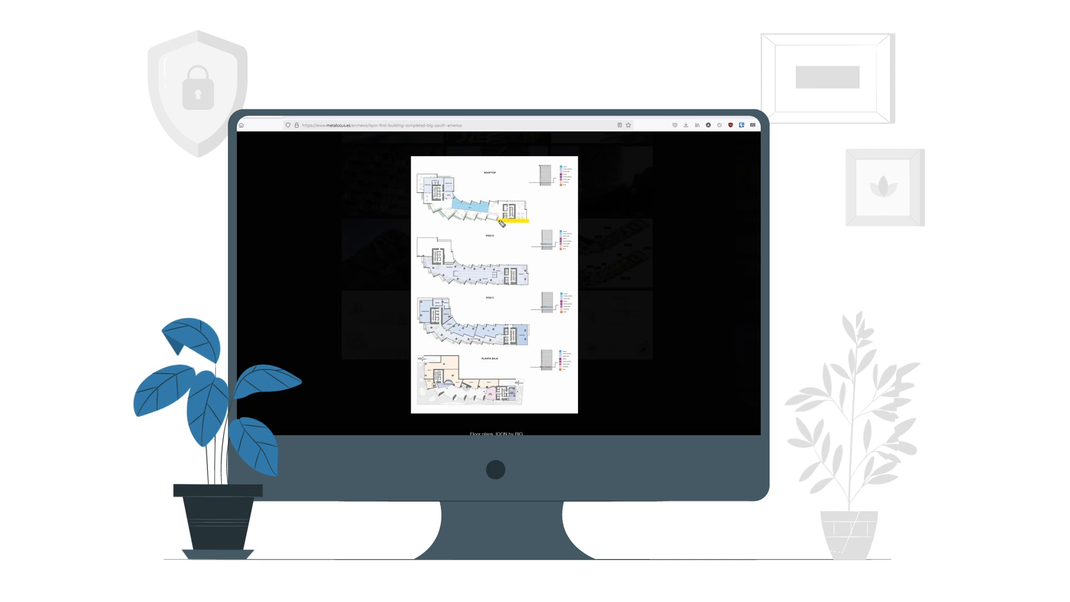
mouse_move(470, 224)
mouse_down()
mouse_move(433, 217)
mouse_move(419, 199)
mouse_up()
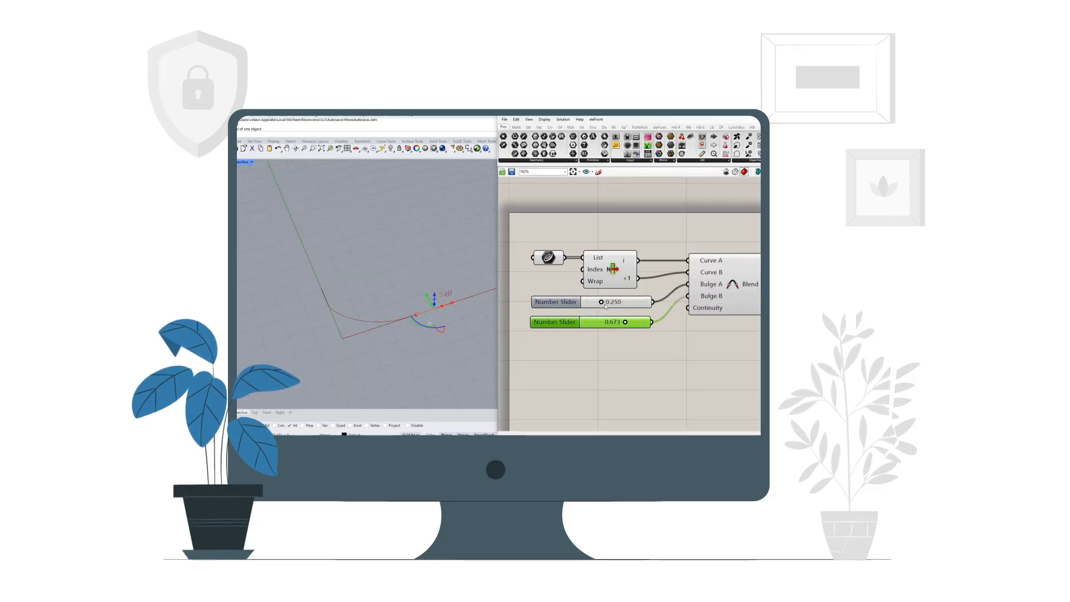
drag(607, 302, 628, 302)
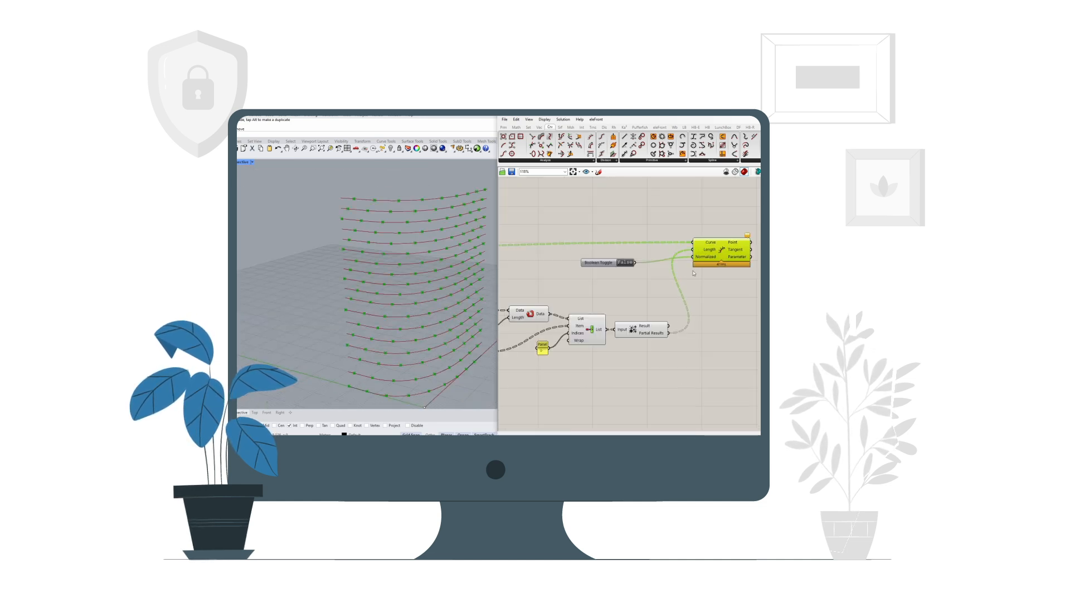
double_click(609, 267)
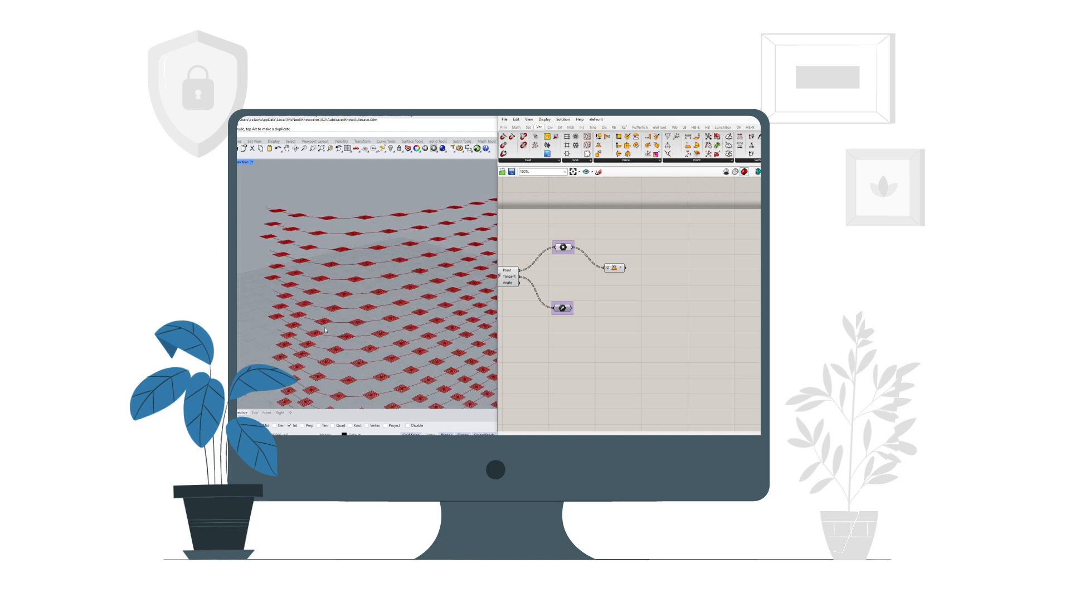
drag(638, 283, 657, 283)
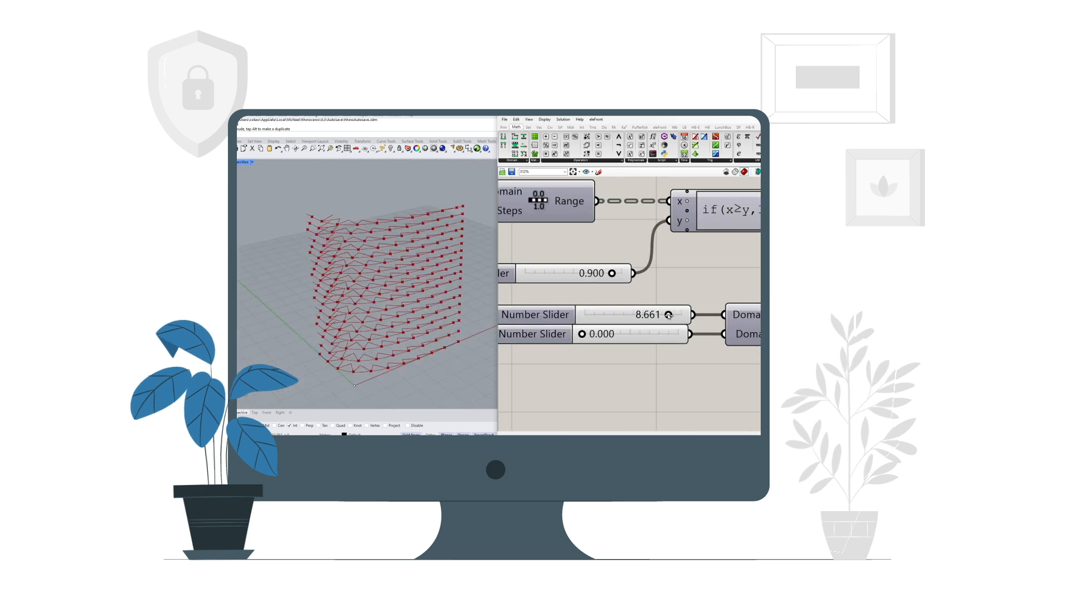
mouse_move(658, 315)
mouse_down()
mouse_move(616, 315)
mouse_move(653, 317)
mouse_up()
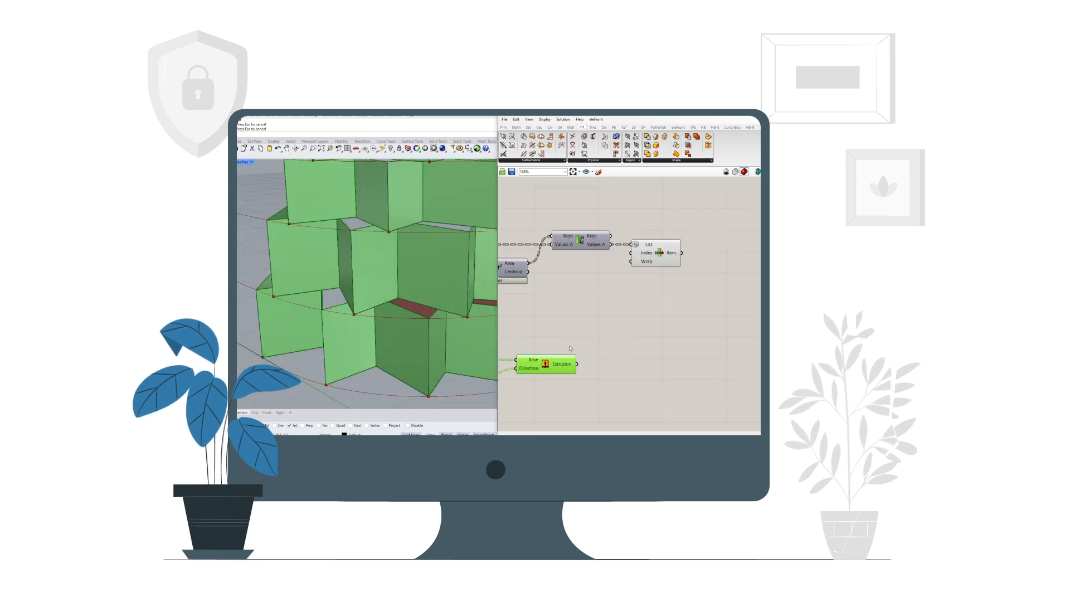
middle_click(570, 345)
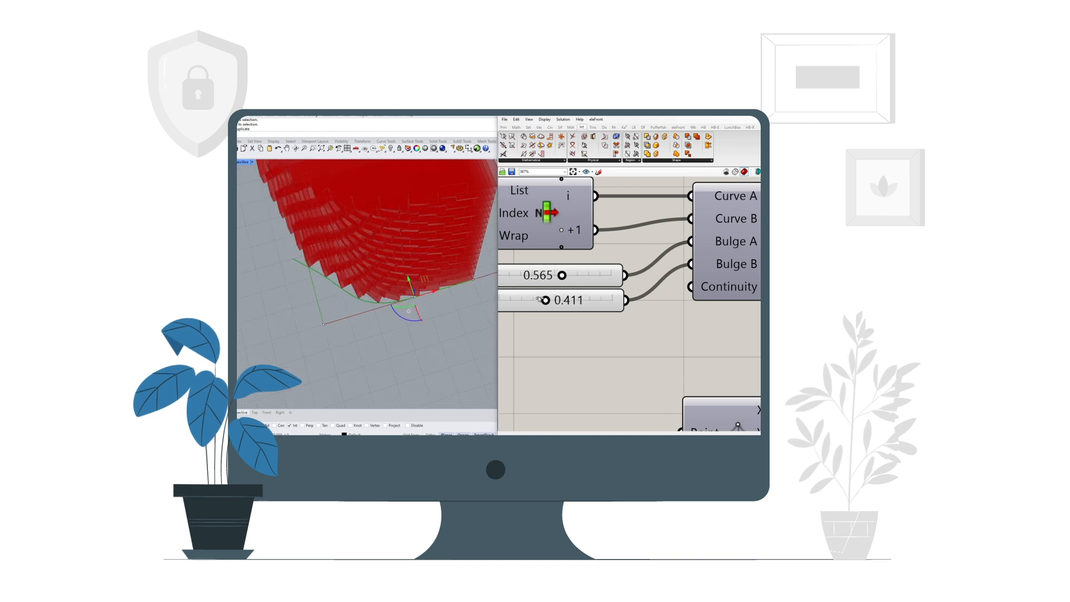
drag(539, 300, 536, 299)
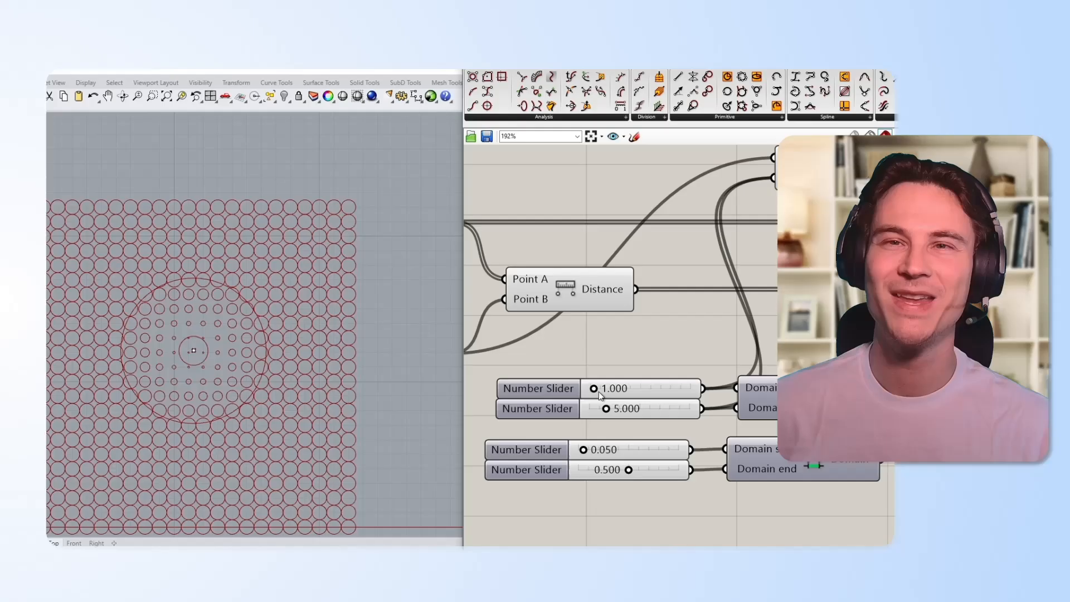
drag(607, 410, 614, 389)
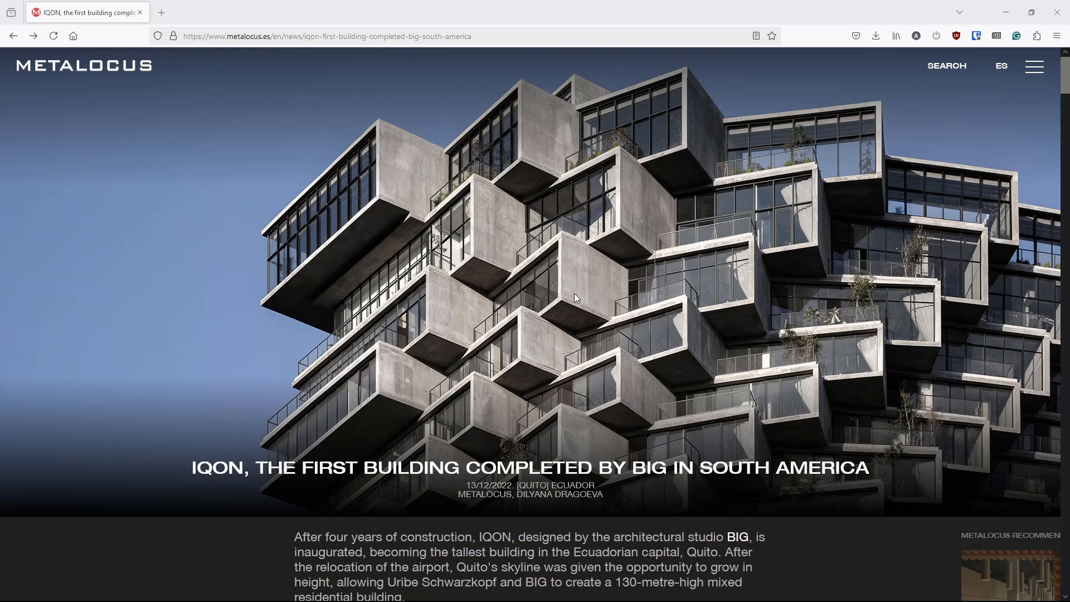
Look through the IQON article's introduction and photographs down to the stepped tower, examining its curved roofline, and clear the markup.
scroll(583, 291, down, 6)
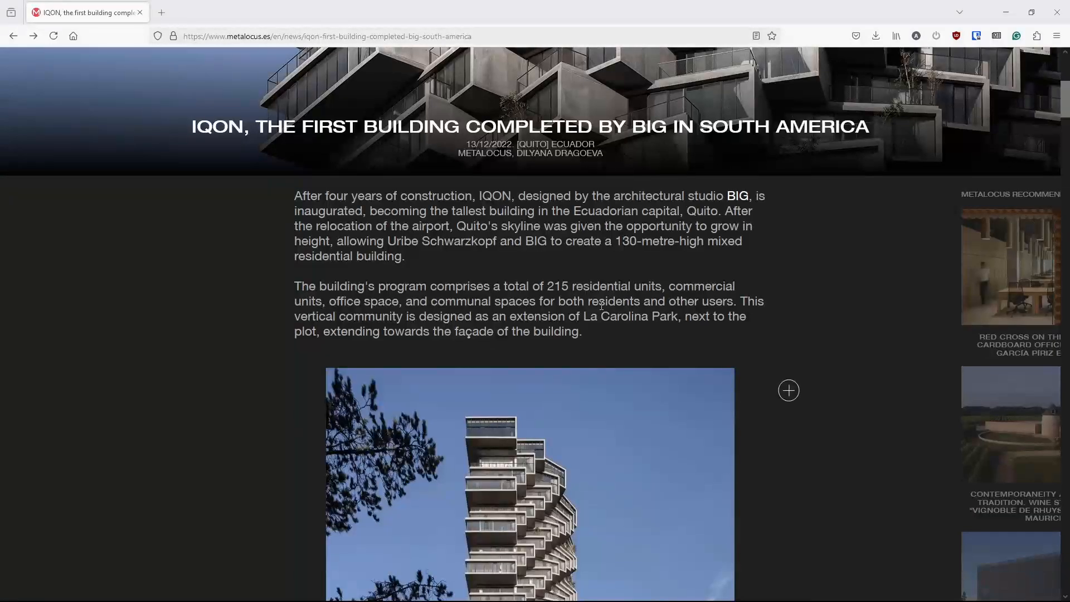
scroll(604, 301, down, 18)
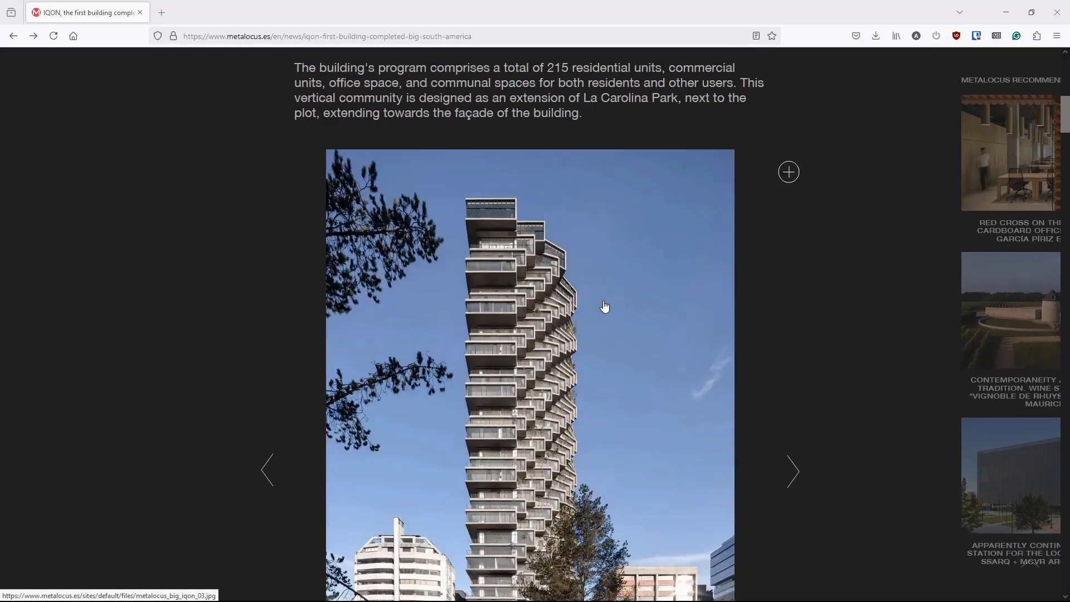
scroll(730, 304, down, 18)
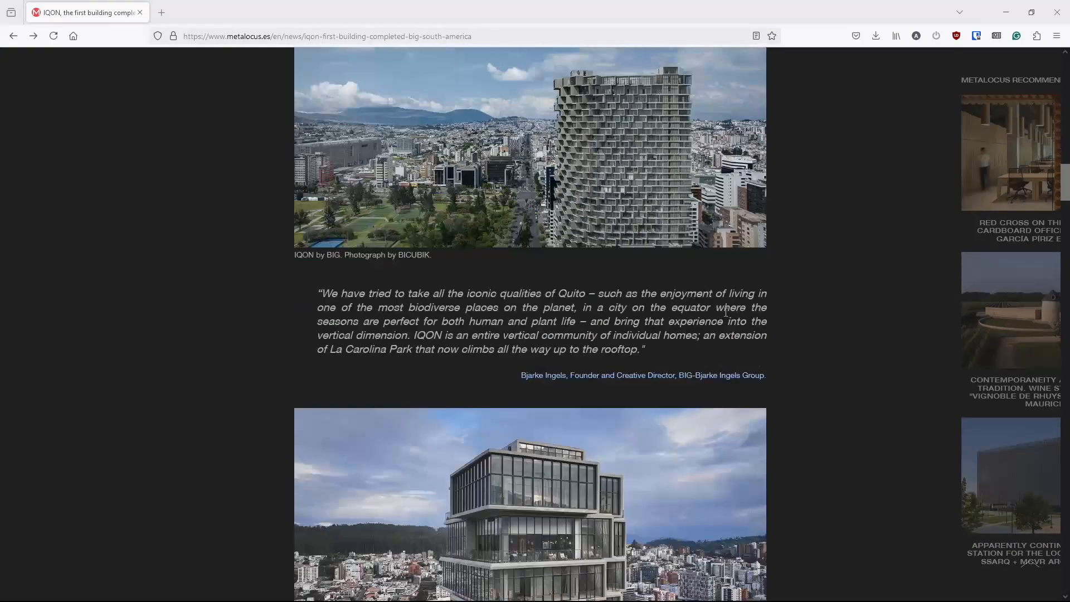
scroll(723, 309, up, 3)
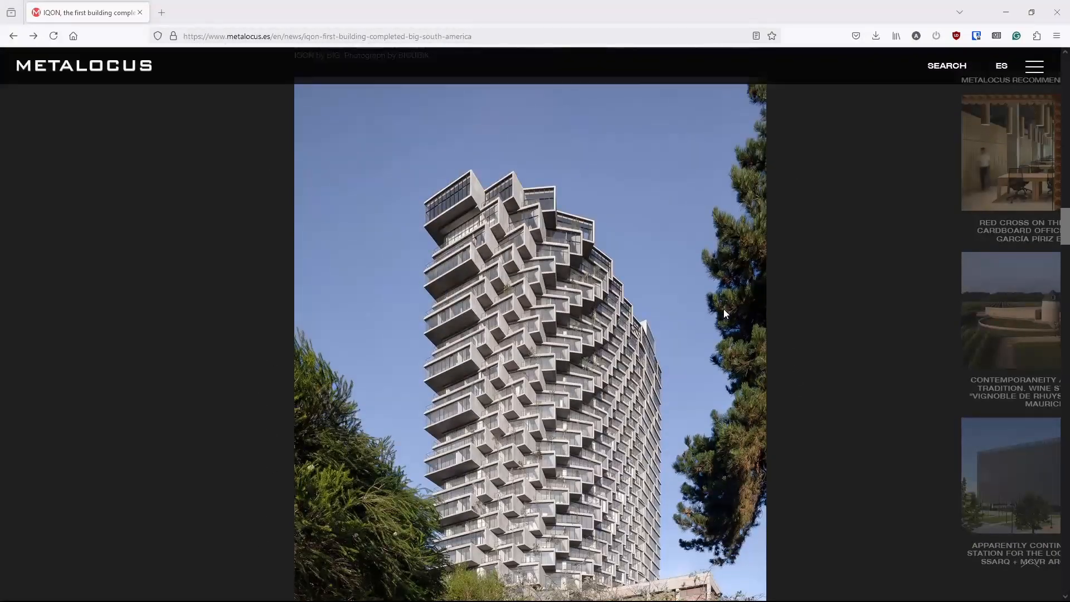
scroll(723, 309, down, 1)
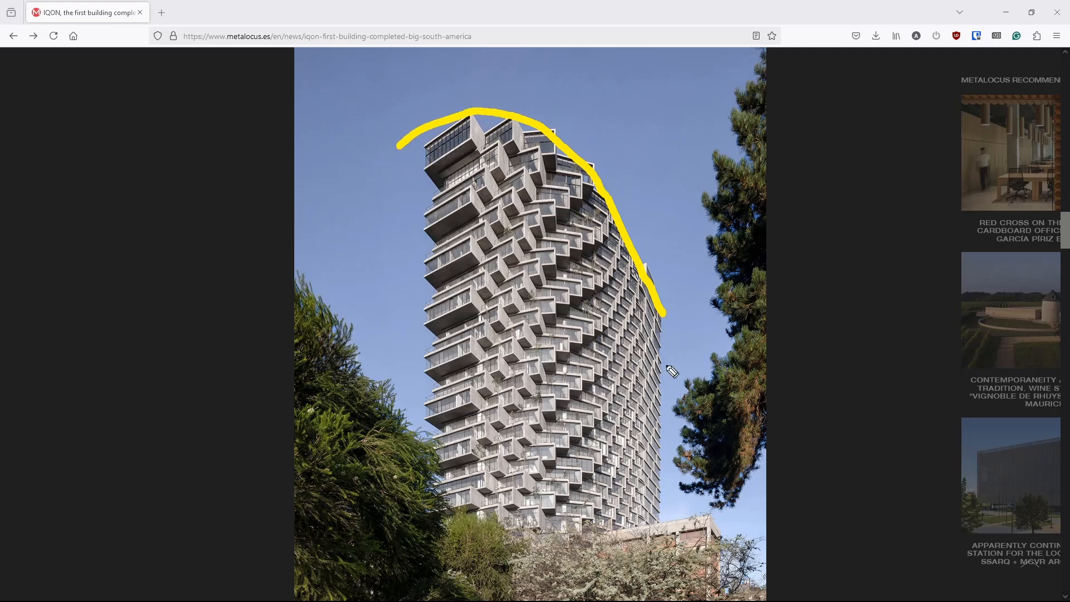
key(Escape)
Open the floor plans drawing from the article's image gallery, examine the rooftop plan's curved outline, and close it.
scroll(673, 375, down, 15)
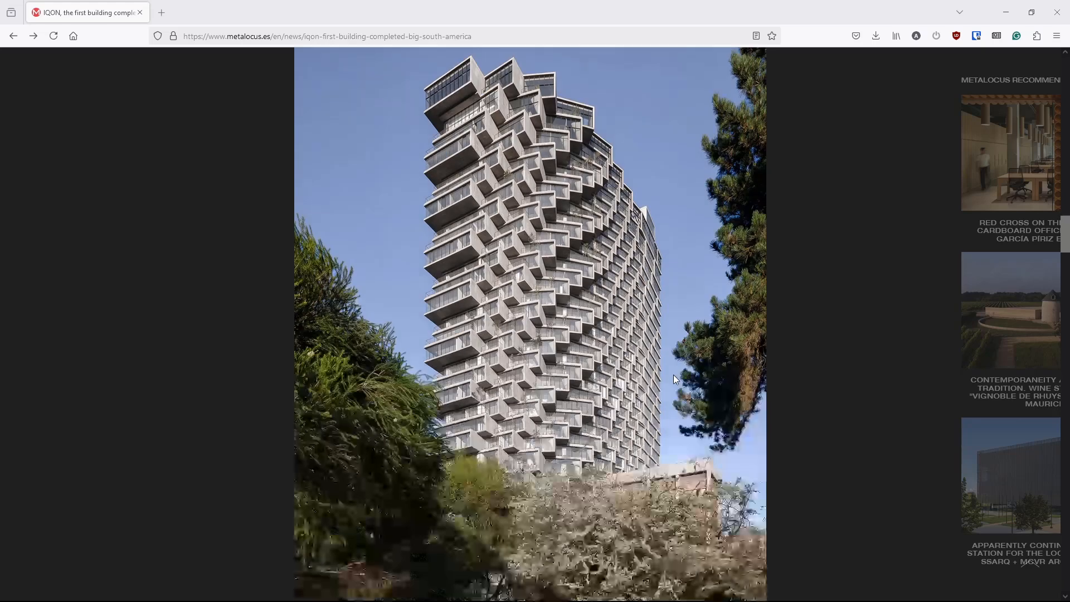
scroll(761, 334, down, 20)
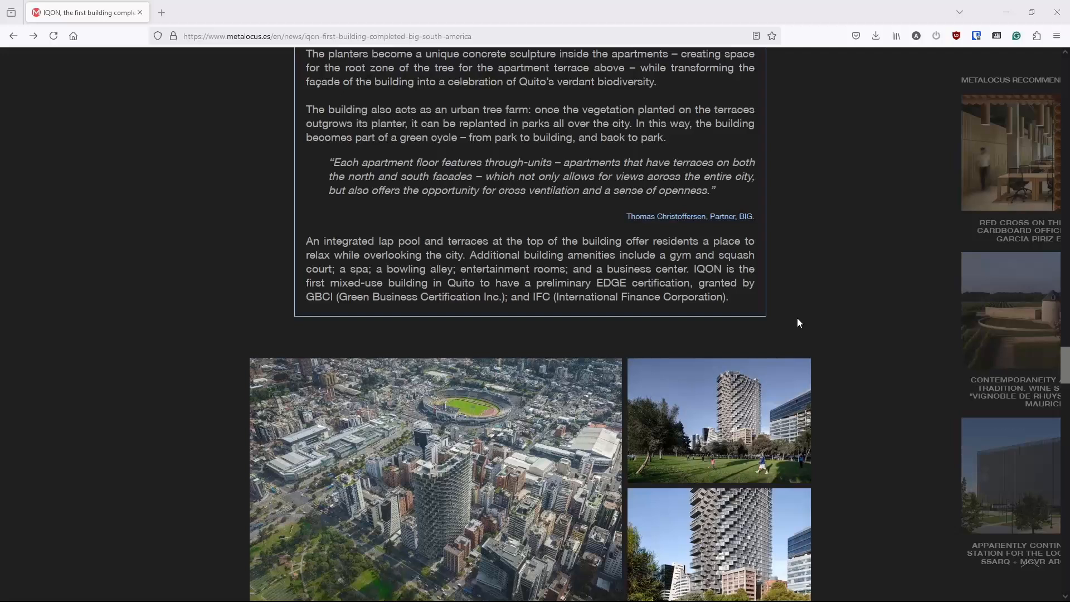
scroll(814, 308, down, 10)
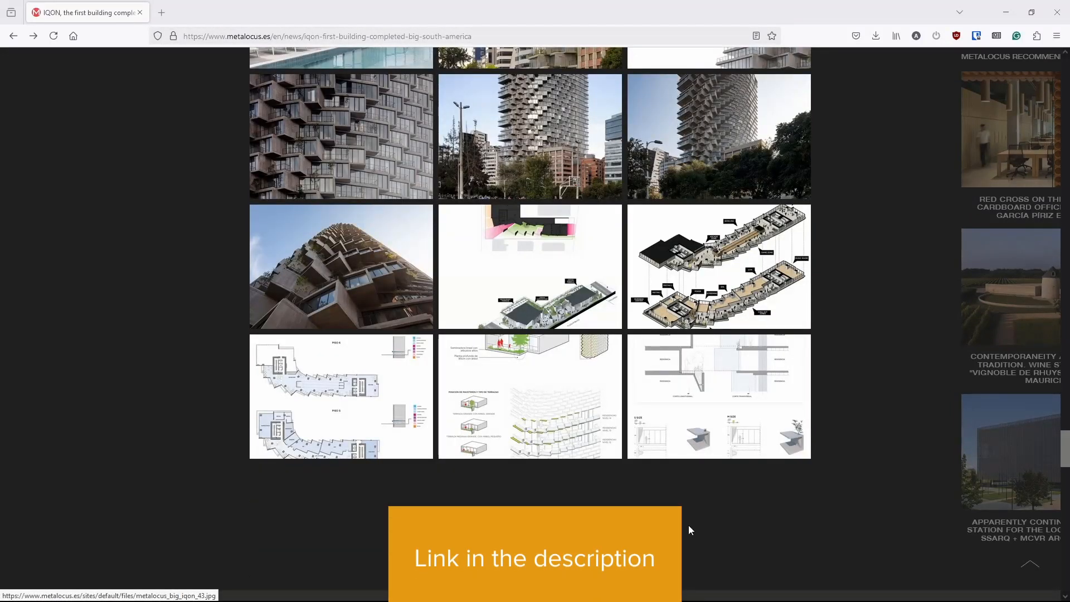
click(355, 401)
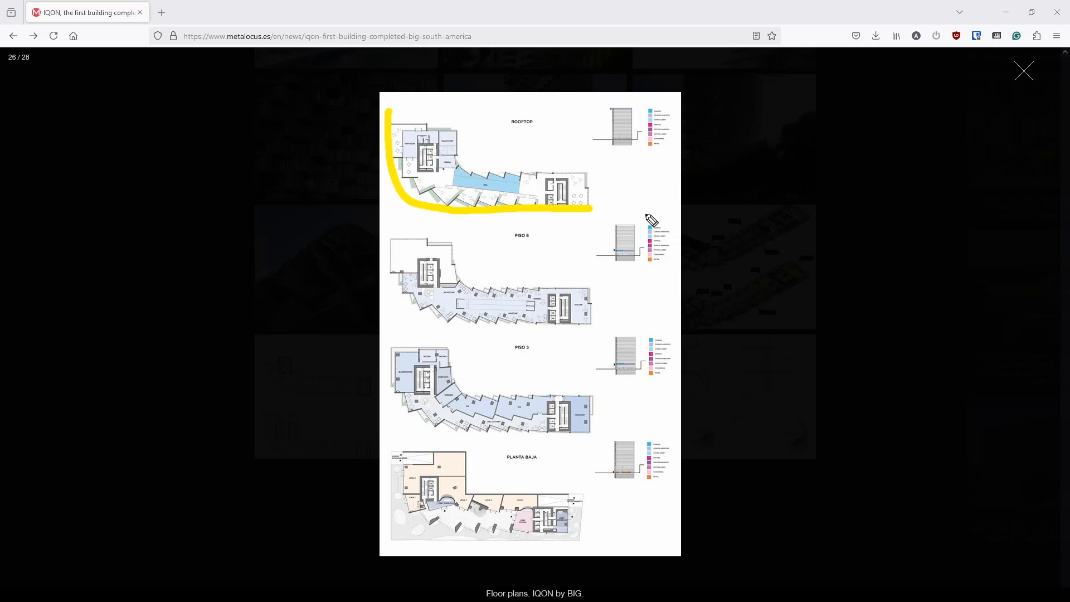
click(734, 315)
Open the gallery photograph of the tower framed by trees and trace the curve along its roofline.
scroll(794, 403, up, 10)
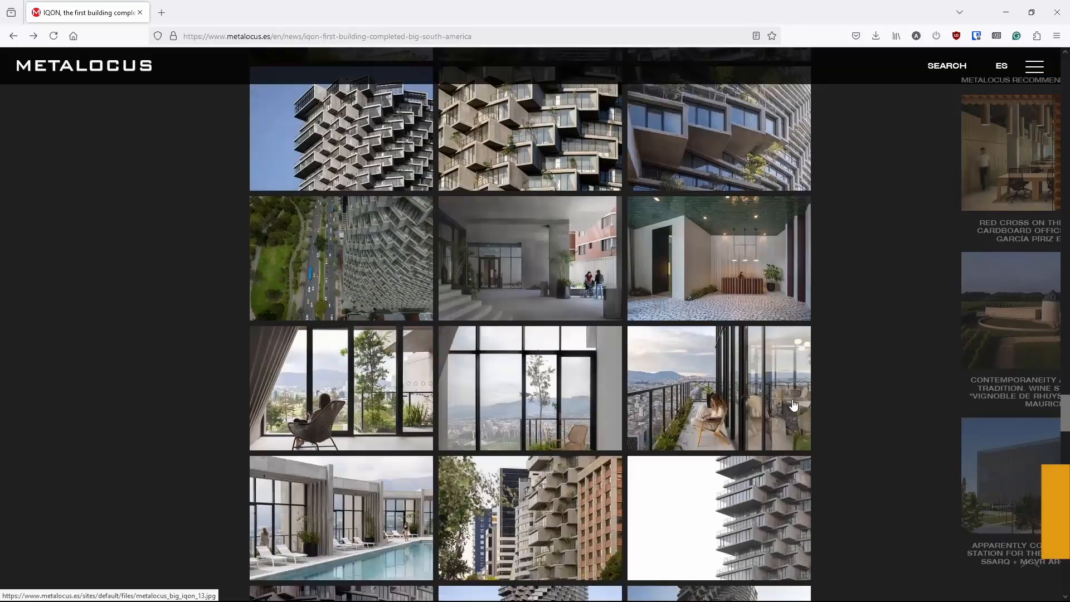
scroll(794, 403, up, 3)
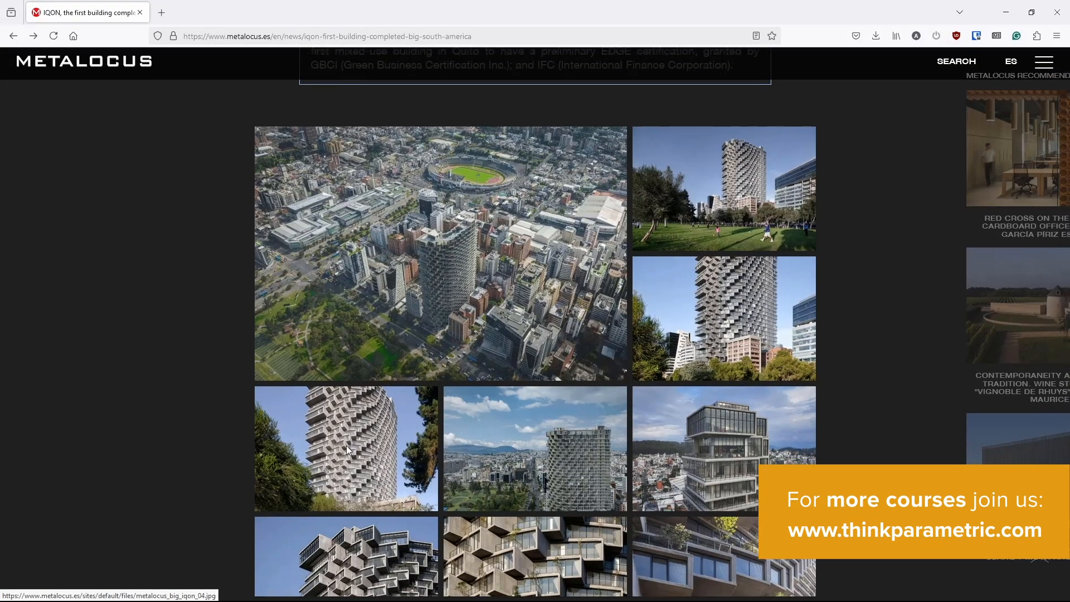
click(347, 446)
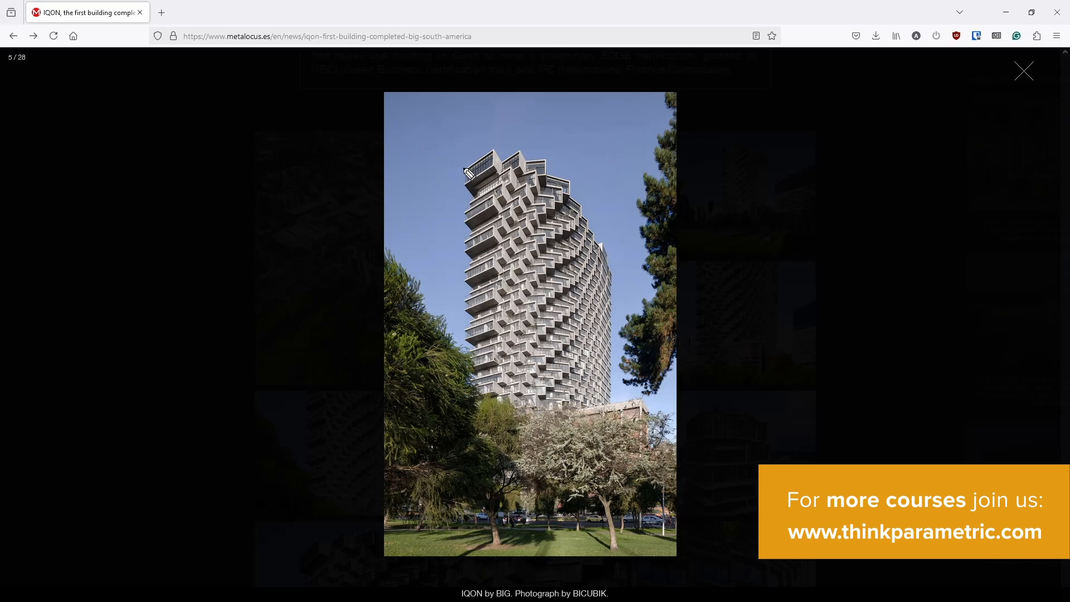
mouse_move(460, 170)
mouse_down()
mouse_move(494, 147)
mouse_move(509, 162)
mouse_move(524, 147)
mouse_move(535, 162)
mouse_move(555, 161)
mouse_move(617, 275)
mouse_up()
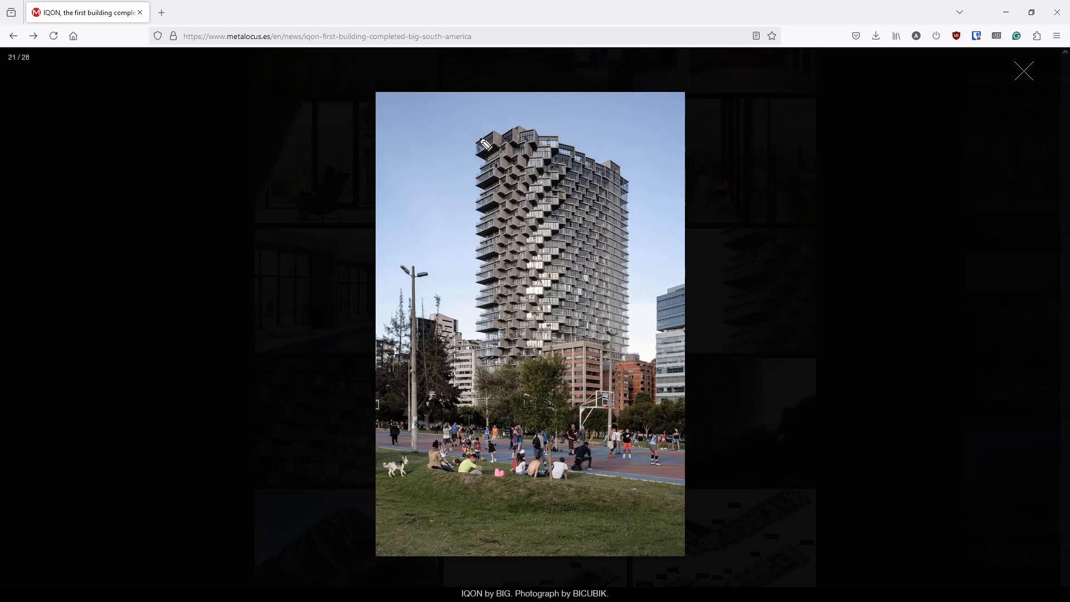
Trace the diagonal bands of rotated boxes across the tower in the basketball court photograph, clear the strokes and close the image.
drag(495, 250, 585, 156)
drag(502, 294, 607, 184)
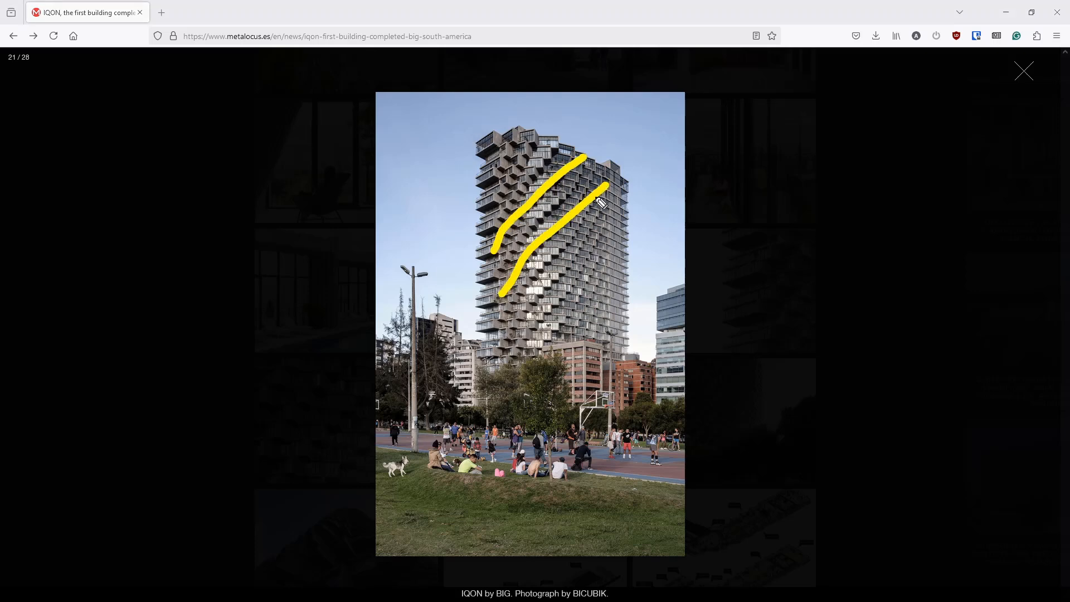
mouse_move(496, 350)
mouse_down()
mouse_move(577, 273)
mouse_move(620, 212)
mouse_up()
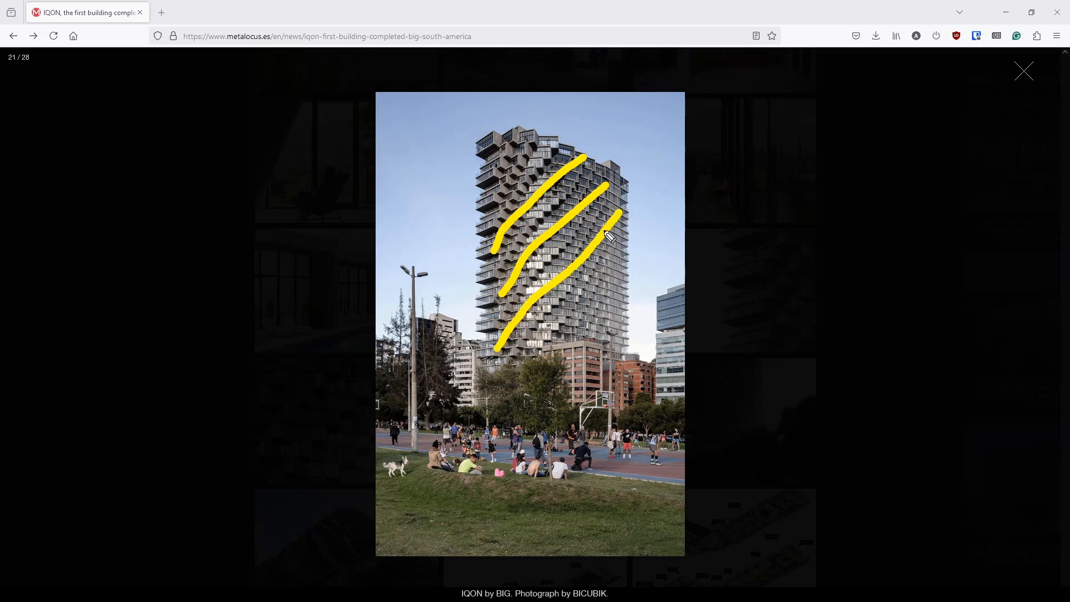
drag(512, 389, 620, 256)
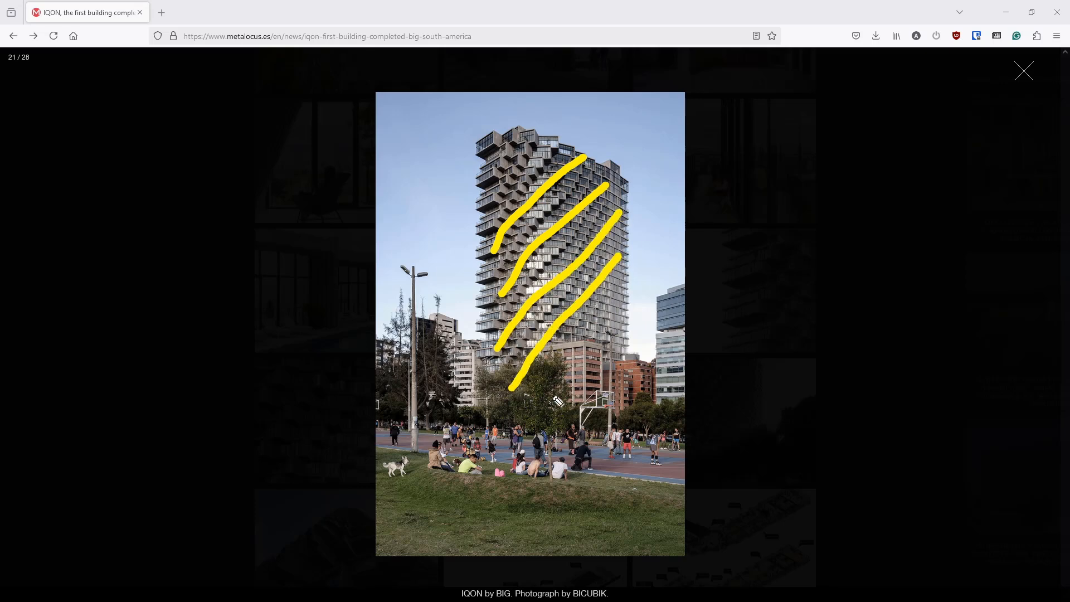
drag(555, 392, 621, 301)
mouse_move(481, 201)
mouse_down()
mouse_move(543, 137)
mouse_move(497, 146)
mouse_move(508, 138)
mouse_up()
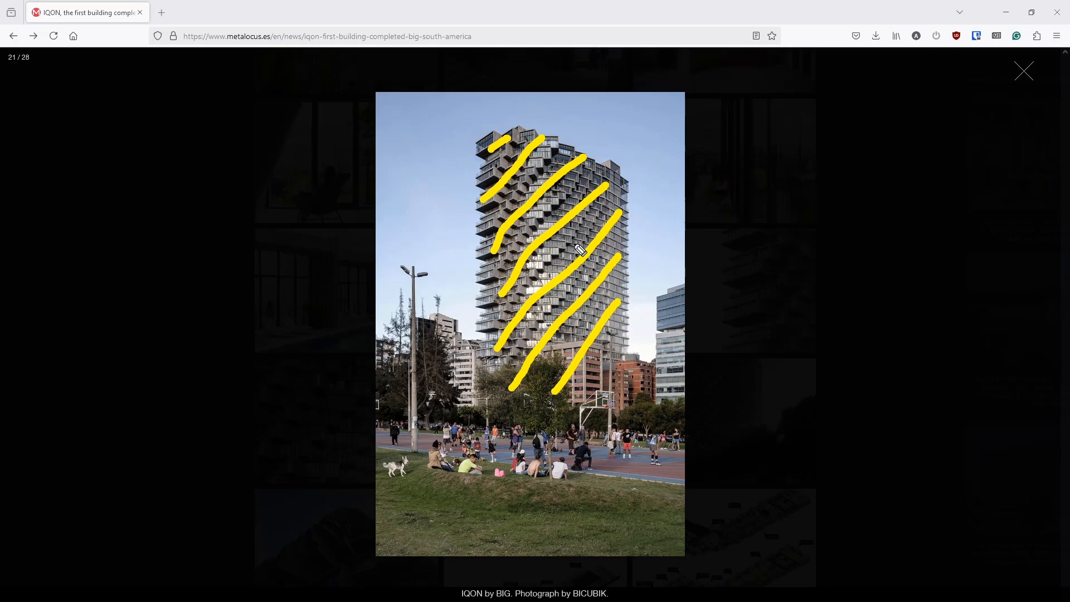
key(Escape)
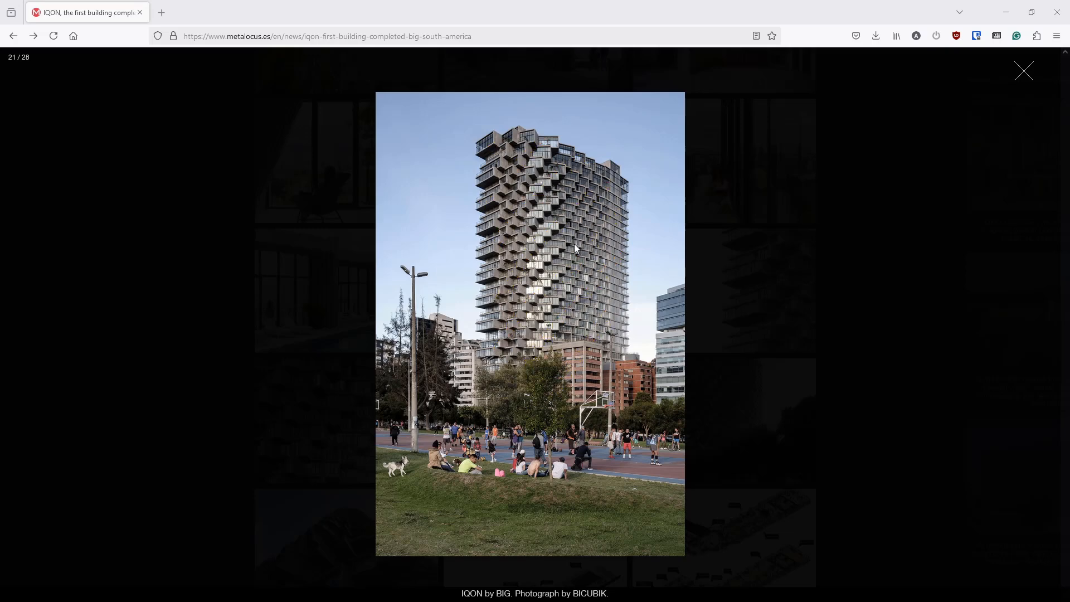
click(1024, 71)
Return to the article's first tower photograph and outline the alternating projecting and recessed boxes on the lower floors.
scroll(831, 407, up, 15)
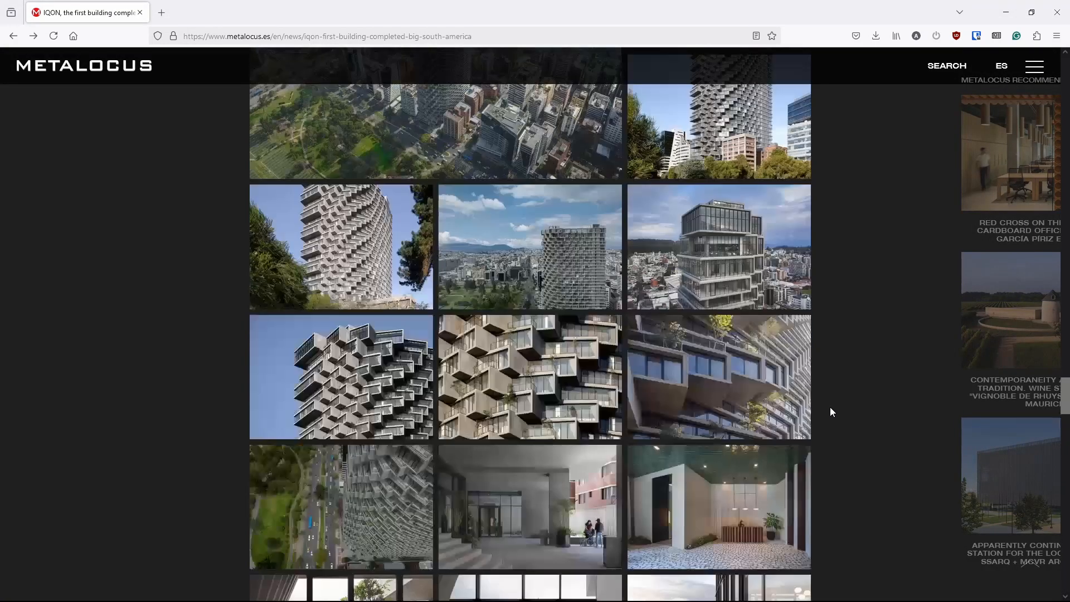
scroll(831, 384, up, 15)
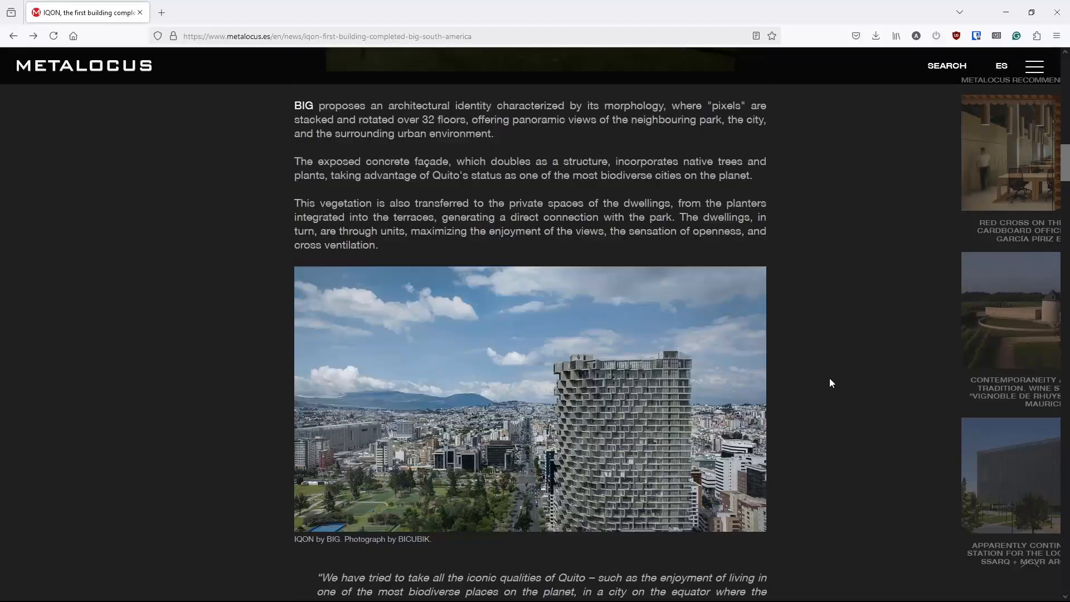
scroll(516, 251, up, 1)
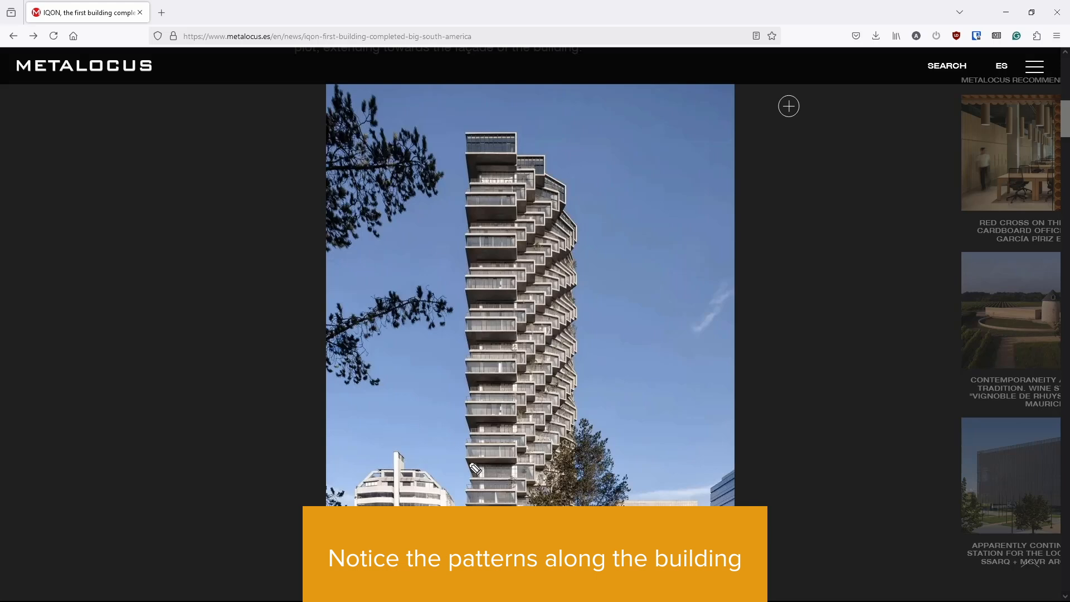
mouse_move(467, 461)
mouse_down()
mouse_move(521, 461)
mouse_move(516, 448)
mouse_move(463, 445)
mouse_move(491, 431)
mouse_move(527, 431)
mouse_move(528, 447)
mouse_up()
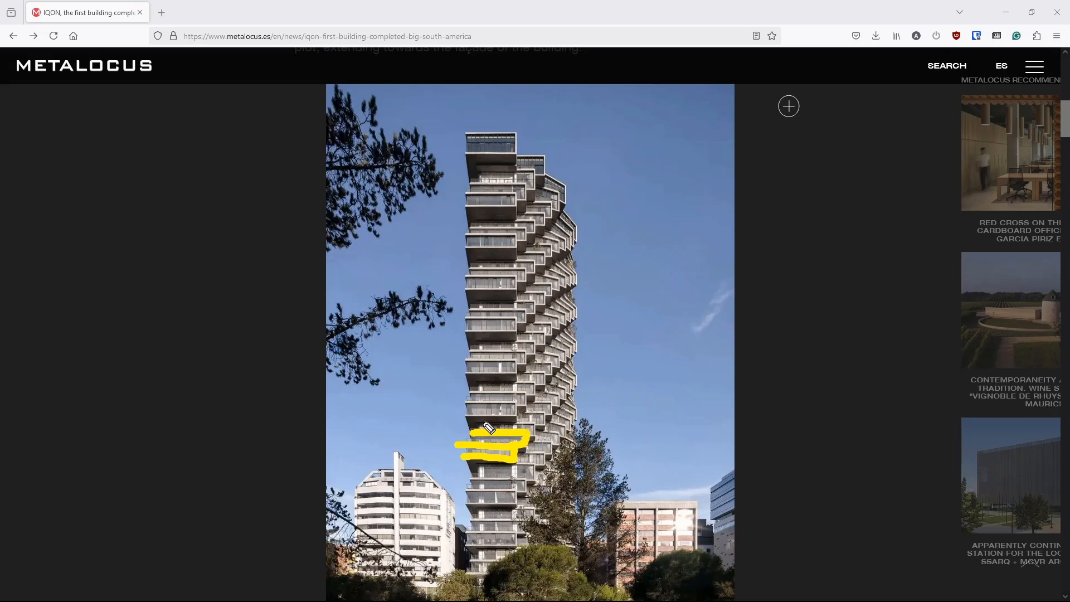
mouse_move(488, 429)
mouse_down()
mouse_move(535, 424)
mouse_move(546, 432)
mouse_move(538, 445)
mouse_up()
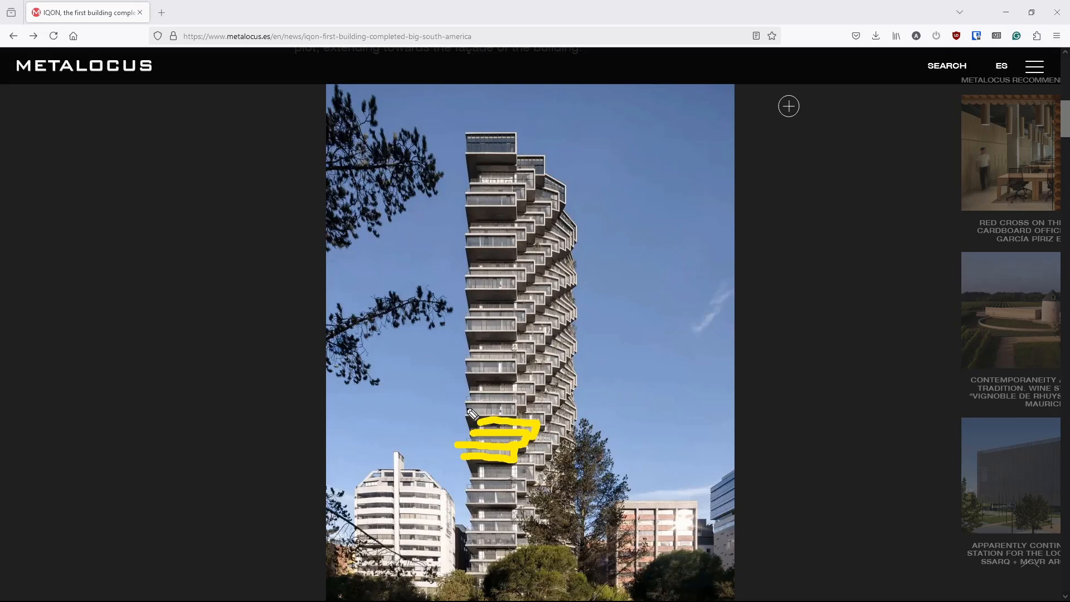
mouse_move(460, 399)
mouse_down()
mouse_move(526, 399)
mouse_move(520, 417)
mouse_move(459, 418)
mouse_up()
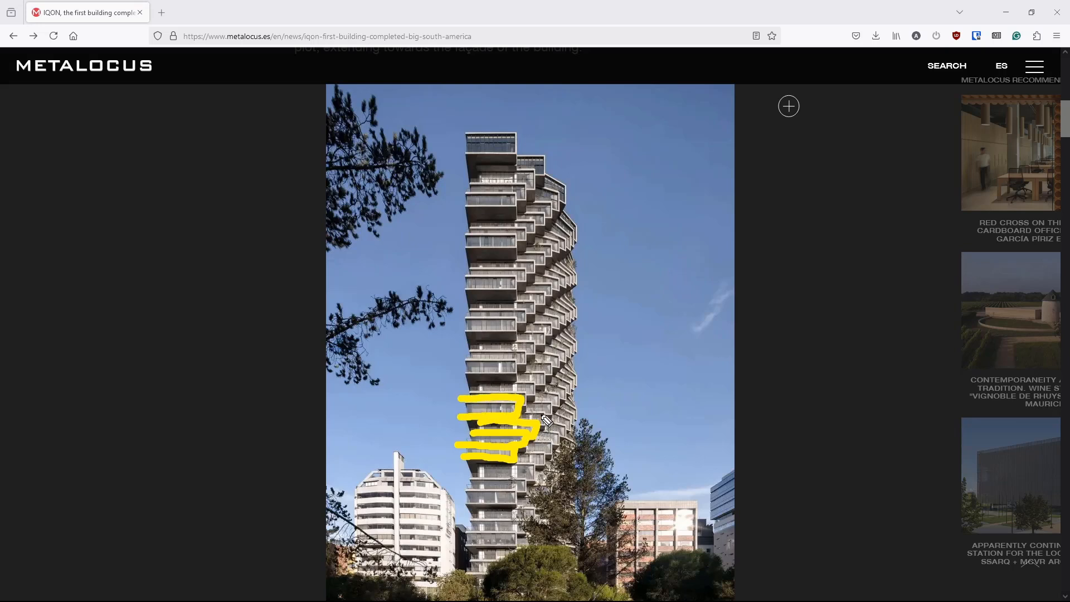
Mark the diagonal shifts of the boxes up the tower's curved side in the photograph, and clear the markup.
mouse_move(543, 413)
mouse_down()
mouse_move(541, 423)
mouse_move(574, 398)
mouse_move(536, 458)
mouse_up()
mouse_move(536, 379)
mouse_down()
mouse_move(579, 336)
mouse_move(574, 318)
mouse_up()
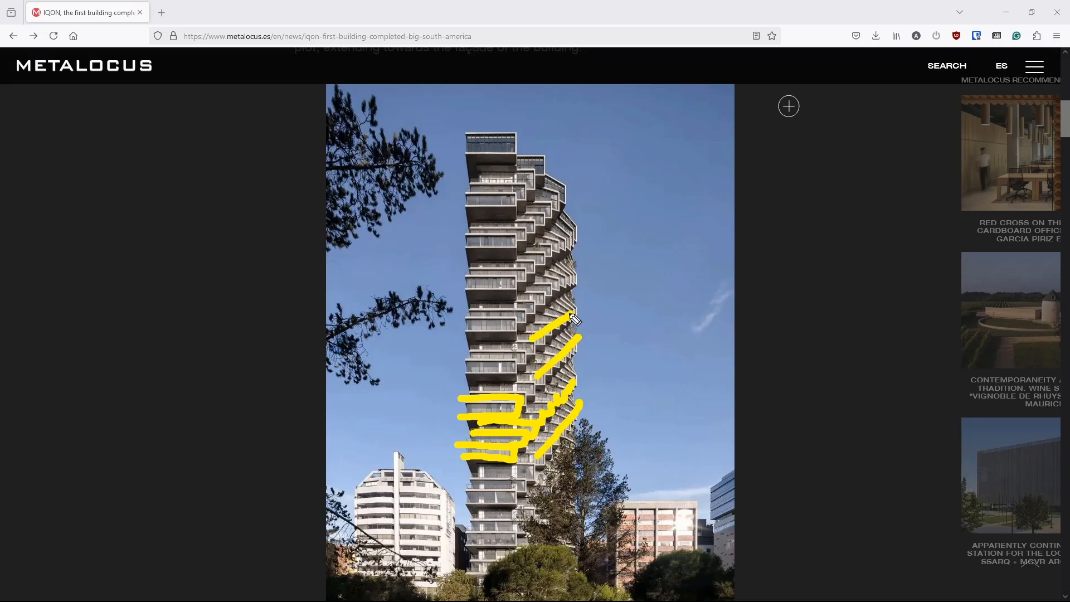
drag(569, 279, 528, 304)
drag(528, 258, 576, 225)
key(Escape)
Look through the rest of the IQON article's photographs, text and image gallery.
scroll(796, 347, down, 5)
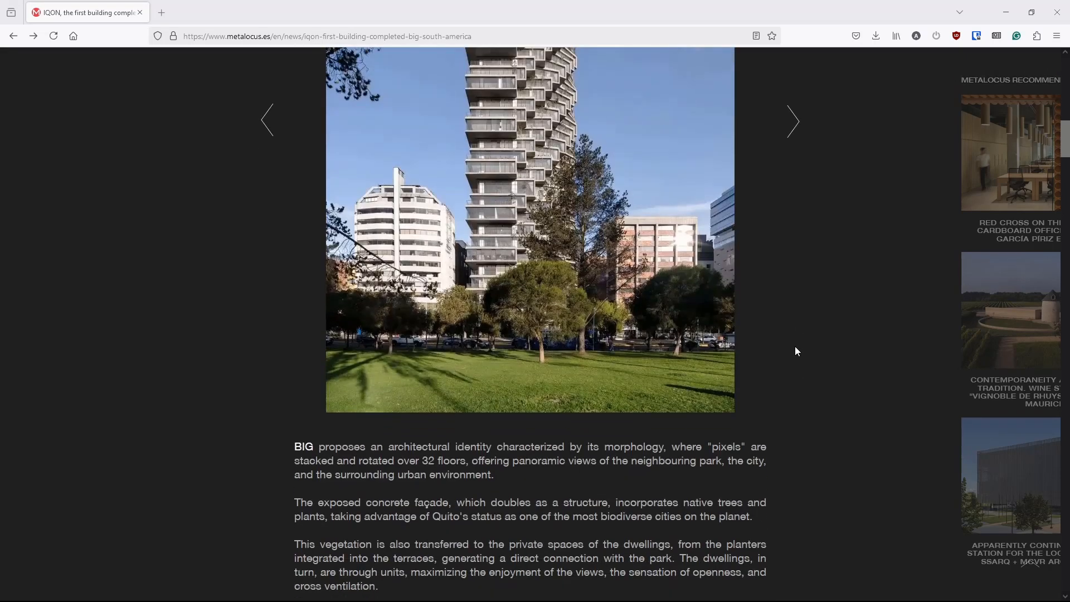
scroll(797, 349, down, 10)
scroll(805, 357, down, 5)
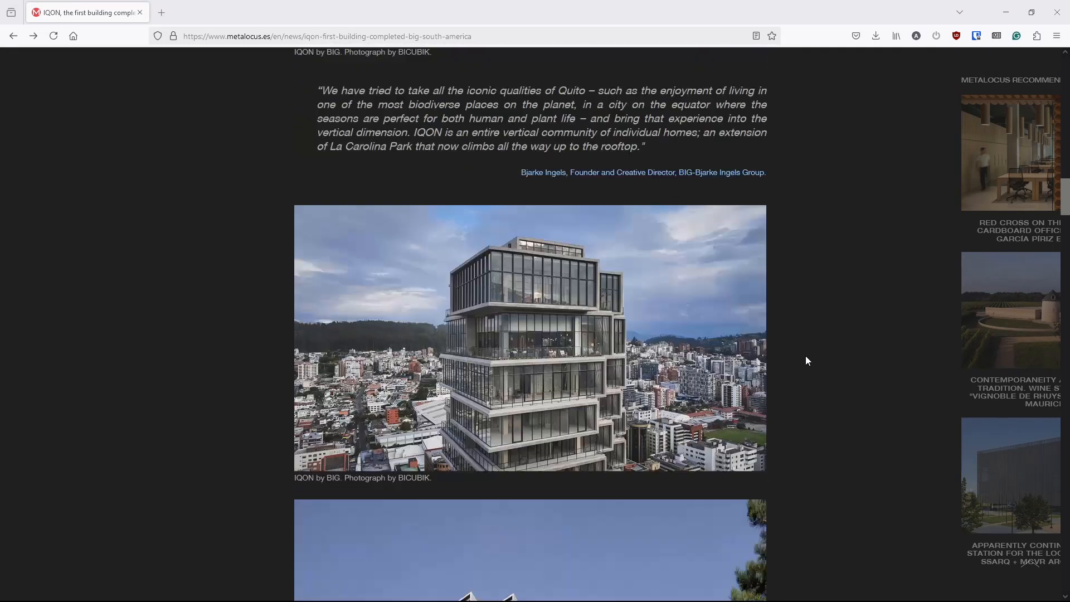
scroll(805, 357, down, 6)
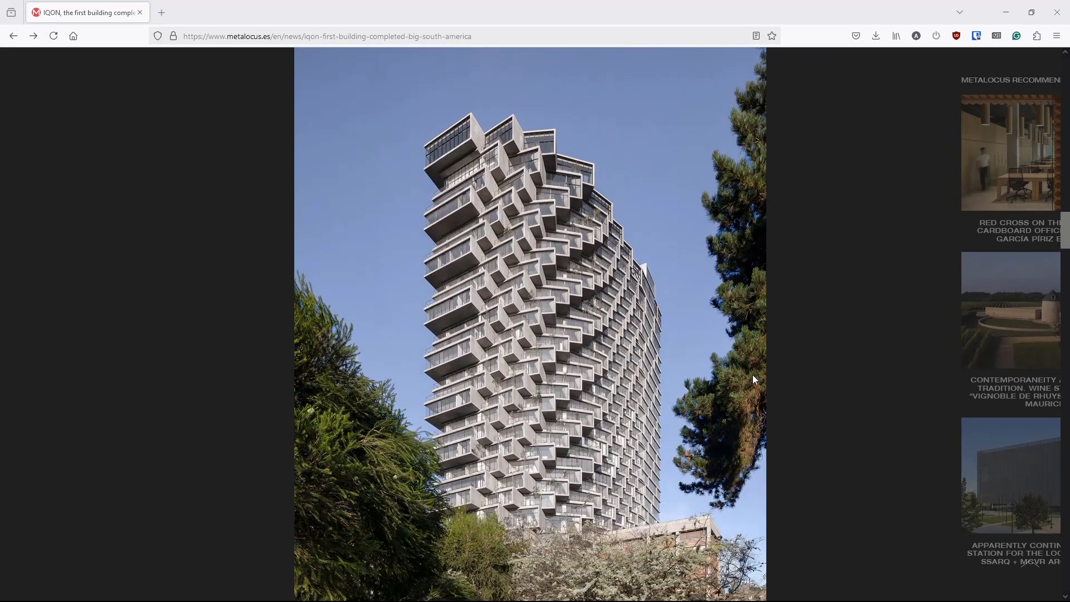
scroll(754, 379, down, 15)
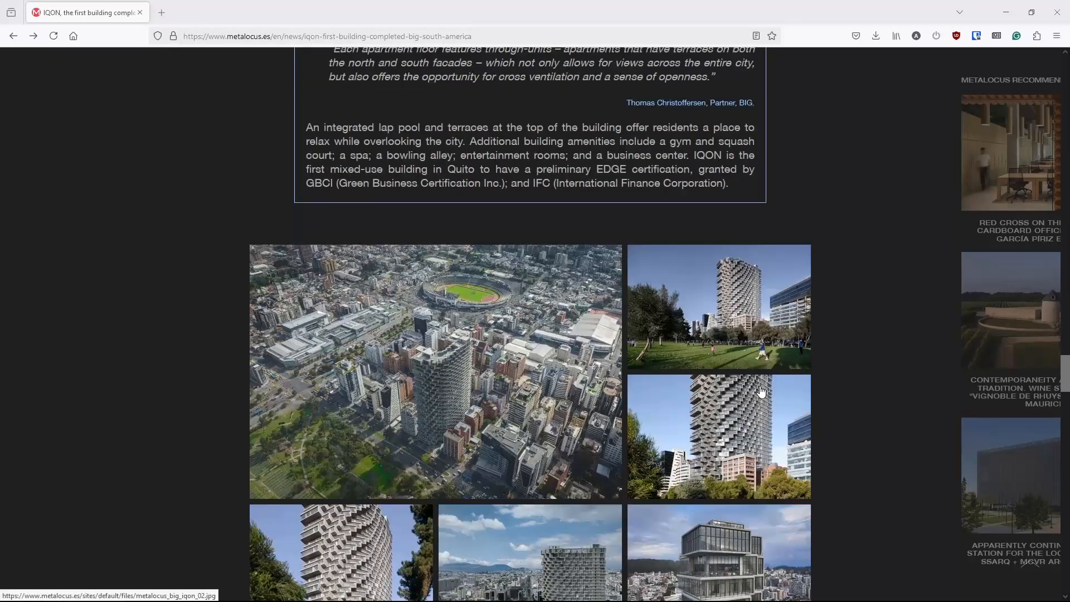
scroll(761, 392, down, 5)
scroll(839, 457, down, 6)
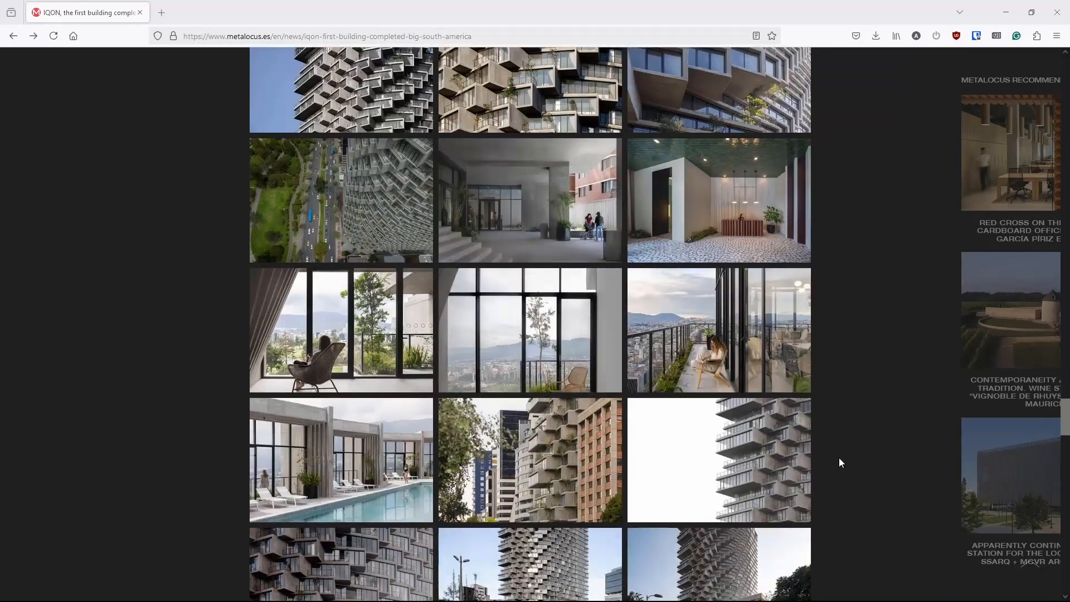
scroll(841, 462, down, 3)
scroll(841, 463, down, 3)
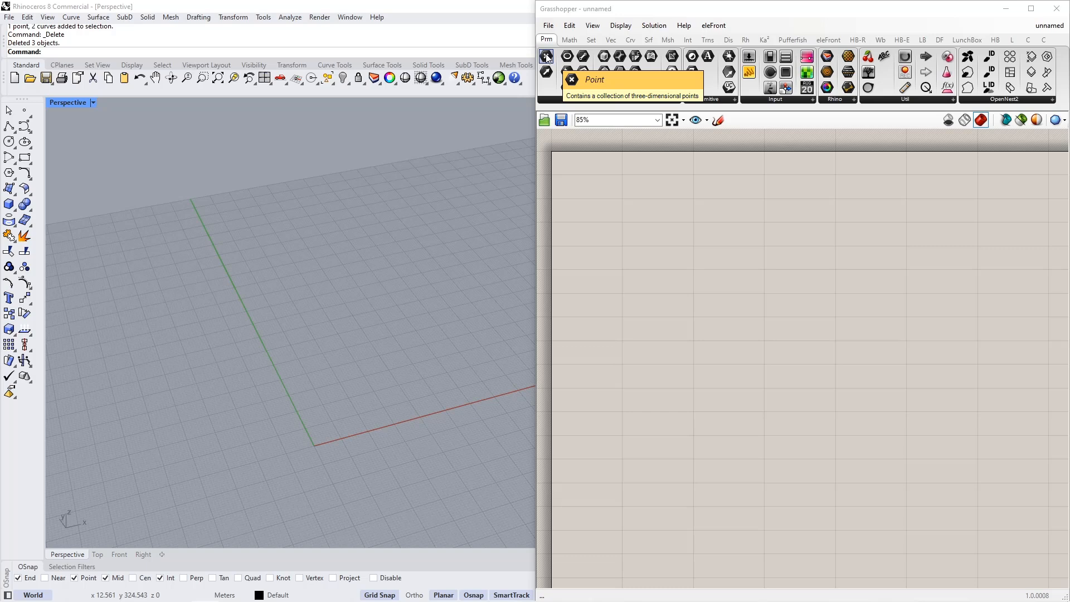
Switch to Rhino and Grasshopper and add a Curve parameter to the empty canvas.
double_click(583, 188)
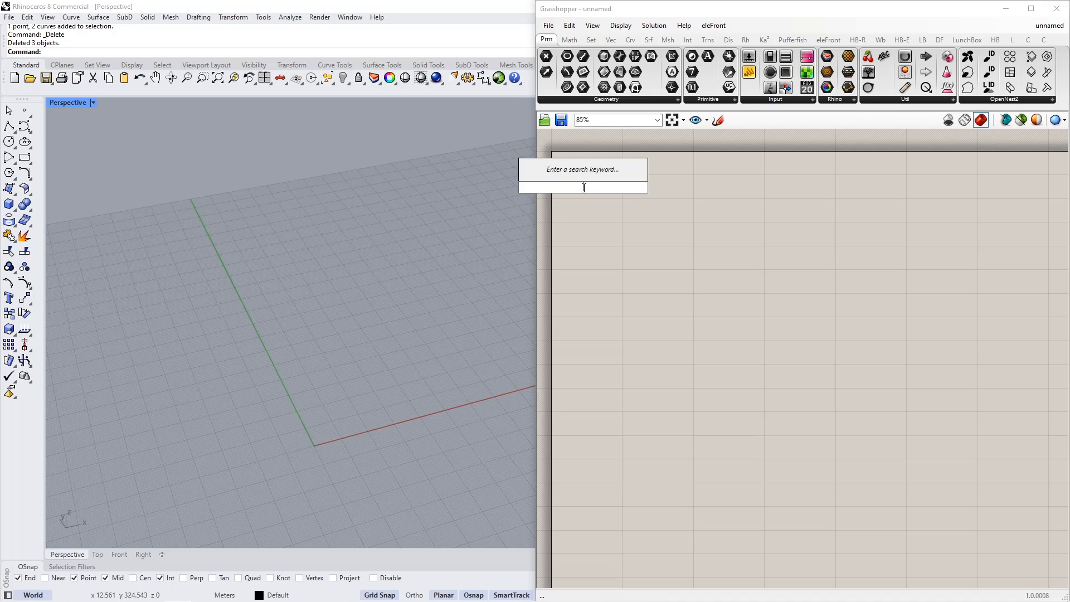
text(crv)
click(557, 173)
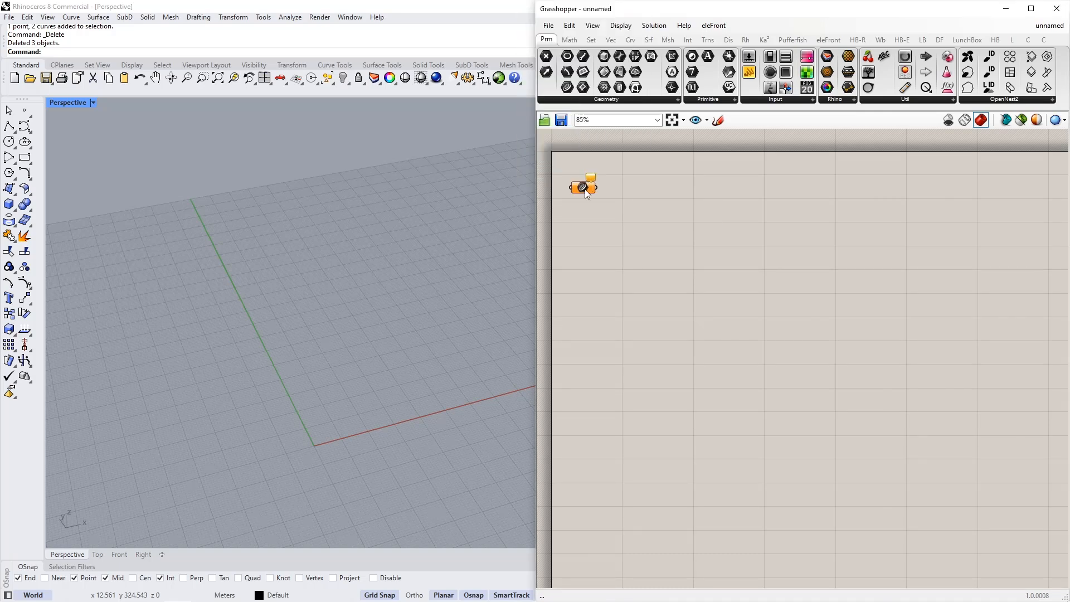
right_click(582, 186)
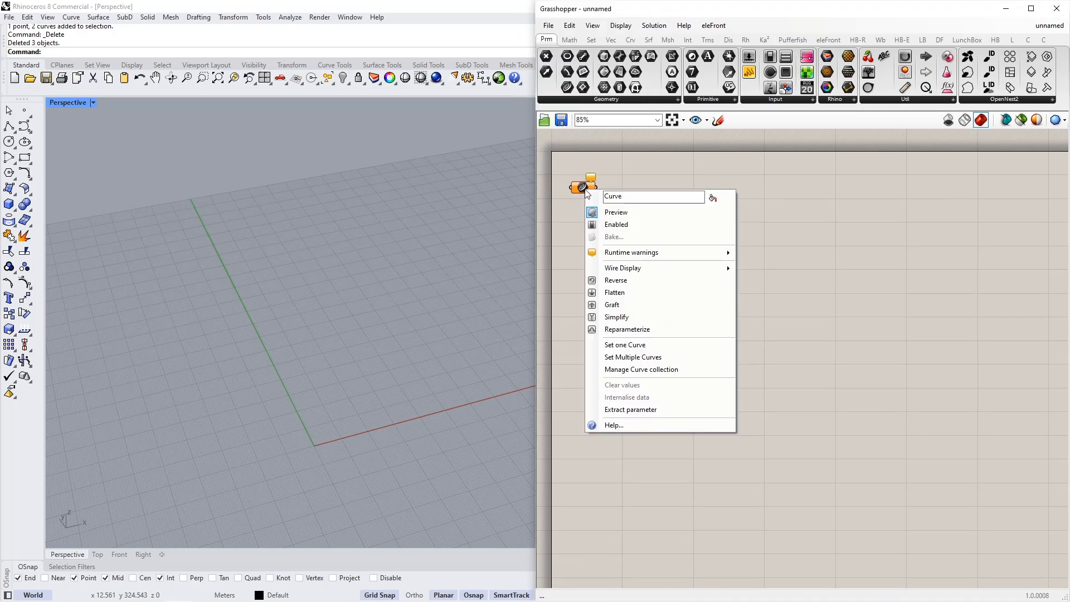
Draw a short straight polyline in Rhino along the Y axis, from y = 32 m towards the origin.
click(8, 128)
scroll(327, 442, up, 3)
scroll(284, 357, up, 1)
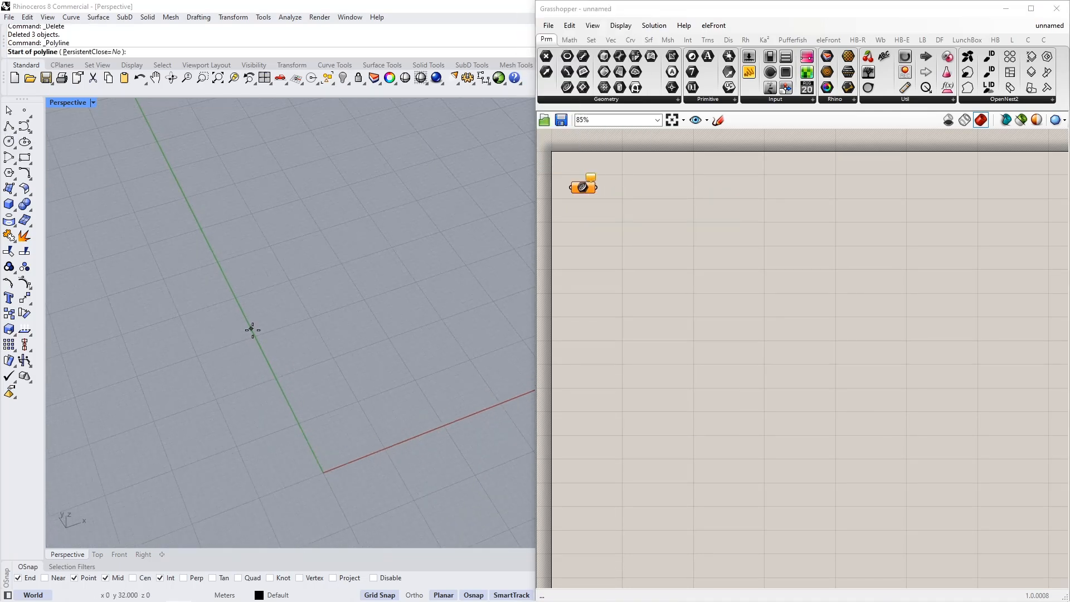
click(253, 330)
click(273, 371)
right_click(273, 372)
Draw a second short straight polyline in Rhino along the X axis, running towards the origin.
scroll(203, 383, down, 4)
right_drag(491, 384, 459, 386)
right_click(458, 386)
click(467, 381)
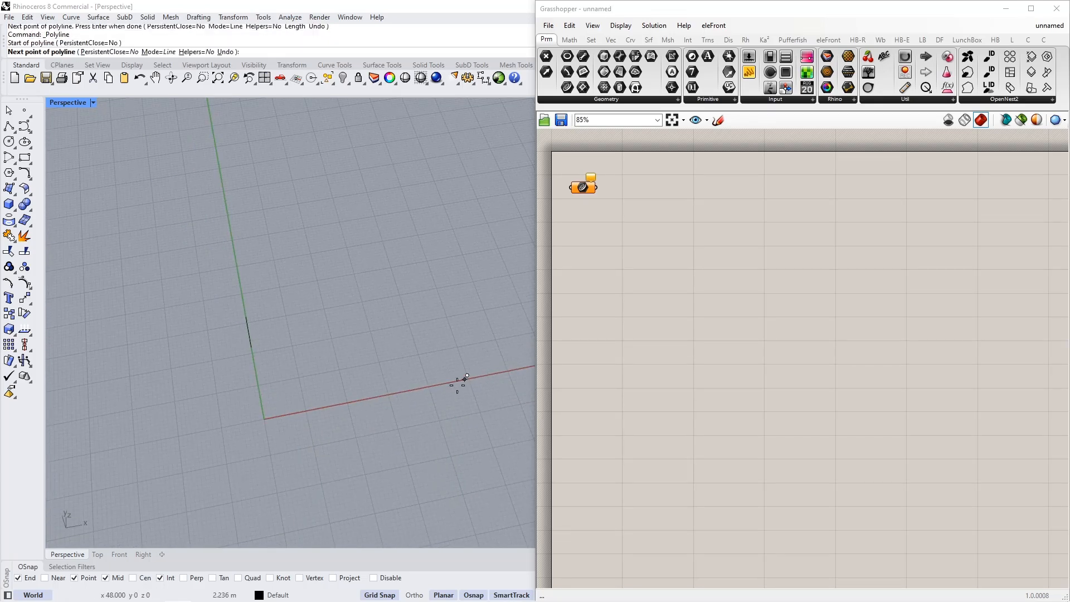
right_click(459, 383)
right_click(468, 381)
click(468, 381)
click(399, 392)
right_click(400, 392)
Reference both drawn lines in the Grasshopper Curve parameter as multiple curves.
right_drag(369, 357, 362, 355)
key(ctrl+a)
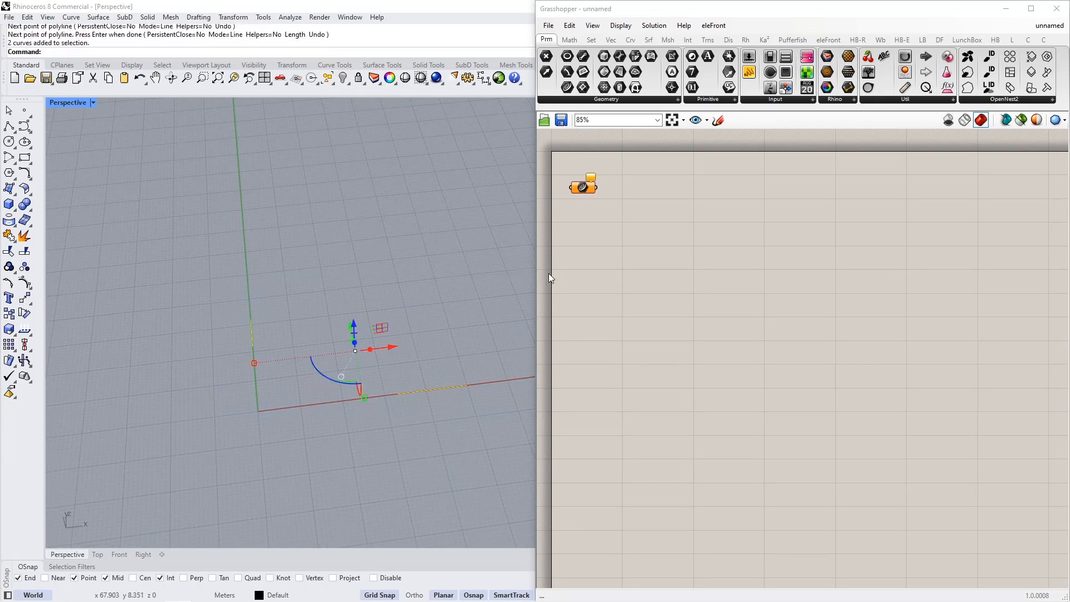
right_click(583, 187)
click(624, 358)
Add a Blend Curve component and a List Item component beside the Curve parameter.
double_click(635, 231)
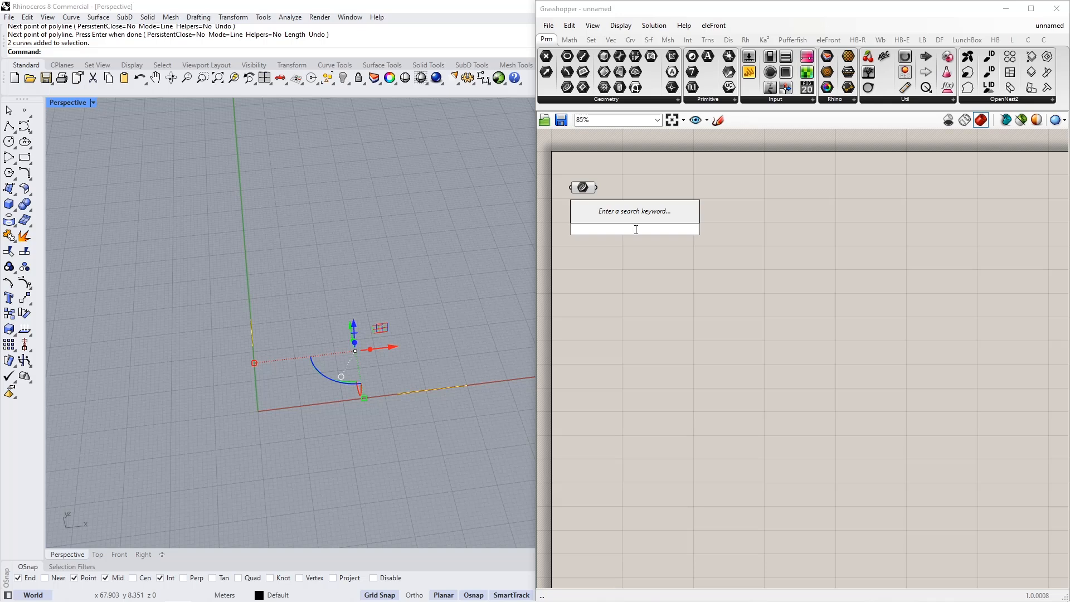
text(blend)
key(Return)
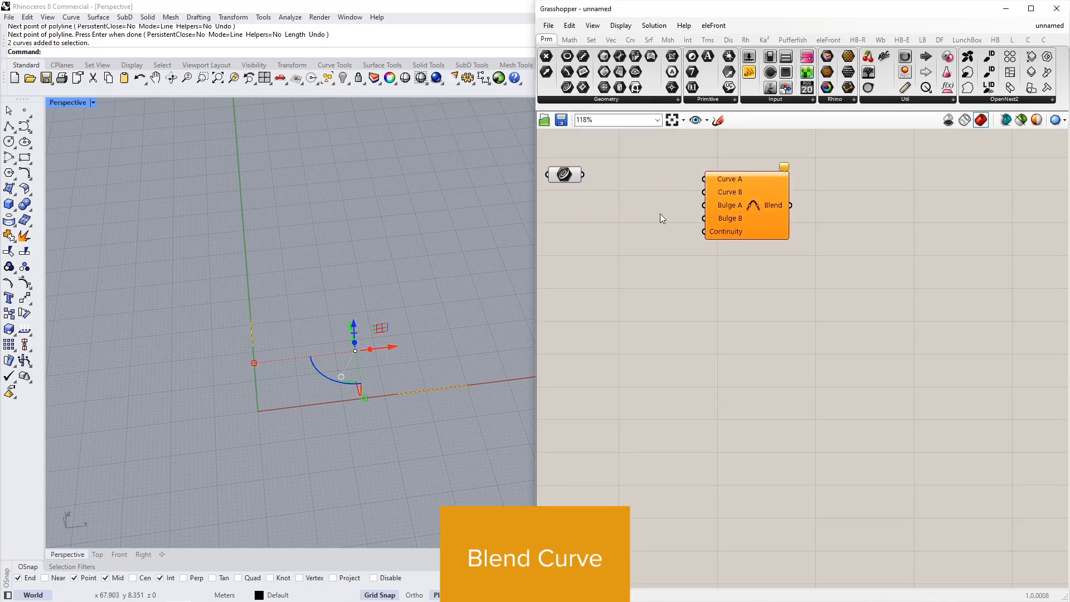
double_click(660, 213)
text(list it)
key(Return)
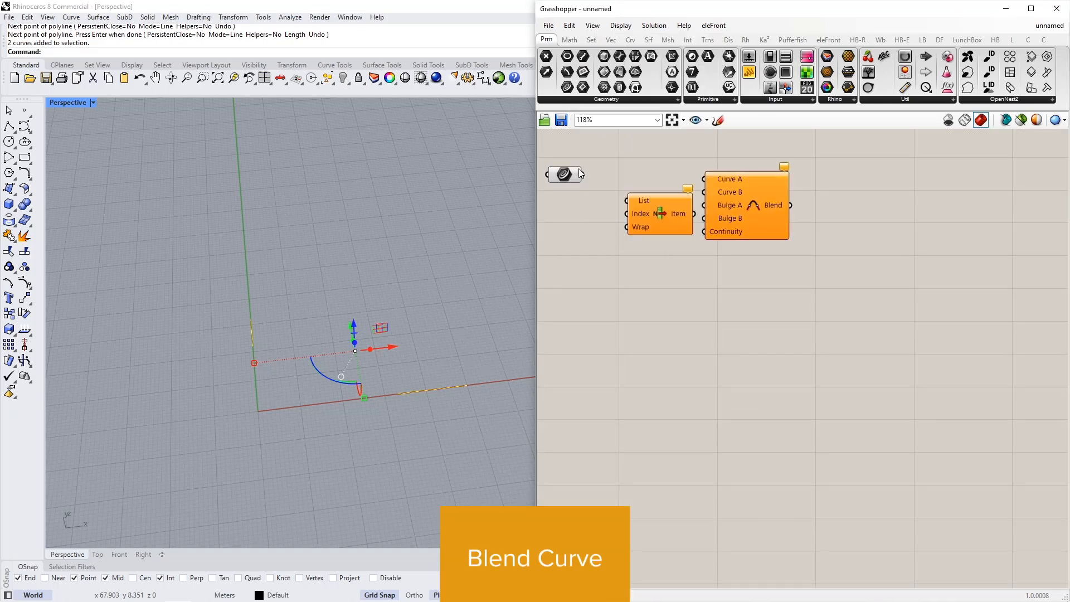
Feed the curves into List Item, add its +1 output, and wire i to Curve A and +1 to Curve B of the blend.
drag(583, 174, 626, 200)
drag(656, 208, 631, 184)
scroll(663, 205, up, 3)
scroll(647, 213, up, 3)
drag(686, 240, 778, 239)
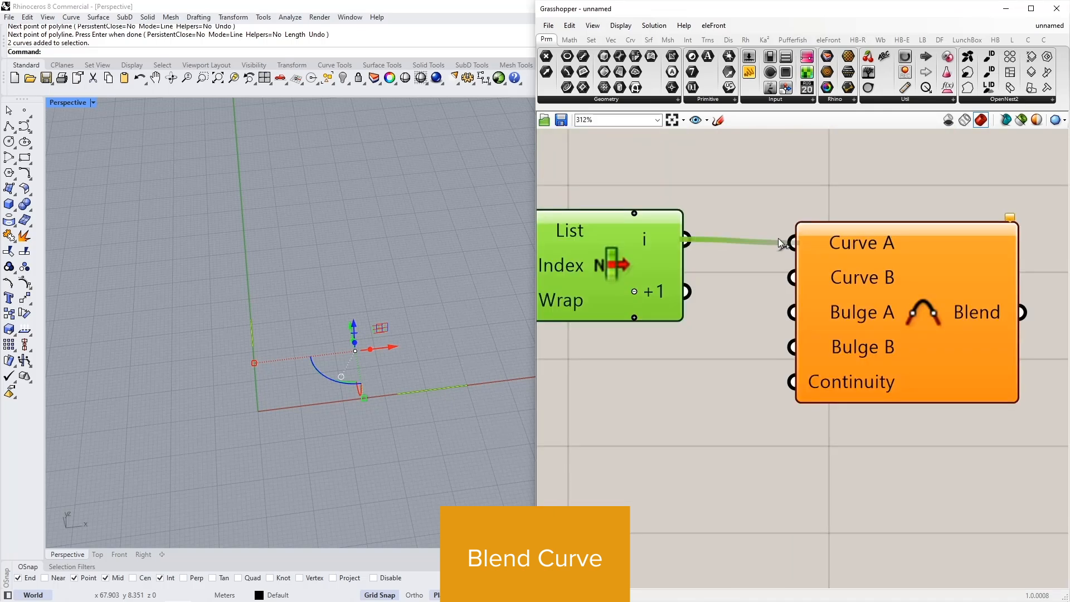
drag(686, 291, 792, 277)
mouse_move(856, 314)
mouse_down()
mouse_move(844, 273)
mouse_move(850, 299)
mouse_up()
click(645, 419)
Flip the direction of the line on the X axis in Rhino.
right_drag(346, 383, 405, 369)
click(416, 368)
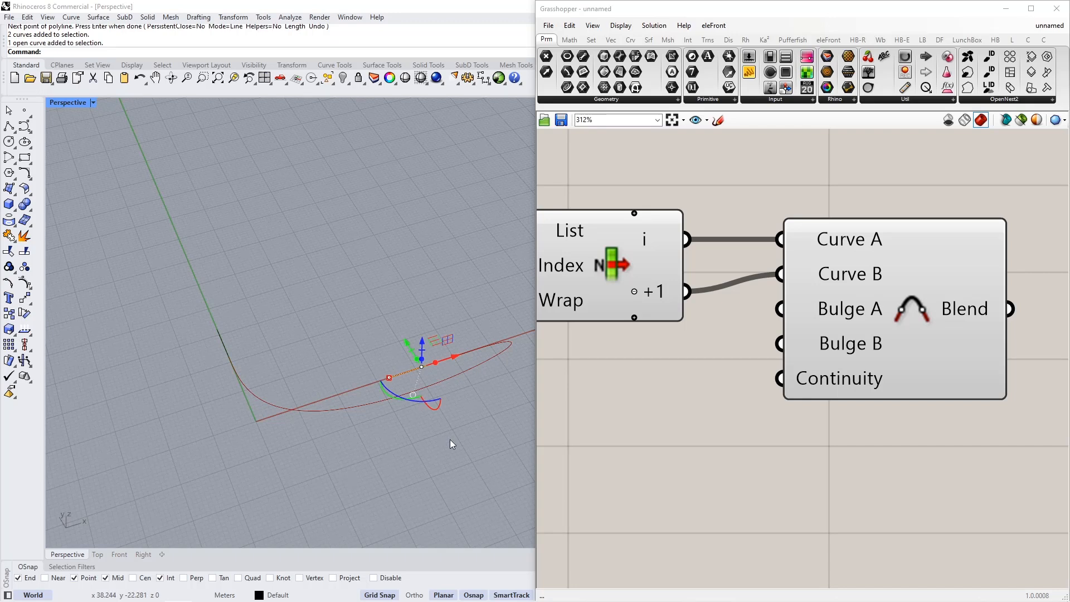
text(Flip)
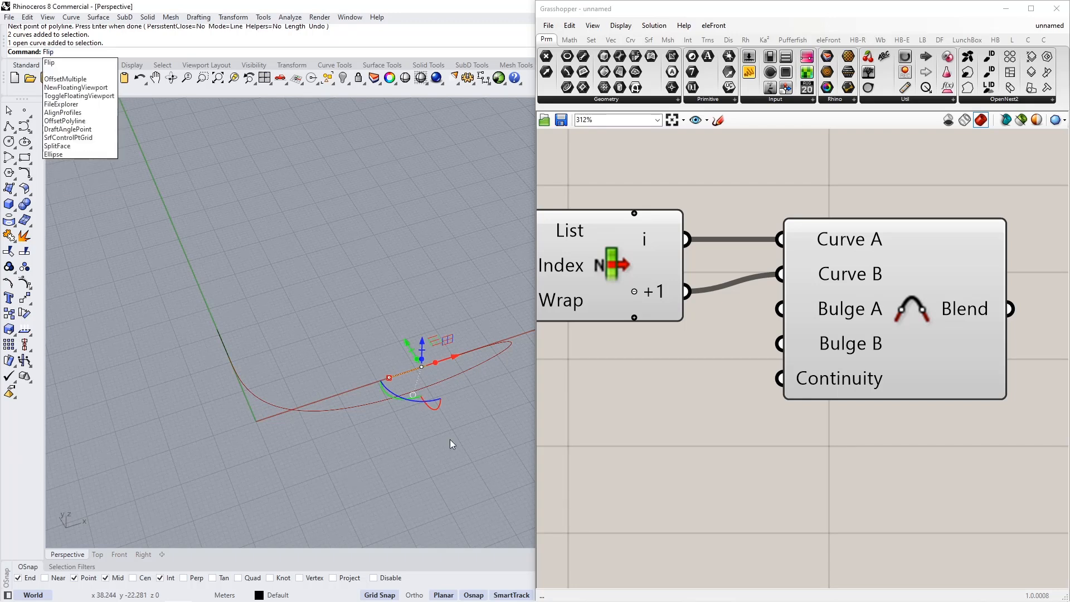
key(Return)
Add two number sliders and connect them to the Bulge A and Bulge B inputs of Blend Curve.
scroll(779, 418, down, 3)
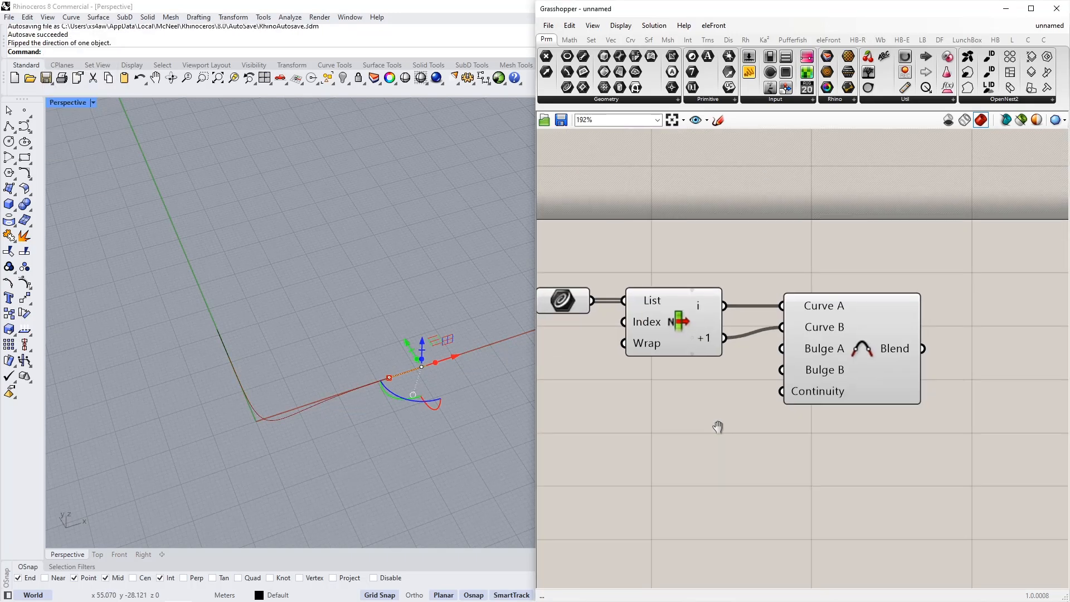
drag(878, 346, 909, 345)
double_click(721, 409)
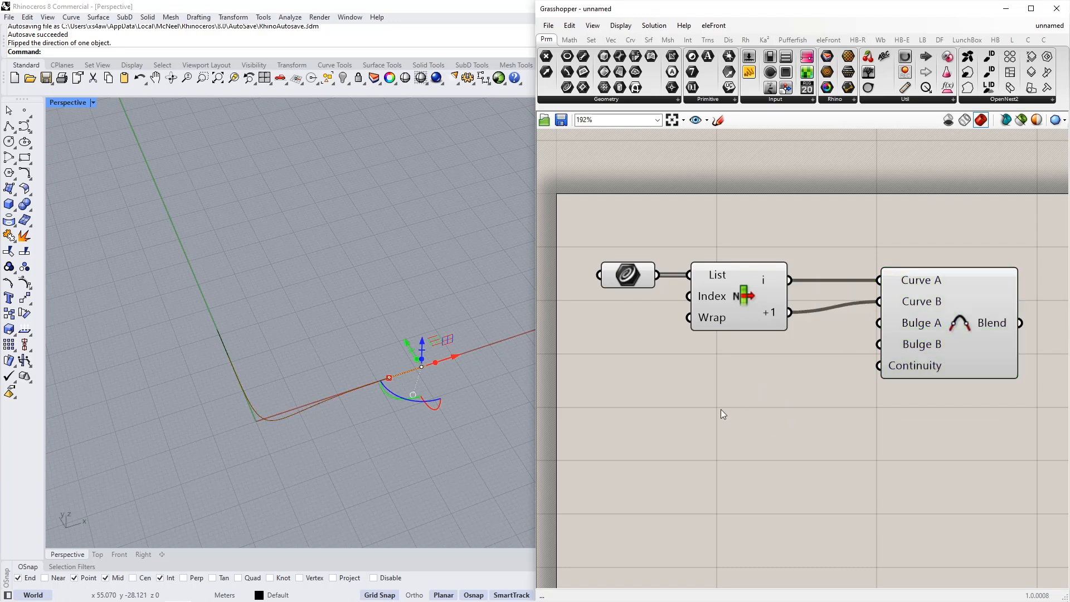
text(slid)
click(723, 323)
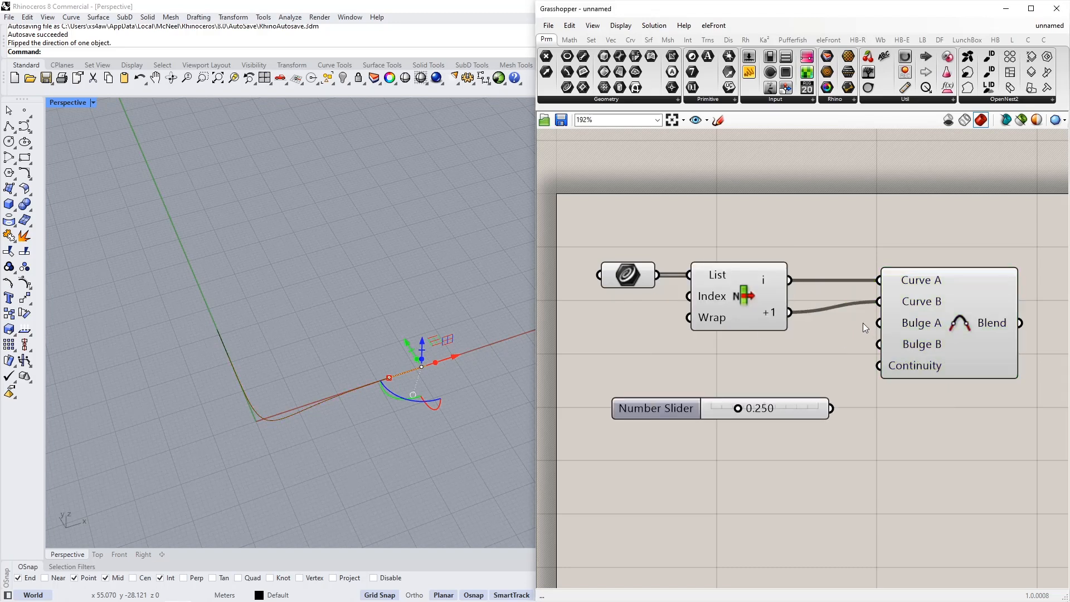
drag(878, 322, 776, 395)
key(ctrl+c)
key(ctrl+v)
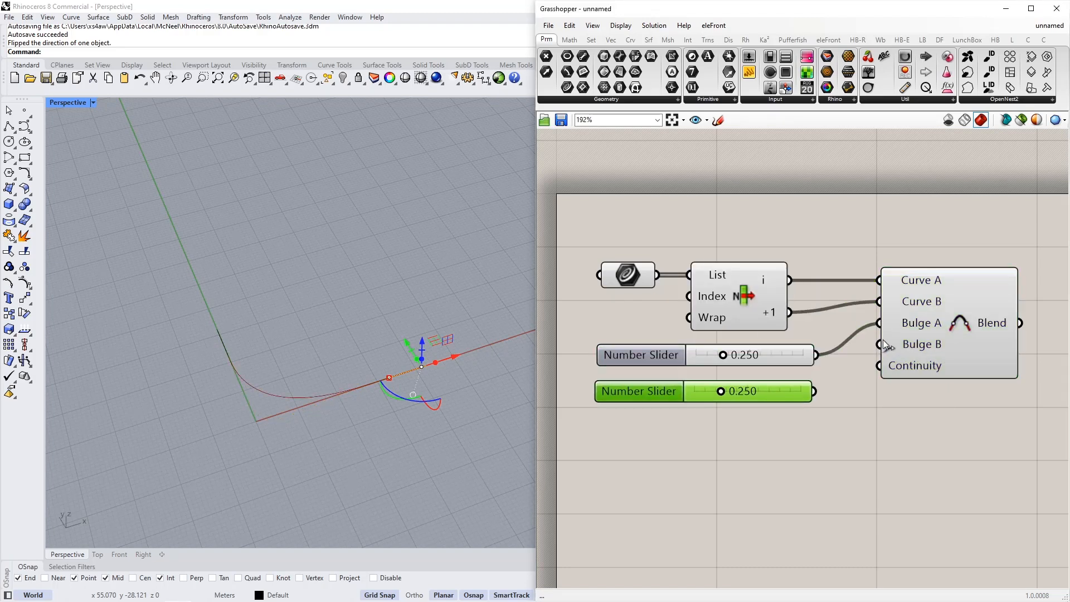
drag(879, 345, 815, 392)
Set the Bulge A slider to 0.600, the Bulge B slider to 0.673 and the blend's continuity to Tangency.
drag(720, 392, 766, 391)
drag(723, 355, 782, 374)
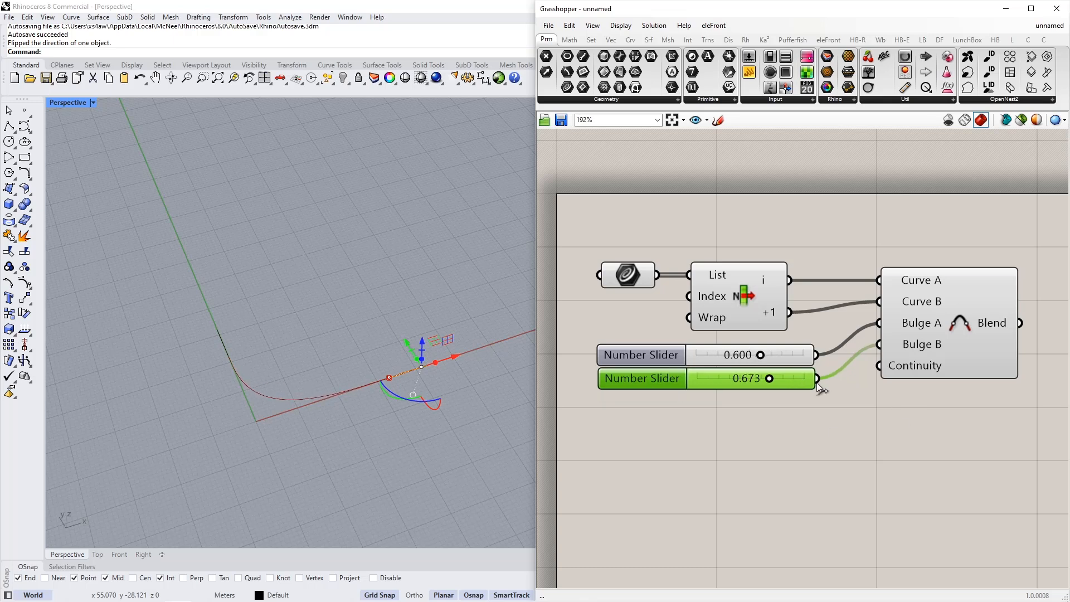
right_click(920, 370)
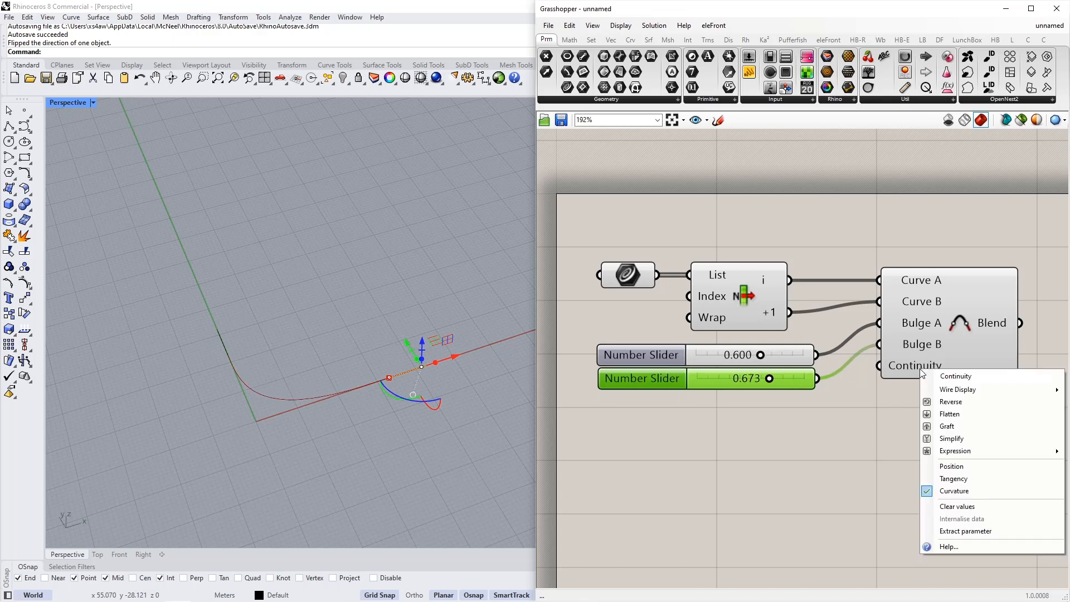
click(954, 479)
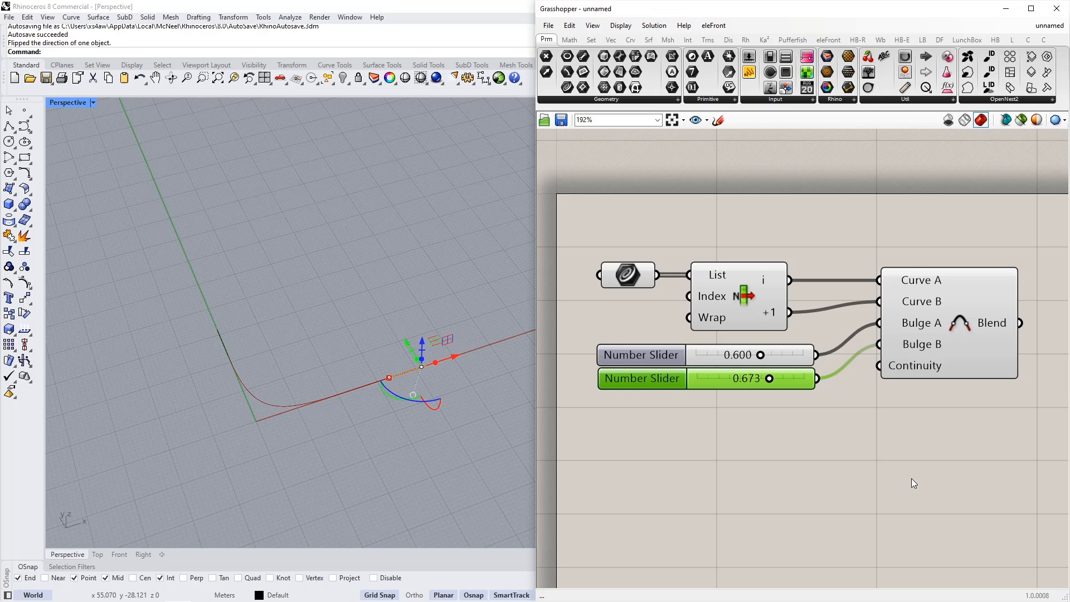
right_drag(362, 418, 356, 366)
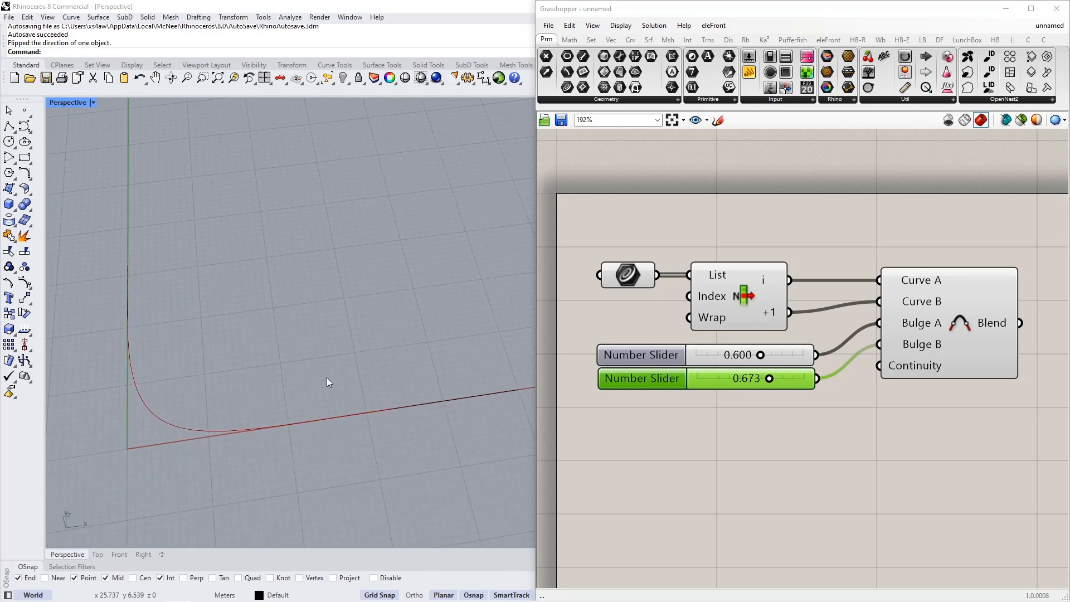
Turn off the preview of all the components on the canvas.
scroll(346, 460, down, 6)
right_drag(870, 420, 795, 396)
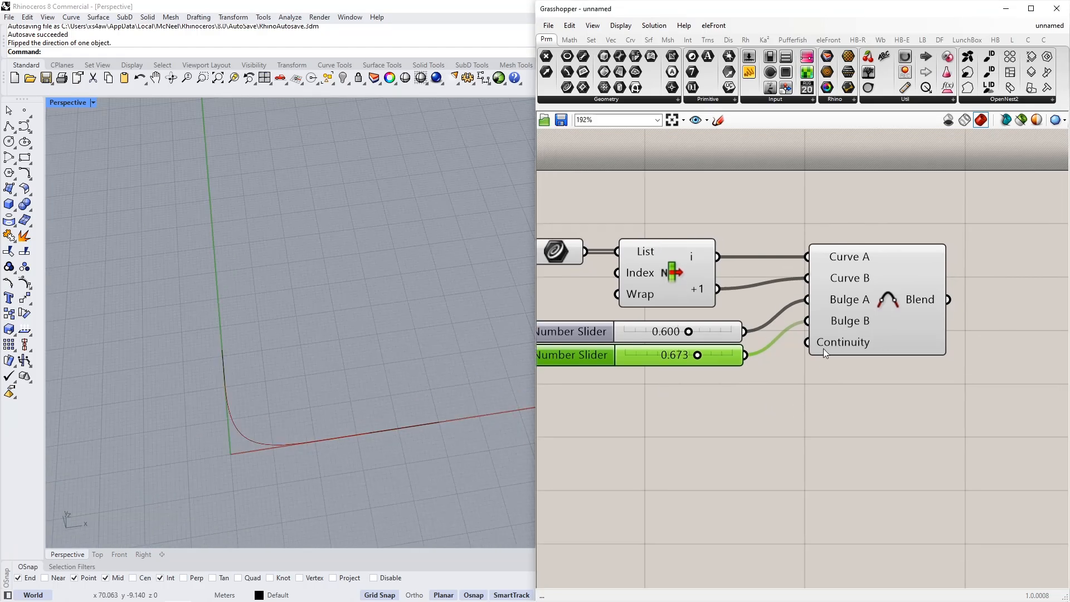
right_drag(820, 355, 817, 311)
scroll(808, 363, down, 3)
drag(613, 162, 970, 349)
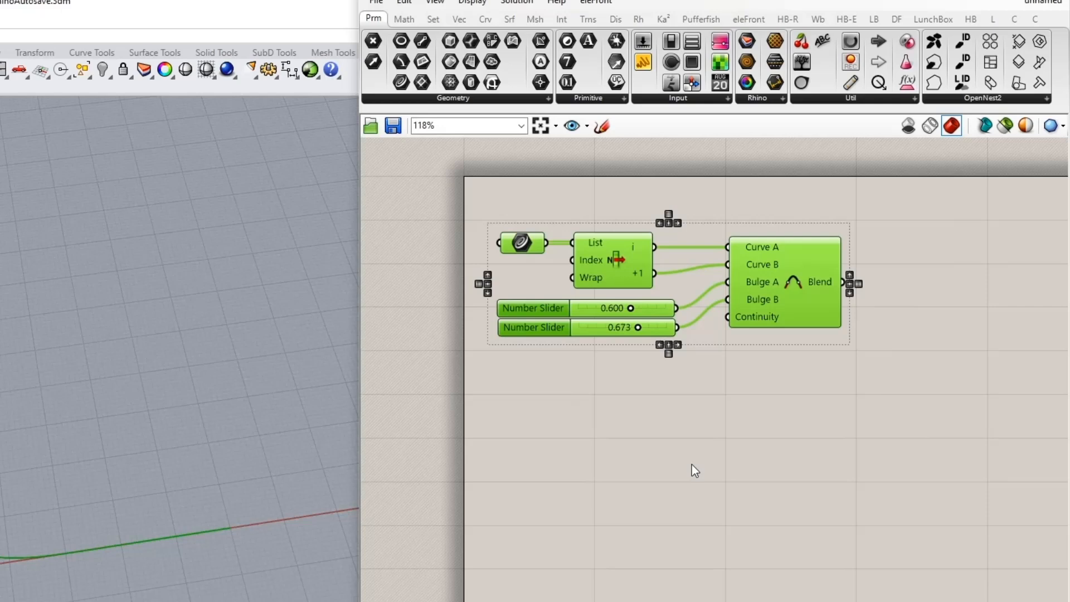
middle_click(788, 368)
click(751, 427)
click(748, 461)
Turn the preview back on for the Blend Curve component only.
click(781, 258)
middle_click(774, 481)
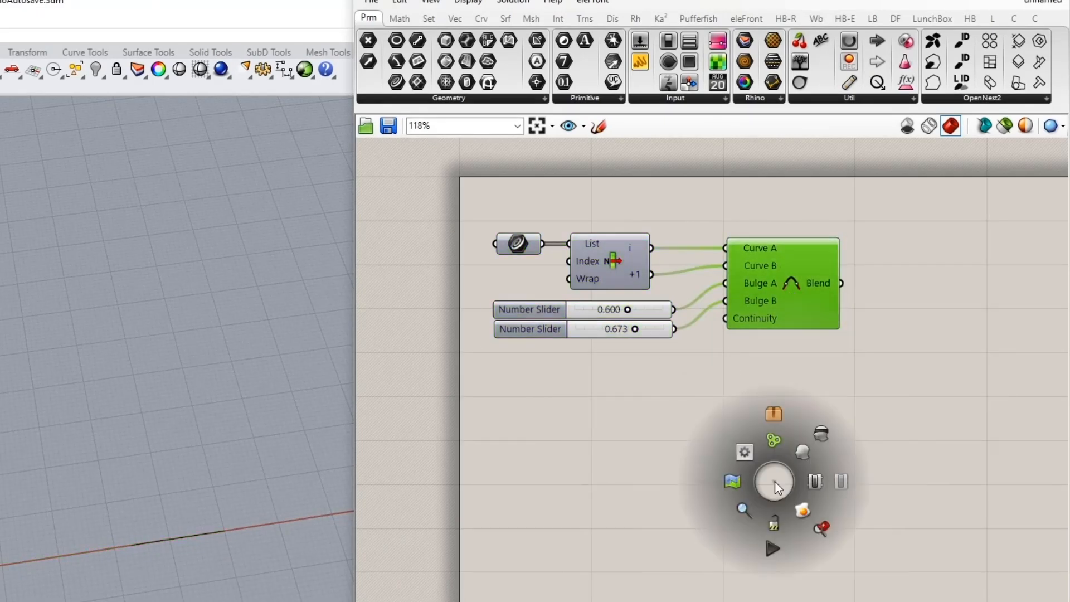
click(802, 452)
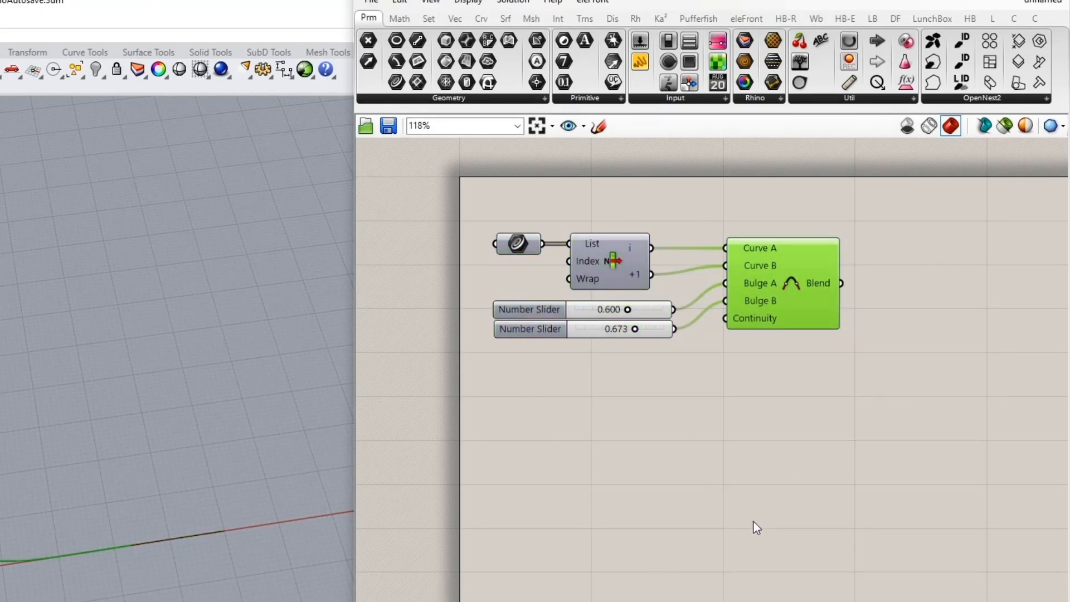
Add a Panel below the blend setup and place a copy of it underneath.
double_click(625, 500)
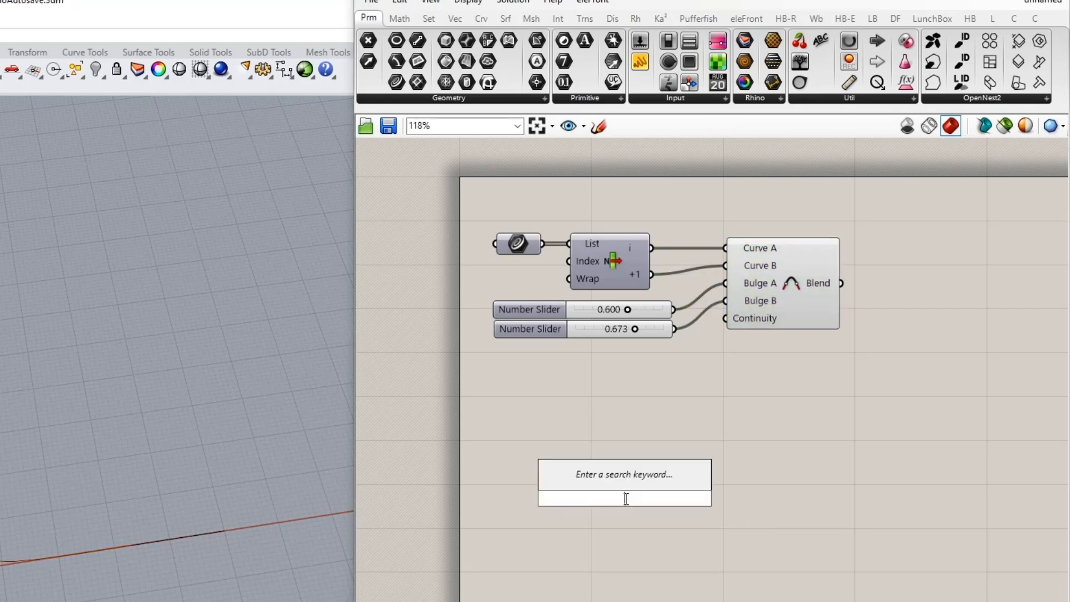
text(panel)
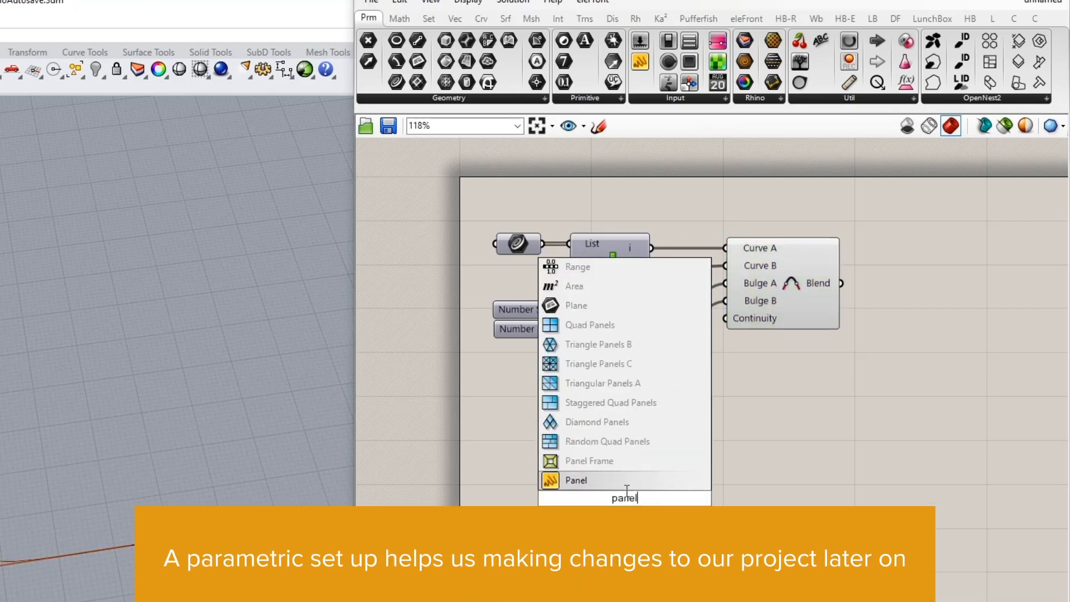
key(Return)
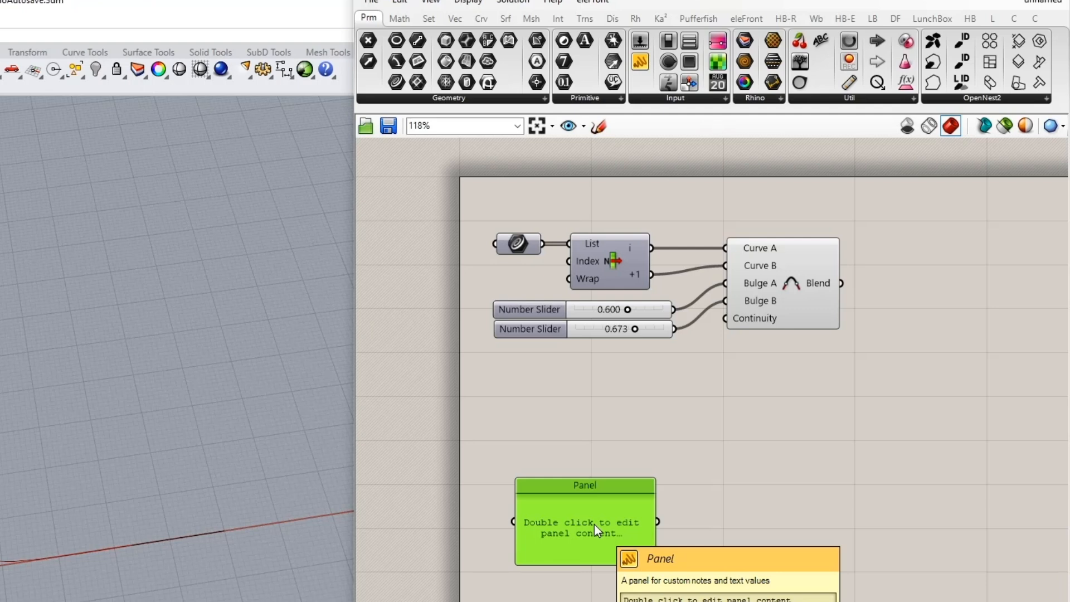
drag(594, 524, 594, 570)
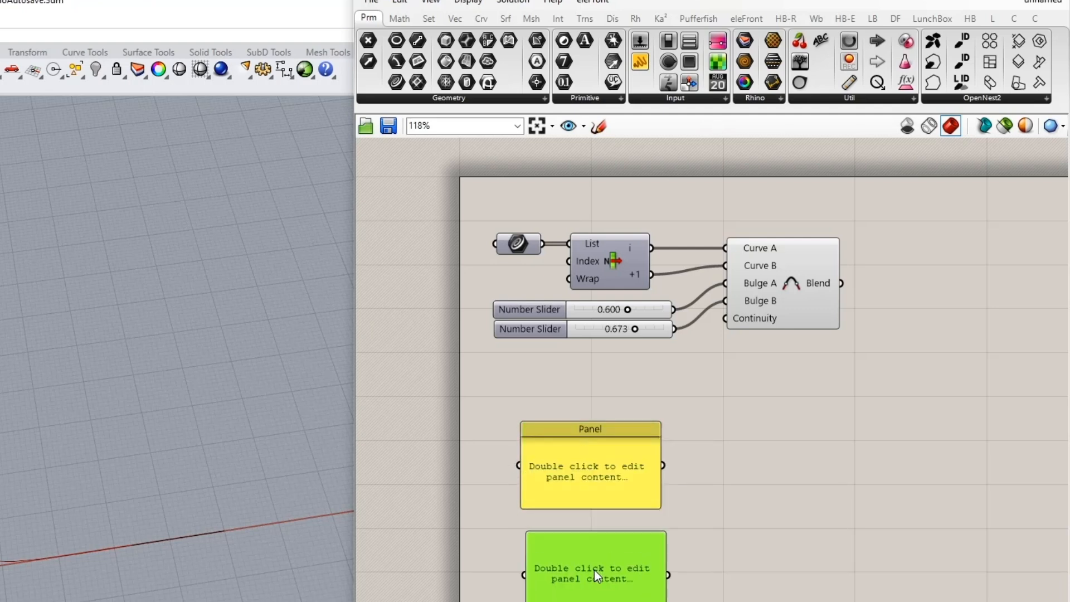
Rename the upper Panel to "Floor To Floor Height (m)".
click(588, 450)
right_click(649, 426)
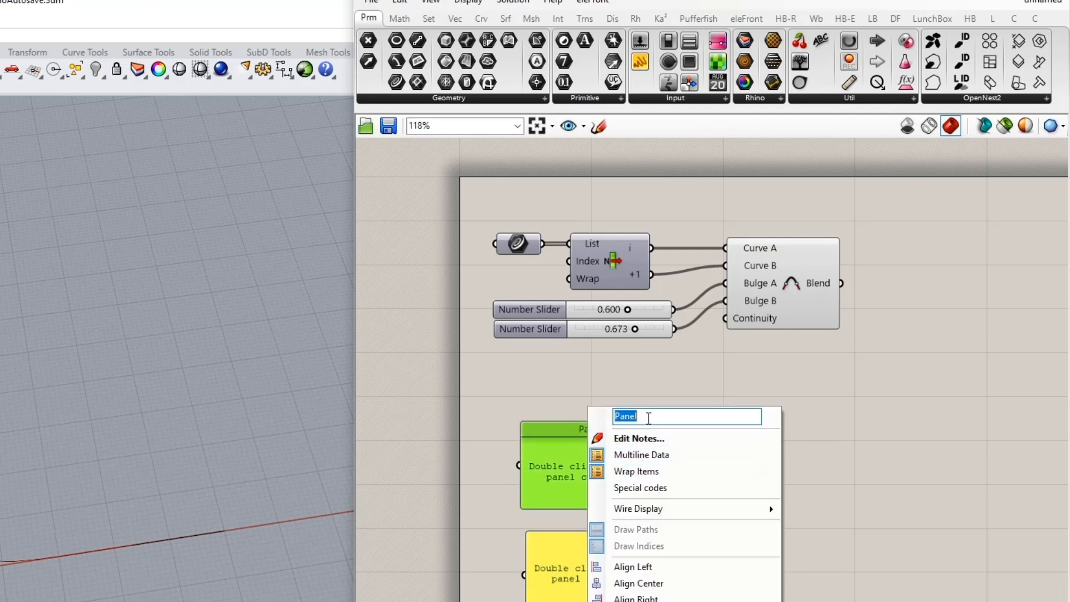
text(Floor To Floor Hei)
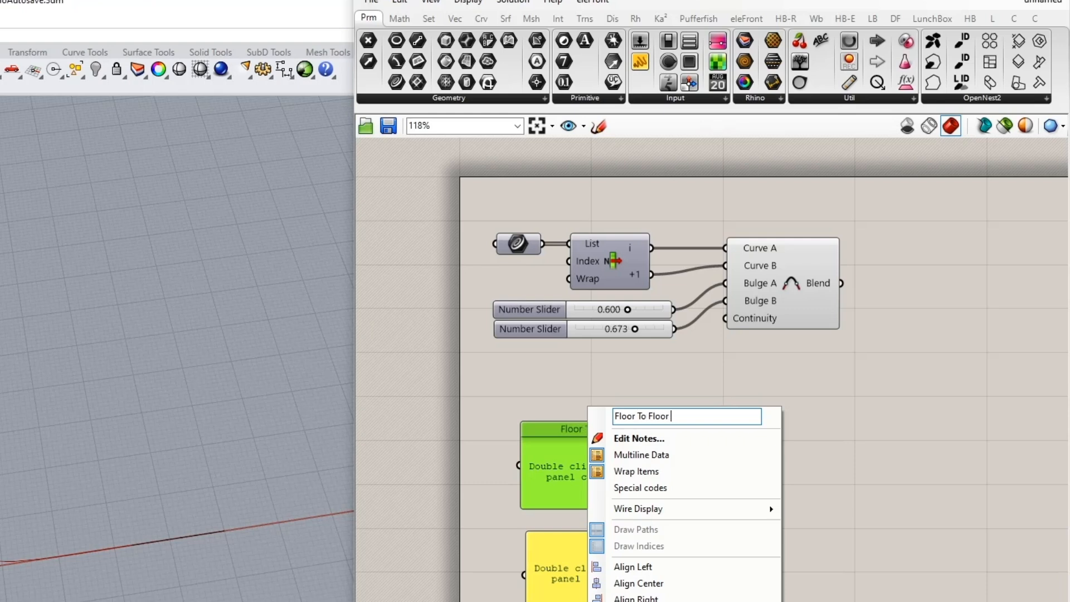
text(ght (m))
key(Return)
Rename the lower Panel to "# of floors per function" and move it further down the canvas.
right_click(593, 524)
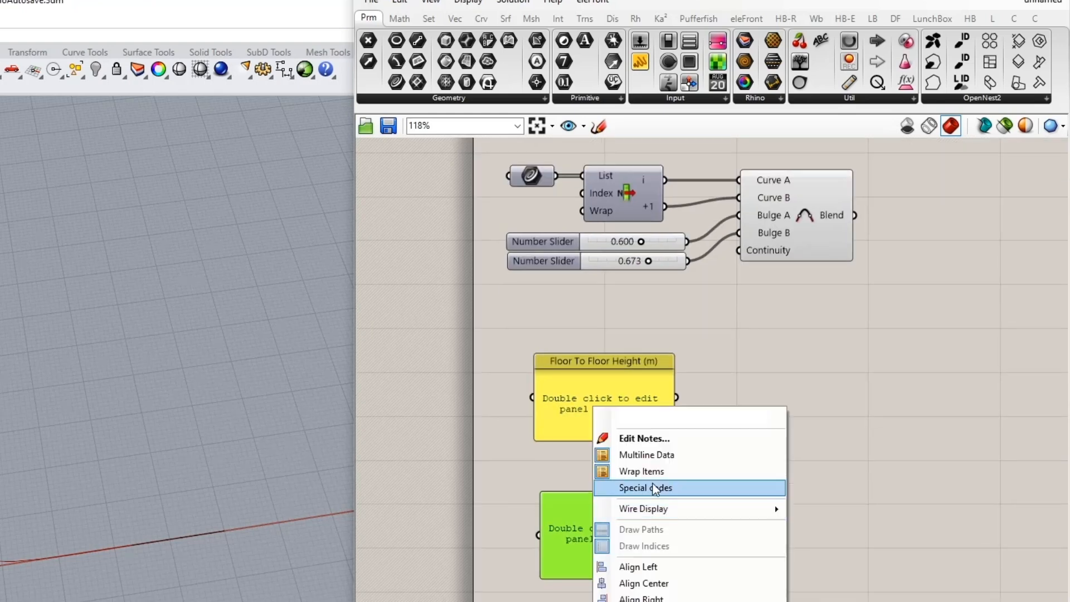
click(647, 419)
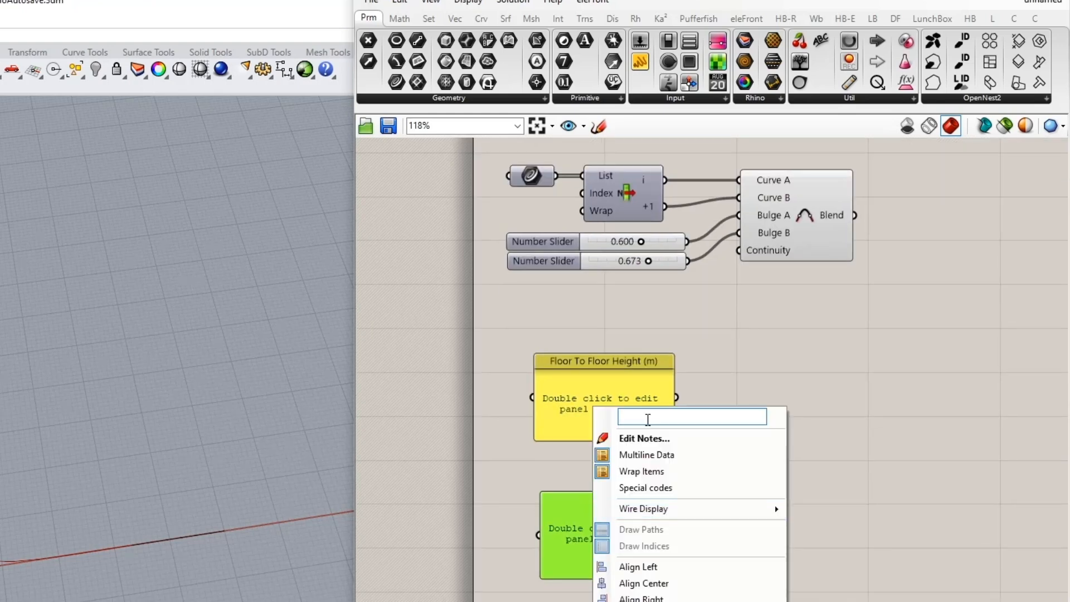
text(# of floors per f)
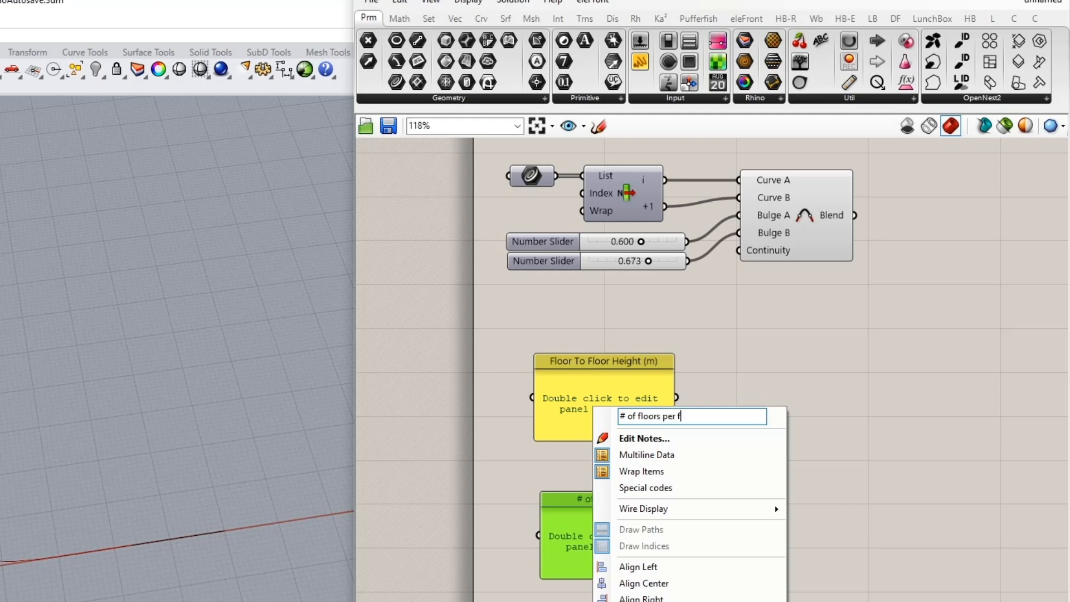
text(unction)
click(718, 345)
drag(585, 533, 593, 584)
Enter the lines "Lobby: 6", "Appartment: 3.5" and "Office: 4.5" in the floor height Panel and disable its Multiline Data option.
double_click(598, 405)
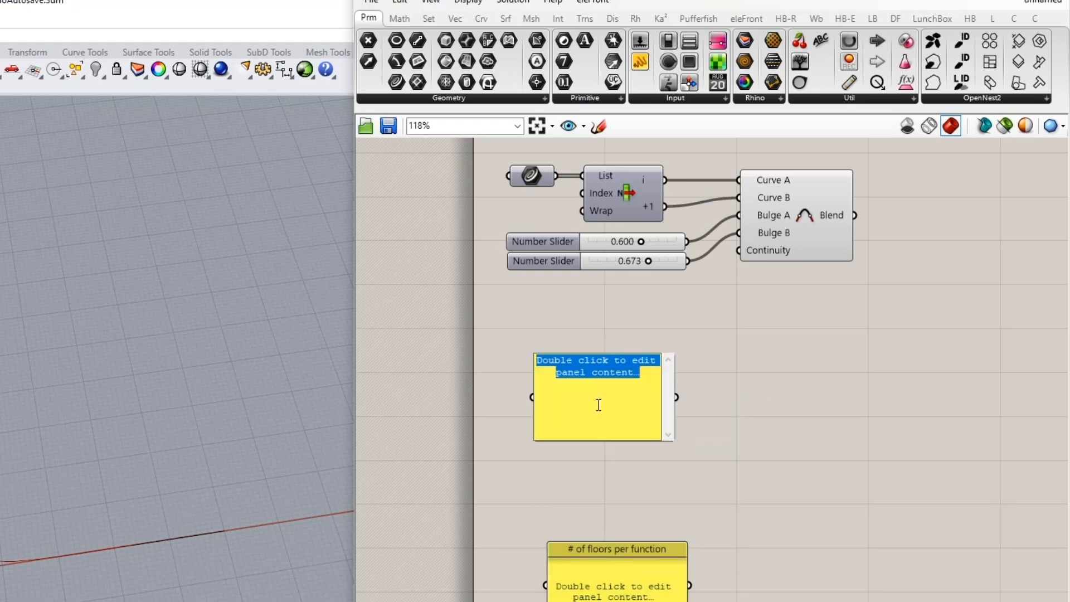
text(Lobb)
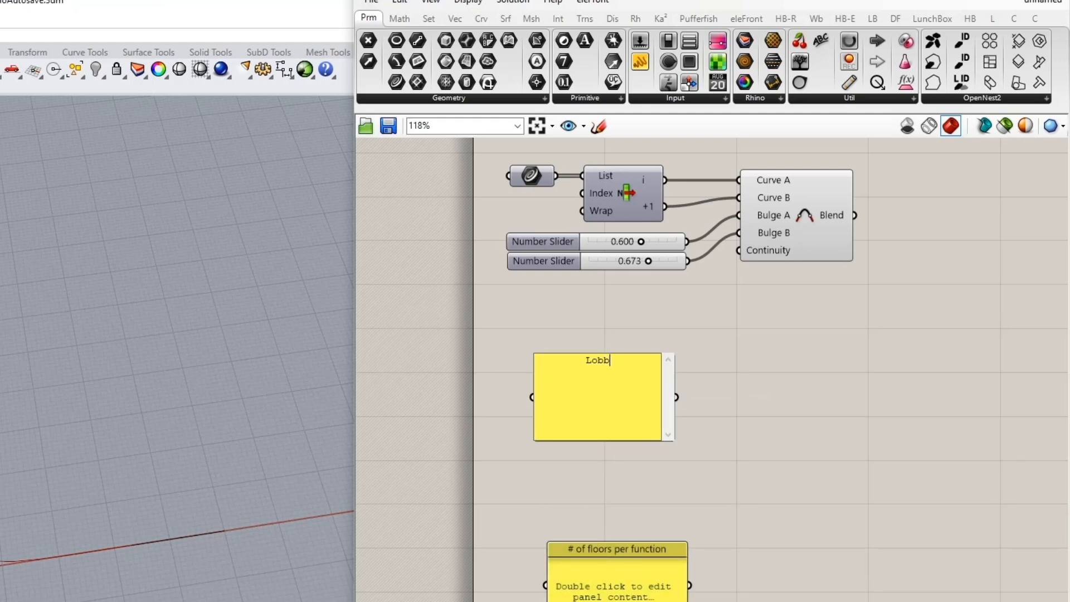
text(y:)
text(6)
key(Return)
text(Appartment: 3.5 )
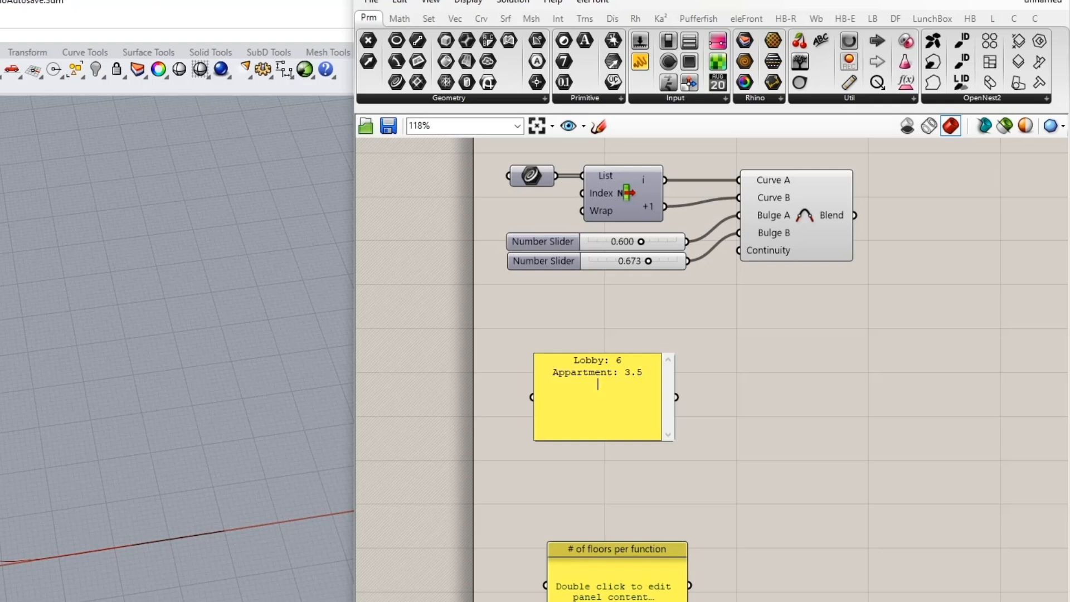
text(Office: 4.5)
click(728, 470)
right_click(605, 409)
click(654, 450)
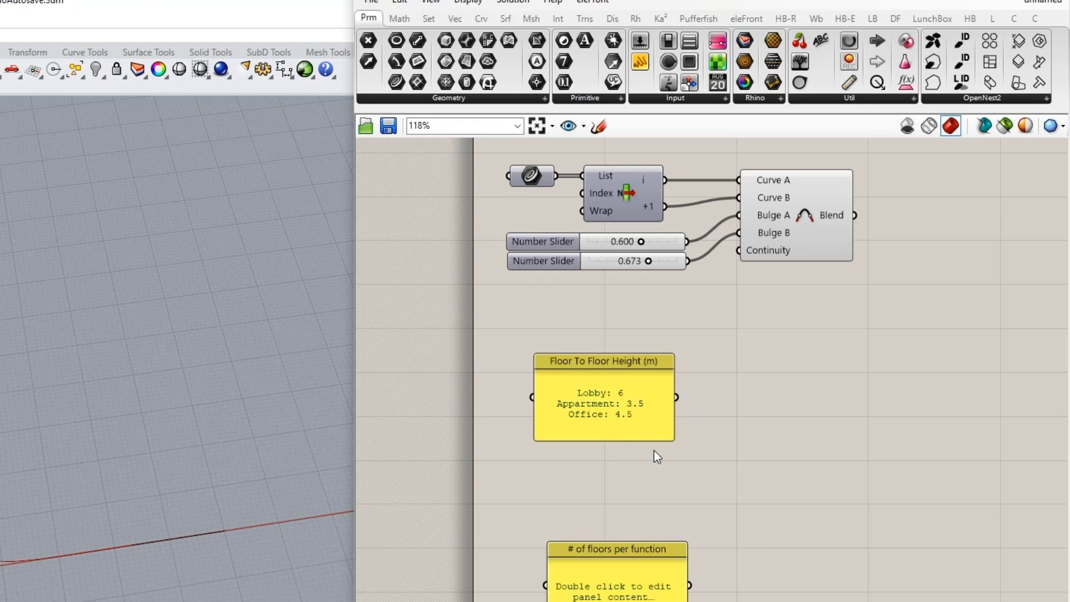
Disable Multiline Data on the floor count Panel and enter the lines "Lobby: 1", "Office: 5", "Appartment: 10" and "Lobby: 2".
right_drag(654, 450, 649, 358)
right_click(618, 487)
click(669, 457)
double_click(627, 502)
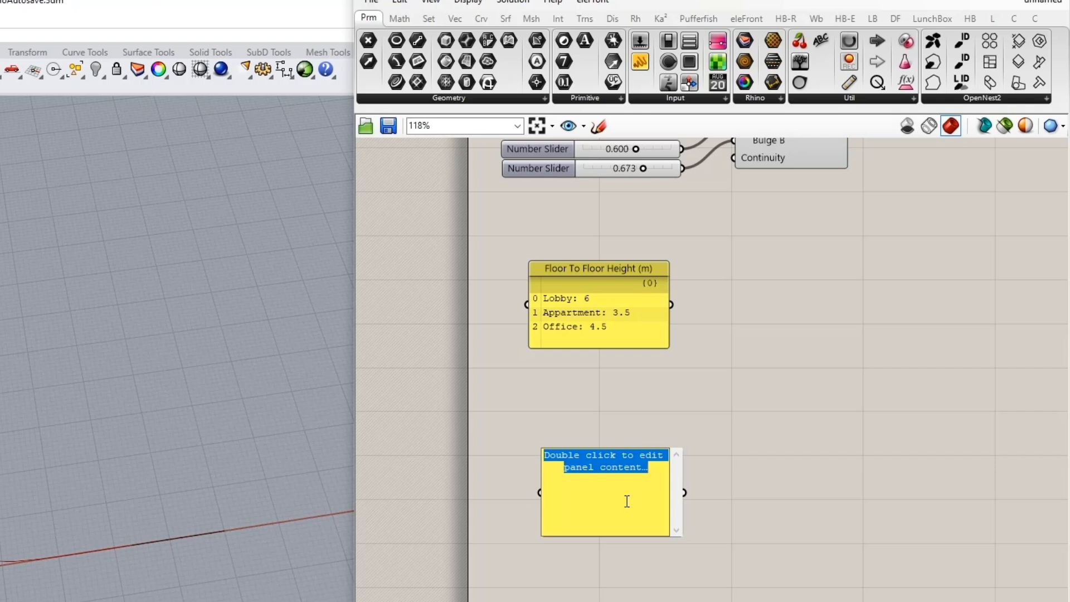
text(Lobby: 1 )
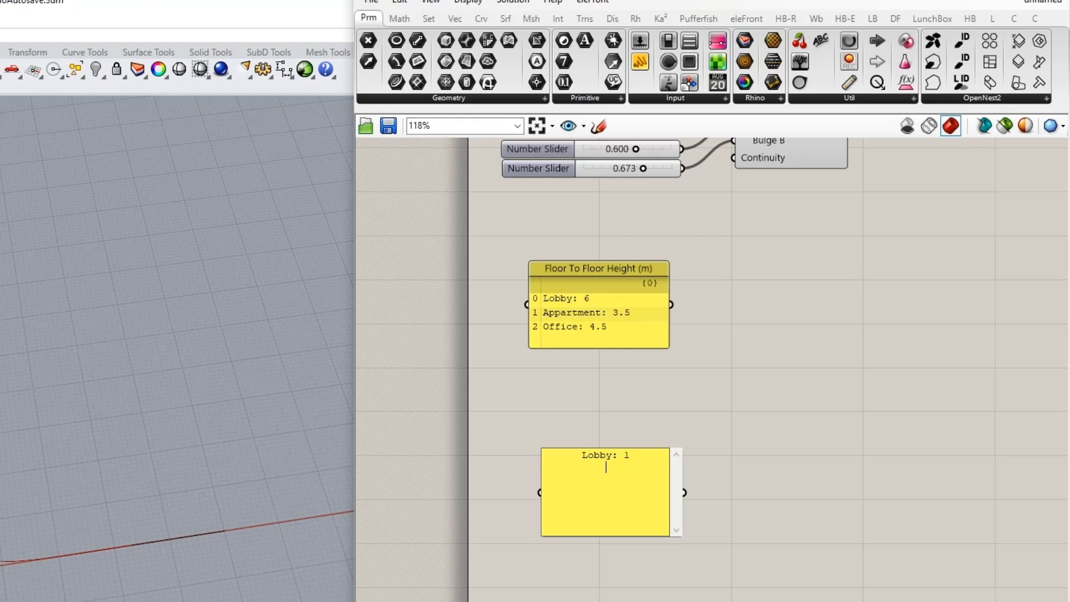
text(Office: 5)
key(Return)
text(Appartment)
text(: 0)
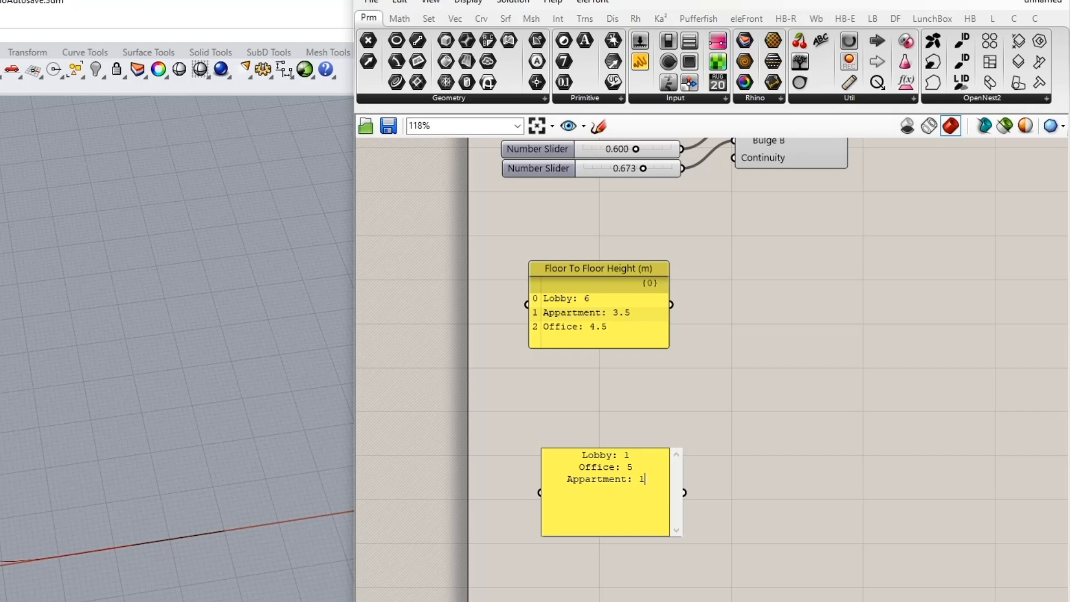
text(0)
key(Return)
text(Lobby: )
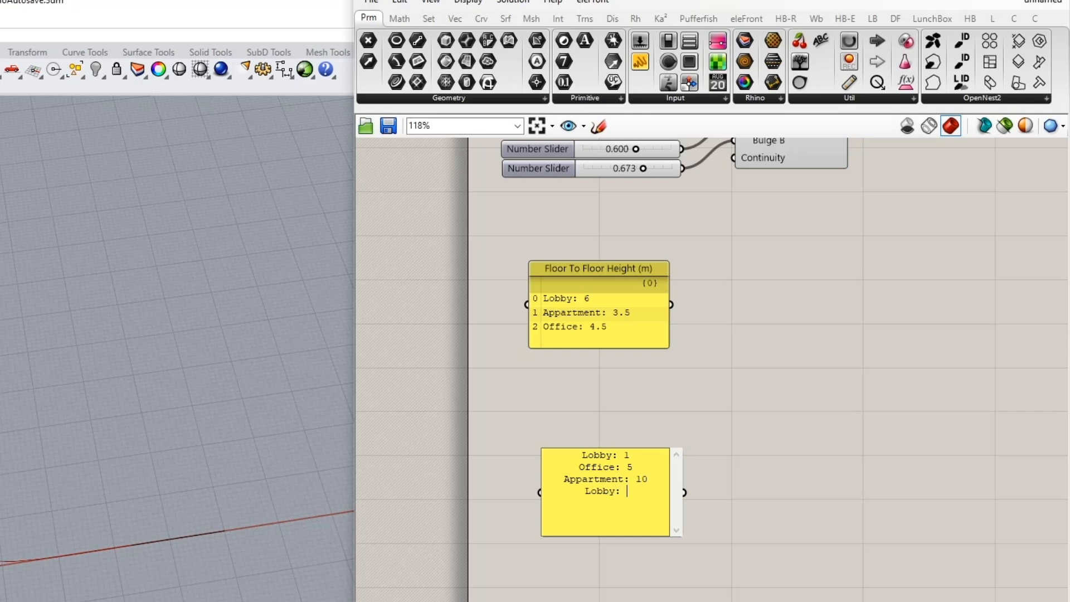
text(2)
click(714, 413)
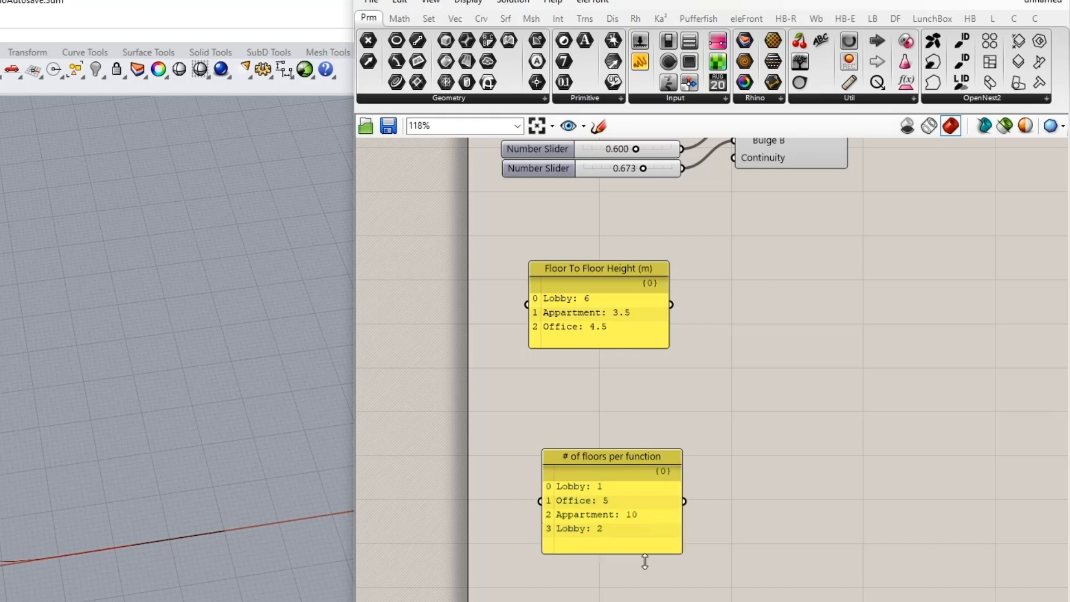
Make both Panels taller and place the floor count Panel directly beneath the floor height Panel.
drag(645, 560, 645, 591)
drag(639, 514, 623, 457)
drag(627, 347, 631, 366)
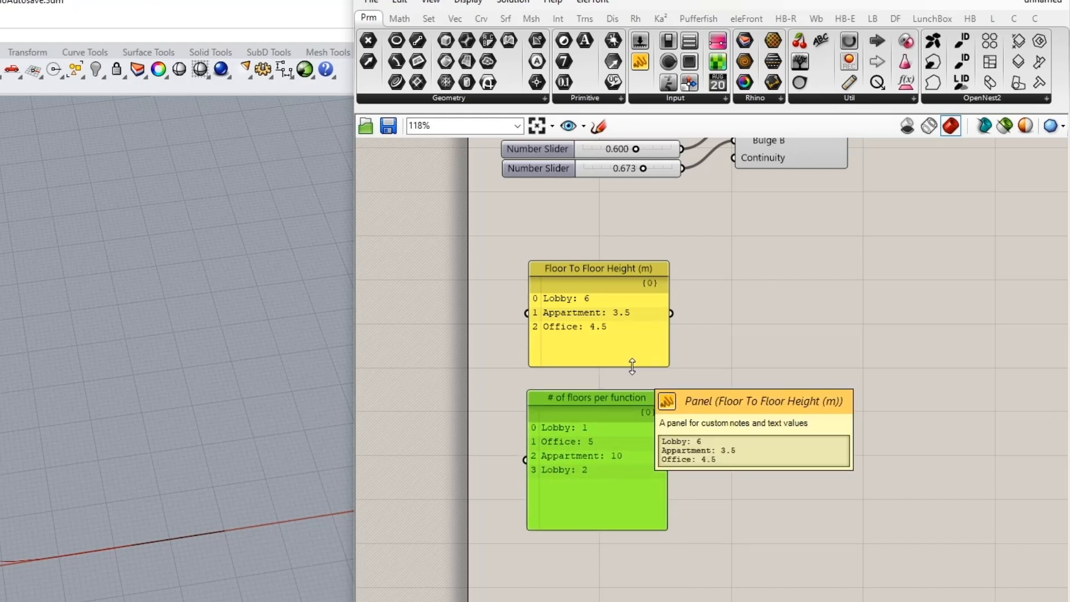
Add a Stack Data component well to the right of the two Panels.
right_drag(843, 356, 701, 369)
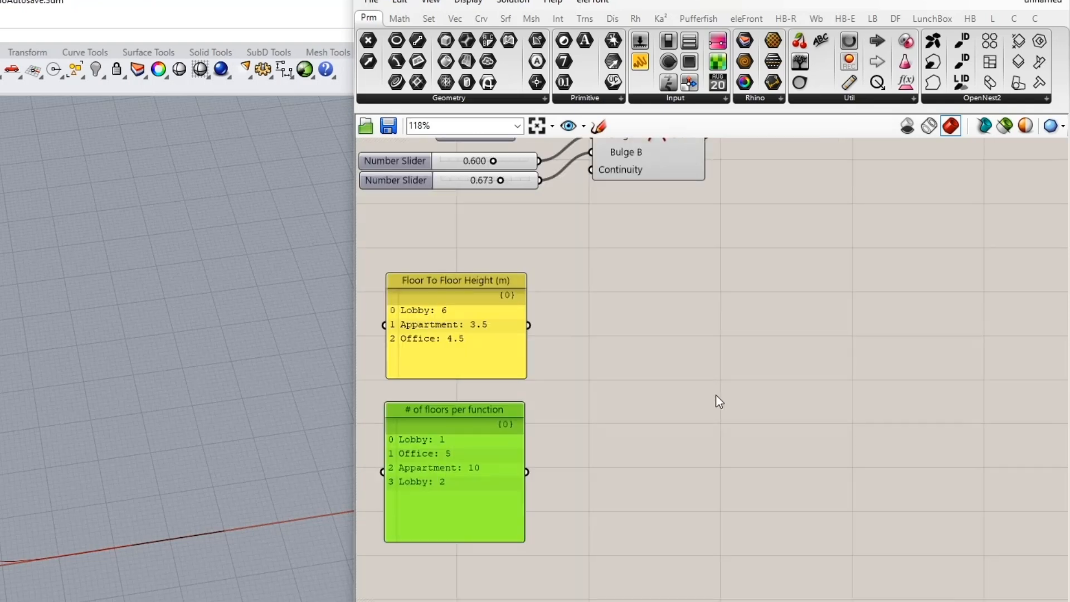
click(430, 20)
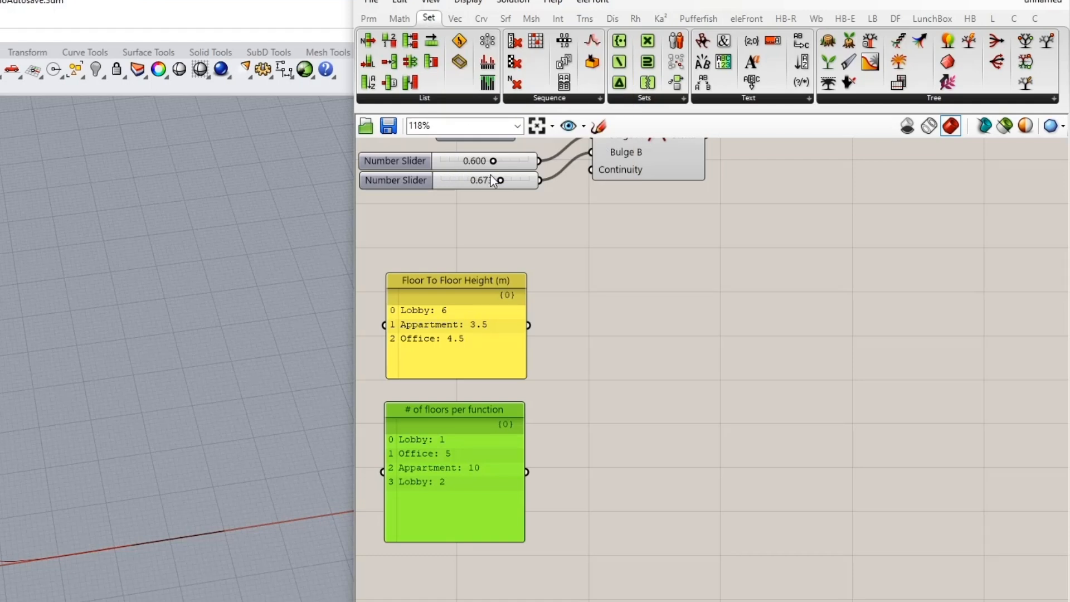
click(566, 99)
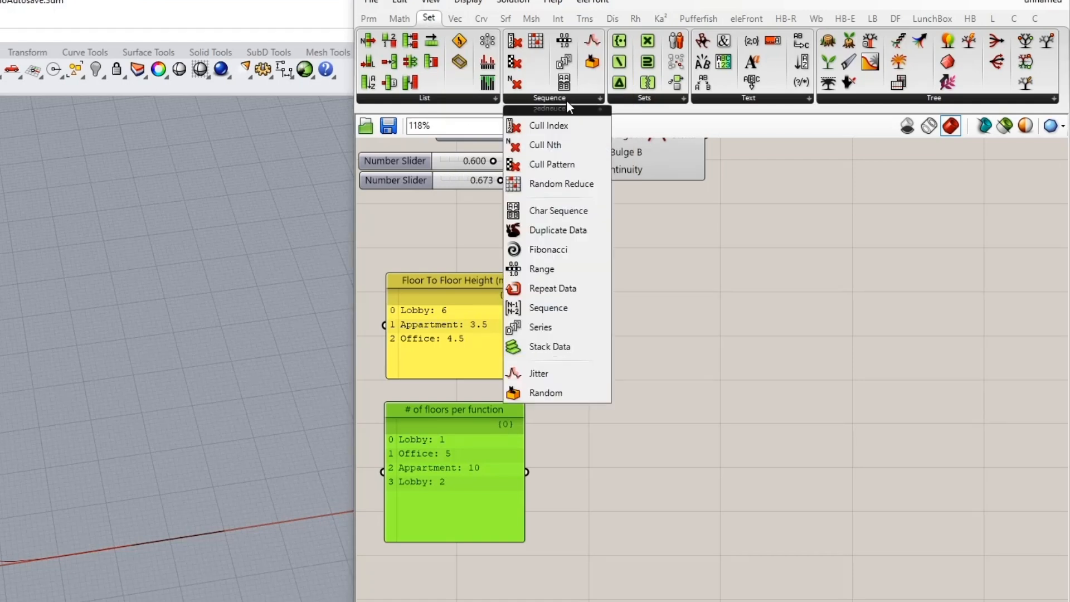
click(574, 347)
scroll(451, 355, down, 4)
click(722, 392)
scroll(516, 370, up, 4)
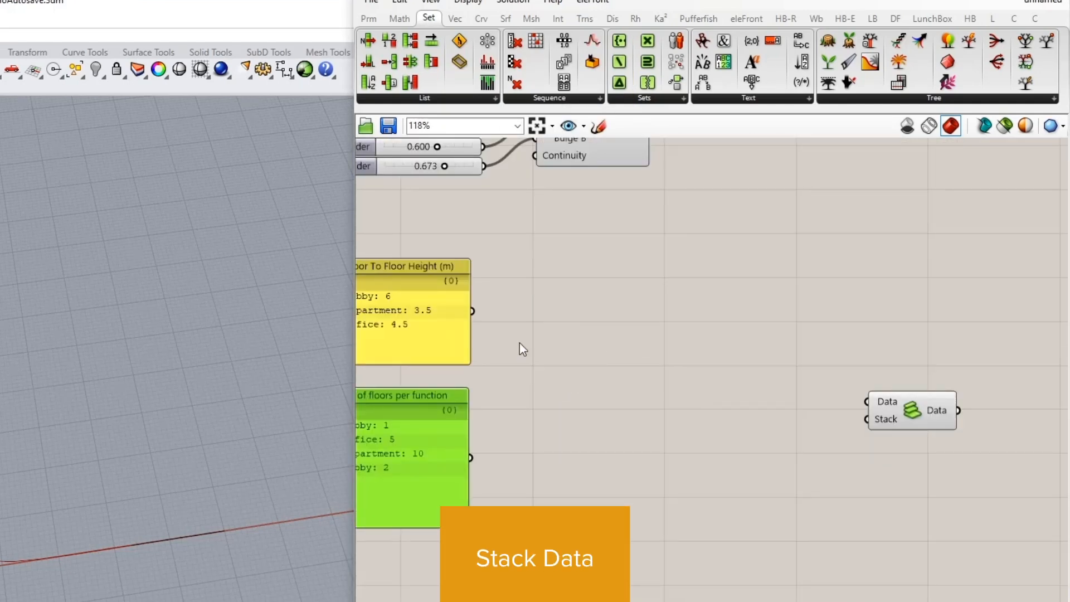
drag(886, 422, 891, 413)
right_drag(712, 412, 782, 410)
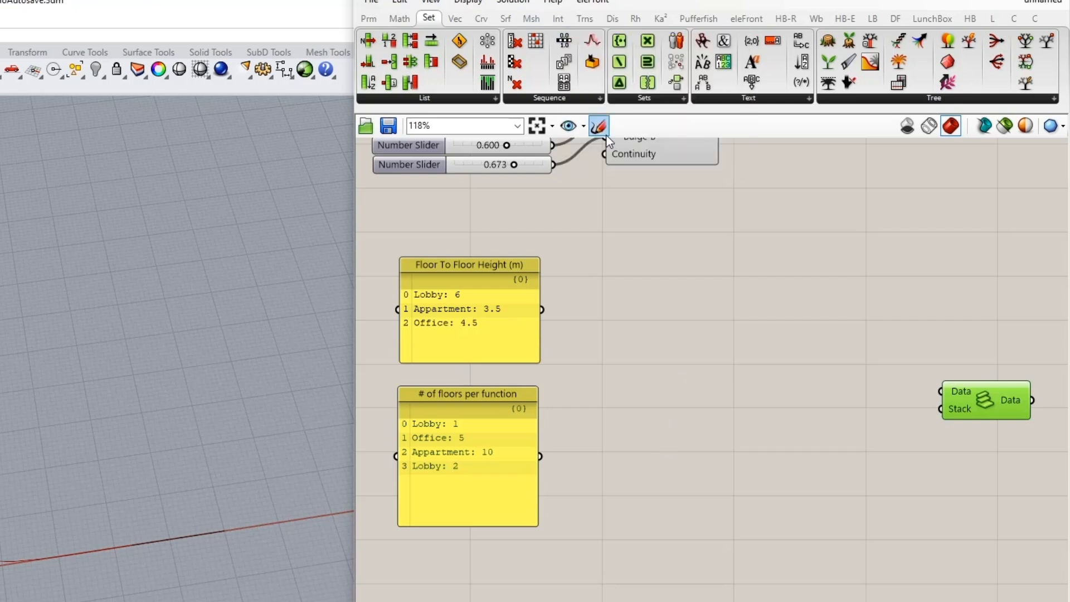
Add two Text Split components and feed the floor height Panel into one and the floor count Panel into the other.
click(755, 98)
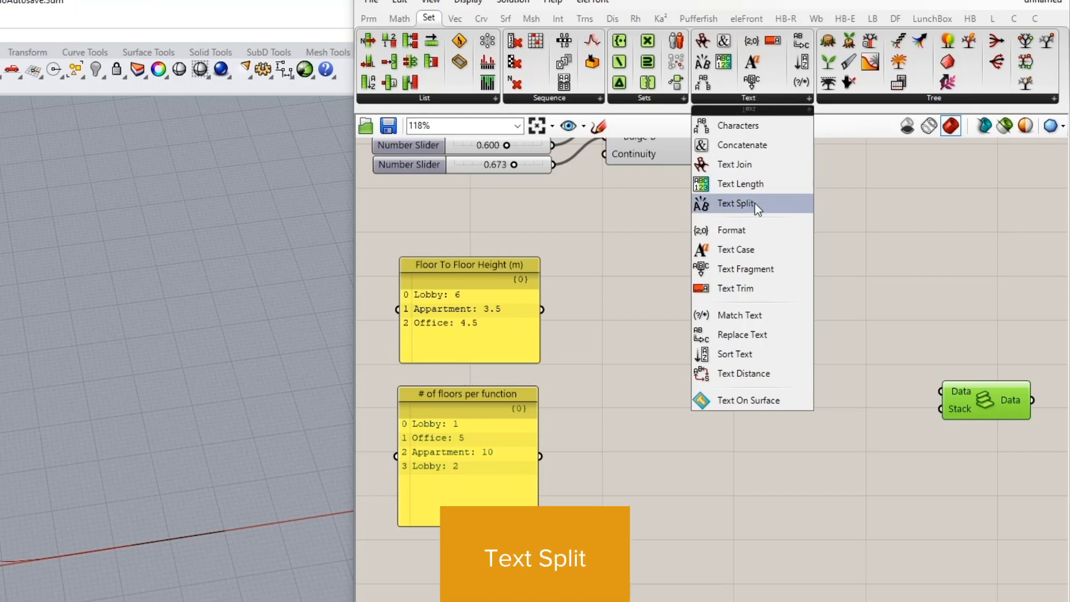
drag(755, 203, 663, 372)
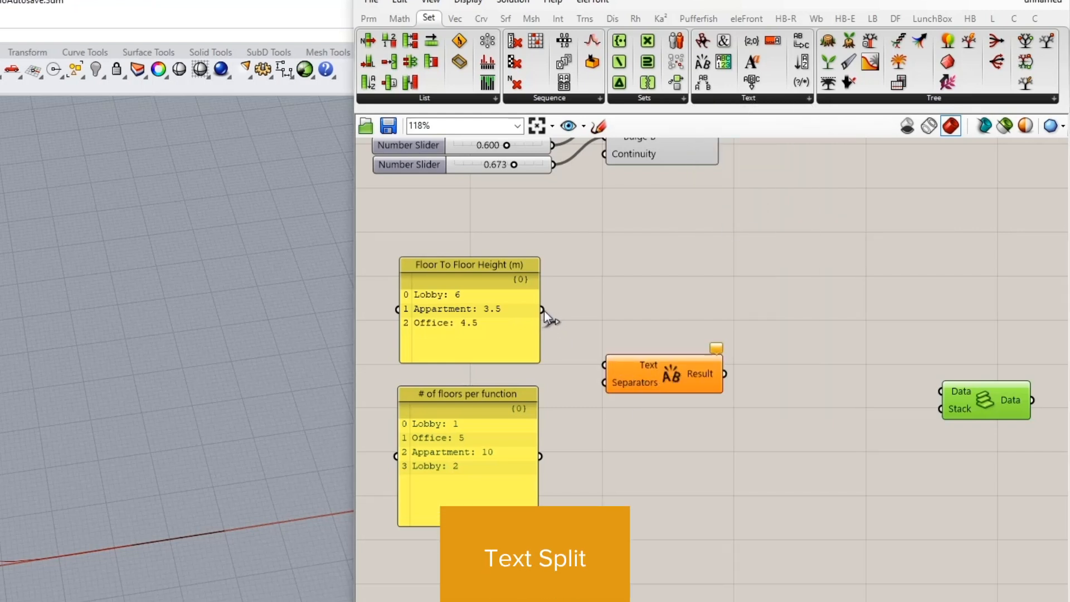
drag(544, 309, 605, 363)
drag(650, 377, 665, 447)
key(ctrl+c)
key(ctrl+v)
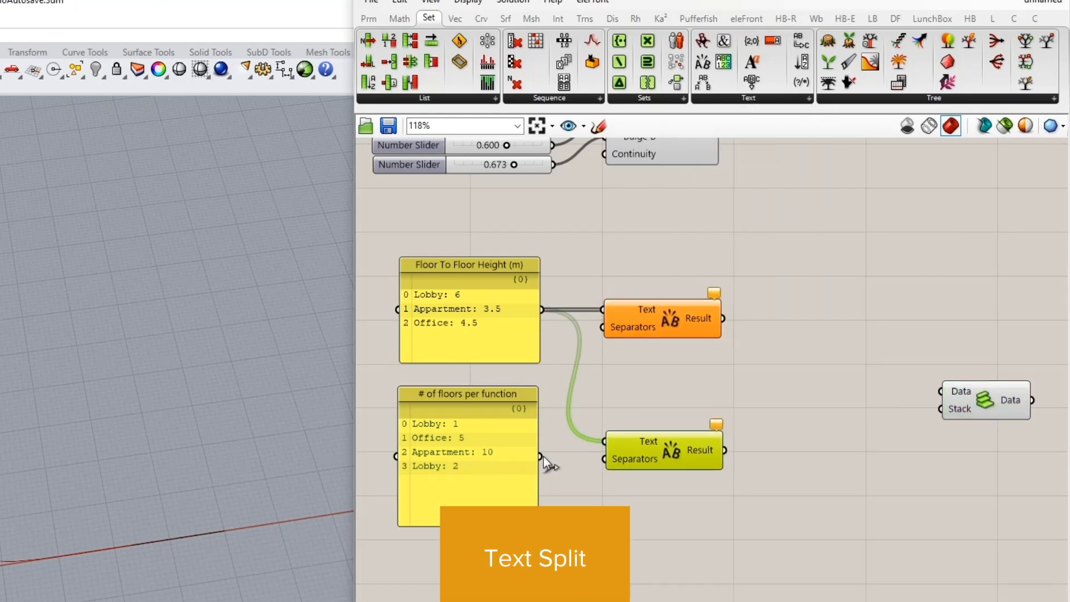
drag(542, 457, 606, 440)
drag(661, 440, 661, 457)
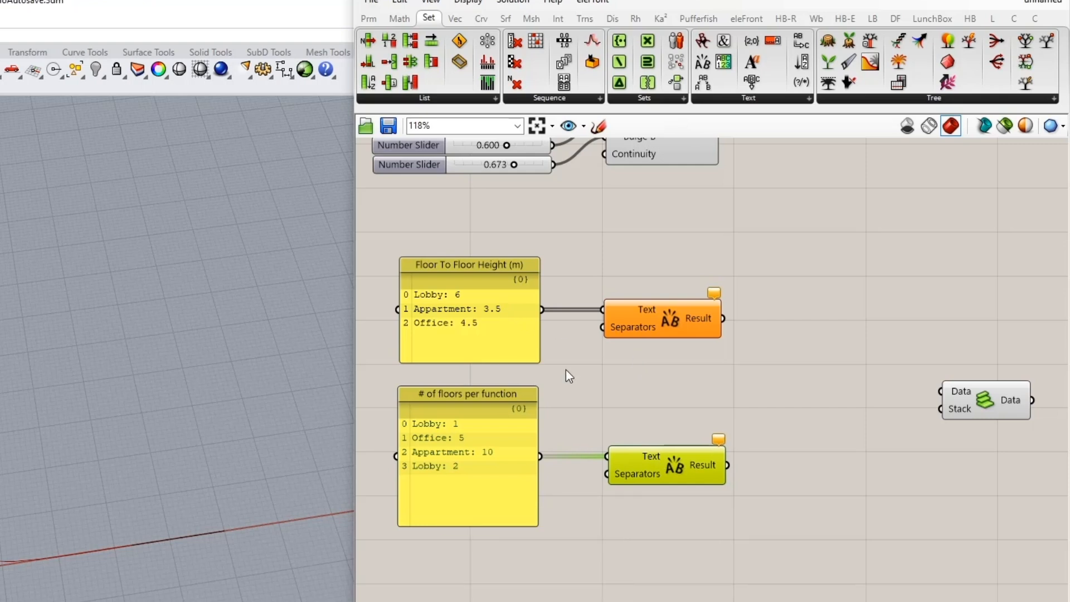
Add a Panel containing ":" and connect it to the Separators input of both Text Split components.
double_click(583, 383)
text(//)
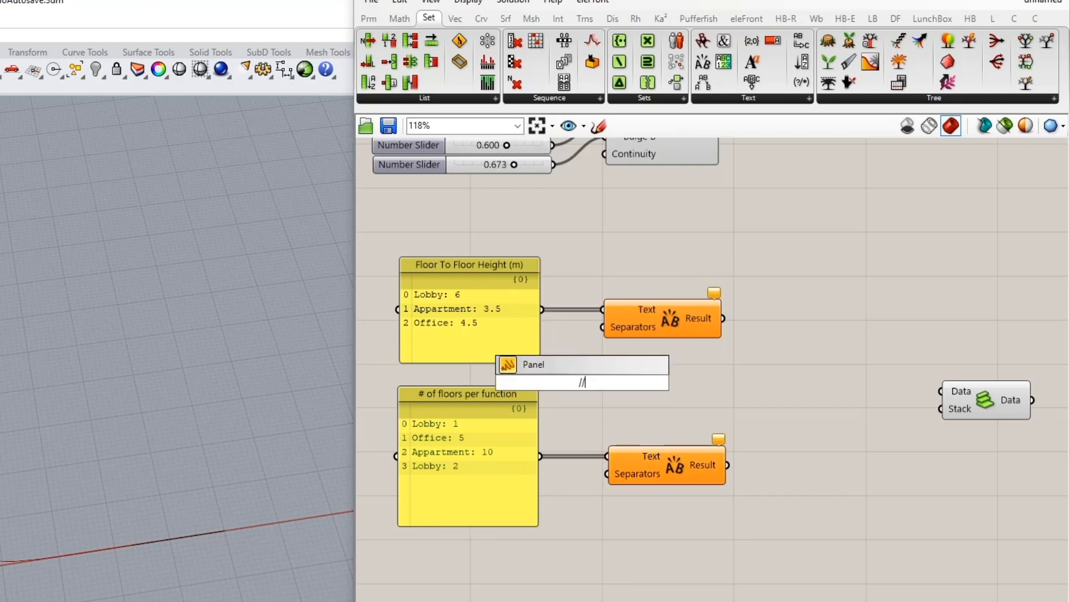
text(:)
key(Return)
drag(603, 327, 608, 474)
right_drag(784, 386, 726, 397)
drag(618, 346, 633, 346)
drag(619, 460, 623, 460)
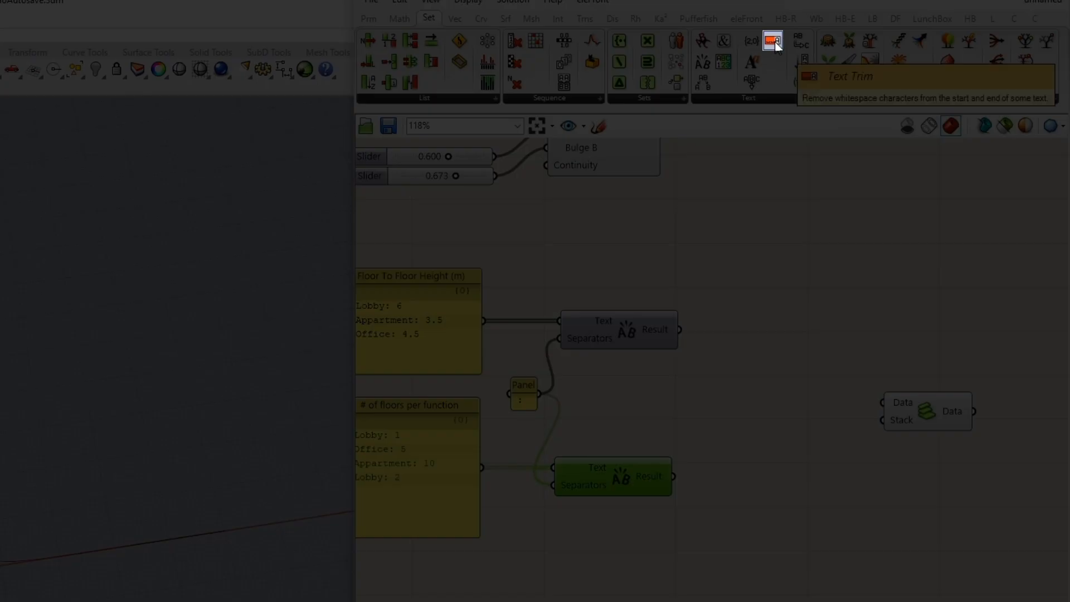
Add two Text Trim components, each taking the result of one Text Split as its text.
drag(775, 42, 778, 380)
right_drag(807, 381, 723, 392)
drag(855, 422, 885, 416)
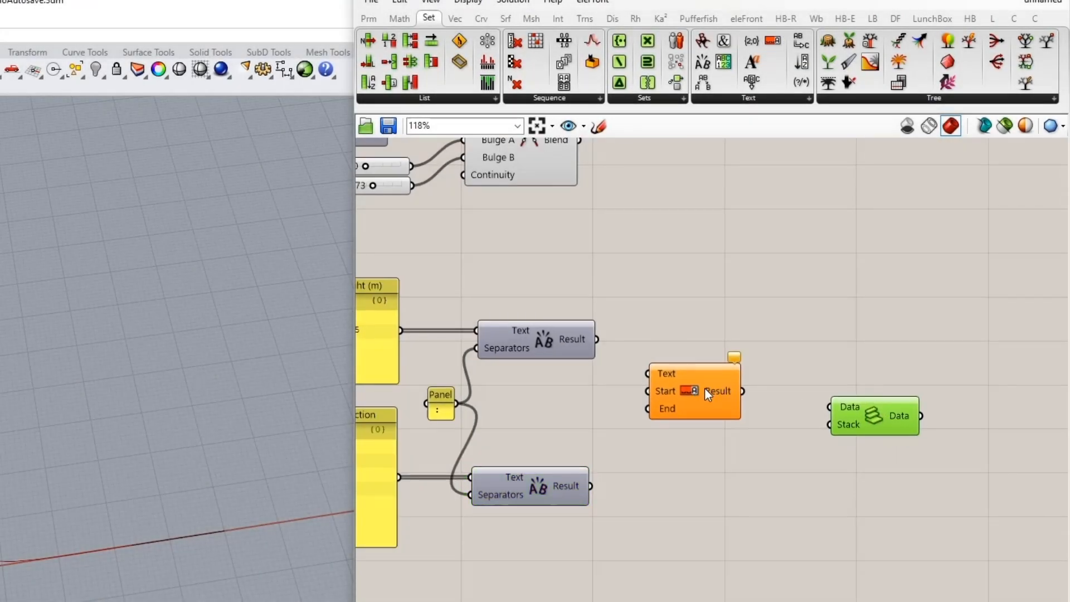
drag(667, 393, 685, 389)
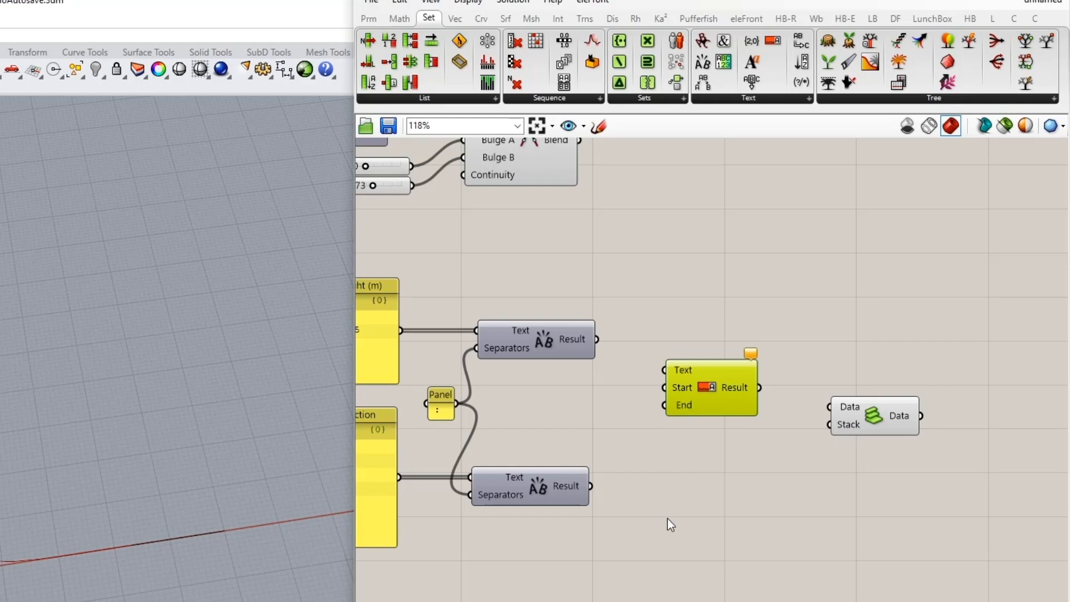
drag(596, 339, 675, 465)
drag(589, 486, 643, 446)
drag(688, 459, 692, 497)
click(729, 445)
Add a Find Similar Member component between the Text Trim components and Stack Data, moving Stack Data away to make room.
right_drag(731, 447, 619, 451)
ctrl+alt+click(773, 419)
drag(773, 419, 827, 421)
click(763, 490)
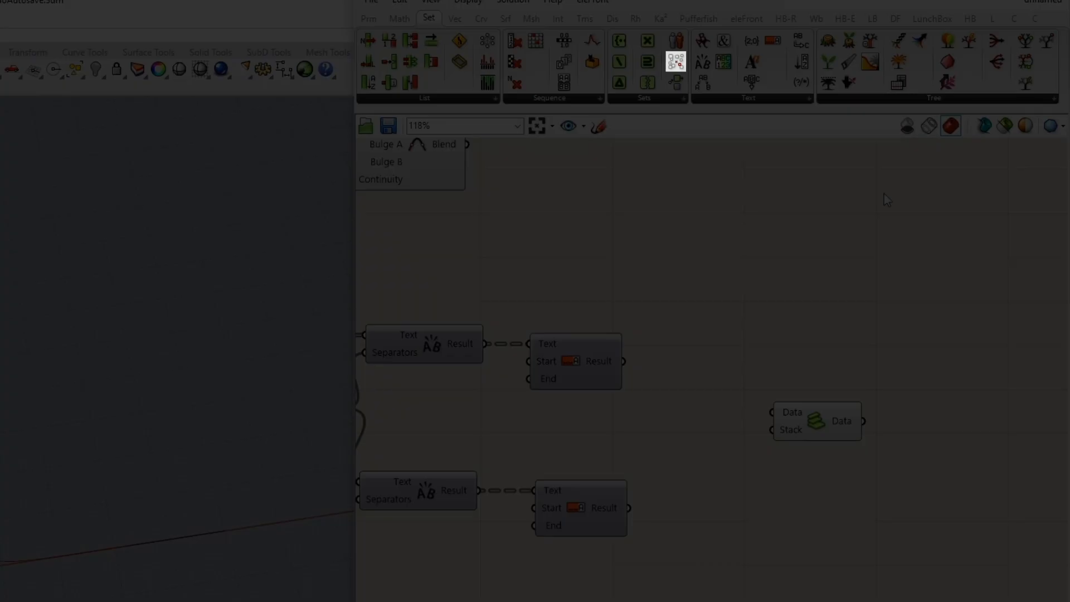
drag(673, 65, 698, 401)
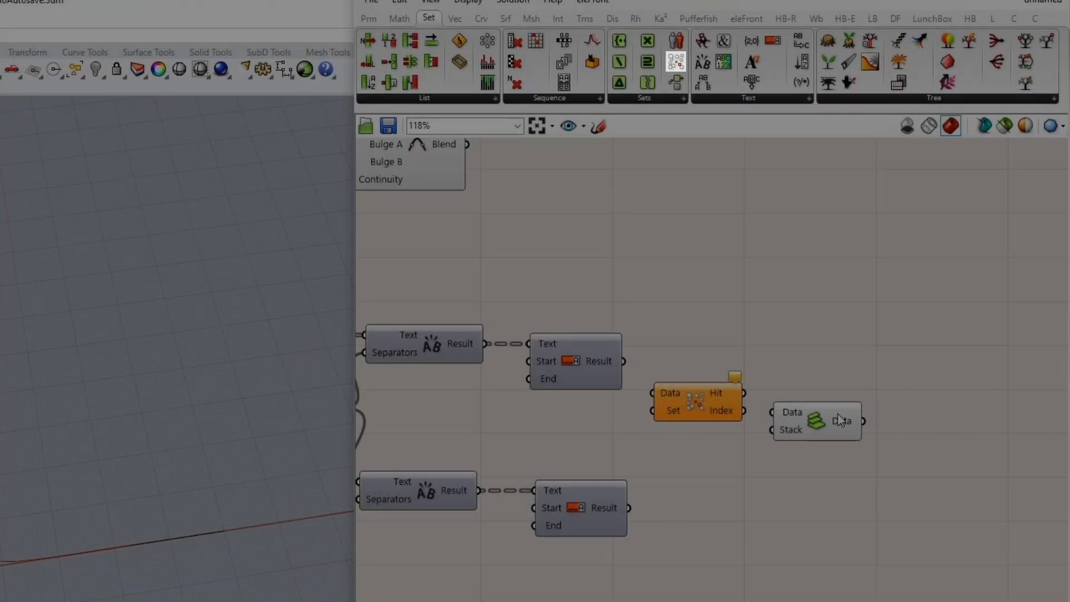
drag(836, 420, 904, 414)
drag(731, 405, 764, 406)
click(632, 458)
scroll(443, 409, up, 2)
drag(630, 509, 687, 393)
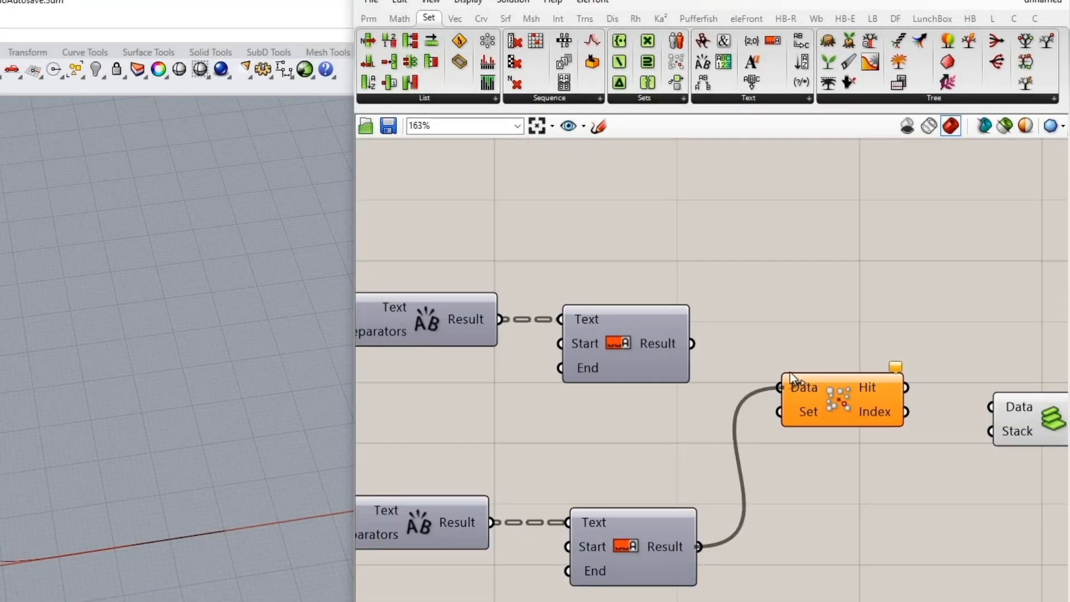
right_drag(724, 494, 662, 491)
drag(732, 420, 763, 422)
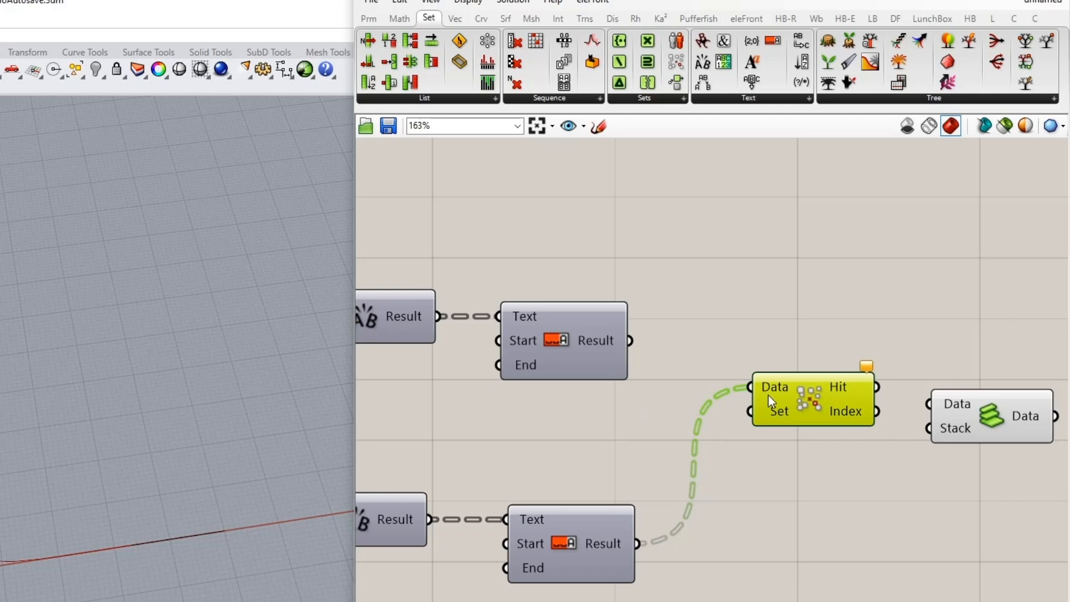
ctrl+drag(751, 387, 660, 380)
Add a List Item component fed by the trimmed floor height text and move Find Similar Member further away from it.
double_click(660, 379)
text(list)
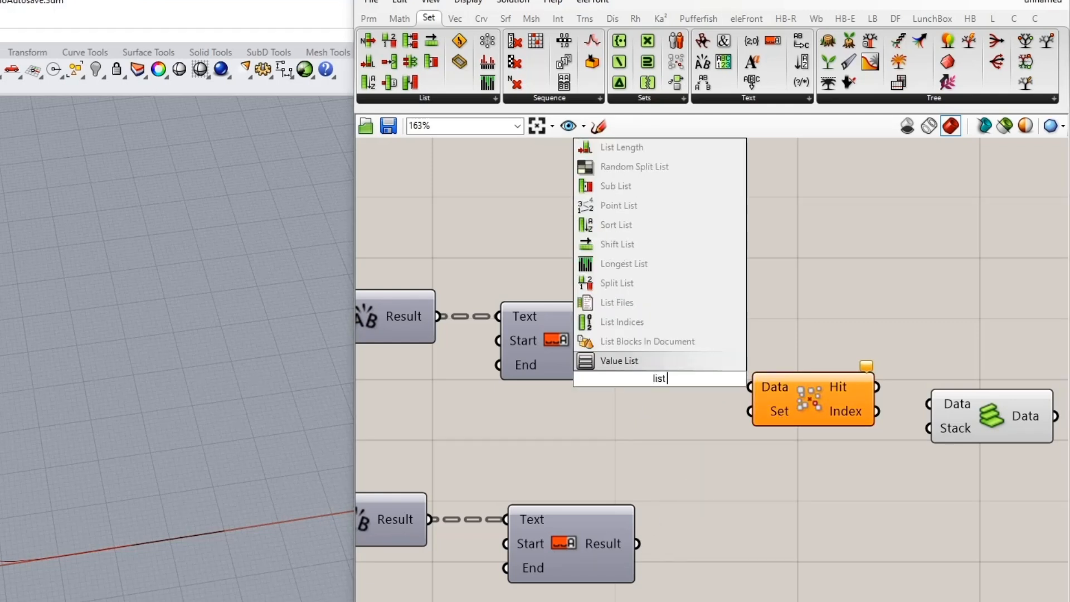
text(it)
click(659, 365)
scroll(700, 376, down, 2)
right_drag(956, 466, 721, 469)
drag(721, 469, 572, 385)
drag(572, 398, 782, 393)
right_drag(502, 382, 642, 396)
drag(574, 392, 628, 387)
drag(560, 363, 604, 373)
Add a +1 output to the List Item component.
scroll(614, 372, up, 2)
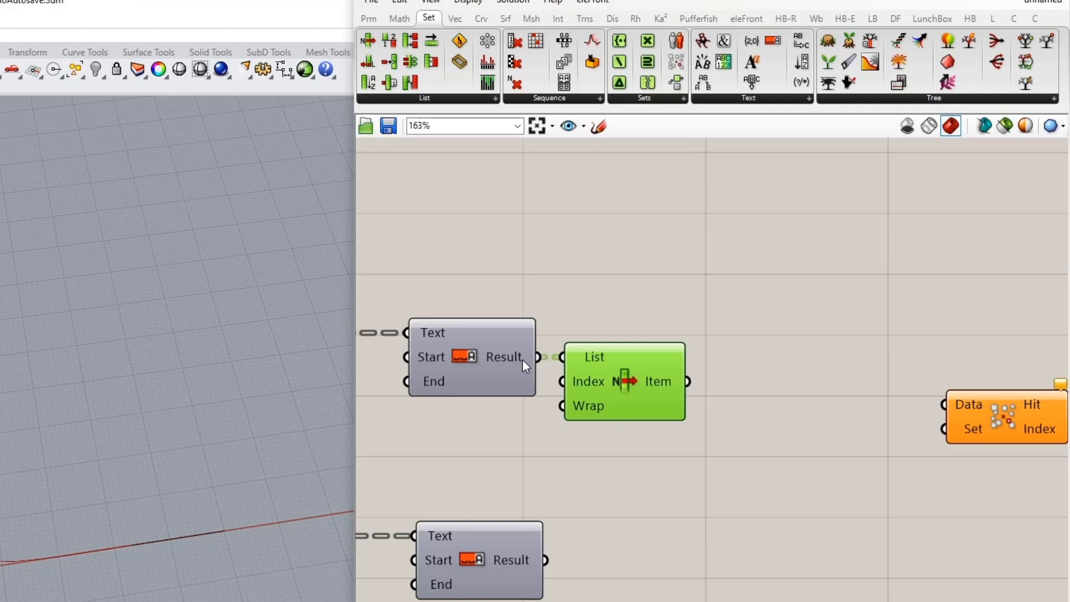
scroll(678, 415, up, 3)
click(607, 424)
scroll(634, 439, down, 3)
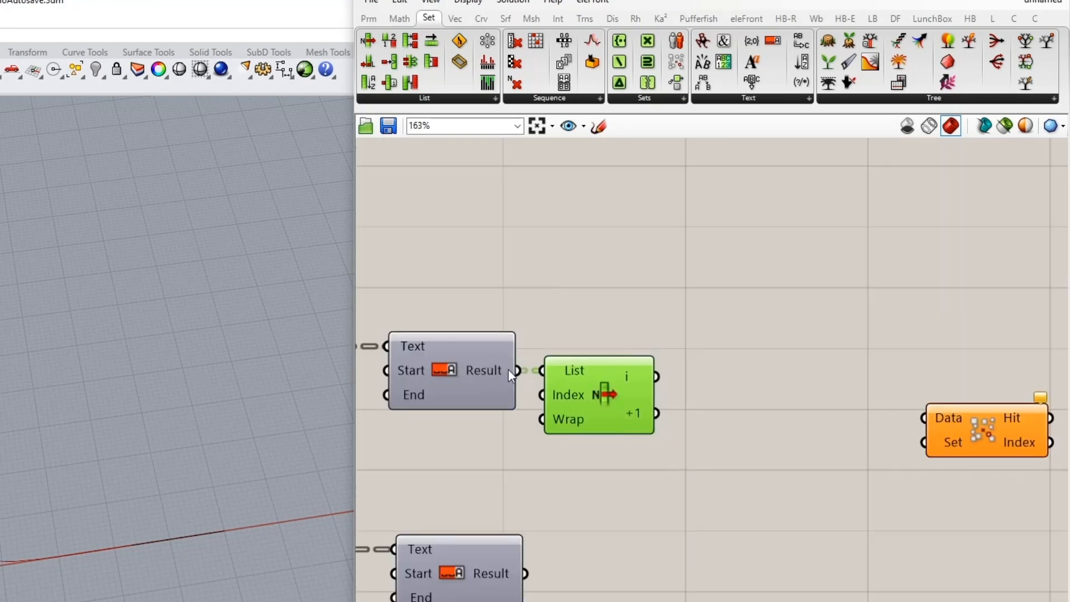
Flatten both Text Trim results and copy the List Item component to the floor count Text Trim.
right_click(508, 370)
click(518, 433)
right_drag(579, 405, 678, 396)
drag(677, 396, 739, 583)
right_click(593, 563)
click(603, 601)
Move Find Similar Member closer to the List Item components and align the lower Text Trim with the upper one.
right_drag(864, 501, 747, 497)
drag(967, 419, 861, 400)
right_drag(430, 472, 766, 473)
scroll(721, 475, down, 3)
drag(753, 536, 748, 535)
scroll(861, 525, up, 3)
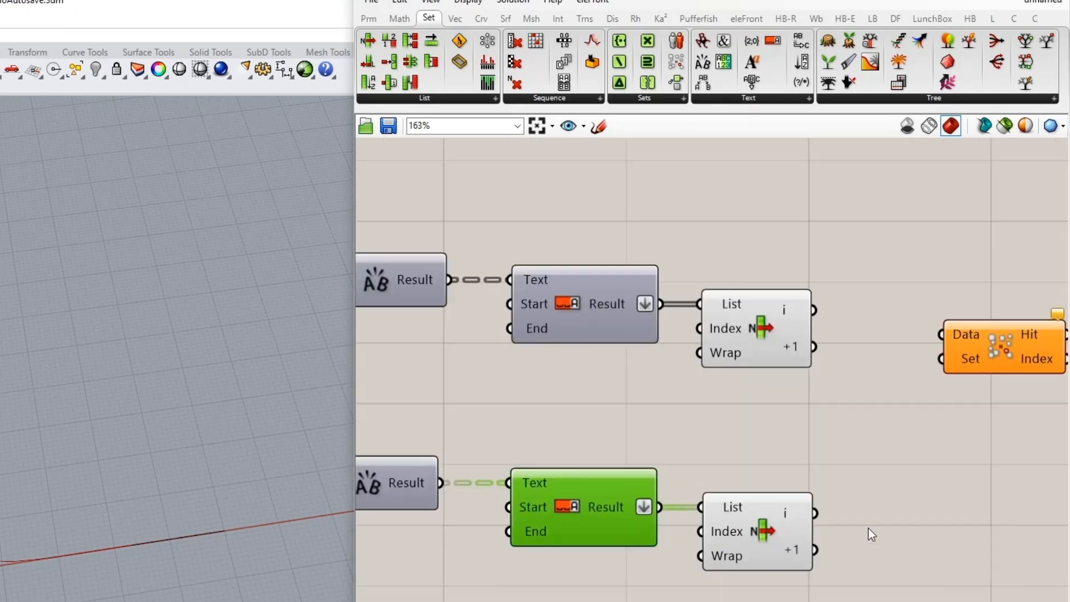
Remove the flattening from the results of both Text Trim components.
right_click(614, 507)
click(666, 578)
right_click(612, 308)
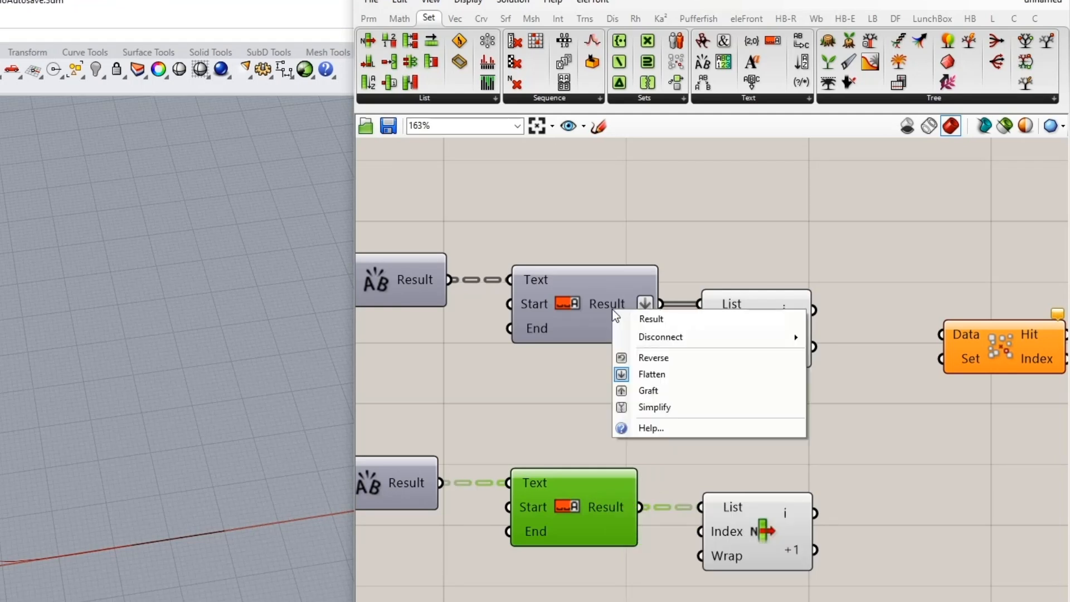
click(647, 373)
Flatten the i output of both List Item components.
right_drag(805, 334, 724, 332)
right_click(710, 312)
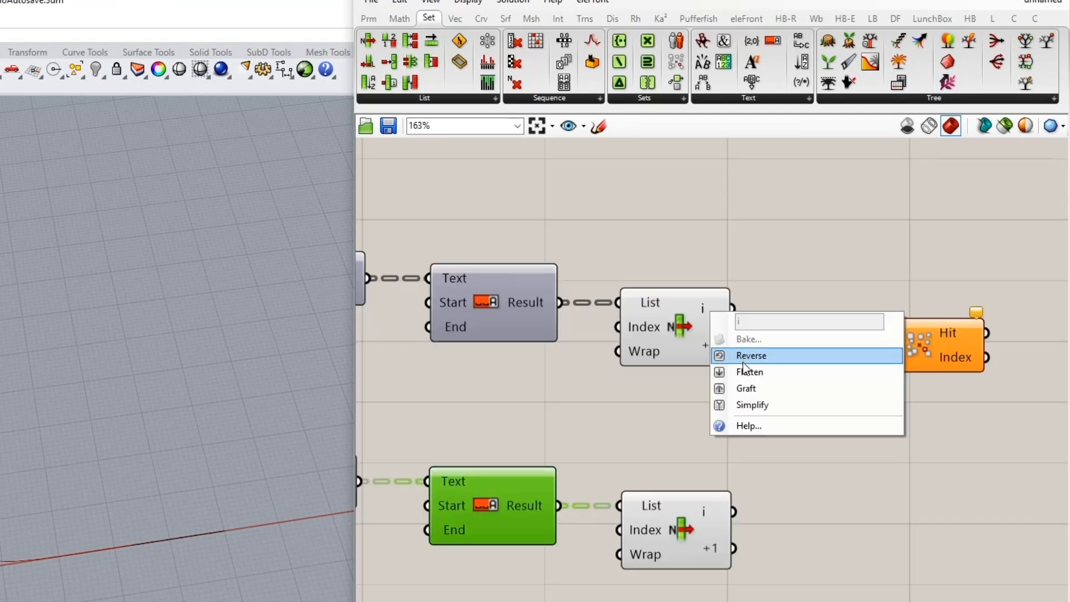
click(744, 373)
right_click(709, 512)
click(745, 564)
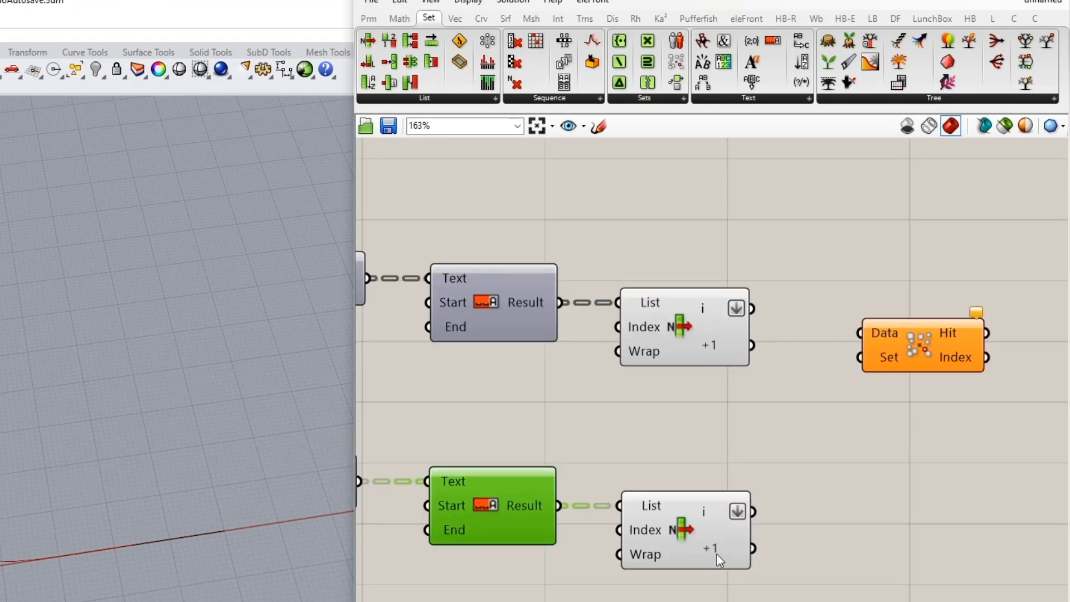
Flatten the +1 output of both List Item components.
right_click(717, 549)
click(745, 593)
mouse_move(707, 513)
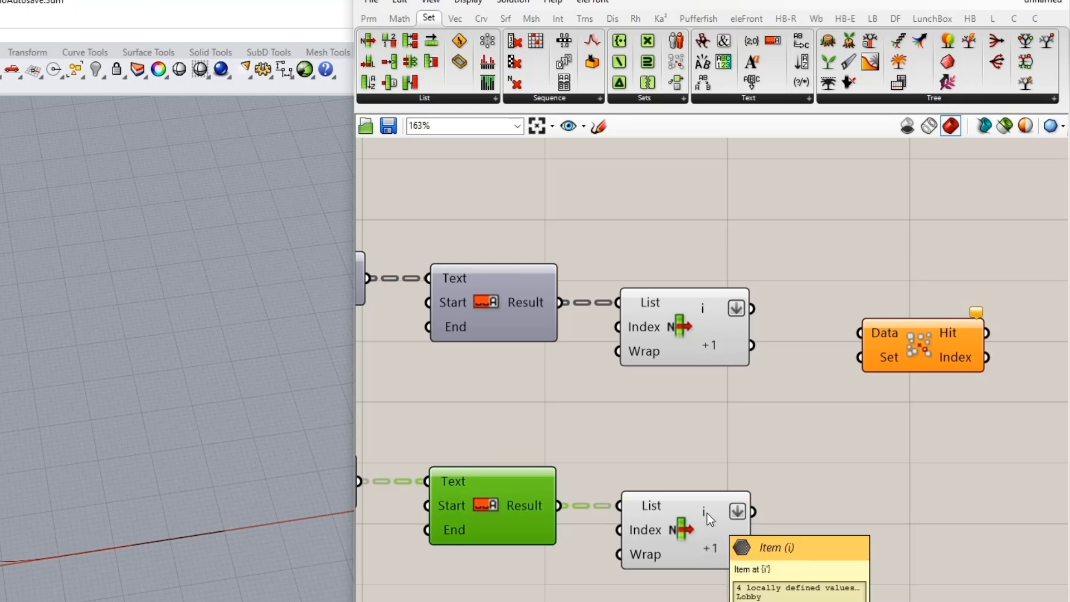
mouse_move(723, 547)
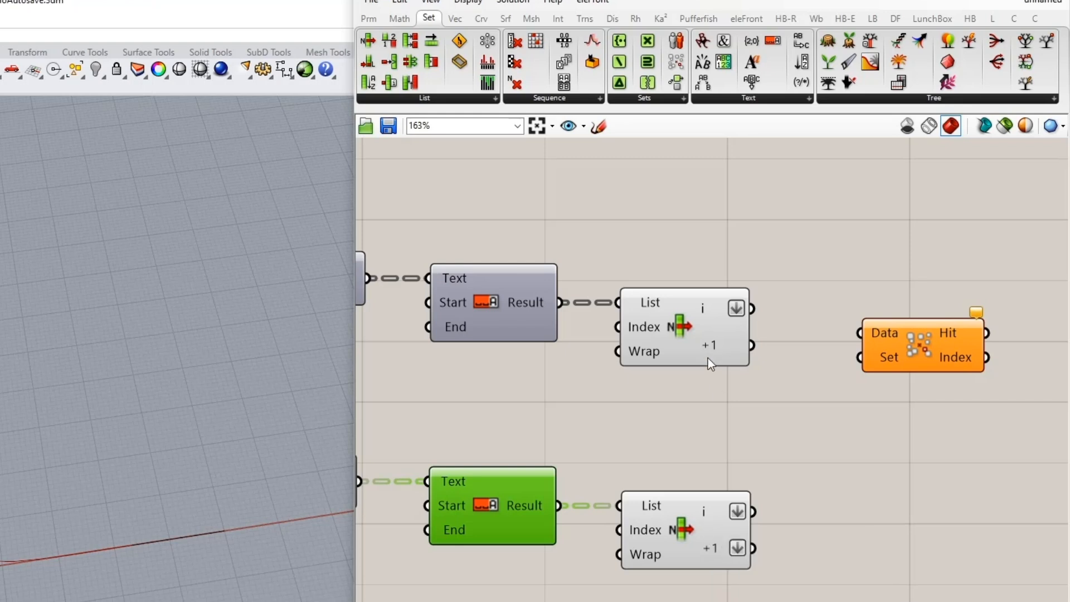
right_drag(747, 378, 683, 456)
right_click(688, 424)
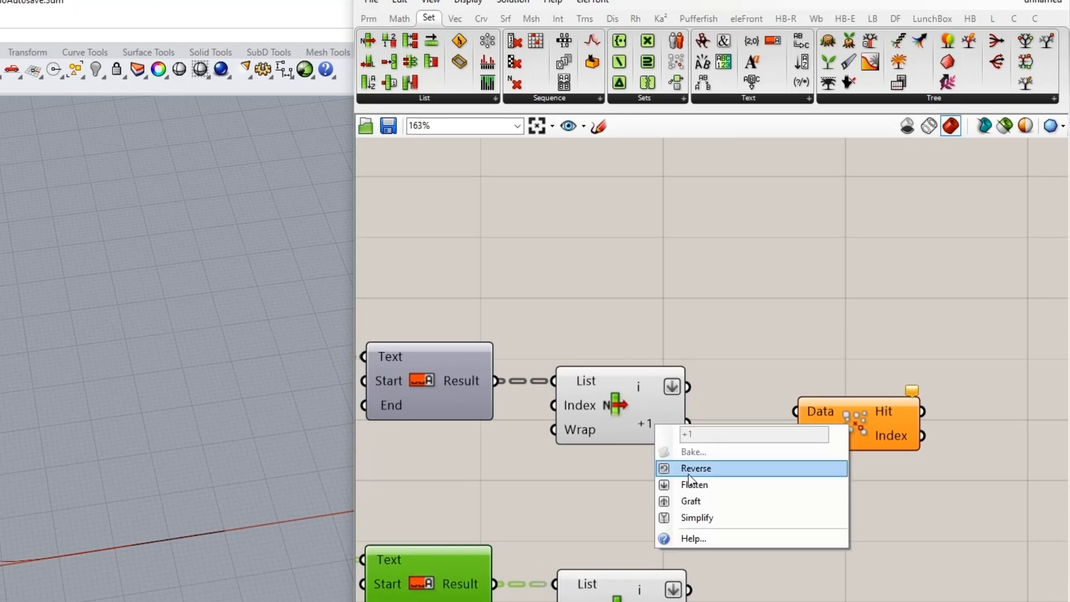
click(700, 487)
Connect the floor count List Item's i output to Find Similar Member's data and the floor height List Item's i output to its set.
drag(689, 589, 797, 421)
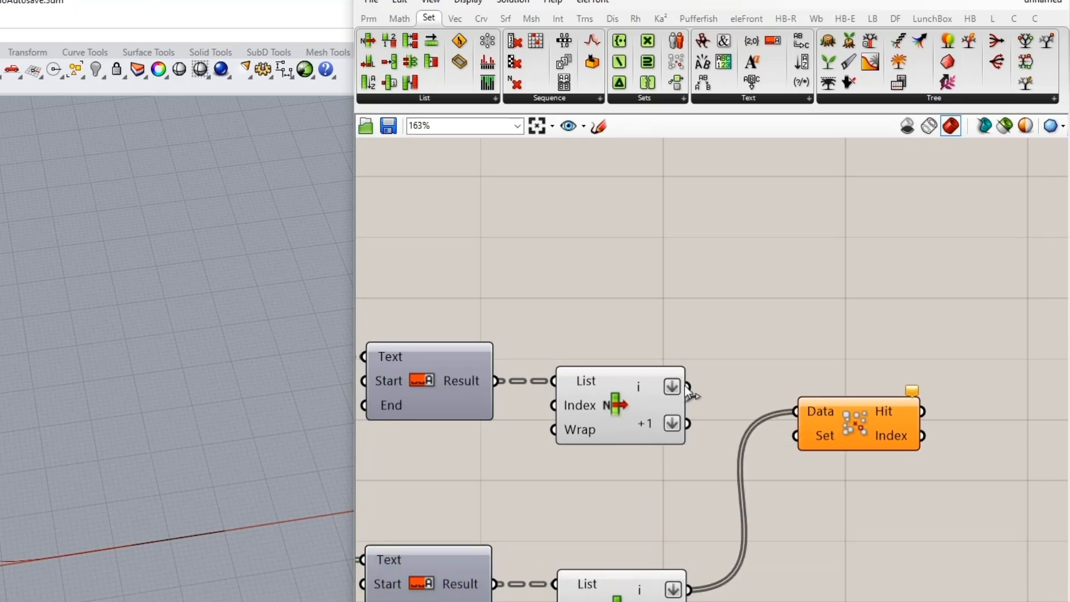
drag(688, 387, 837, 381)
Add a List Item that takes the floor height +1 output as list and Find Similar Member's index, and line the components up.
double_click(855, 494)
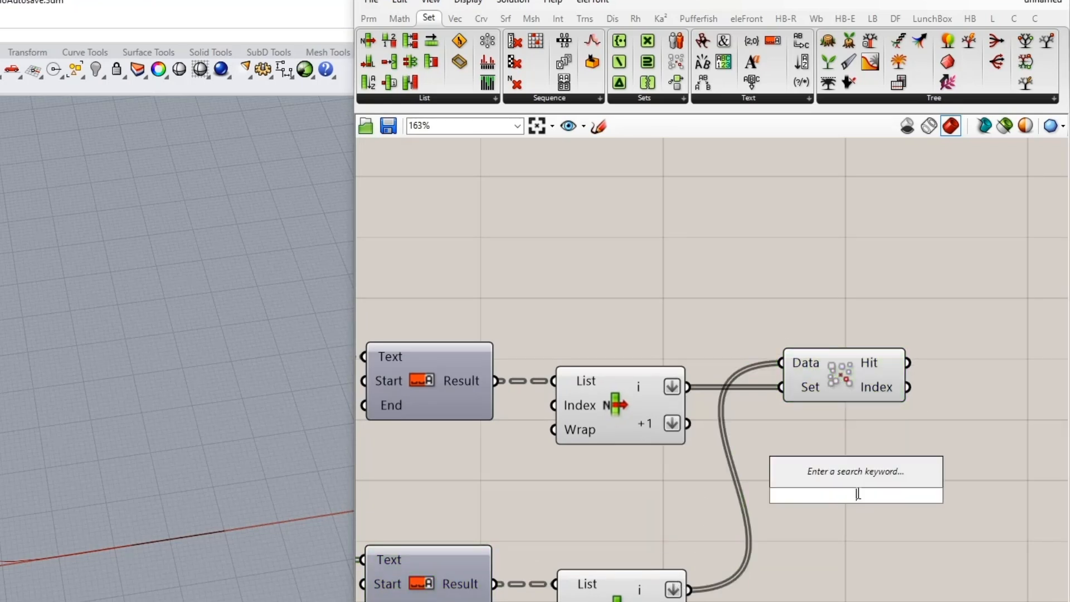
text(list it)
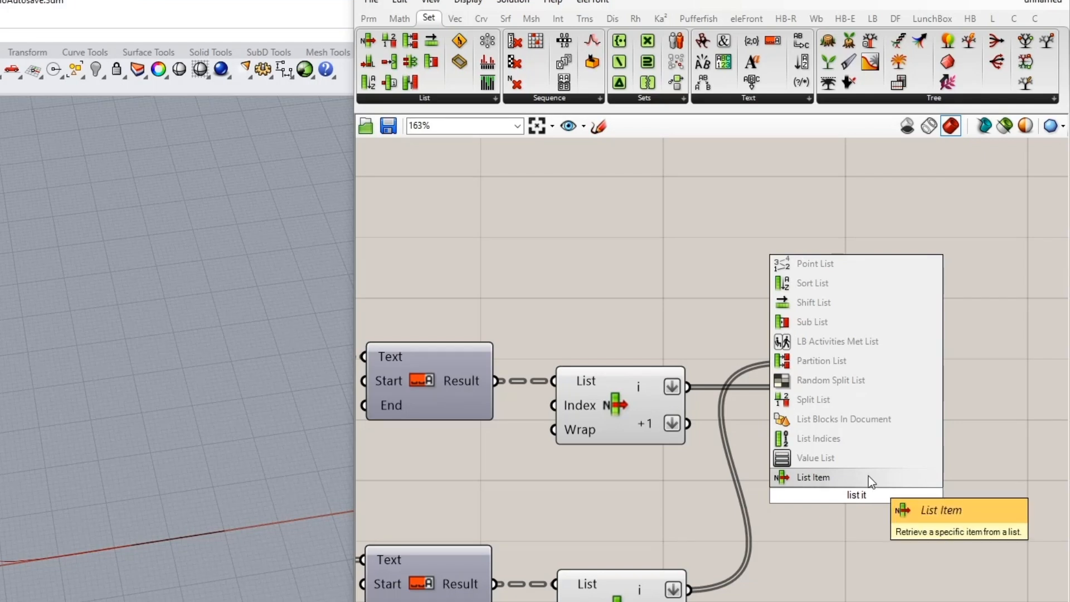
click(868, 476)
drag(691, 424, 935, 432)
drag(908, 387, 915, 462)
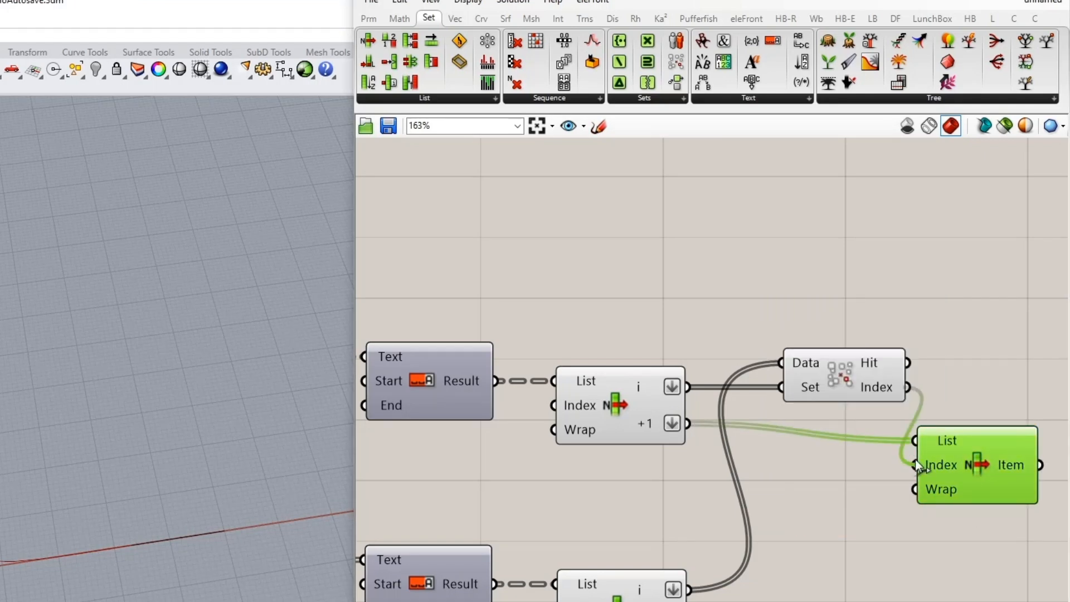
drag(857, 375, 811, 376)
mouse_move(958, 454)
mouse_down()
mouse_move(958, 441)
mouse_move(932, 443)
mouse_move(940, 438)
mouse_up()
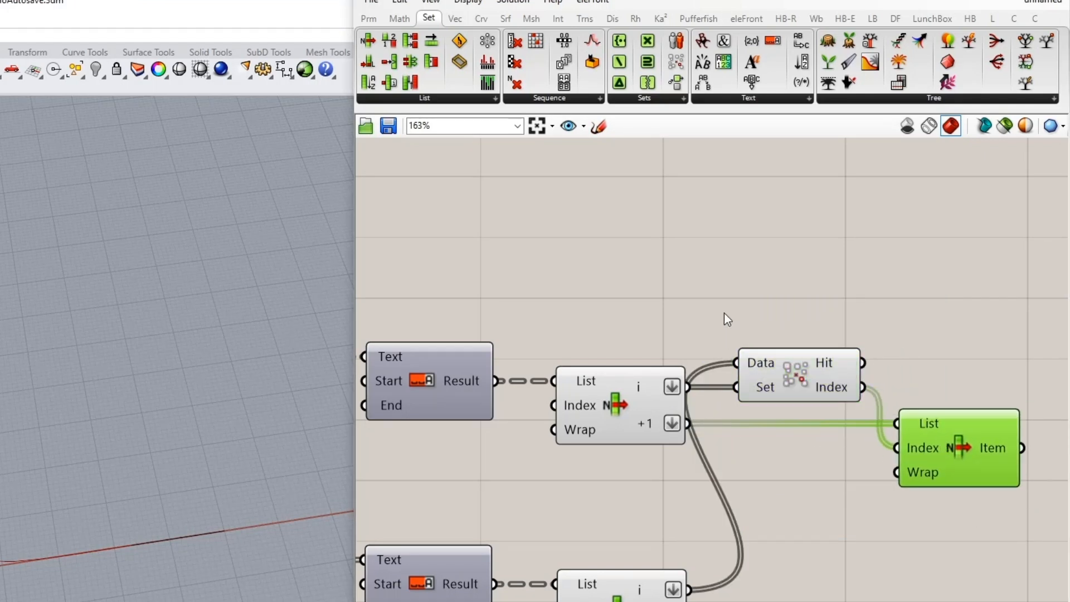
Compare the floor height and floor count panels with the heights retrieved by the new List Item.
mouse_move(721, 292)
mouse_down()
mouse_move(945, 471)
mouse_move(811, 299)
mouse_up()
click(816, 376)
scroll(651, 424, down, 3)
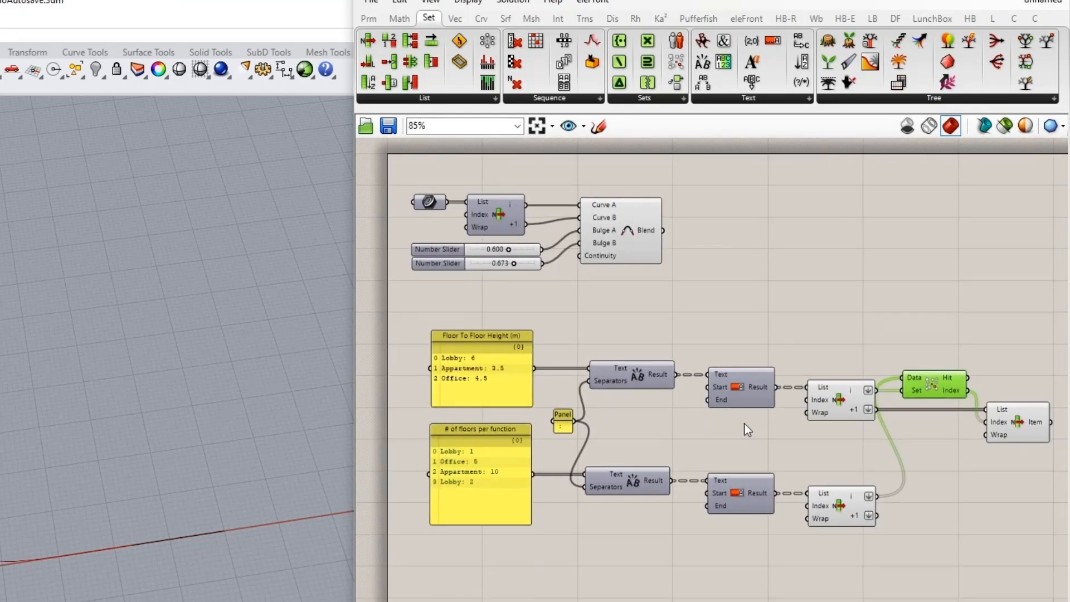
scroll(691, 407, up, 3)
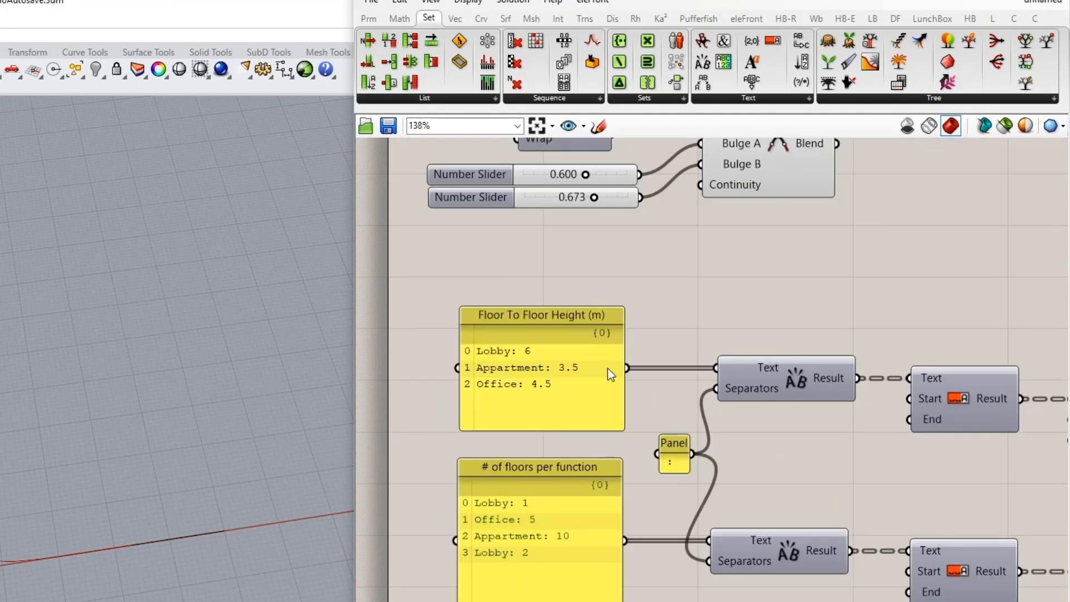
scroll(530, 368, up, 3)
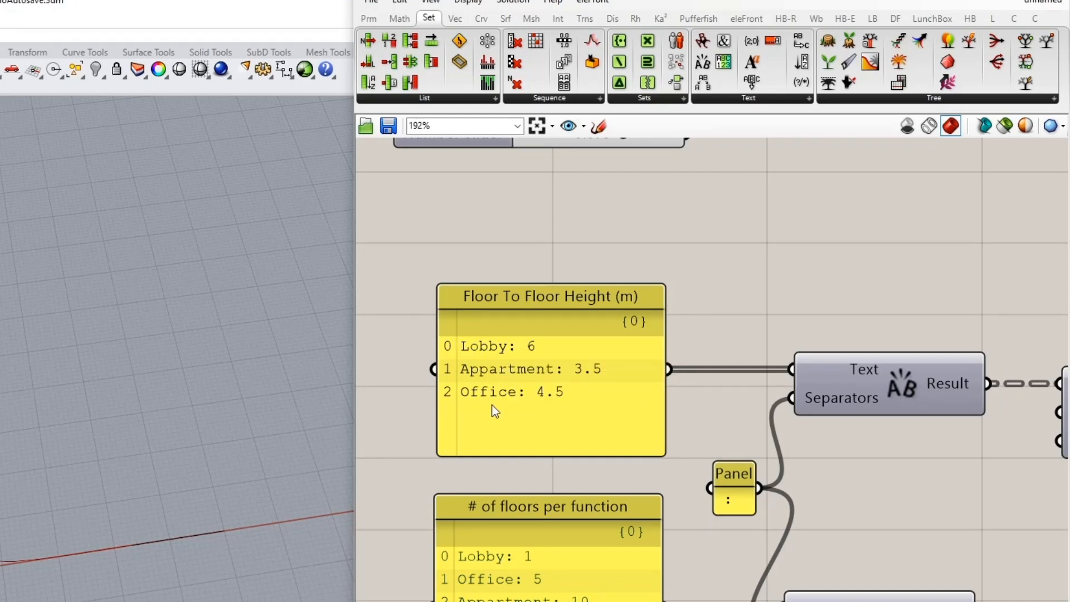
right_drag(552, 529, 541, 401)
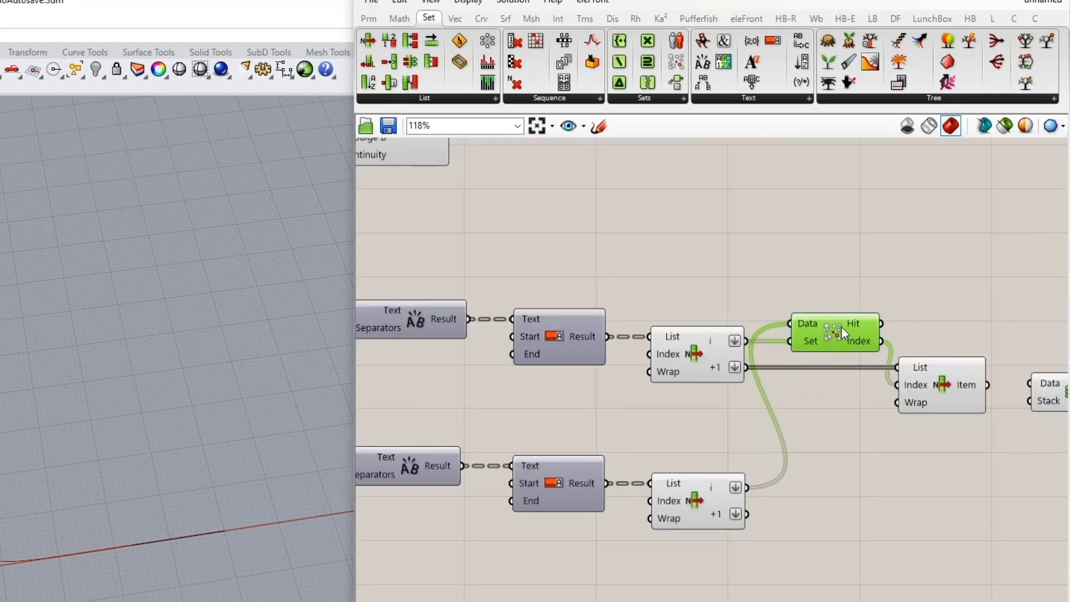
click(915, 354)
scroll(840, 385, up, 3)
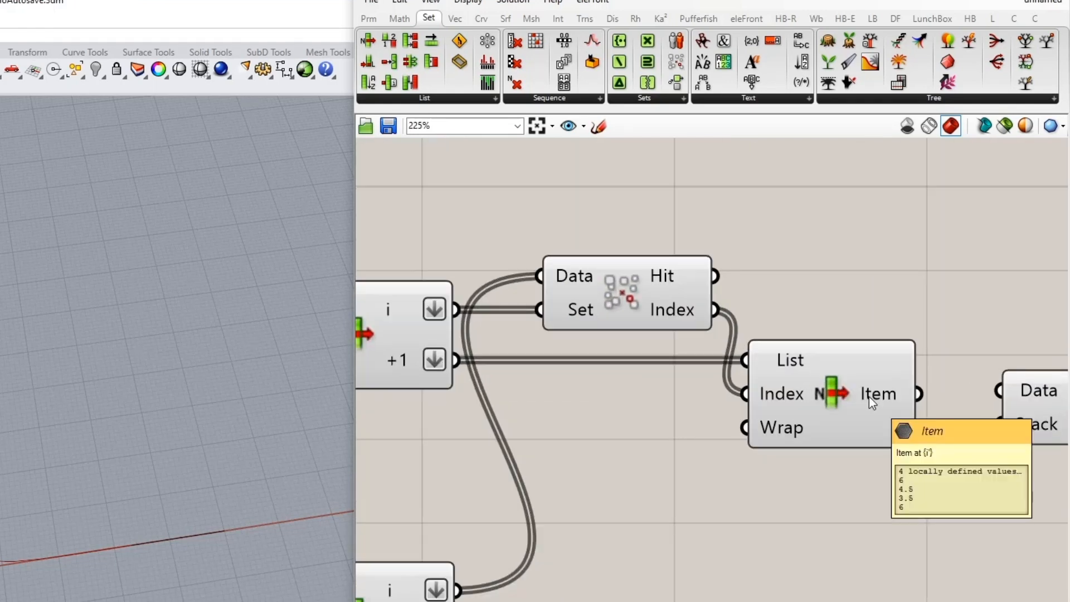
Connect the retrieved floor heights to Stack Data's data and the floor count List Item's +1 output to its stack.
scroll(869, 396, down, 1)
drag(855, 377, 914, 381)
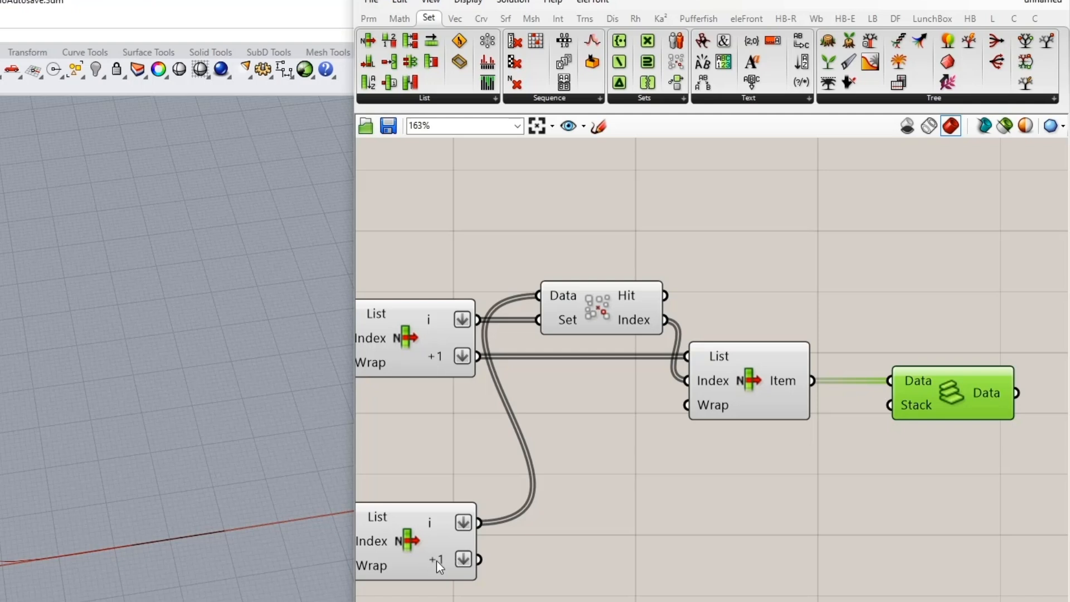
drag(480, 559, 889, 407)
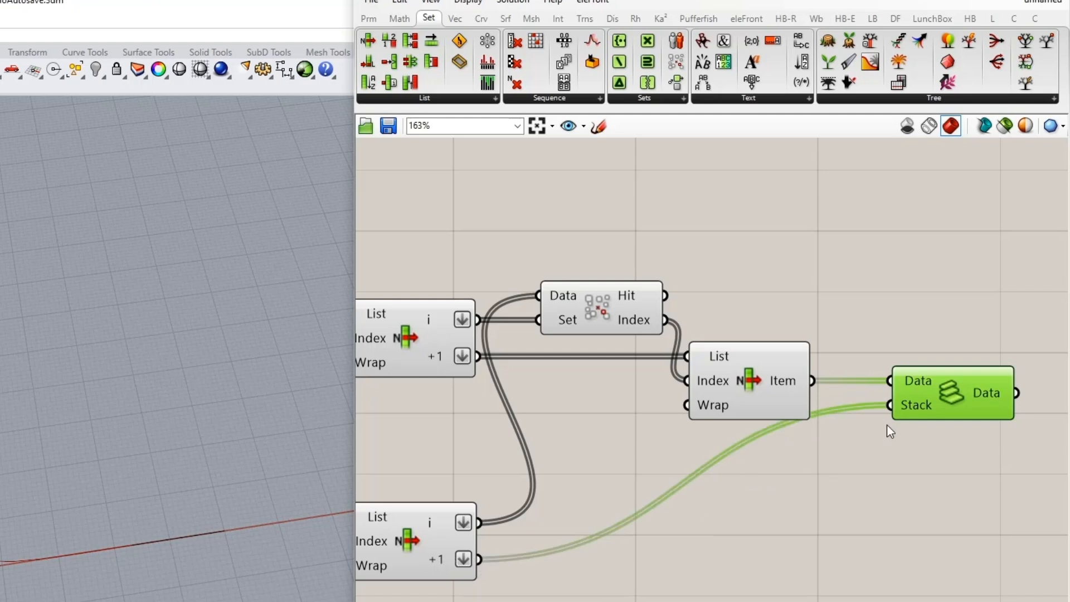
Add a Panel to Stack Data's output and enlarge it to inspect the stacked floor heights.
right_drag(887, 425, 728, 458)
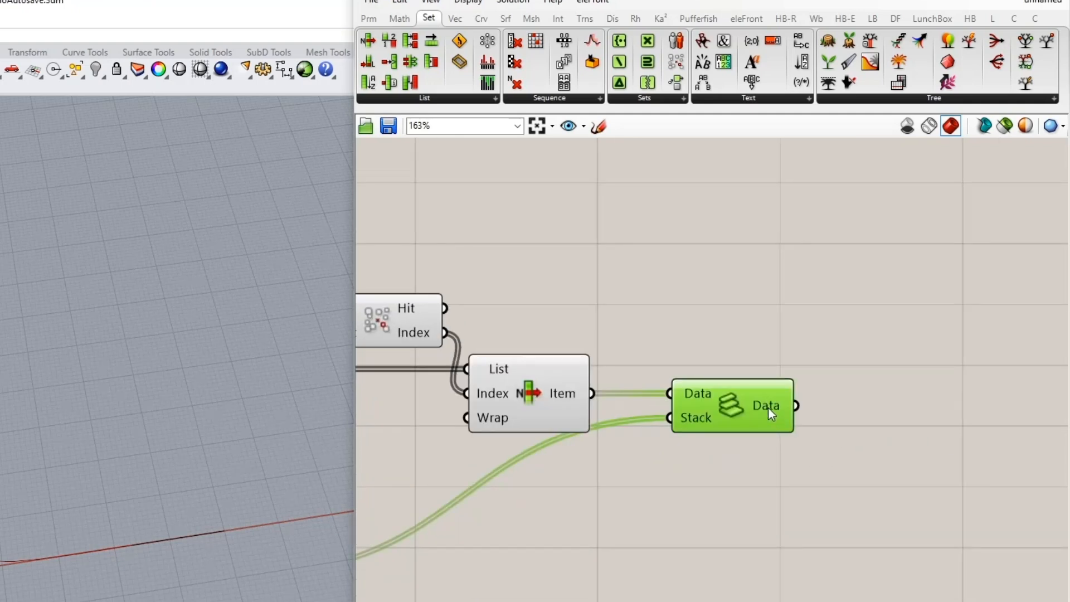
double_click(871, 460)
text(pane)
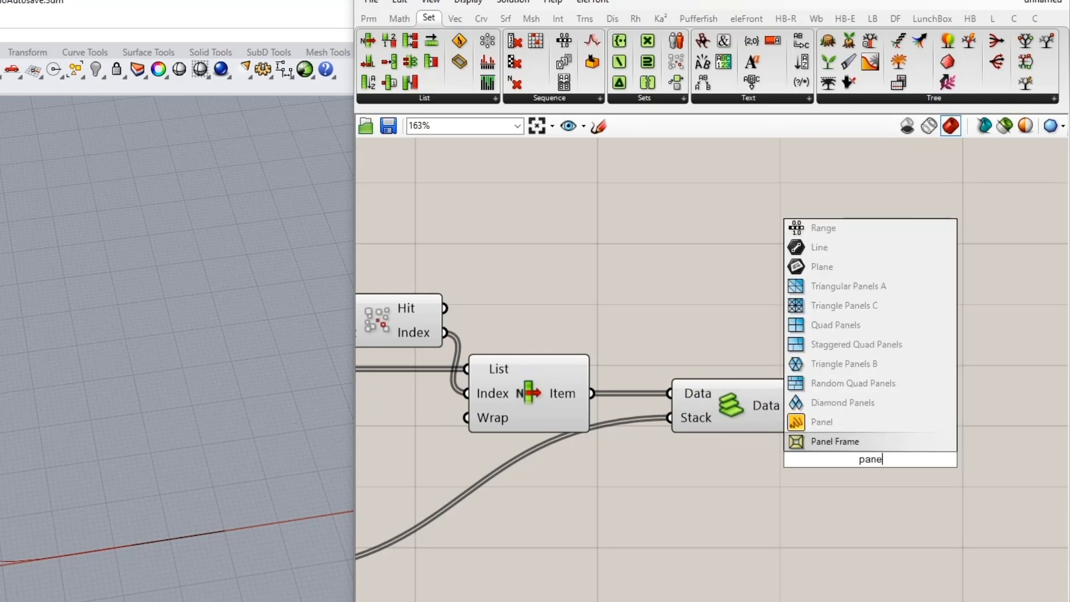
click(861, 424)
right_drag(861, 435, 689, 427)
drag(689, 427, 746, 392)
drag(624, 398, 733, 400)
drag(779, 456, 779, 600)
drag(847, 562, 810, 454)
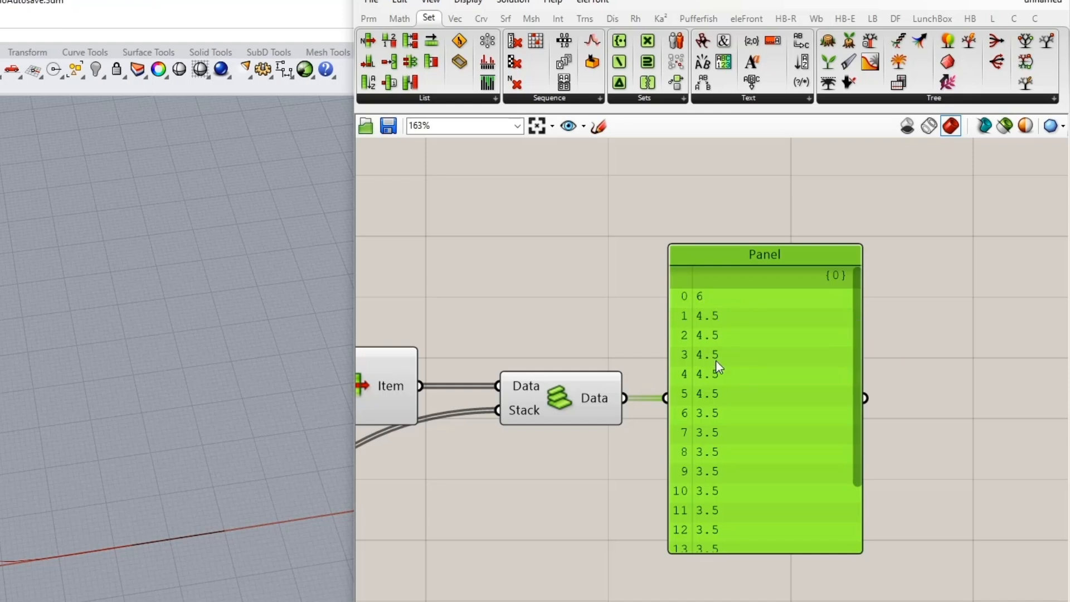
right_drag(711, 404, 717, 314)
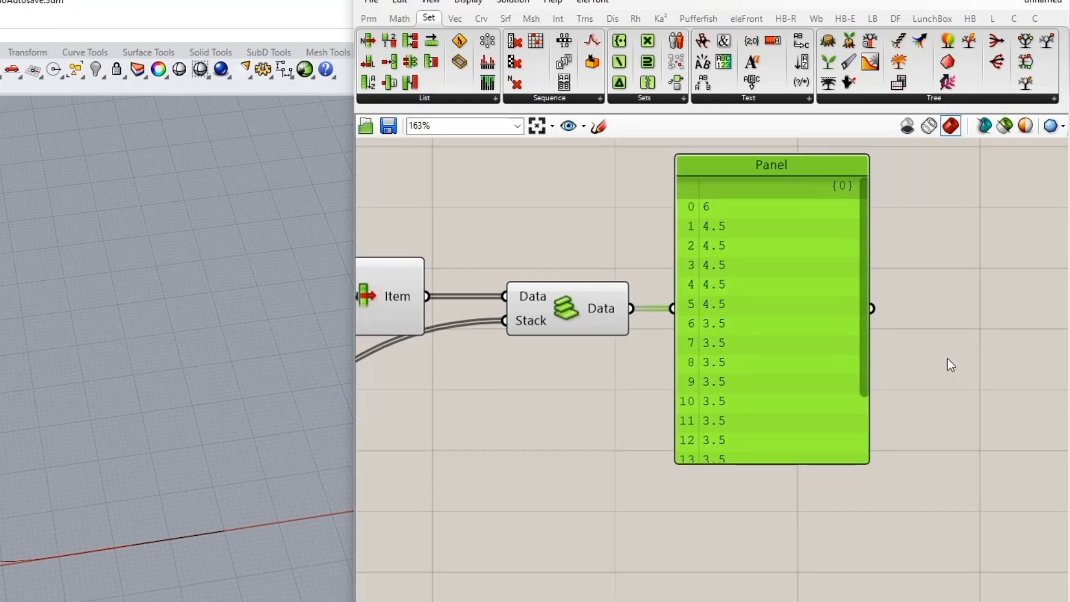
drag(865, 326, 867, 406)
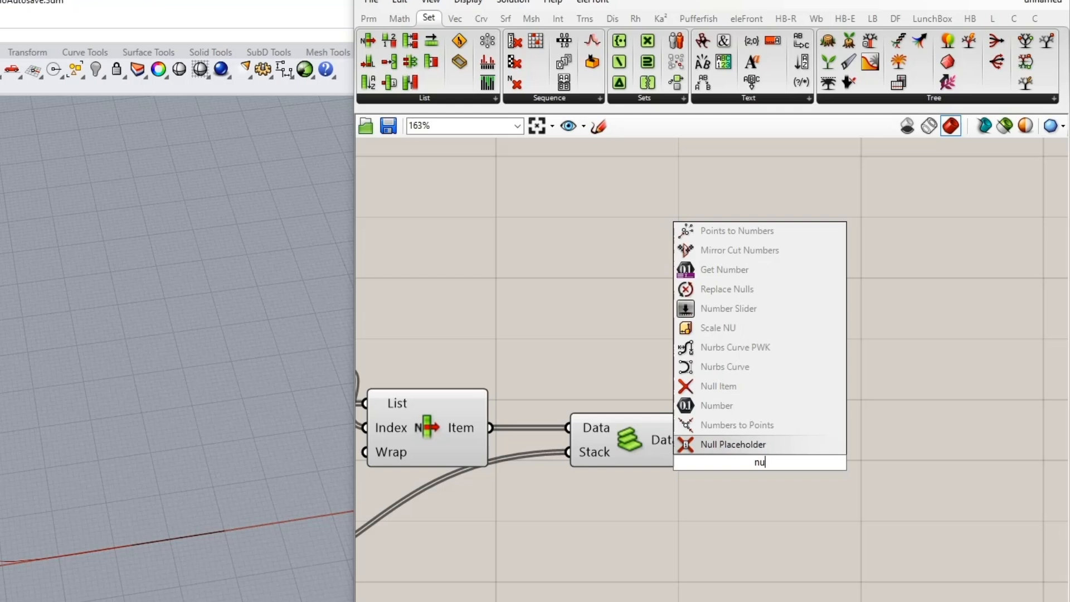
Add a Number parameter fed by Stack Data's output.
text(mber)
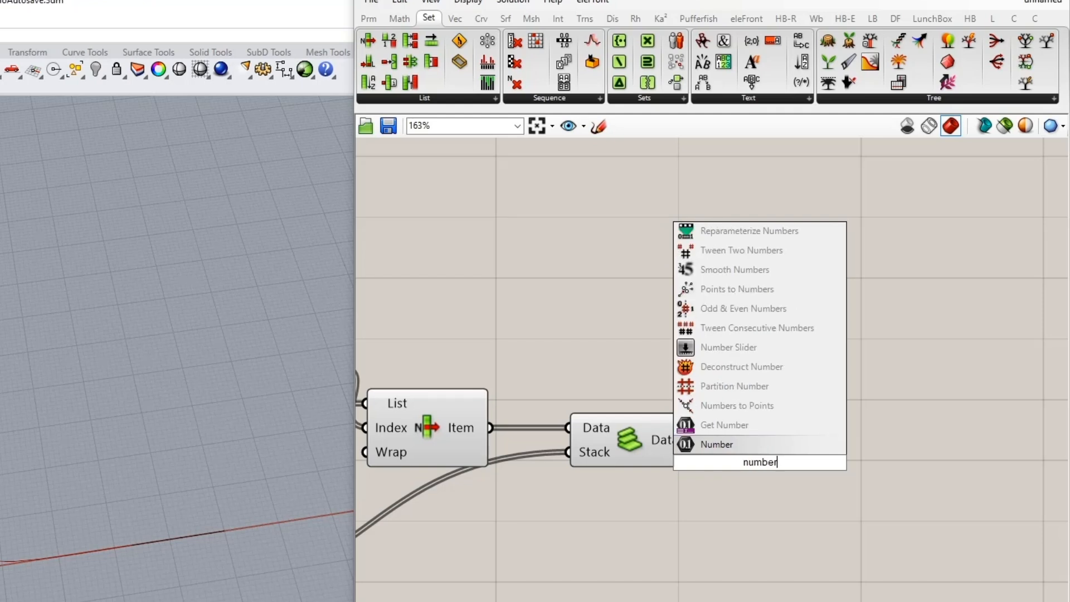
click(766, 452)
drag(696, 439, 729, 461)
drag(760, 462, 765, 448)
Group the Number parameter and name the group "floor to floor heights".
drag(712, 410, 818, 485)
key(ctrl+g)
right_click(751, 428)
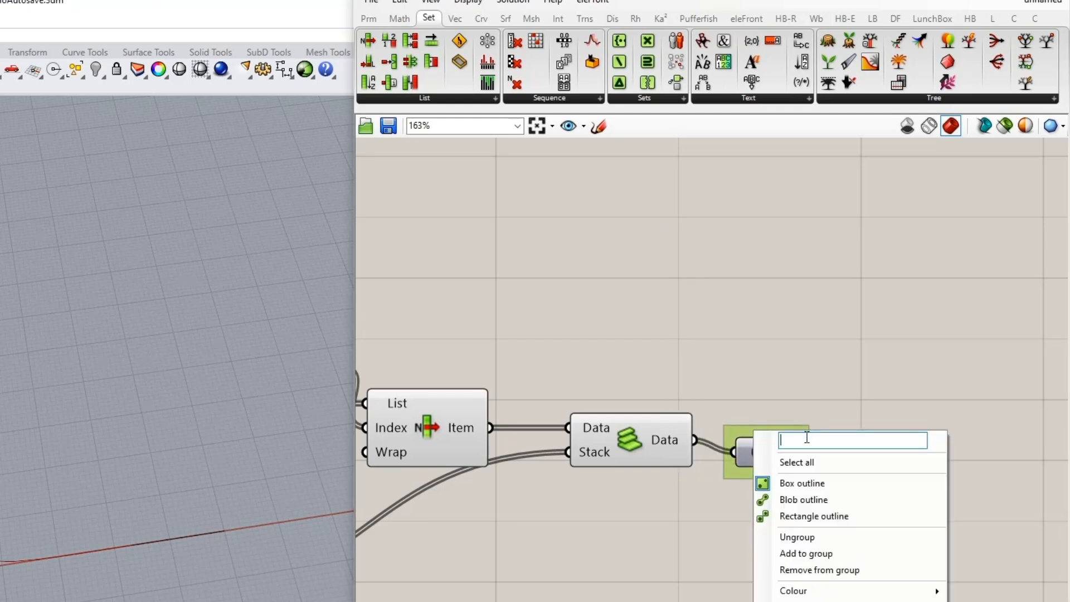
text(floor to floor heights)
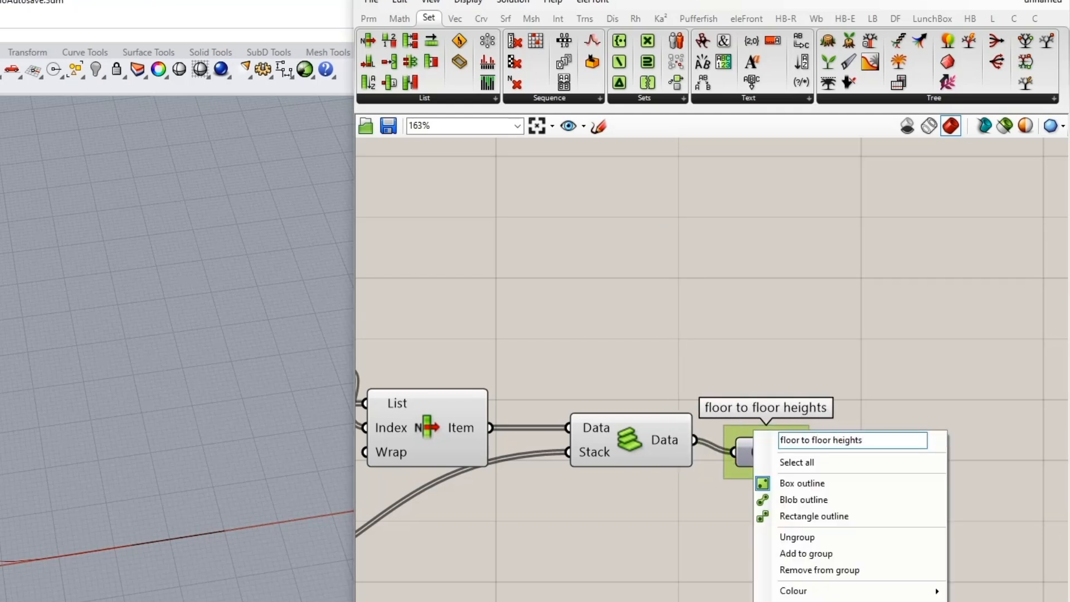
key(Return)
Add an Insert Items component that takes the floor to floor heights as its list.
right_drag(845, 485, 746, 506)
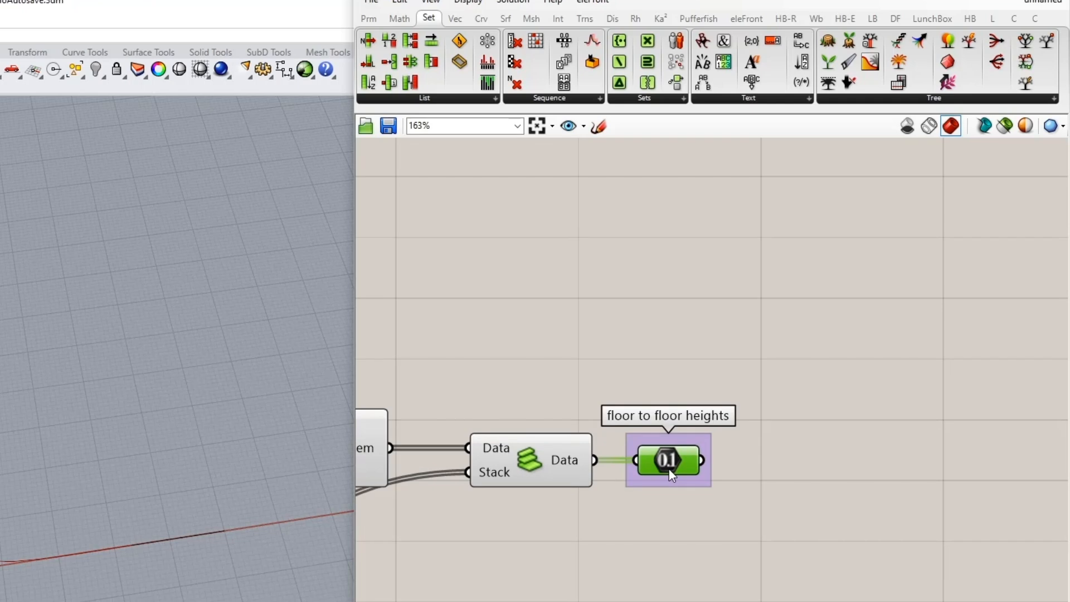
double_click(800, 529)
text(list)
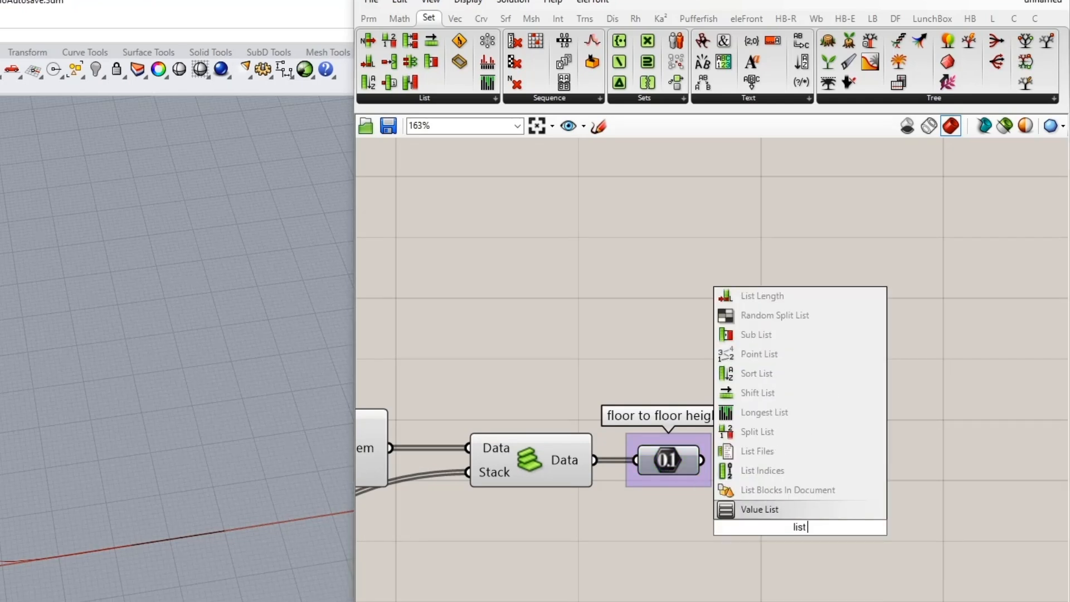
text( ins)
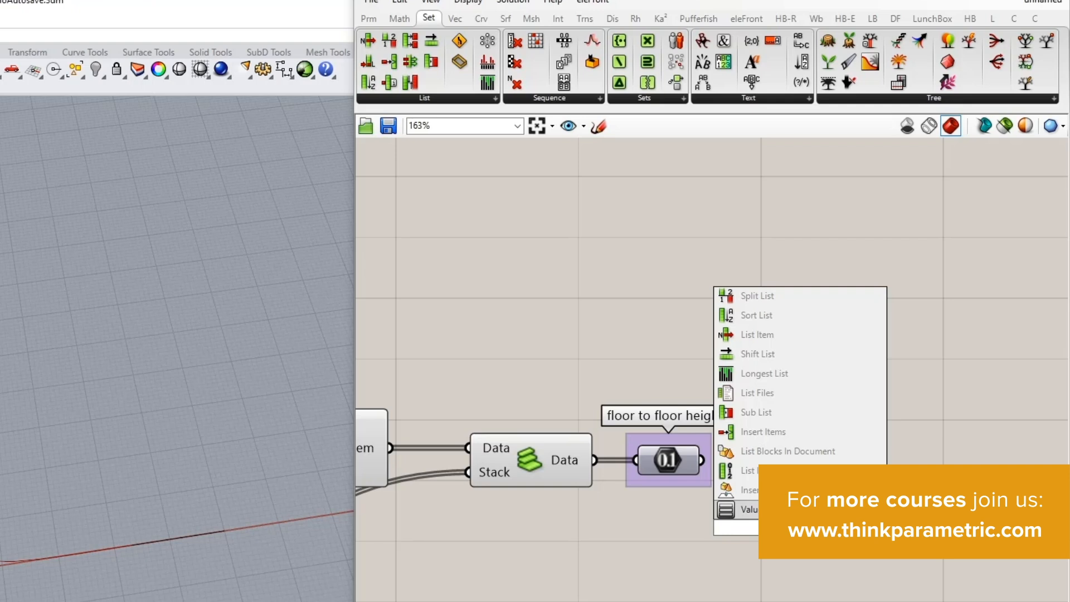
click(804, 433)
drag(702, 461, 801, 451)
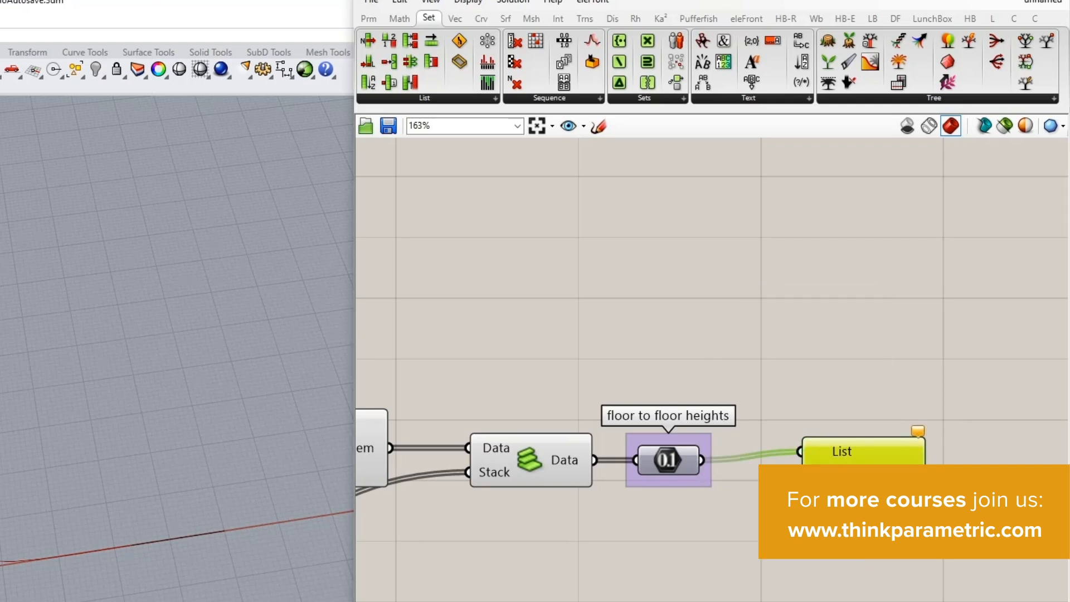
Add a Panel with the value 0 and feed it into Insert Items as the item.
double_click(749, 558)
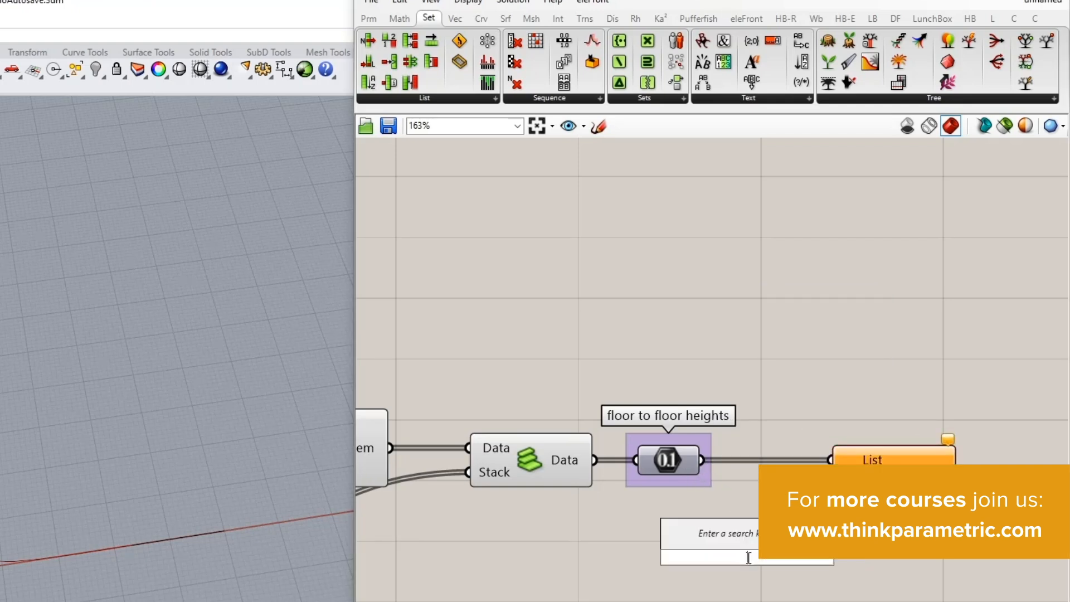
text(0)
key(Return)
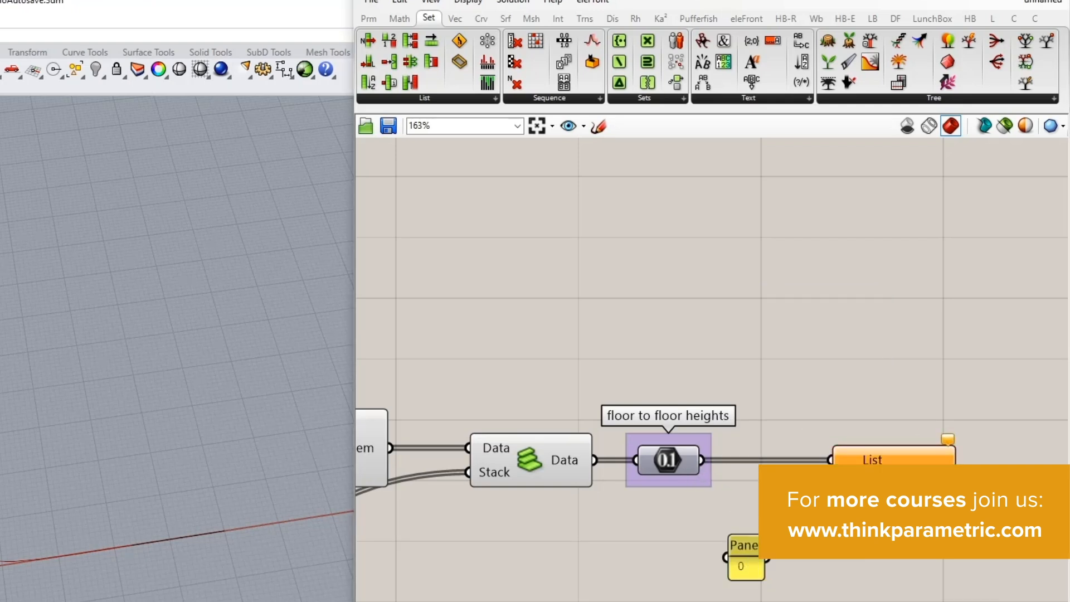
drag(832, 484, 750, 558)
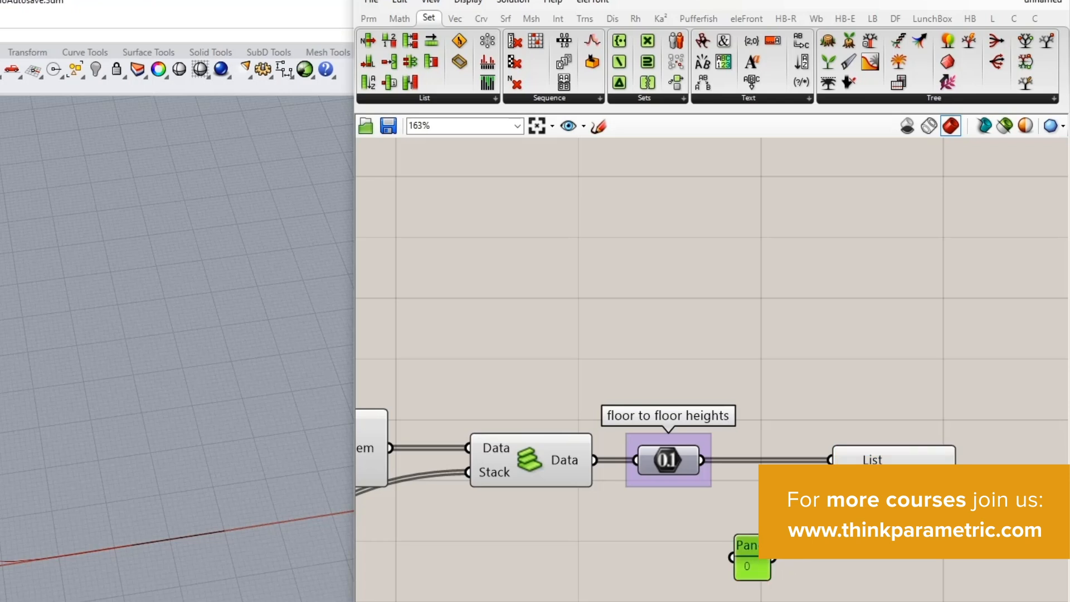
scroll(844, 486, down, 4)
right_drag(613, 483, 698, 481)
right_drag(388, 443, 750, 494)
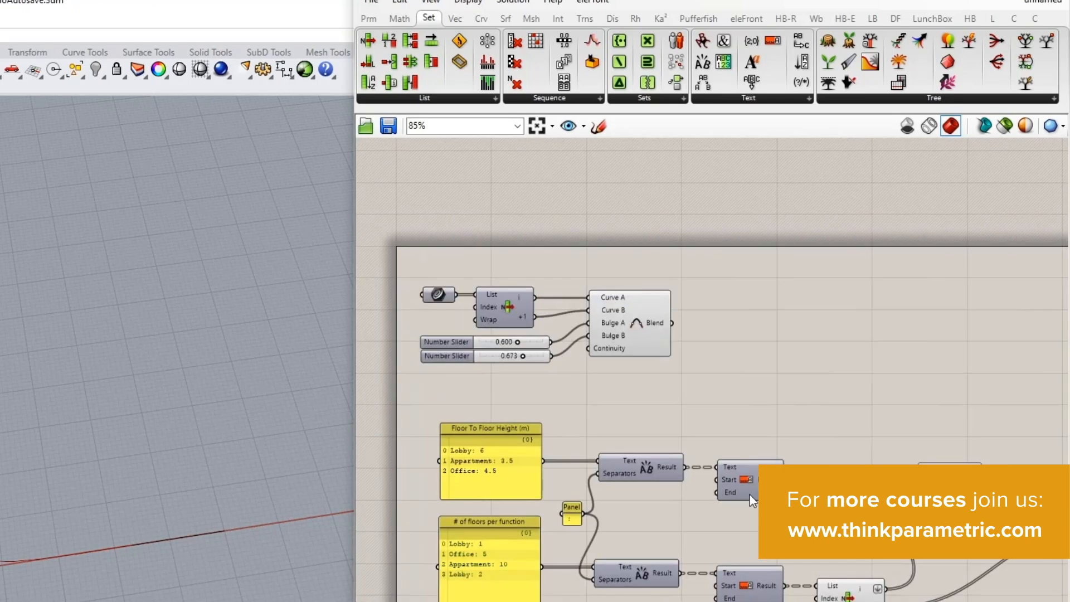
Move the floor height and floor count component chains down to leave space below the curve blend.
scroll(538, 394, down, 3)
drag(446, 387, 1017, 571)
drag(1020, 486, 1015, 533)
click(463, 428)
Add a Point parameter above the Floor To Floor Height panel and assign it a point from Rhino.
scroll(457, 425, up, 4)
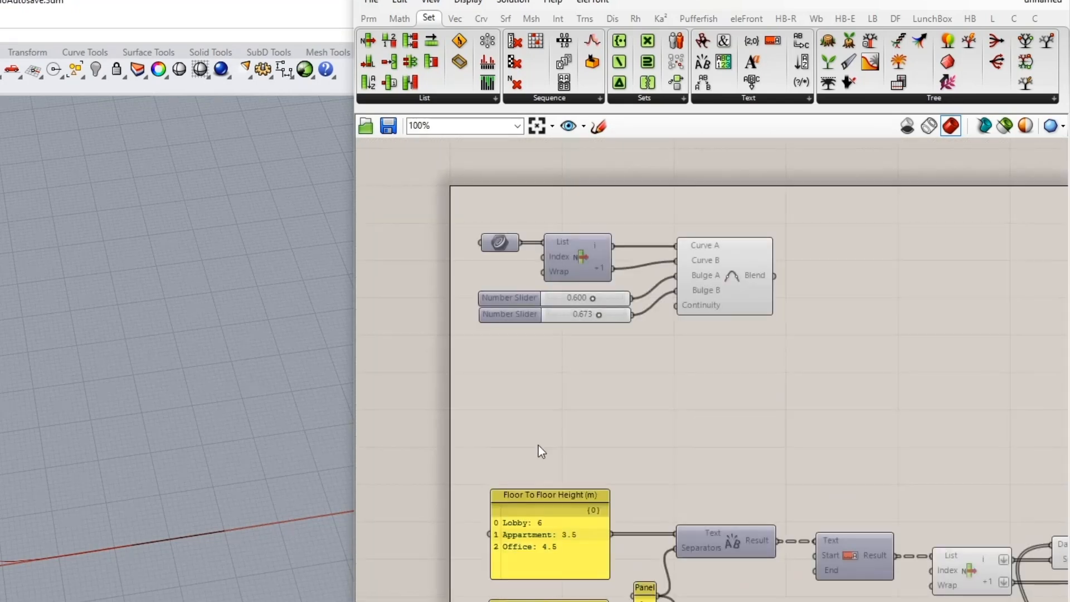
double_click(547, 422)
text(point)
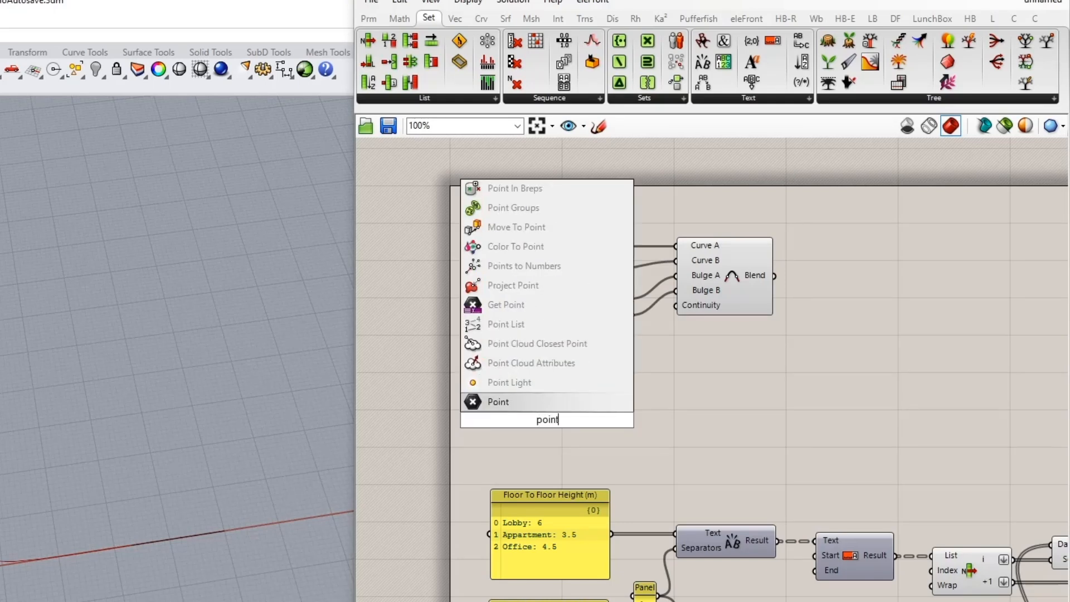
click(540, 400)
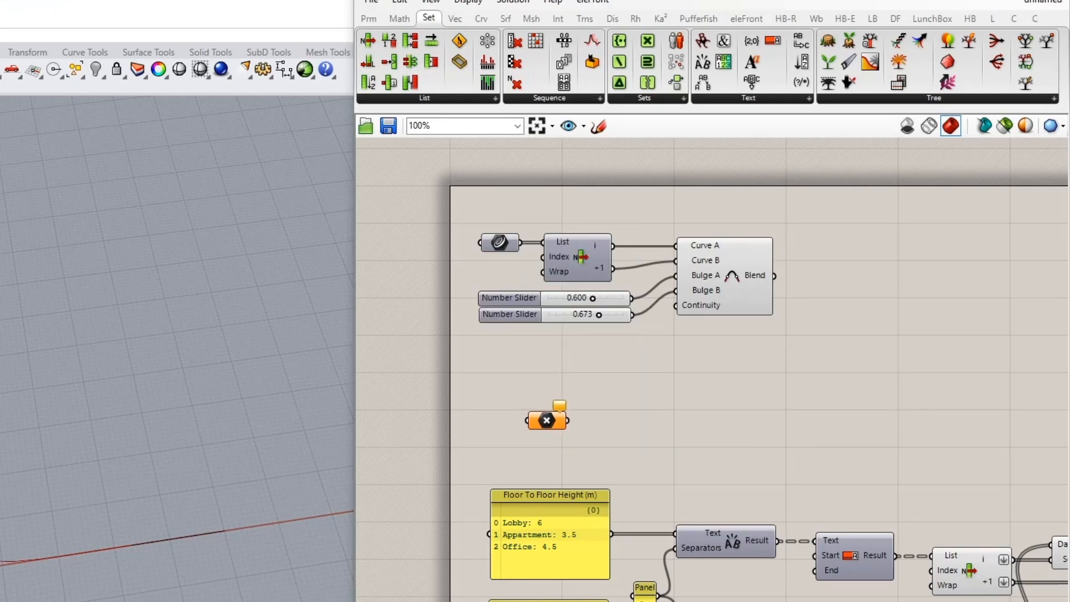
right_click(551, 422)
Group the Point parameter and name the group "starting point".
drag(490, 384, 566, 418)
key(ctrl+g)
right_click(560, 407)
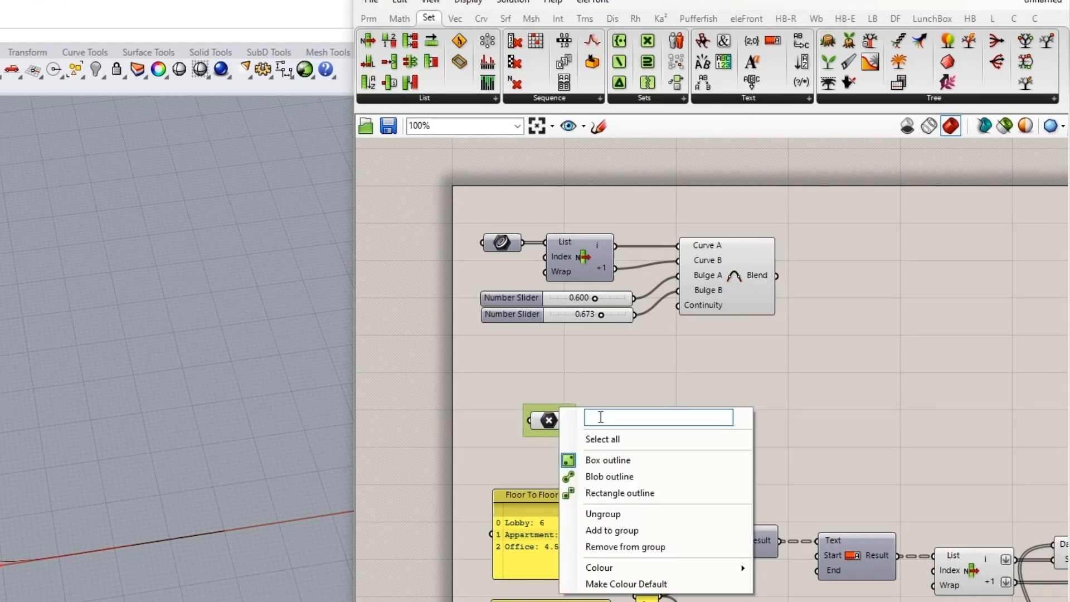
text(starting point)
key(Return)
Group the Curve parameter and name the group "facade input curves".
drag(450, 207, 533, 265)
key(ctrl+g)
right_click(510, 229)
text(facad)
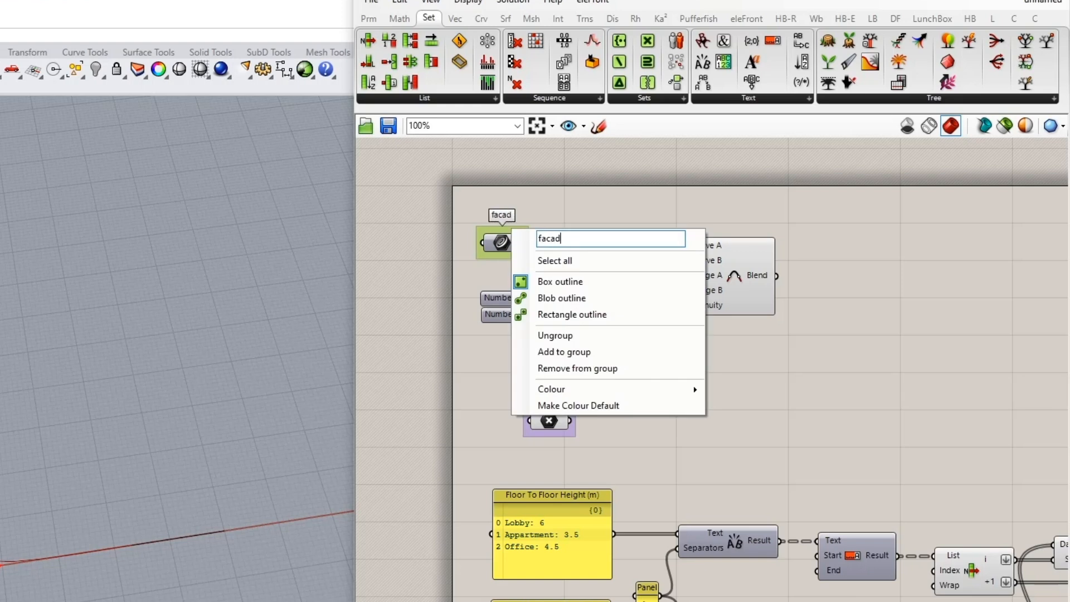
text(e curves)
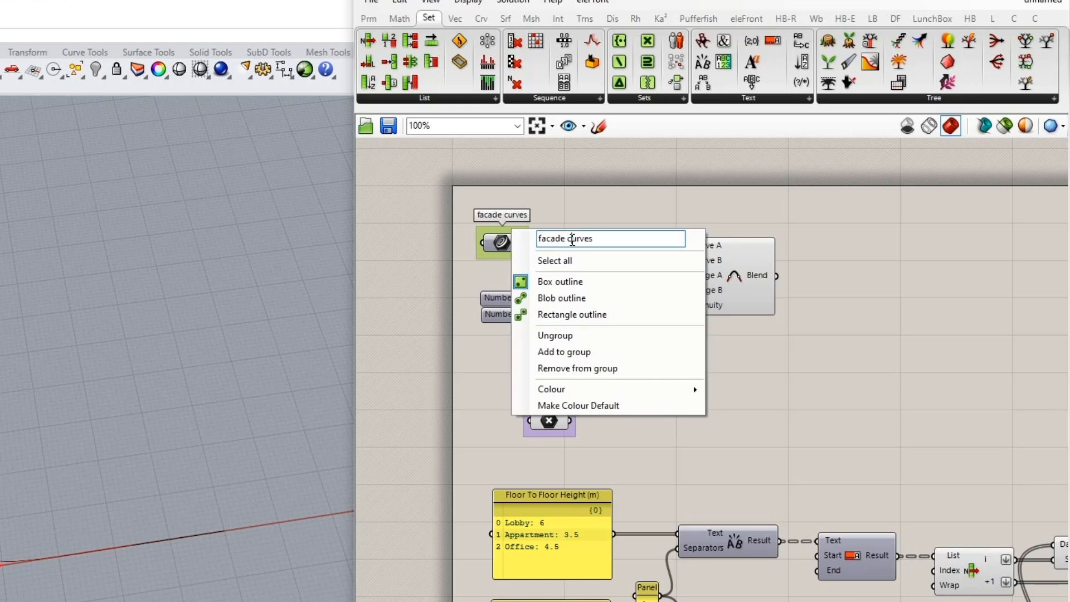
click(569, 238)
text(input)
key(Return)
Add a Deconstruct component beside the starting point parameter and feed the point into it.
click(539, 422)
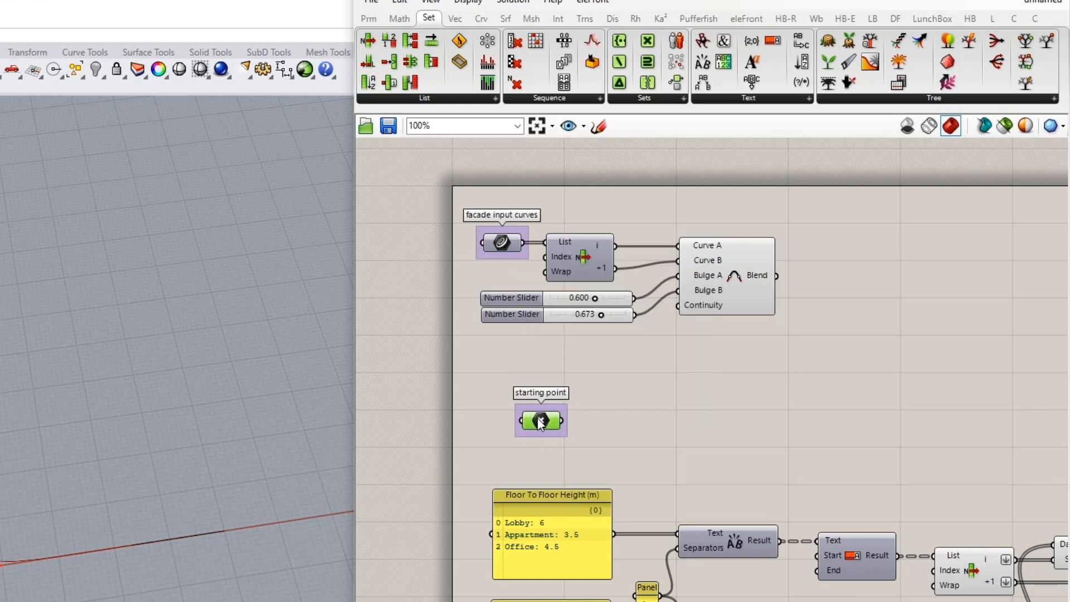
drag(540, 421, 529, 424)
click(606, 458)
click(455, 17)
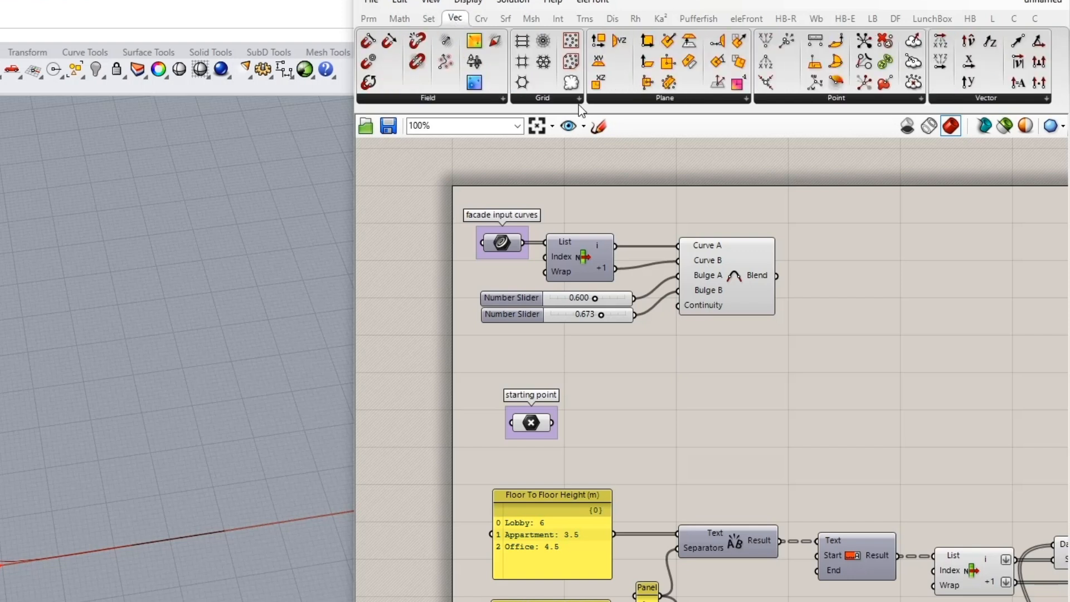
drag(767, 66, 624, 424)
Feed the starting point's Z component into the Item input of Insert Items.
right_drag(753, 457, 562, 388)
scroll(505, 381, down, 2)
right_drag(1047, 526, 963, 493)
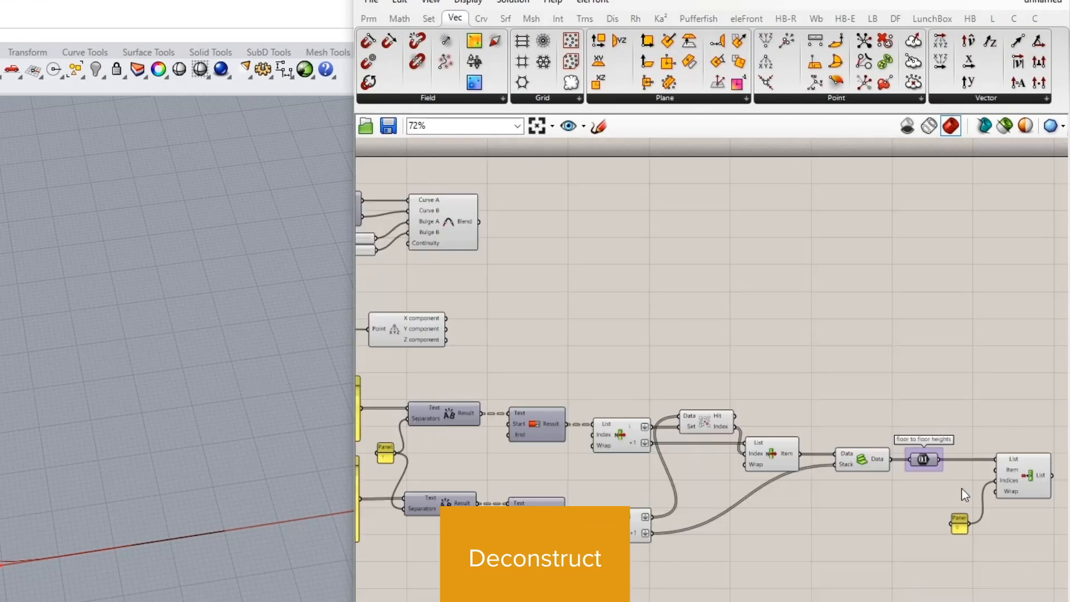
drag(996, 469, 442, 349)
right_drag(442, 349, 588, 346)
mouse_move(538, 338)
mouse_down()
mouse_move(545, 310)
mouse_move(556, 333)
mouse_up()
Turn off the preview of the starting point parameter and its Deconstruct component.
drag(614, 358, 413, 286)
middle_click(452, 296)
click(497, 250)
click(671, 316)
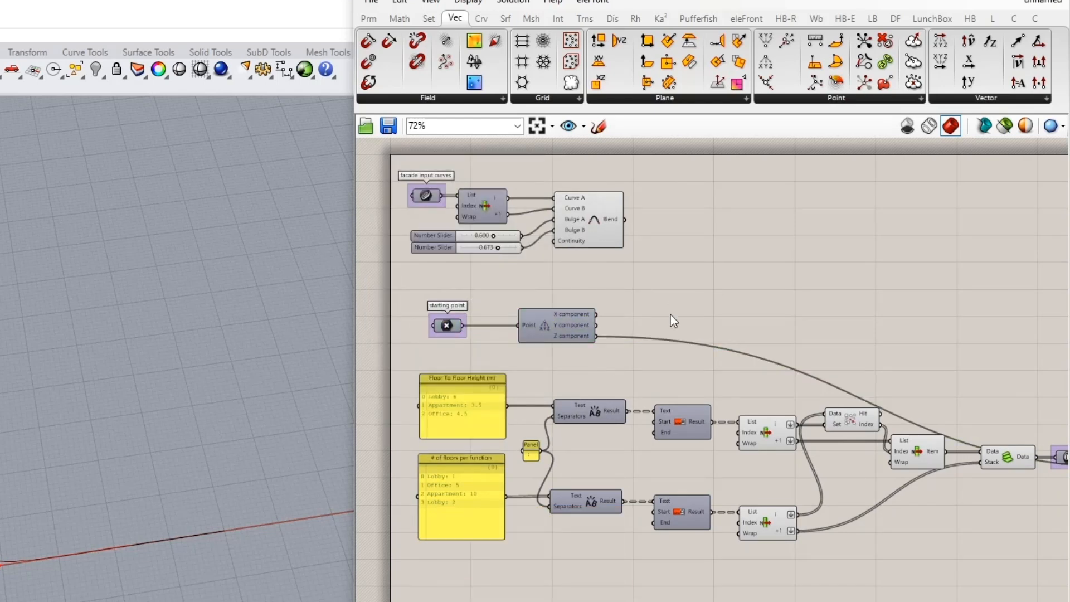
Move the 0 panel closer to the Indices input of Insert Items.
right_drag(1031, 446, 615, 386)
scroll(777, 417, up, 3)
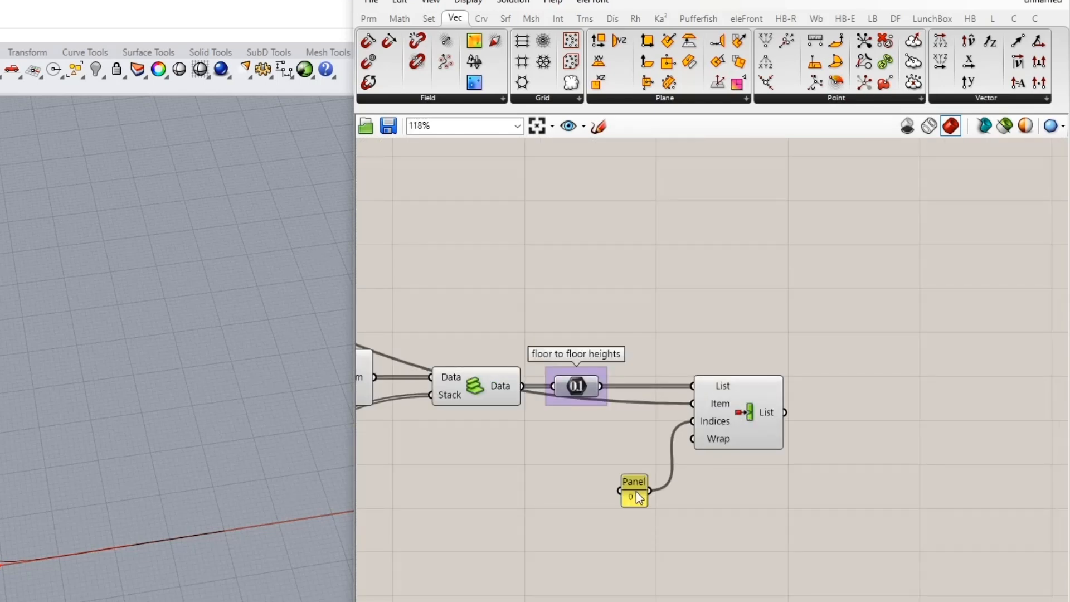
drag(634, 483, 637, 442)
mouse_move(768, 417)
Add a Mass Addition component fed by the Insert Items list and inspect its Result and Partial Results outputs.
right_drag(839, 420, 704, 423)
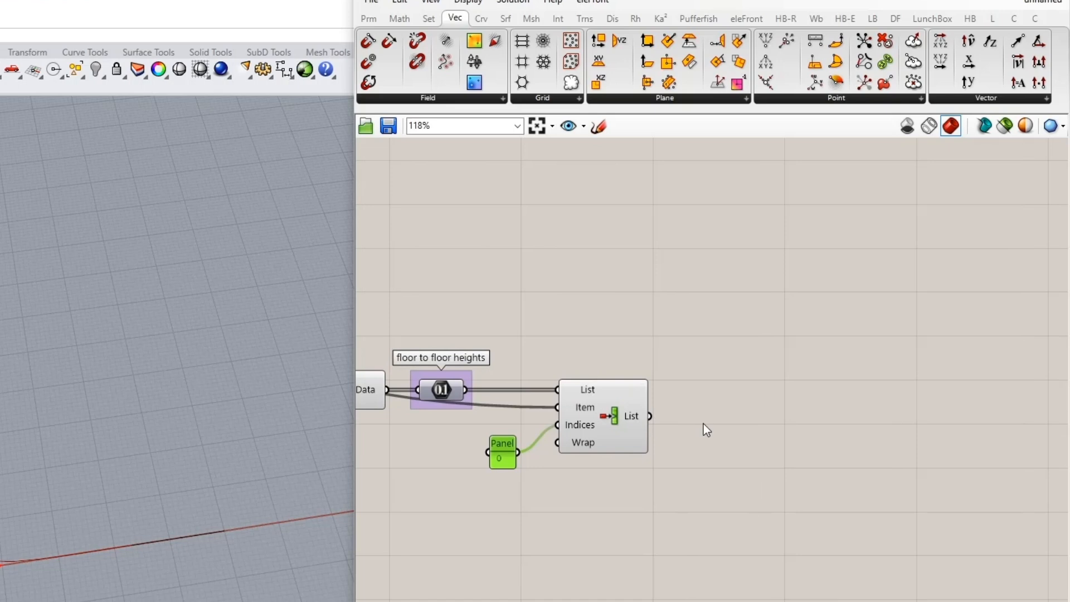
double_click(703, 424)
text(mas)
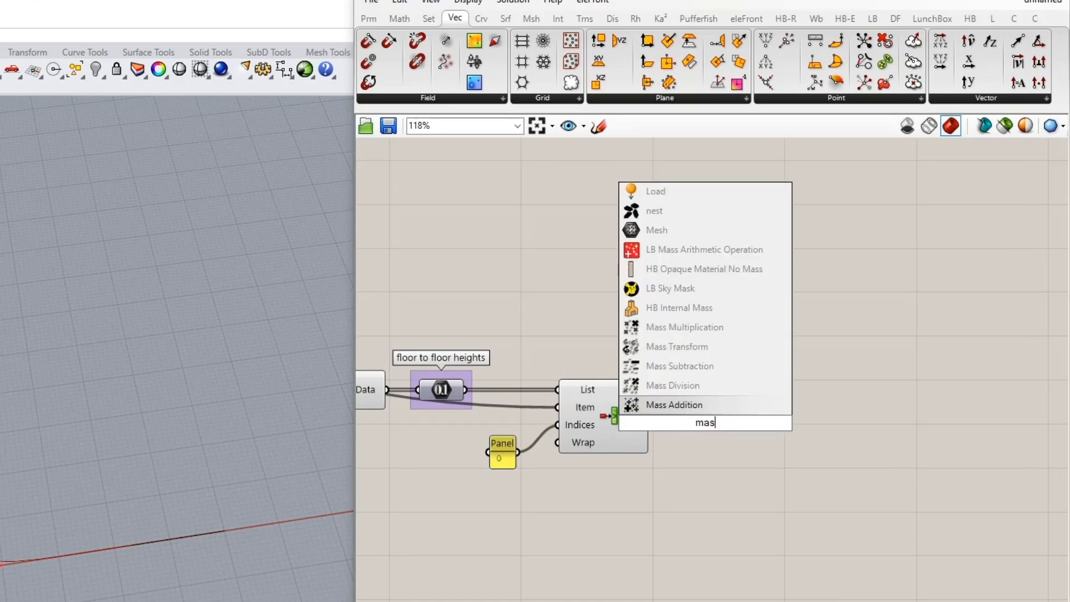
click(696, 408)
drag(695, 410, 738, 400)
drag(650, 416, 732, 418)
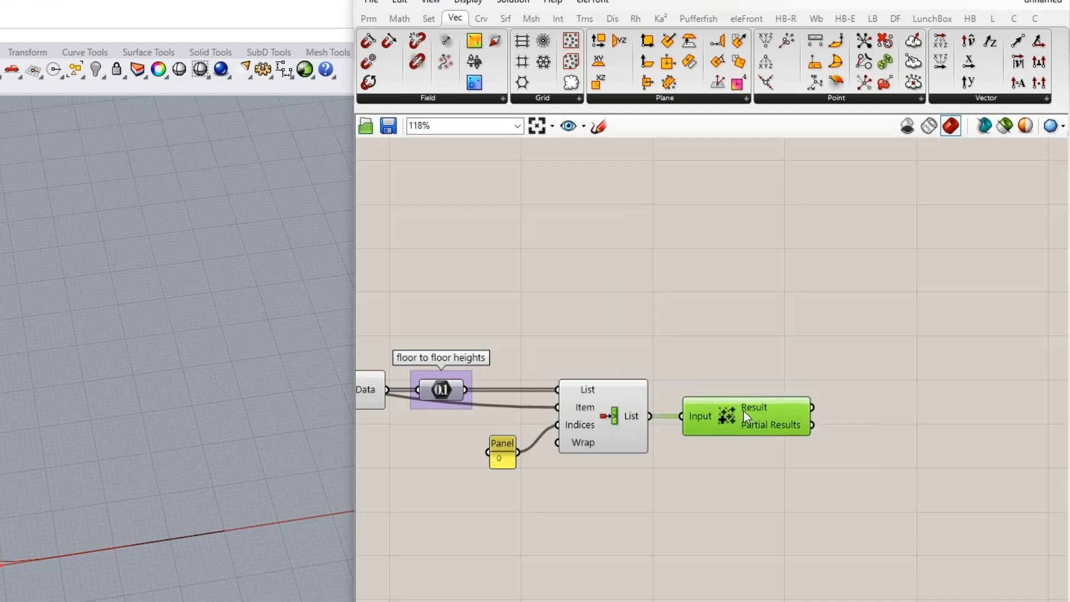
mouse_move(764, 410)
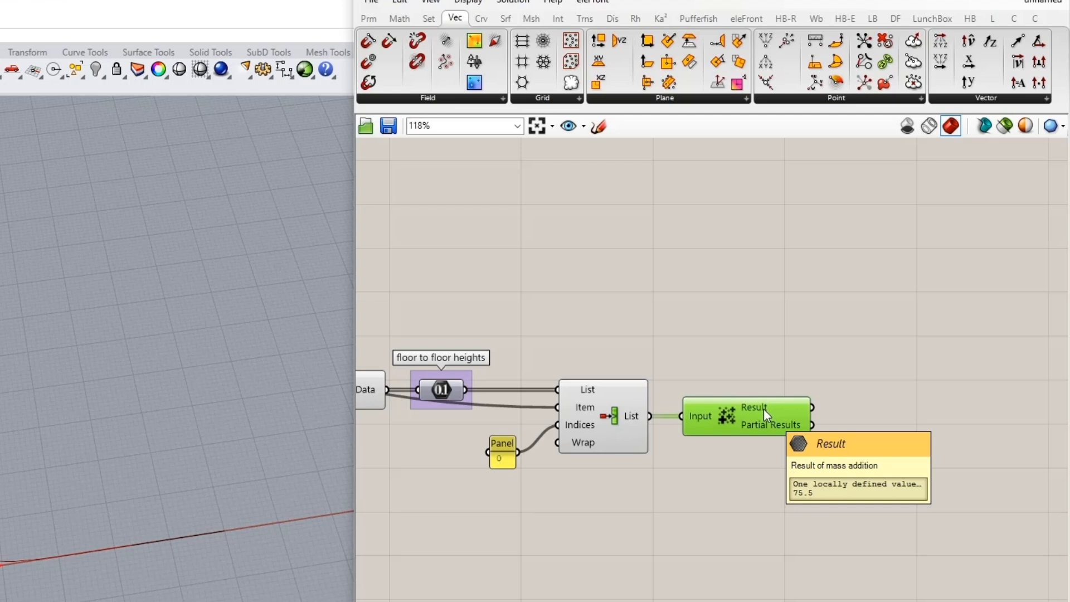
mouse_move(770, 431)
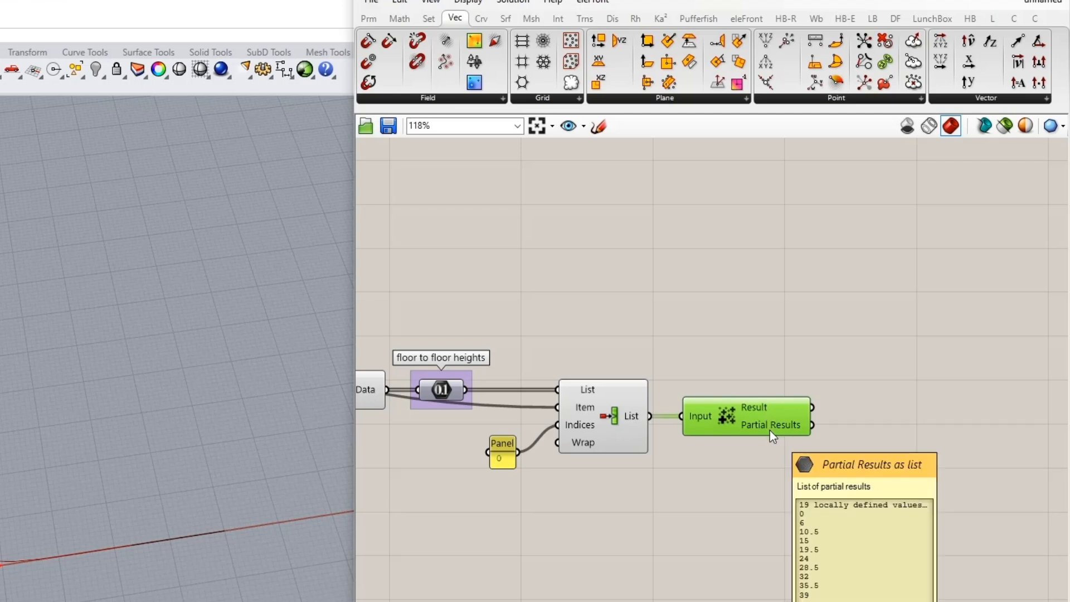
Move the list item component, bulge sliders and curve blend slightly below the facade input curves parameter.
scroll(771, 430, down, 3)
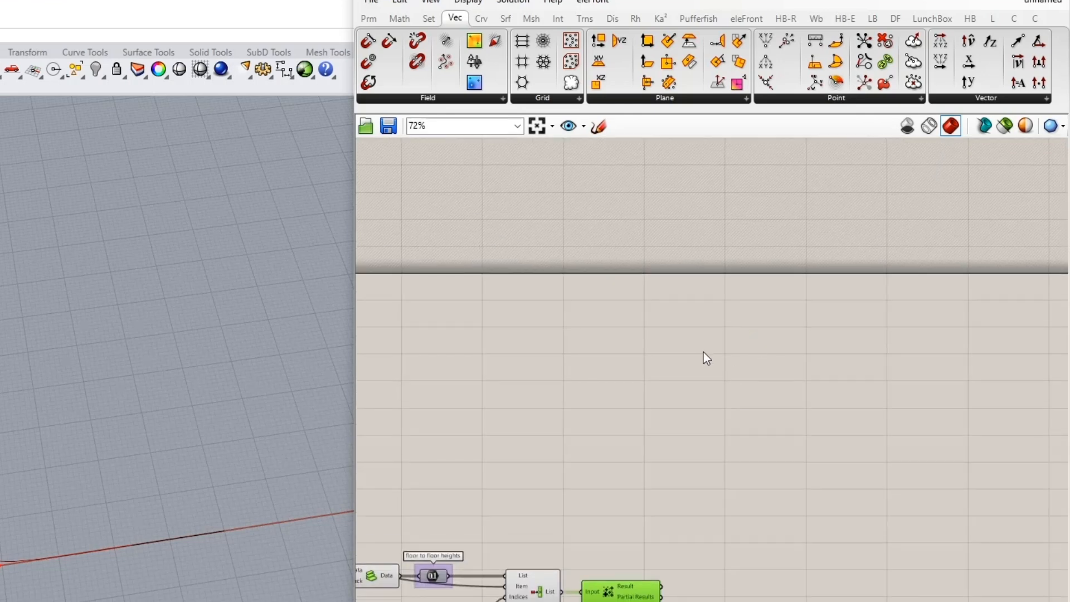
right_drag(401, 352, 896, 363)
double_click(685, 368)
right_drag(513, 353, 750, 359)
scroll(694, 355, up, 3)
click(695, 354)
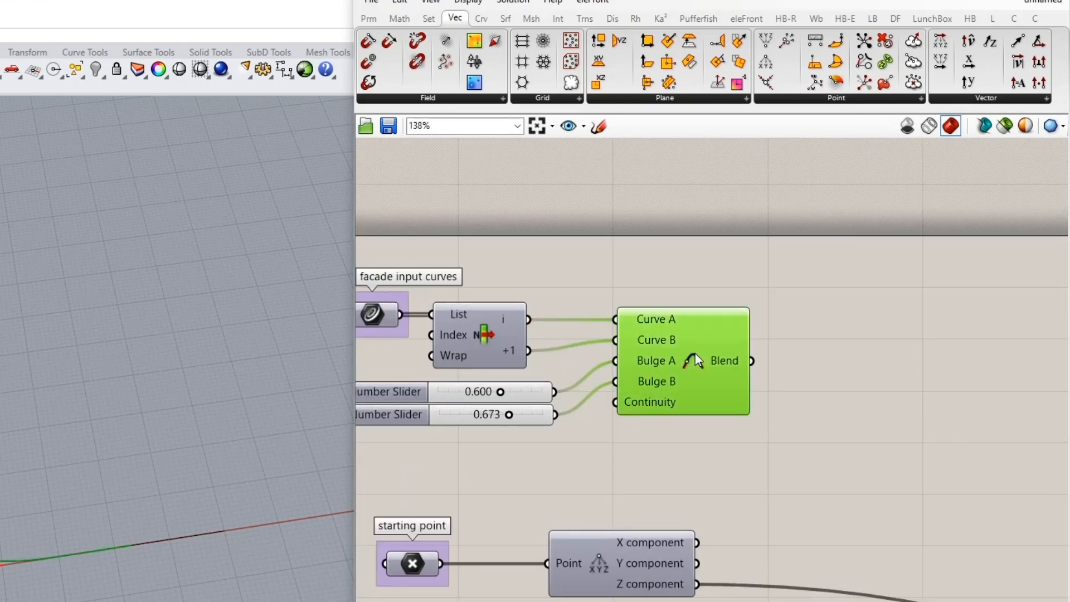
scroll(831, 427, down, 3)
drag(814, 429, 634, 362)
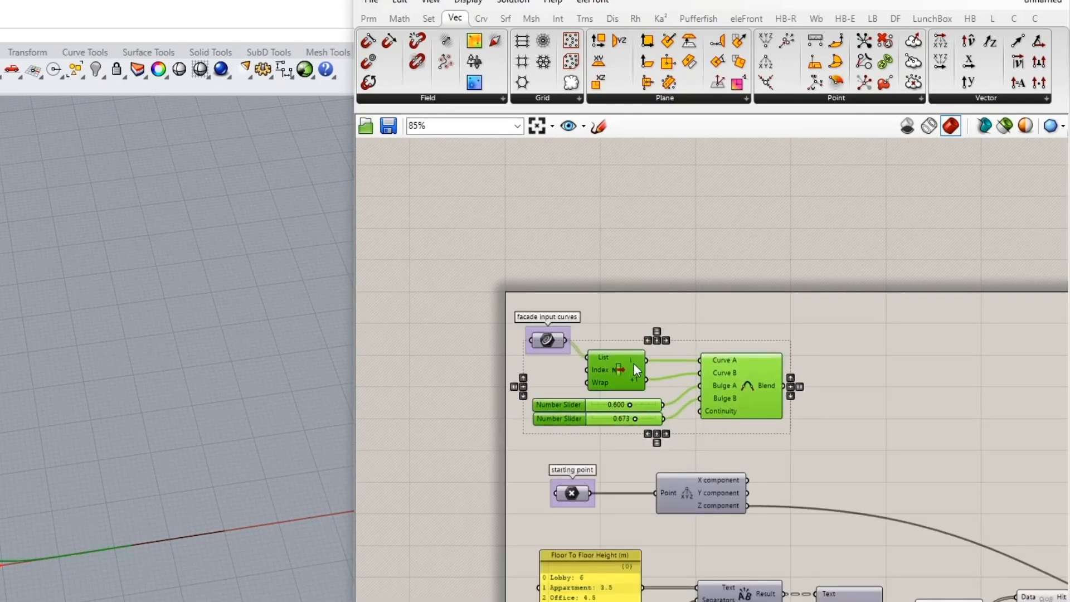
click(784, 390)
click(760, 392)
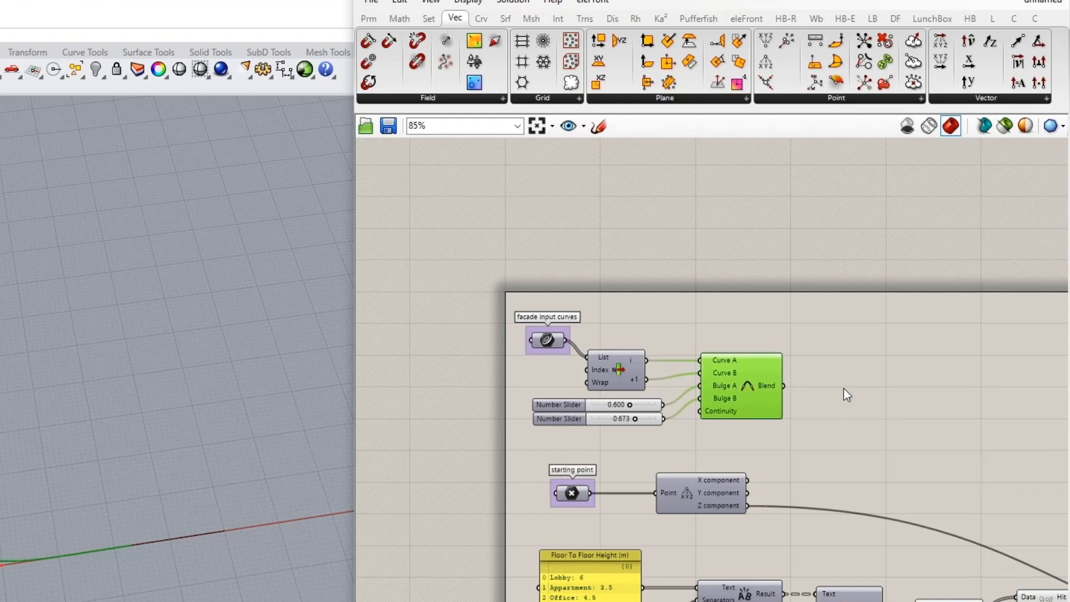
right_drag(844, 389, 810, 398)
Add a Join Curves component fed by the facade input curves and the blend, and flatten its Curves input.
right_click(808, 367)
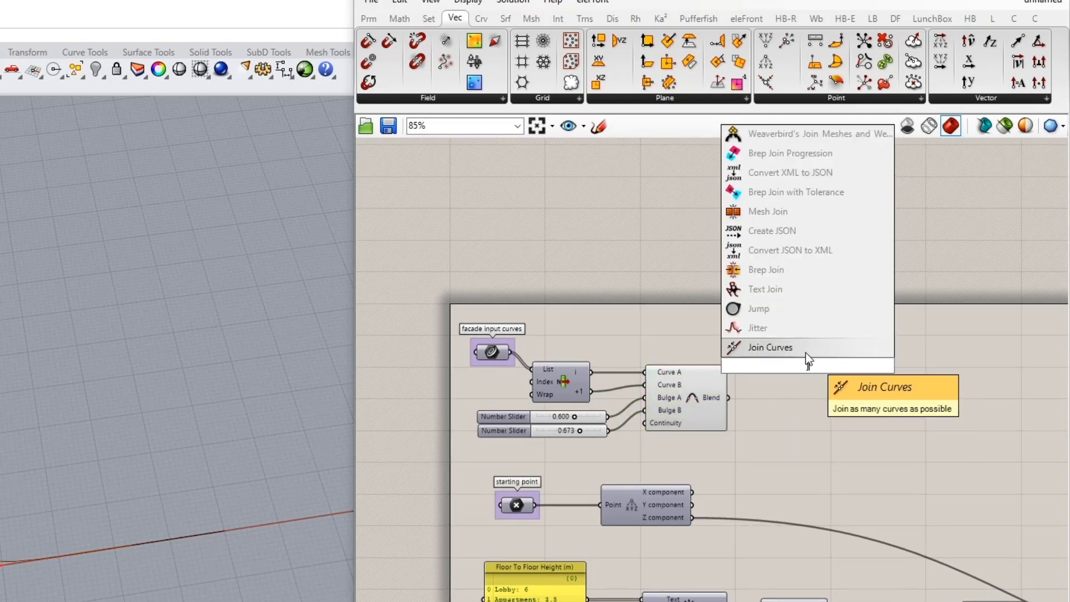
click(805, 353)
drag(514, 353, 769, 359)
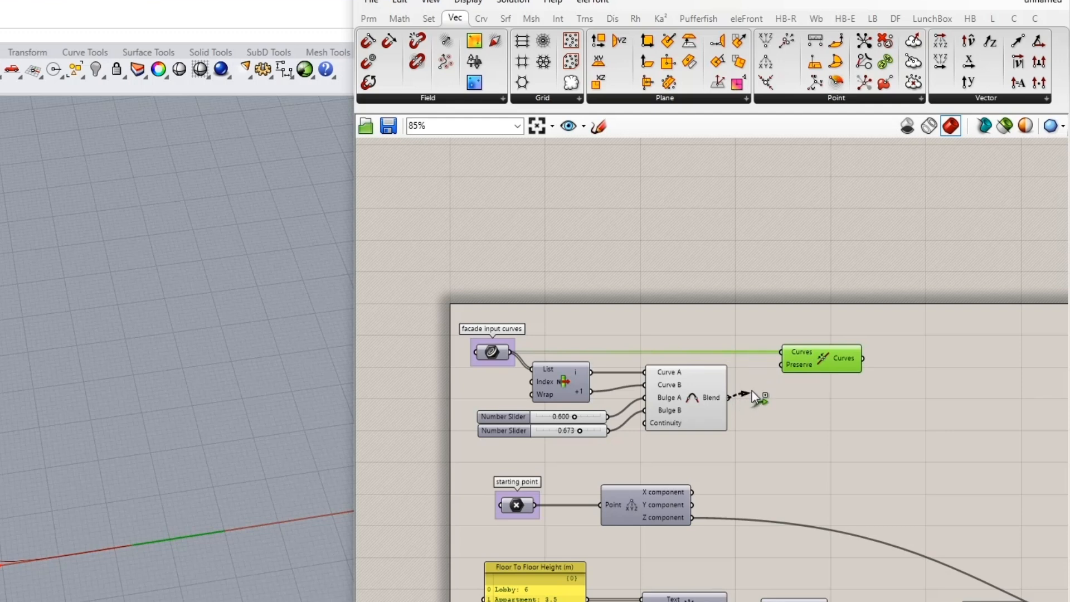
scroll(814, 366, up, 3)
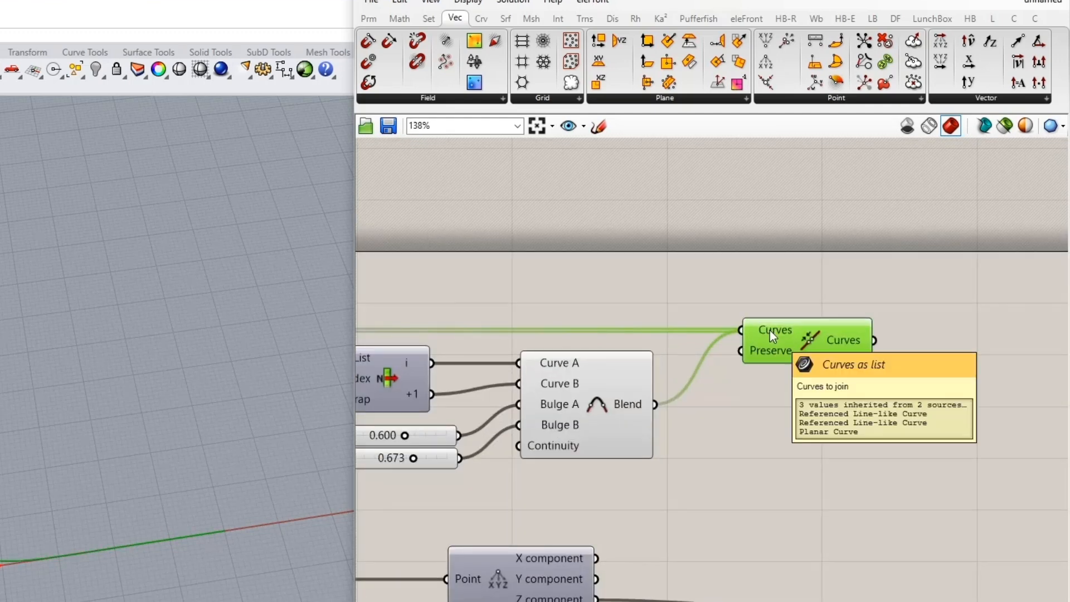
right_click(771, 330)
click(809, 445)
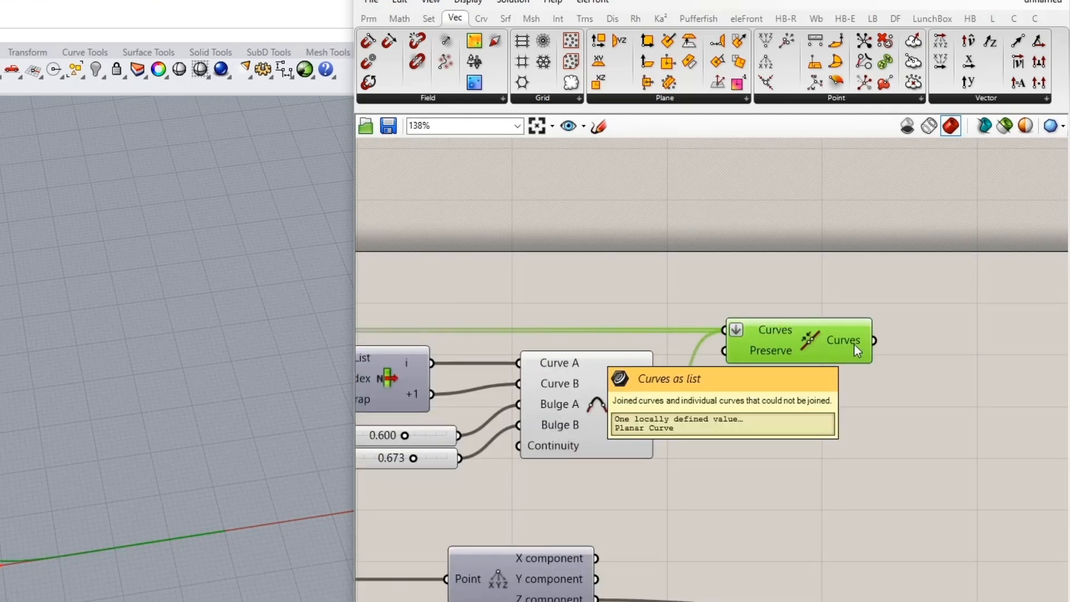
Turn off the preview of the curve blend component.
click(781, 446)
scroll(772, 457, down, 2)
click(630, 414)
middle_click(626, 411)
click(662, 383)
Add an Extrude component with the joined curves as its base and place it above the Mass Addition component.
right_drag(873, 387, 663, 382)
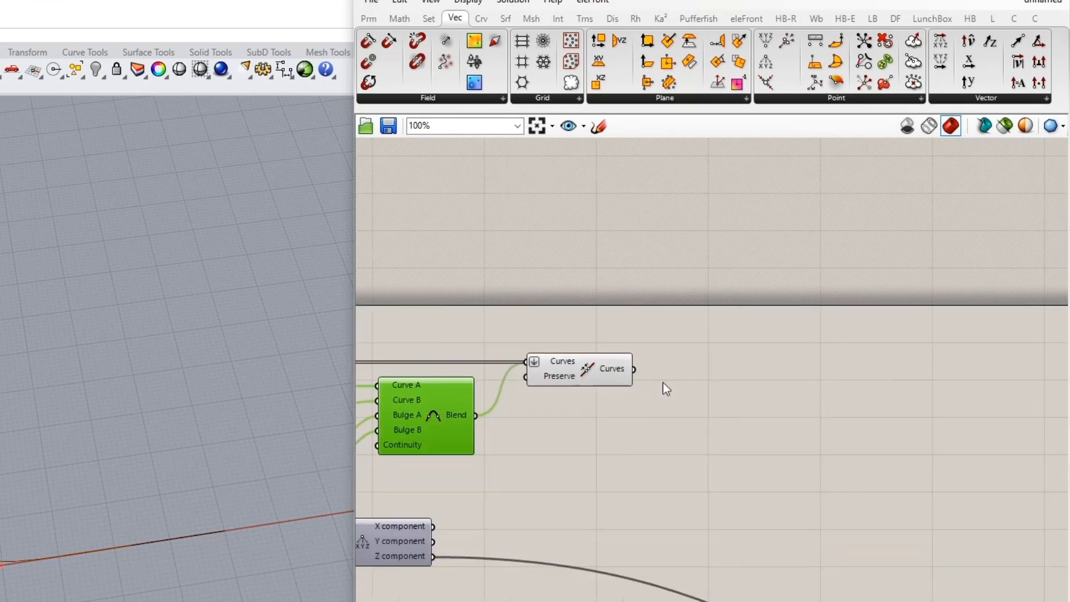
double_click(805, 383)
text(extrude)
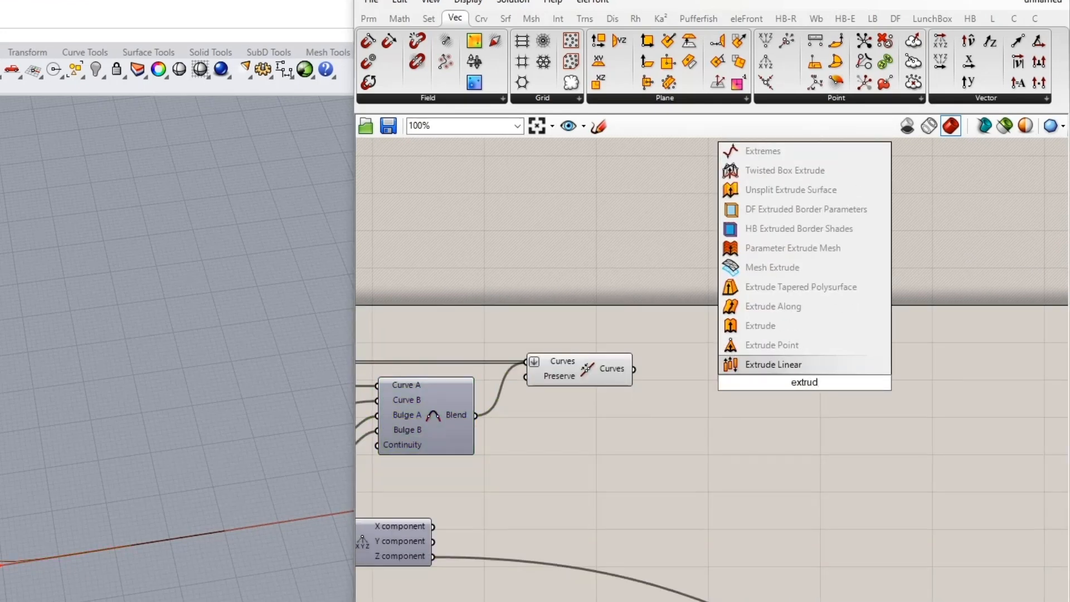
click(804, 328)
drag(633, 371, 752, 374)
scroll(769, 407, down, 2)
right_drag(812, 423, 574, 410)
drag(552, 373, 1016, 377)
right_drag(1017, 377, 700, 382)
drag(700, 381, 711, 381)
Add a Unit Z vector with the Mass Addition Result as its factor and feed it into Extrude's Direction.
right_drag(609, 432, 775, 440)
double_click(755, 430)
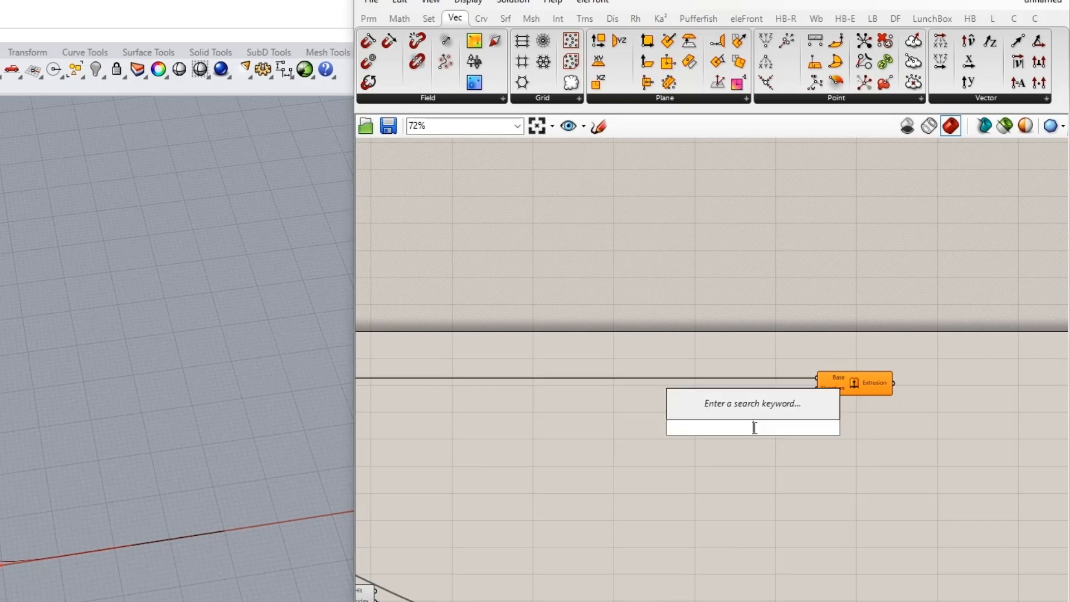
text(z)
click(757, 410)
scroll(757, 480, up, 3)
click(771, 377)
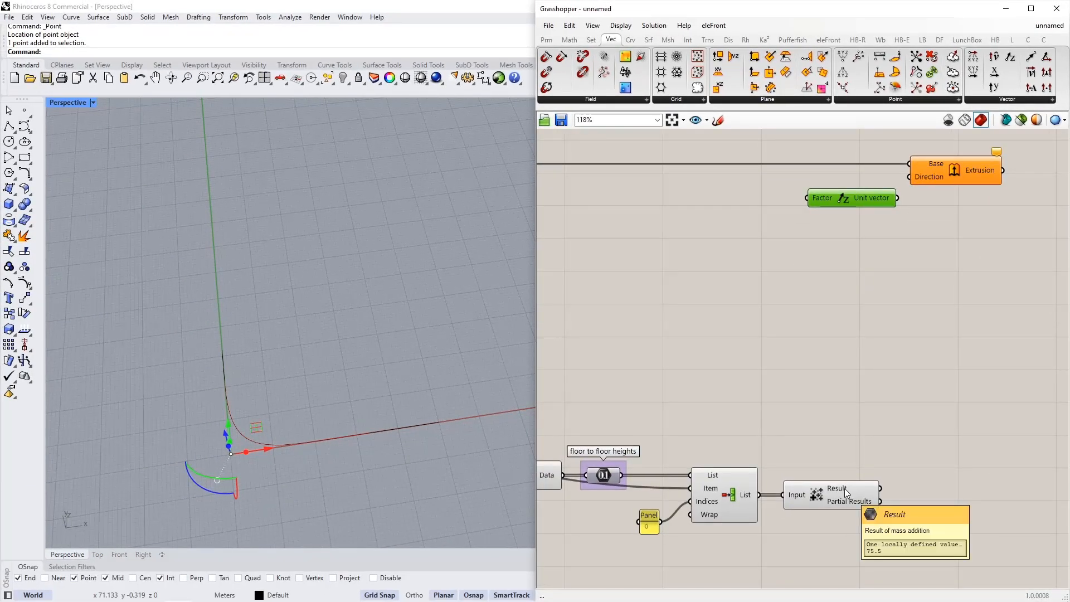
drag(883, 494, 845, 176)
drag(891, 177, 909, 176)
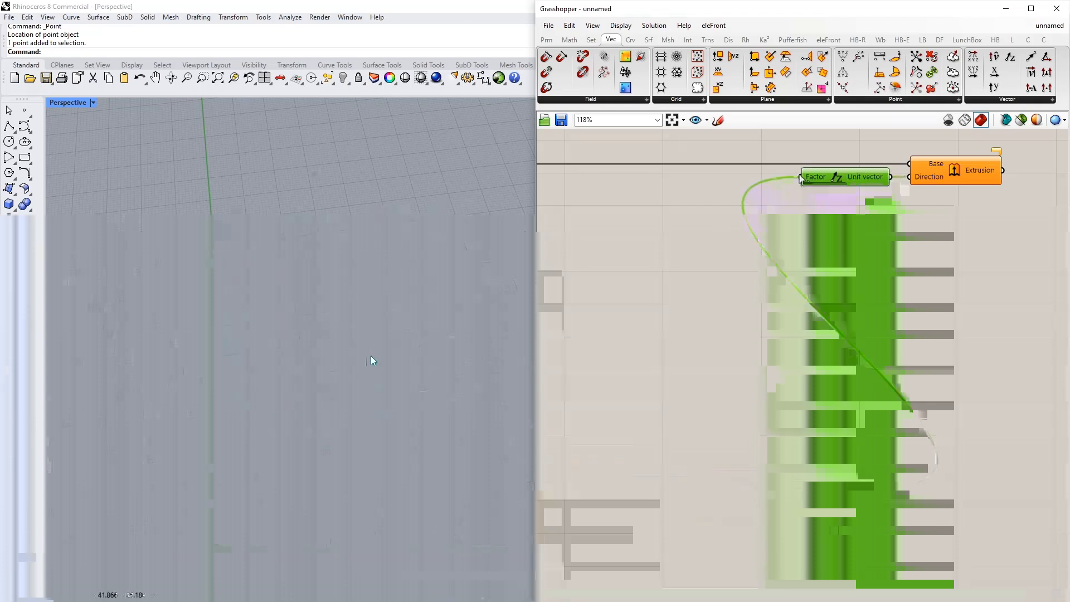
right_drag(370, 355, 396, 338)
scroll(427, 282, up, 4)
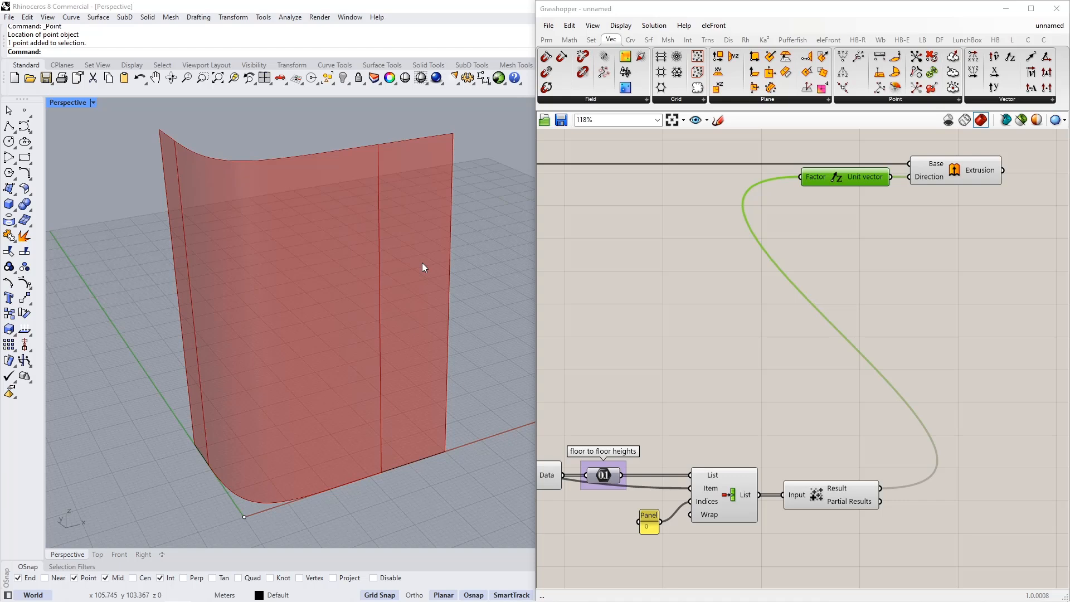
Add a Contour (ex) component for Brep or Mesh contours and place it beside the Extrude component.
scroll(925, 285, down, 2)
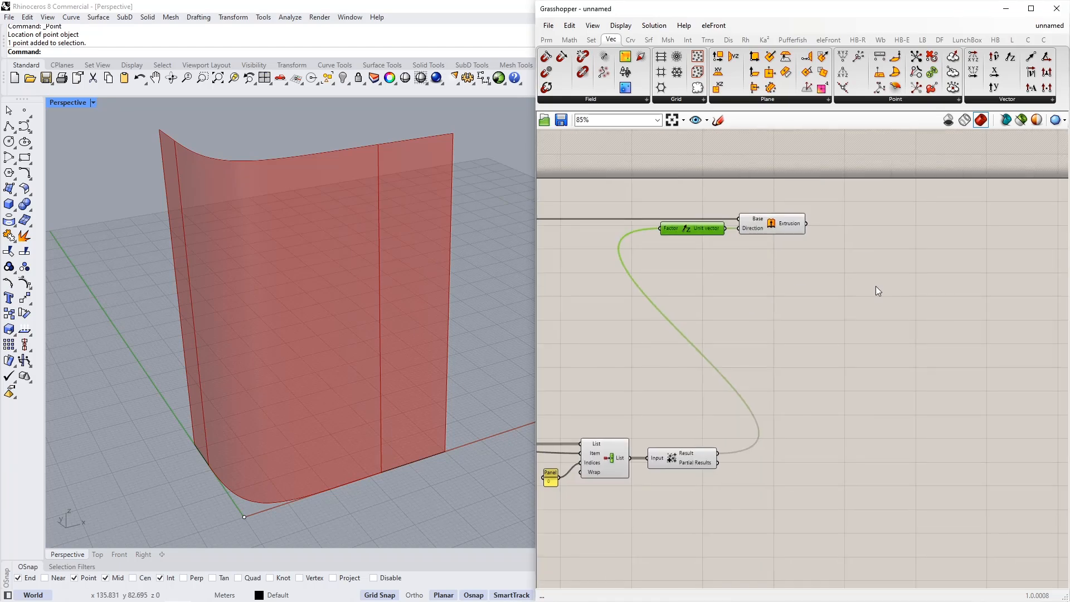
double_click(844, 301)
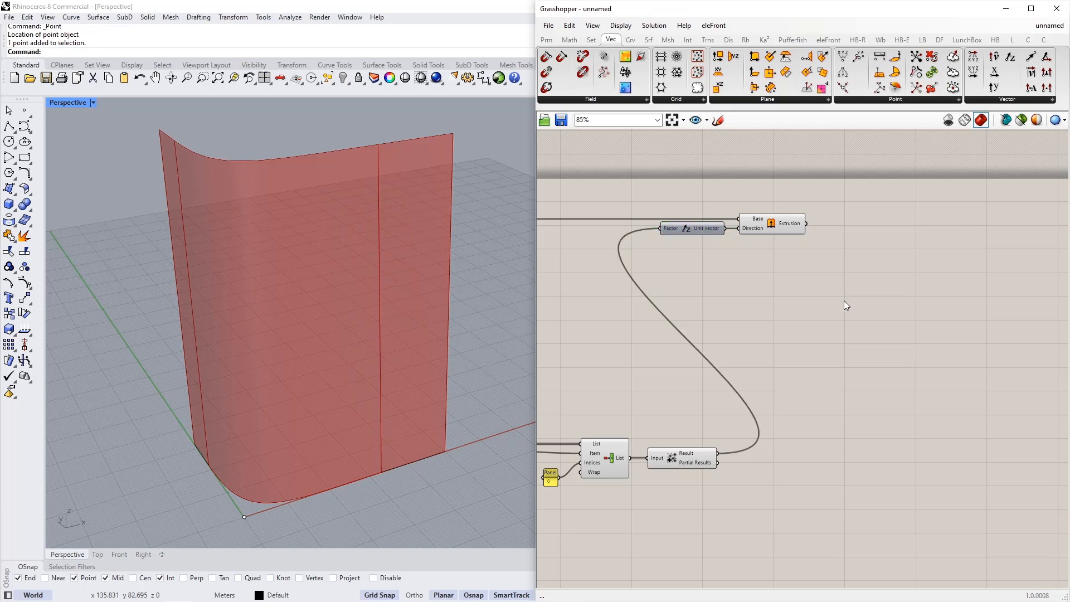
text(contour)
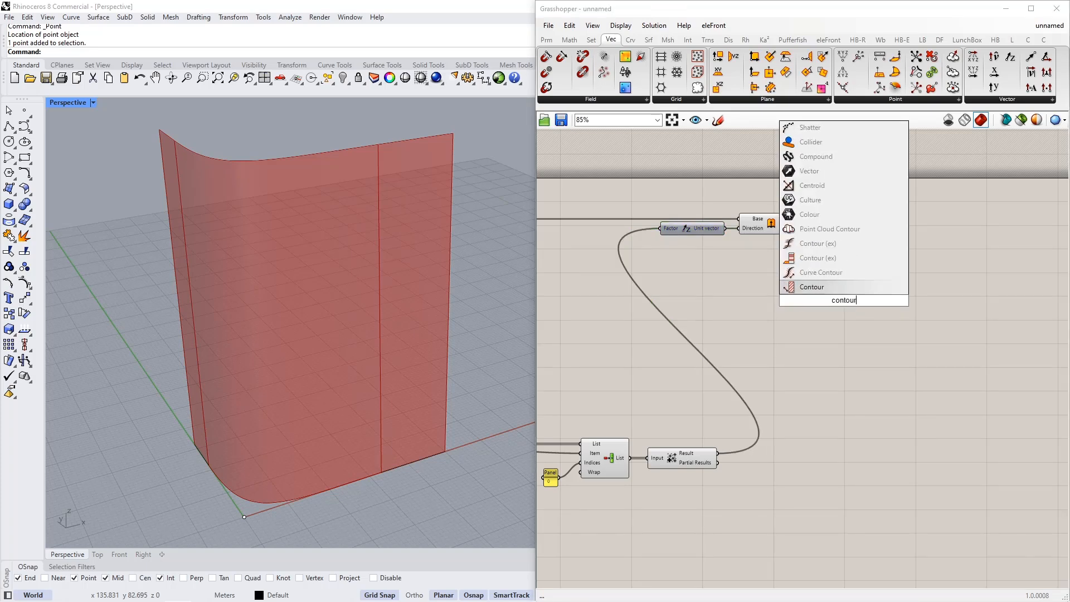
click(835, 257)
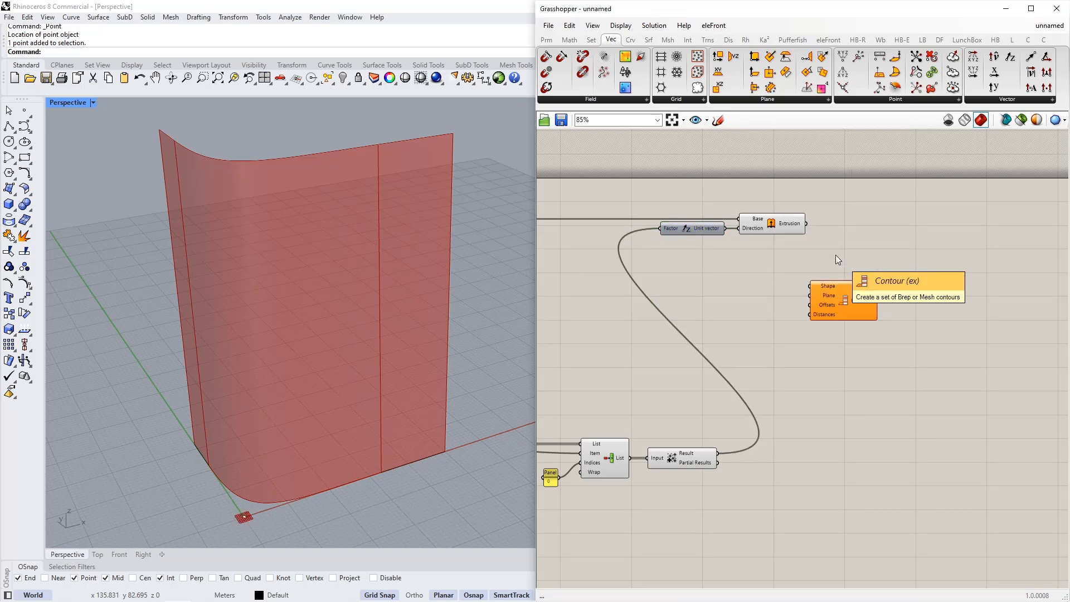
drag(844, 313, 918, 278)
scroll(861, 298, up, 2)
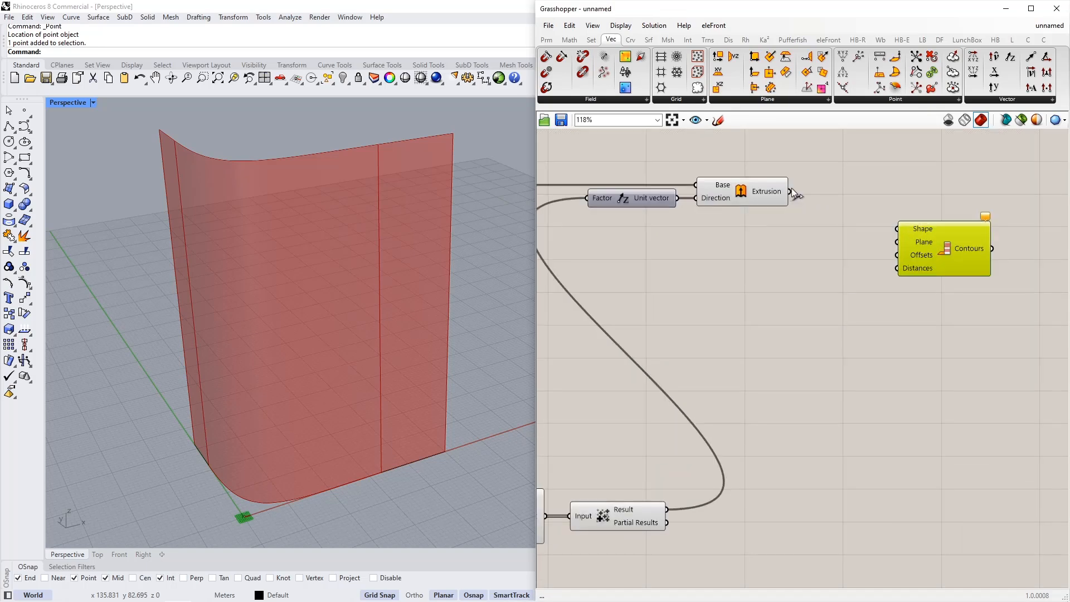
Feed the Extrusion into the Contour component's Shape input and Mass Addition's Partial Results into its Offsets.
drag(790, 191, 939, 237)
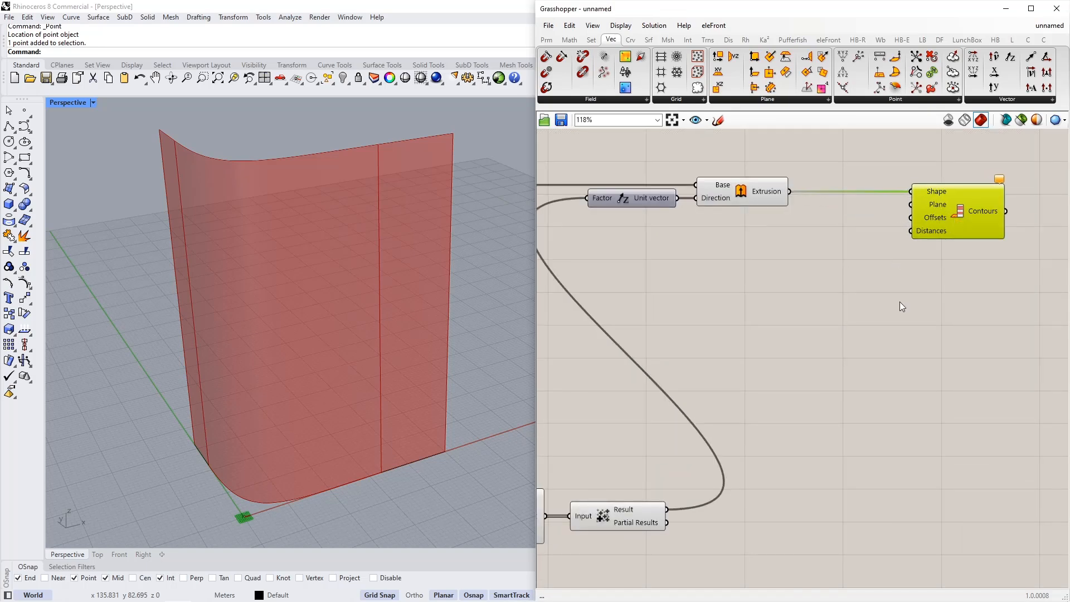
scroll(886, 322, down, 2)
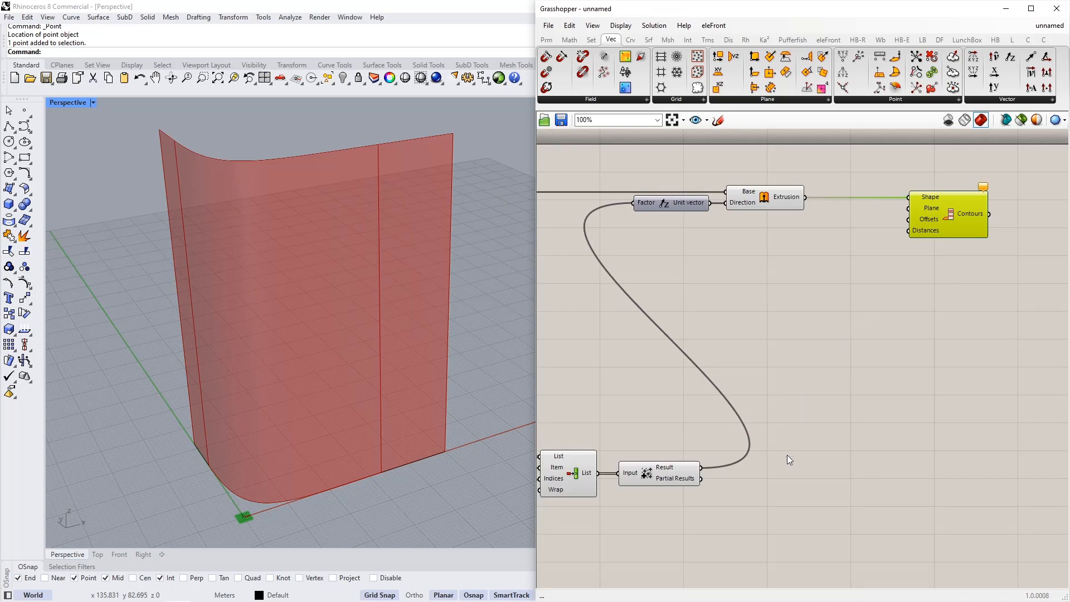
right_drag(787, 455, 812, 439)
drag(726, 462, 968, 200)
click(790, 182)
click(969, 197)
right_drag(881, 295, 883, 280)
Turn off the preview of the Extrude component.
click(792, 168)
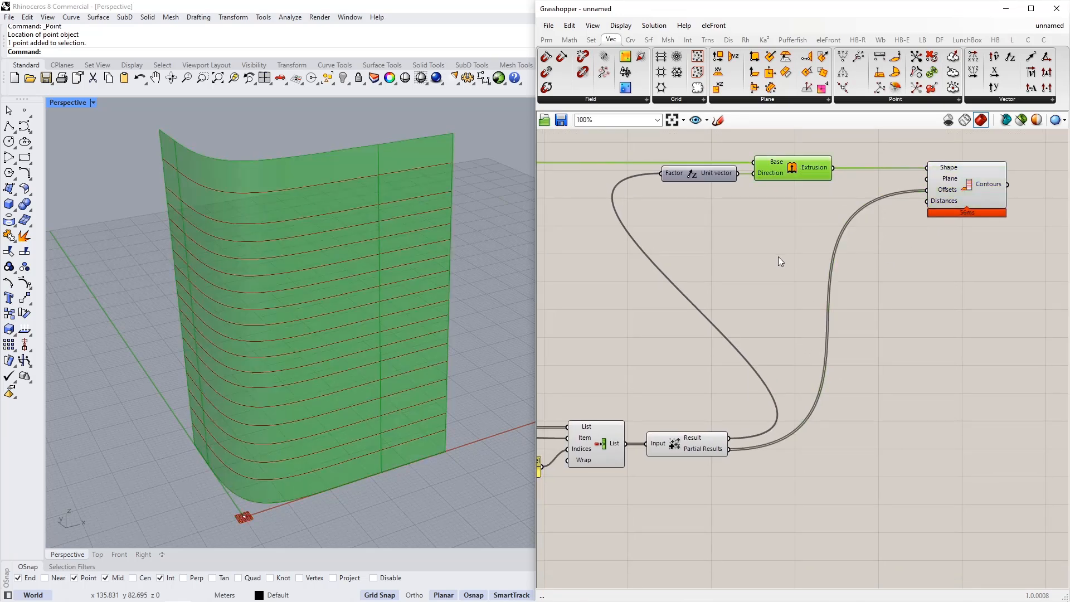
middle_click(797, 280)
click(741, 283)
Examine the contour curves in the viewport and compare them with the floor height and floors per function panels.
right_drag(351, 301, 349, 268)
scroll(349, 268, down, 2)
click(970, 184)
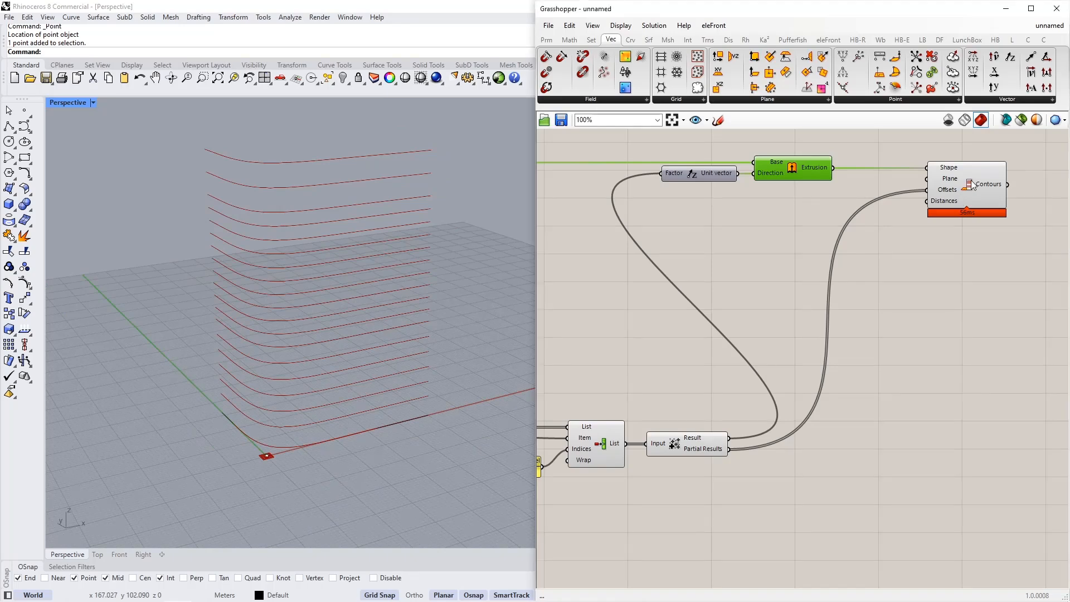
scroll(307, 464, up, 4)
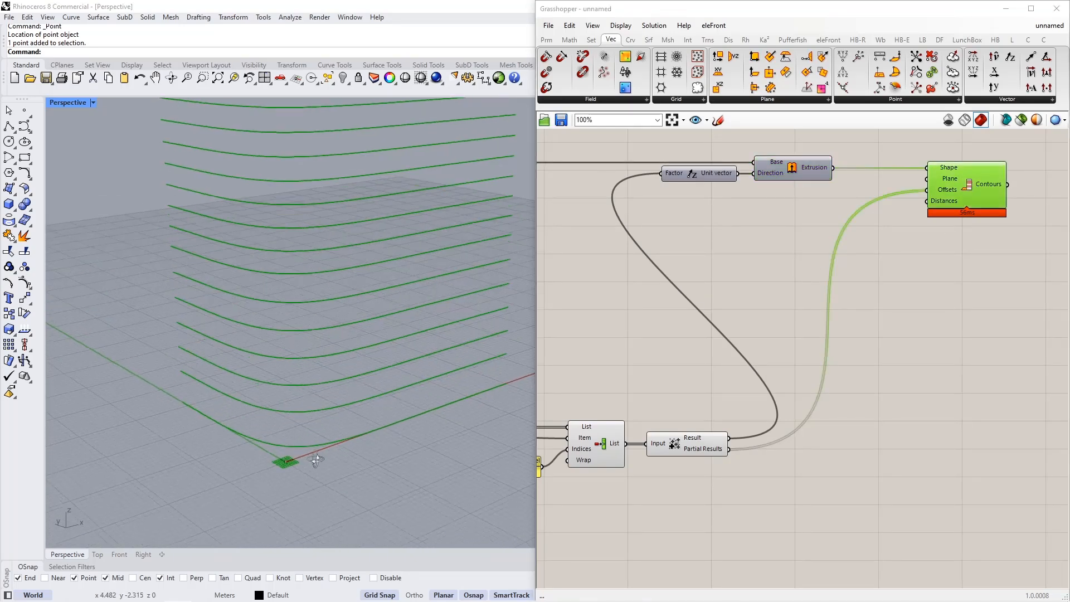
scroll(316, 460, down, 2)
scroll(339, 432, up, 1)
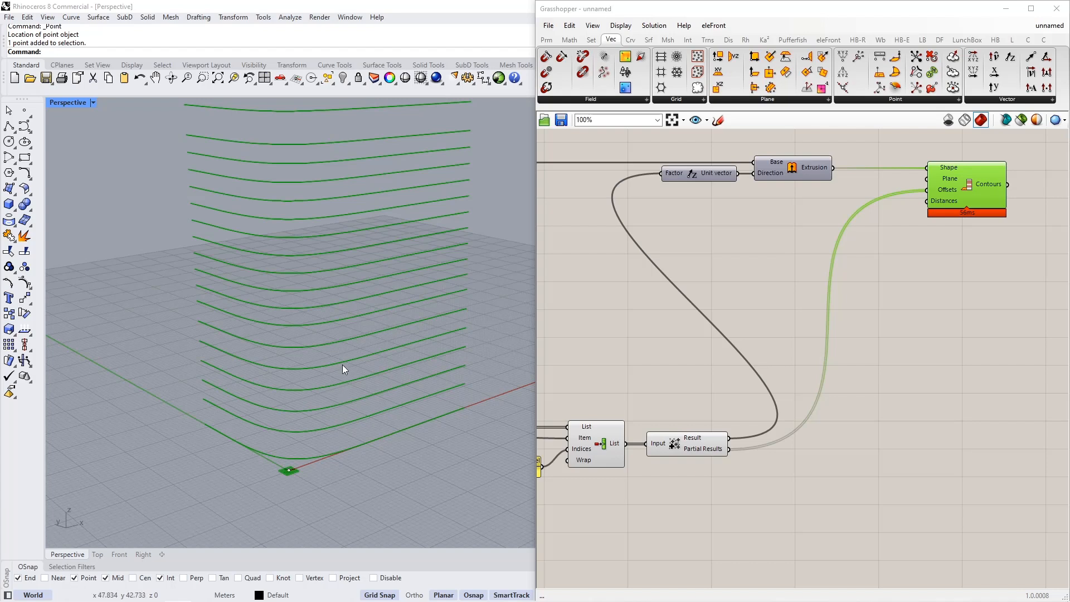
right_drag(648, 345, 825, 331)
scroll(825, 331, down, 3)
right_drag(561, 364, 839, 353)
scroll(618, 373, up, 4)
scroll(608, 408, up, 2)
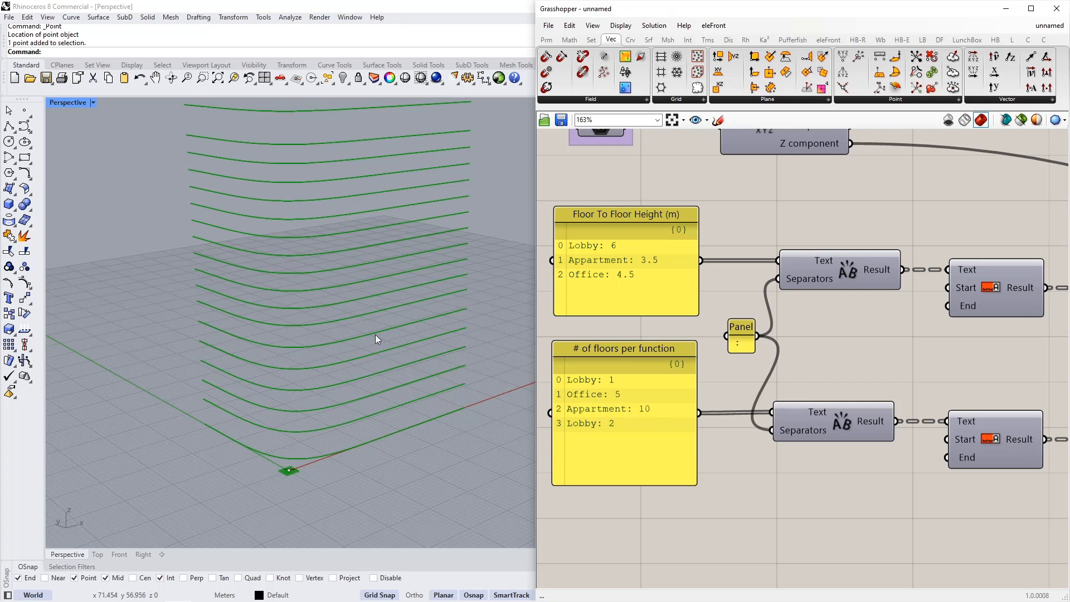
right_drag(376, 335, 399, 385)
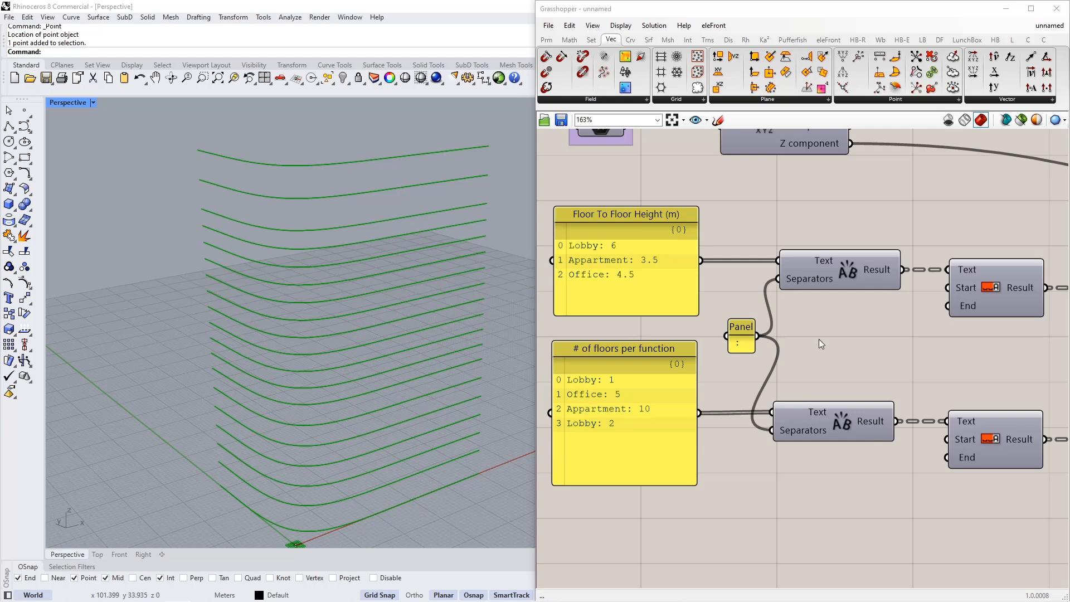
Turn off the preview of the floor data components from the list items through Insert Items and Mass Addition.
right_drag(874, 319, 776, 327)
scroll(693, 326, down, 3)
right_drag(843, 327, 719, 328)
scroll(720, 327, down, 2)
drag(707, 265, 914, 455)
middle_click(804, 442)
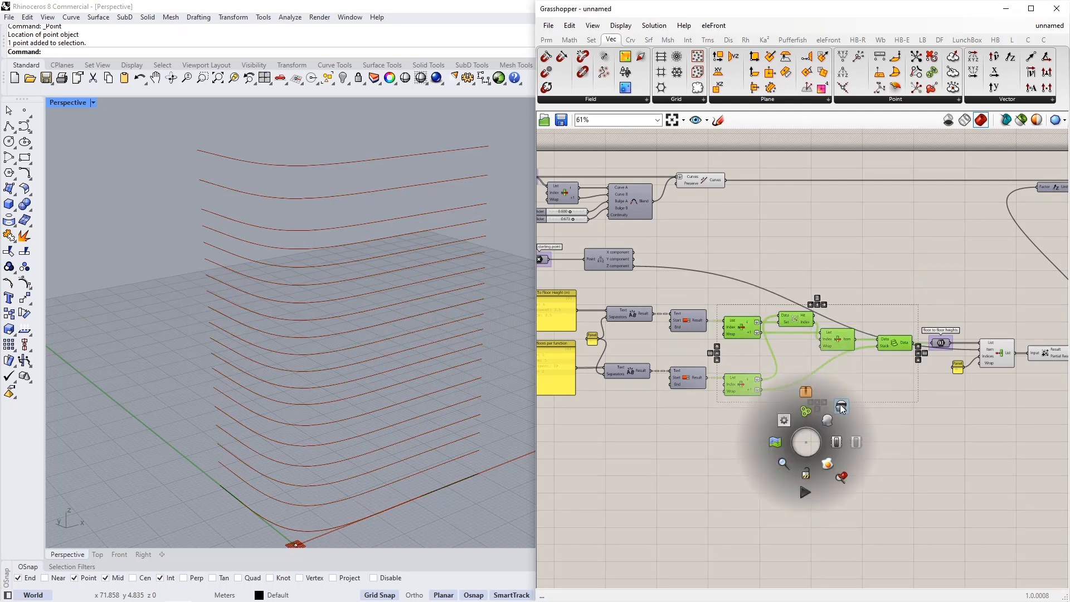
click(845, 418)
right_drag(969, 310, 807, 335)
drag(789, 312, 963, 444)
middle_click(881, 449)
click(918, 420)
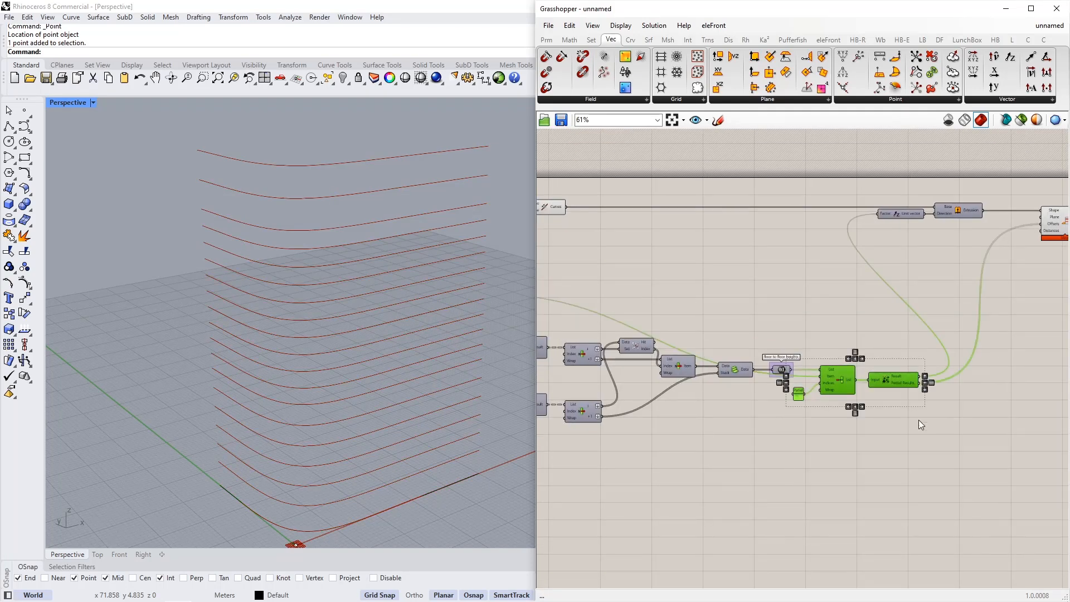
click(919, 419)
Simplify the Contours output of the Contour component.
right_drag(1056, 234, 867, 242)
scroll(867, 242, up, 3)
right_drag(925, 281, 709, 327)
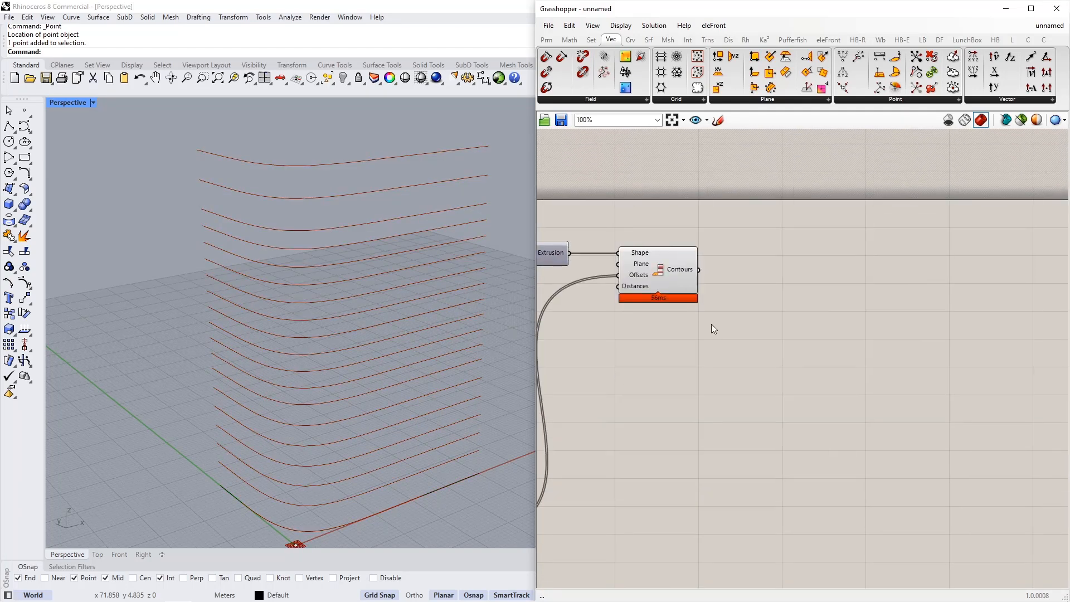
right_click(686, 275)
click(717, 341)
click(673, 272)
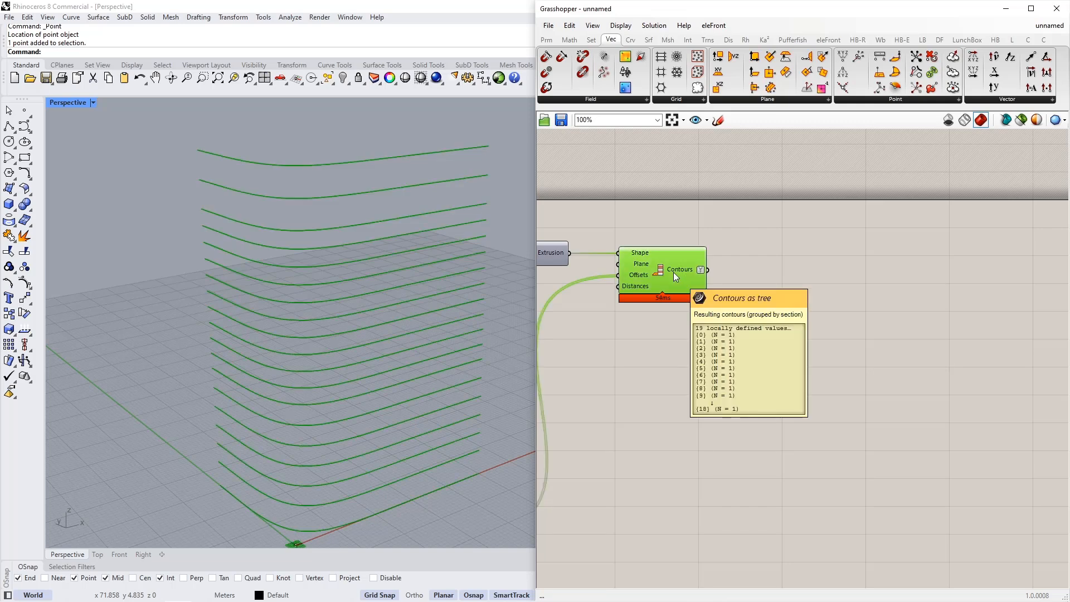
Copy the grouped floor to floor heights parameter beside Mass Addition and feed Partial Results into the copy.
right_drag(557, 413, 631, 389)
scroll(631, 389, up, 3)
scroll(614, 406, down, 4)
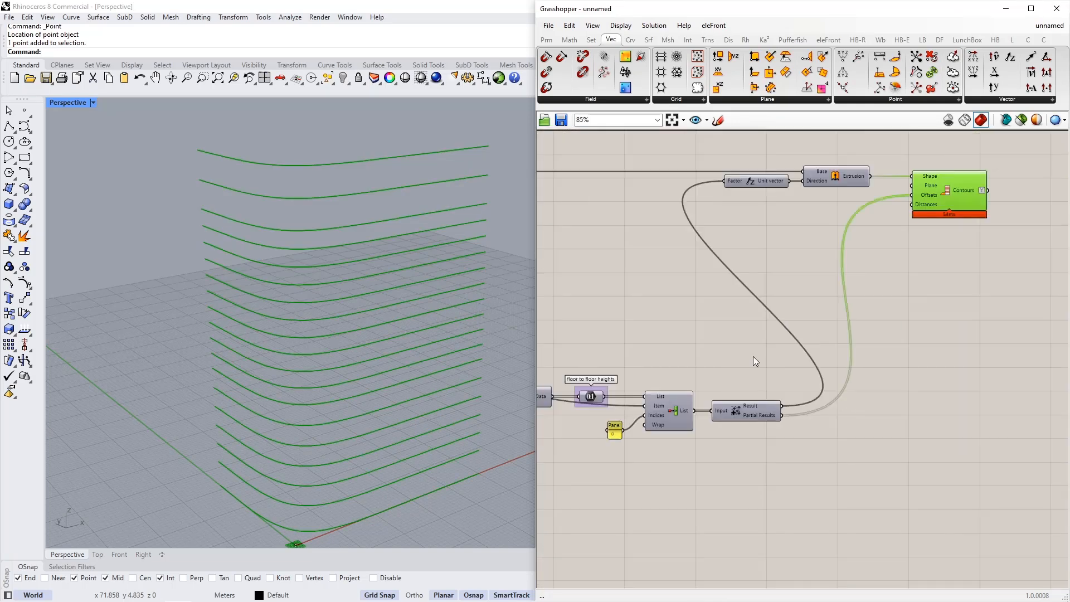
right_drag(915, 349, 893, 387)
click(893, 386)
right_drag(583, 403, 650, 387)
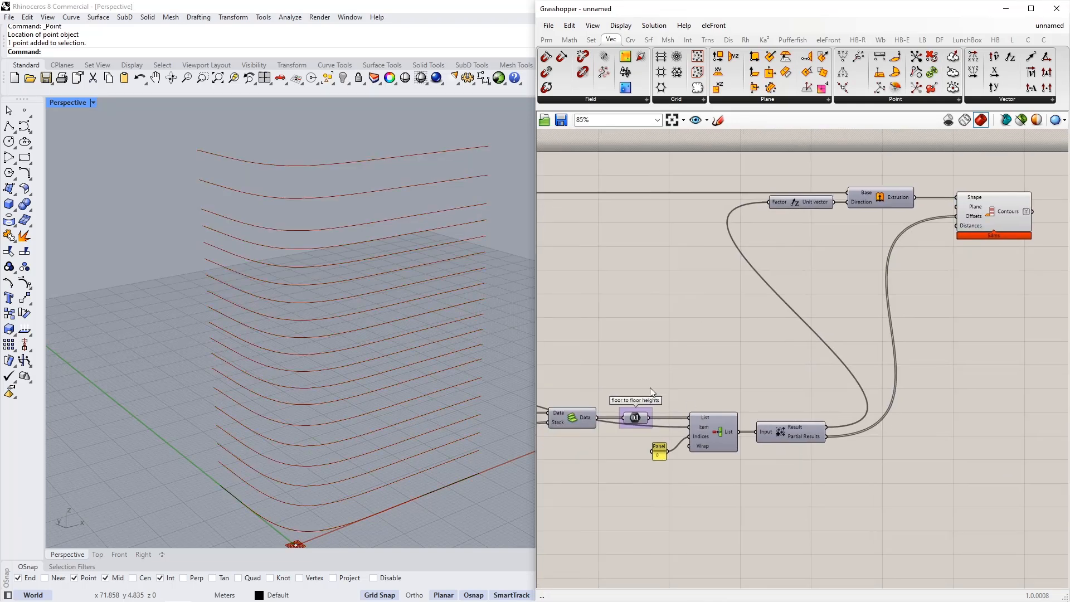
drag(584, 384, 676, 459)
drag(633, 418, 868, 448)
Rename the copied parameter's group as "Floor Levels (last one is roof)".
scroll(881, 424, up, 4)
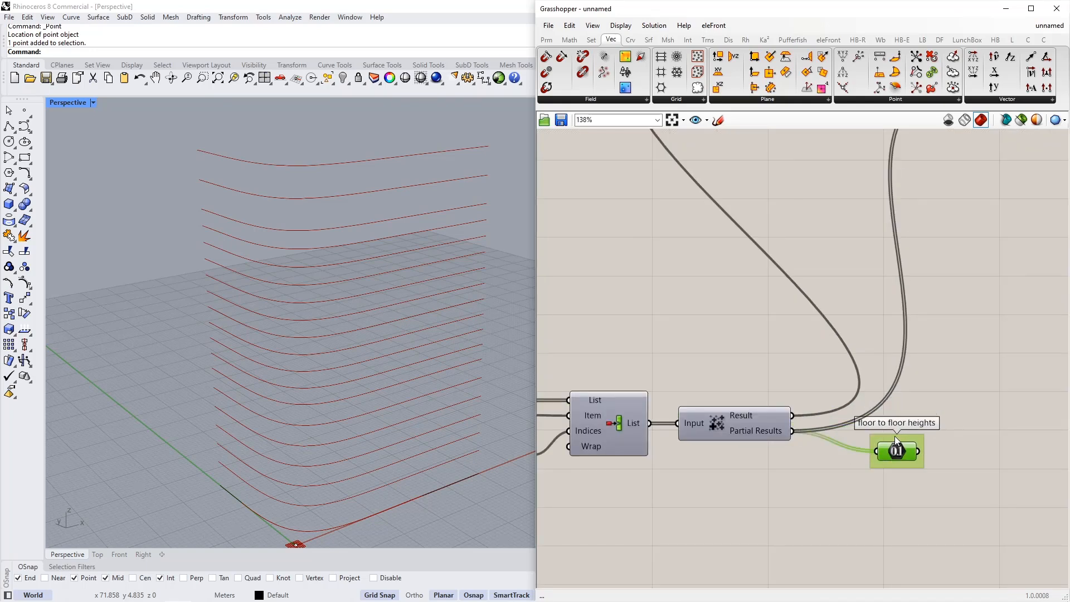
right_click(894, 436)
text(Floor)
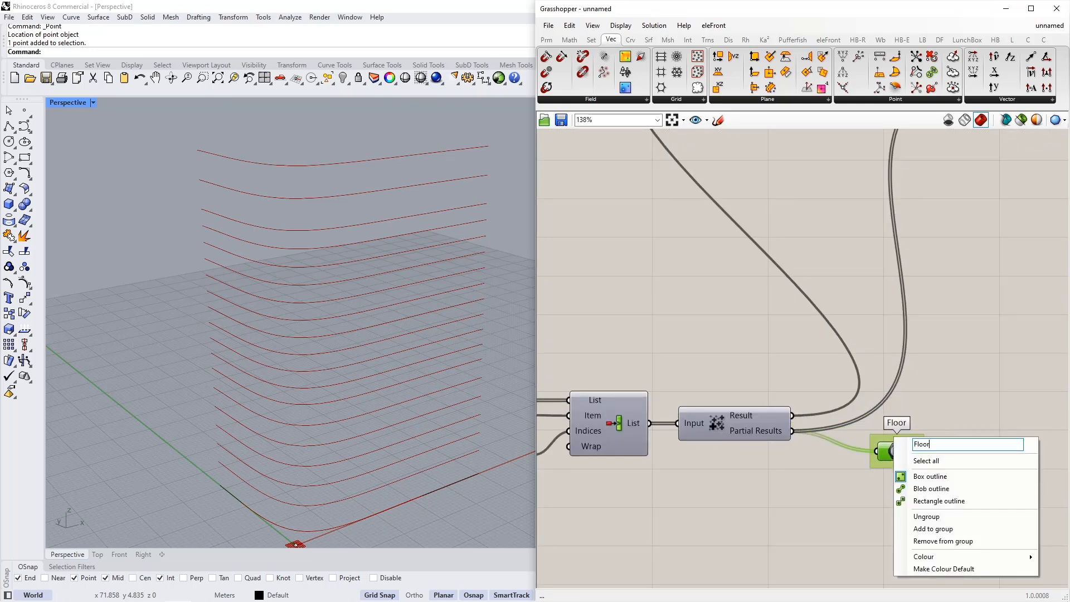
text( outlines)
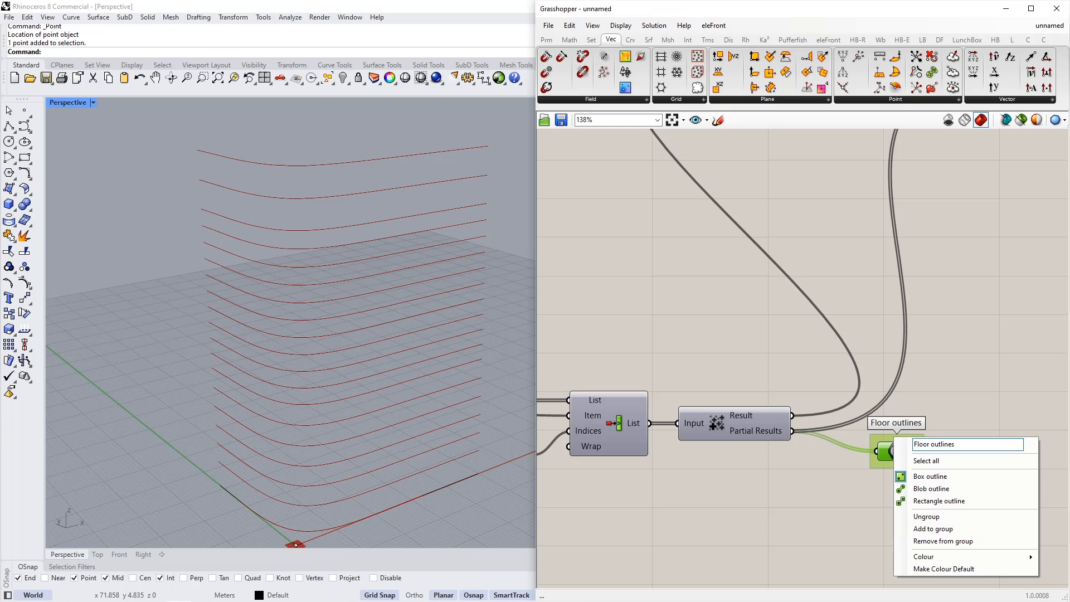
key(BackSpace)
key(BackSpace)
key(BackSpace)
key(BackSpace)
key(BackSpace)
key(BackSpace)
key(BackSpace)
key(BackSpace)
text(Levels (last on)
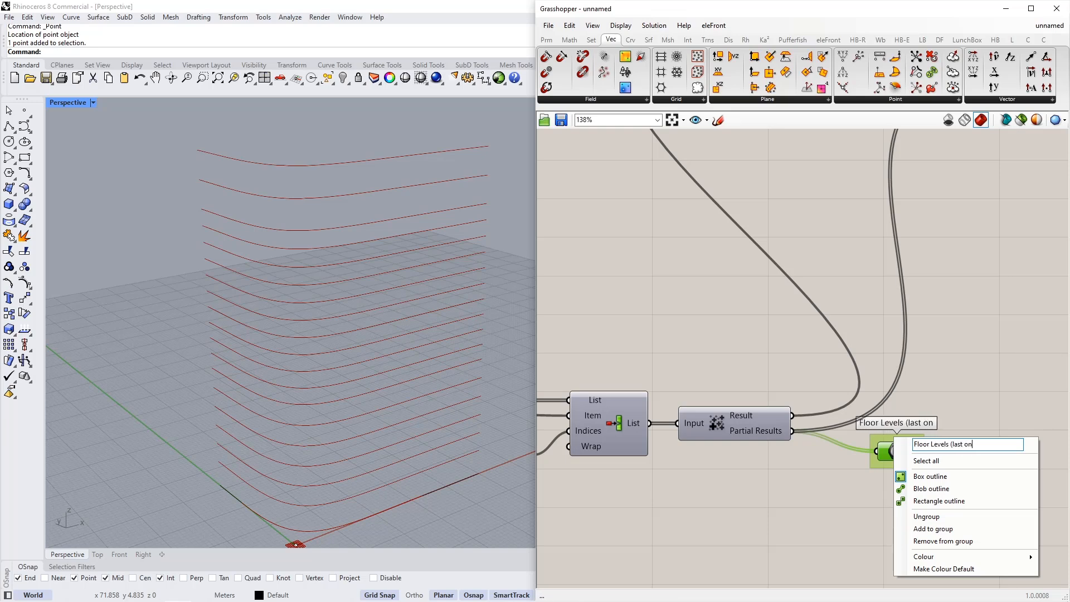
text(e is roof)
text())
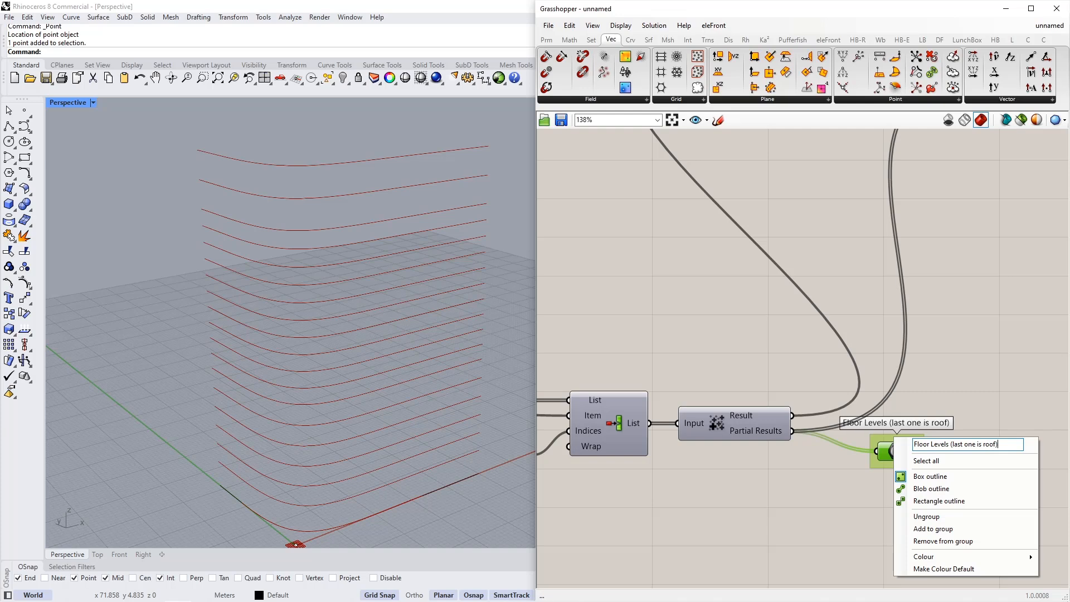
key(Return)
Rewire the Contour component's Offsets to come from the Floor Levels parameter.
right_drag(902, 372, 837, 443)
scroll(837, 443, down, 3)
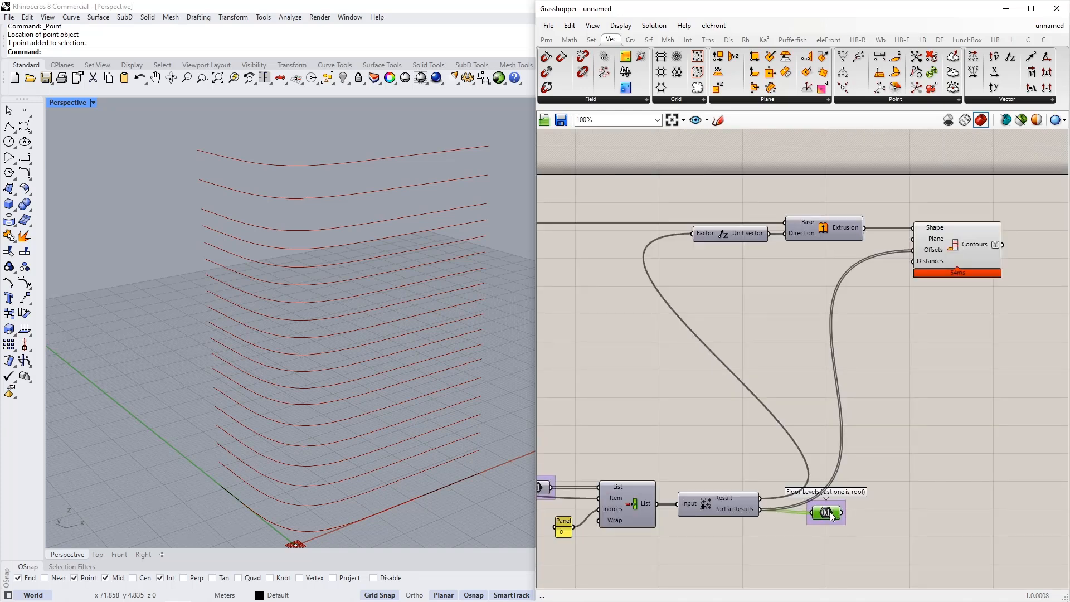
drag(843, 509, 914, 250)
right_drag(971, 248, 882, 253)
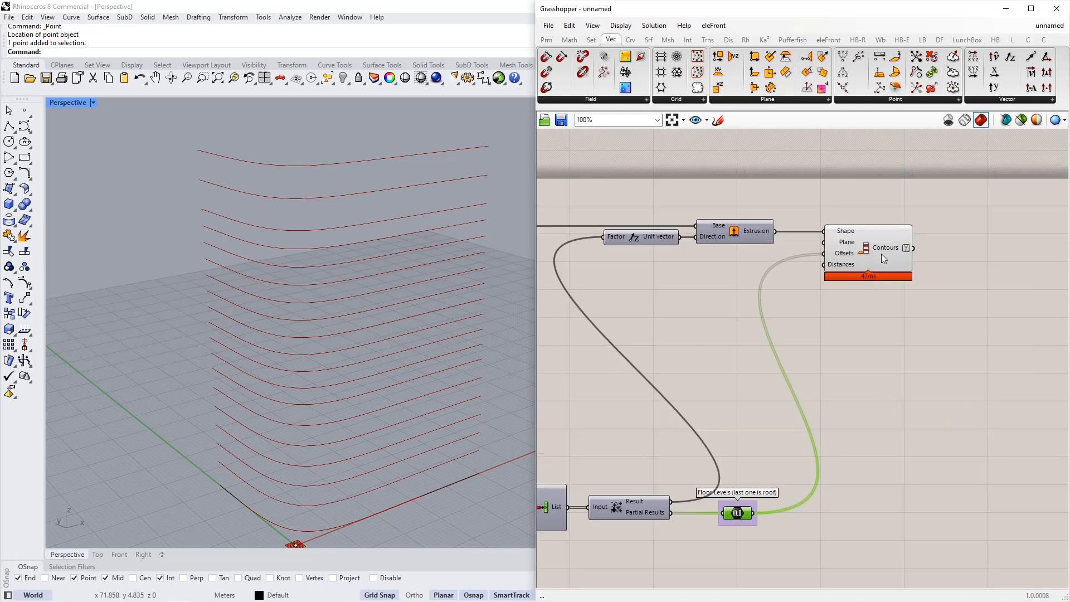
click(892, 312)
Add a Tree Statistics component fed by the Contours output and place it just below the wire.
right_drag(965, 258, 785, 290)
scroll(785, 289, up, 3)
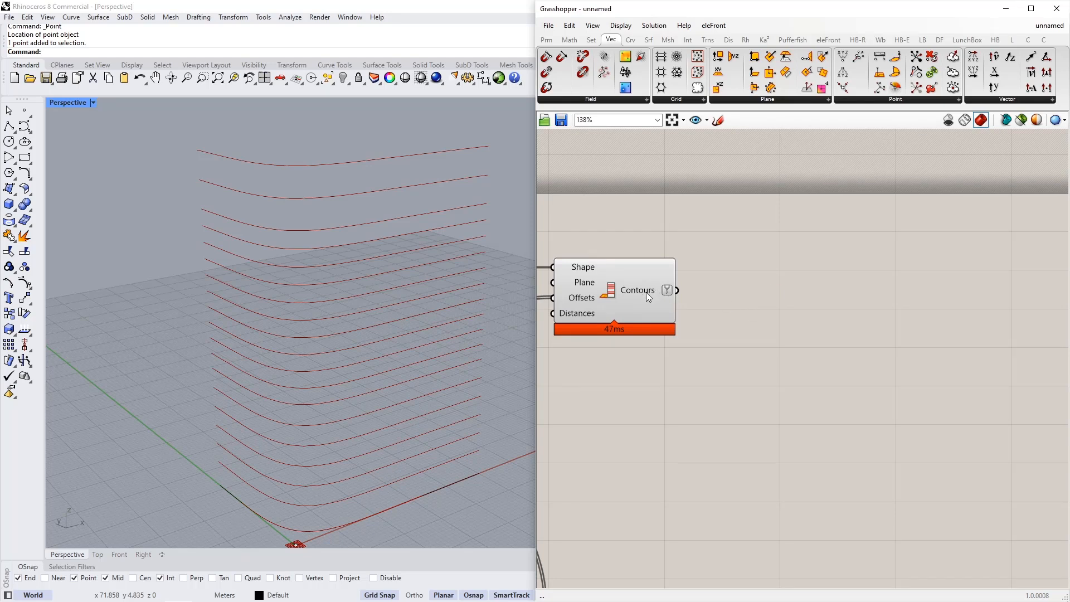
mouse_move(646, 292)
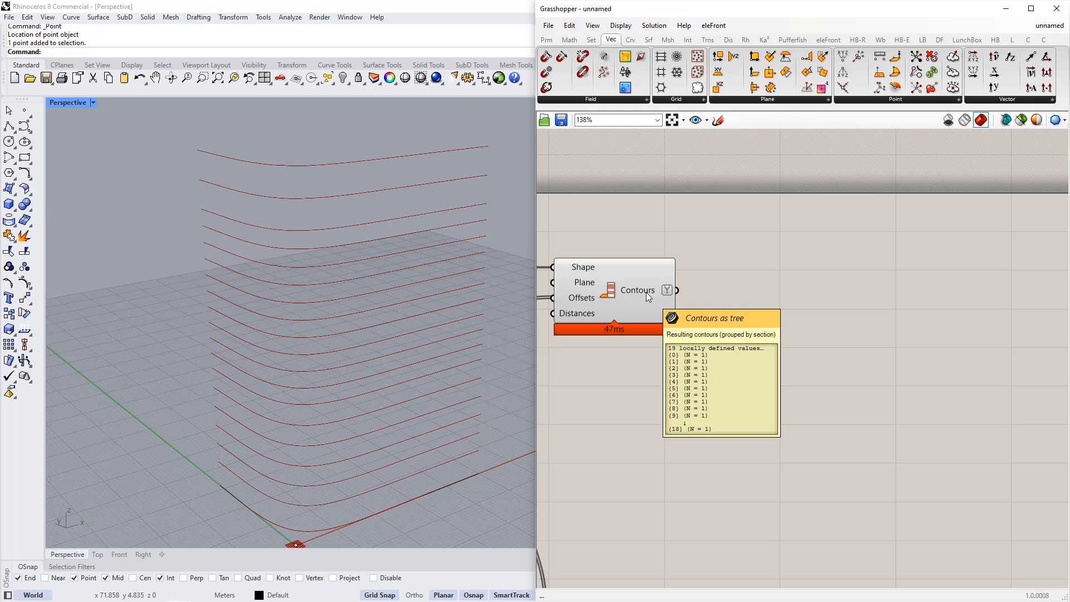
double_click(774, 318)
text(tree)
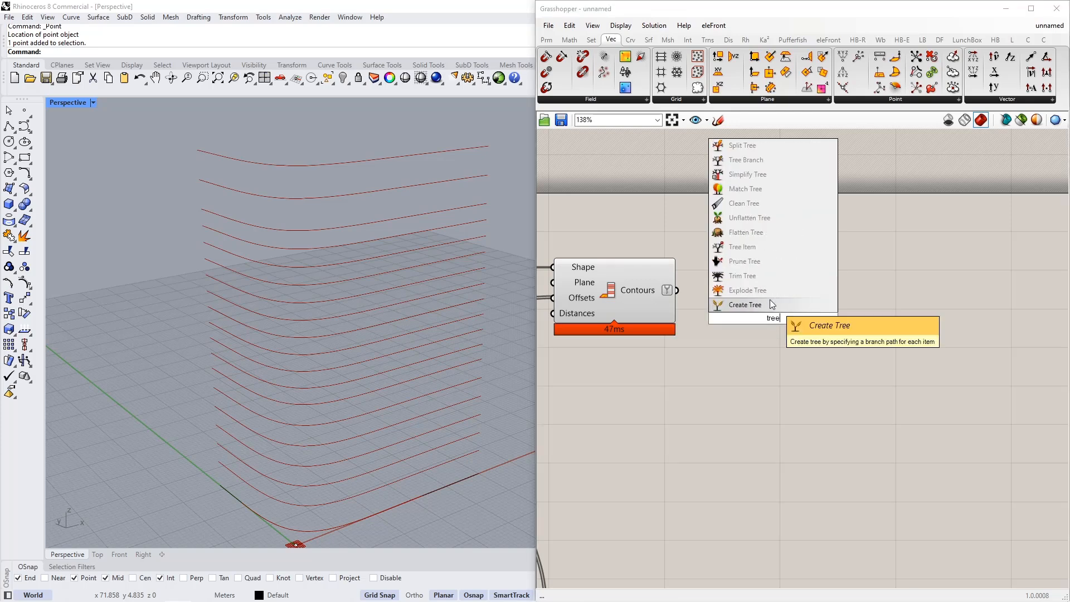
text( s)
click(773, 277)
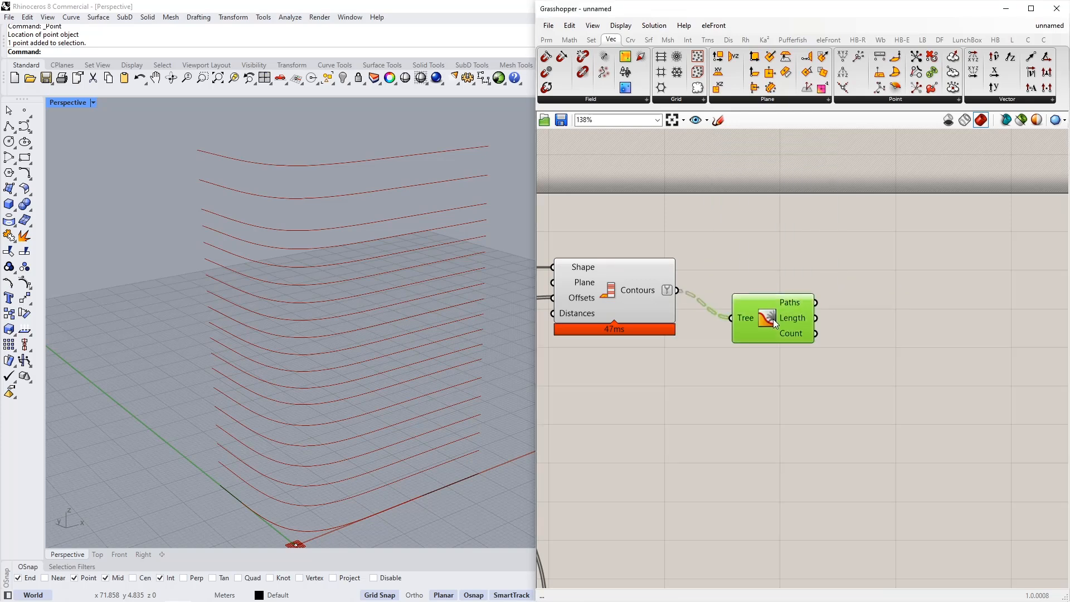
drag(774, 319, 760, 335)
Add a Split Tree component and feed the Contours output into its Data input.
double_click(861, 321)
text(split mask)
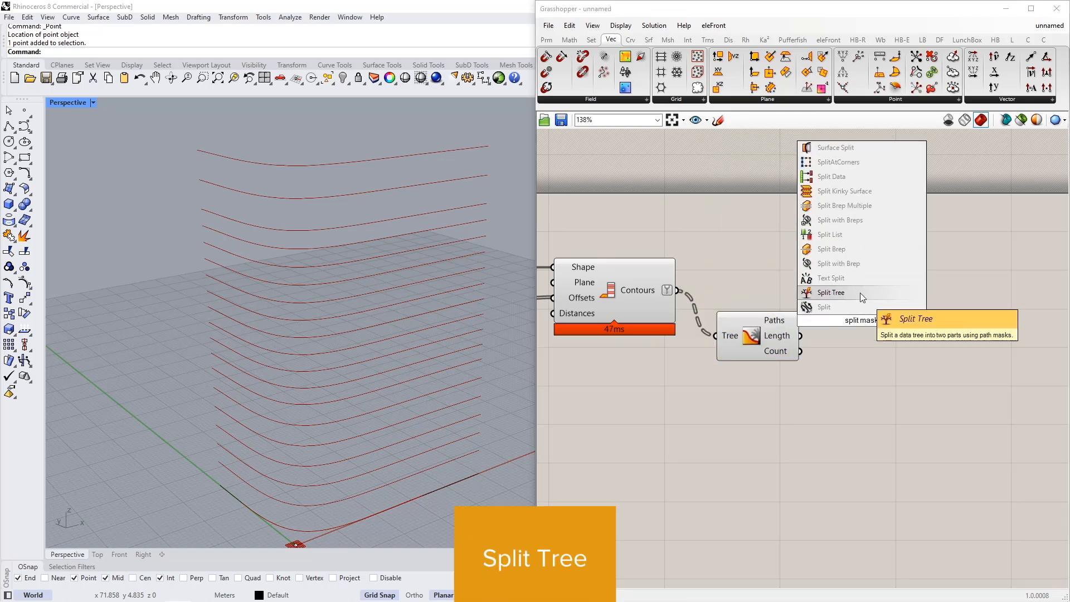
click(860, 293)
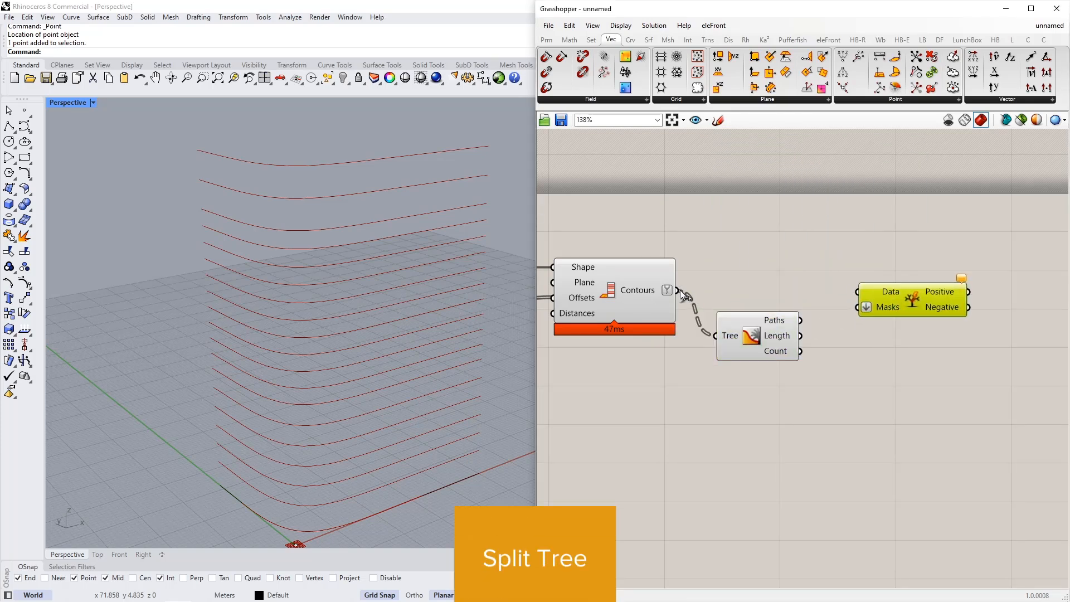
drag(684, 296, 941, 305)
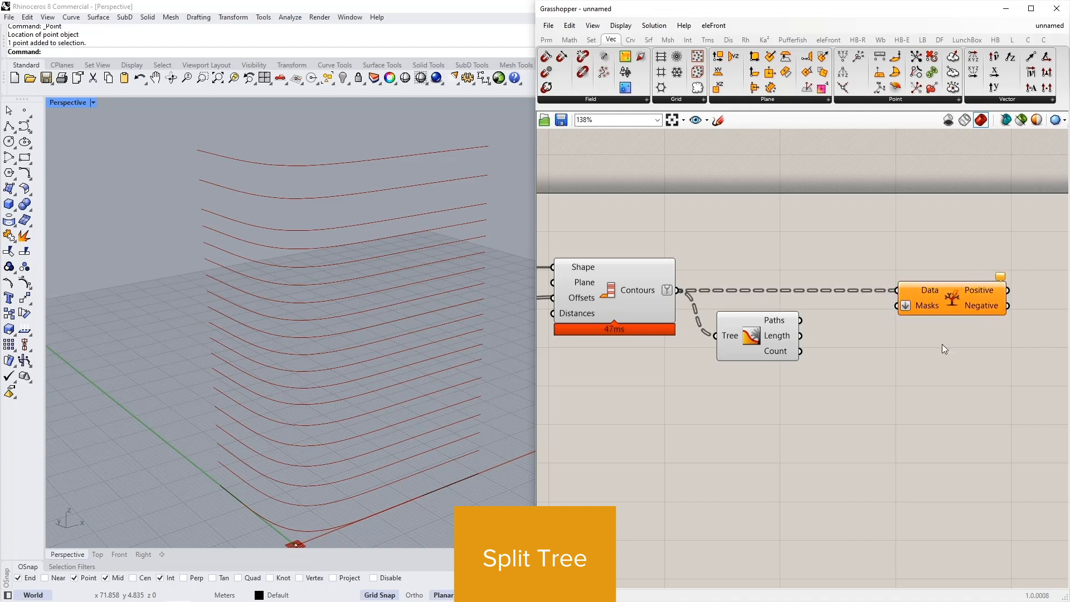
right_drag(969, 337, 931, 338)
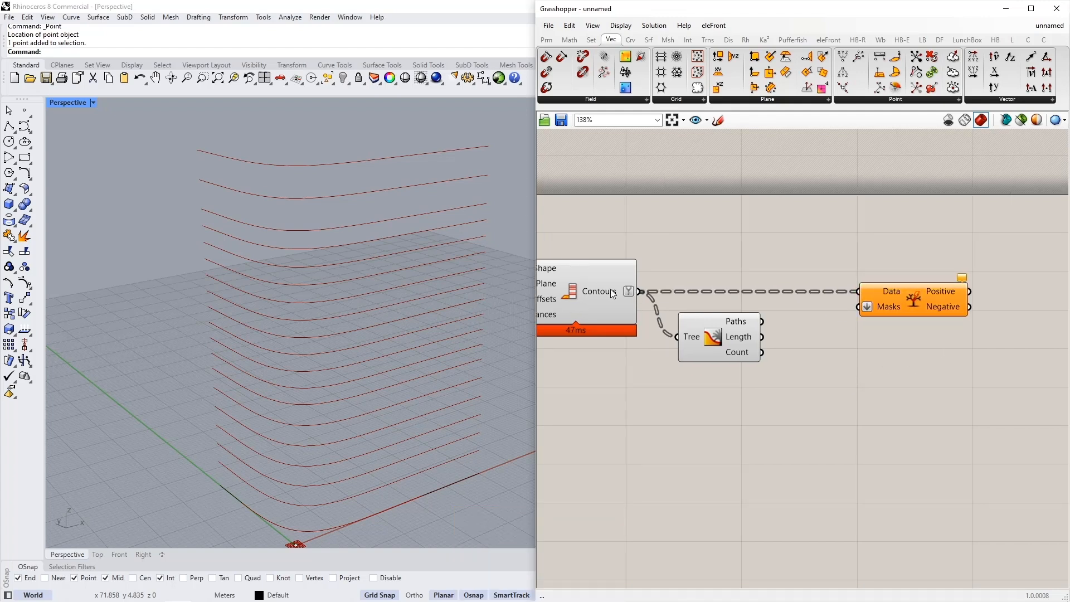
Set the expression x-1 on the Count output of the Tree Statistics component.
mouse_move(602, 288)
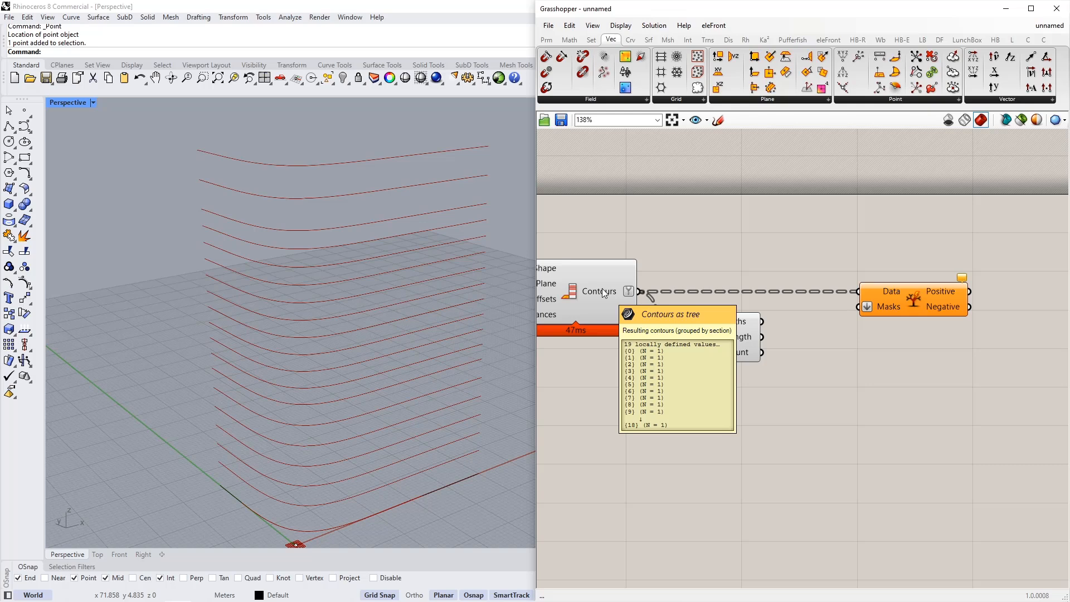
drag(640, 291, 676, 337)
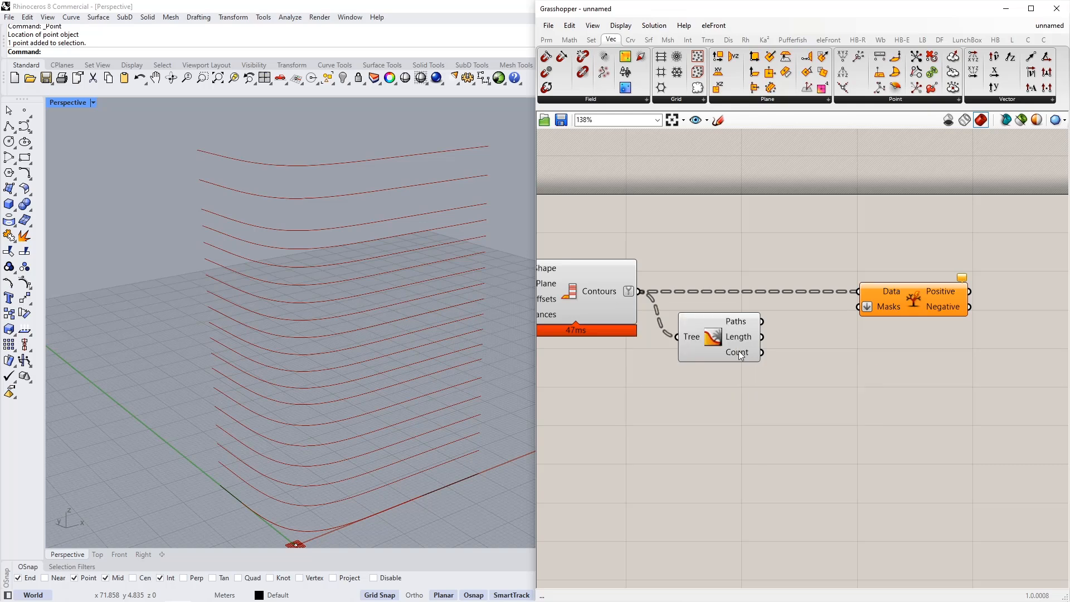
right_click(741, 355)
mouse_move(778, 422)
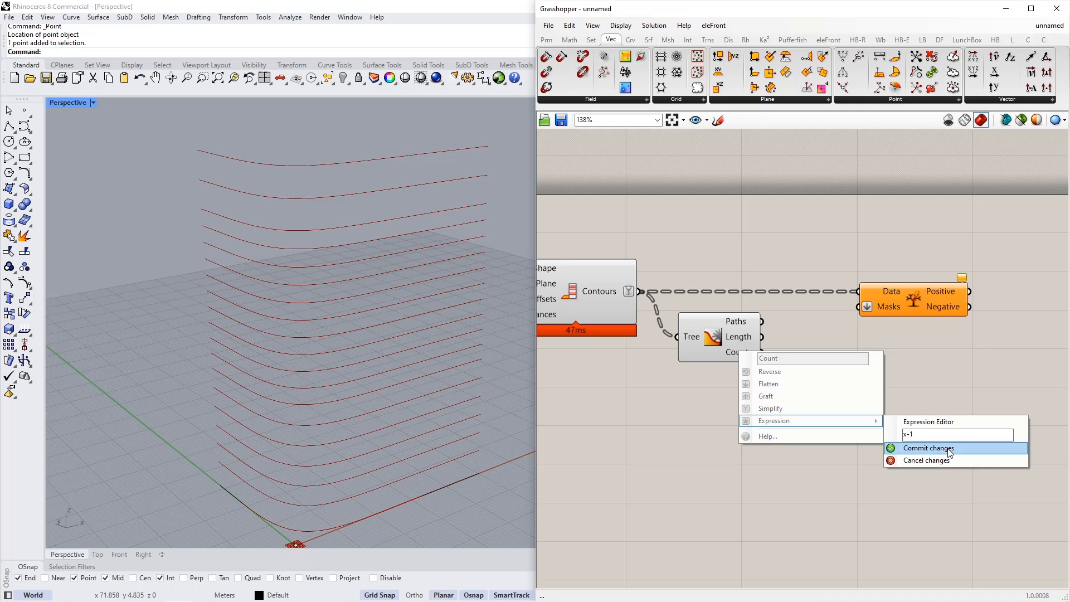
click(920, 447)
Add a Data Path parameter fed by the Count output and connect it to Split Tree's Masks.
double_click(810, 353)
text(path)
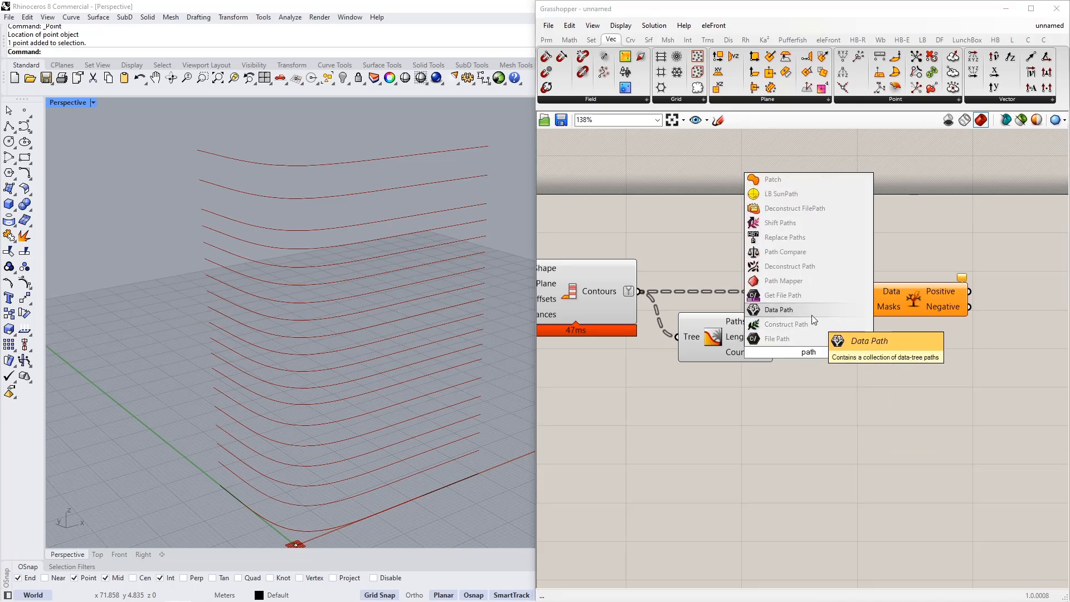
click(812, 315)
drag(775, 353, 859, 307)
right_drag(965, 359, 824, 358)
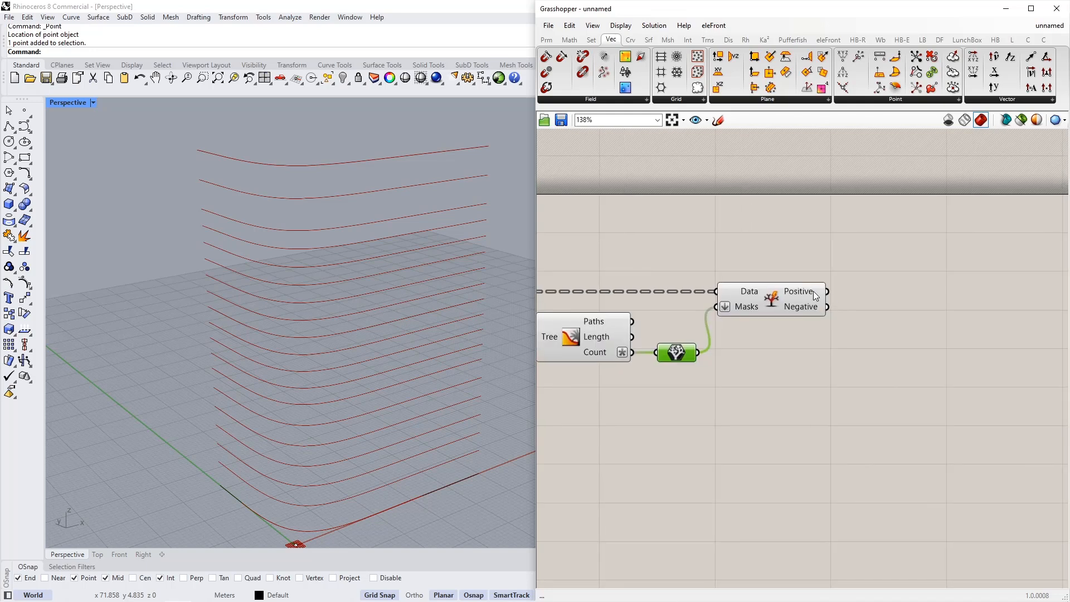
Add a Curve parameter beside the Split Tree component and feed it from the Positive output.
double_click(886, 271)
text(c)
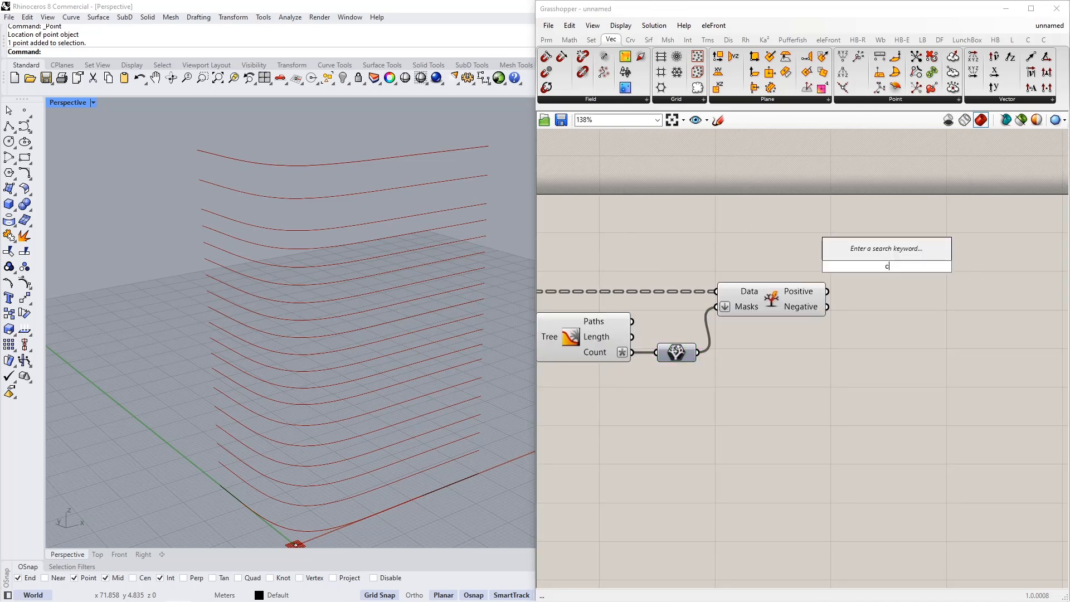
text(urve)
click(880, 256)
drag(827, 291, 866, 267)
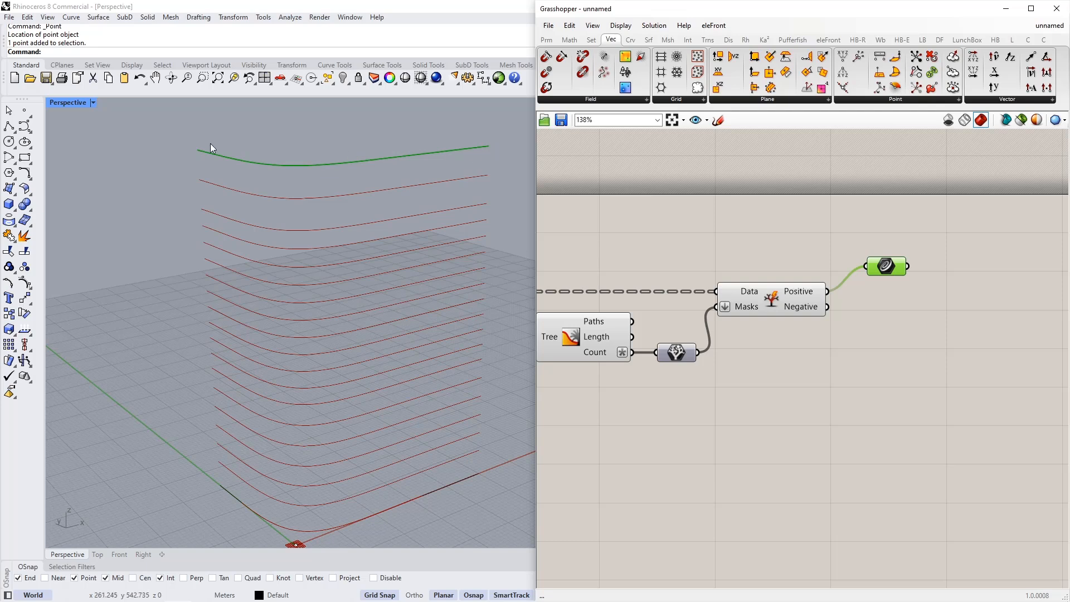
Group the new Curve parameter and name the group "roof".
drag(852, 223, 959, 315)
key(ctrl+g)
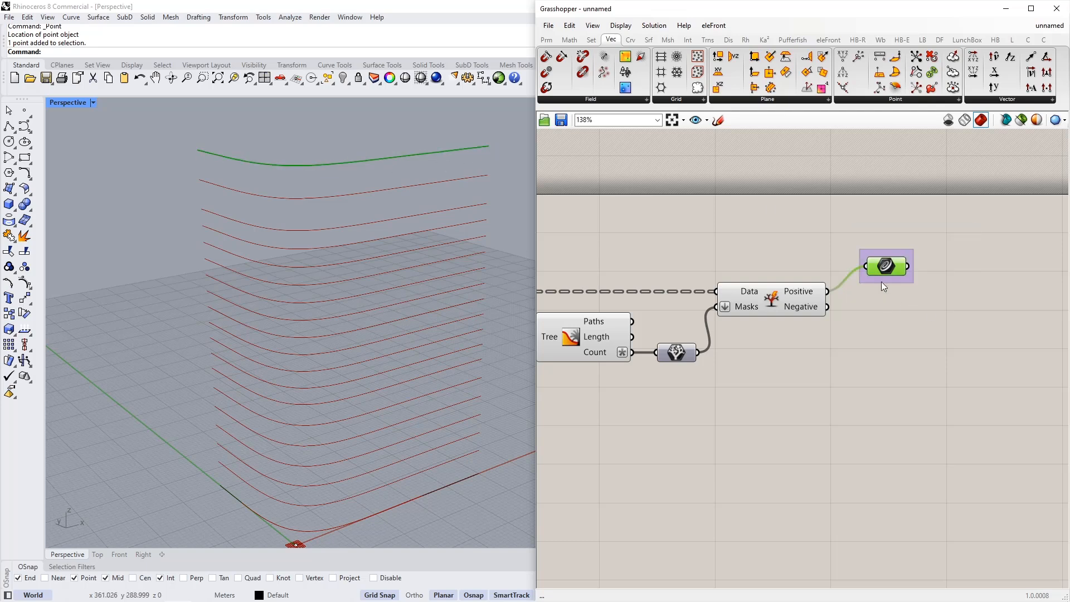
right_click(882, 249)
text(roof)
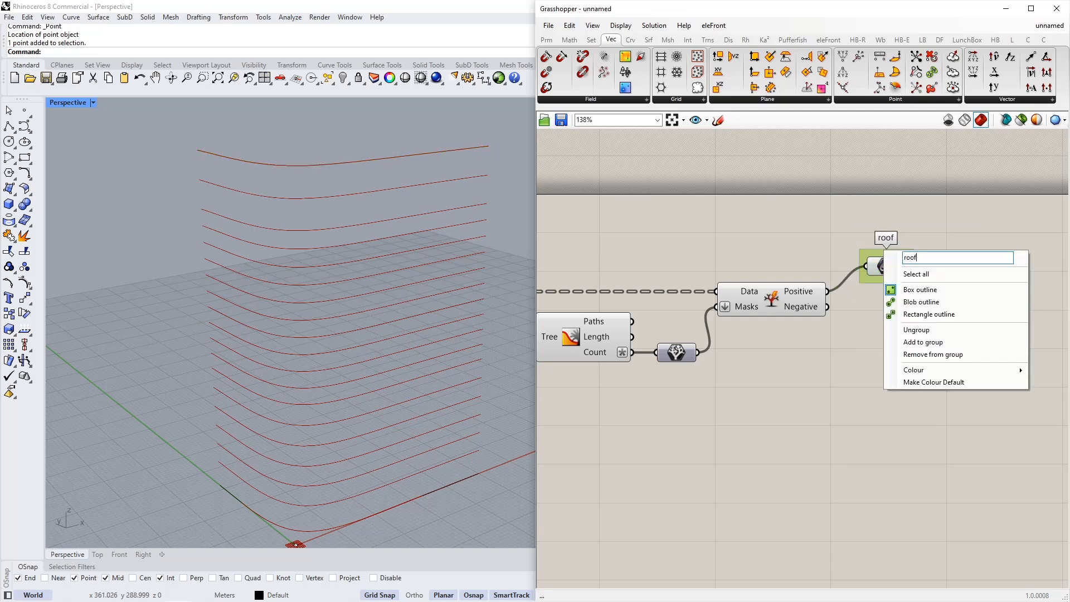
Duplicate the roof group below, connect its Curve parameter to Split Tree's Negative output, and name the copy "Floor outline".
drag(812, 224, 952, 317)
alt+drag(887, 268, 892, 318)
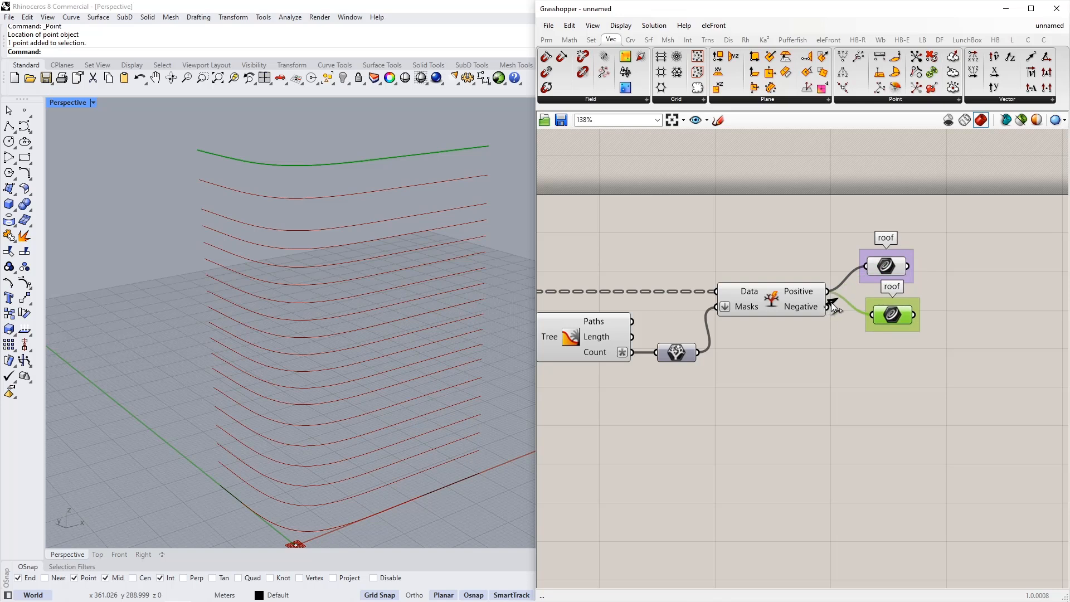
drag(827, 307, 886, 336)
right_click(887, 339)
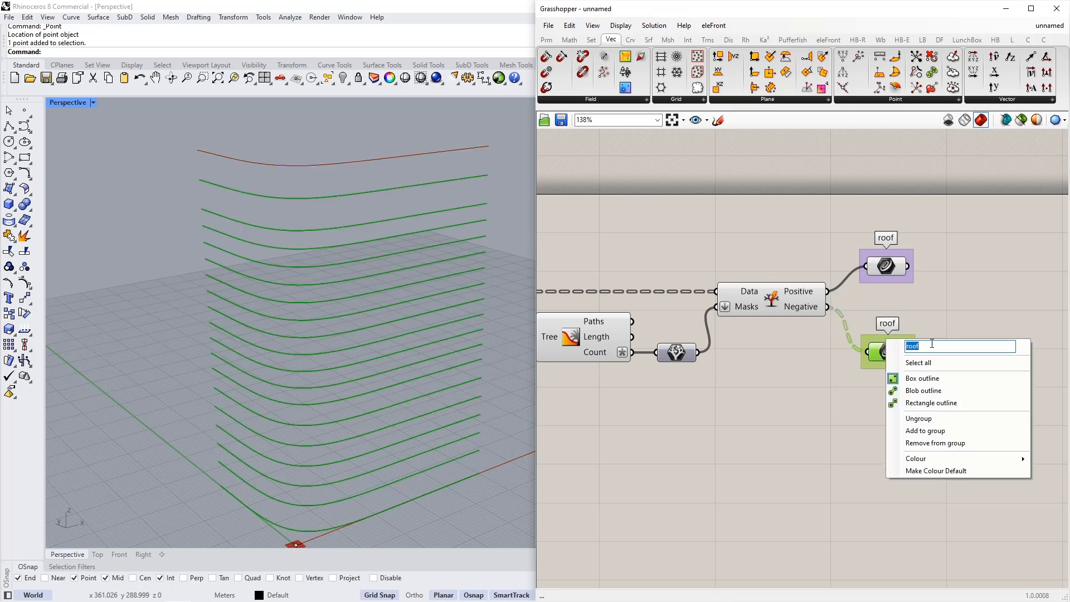
text(floor outlines)
key(Return)
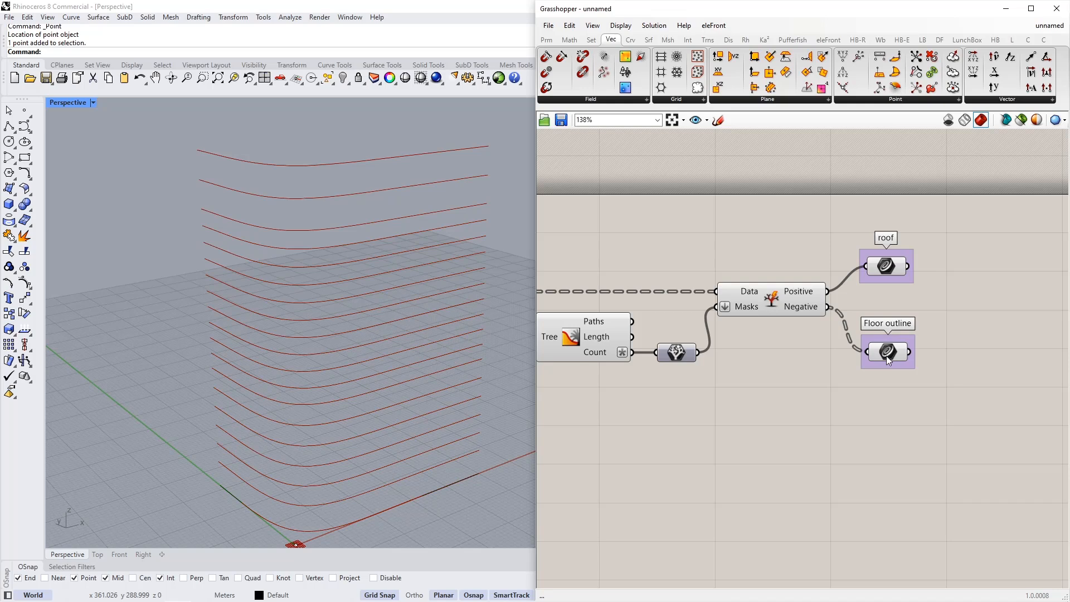
Raise the starting point vertically in the Rhino viewport to test the floor contours, and undo the move.
scroll(886, 355, down, 5)
click(875, 378)
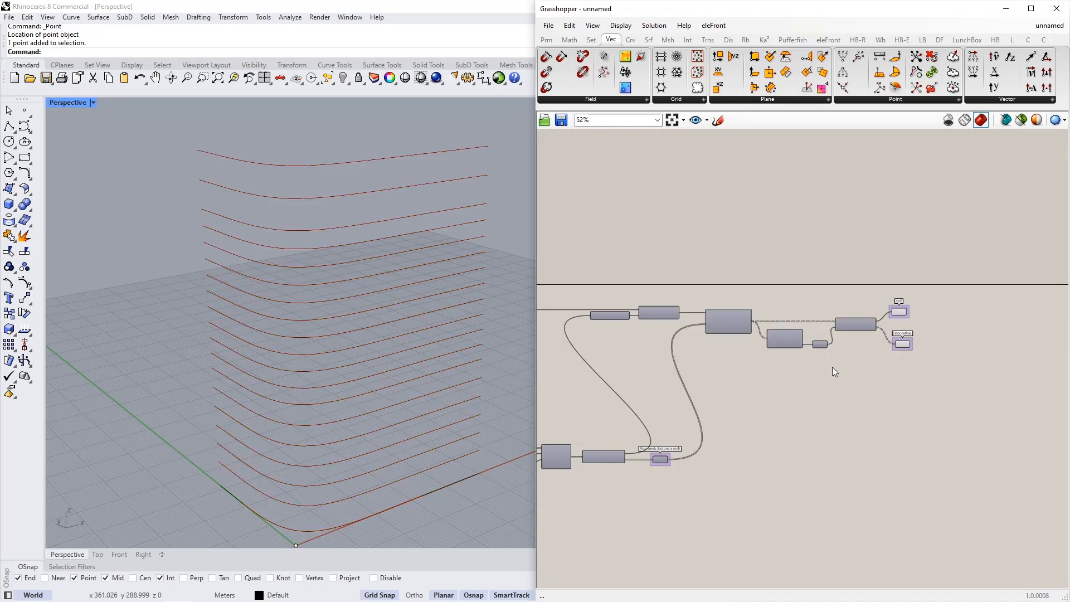
scroll(682, 406, up, 5)
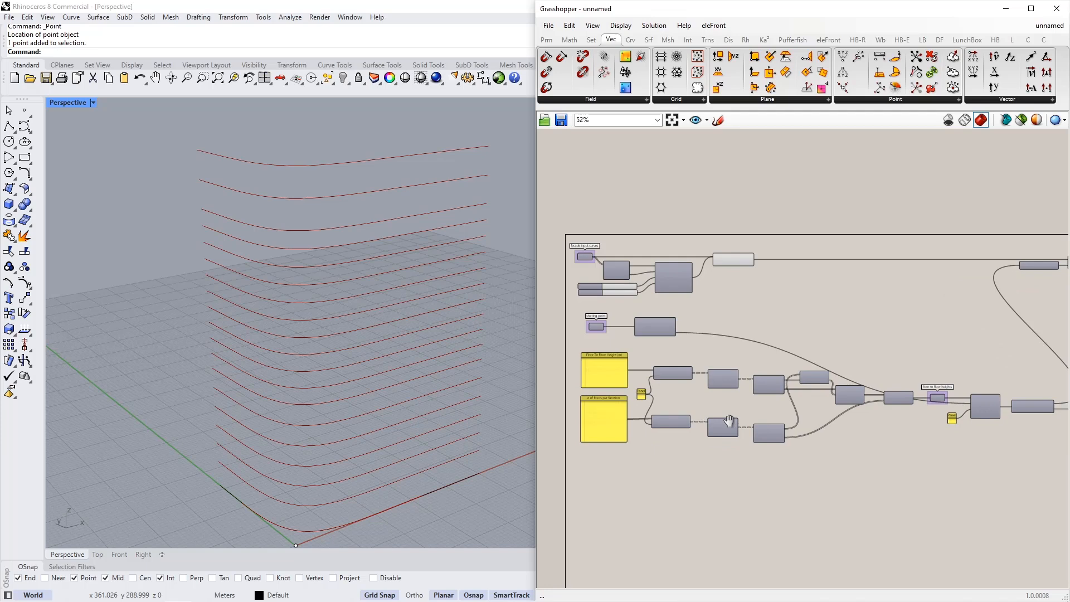
scroll(616, 375, up, 3)
scroll(466, 454, down, 2)
click(271, 503)
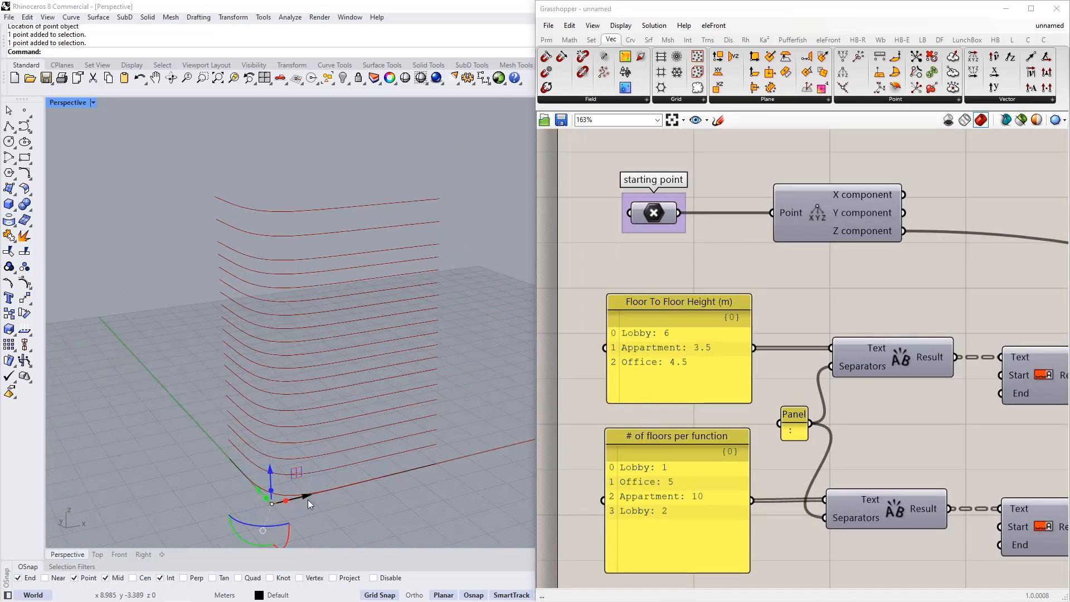
drag(271, 470, 271, 411)
click(382, 519)
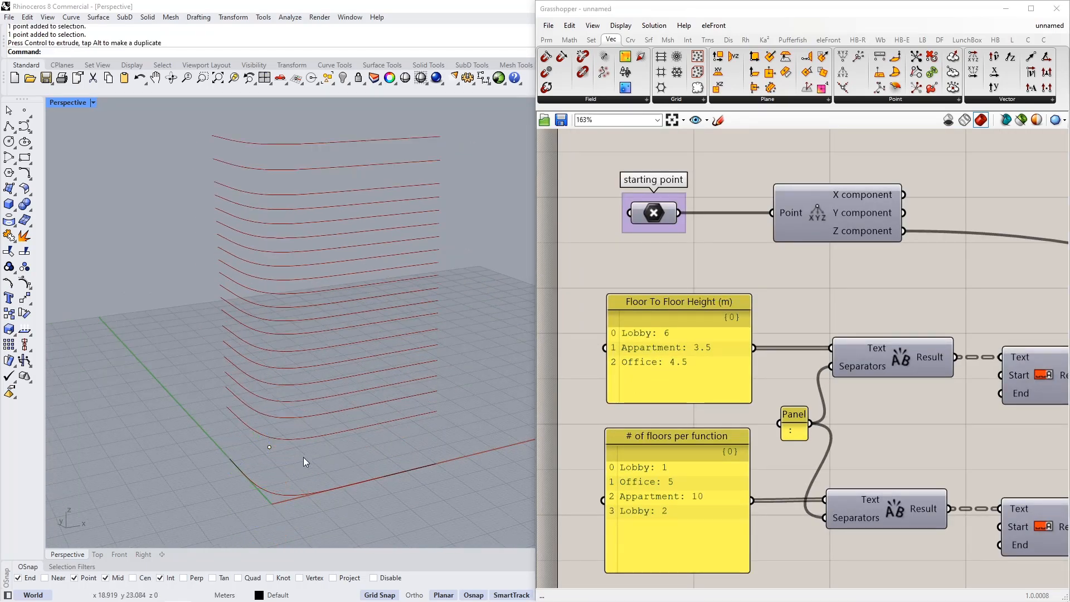
right_drag(303, 457, 289, 402)
right_drag(322, 330, 337, 404)
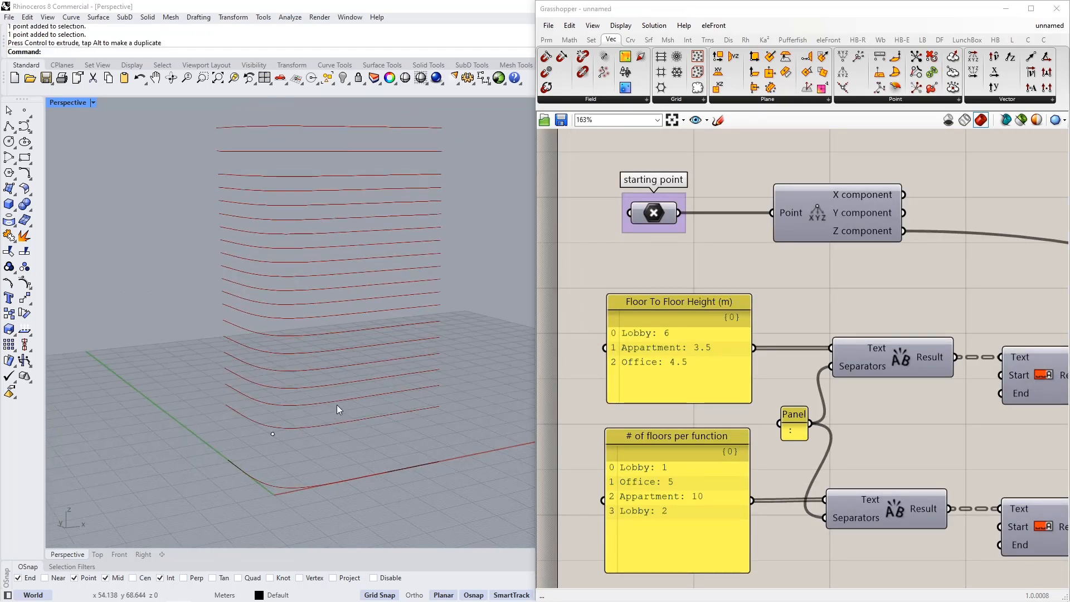
key(ctrl+z)
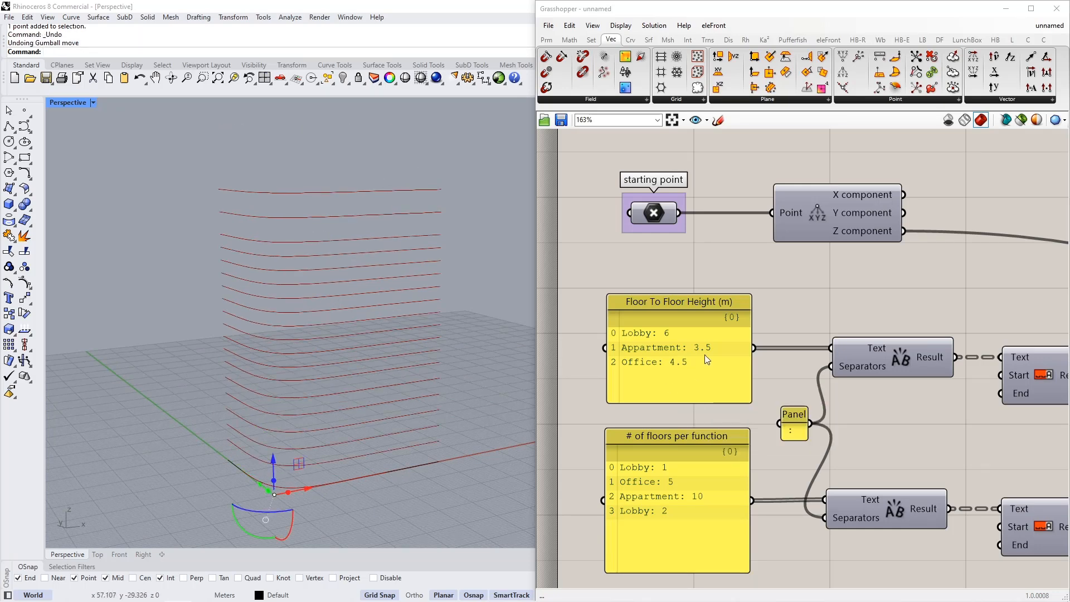
Edit the floors-per-function panel to read Lobby: 2, Office: 5, Lobby:2, Appartment: 10, Lobby: 1.
right_drag(688, 381, 703, 363)
double_click(708, 474)
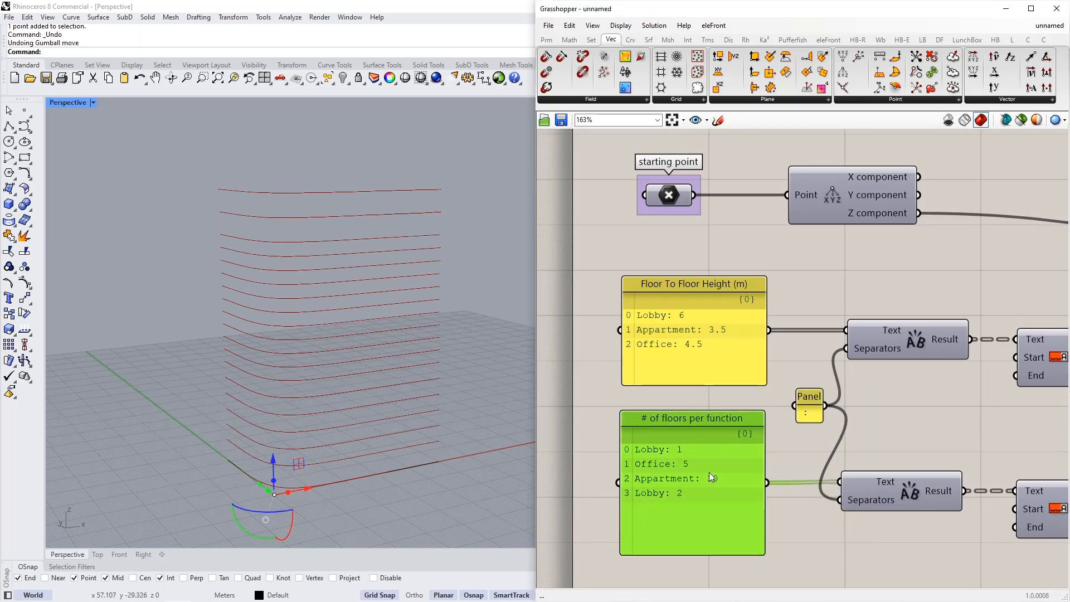
click(703, 430)
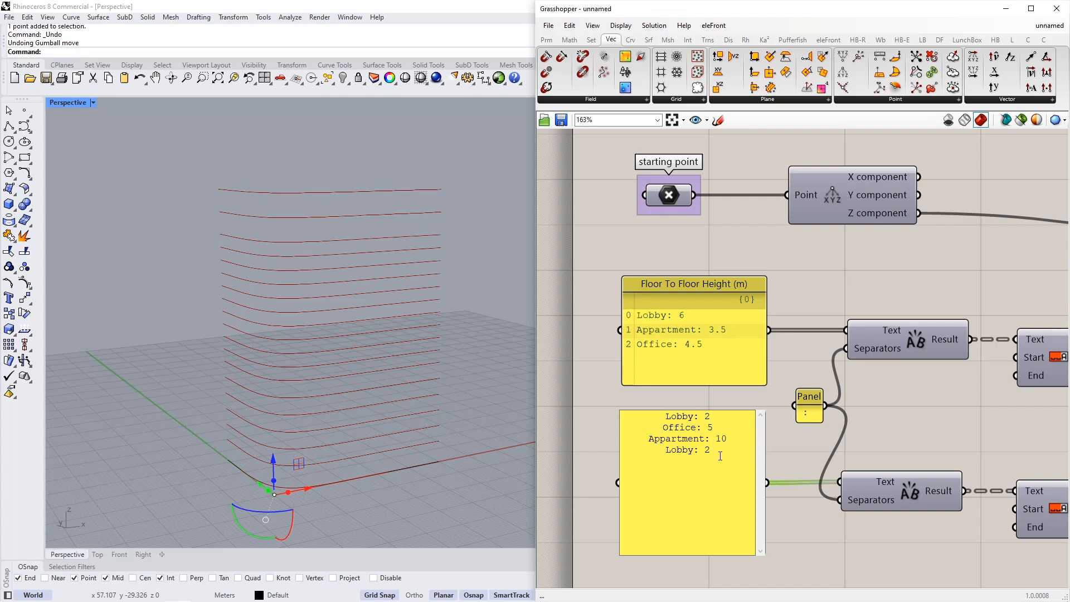
key(Return)
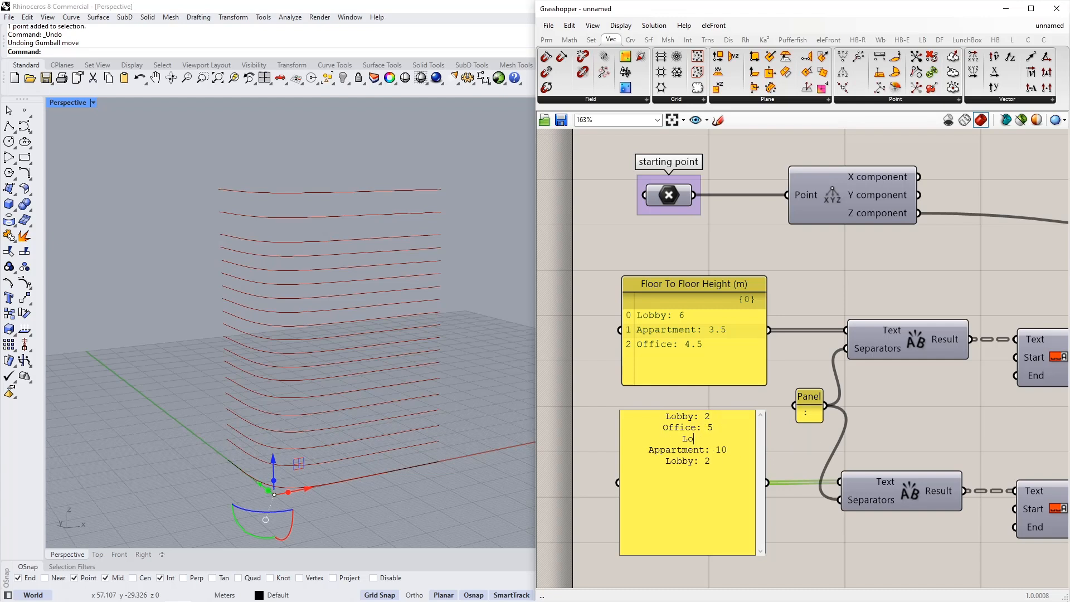
text(Lobby:2)
click(811, 449)
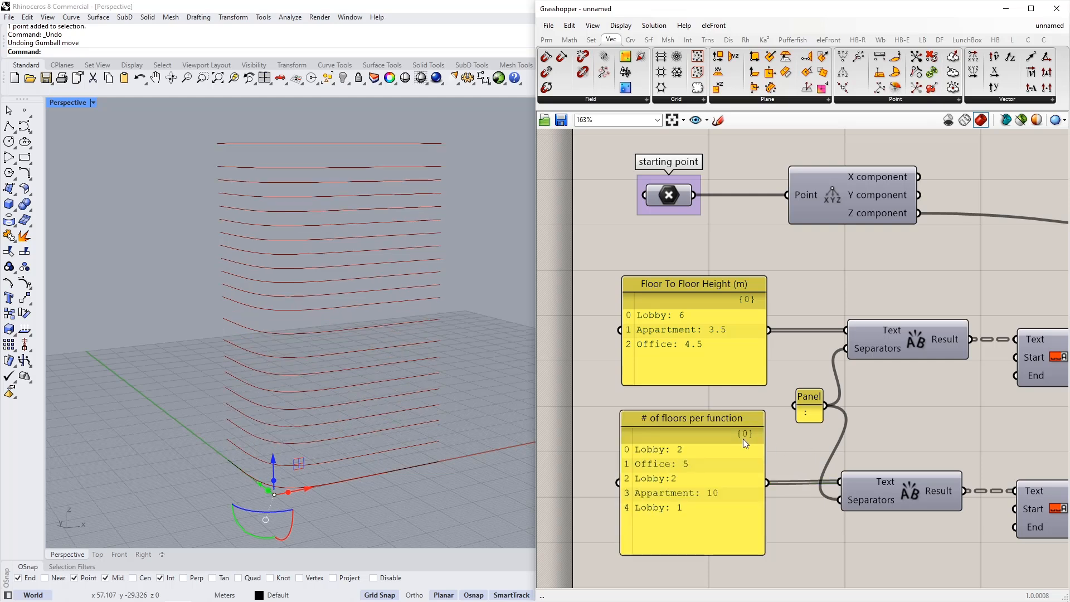
click(480, 394)
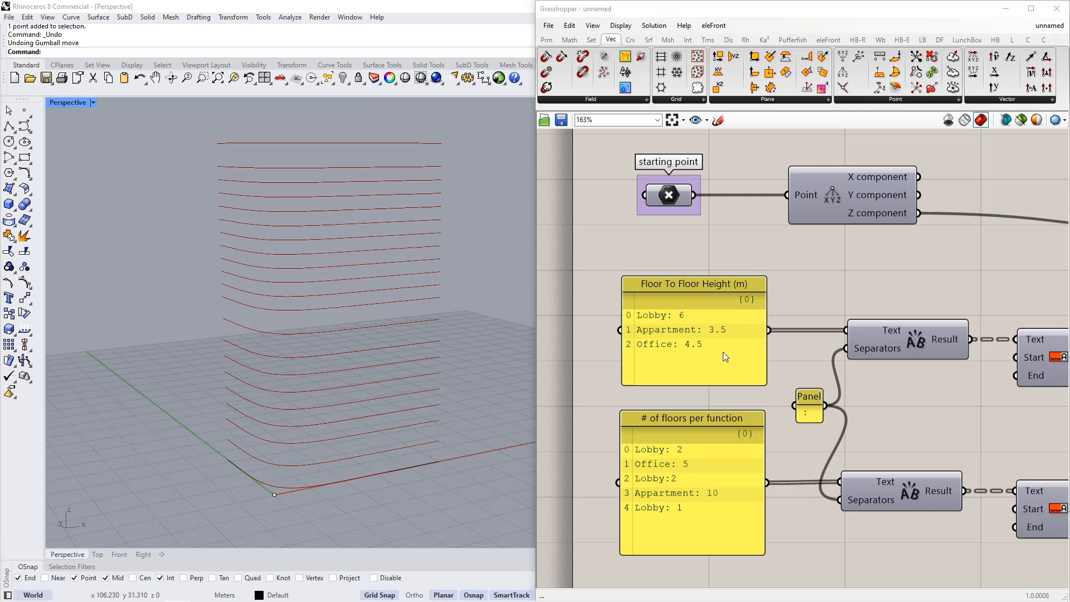
Set the Office value in the Floor To Floor Height panel to 8 and check the contour spacing.
double_click(713, 346)
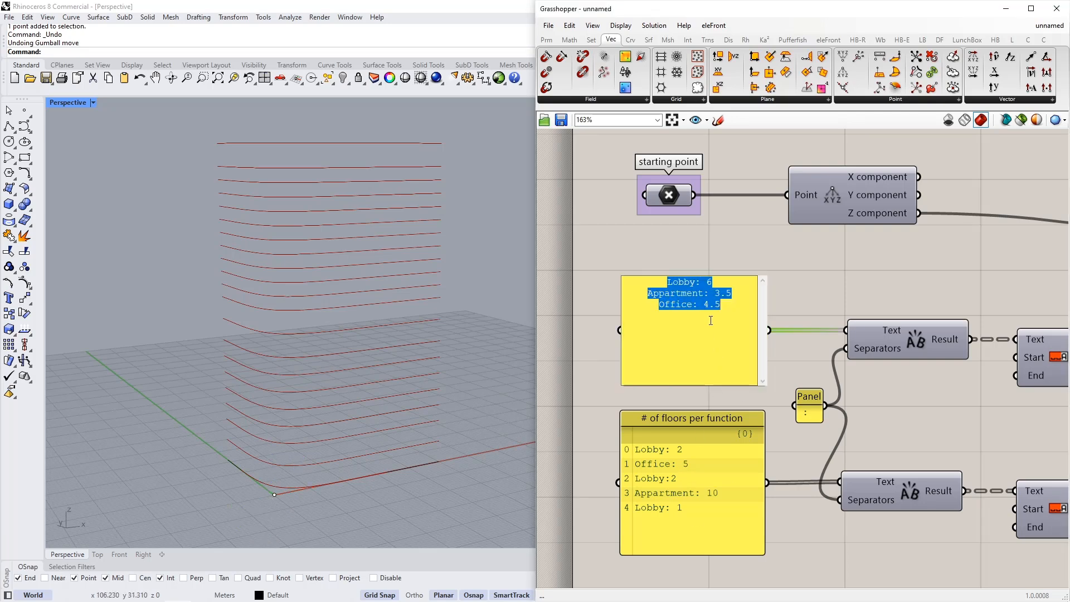
drag(703, 305, 729, 308)
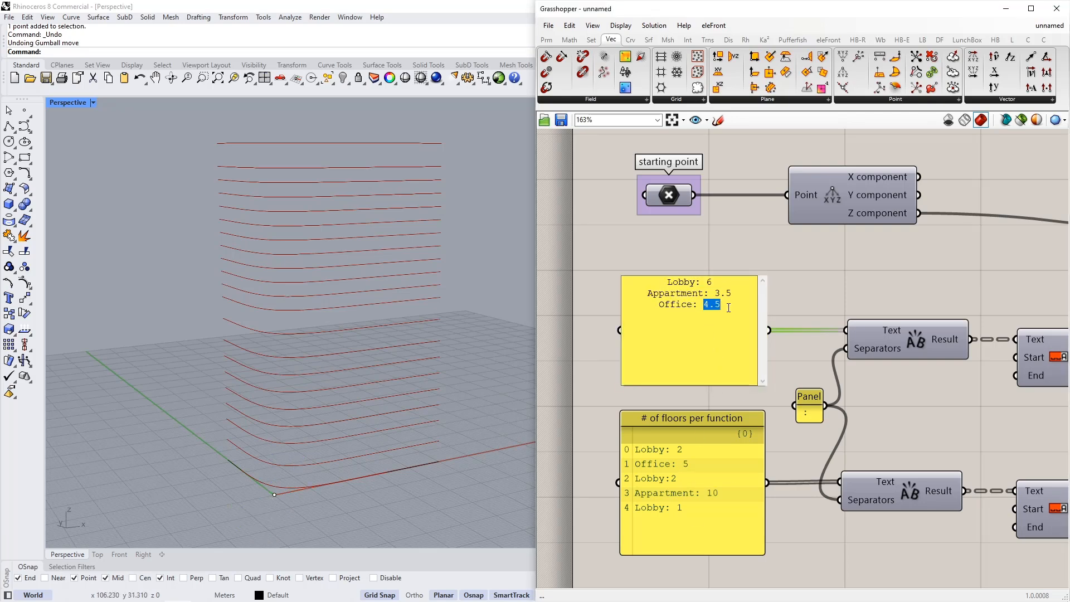
text(8)
click(791, 283)
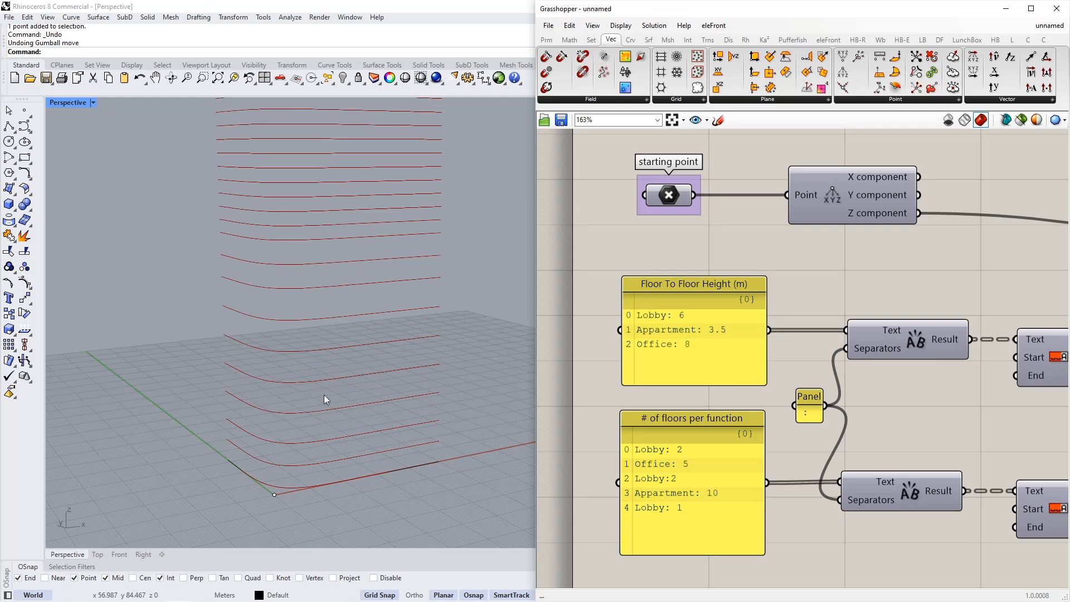
scroll(323, 396, down, 2)
Set the Office floor-to-floor height back to 4.5.
double_click(723, 345)
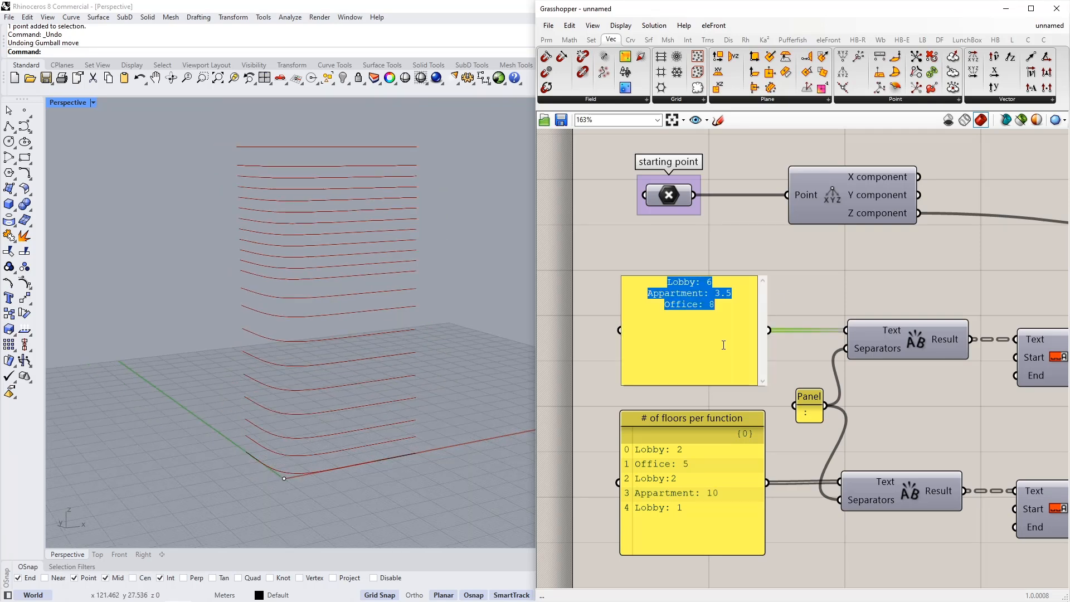
double_click(713, 304)
text(4.5)
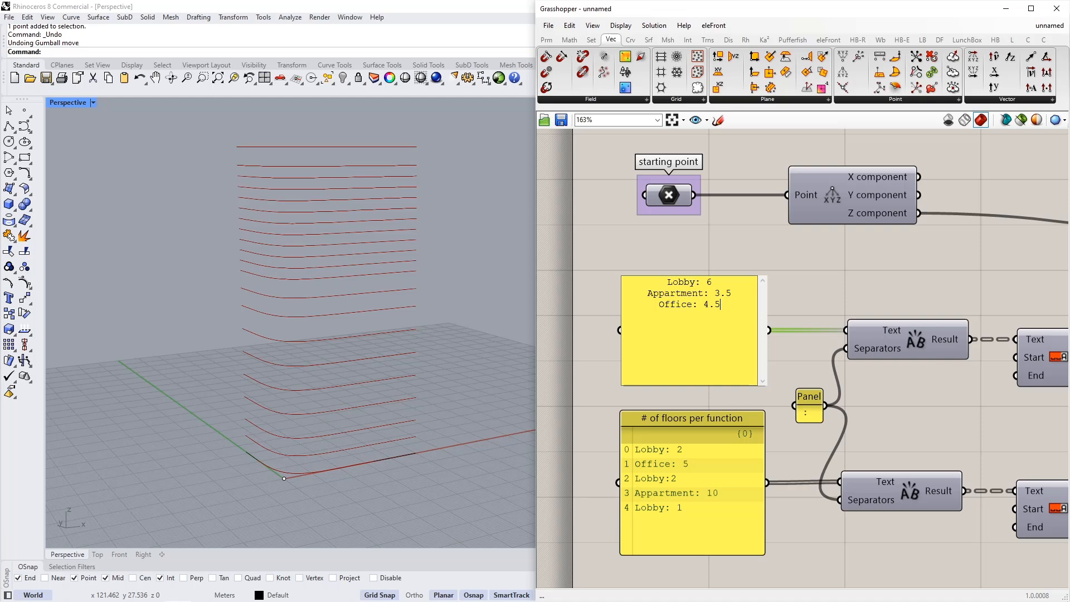
click(794, 289)
scroll(770, 401, down, 2)
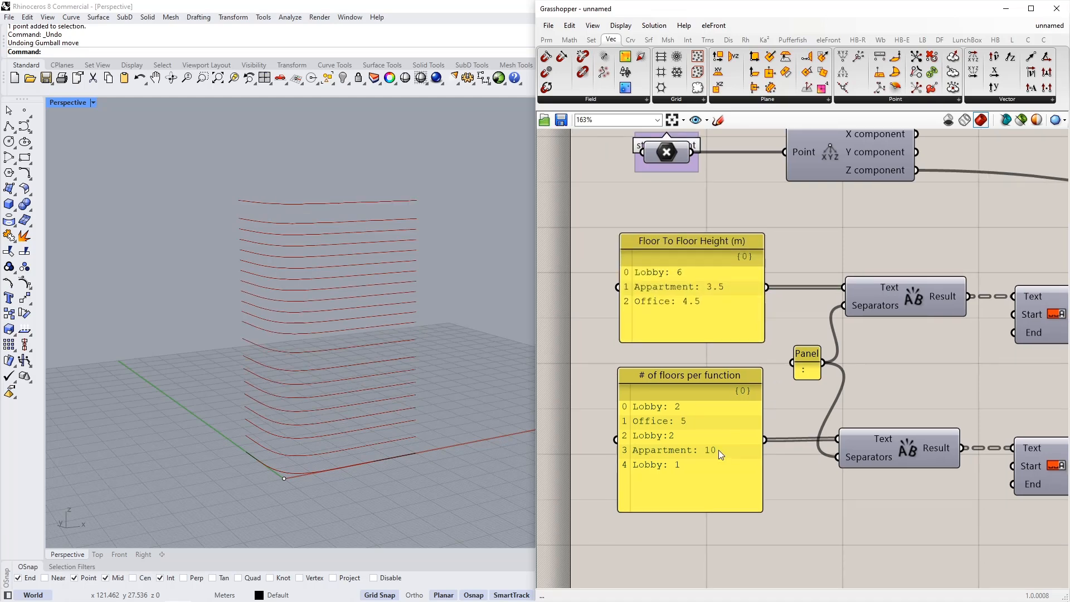
scroll(853, 410, down, 3)
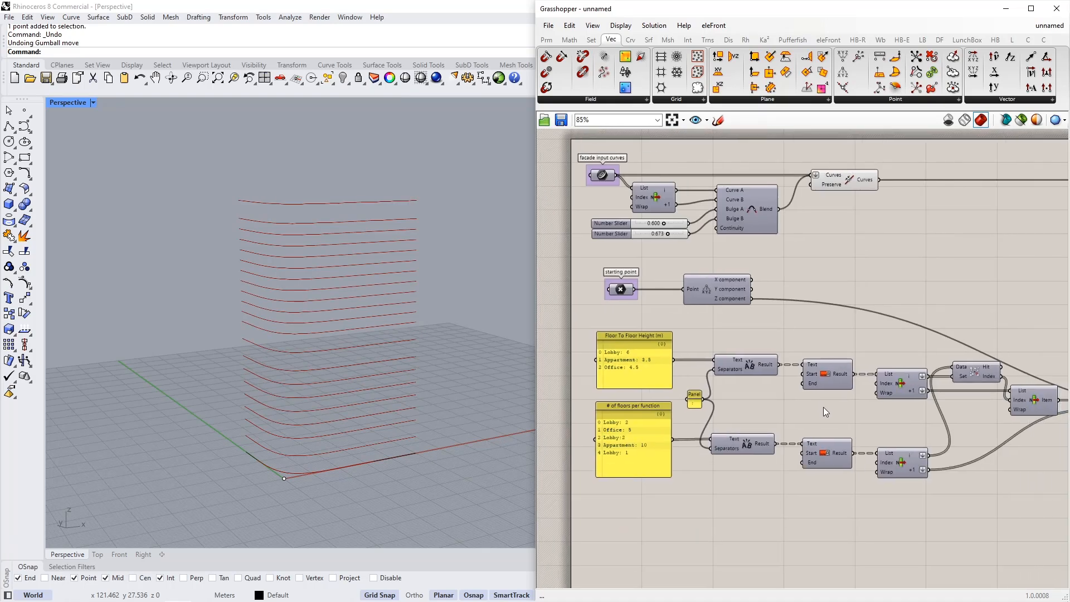
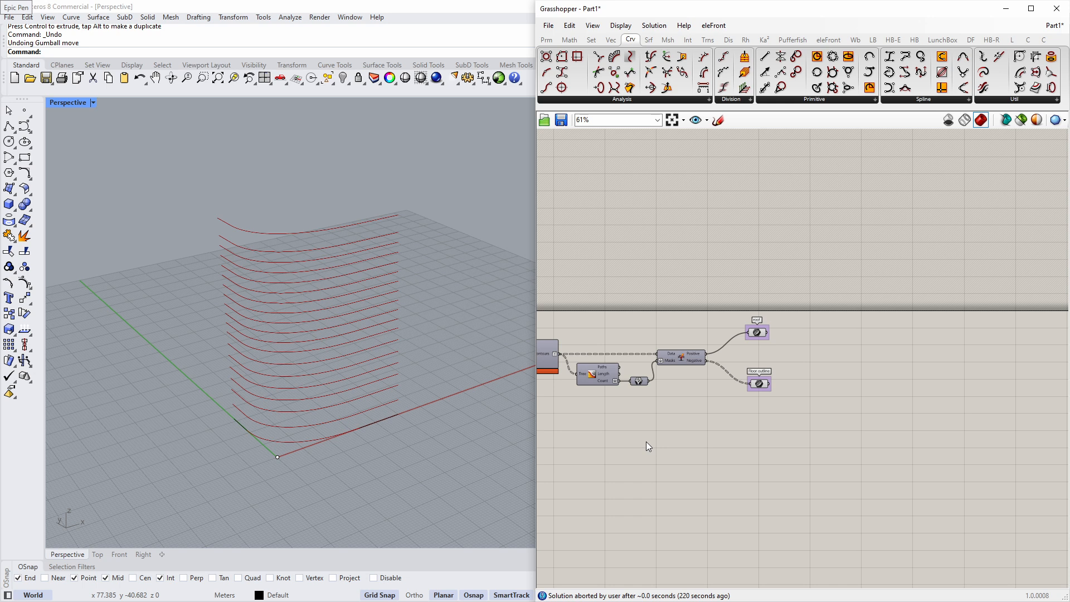
scroll(321, 366, up, 4)
right_drag(302, 346, 314, 350)
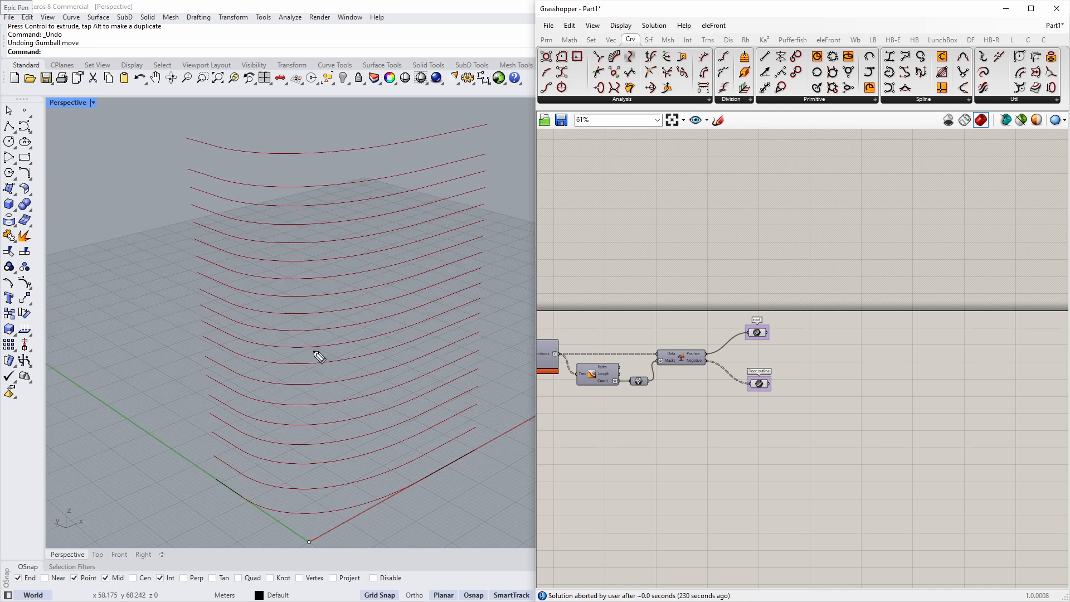
click(216, 478)
click(256, 502)
click(314, 514)
click(381, 498)
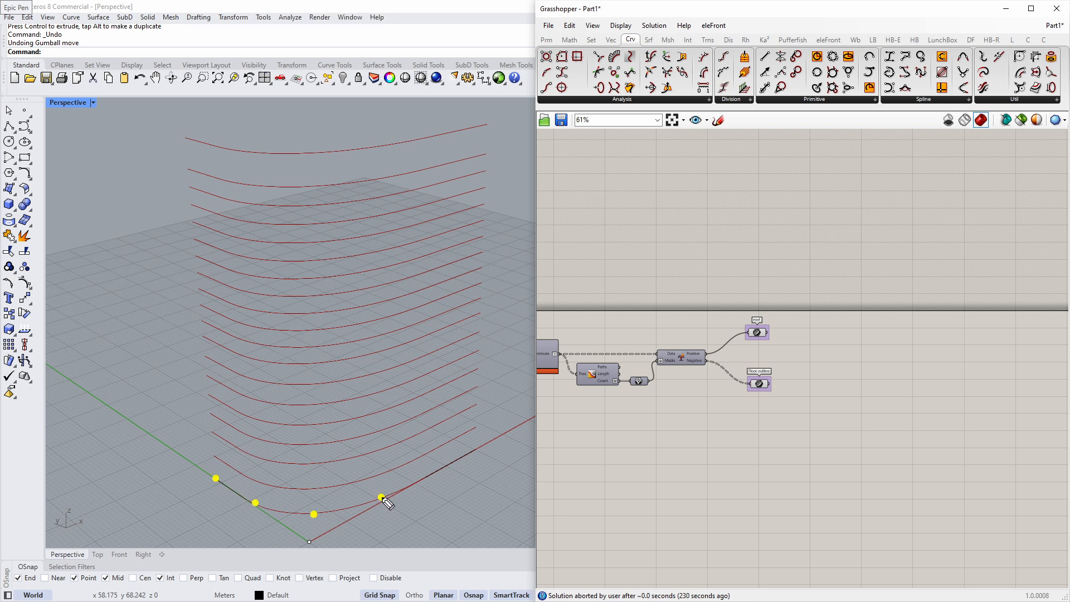
click(451, 461)
click(224, 461)
click(264, 483)
click(322, 487)
click(385, 473)
click(455, 438)
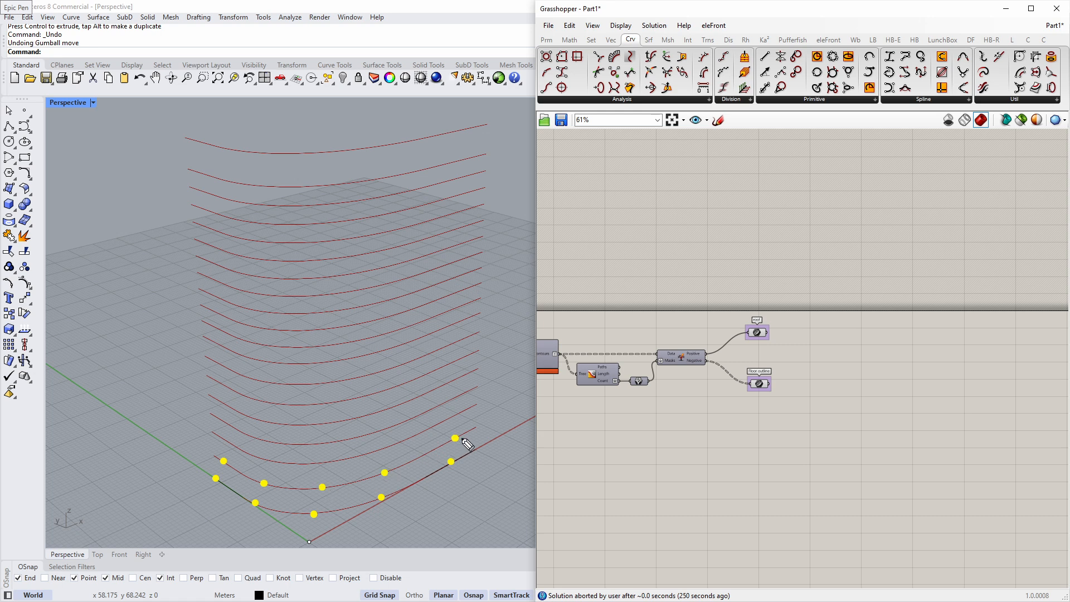
click(236, 446)
click(275, 462)
click(330, 460)
click(392, 444)
click(458, 413)
click(210, 414)
click(285, 443)
click(340, 439)
click(394, 423)
click(465, 390)
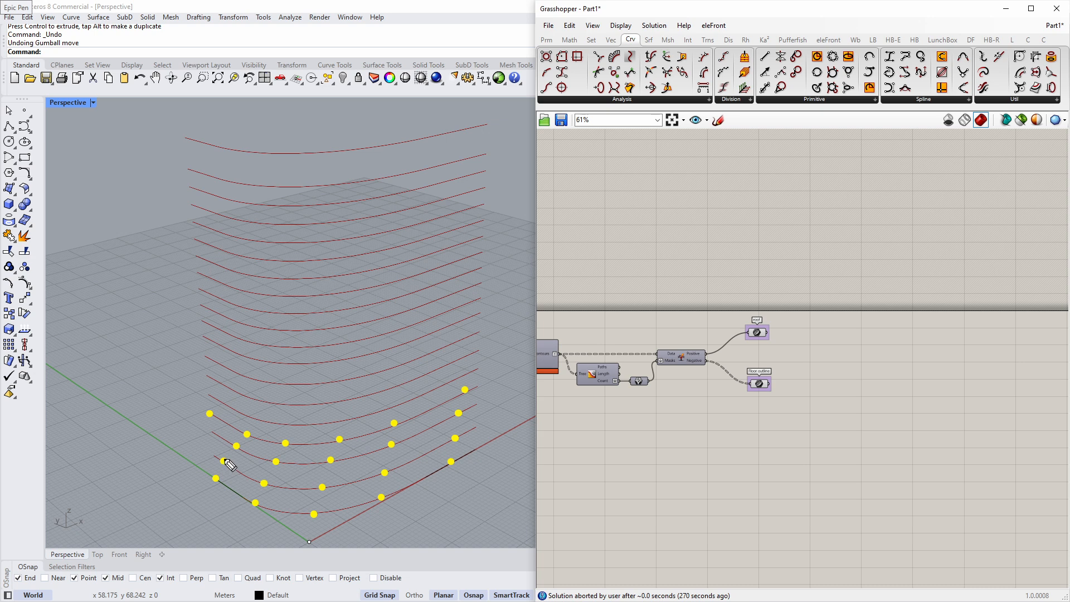
click(220, 402)
click(258, 420)
click(302, 423)
drag(268, 406, 328, 193)
drag(318, 400, 383, 210)
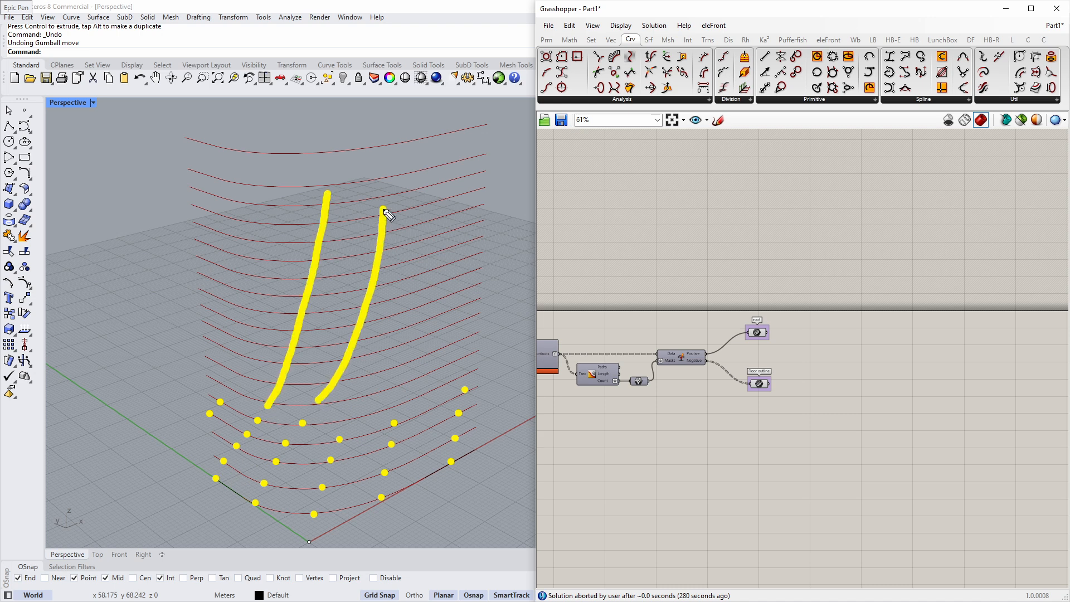
drag(390, 408, 424, 211)
drag(467, 377, 487, 211)
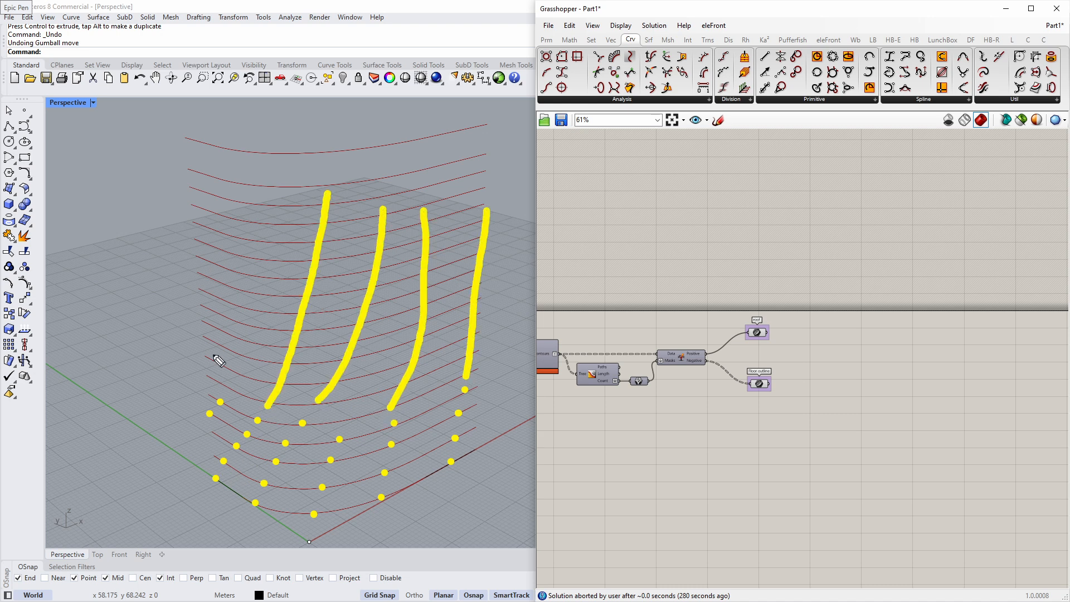
mouse_move(221, 388)
mouse_down()
mouse_move(277, 292)
mouse_move(291, 189)
mouse_up()
key(ctrl+shift+1)
Add an Evaluate Length component to the canvas beside the Floor outline parameter.
right_click(794, 351)
right_drag(791, 365, 747, 324)
scroll(800, 363, up, 2)
scroll(747, 323, up, 1)
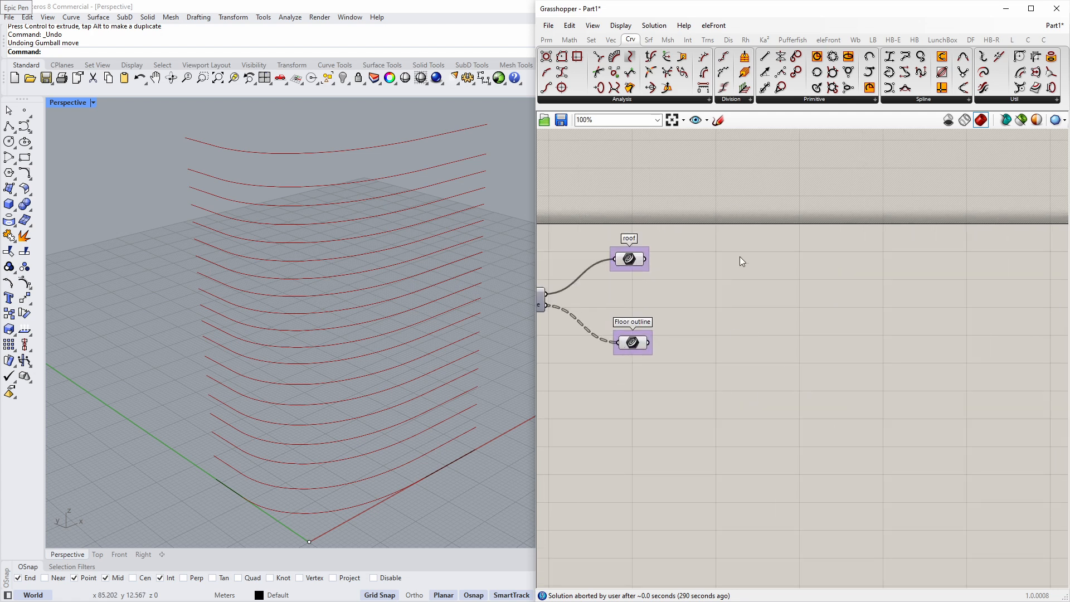
click(657, 100)
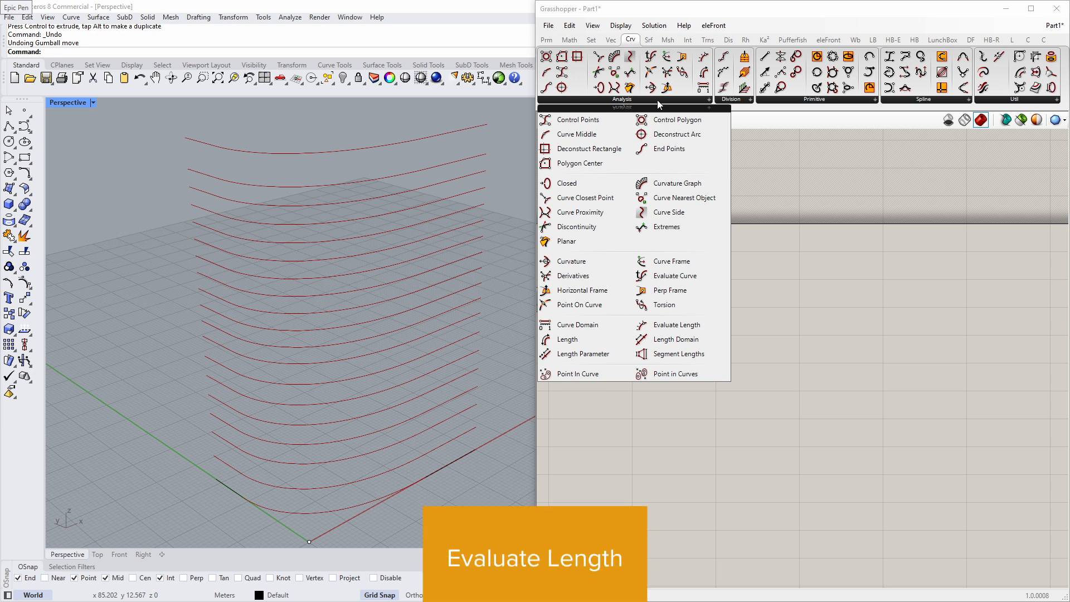
click(674, 325)
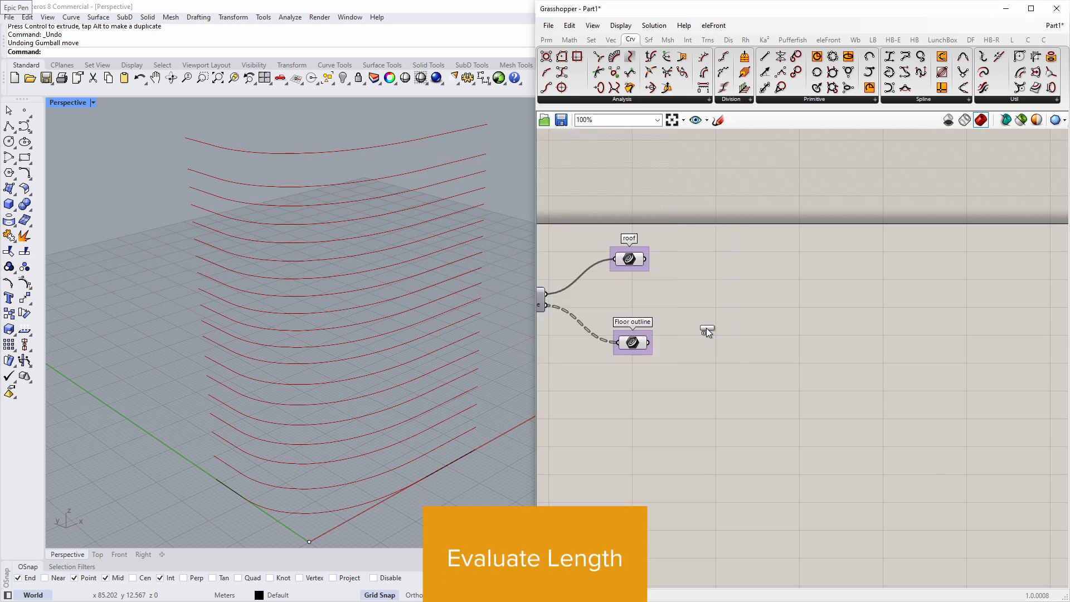
Feed the Floor outline into Evaluate Length's Curve input and add a Boolean Toggle set to False for its Normalized input.
click(871, 389)
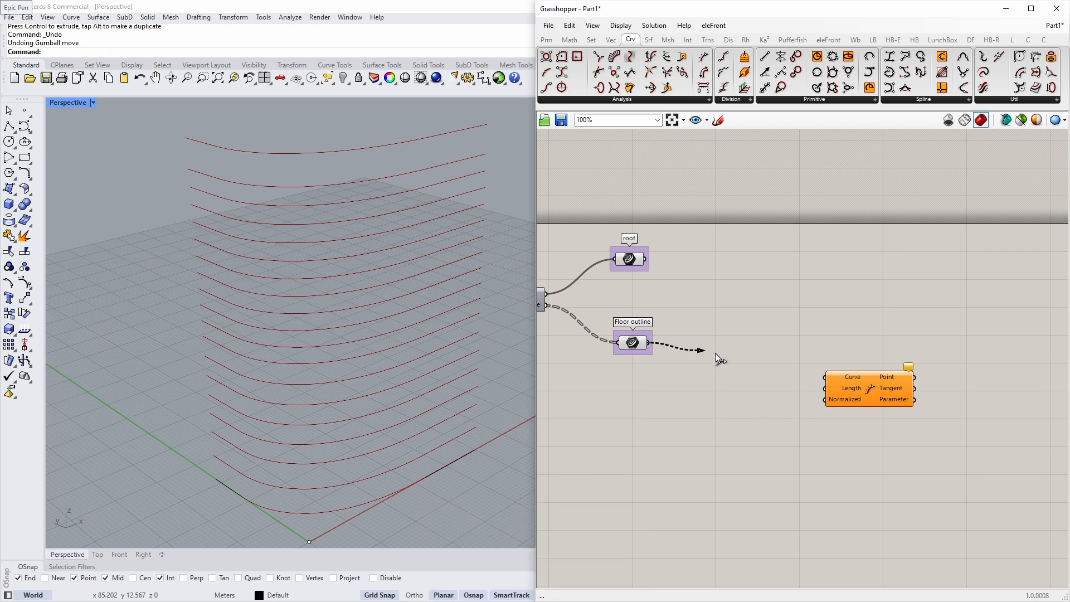
drag(715, 353, 886, 348)
double_click(828, 423)
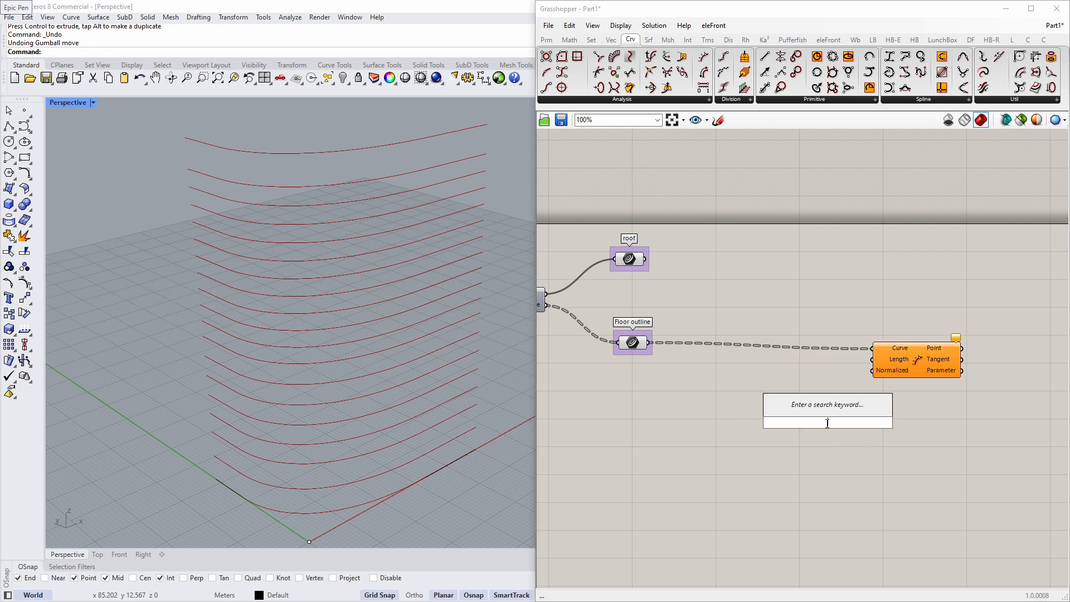
text(tog)
key(Return)
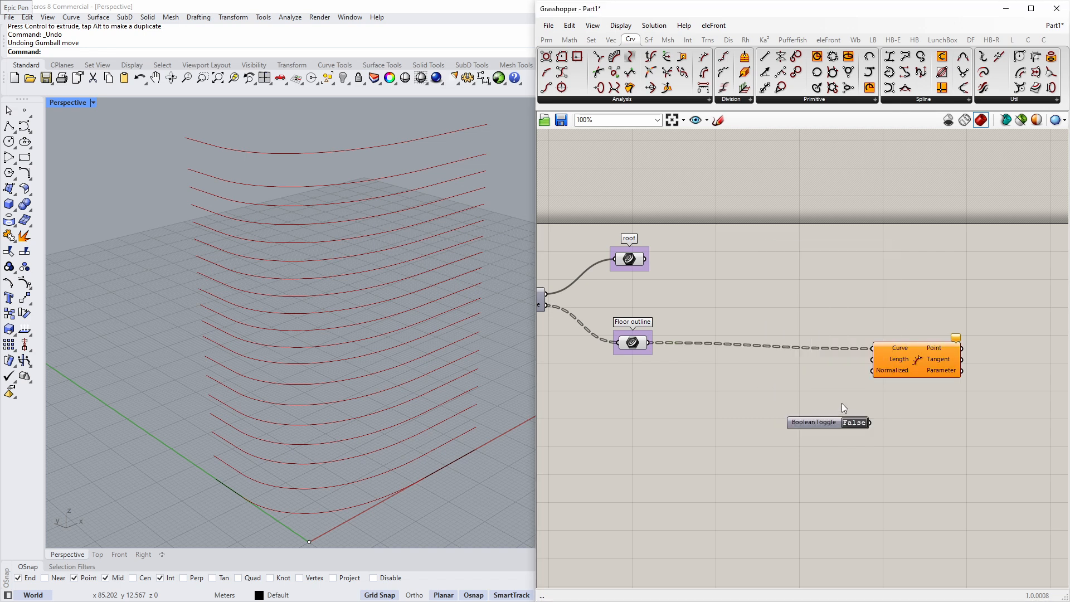
scroll(842, 403, up, 2)
drag(880, 382, 792, 432)
mouse_move(915, 357)
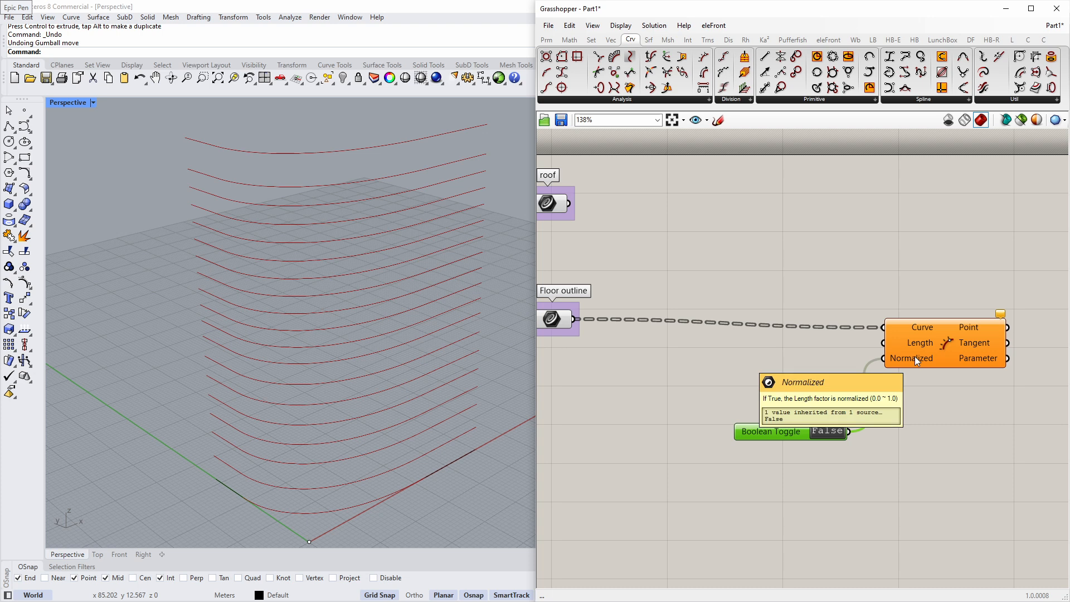
drag(804, 430, 811, 450)
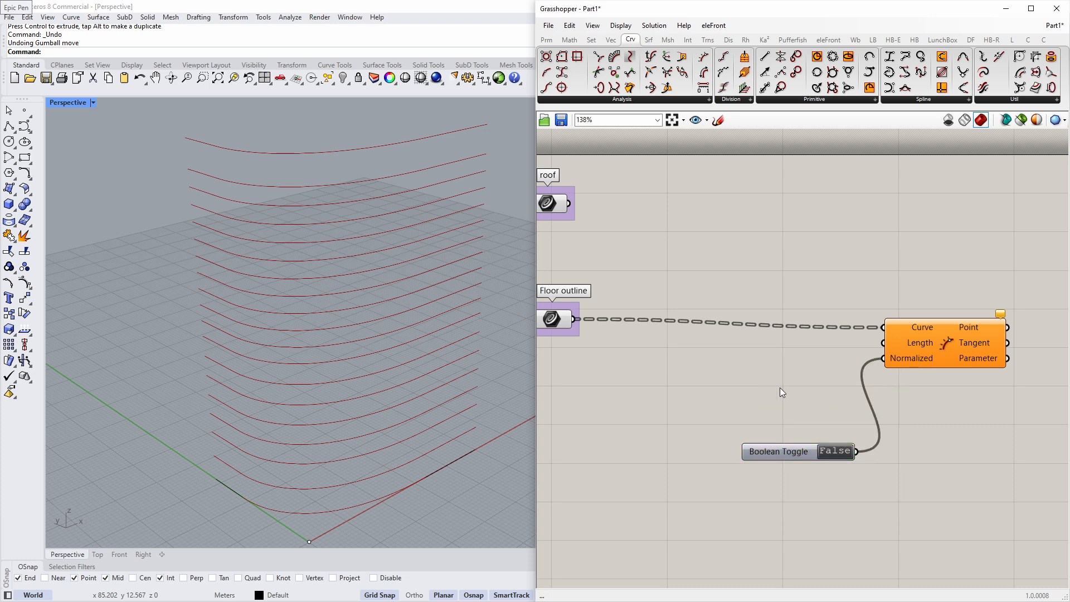
Add a Number Slider ranging from 0 to 10.000 and connect it to Evaluate Length's Length input.
double_click(780, 388)
text(0..1)
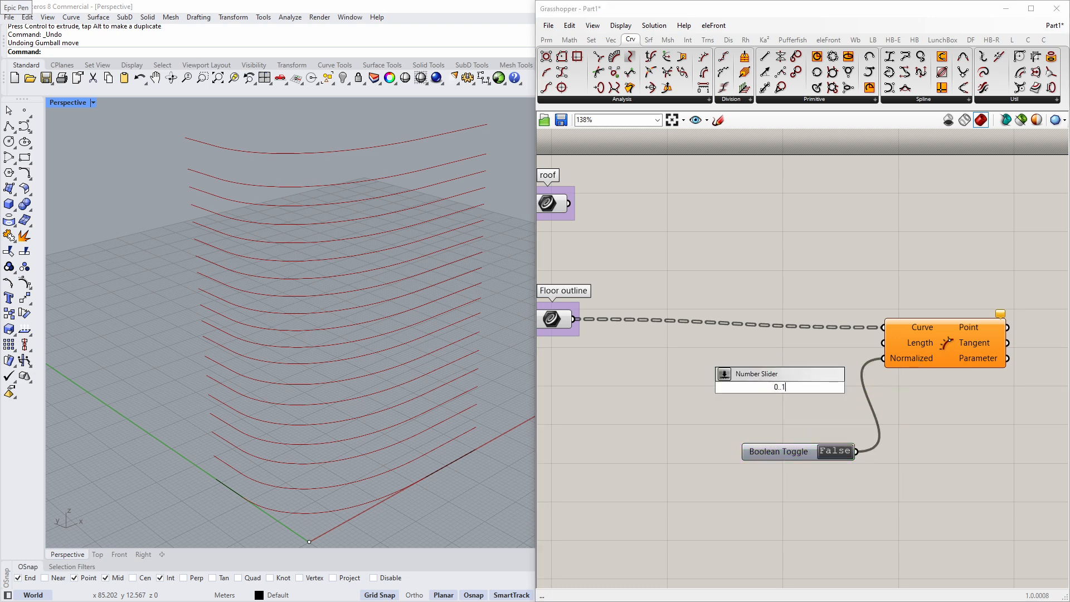
text(0.000)
key(Return)
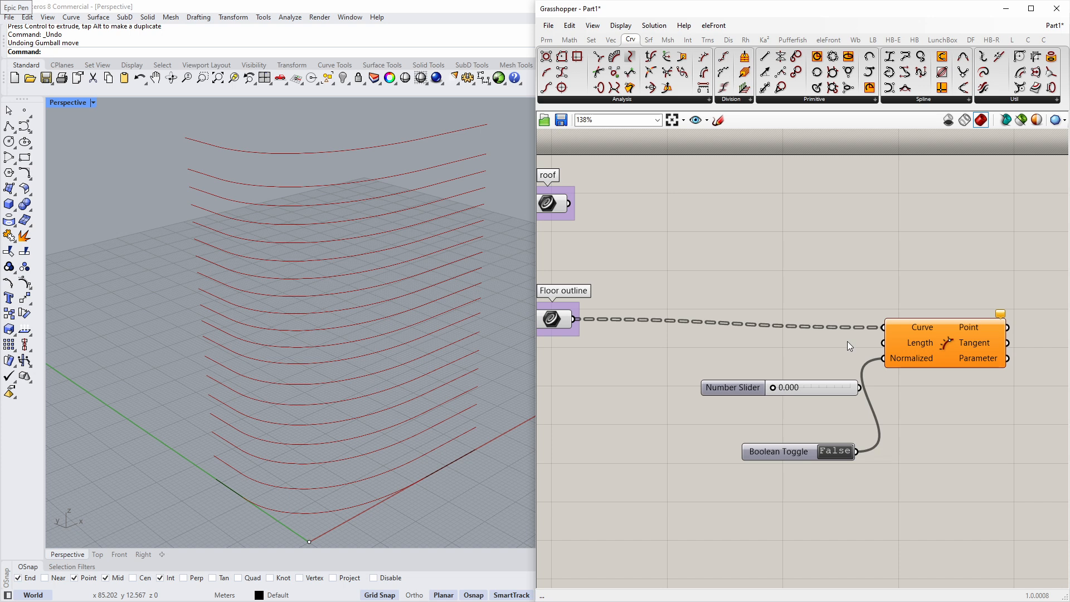
drag(877, 360, 859, 388)
drag(818, 388, 777, 381)
Try different slider values for the Evaluate Length distance, finishing with 8.
right_drag(459, 367, 410, 373)
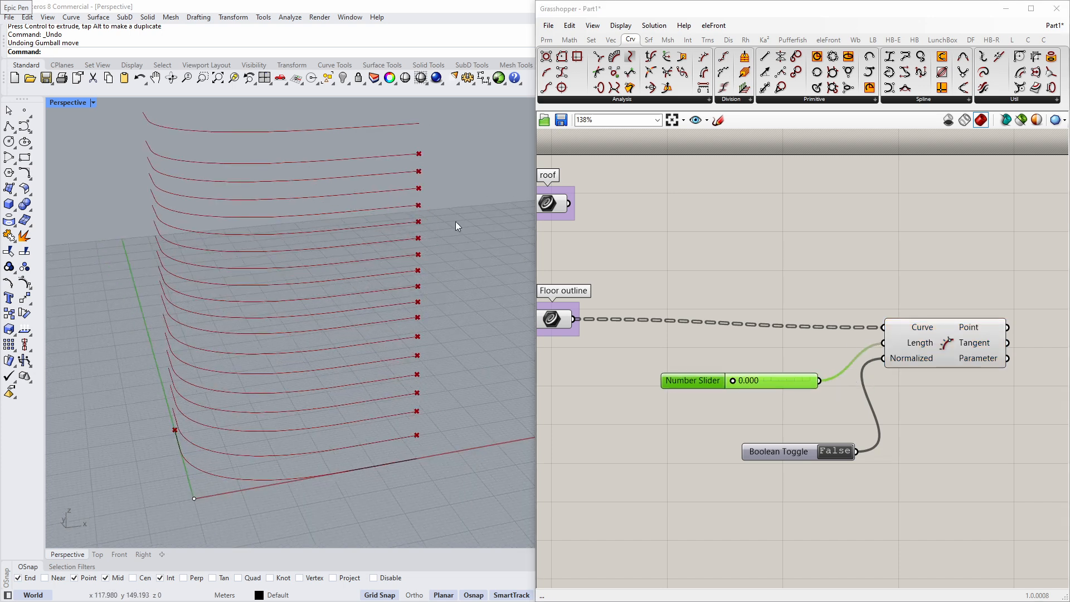
scroll(462, 182, up, 2)
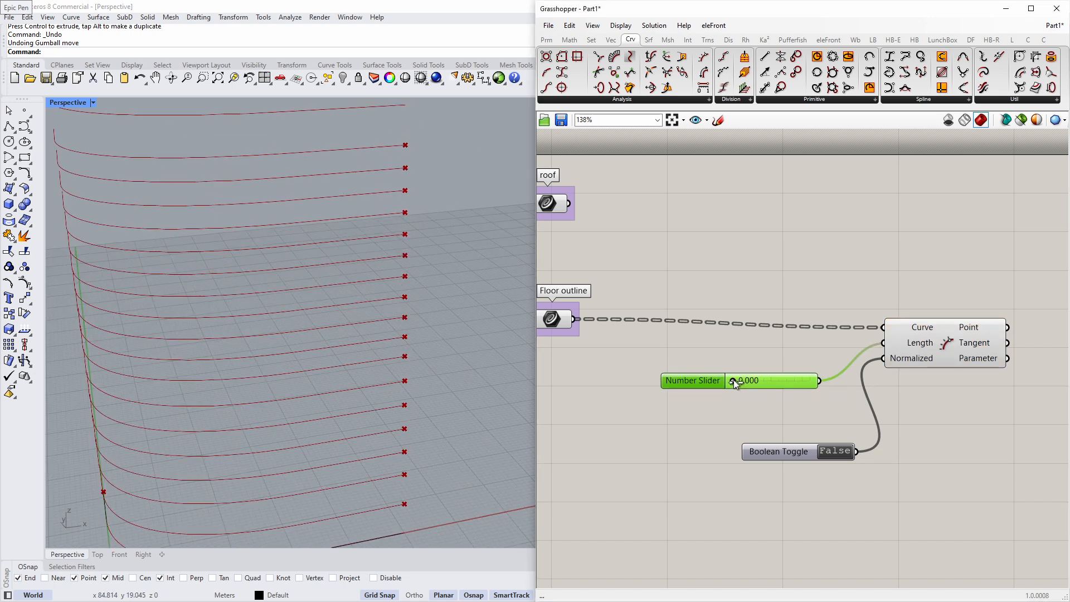
drag(734, 380, 788, 382)
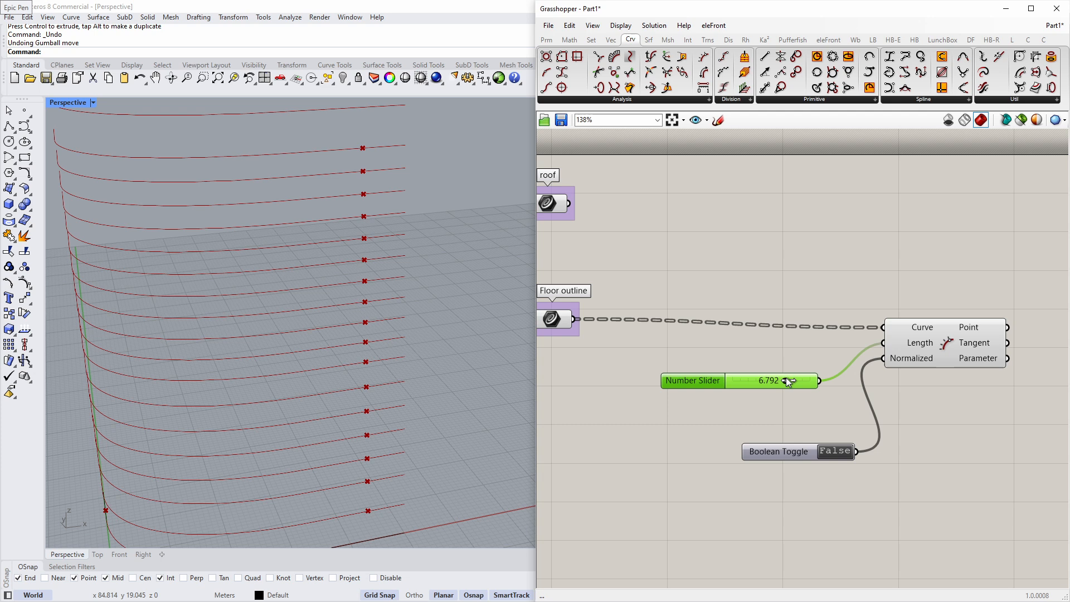
double_click(787, 382)
text(8)
key(Return)
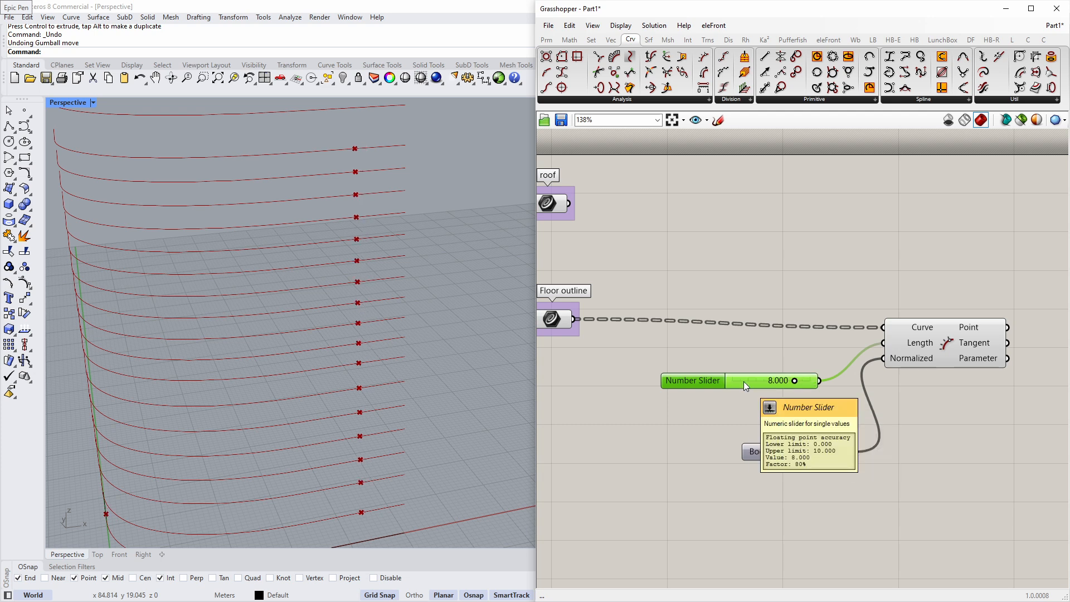
Turn off the preview of the roof curve parameter.
scroll(748, 364, down, 2)
click(790, 421)
right_drag(438, 340, 443, 403)
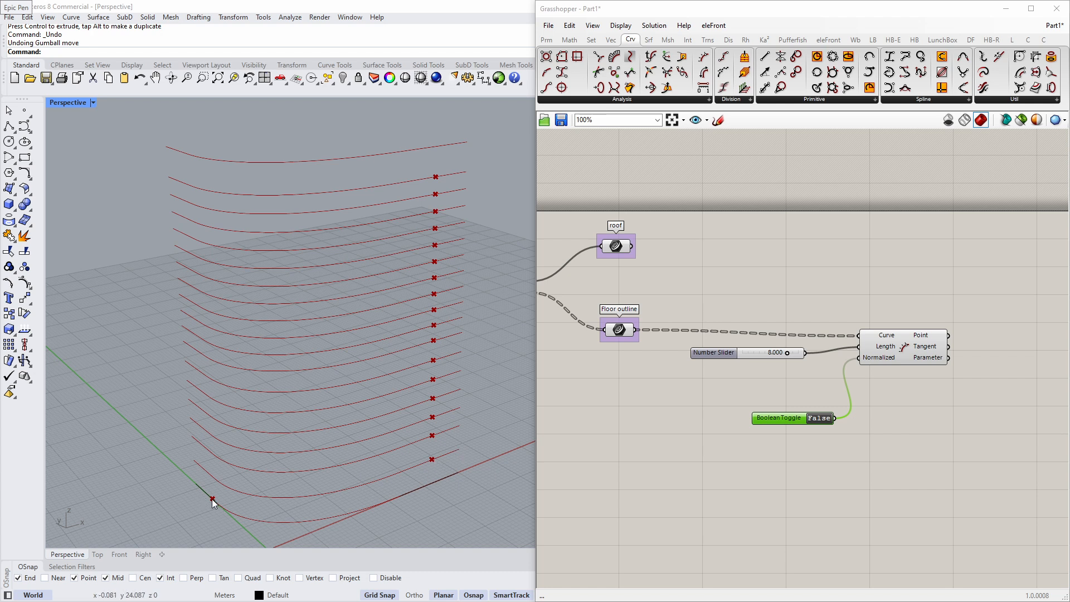
click(618, 248)
middle_click(616, 247)
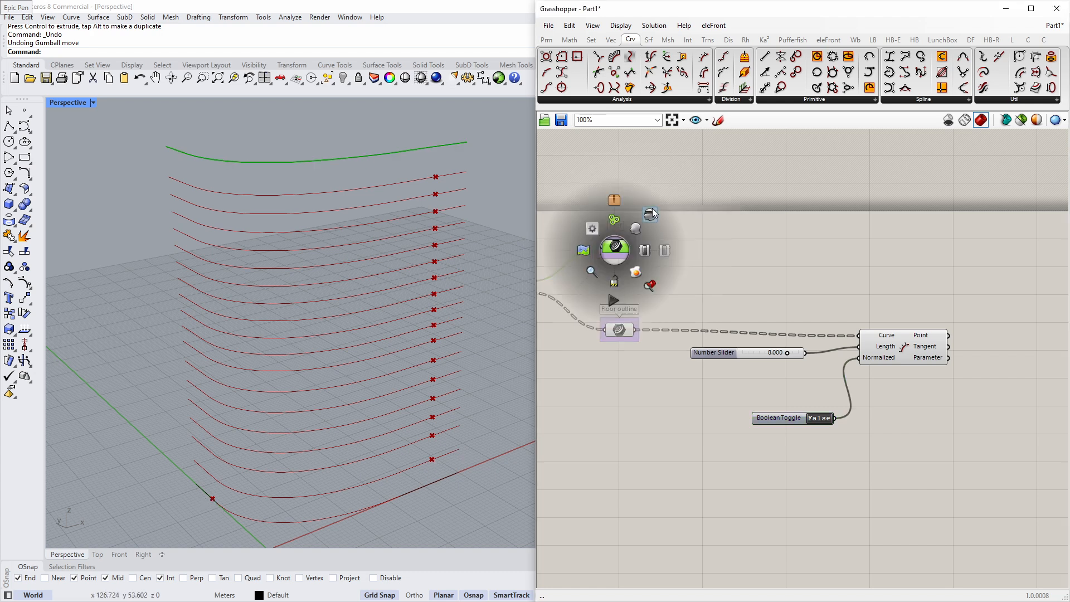
click(611, 269)
Inspect the evaluated points on the floor curves, make room before Evaluate Length and add a Flip Curve component there.
right_drag(424, 455, 365, 466)
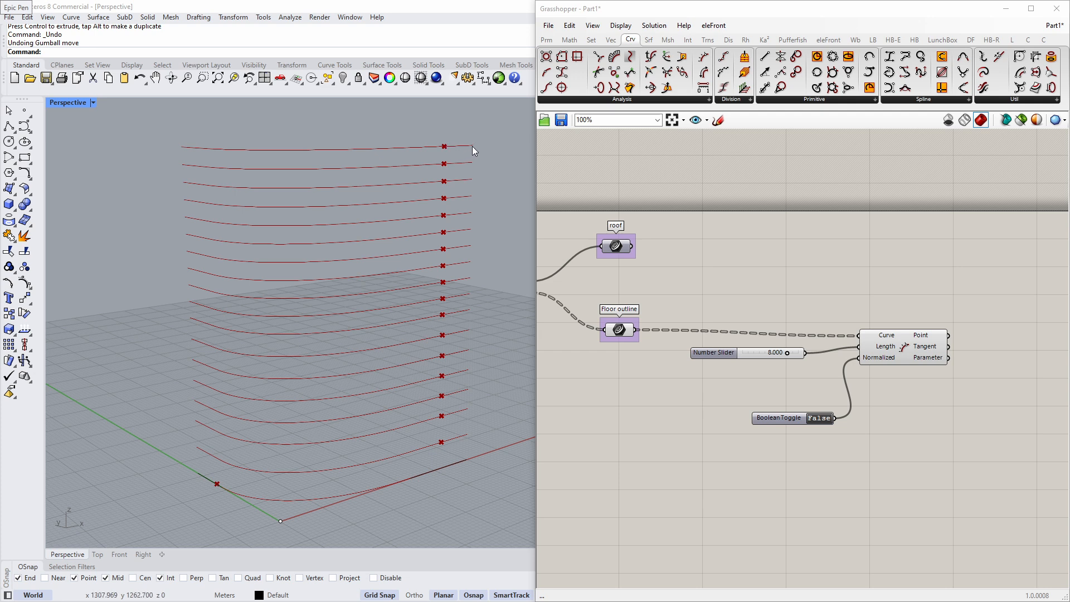
right_drag(252, 229, 300, 192)
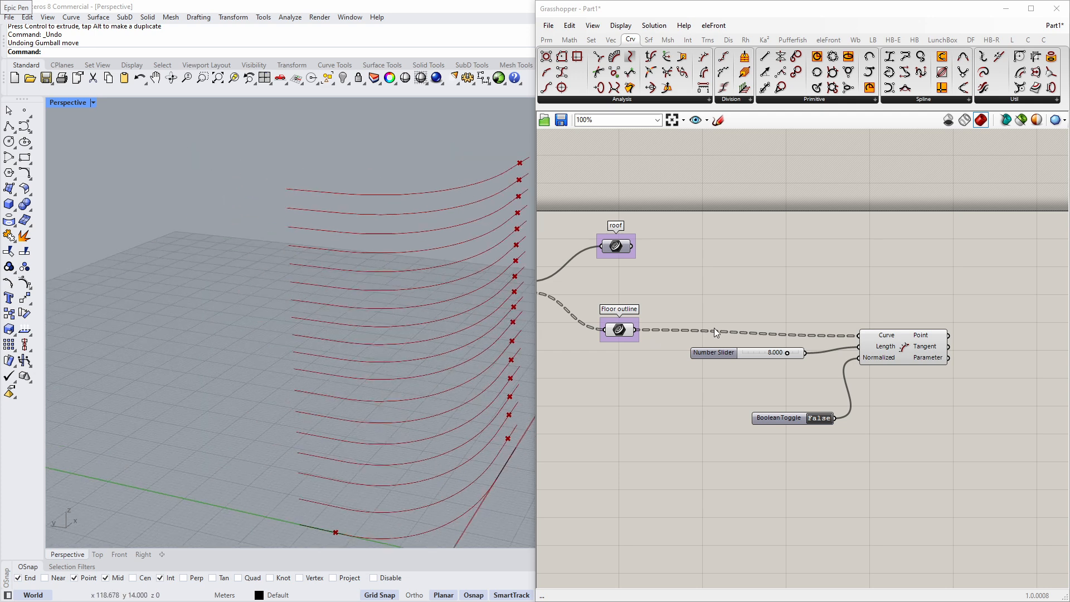
right_drag(714, 328, 733, 326)
scroll(734, 327, up, 1)
drag(745, 359, 781, 387)
click(715, 371)
double_click(715, 370)
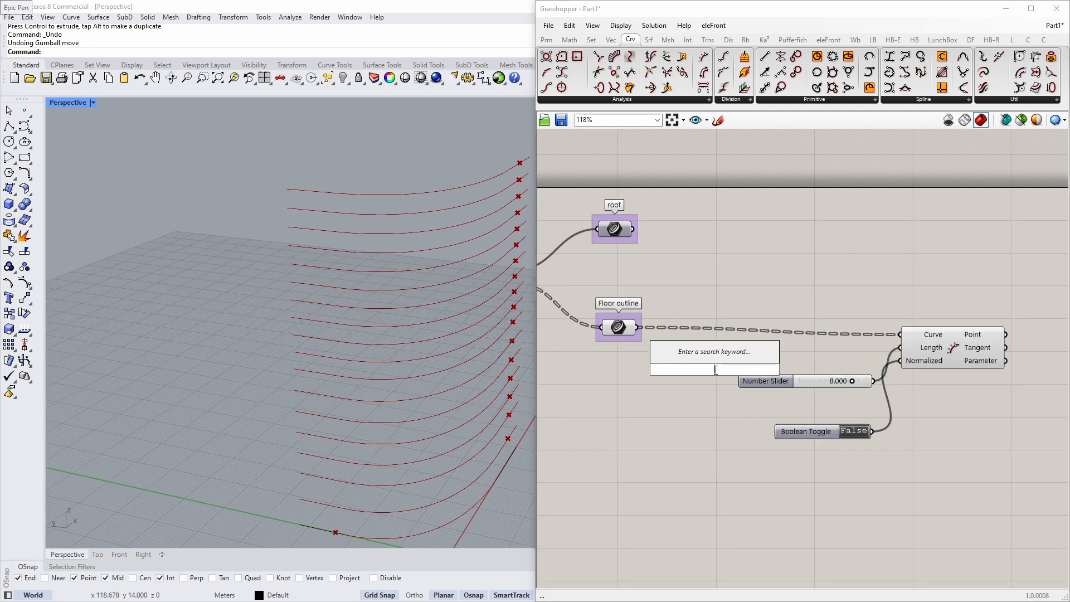
text(flip)
click(717, 328)
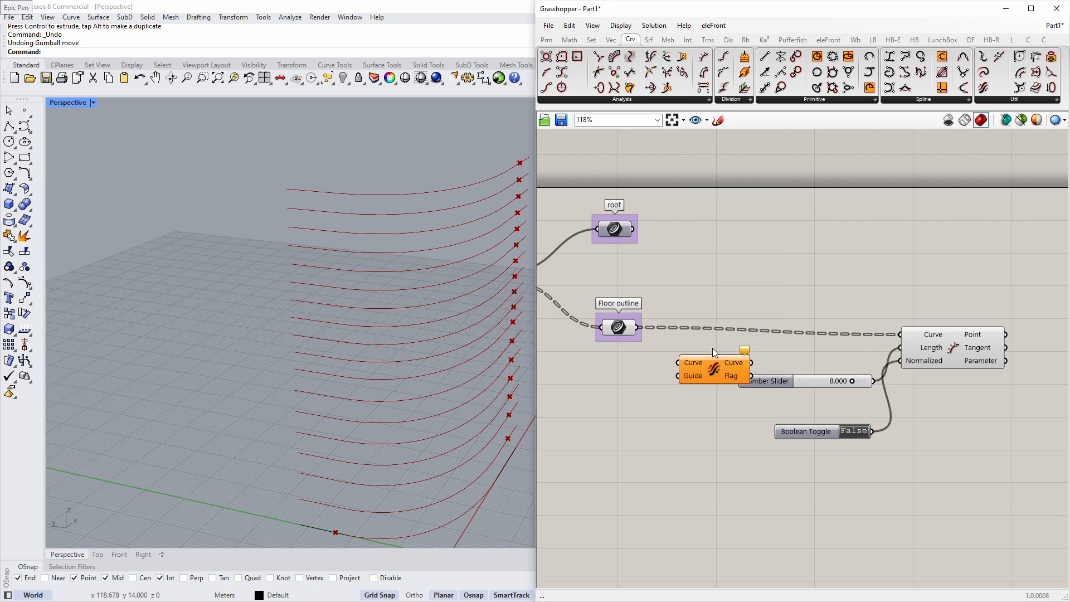
Add a List Item component, connect the Floor outline to its List input and flatten that input.
double_click(680, 419)
text(list it)
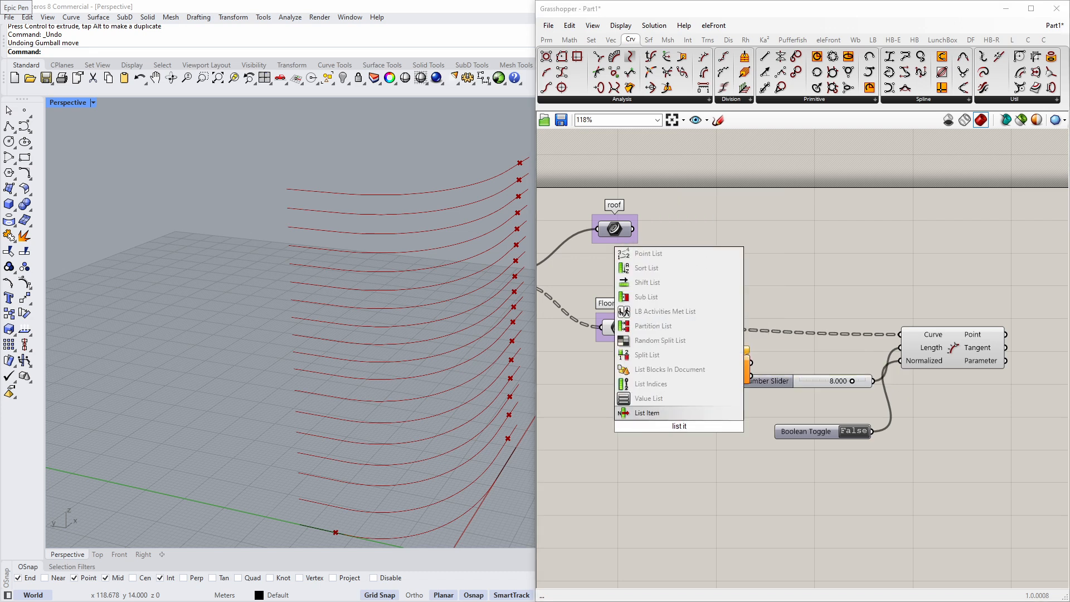
click(677, 412)
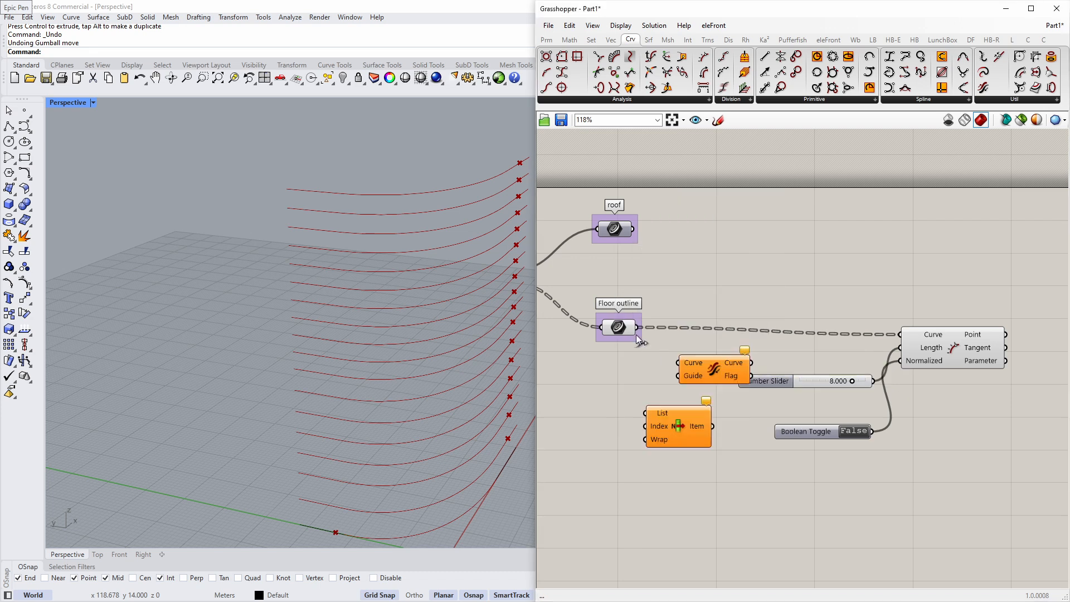
click(623, 328)
right_drag(610, 349, 651, 336)
drag(643, 330, 601, 308)
key(ctrl+z)
drag(704, 404, 640, 370)
right_click(642, 374)
click(669, 439)
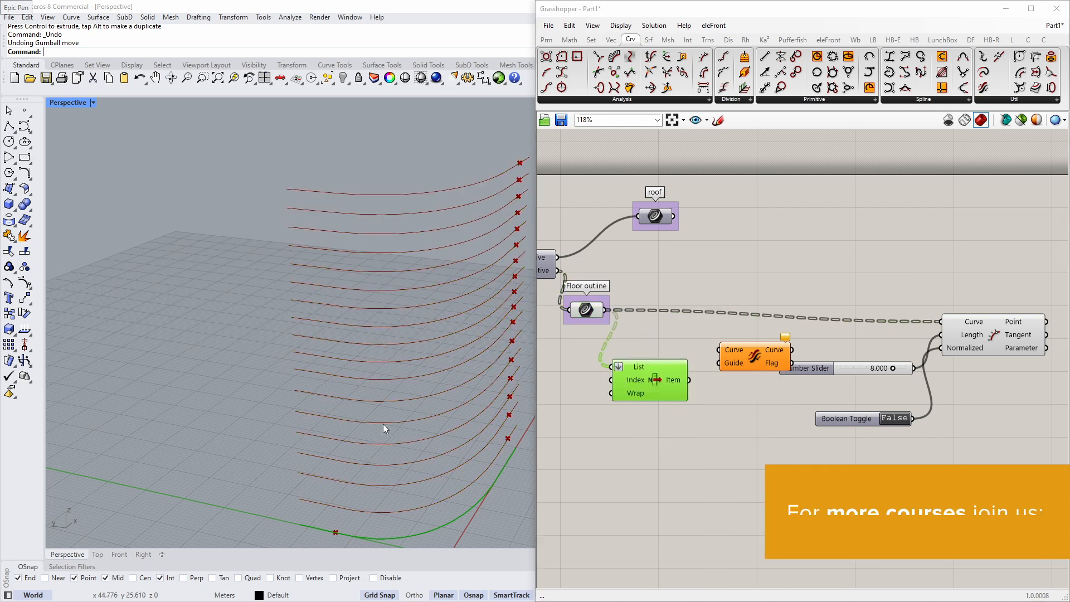
Add a +1 output to List Item, wire it to Flip Curve's Guide and connect the Floor outline to Flip Curve's Curve input.
right_drag(383, 424, 409, 455)
scroll(636, 427, up, 6)
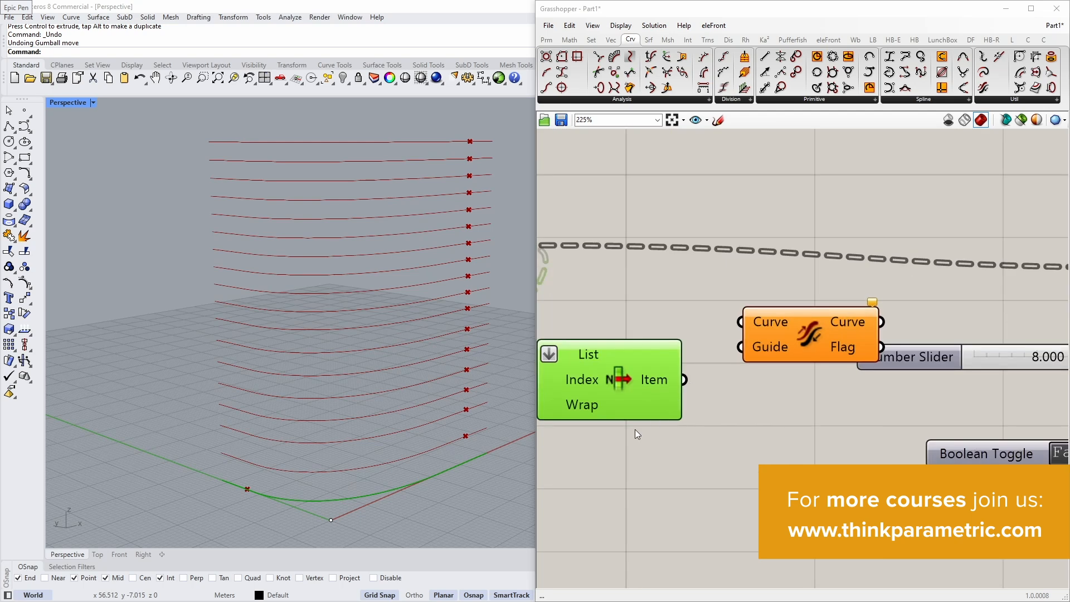
click(634, 412)
scroll(657, 420, down, 3)
drag(682, 396, 745, 345)
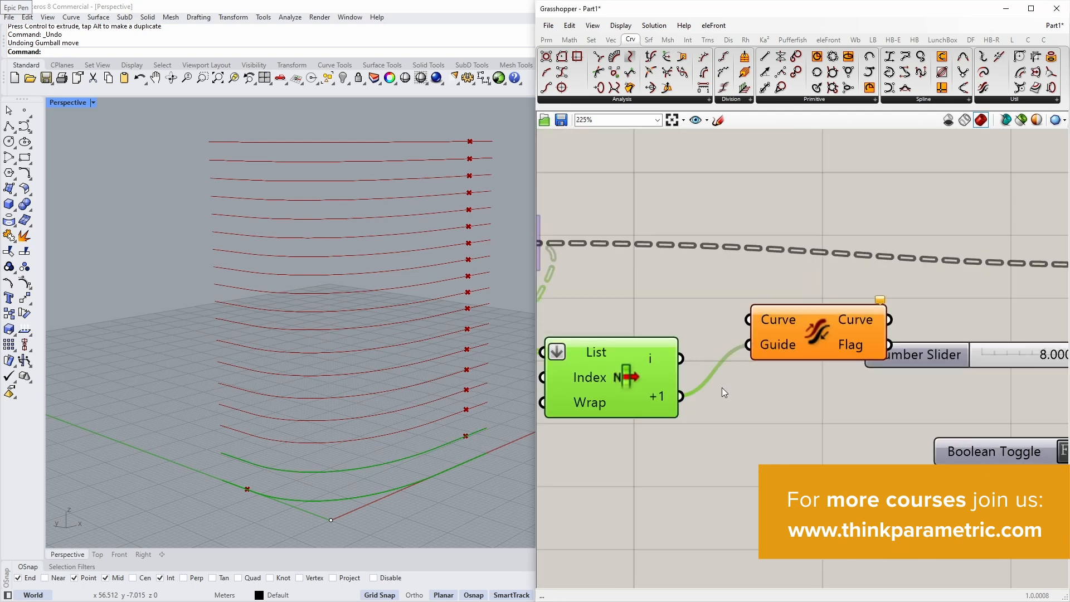
scroll(722, 394, down, 2)
drag(584, 286, 742, 341)
drag(787, 347, 788, 330)
Connect Flip Curve's Curve output to Evaluate Length and check that the points align on one side of the floors.
right_drag(1029, 311, 907, 314)
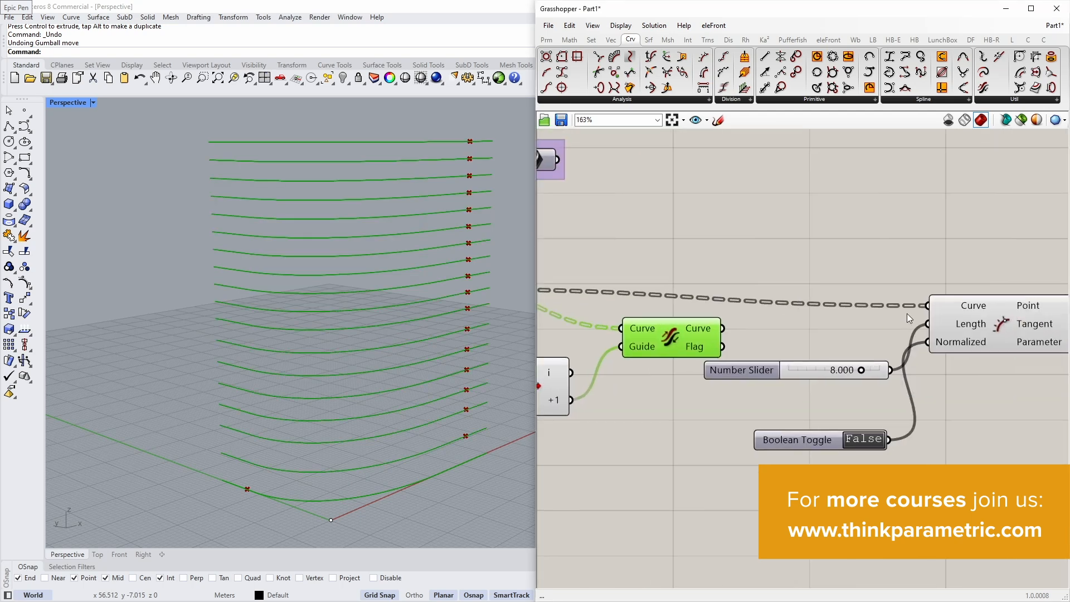
drag(942, 301, 867, 304)
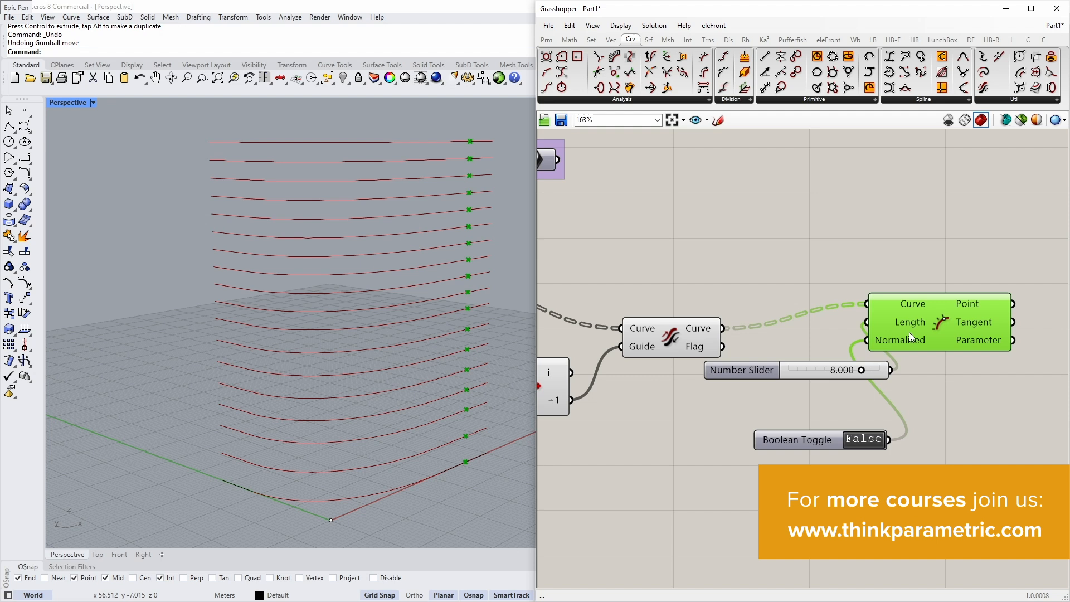
drag(908, 333, 1002, 359)
right_drag(470, 387, 443, 394)
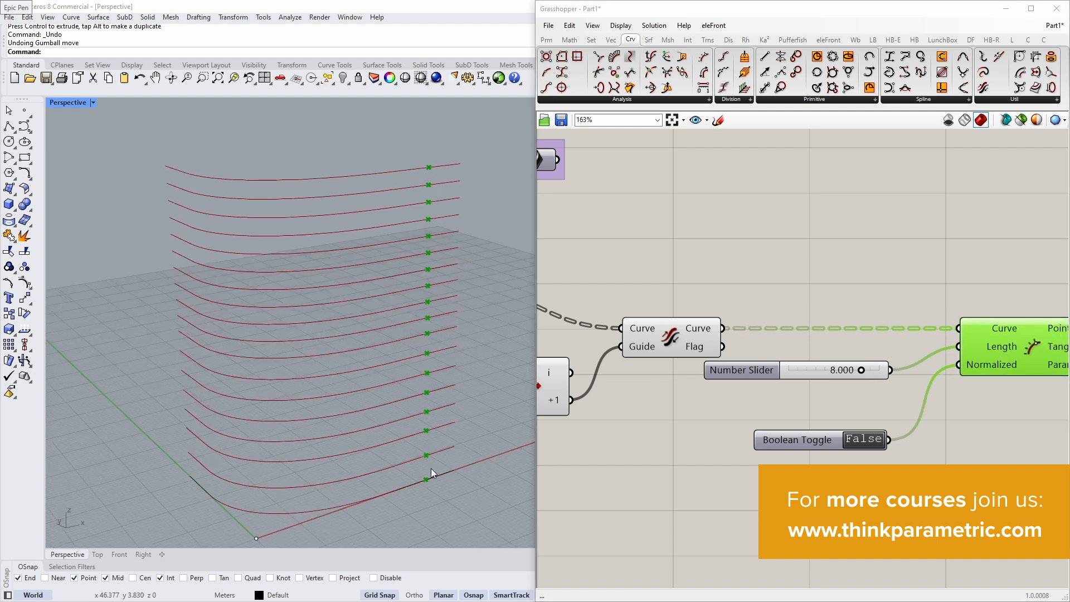
Tidy the layout of the List Item and Flip Curve components beside the Floor outline parameter.
right_drag(601, 414, 726, 399)
drag(657, 373, 713, 361)
drag(797, 322, 808, 296)
drag(678, 374, 651, 350)
drag(803, 300, 805, 294)
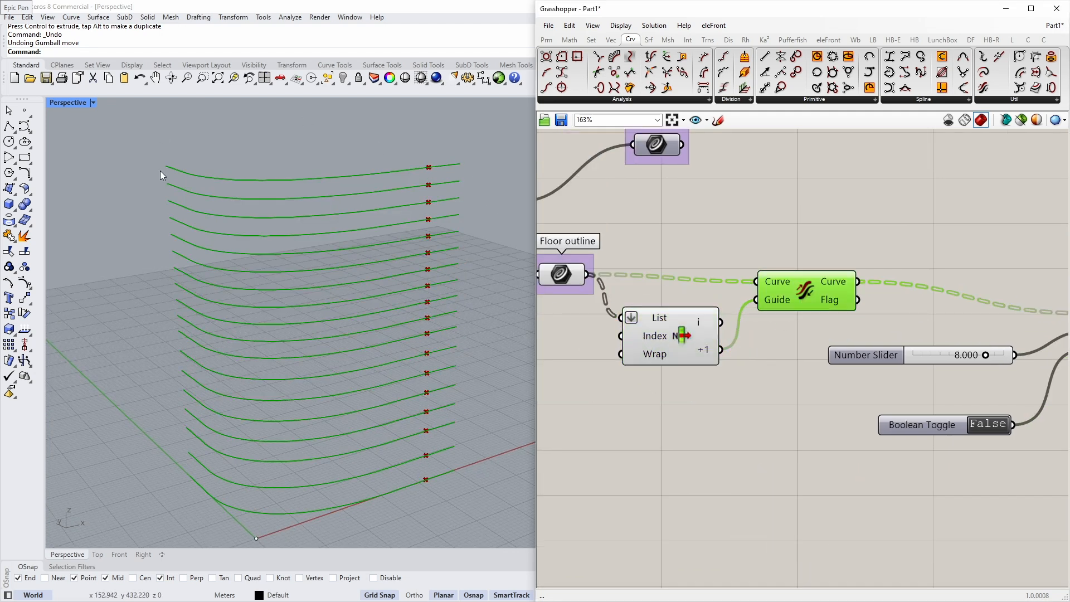
Insert a second Flip Curve without a guide between the first Flip Curve and Evaluate Length.
right_drag(763, 245, 635, 249)
double_click(806, 261)
text(fli)
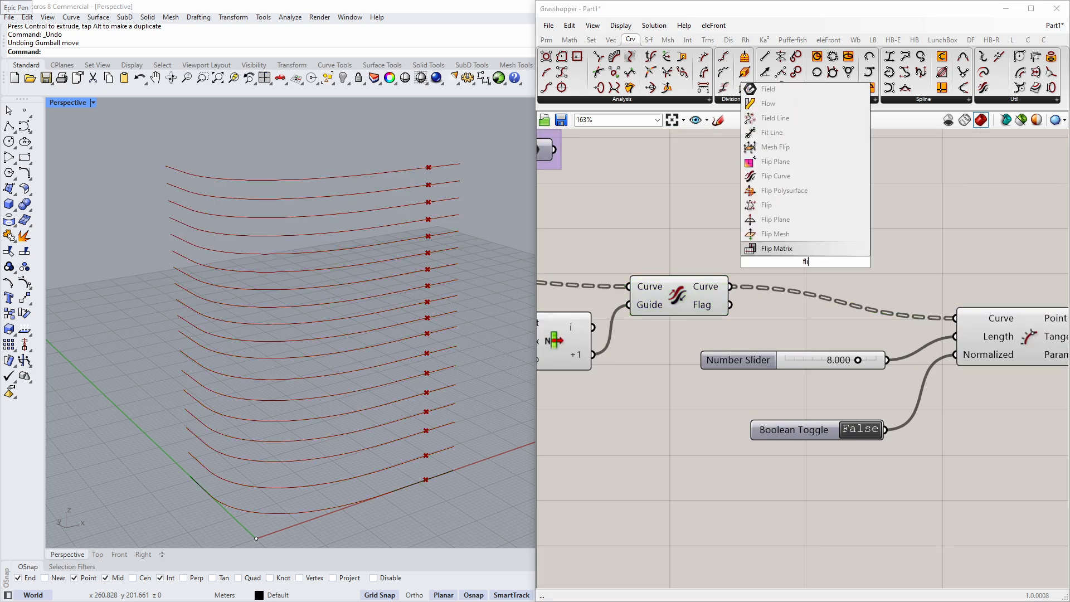
click(812, 175)
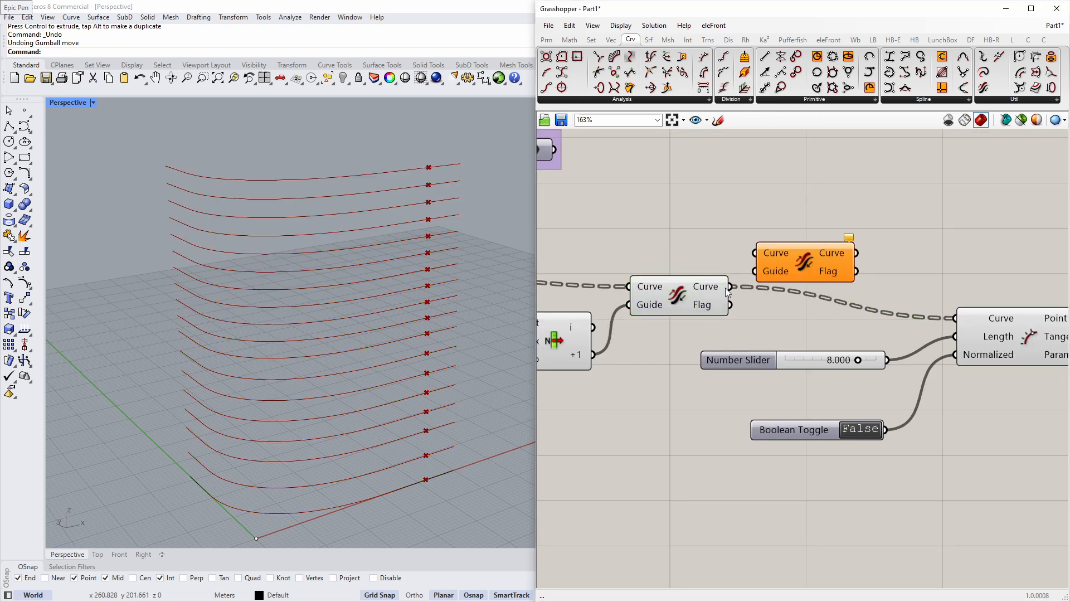
drag(876, 258, 991, 324)
click(920, 329)
right_drag(657, 304, 694, 311)
drag(853, 312, 843, 300)
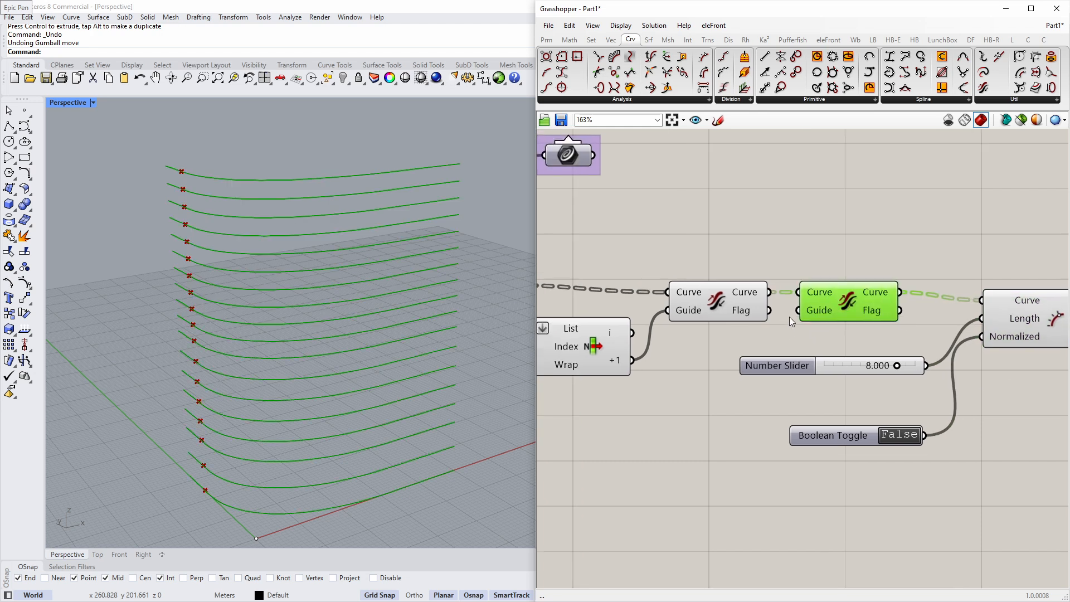
Shift the Boolean Toggle slightly and examine the evaluated points on the flipped floor curves from another angle.
scroll(788, 357, down, 3)
drag(799, 409, 829, 403)
right_drag(935, 370, 819, 367)
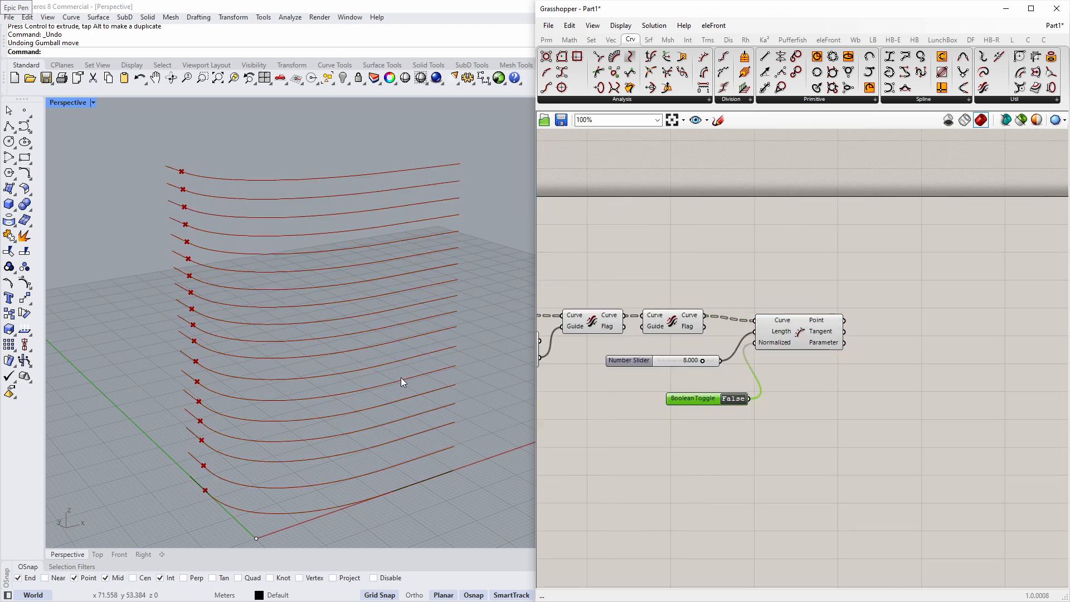
right_drag(401, 381, 358, 437)
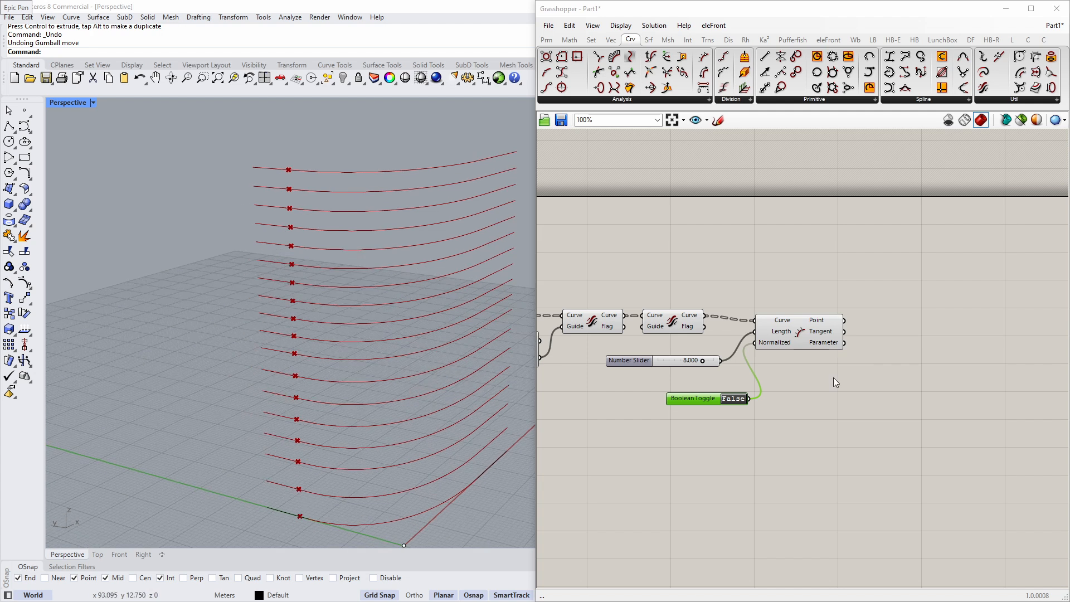
Disconnect the second Flip Curve and the Number Slider from Evaluate Length, then set it aside together with its Boolean Toggle.
scroll(830, 357, up, 1)
ctrl+drag(682, 309, 742, 314)
scroll(747, 327, down, 1)
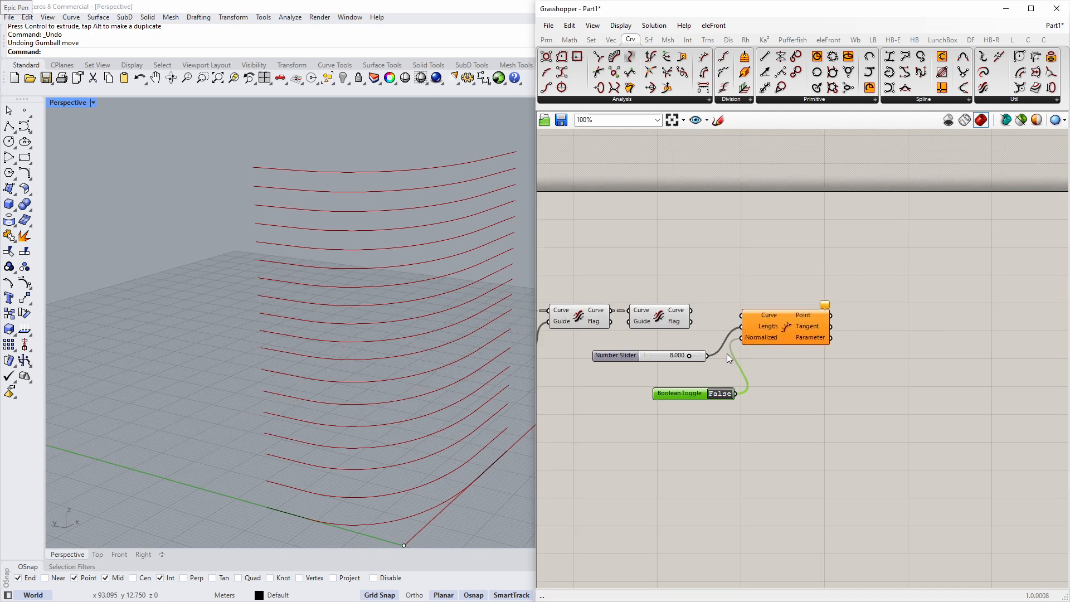
drag(692, 396, 680, 349)
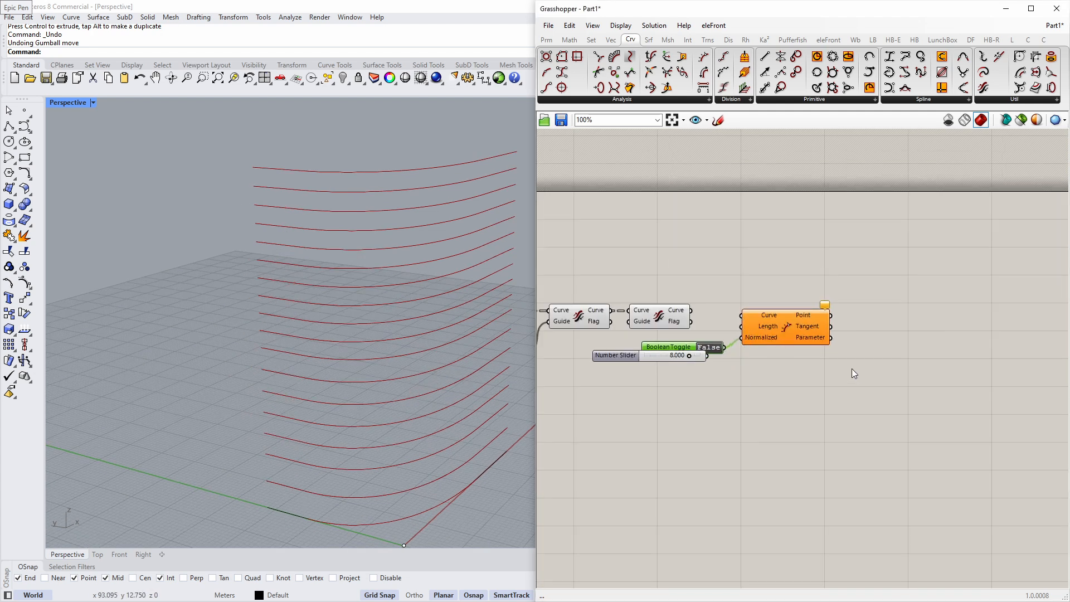
drag(852, 369, 704, 285)
scroll(717, 321, down, 3)
drag(760, 325, 1020, 318)
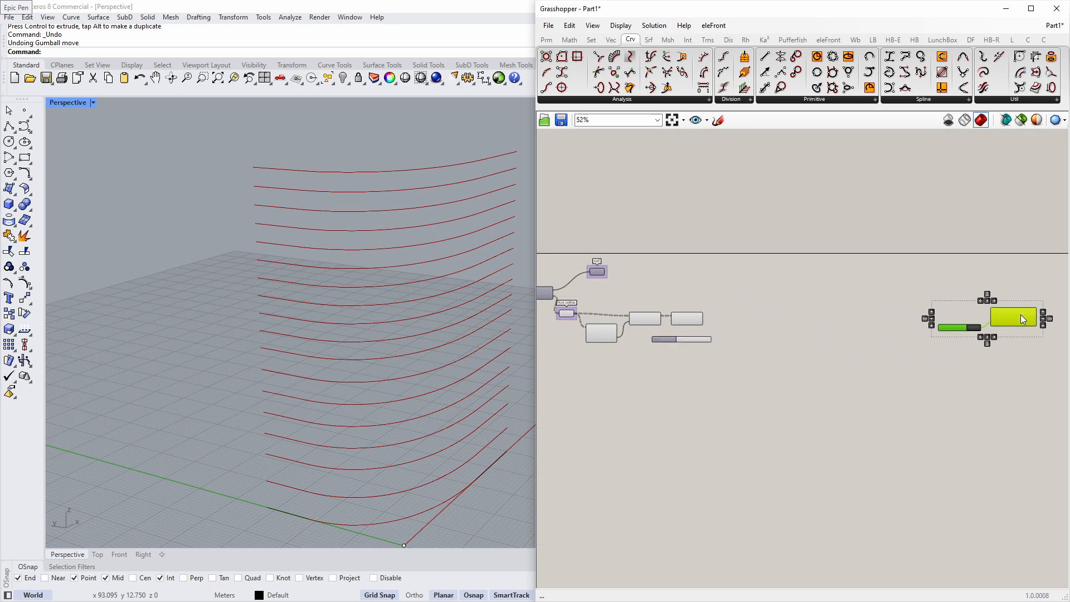
click(909, 402)
Move the Number Slider down into the free space below the second Flip Curve component.
scroll(708, 327, up, 3)
drag(679, 352, 626, 406)
right_drag(612, 409, 668, 422)
drag(667, 420, 688, 396)
right_drag(751, 418, 729, 395)
scroll(715, 413, up, 3)
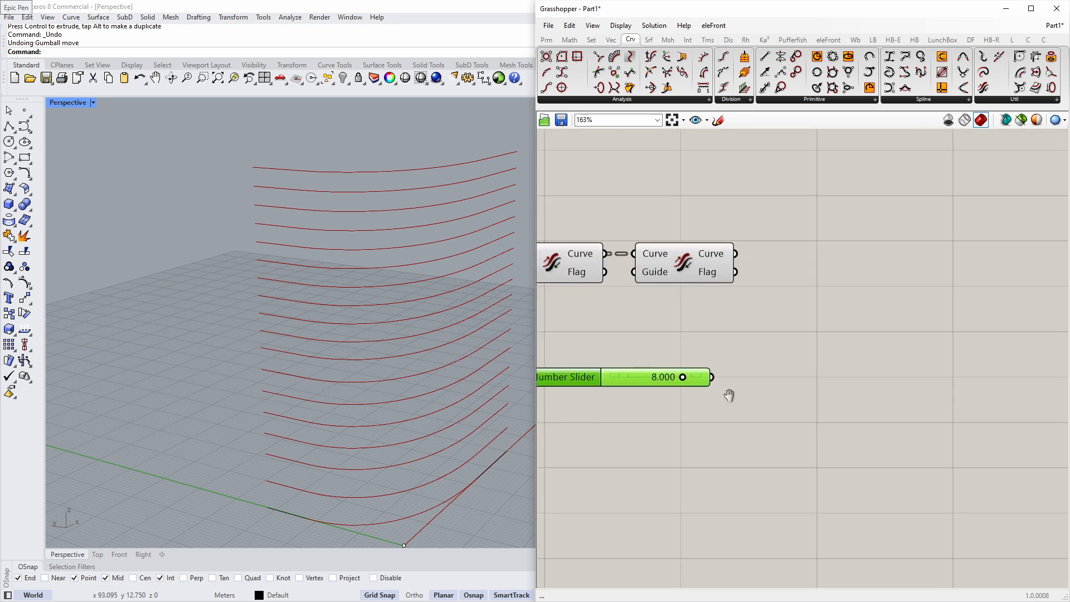
Add a panel containing 0 below the second Flip Curve and shift the Number Slider away from it.
right_drag(651, 399, 696, 371)
drag(682, 353, 665, 349)
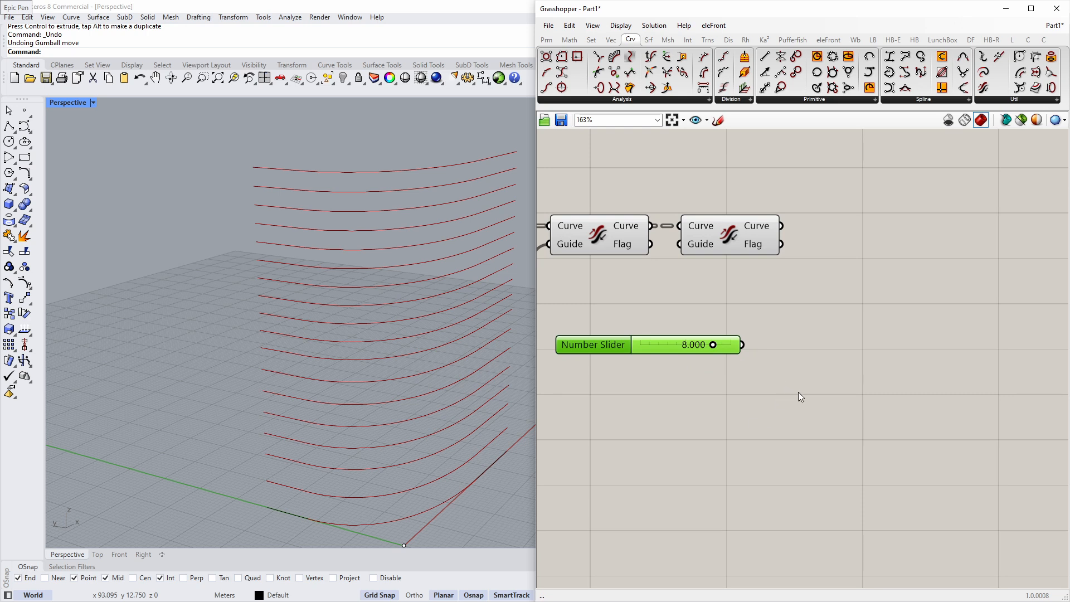
double_click(737, 410)
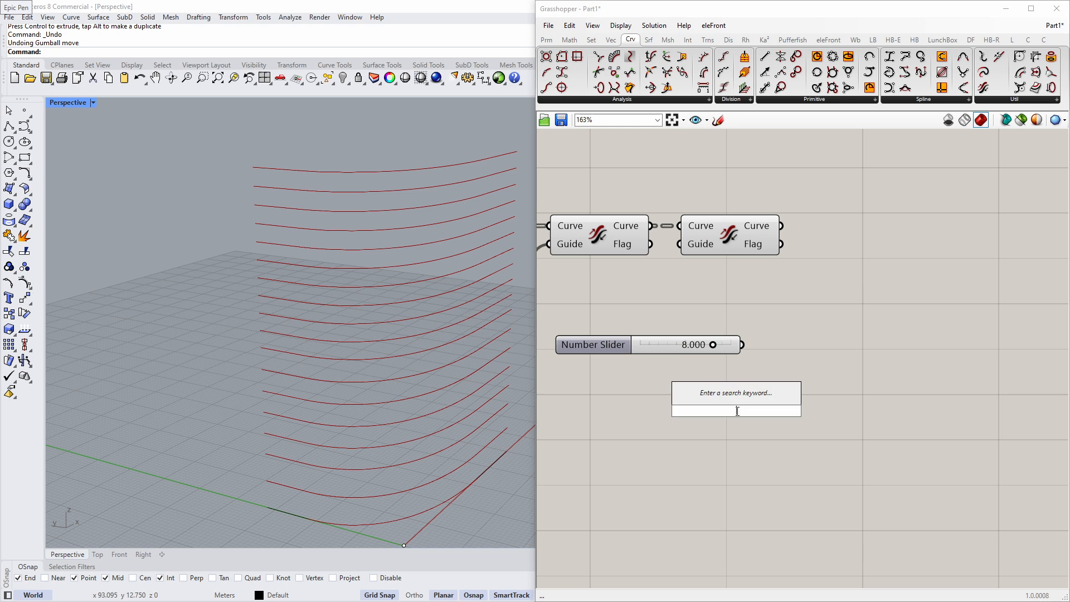
text(//0)
key(Return)
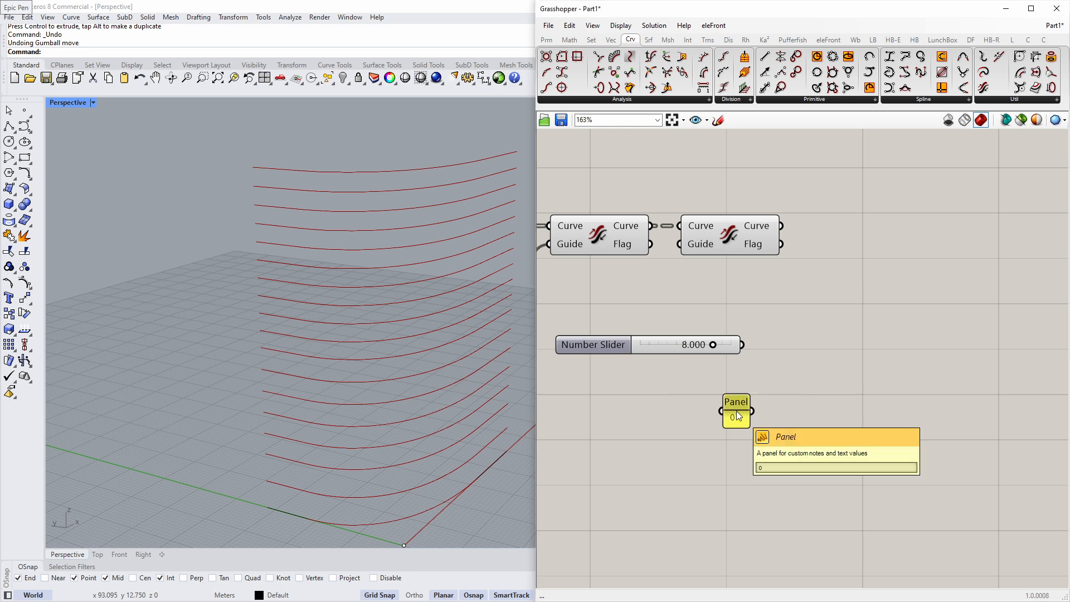
right_drag(729, 466, 734, 423)
drag(705, 307, 644, 314)
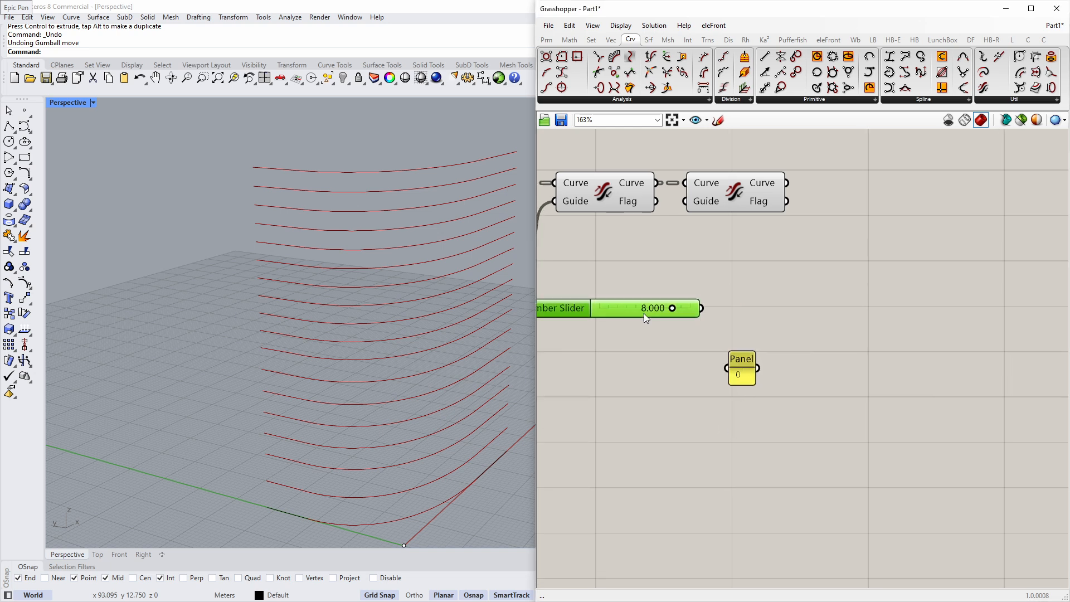
Add a Multiplication component beneath the 0 panel and feed the Number Slider into its A input.
double_click(687, 385)
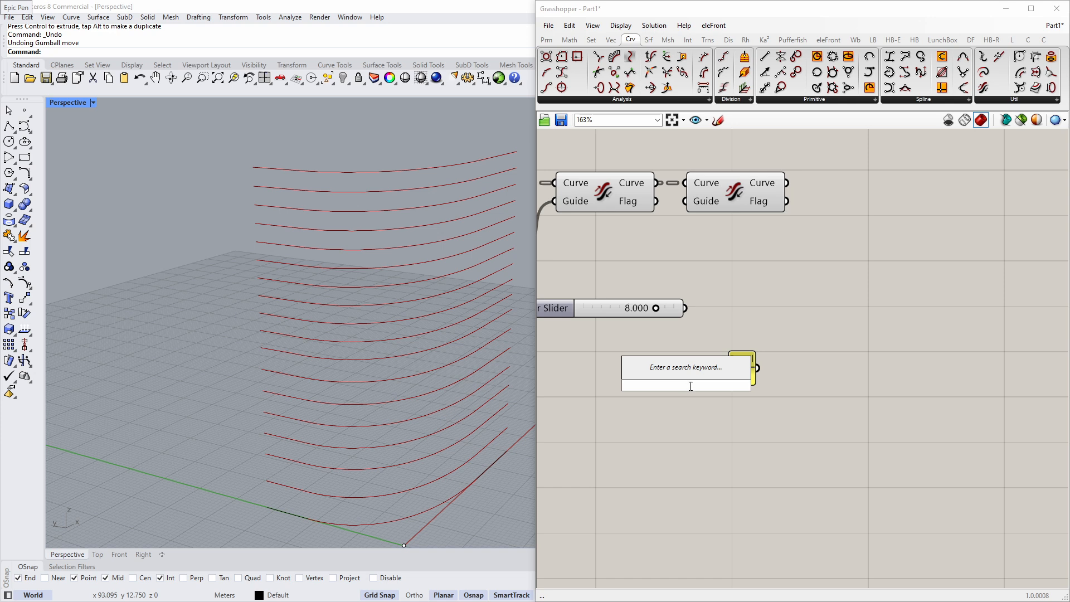
text(*)
click(688, 371)
drag(685, 309, 646, 377)
drag(693, 388, 723, 418)
Add a panel containing 1/3 and connect it to the Multiplication's B input.
double_click(630, 466)
text(//1)
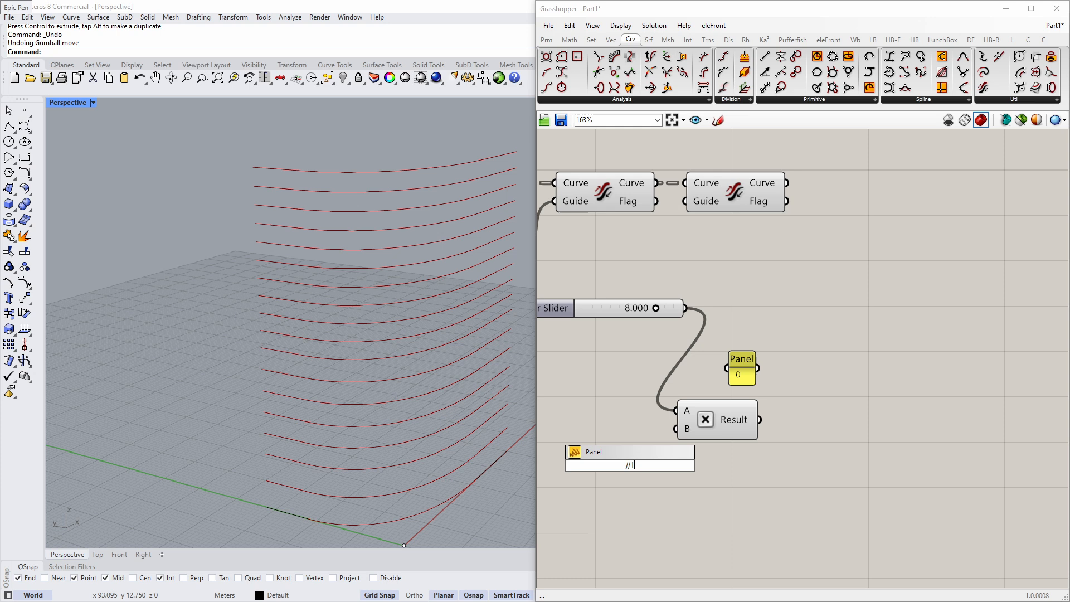
text(/3)
key(Return)
drag(681, 432, 646, 433)
Add a 2/3 panel and a second Multiplication that multiplies the Number Slider by it.
scroll(666, 438, down, 2)
double_click(650, 432)
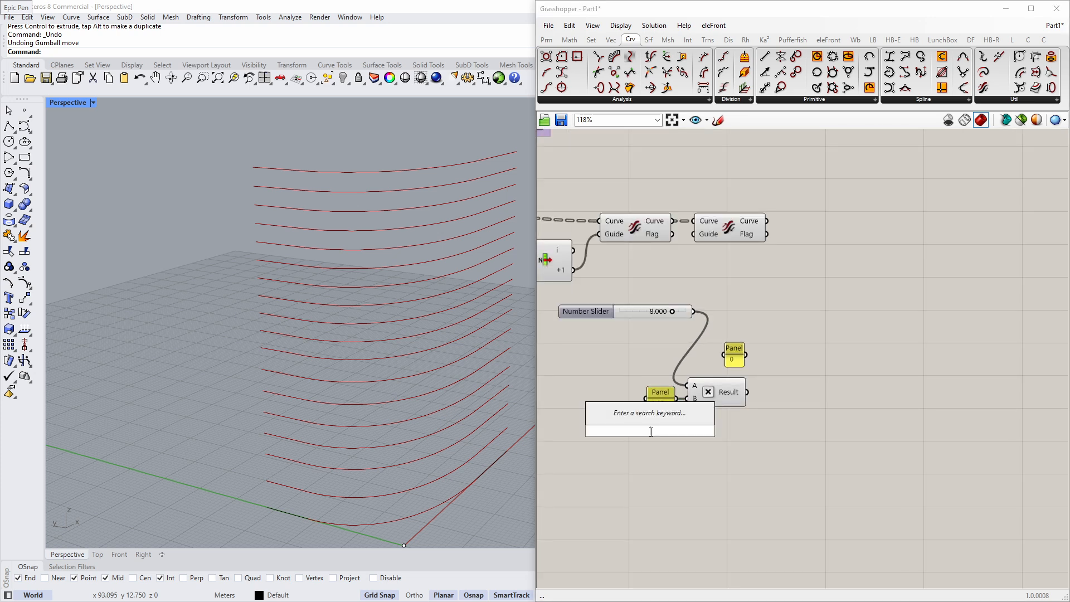
text(//2/3)
key(Return)
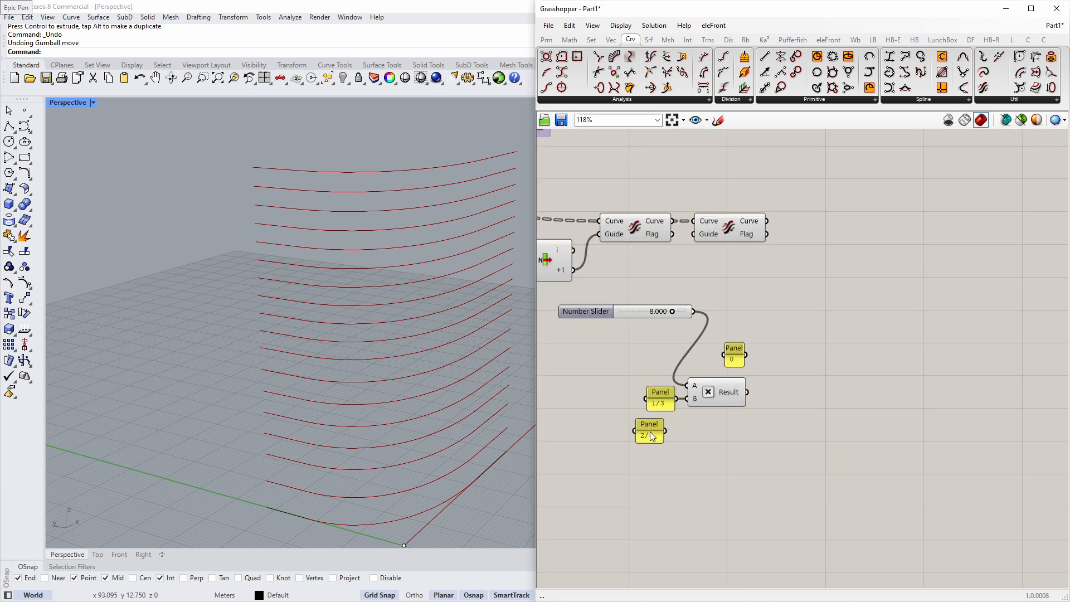
scroll(649, 433, up, 2)
double_click(728, 438)
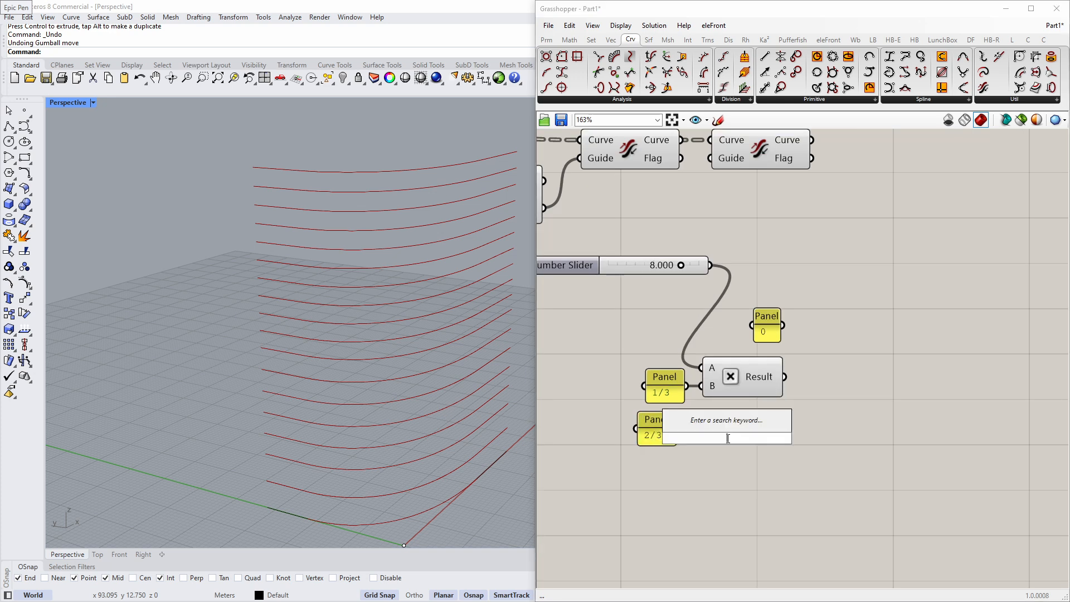
text(*)
key(Return)
drag(711, 265, 676, 434)
Add a Merge component and connect the 1/3 and 2/3 multiplication results to it in that order.
right_drag(810, 385, 740, 385)
drag(689, 332, 689, 344)
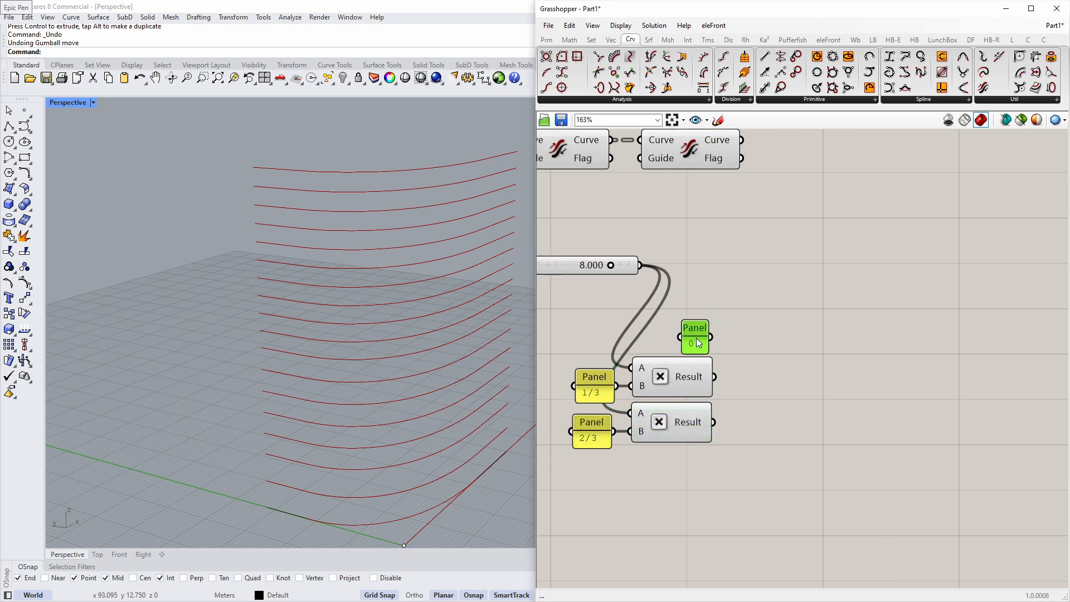
double_click(777, 375)
text(merge)
key(Return)
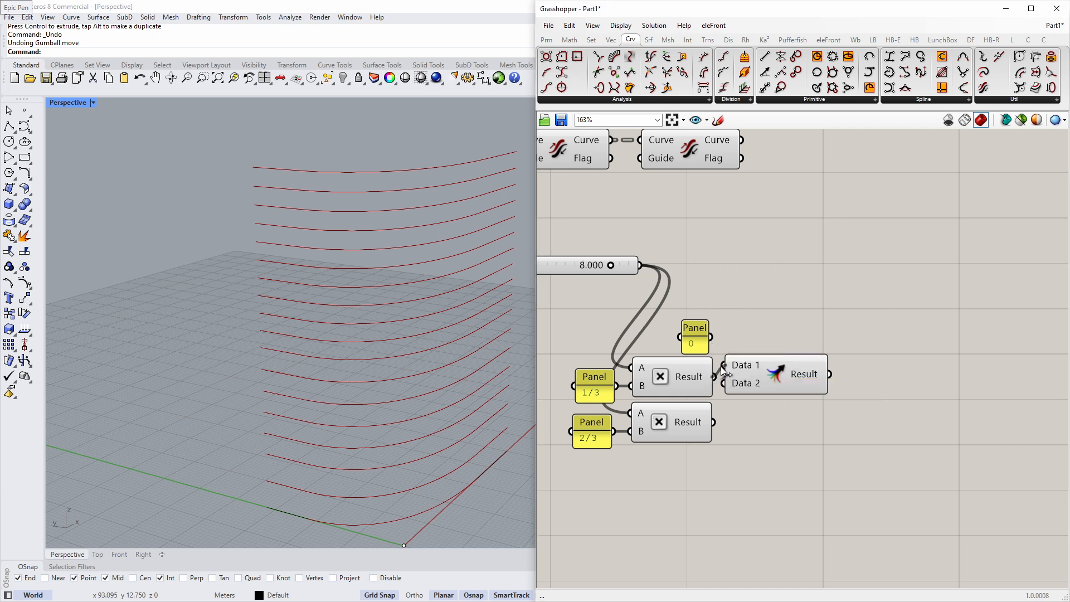
drag(714, 377, 738, 382)
drag(717, 427, 738, 401)
Insert a new first input on the Merge component and connect the 0 panel to it.
scroll(763, 438, up, 3)
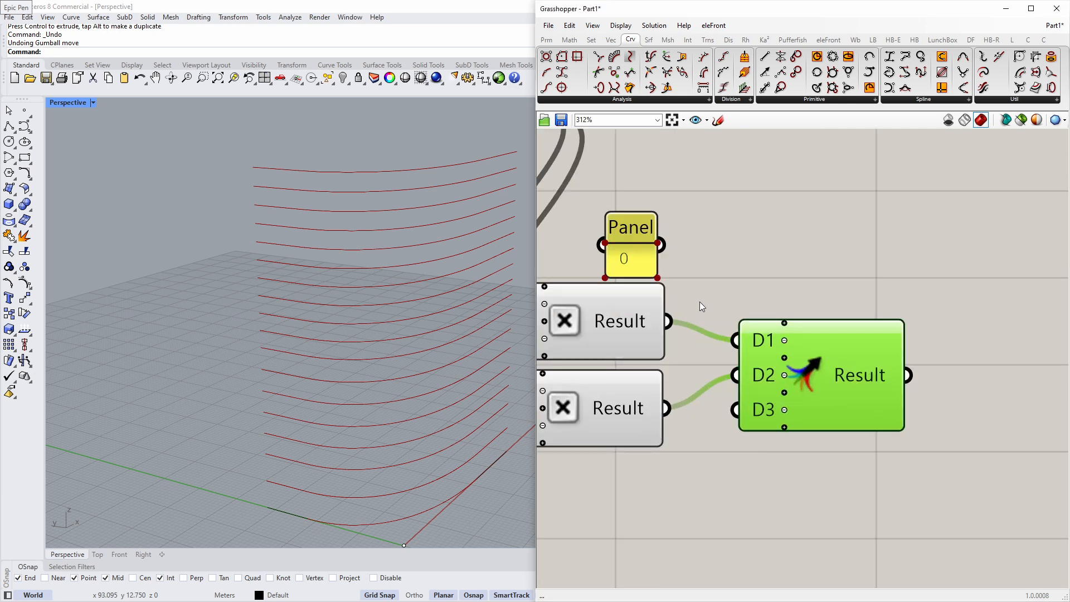
click(772, 304)
drag(658, 244, 723, 303)
drag(761, 383, 752, 357)
scroll(751, 357, down, 6)
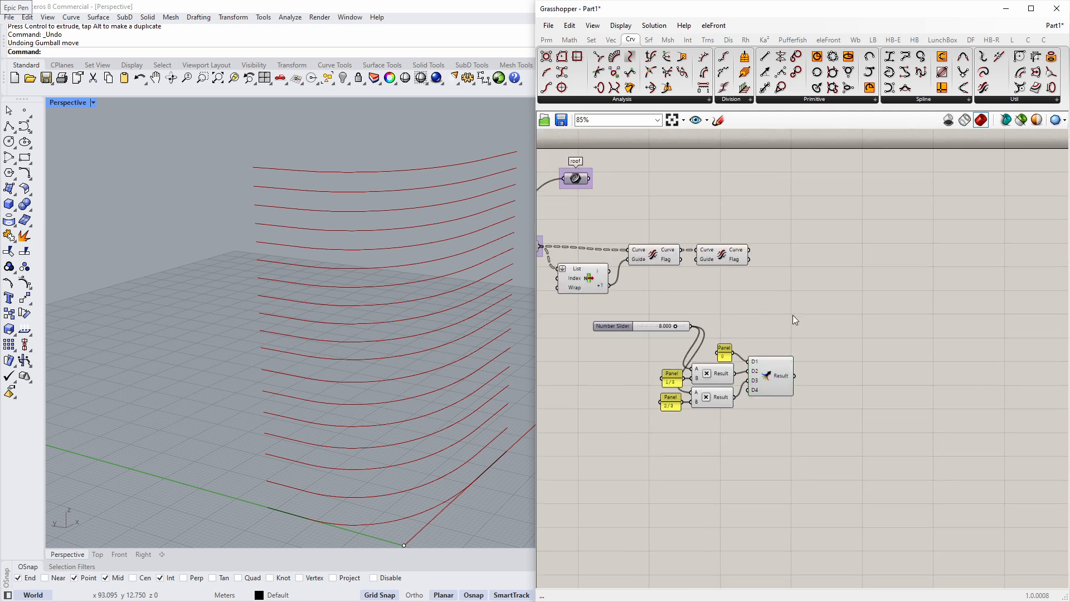
Add a Tree Statistics component beyond the Merge component and move the Number Slider slightly lower.
double_click(822, 324)
text(tree)
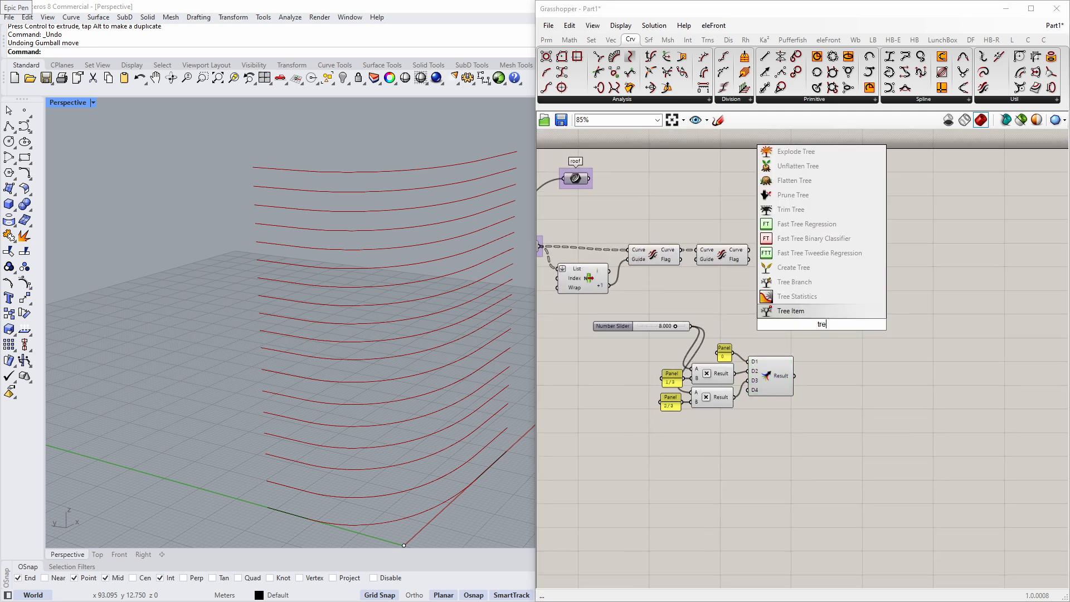
click(825, 310)
scroll(797, 335, up, 2)
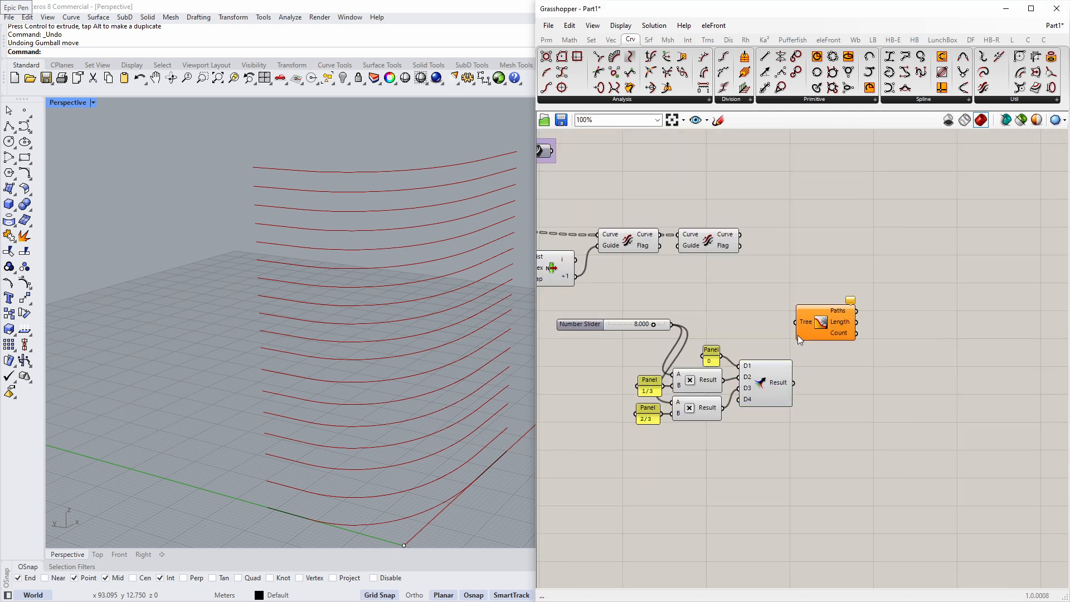
drag(876, 304, 900, 306)
drag(627, 312, 611, 334)
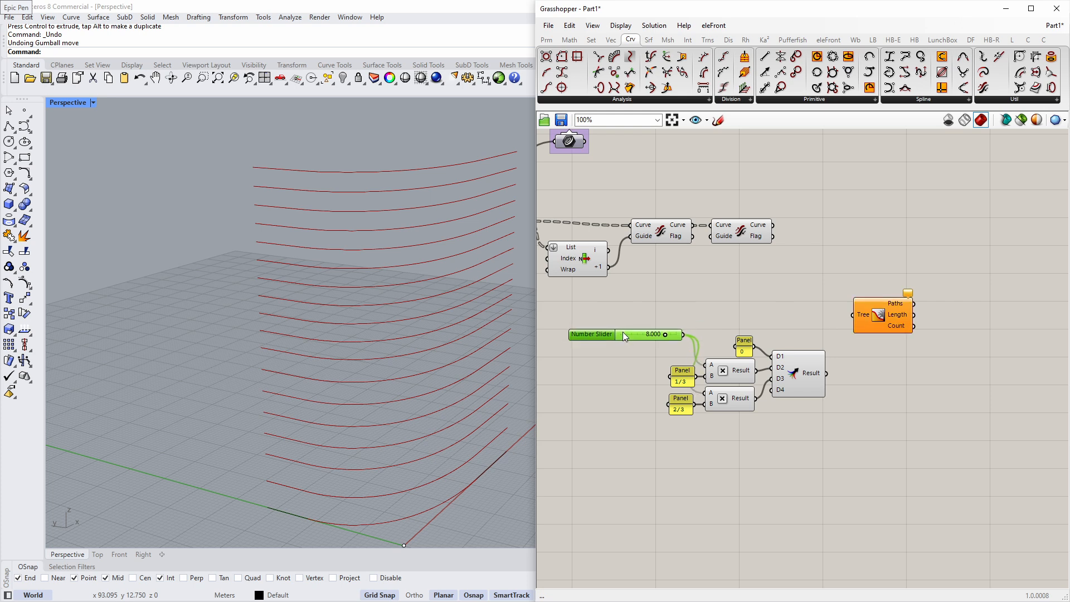
Place a Curve parameter after the second Flip Curve.
right_drag(819, 282, 794, 299)
scroll(780, 306, up, 2)
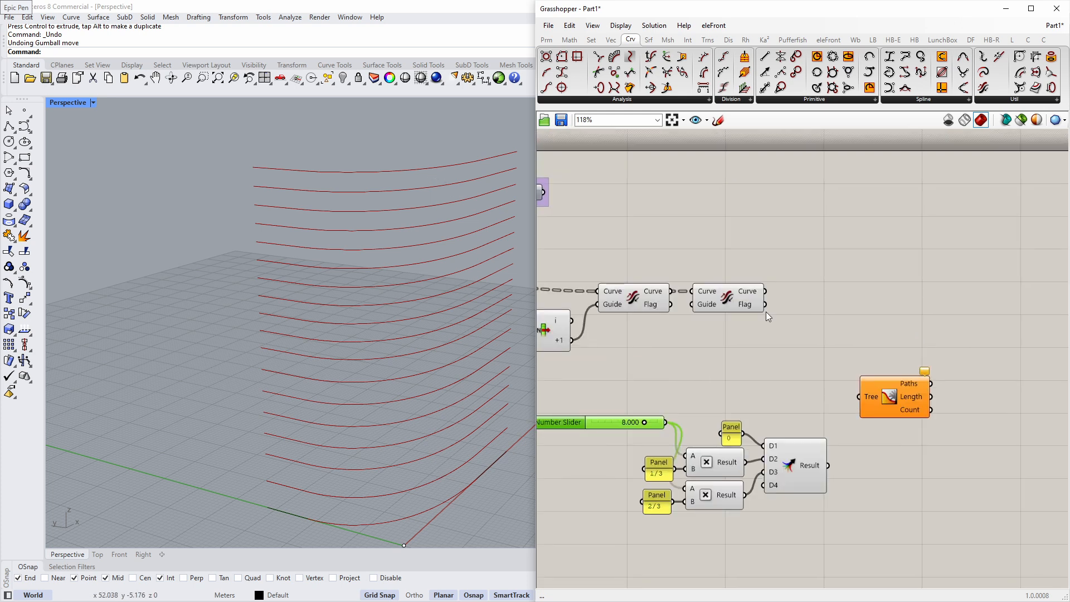
double_click(778, 310)
text(crv)
key(Return)
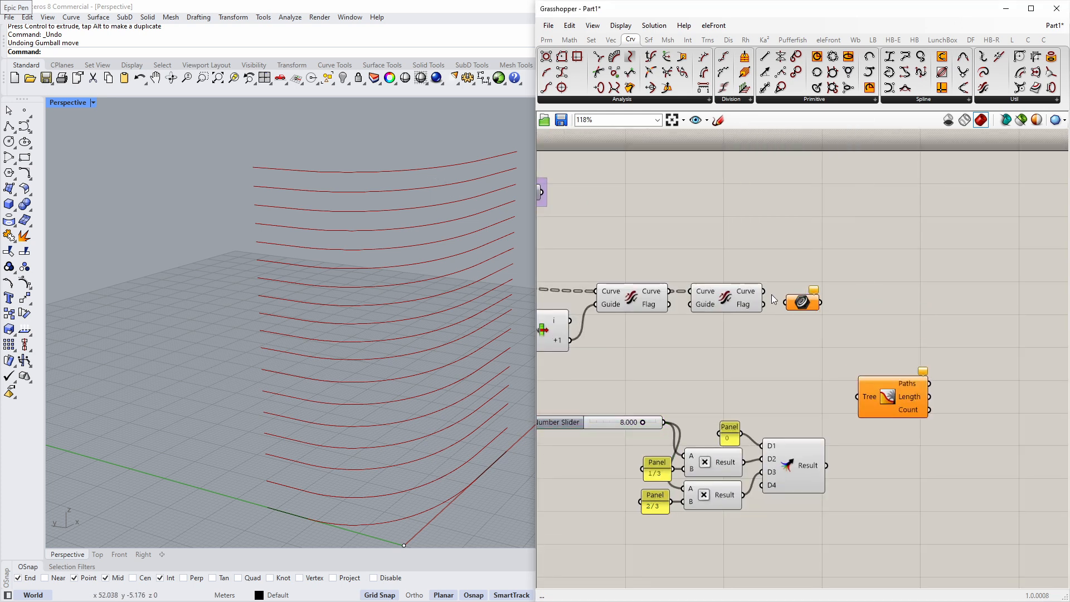
Feed the last Flip Curve output into the curve parameter, and feed that parameter into the tree statistics component's Tree input.
scroll(854, 302, down, 2)
right_drag(854, 302, 734, 279)
drag(717, 271, 780, 342)
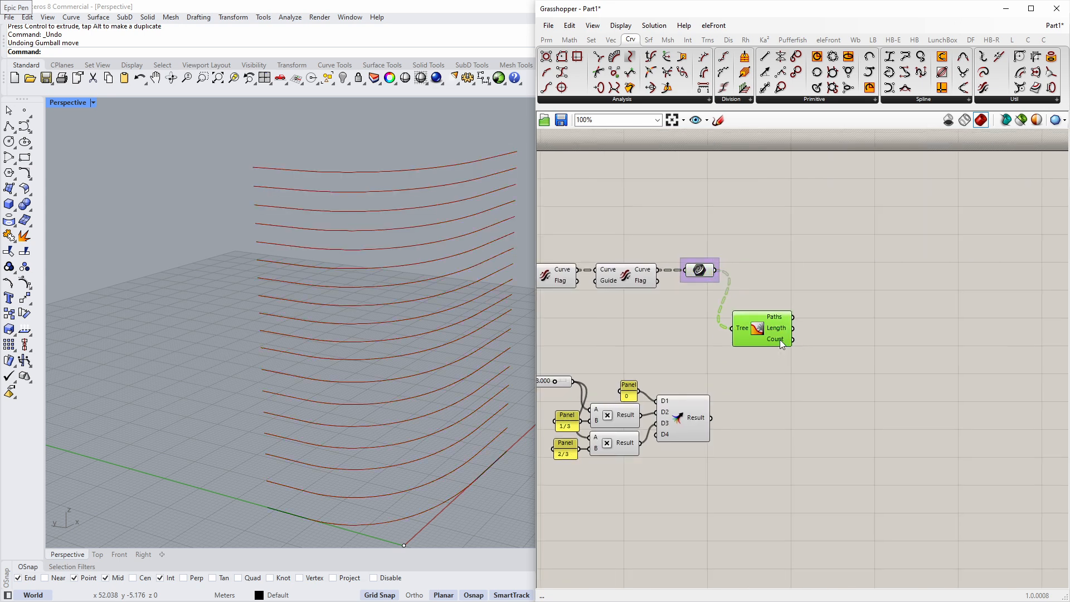
Add two Repeat Data components, one repeating the 8.000 slider value and one the merged offsets, both using Count as Length.
double_click(820, 394)
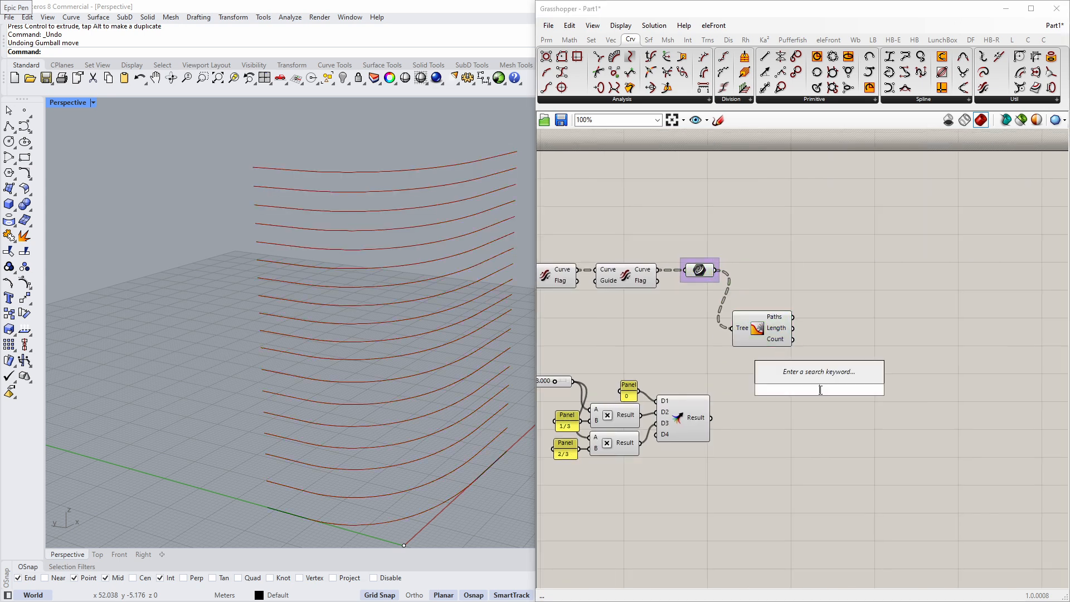
text(repe)
click(811, 382)
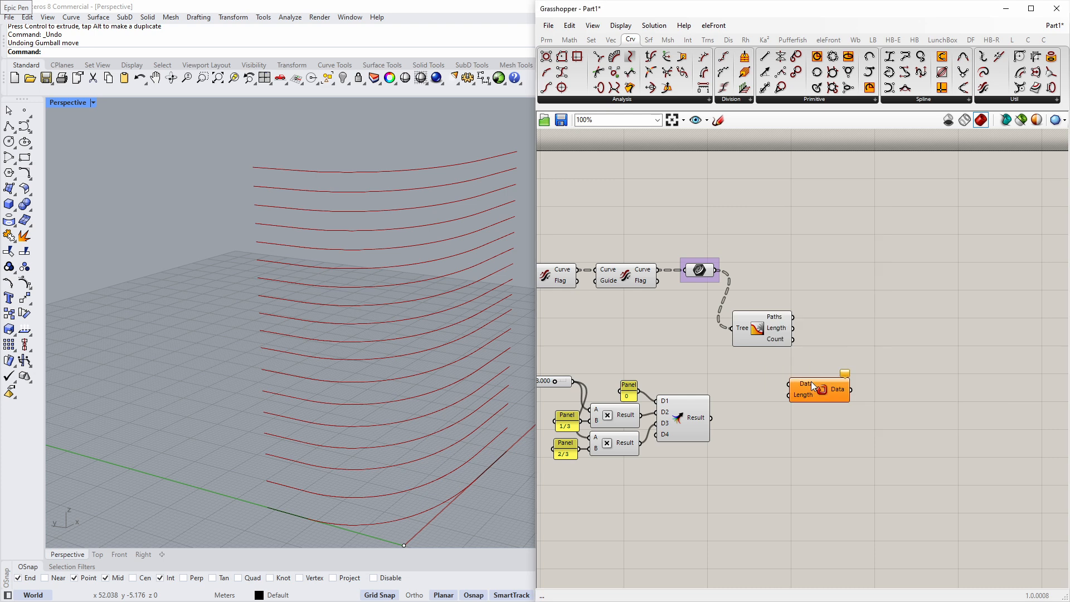
right_drag(762, 382, 781, 378)
drag(579, 379, 571, 352)
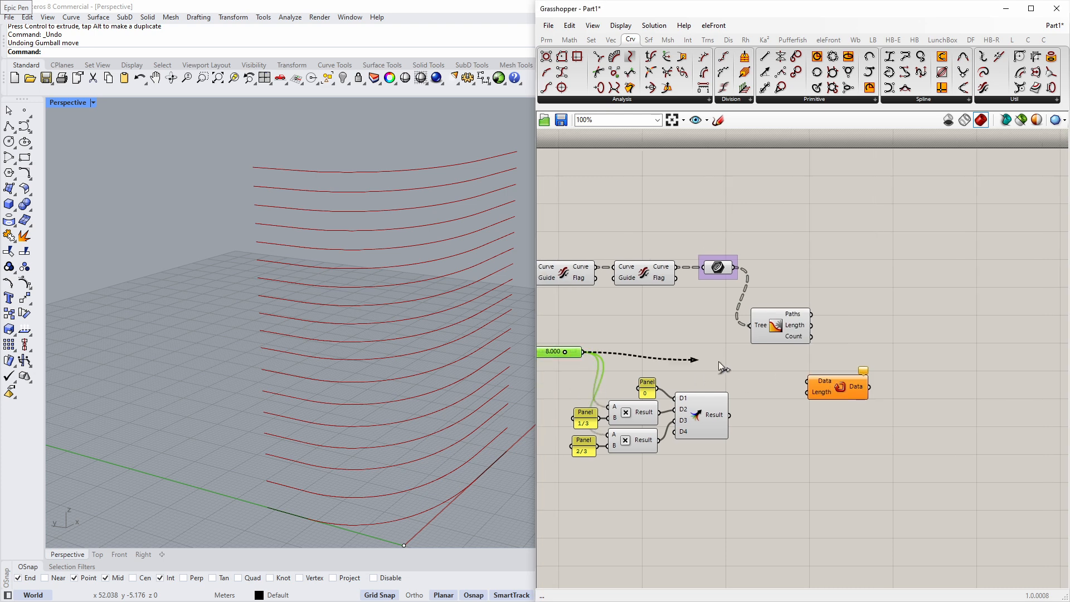
drag(719, 363, 880, 364)
drag(811, 336, 854, 430)
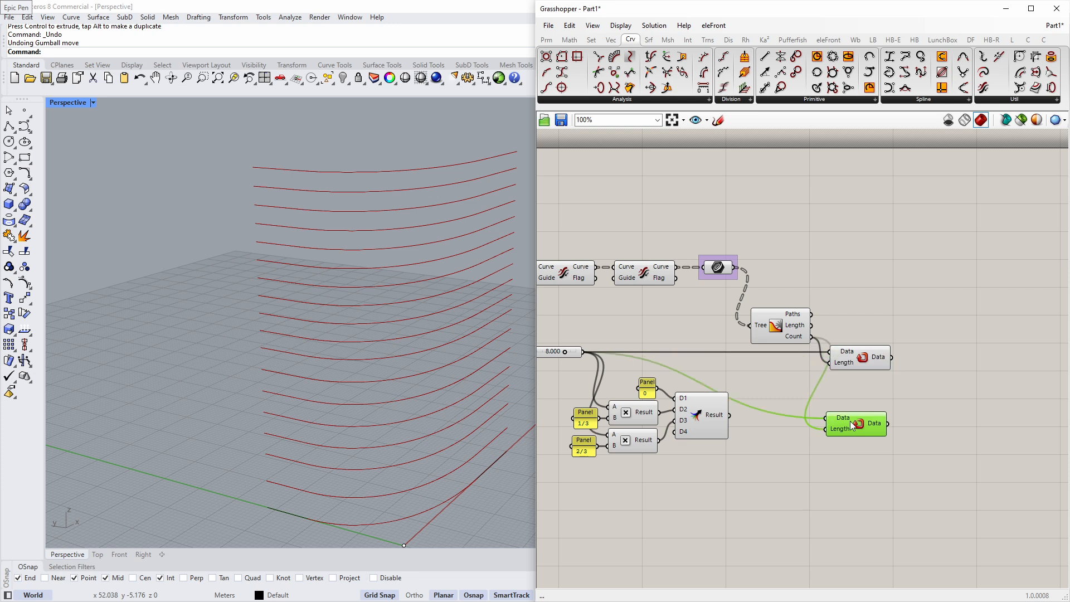
drag(730, 415, 826, 418)
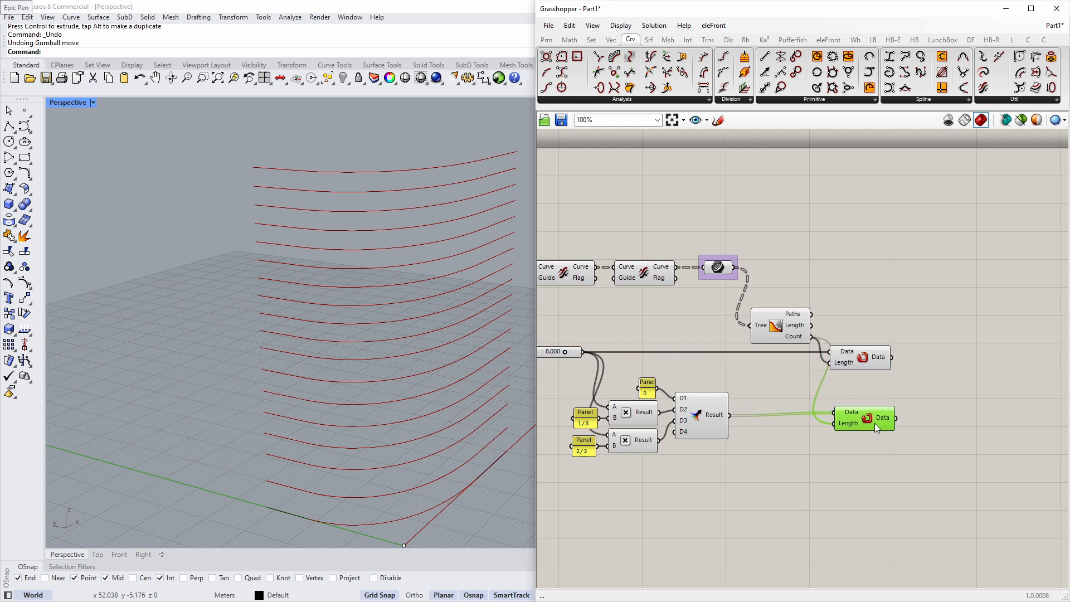
Inspect both Repeat Data outputs in a temporary panel, and delete the panel.
right_drag(963, 383, 834, 373)
double_click(834, 374)
text(pane)
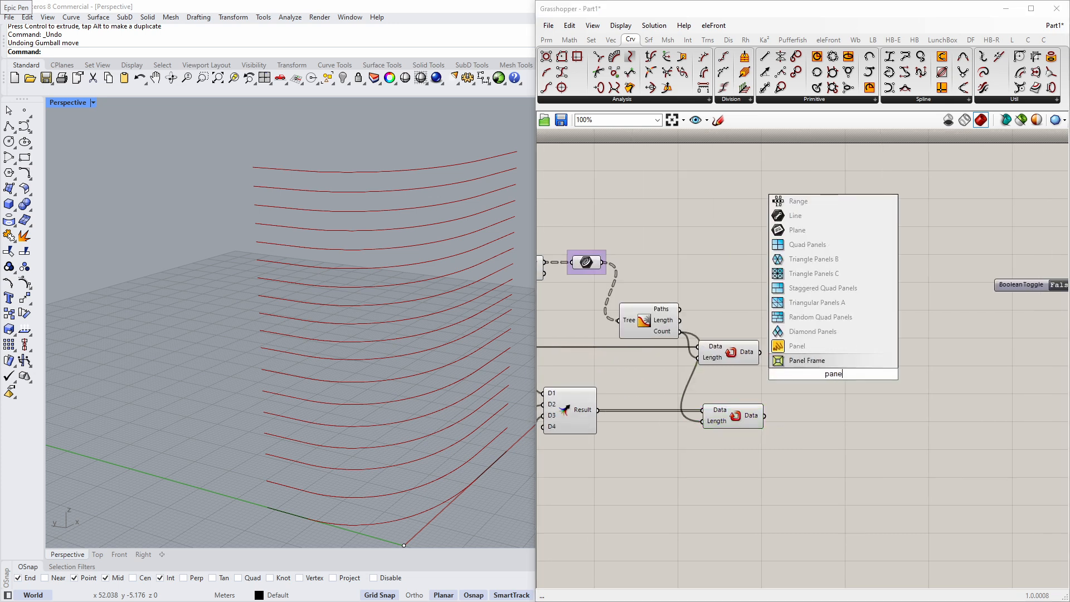
click(834, 350)
drag(760, 352, 859, 517)
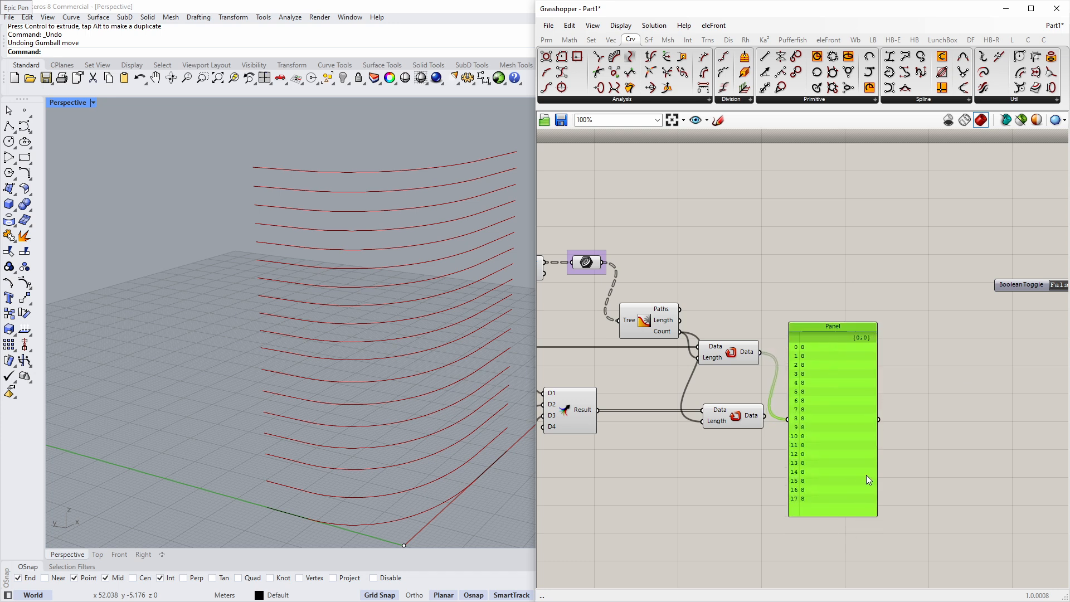
drag(861, 436, 870, 417)
drag(765, 415, 822, 424)
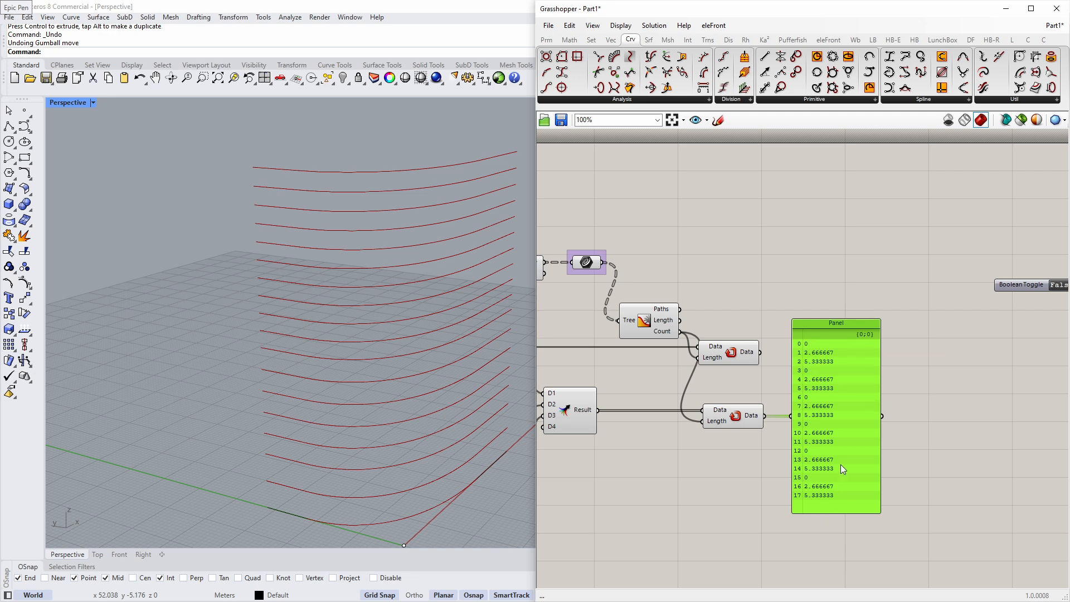
key(Delete)
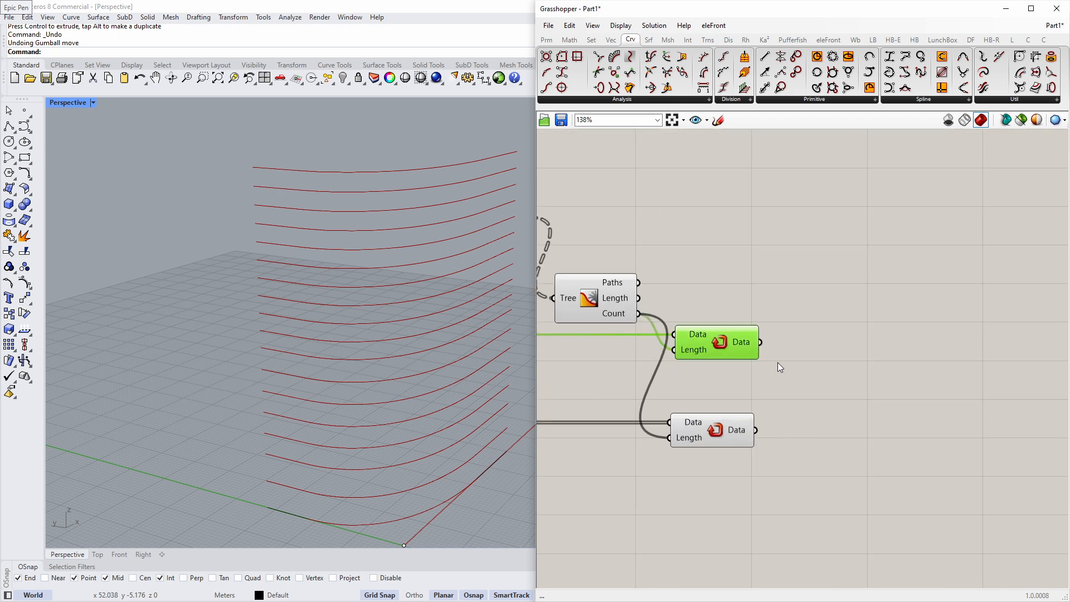
Add an Unflatten Tree component and feed the repeated slider values into its Tree input.
drag(735, 346, 731, 347)
scroll(836, 361, down, 4)
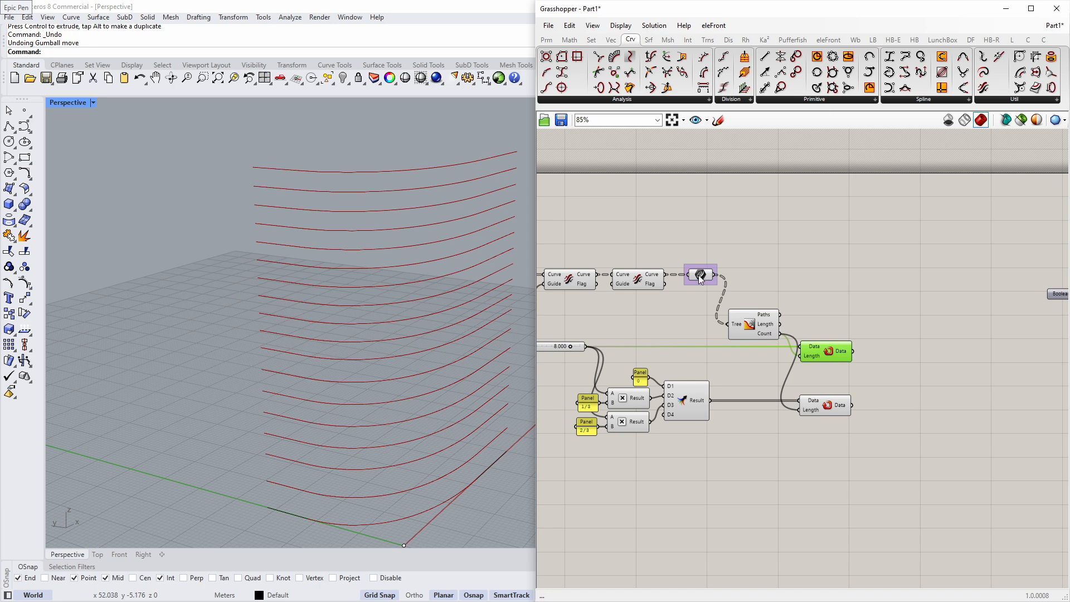
double_click(891, 341)
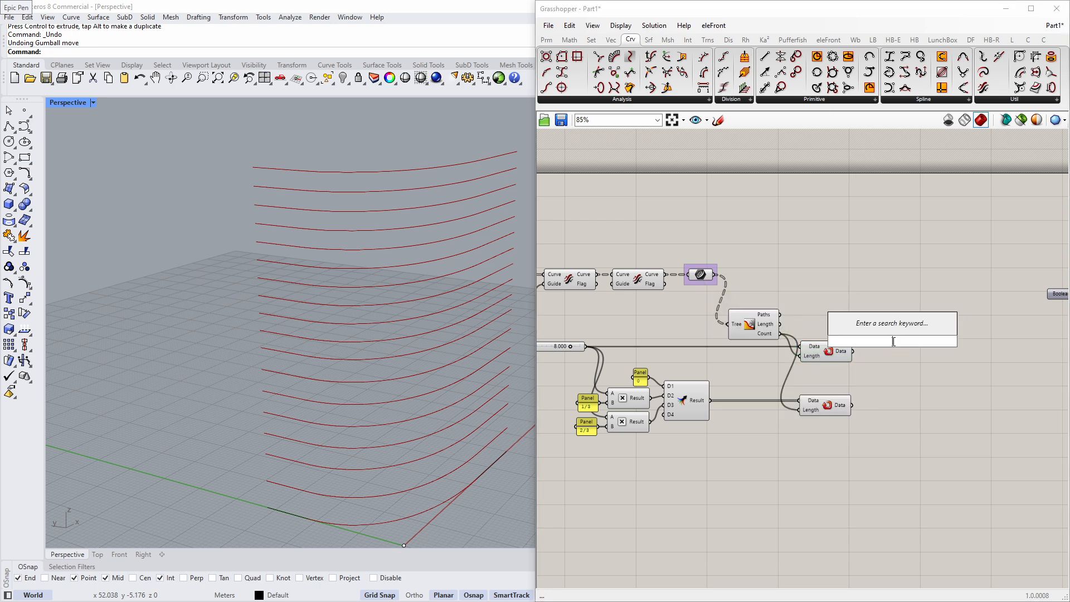
text(unfl)
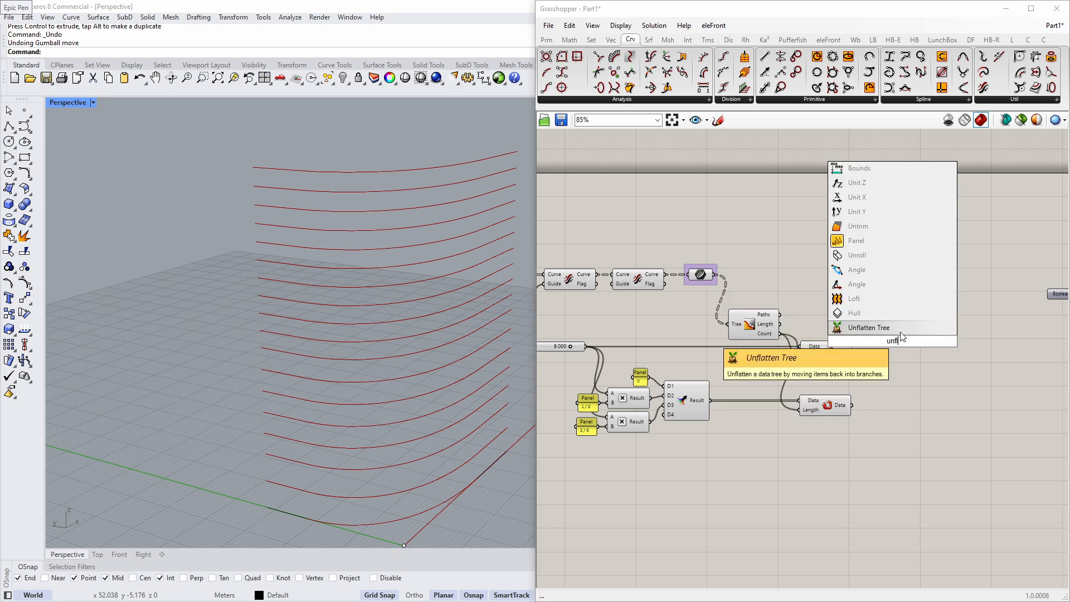
key(Return)
scroll(876, 340, up, 4)
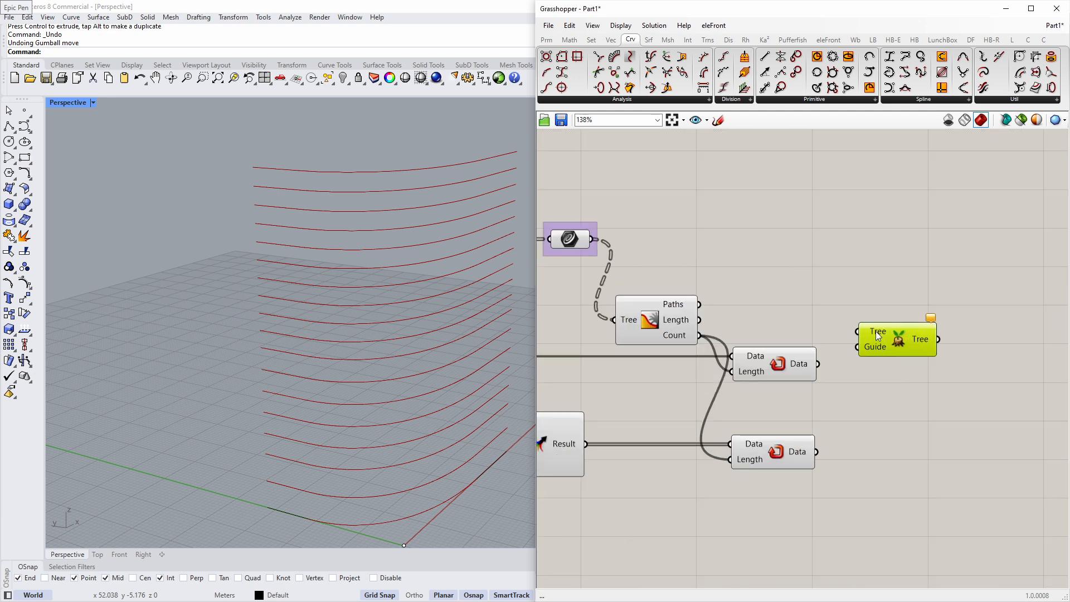
drag(818, 364, 889, 371)
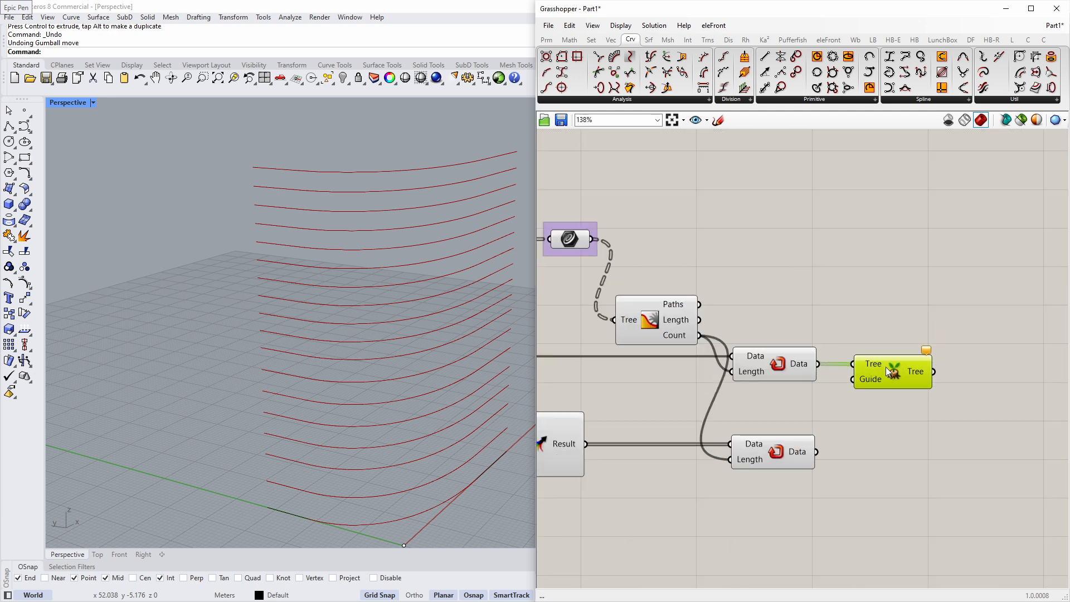
Use the curve parameter as the Unflatten Tree guide, and duplicate the component to unflatten the repeated offsets the same way.
drag(593, 241, 897, 441)
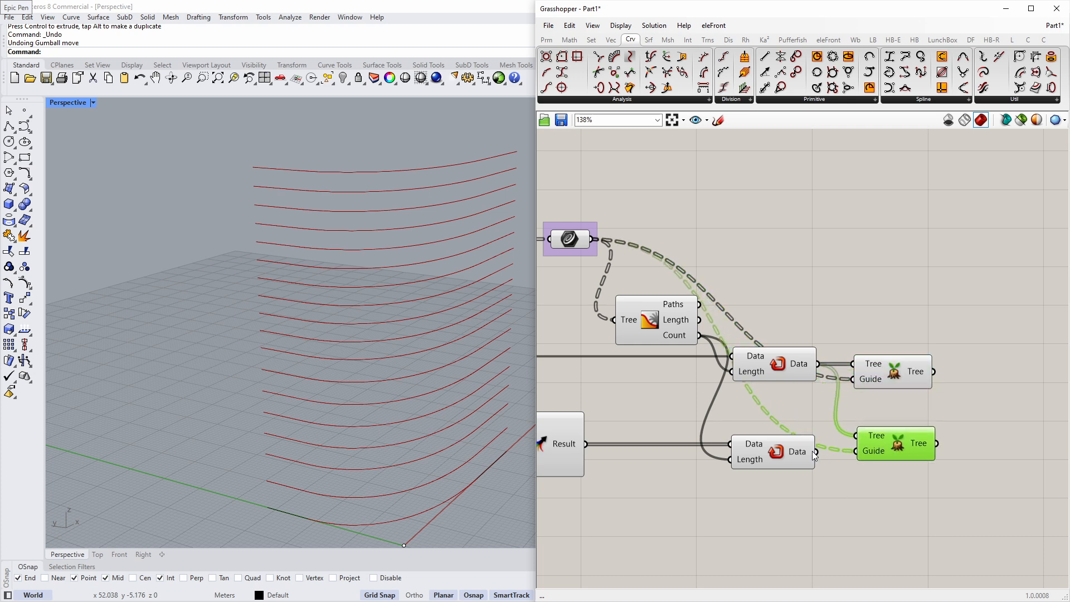
drag(816, 451, 857, 431)
right_drag(927, 380, 829, 376)
mouse_move(825, 372)
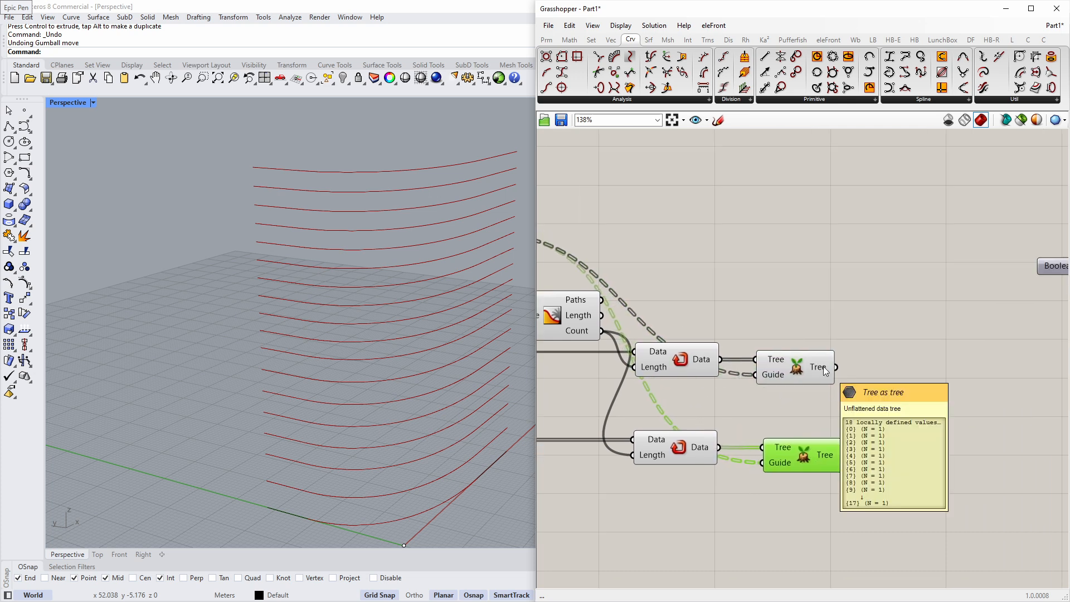
mouse_move(830, 460)
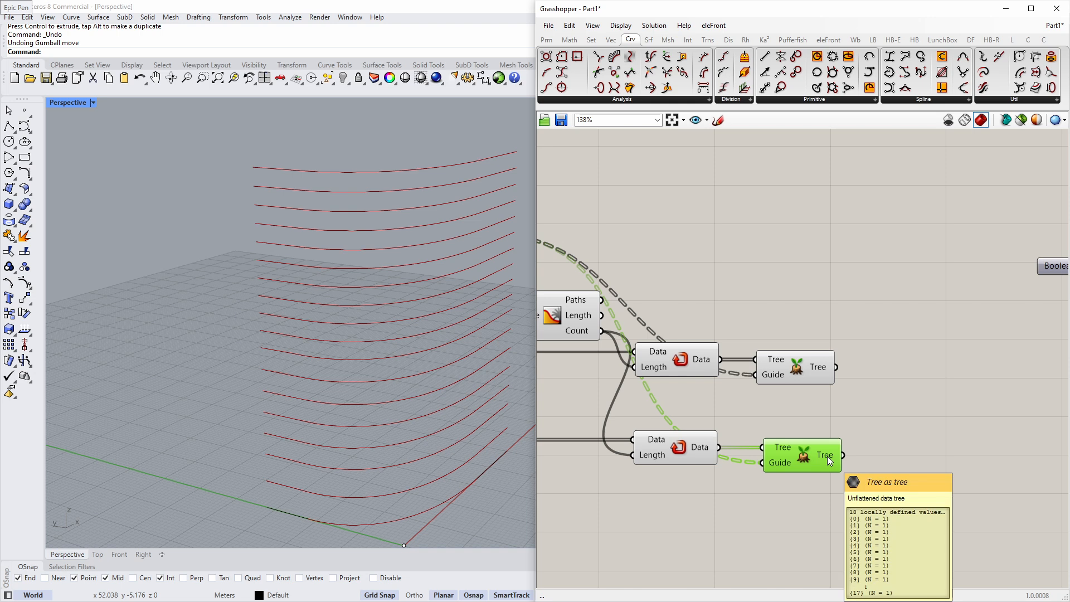
scroll(789, 401, down, 2)
click(788, 384)
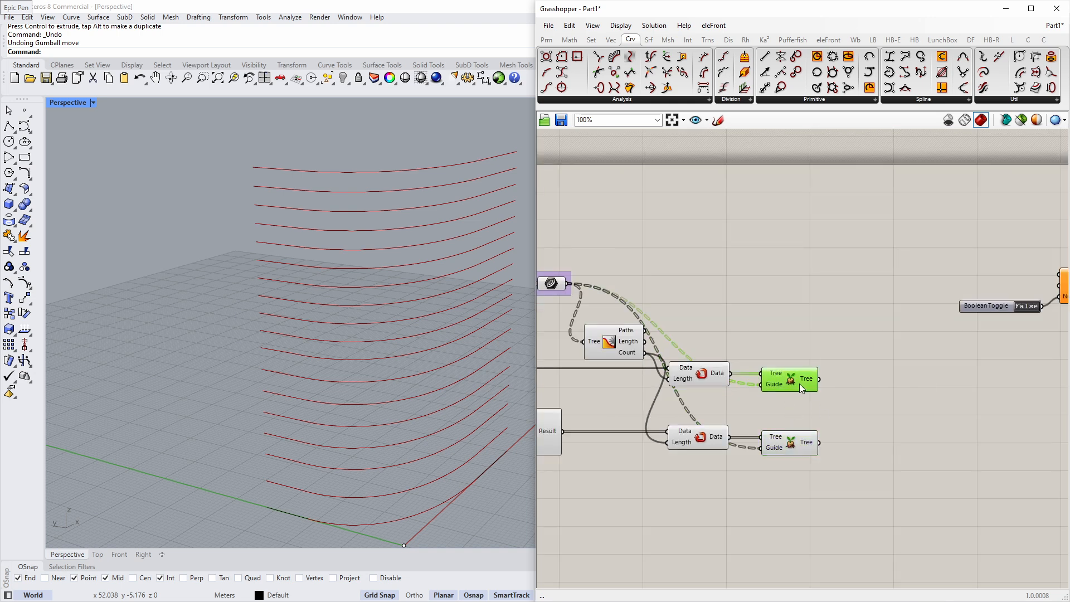
click(823, 428)
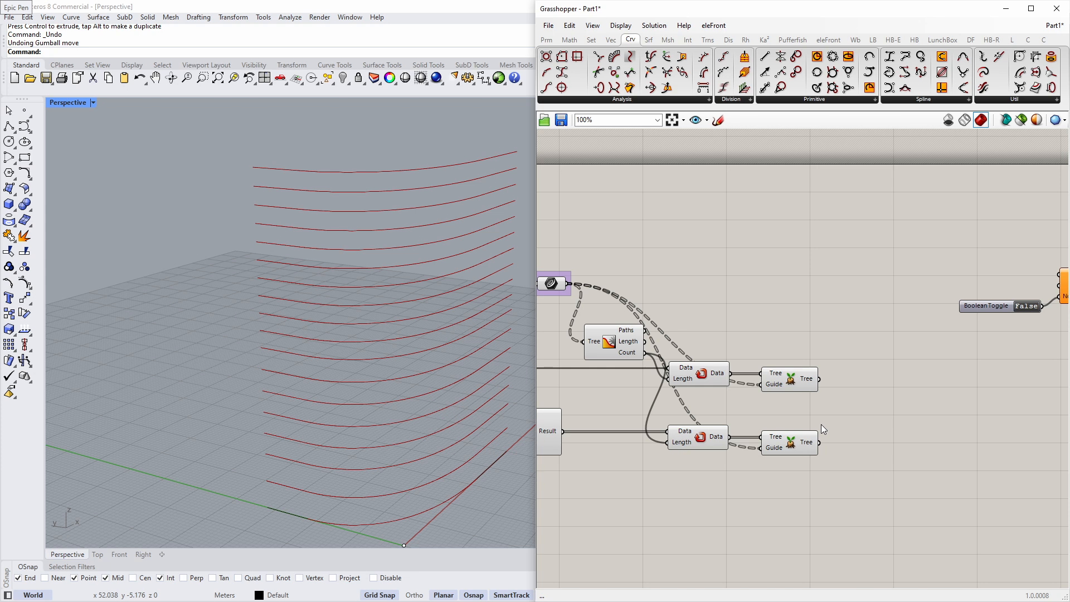
Add another Repeat Data component and feed the unflattened slider values into its Data input.
right_drag(822, 424, 786, 402)
double_click(856, 379)
text(repe)
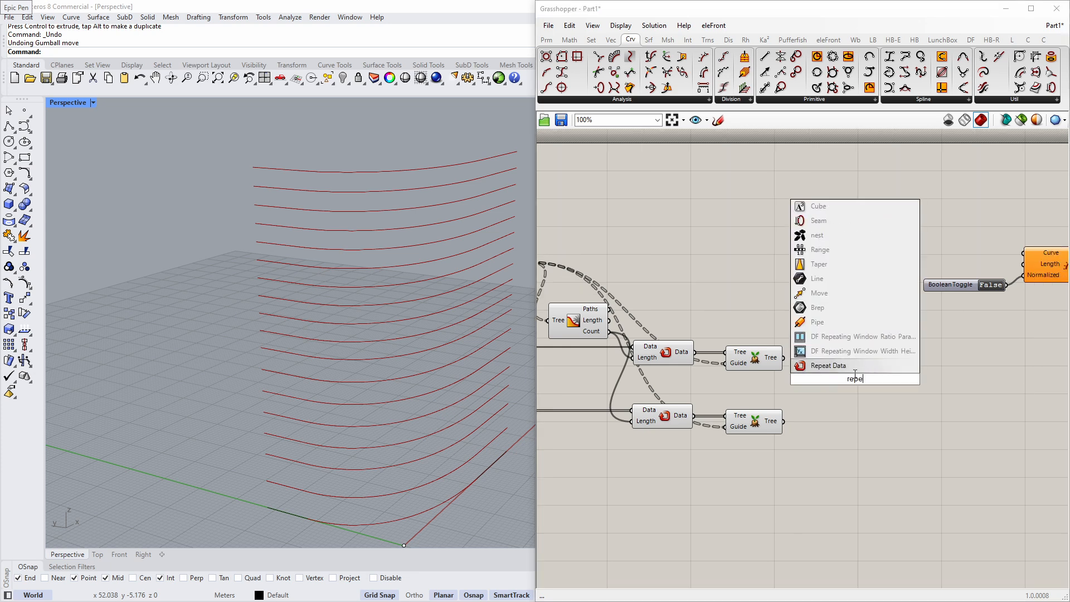
click(855, 367)
scroll(852, 363, up, 4)
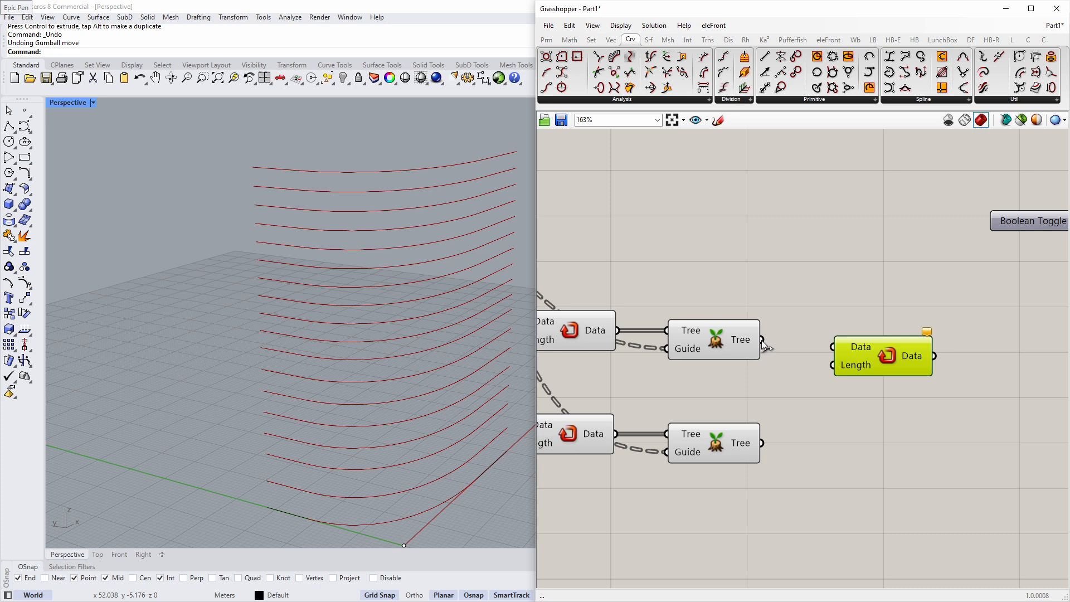
drag(763, 346, 849, 365)
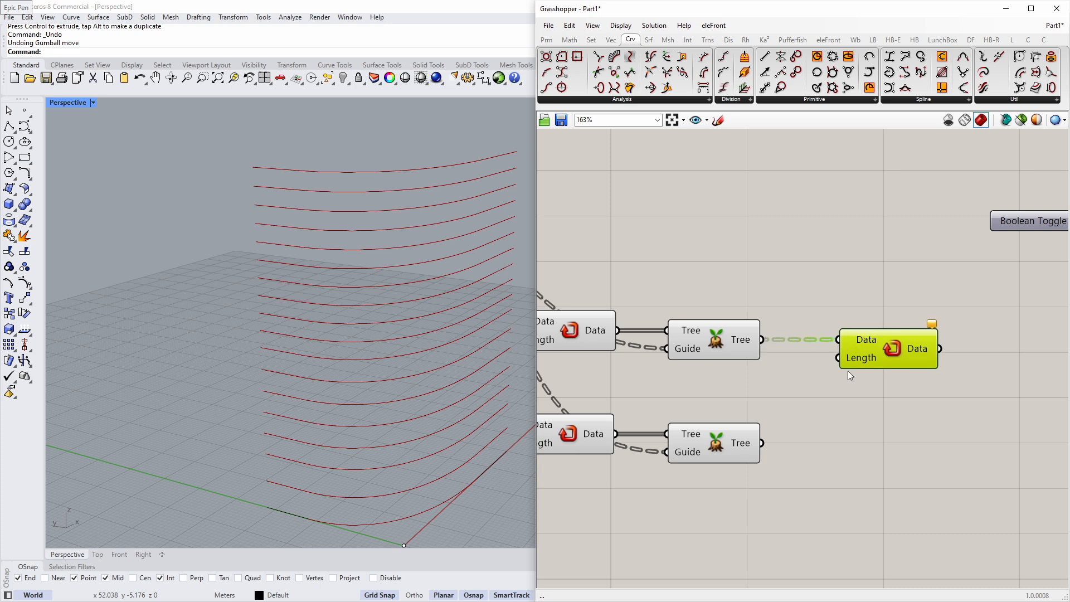
Add a panel containing 100, connect it to the new Repeat Data's Length input, and arrange the two components.
double_click(747, 393)
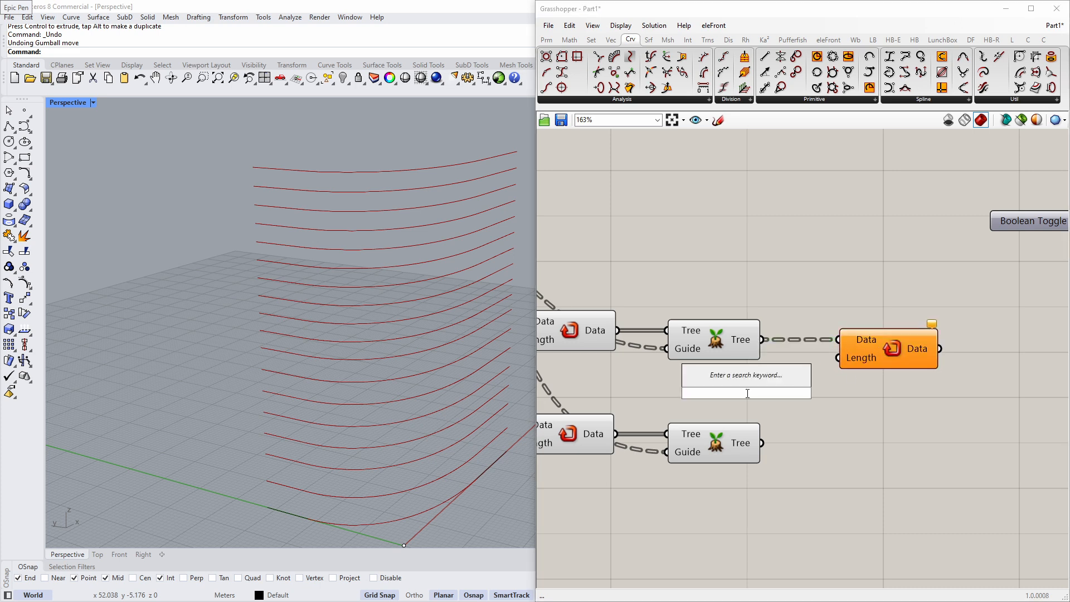
text(//100)
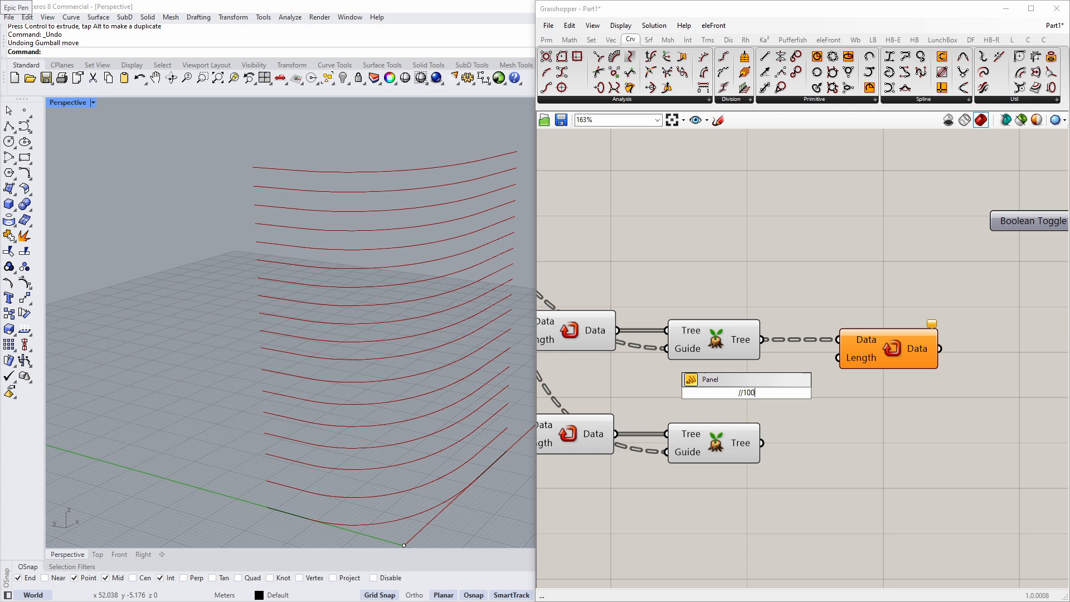
key(Return)
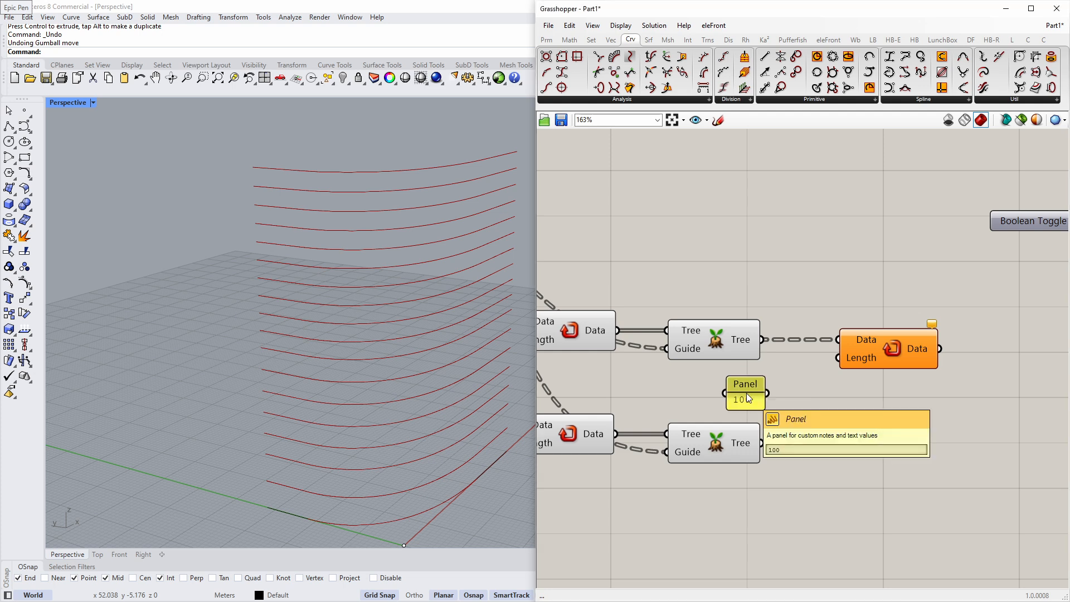
drag(838, 358, 767, 393)
drag(747, 395, 754, 382)
right_drag(819, 390, 777, 389)
drag(859, 350, 830, 352)
drag(711, 383, 707, 384)
click(798, 386)
right_drag(882, 381, 822, 380)
right_drag(635, 448, 638, 422)
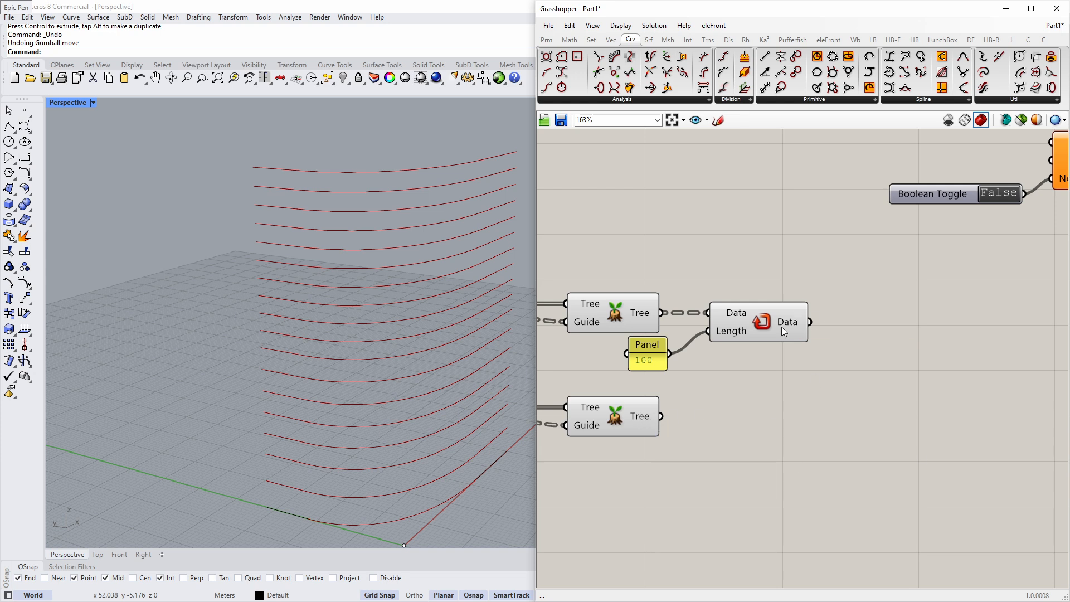
Add an Insert Items component with the repeated values as List and the unflattened offsets as Item.
double_click(863, 413)
text(list inse)
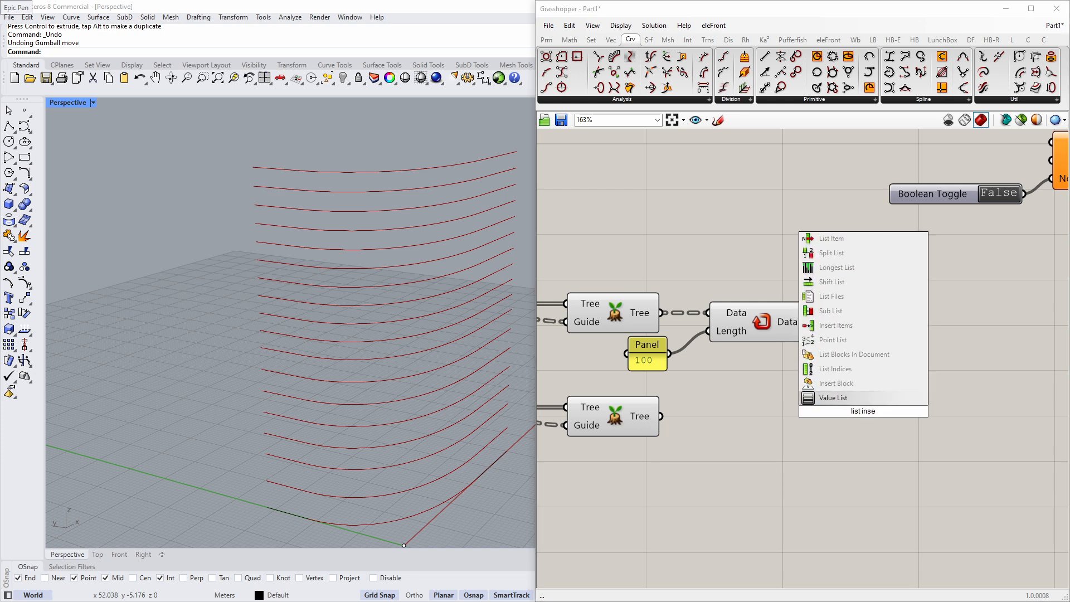
click(837, 325)
drag(809, 322, 856, 334)
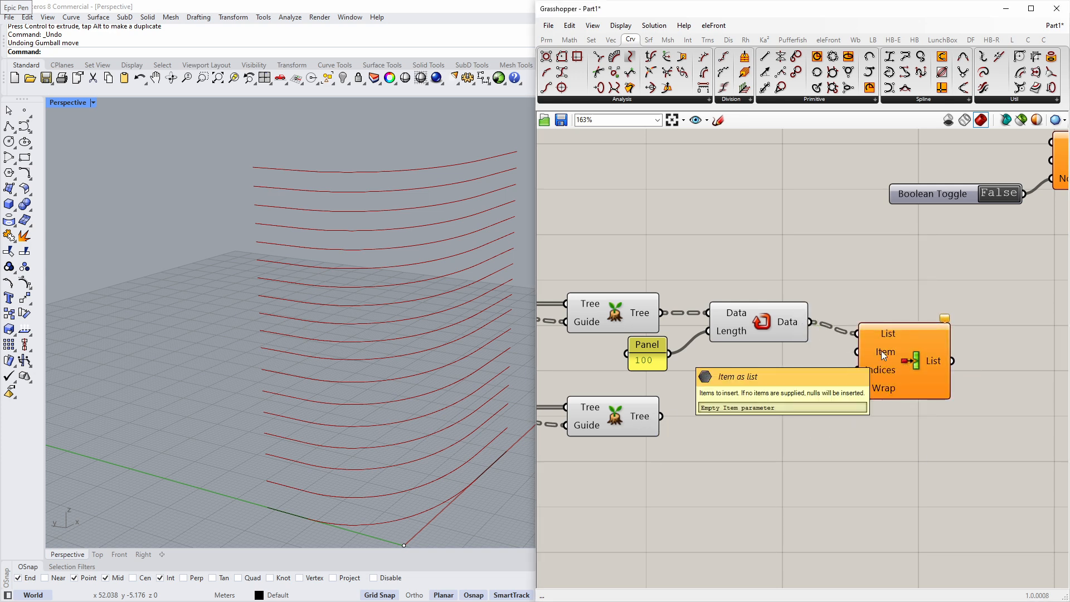
drag(661, 416, 856, 351)
Add a panel containing 0 and connect it to the Indices input of Insert Items.
double_click(835, 418)
text(0)
key(Return)
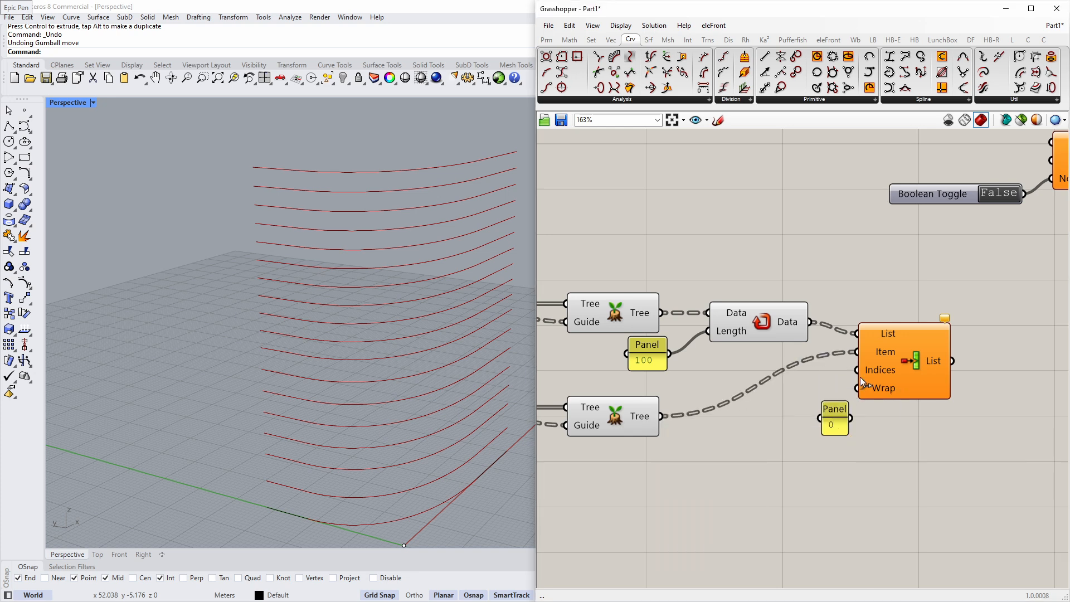
drag(809, 406, 857, 370)
Connect a panel to the Insert Items output, enlarge it, and examine the first value of each branch.
right_drag(1021, 394, 873, 393)
double_click(873, 394)
text(panel)
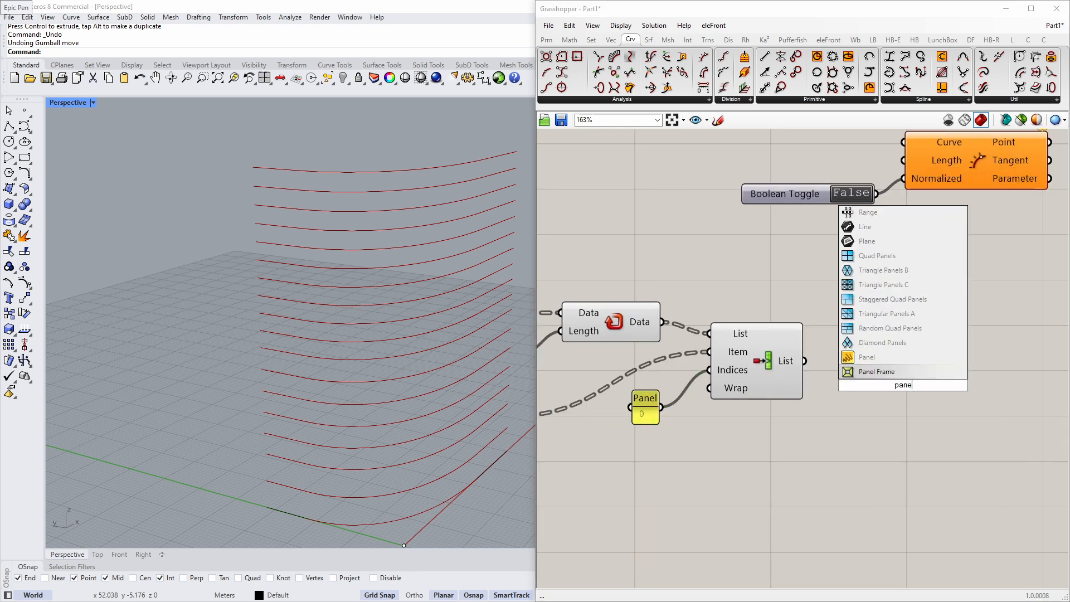
key(Return)
drag(819, 368, 829, 385)
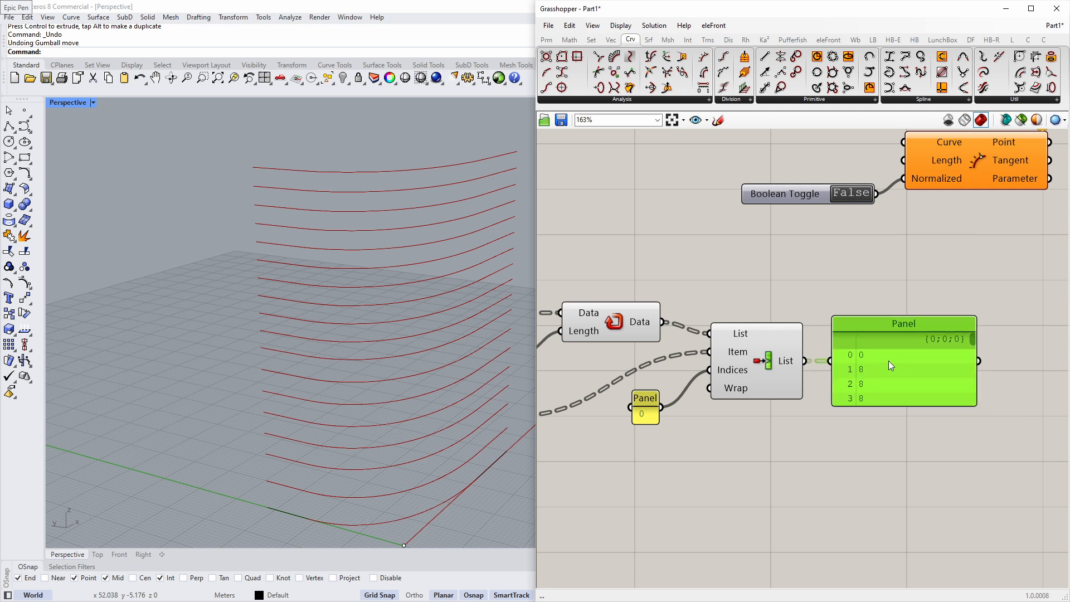
right_drag(889, 370, 768, 296)
drag(777, 327, 781, 527)
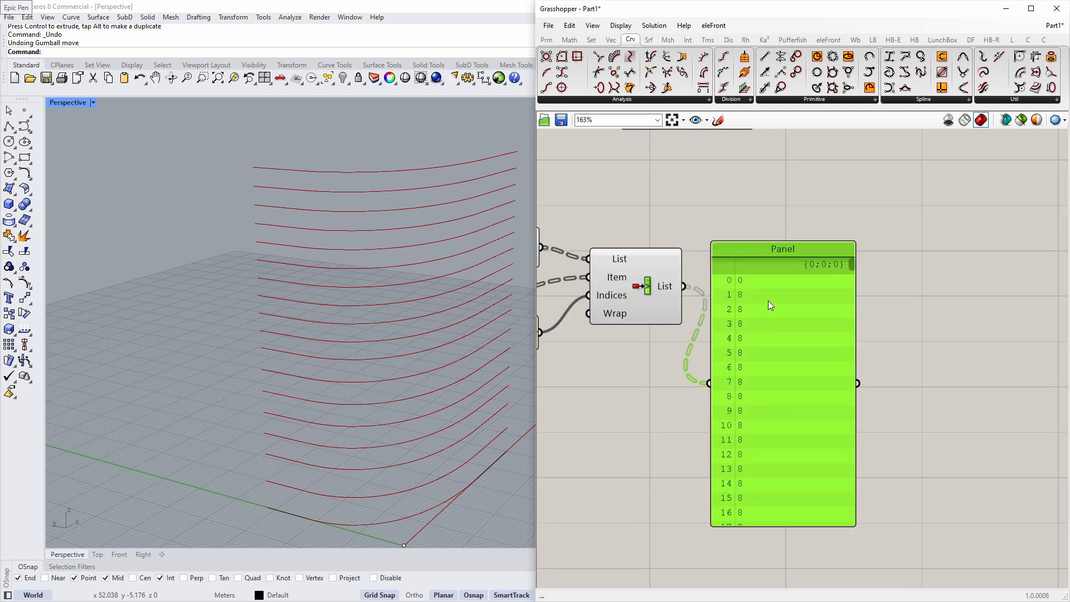
scroll(773, 337, down, 2)
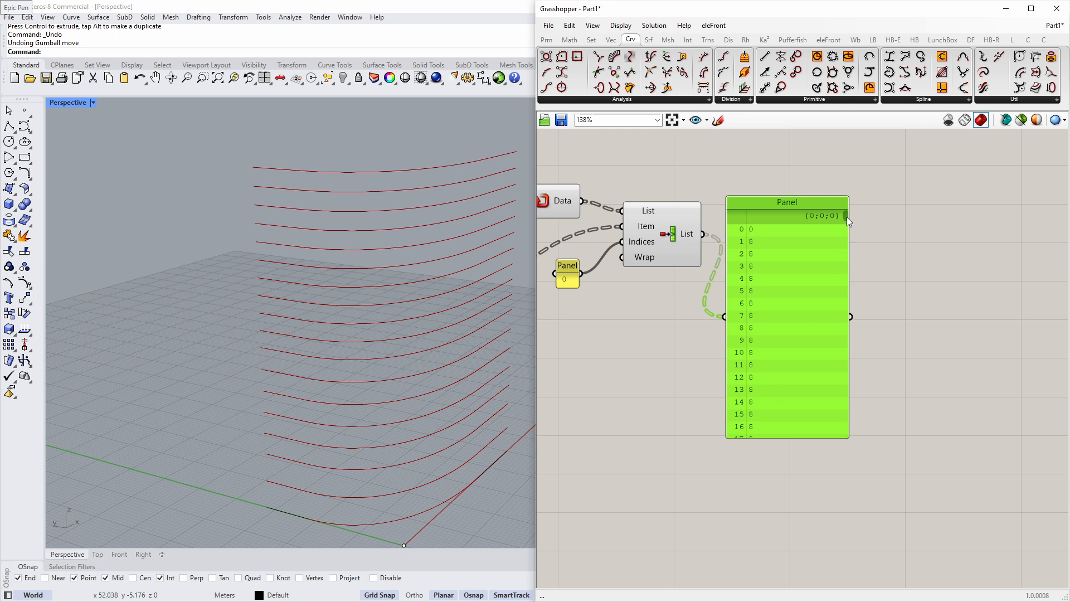
drag(848, 216, 846, 242)
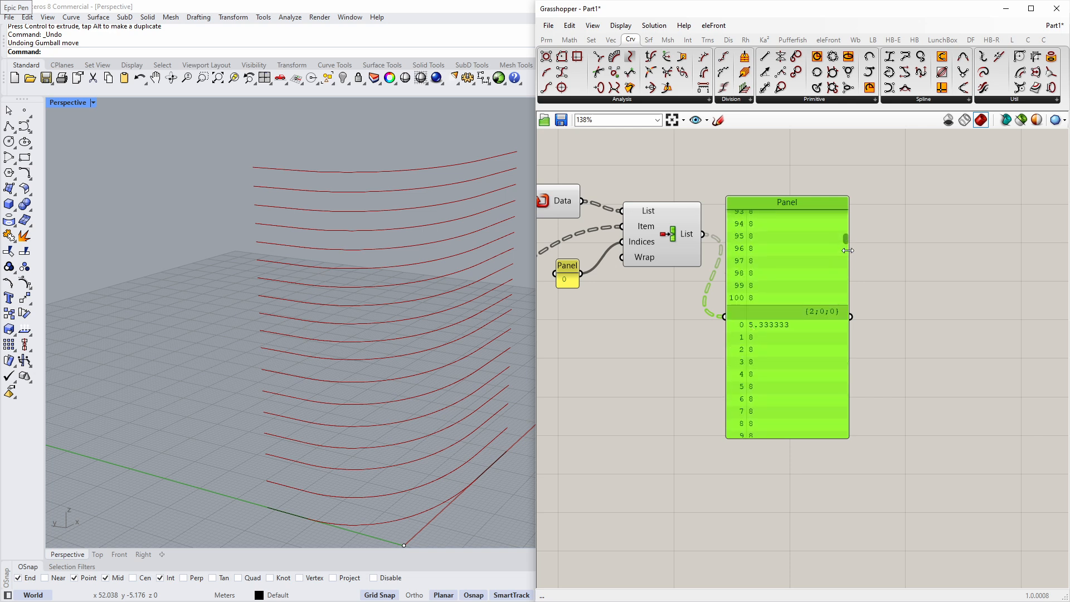
Check the first values of further branches, and delete the panel attached to the Insert Items output.
drag(845, 241, 848, 253)
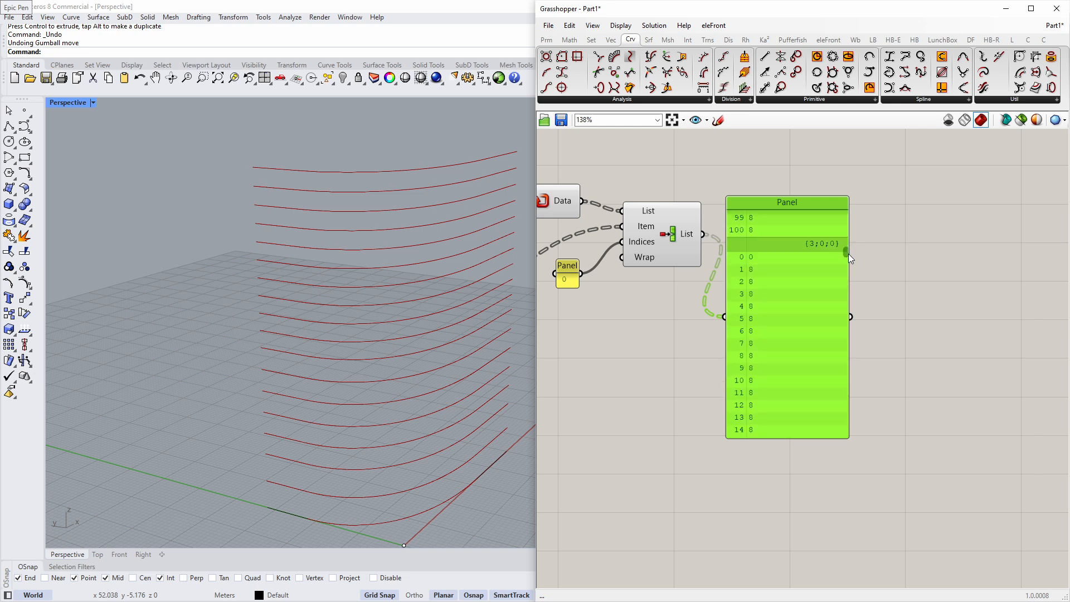
key(Delete)
scroll(778, 357, down, 4)
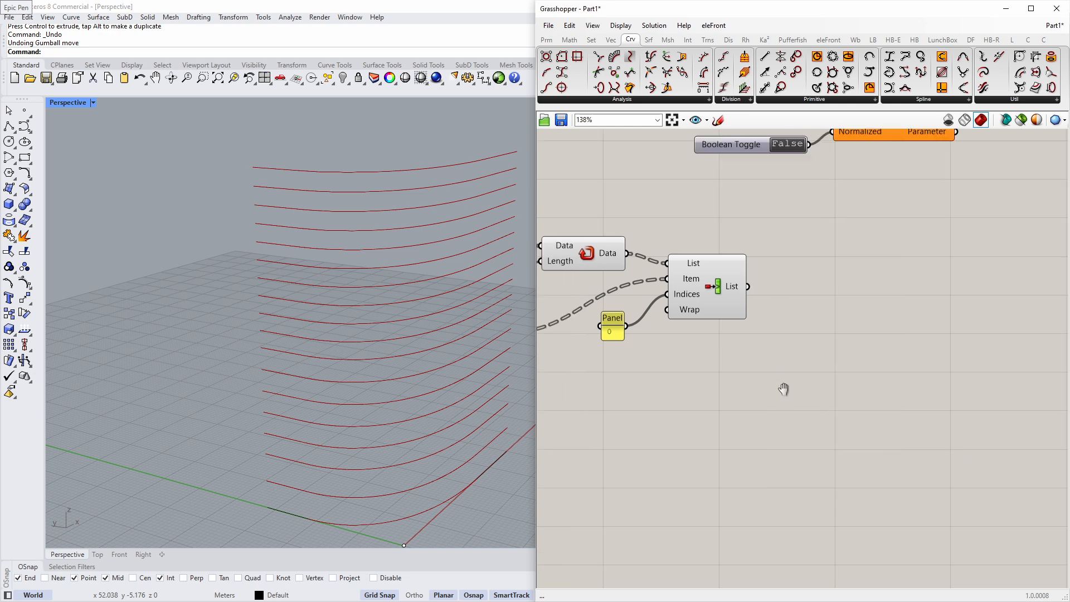
Add a Mass Addition component after Insert Items and connect the List output to its Input.
right_drag(623, 365, 897, 343)
scroll(899, 360, down, 6)
scroll(897, 344, up, 4)
scroll(898, 343, up, 6)
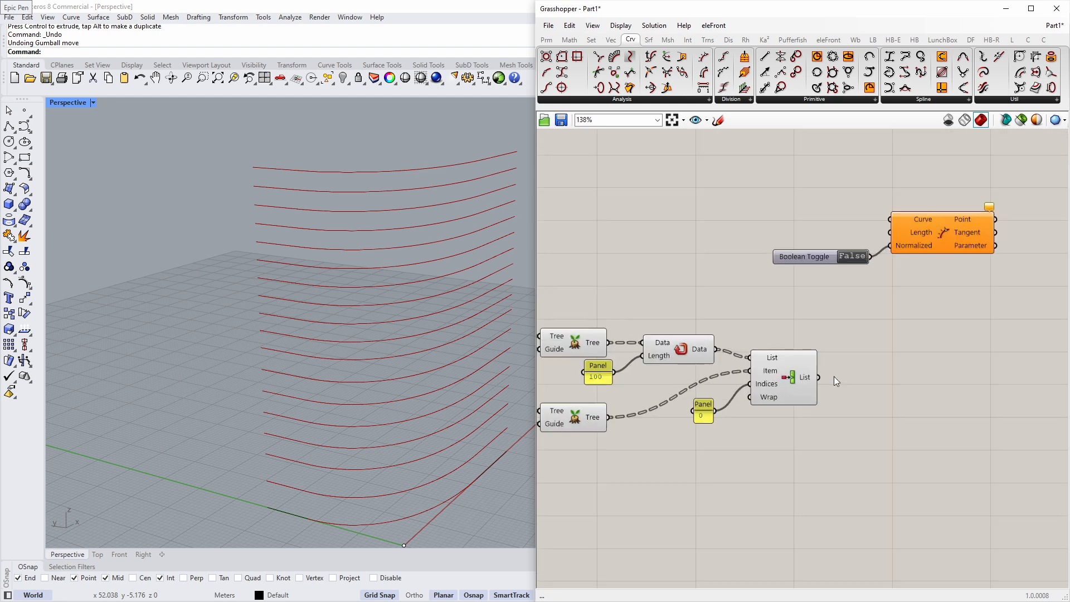
double_click(871, 376)
text(mas)
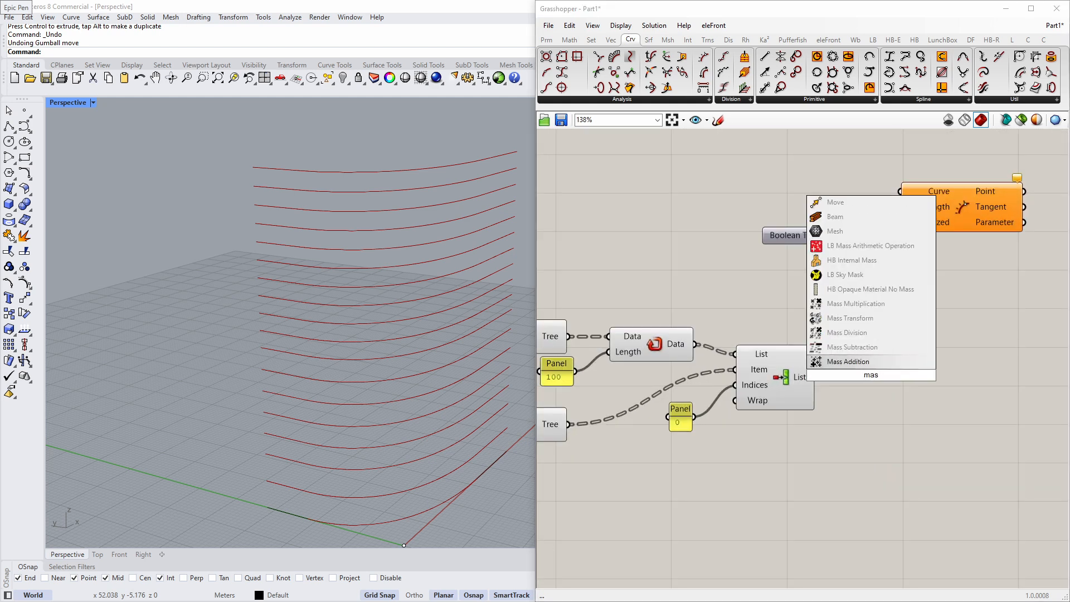
click(869, 367)
mouse_move(830, 378)
mouse_down()
mouse_move(848, 377)
mouse_move(833, 377)
mouse_up()
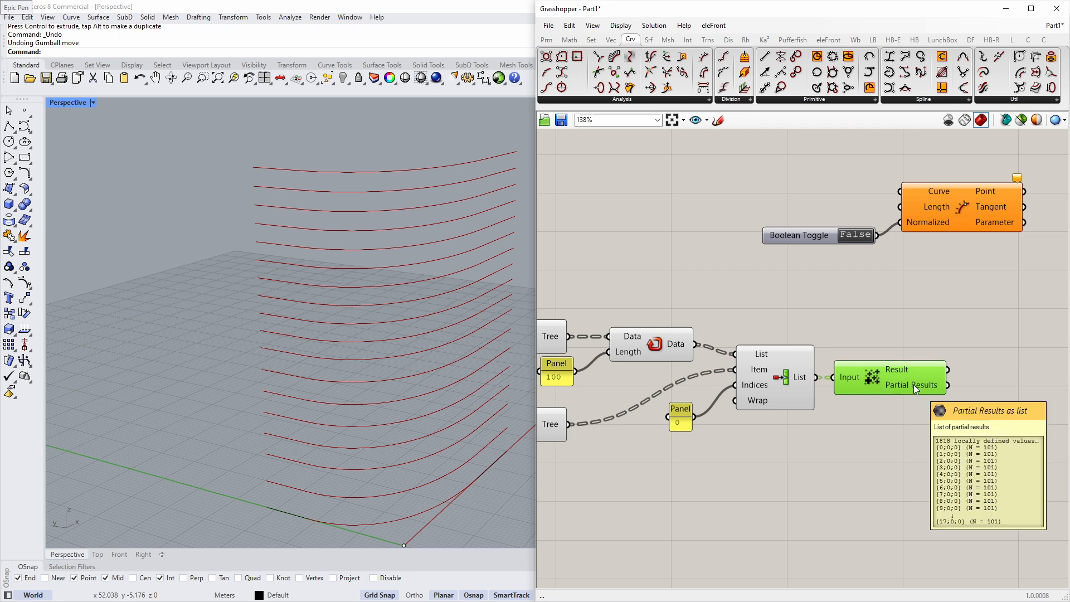
Connect the contour curves to Evaluate Length's Curve input and Mass Addition's Partial Results to its Length input, and tidy the layout.
right_drag(914, 385, 825, 400)
scroll(891, 301, down, 3)
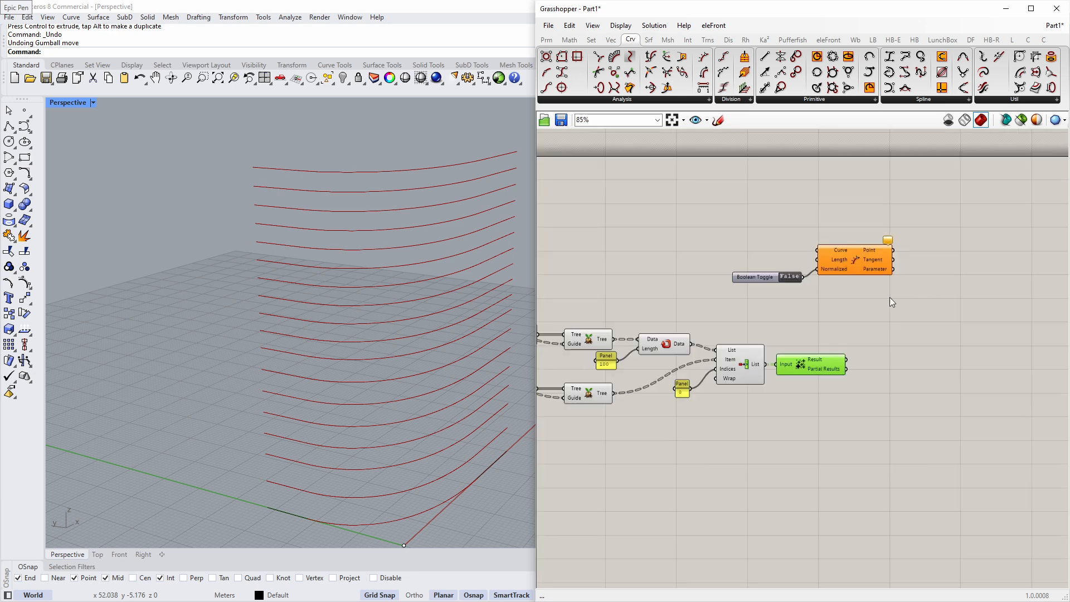
right_drag(641, 268, 893, 274)
drag(651, 264, 964, 259)
scroll(697, 271, down, 2)
right_drag(1012, 271, 892, 288)
drag(893, 287, 940, 291)
scroll(891, 306, up, 3)
drag(845, 411, 887, 261)
drag(719, 284, 768, 287)
drag(942, 267, 937, 276)
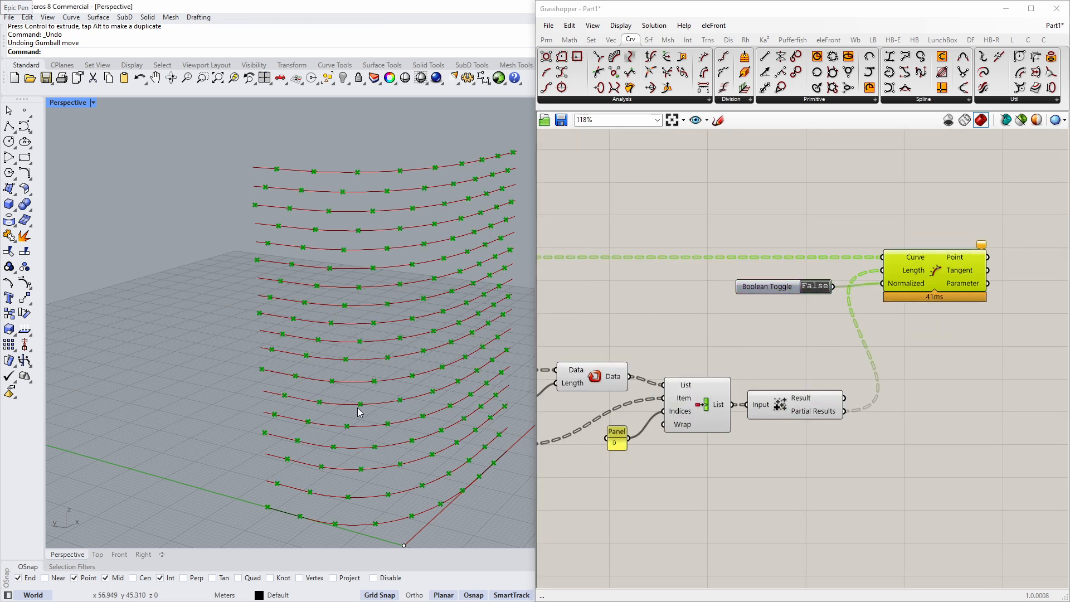
Examine how the evaluated points are distributed and staggered along the contour curves.
right_drag(359, 406, 382, 450)
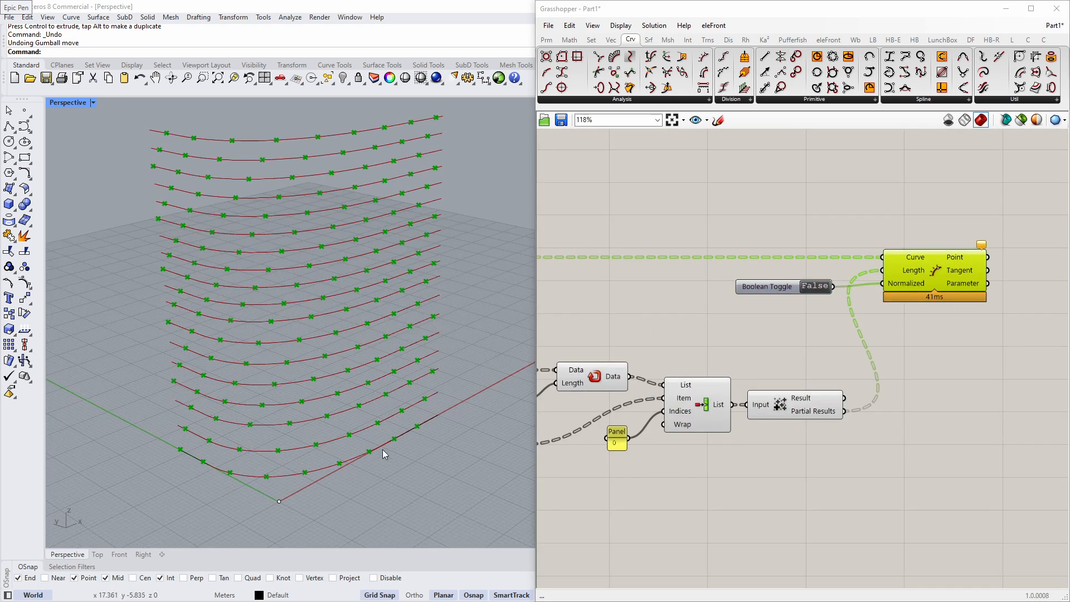
right_drag(281, 335, 333, 313)
scroll(312, 390, up, 5)
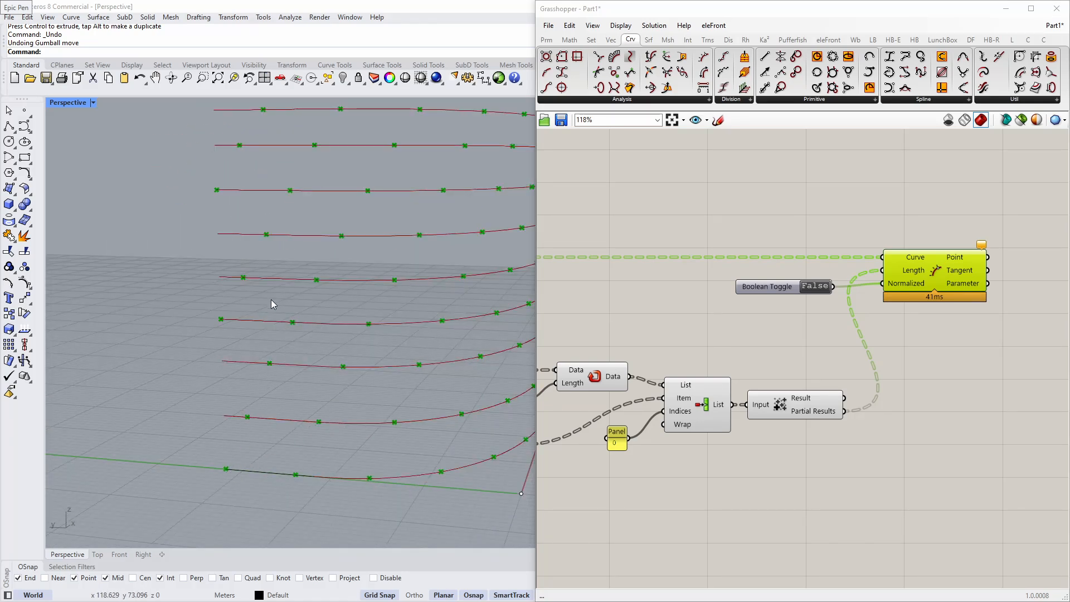
right_drag(618, 345, 808, 342)
scroll(809, 342, down, 1)
scroll(903, 333, down, 4)
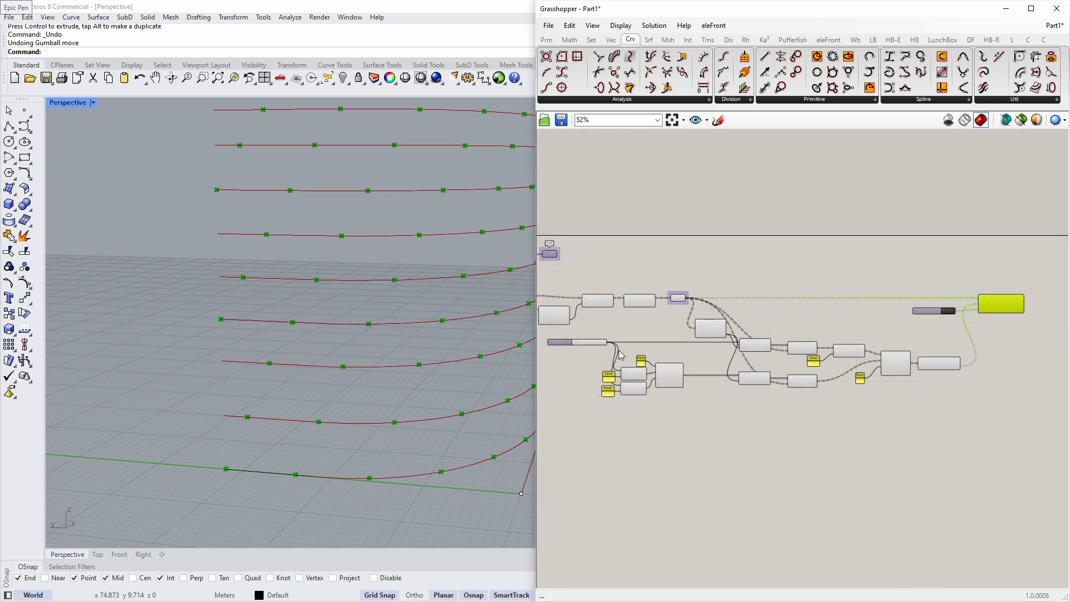
right_drag(585, 340, 711, 334)
scroll(711, 334, up, 7)
scroll(315, 353, down, 5)
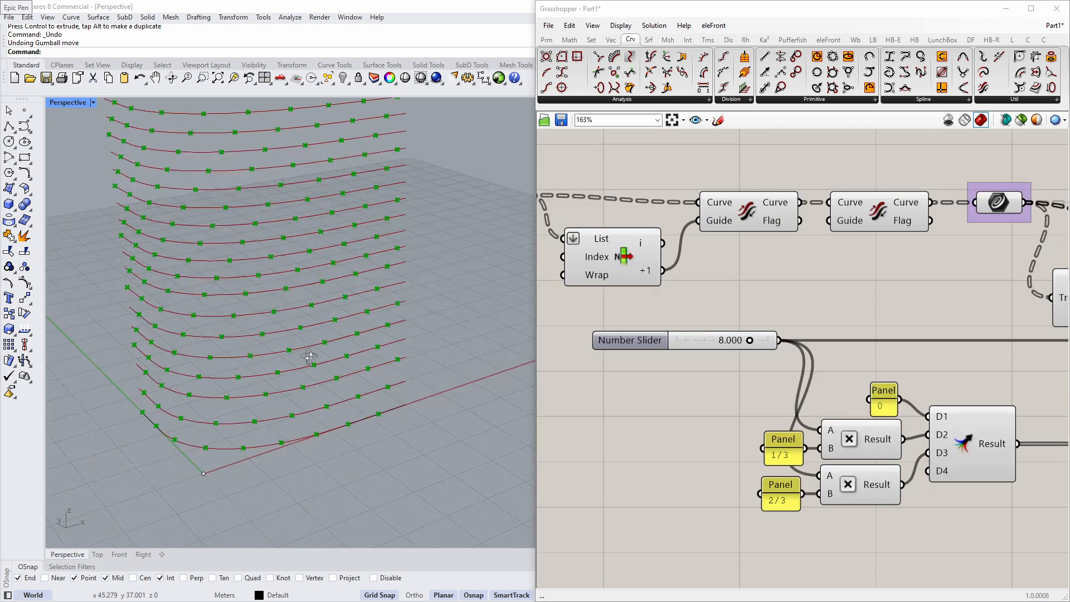
Try a different segment length on the Number Slider and set it back to 8.
mouse_move(752, 342)
mouse_down()
mouse_move(731, 341)
mouse_move(747, 341)
mouse_up()
click(725, 346)
double_click(725, 345)
text(8)
key(Return)
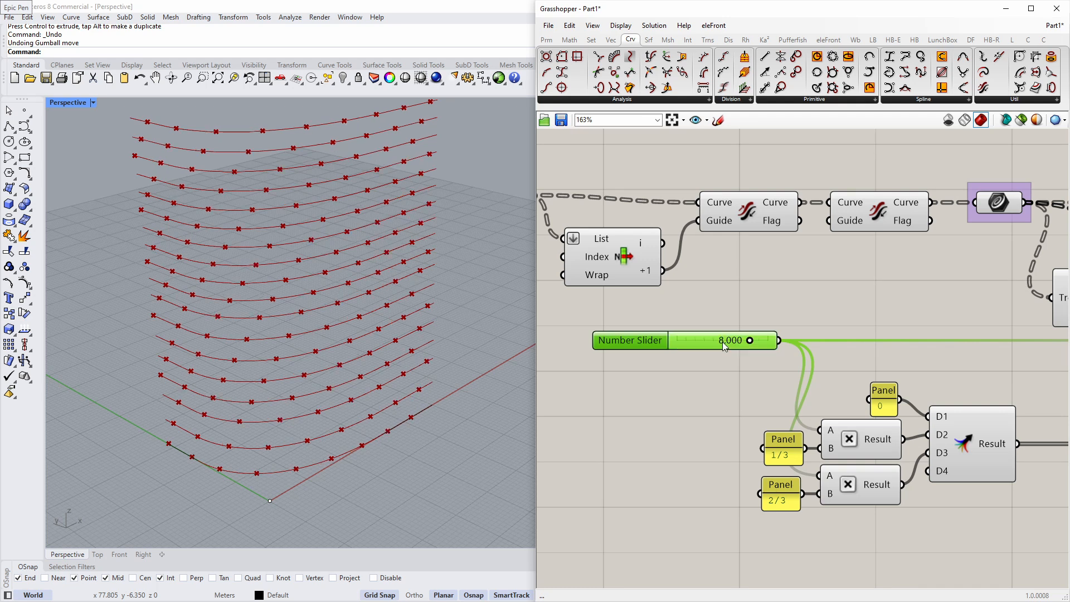
Examine the staggered point rows at the start and end of the contour curves from several viewpoints.
scroll(390, 347, down, 6)
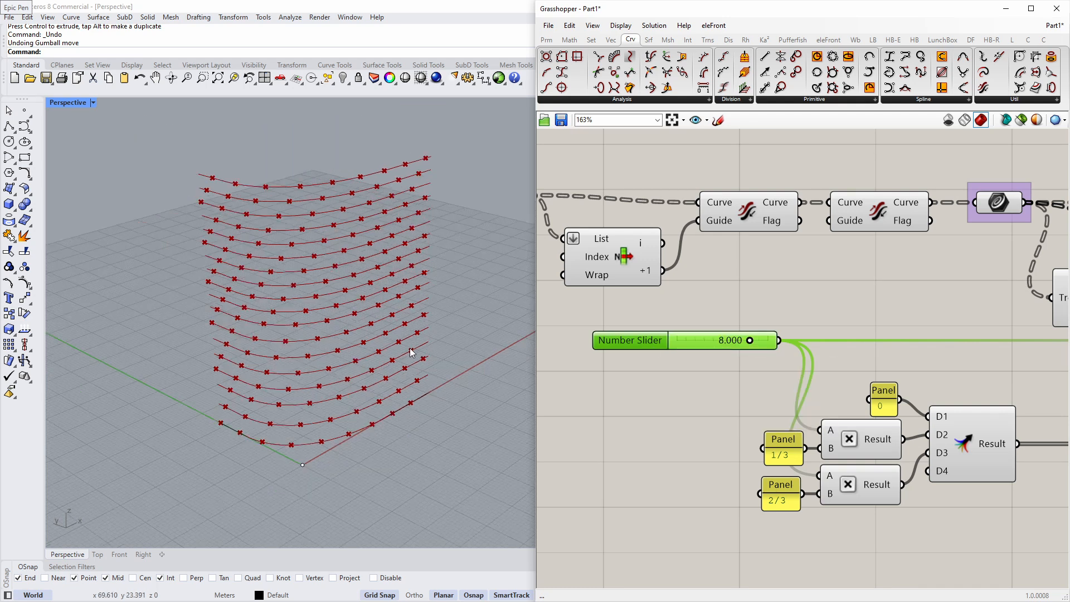
scroll(361, 344, up, 8)
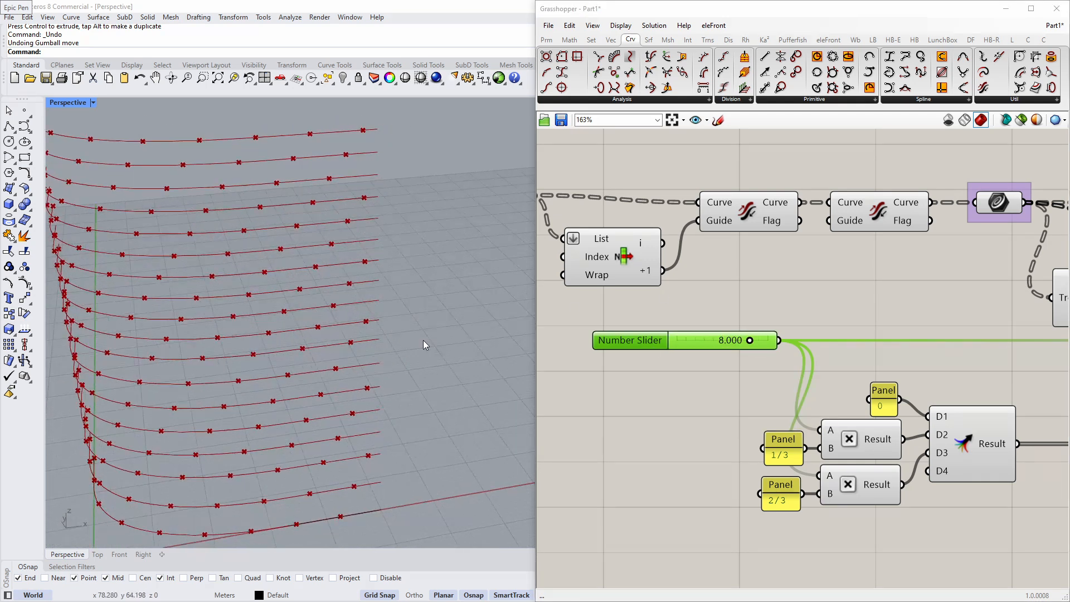
right_drag(379, 414, 329, 243)
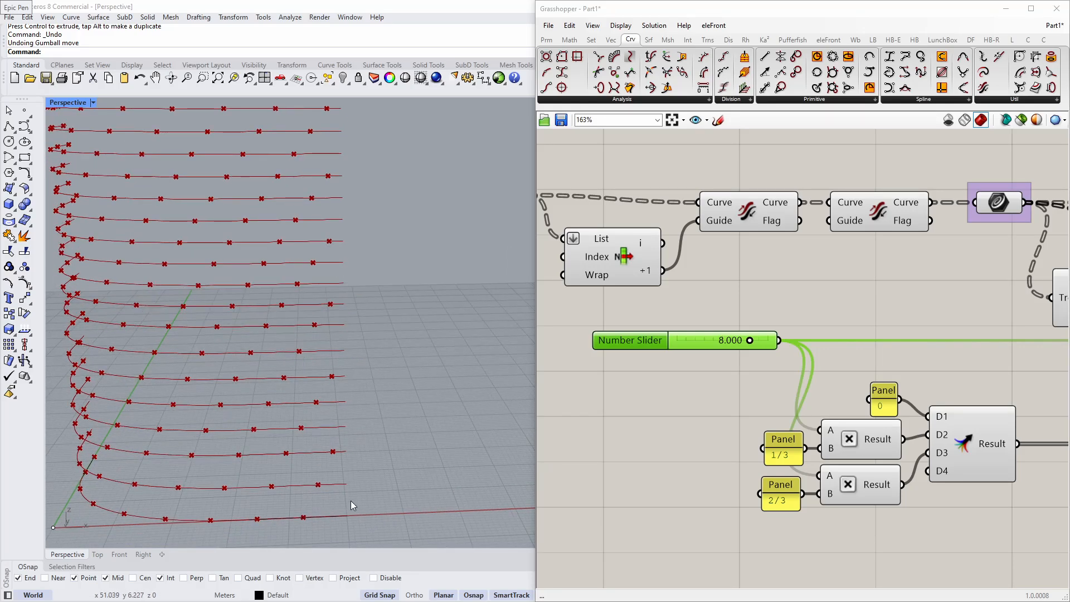
right_drag(268, 319, 351, 339)
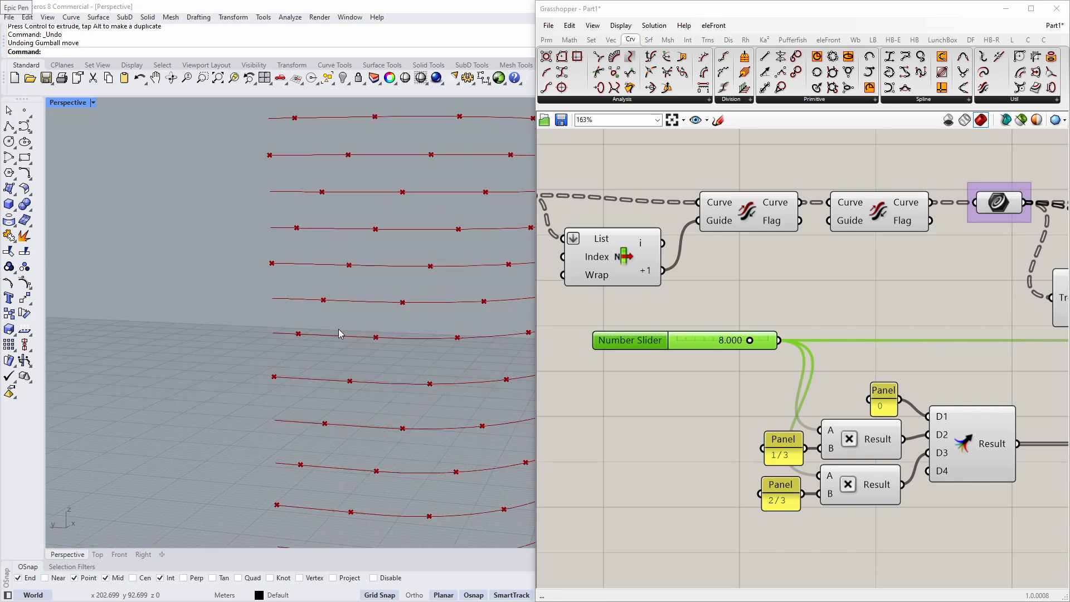
right_drag(356, 322, 352, 262)
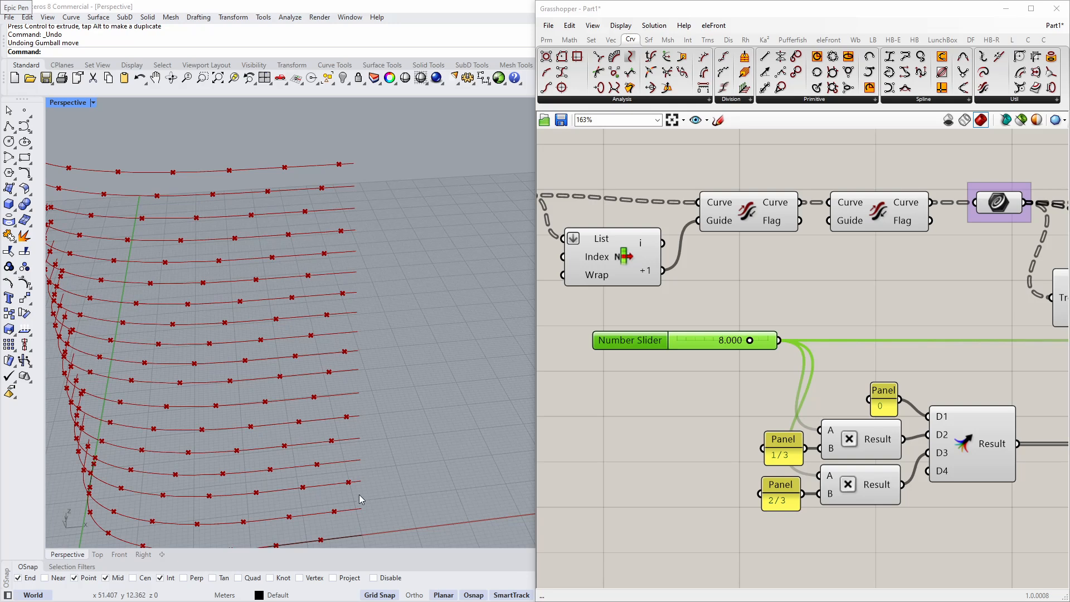
right_drag(377, 510, 365, 353)
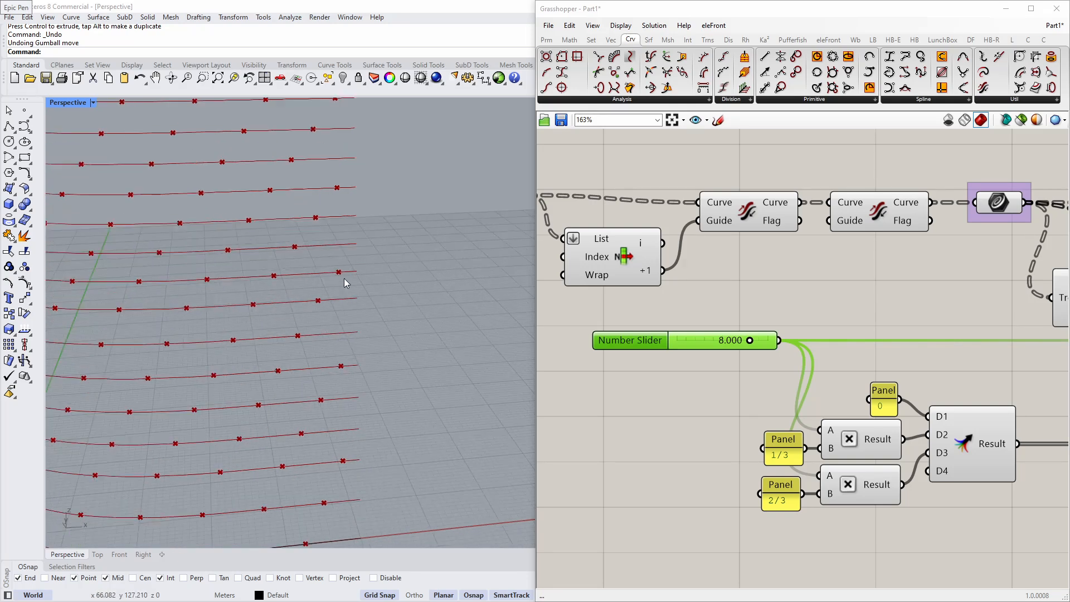
right_drag(369, 273, 364, 271)
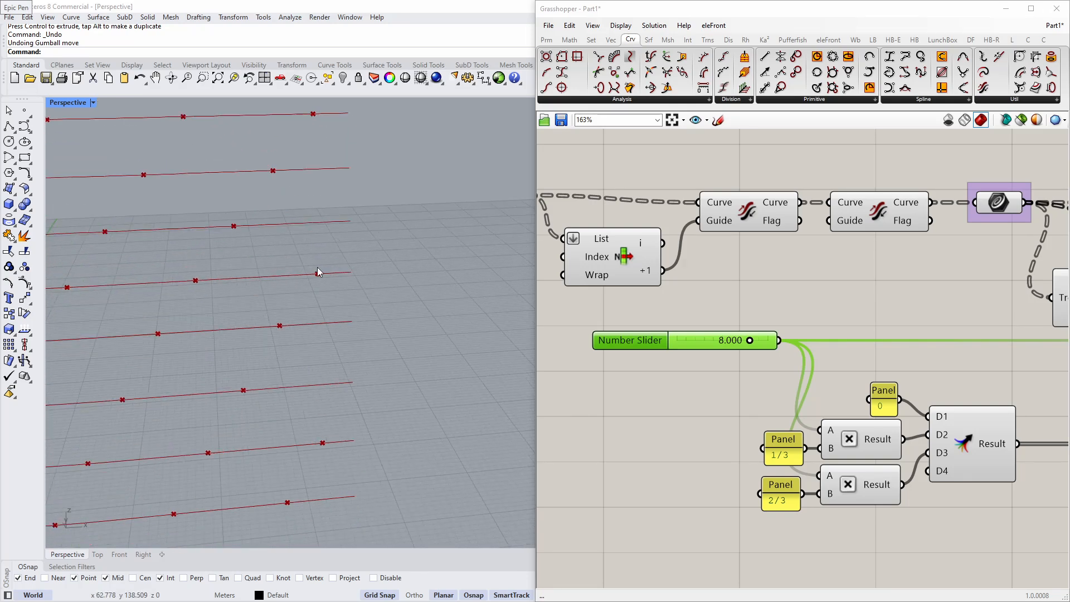
scroll(335, 307, down, 10)
right_drag(351, 315, 369, 322)
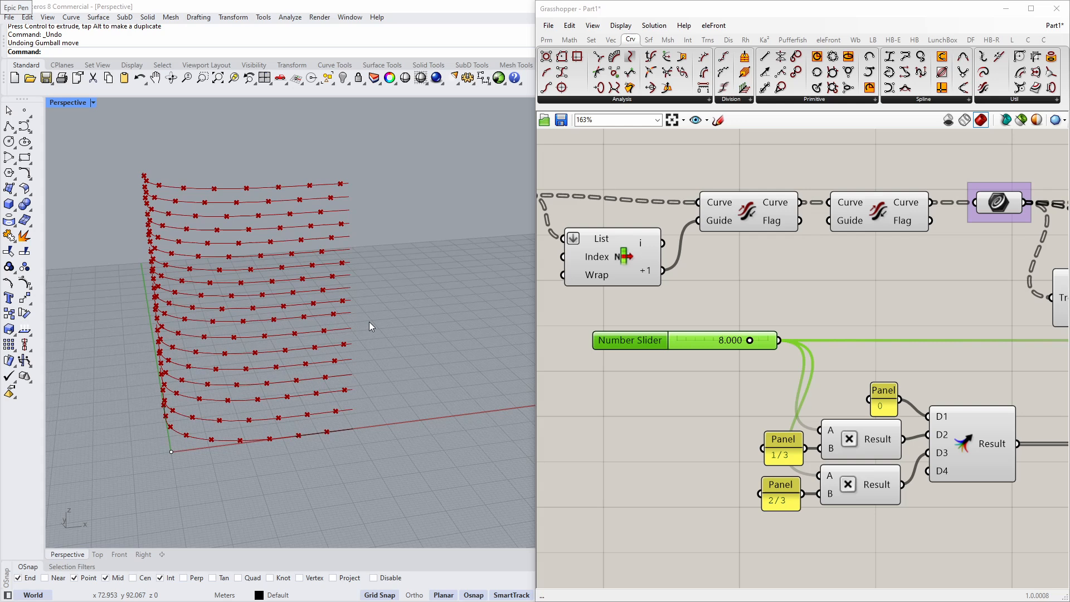
Add a Curve Closest Point component and connect Evaluate Length's Point output to its Point input.
right_drag(876, 301, 693, 303)
scroll(693, 303, down, 4)
right_drag(976, 299, 695, 300)
scroll(867, 266, up, 2)
right_drag(1054, 258, 771, 267)
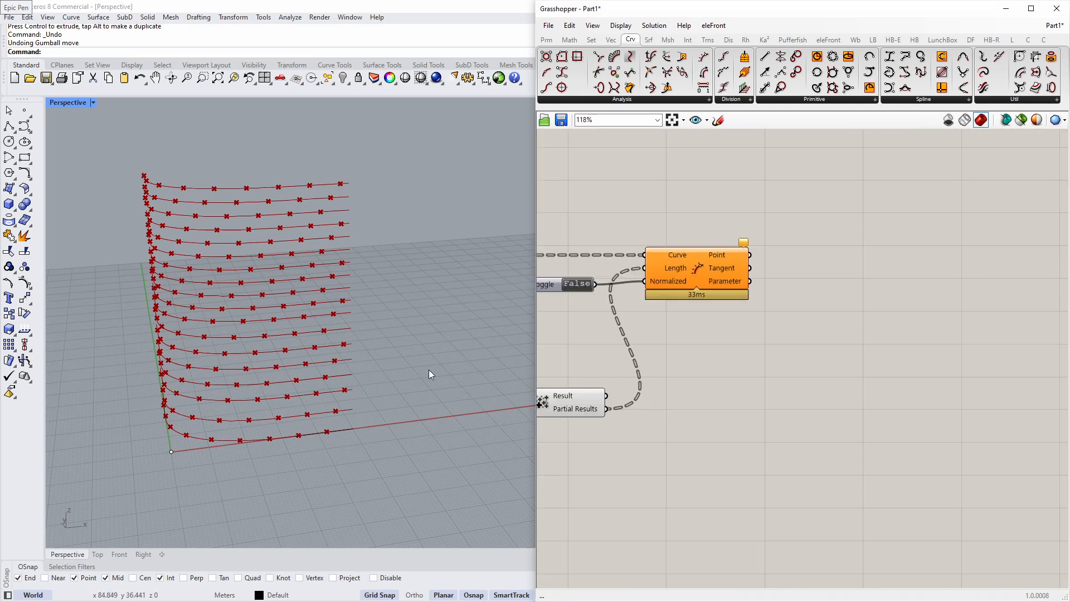
right_drag(429, 369, 357, 348)
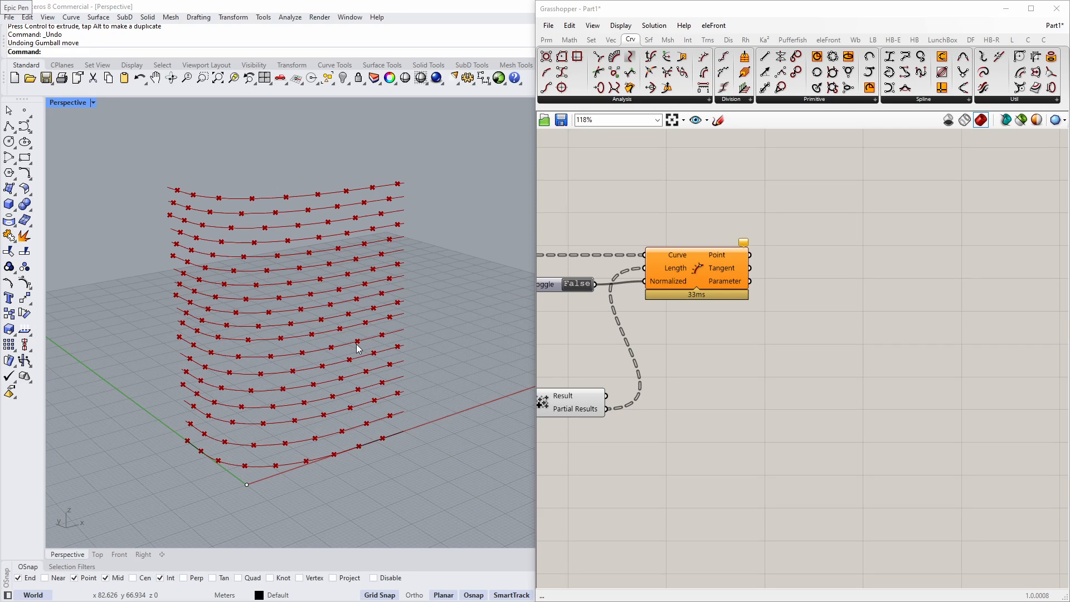
double_click(813, 306)
text(crv c)
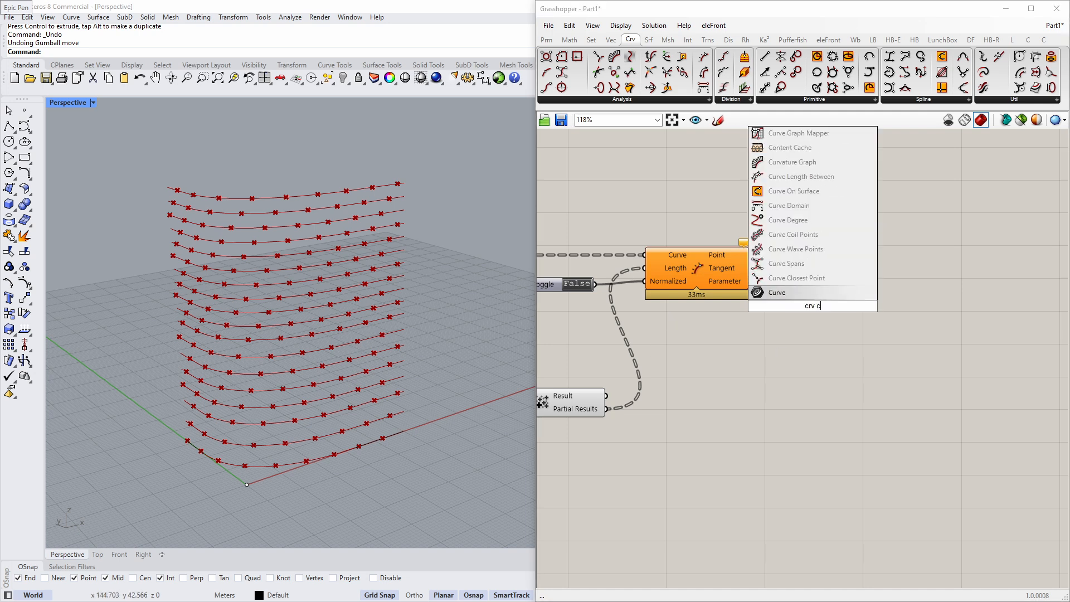
text(p)
key(Return)
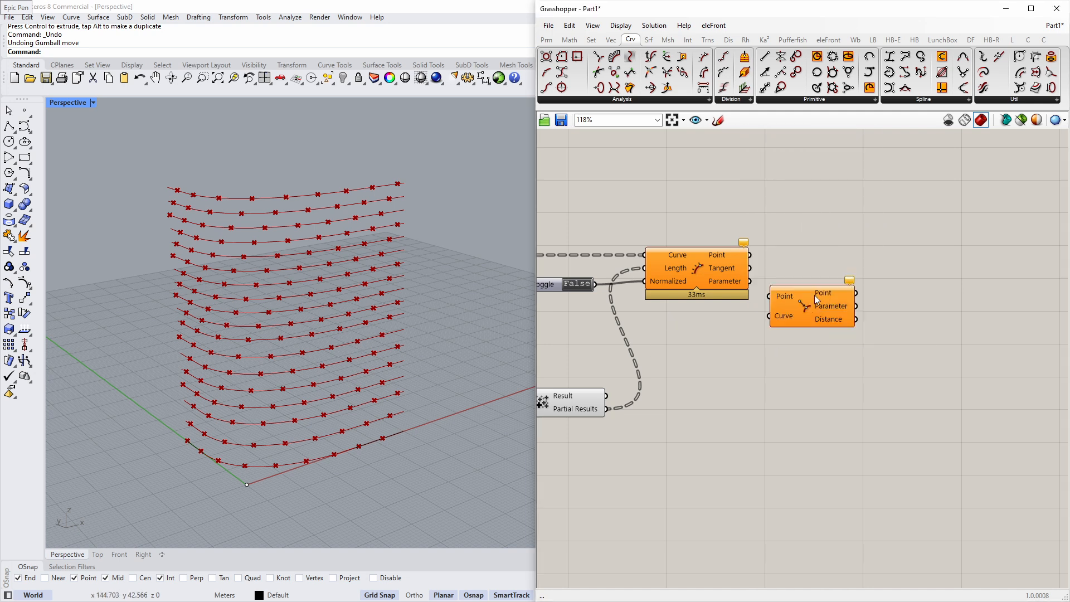
drag(810, 302, 811, 224)
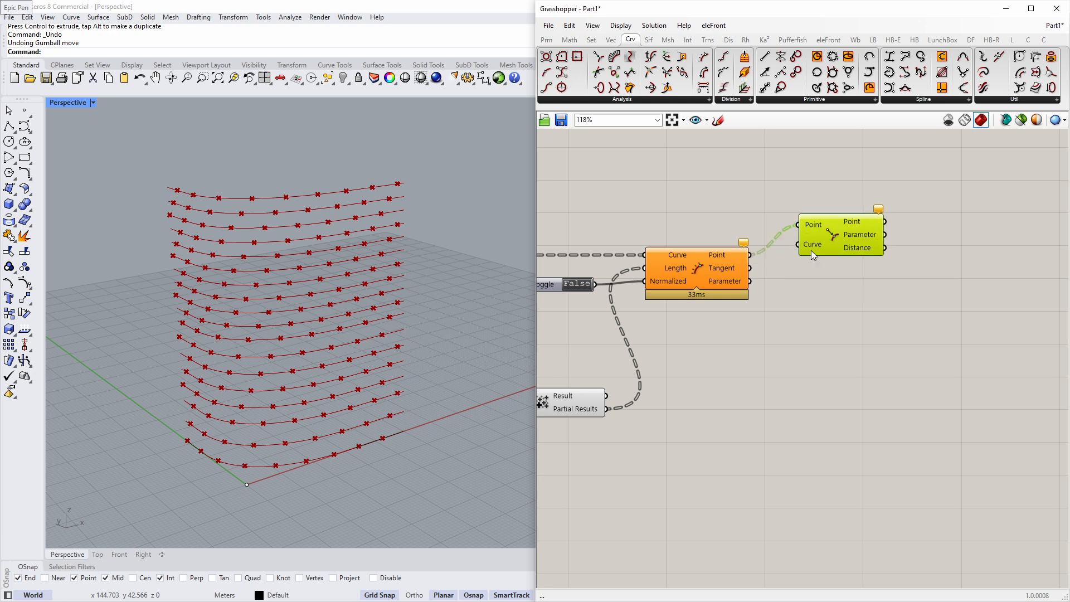
Reparameterize the Curve input of Curve Closest Point and connect the contour curves to it.
right_click(811, 243)
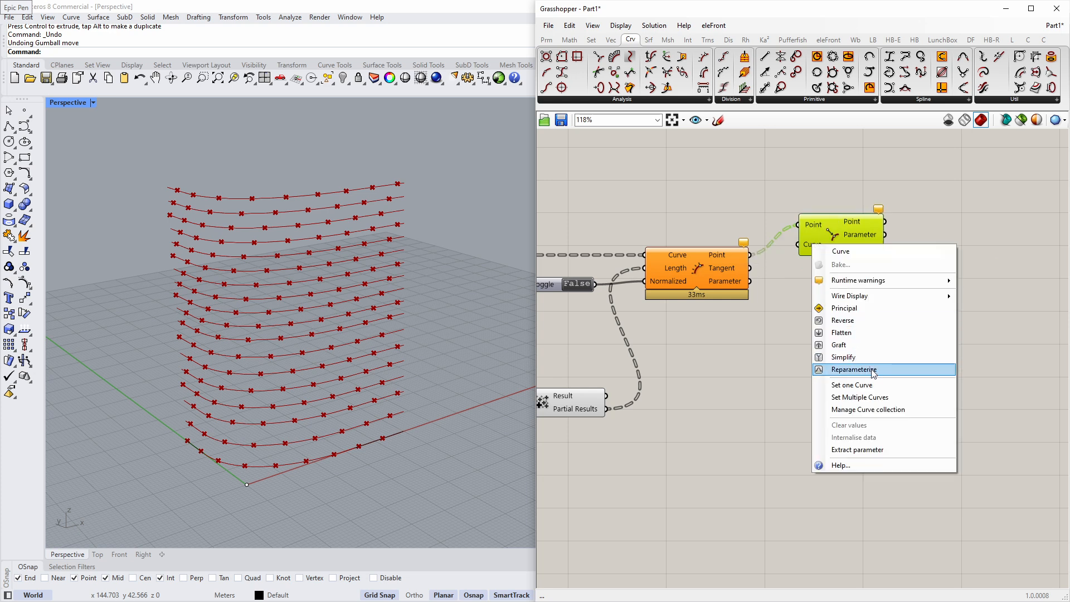
click(854, 369)
scroll(831, 227, down, 2)
right_drag(714, 250, 908, 266)
right_drag(574, 260, 659, 236)
scroll(731, 239, down, 1)
scroll(914, 223, down, 1)
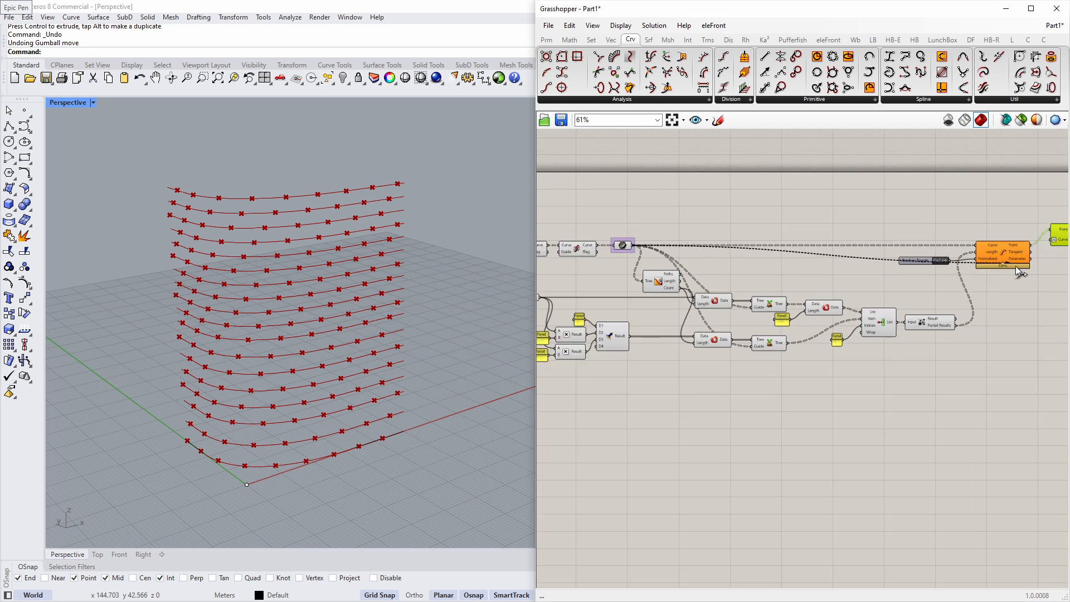
scroll(1018, 272, up, 3)
right_drag(1018, 272, 963, 257)
scroll(963, 257, down, 2)
scroll(992, 243, up, 3)
right_drag(1025, 215, 941, 219)
scroll(942, 219, down, 3)
scroll(919, 223, down, 1)
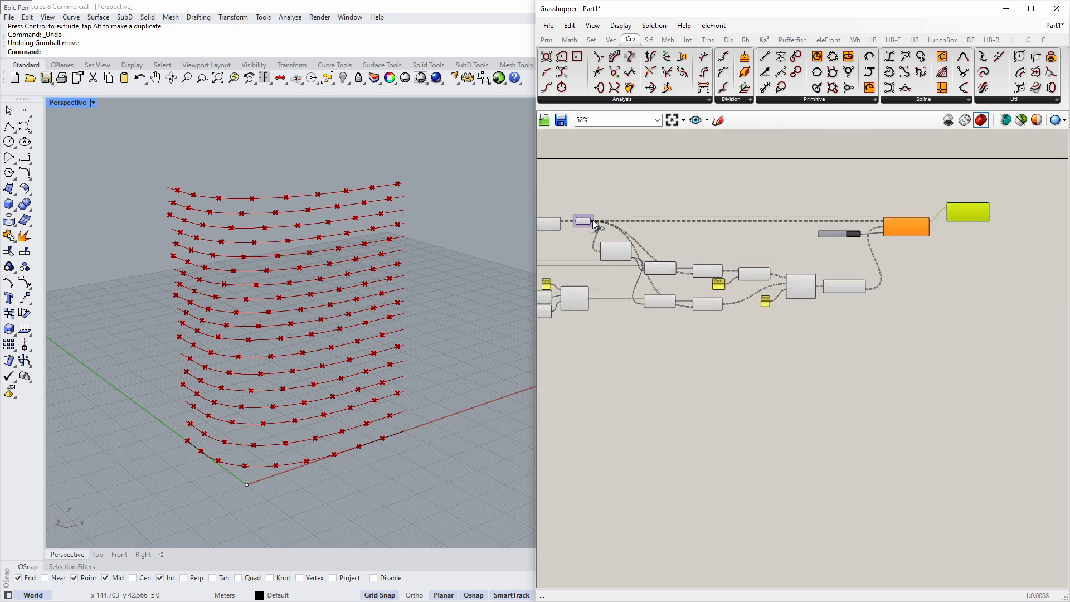
drag(592, 221, 987, 285)
scroll(974, 216, up, 4)
scroll(785, 288, up, 4)
right_drag(990, 284, 832, 292)
Toggle the viewport preview of the Evaluate Length component and clear the selection.
click(652, 206)
middle_click(655, 208)
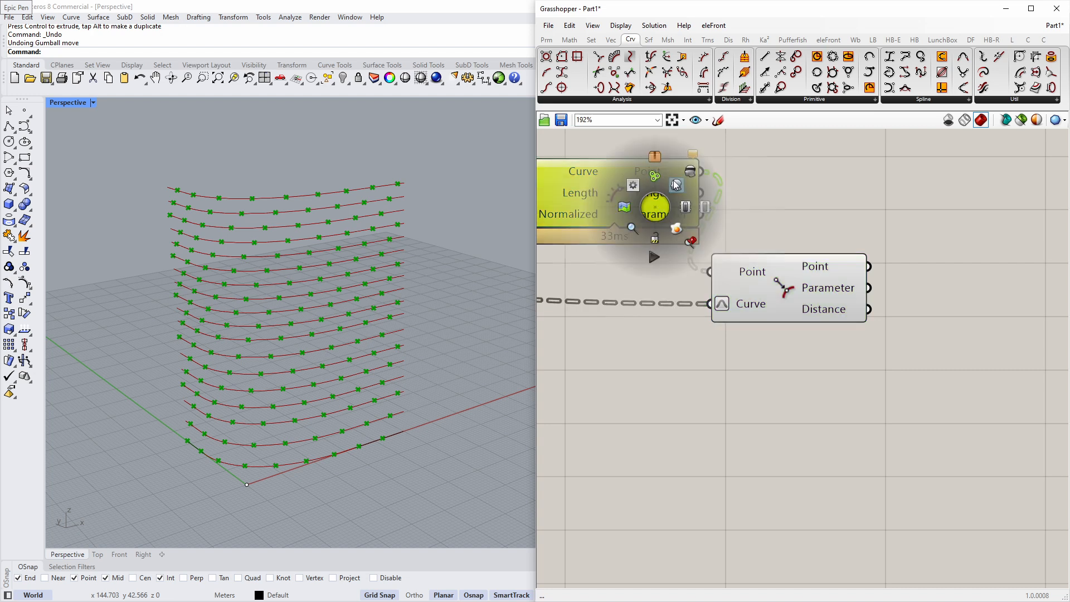
click(676, 184)
scroll(835, 222, down, 2)
click(808, 265)
click(945, 289)
right_drag(945, 289, 791, 307)
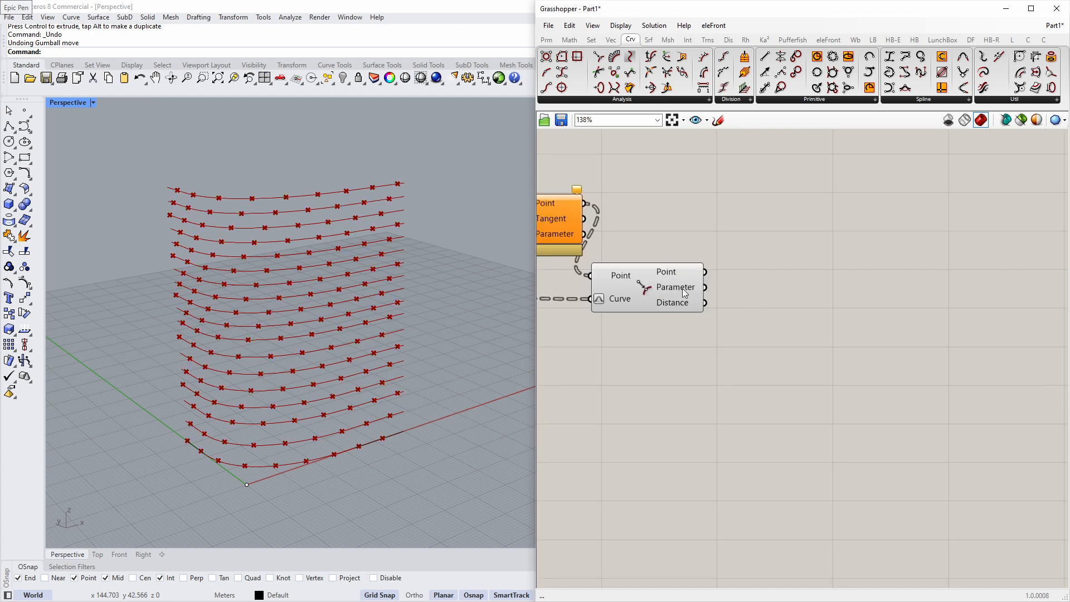
Add a Clean Tree component and connect the Parameter output of Curve Closest Point to its Tree input.
double_click(771, 310)
text(clean)
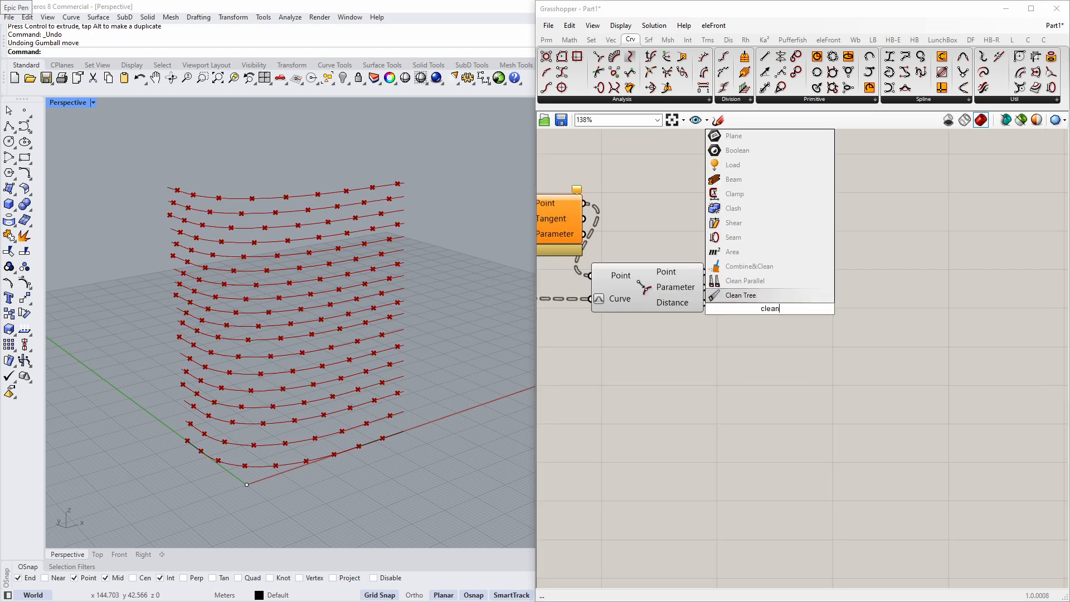
key(Return)
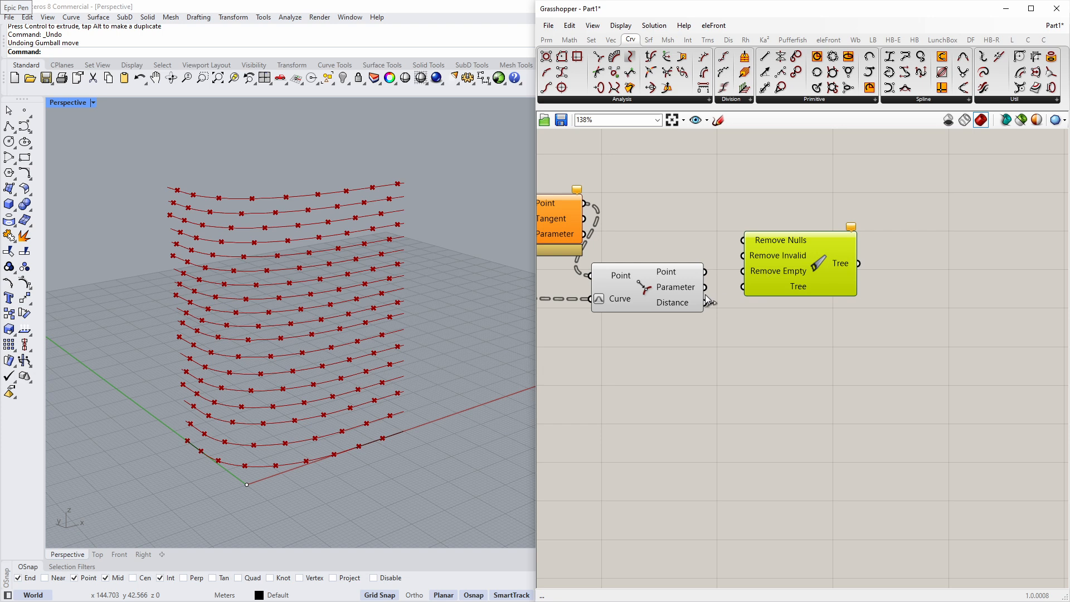
drag(705, 287, 743, 286)
scroll(887, 315, down, 2)
right_drag(631, 299, 812, 313)
scroll(812, 313, up, 1)
right_drag(972, 308, 701, 313)
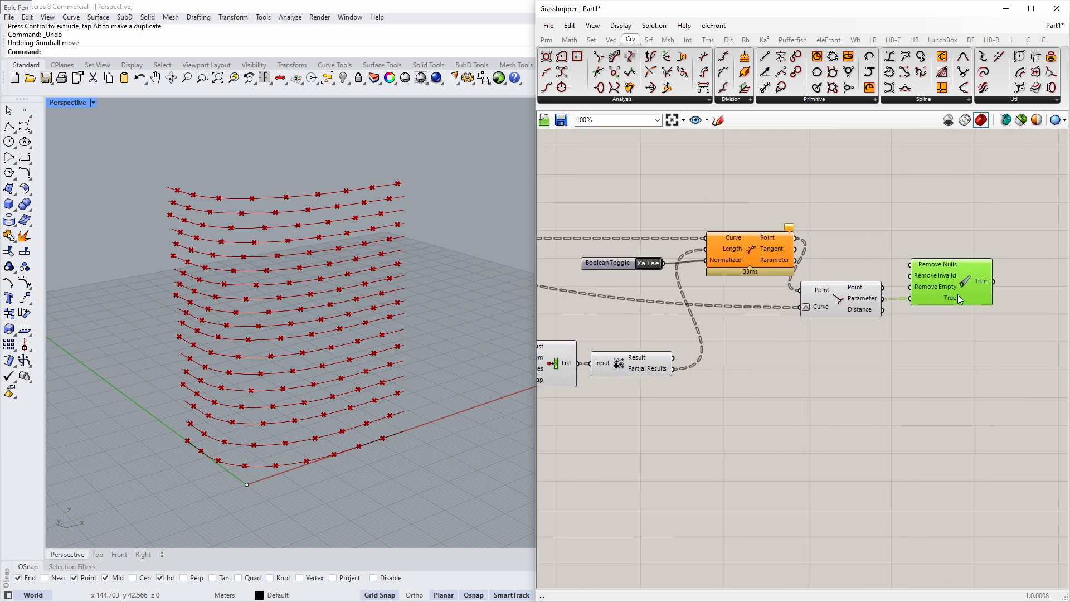
Inspect the data branches in the Clean Tree component's Tree output.
scroll(952, 289, up, 2)
right_drag(952, 290, 801, 289)
mouse_move(803, 294)
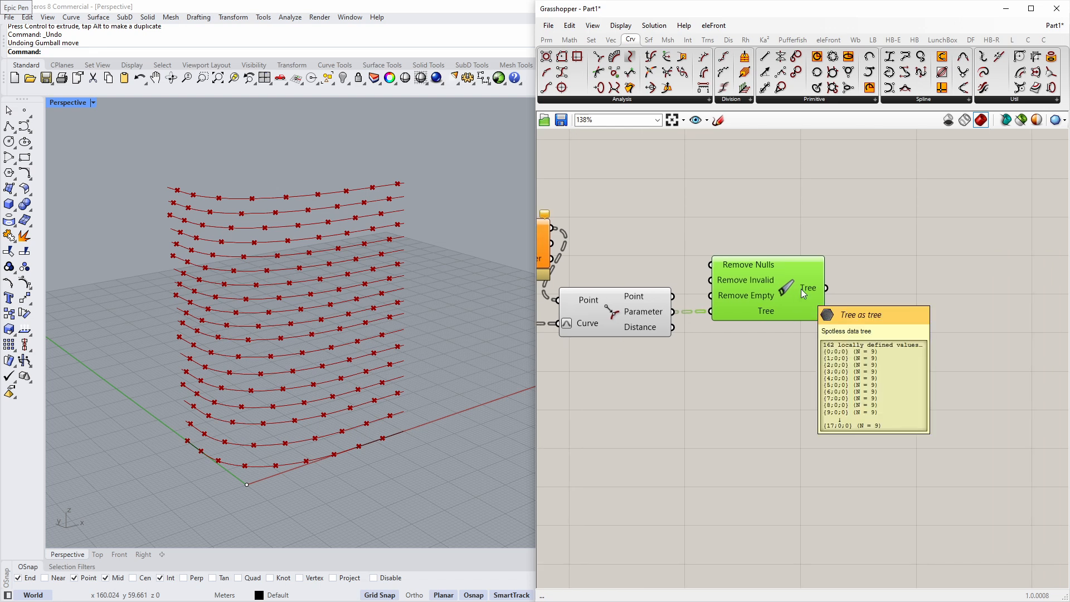
double_click(890, 313)
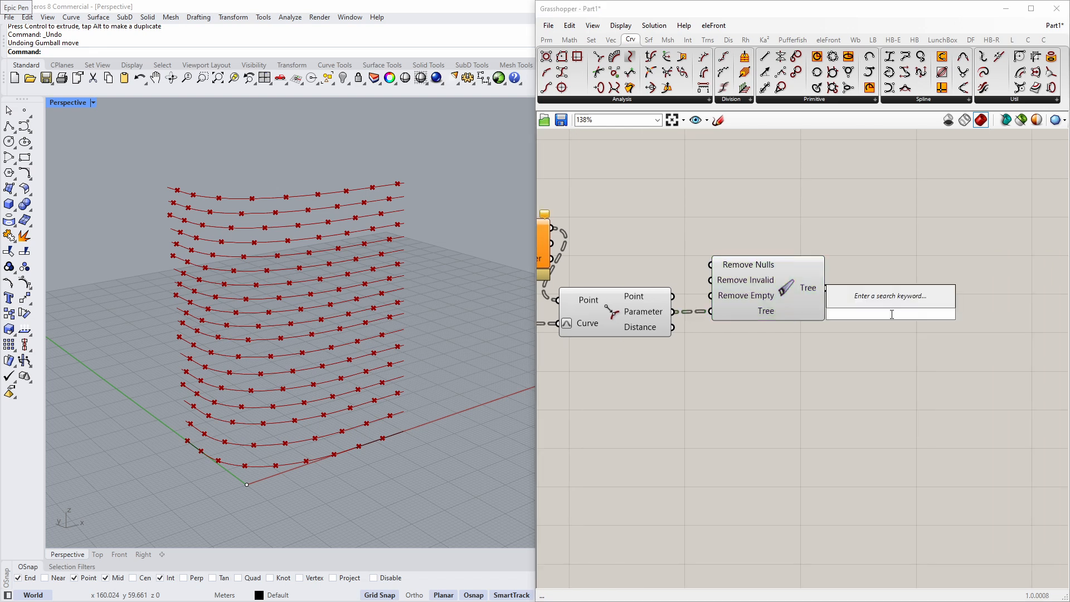
click(890, 334)
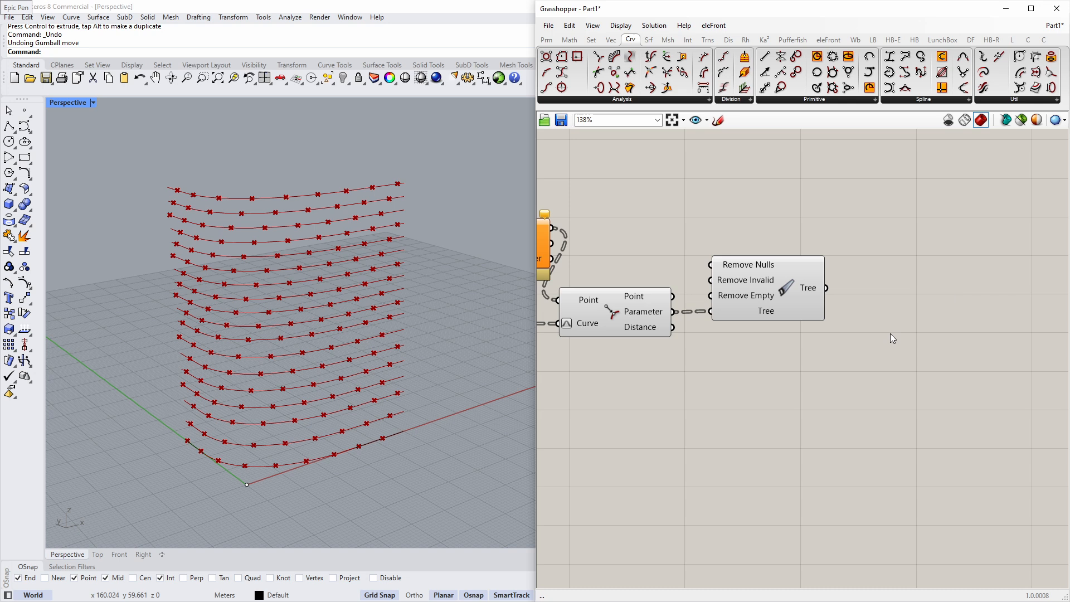
Add an Expression component and place it after the Clean Tree component.
right_drag(891, 333, 732, 335)
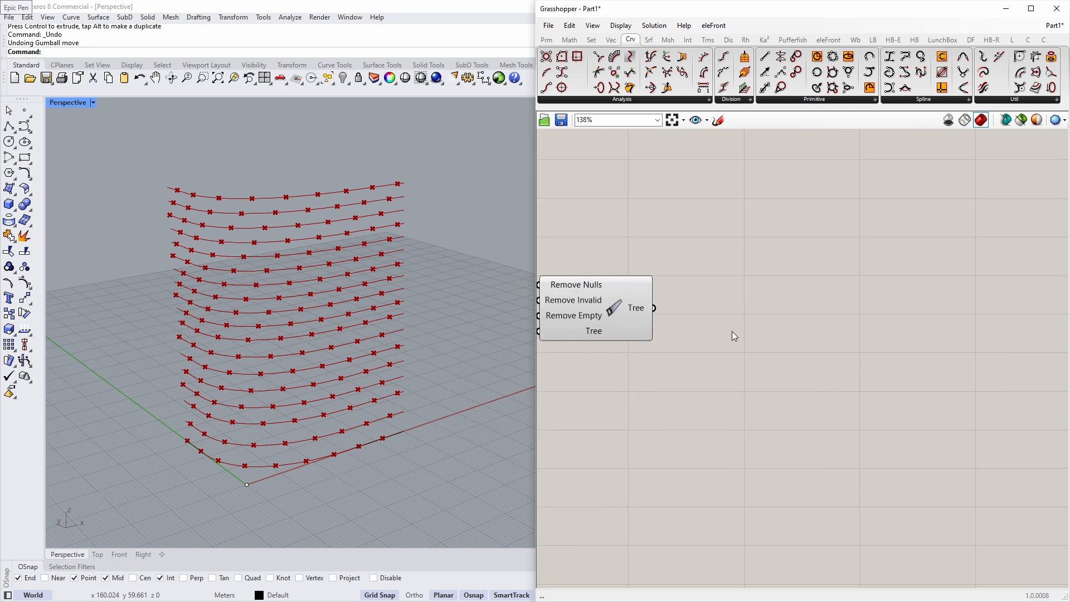
double_click(733, 332)
text(expre)
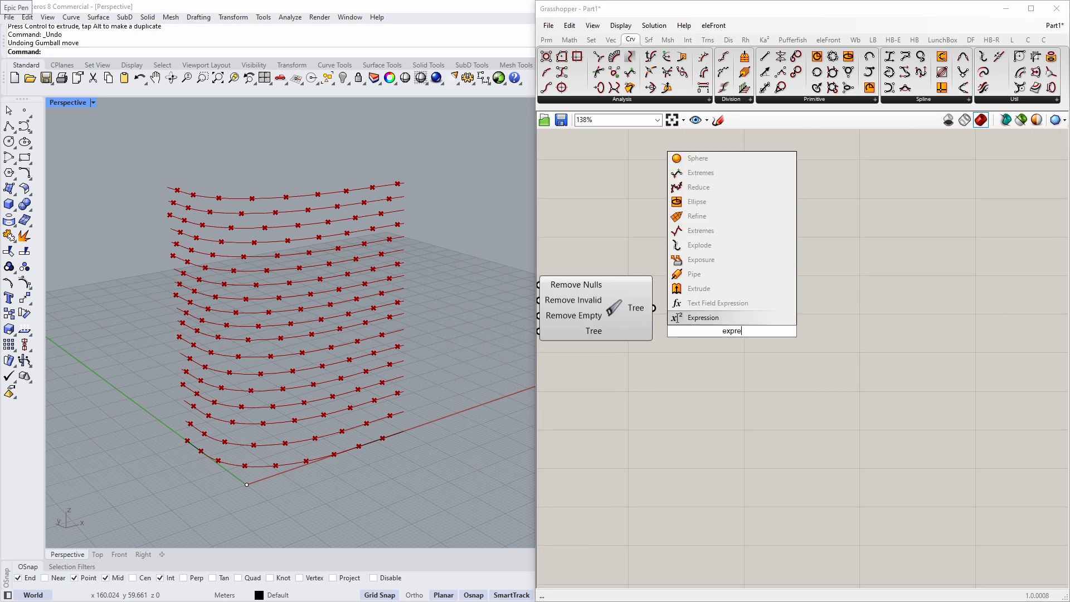
key(Return)
drag(737, 317, 828, 343)
Remove the Expression component's y input and insert a new variable input above x.
scroll(754, 340, up, 5)
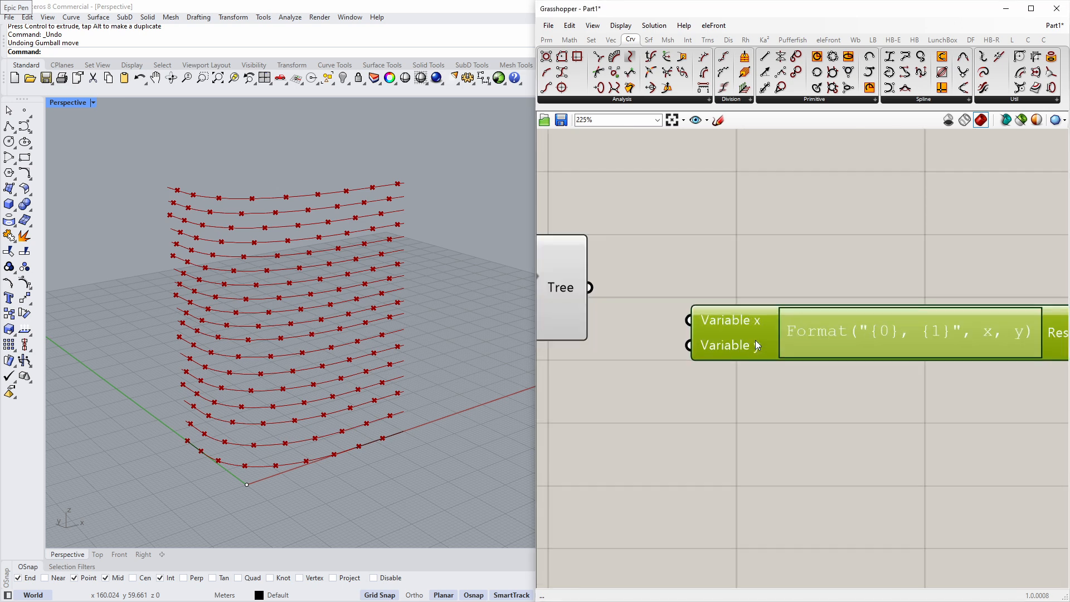
click(773, 349)
click(773, 358)
click(774, 308)
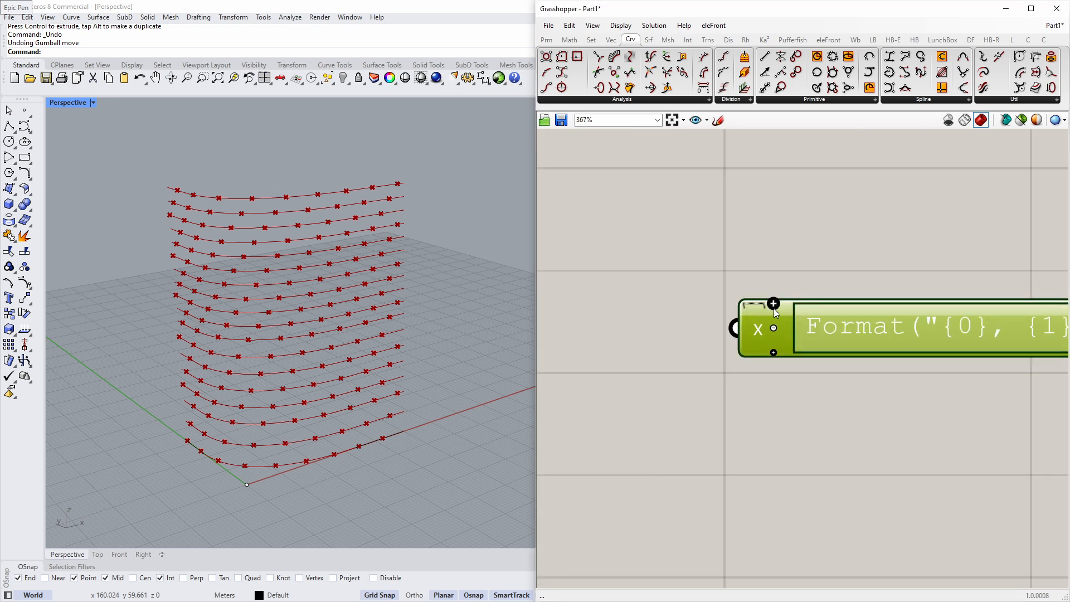
click(774, 306)
Set the Expression component's formula to if(x=<y,1,0).
scroll(776, 310, down, 4)
double_click(834, 331)
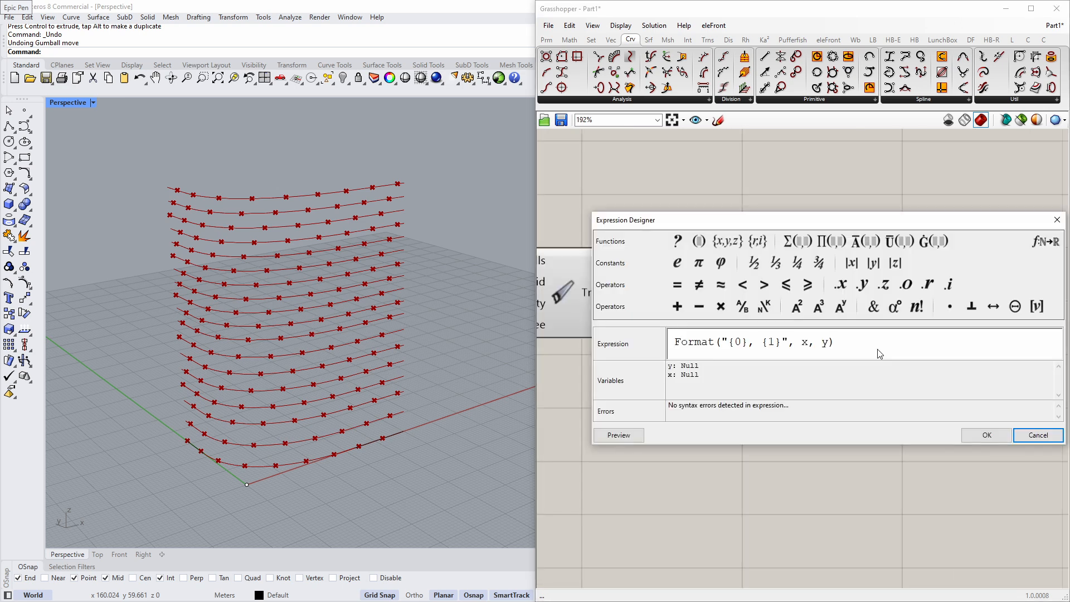
drag(878, 343, 661, 332)
text(if(x=<)
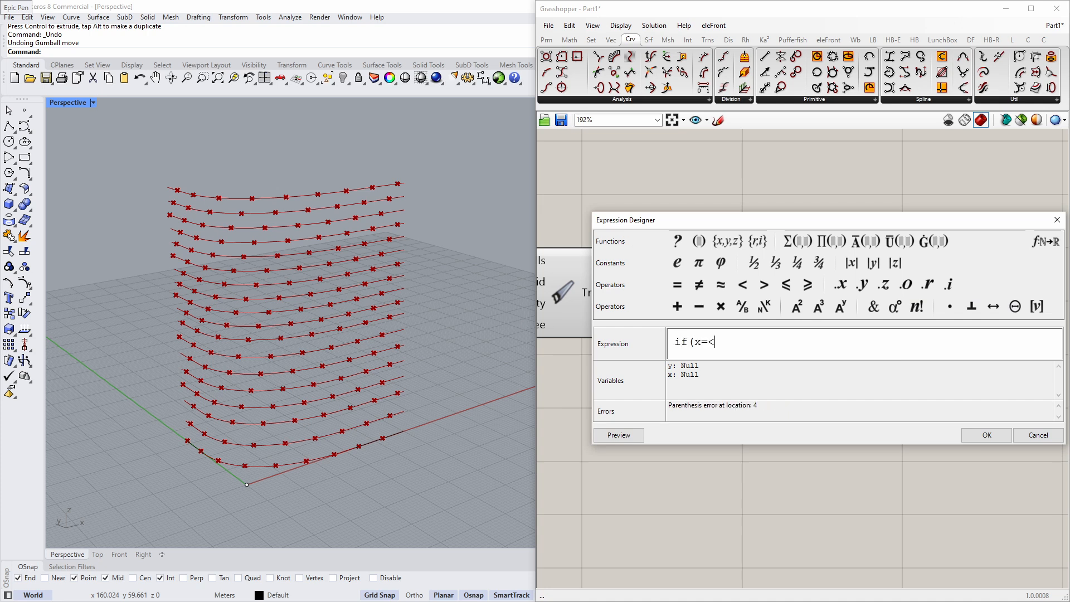
text(y,)
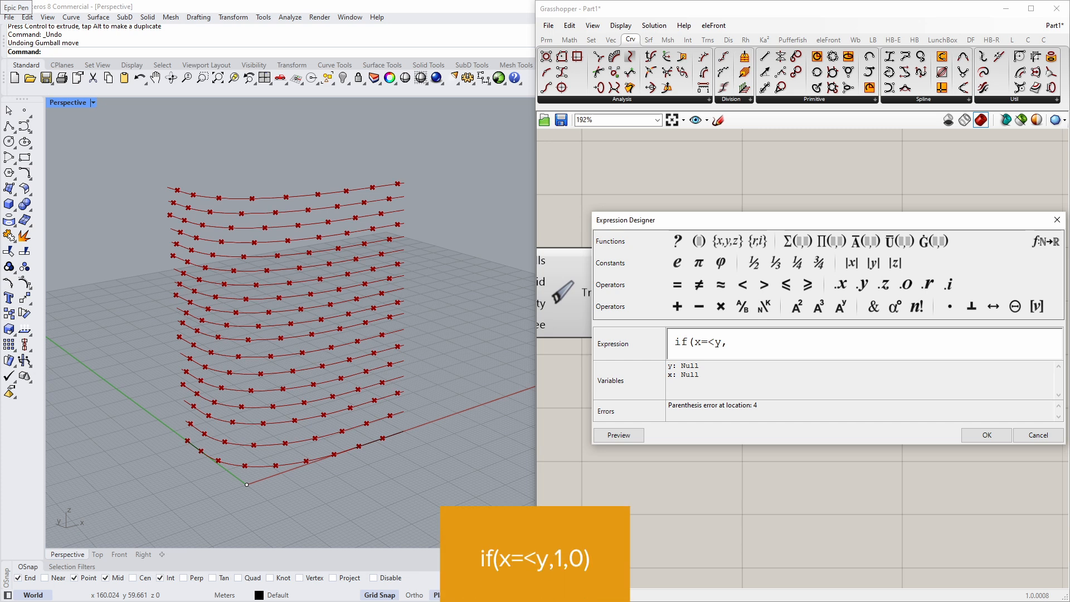
text(1,0))
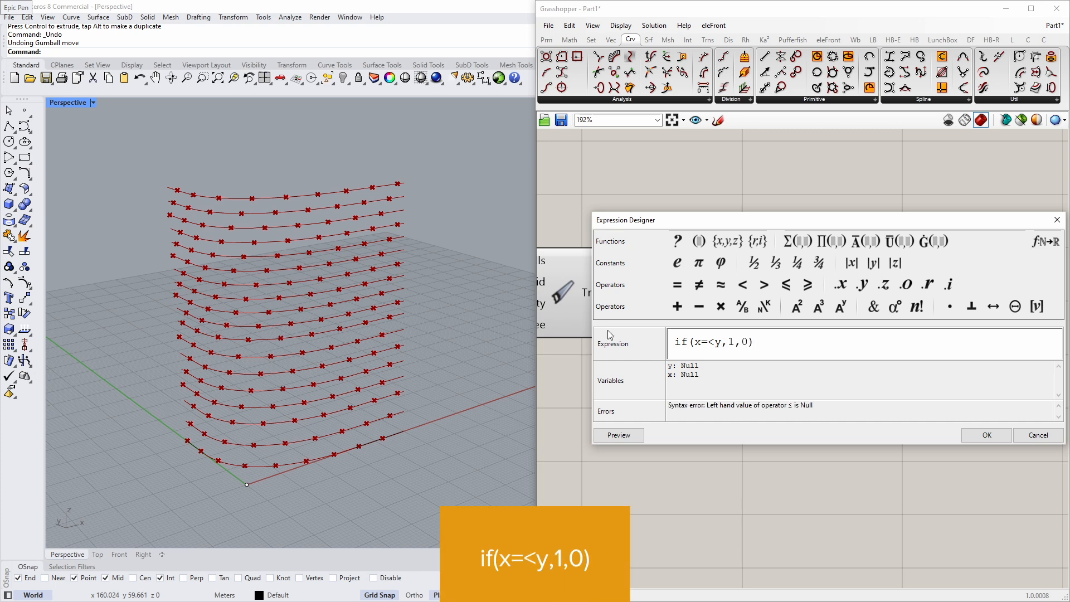
click(993, 438)
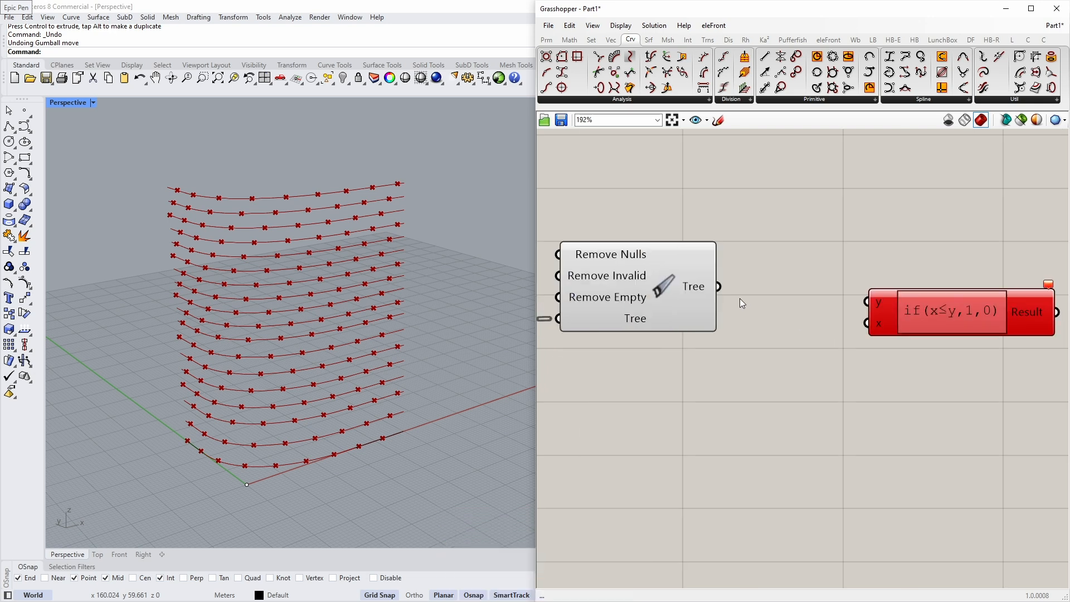
Rename the Expression component's first input x and its second y, and connect Clean Tree's Tree output to x.
drag(718, 287, 854, 335)
right_click(877, 303)
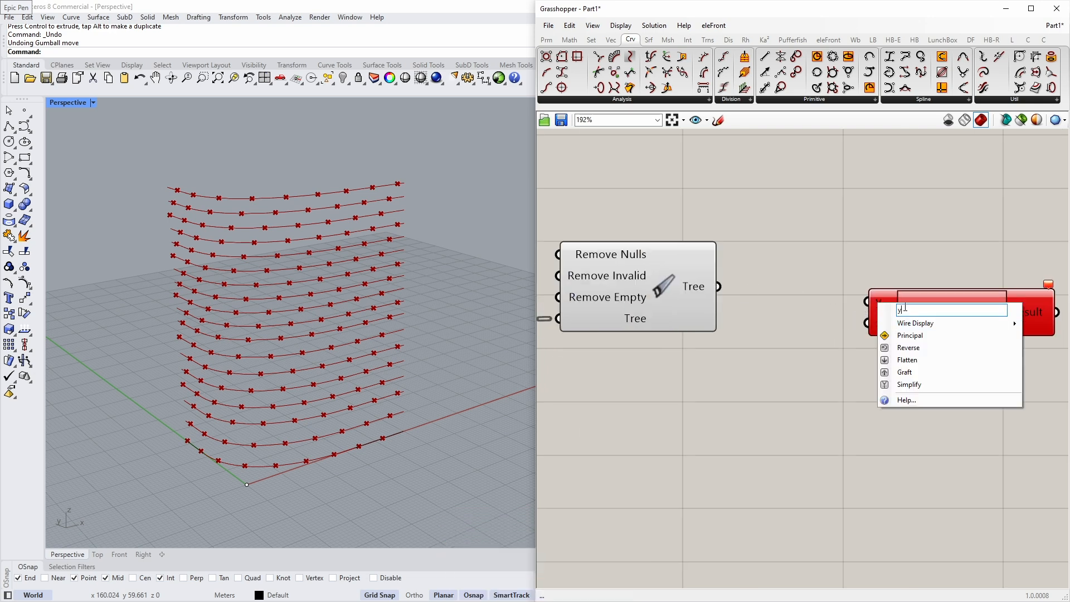
click(888, 291)
right_click(881, 319)
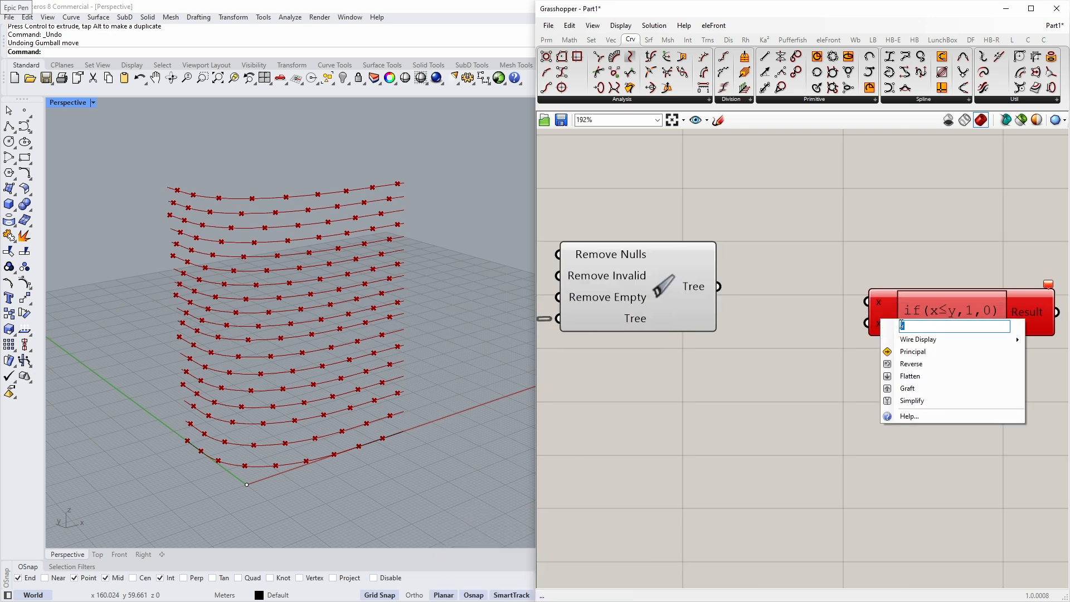
text(y)
key(Return)
drag(718, 286, 875, 299)
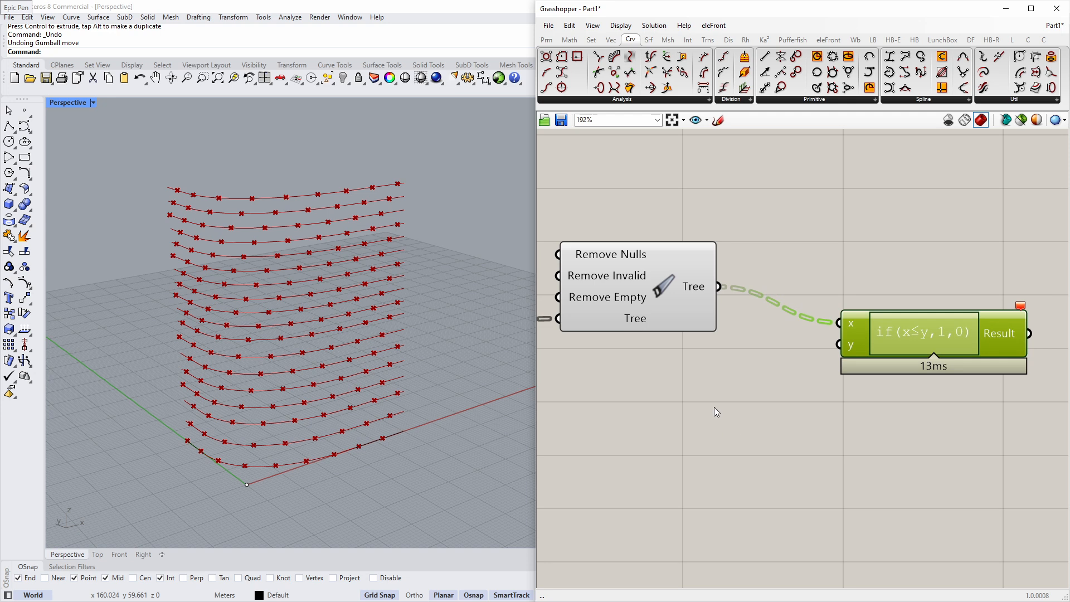
Add a Number Slider, connect it to the Expression component's y input, and set its value to 0.95.
double_click(714, 408)
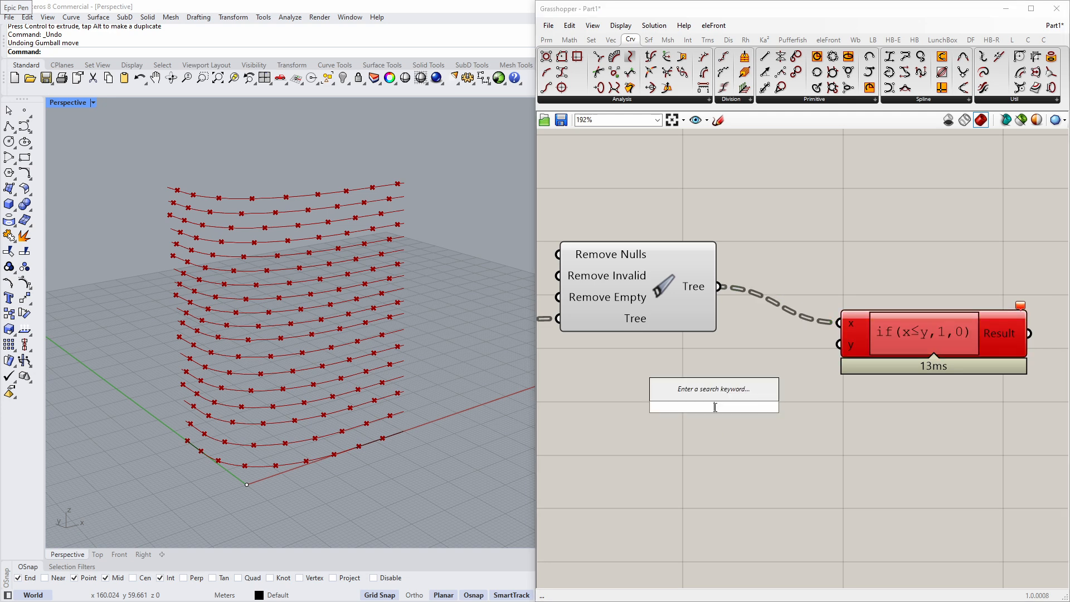
text(slider)
key(Return)
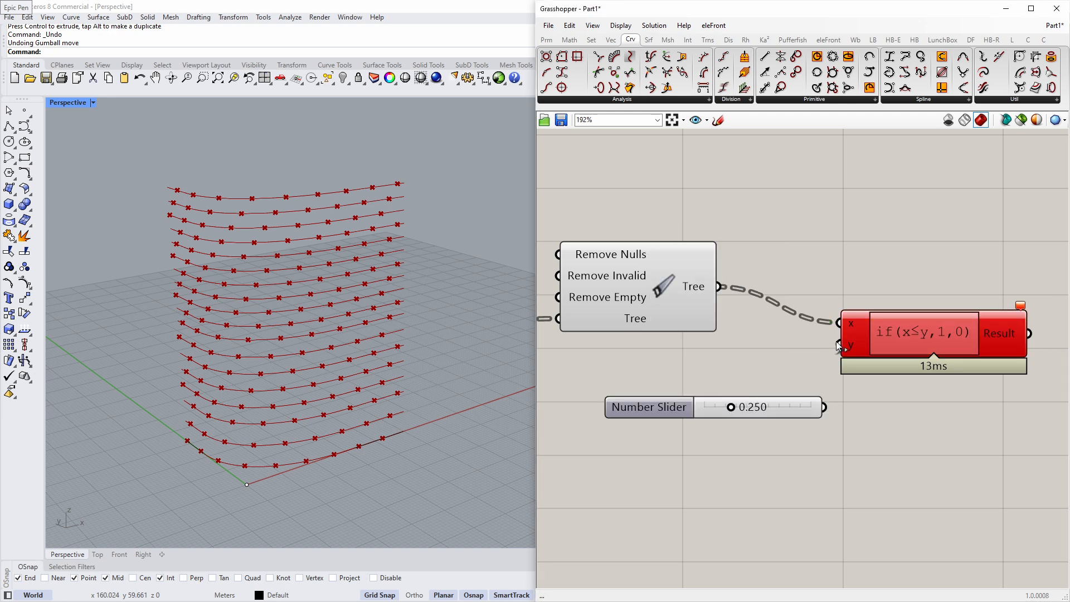
drag(838, 345, 824, 406)
drag(784, 413, 737, 389)
double_click(736, 389)
text(0.95)
key(Return)
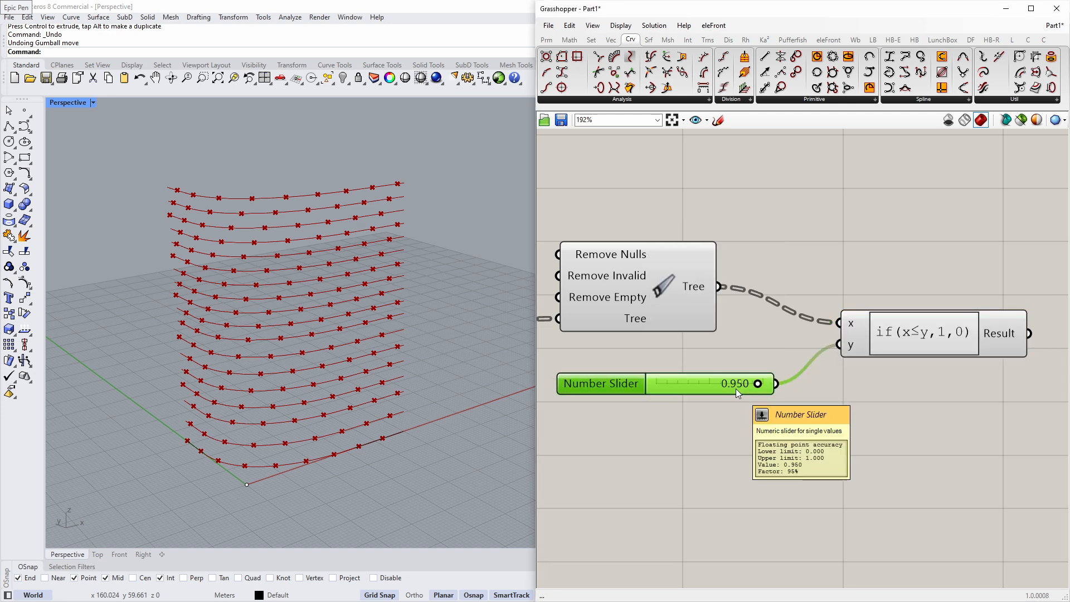
Add a Cull Pattern component and connect Clean Tree's Tree to its List and the Expression Result to its Cull Pattern input.
drag(955, 345, 907, 326)
right_drag(907, 348, 786, 355)
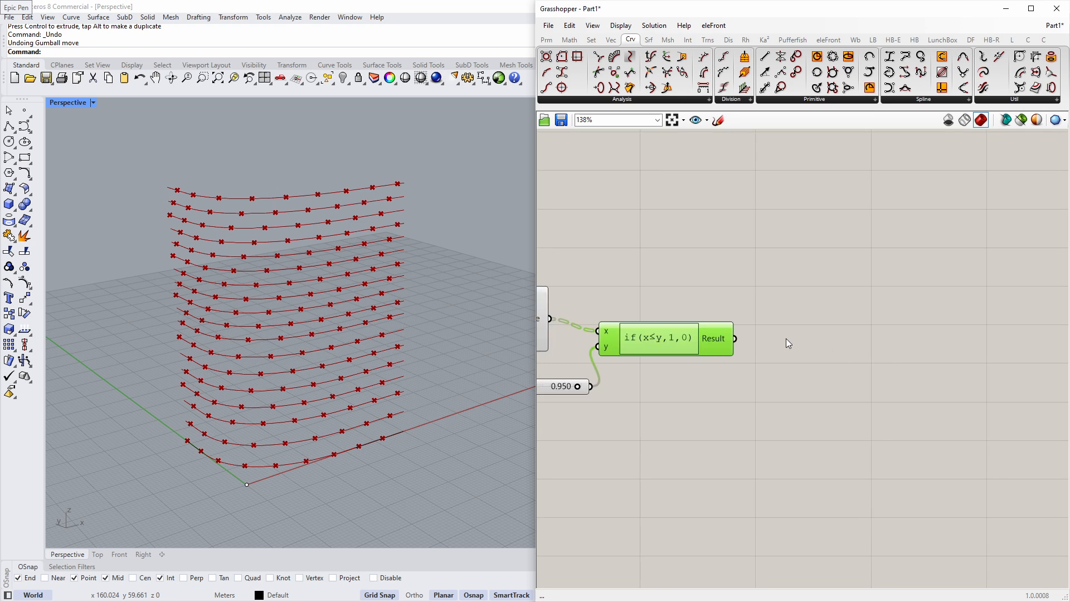
double_click(786, 338)
text(cul)
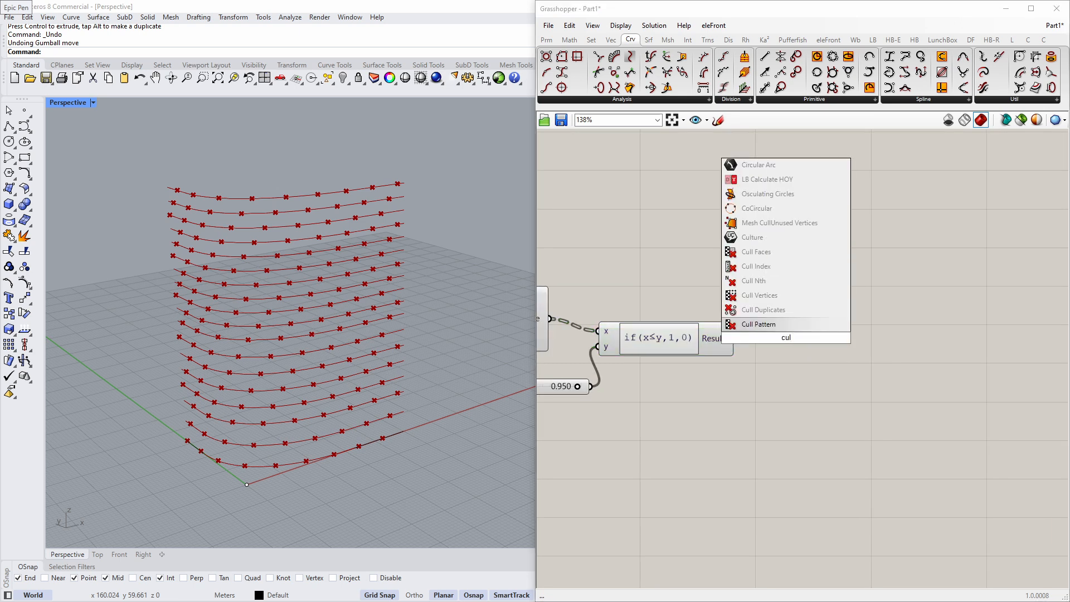
click(785, 323)
right_drag(745, 327, 801, 321)
drag(604, 311, 782, 344)
drag(871, 323, 847, 326)
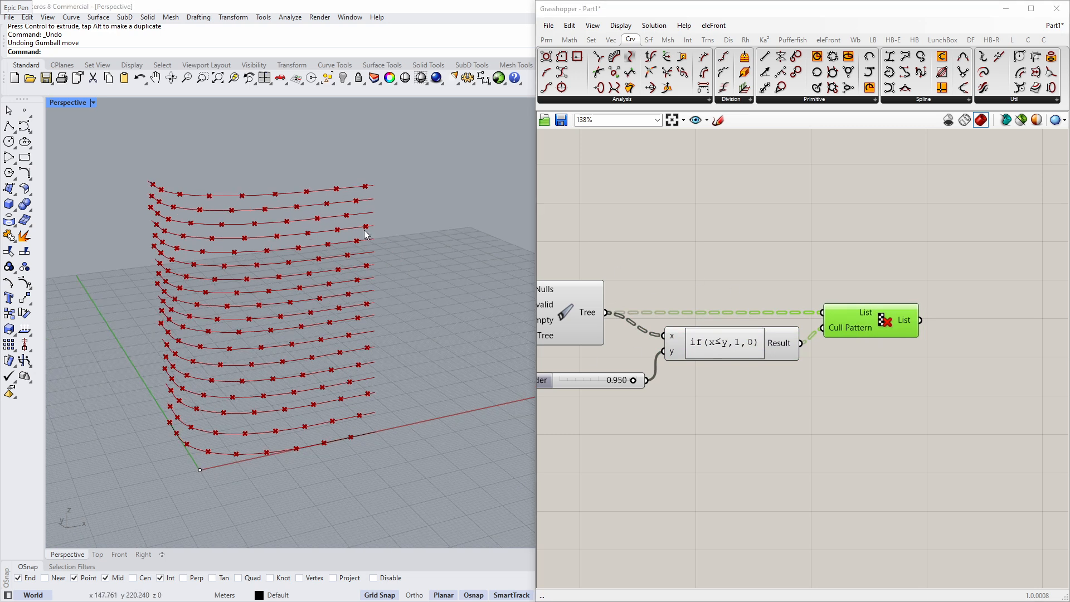
Examine the points near the ends of the contour curves in the Rhino viewport.
scroll(368, 229, up, 5)
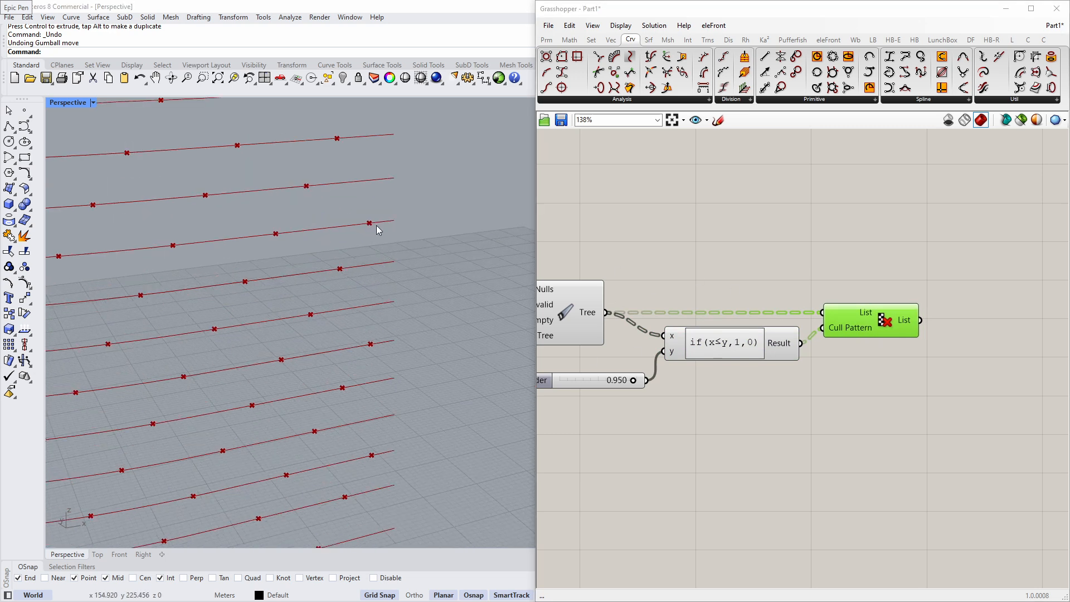
middle_click(602, 357)
click(588, 334)
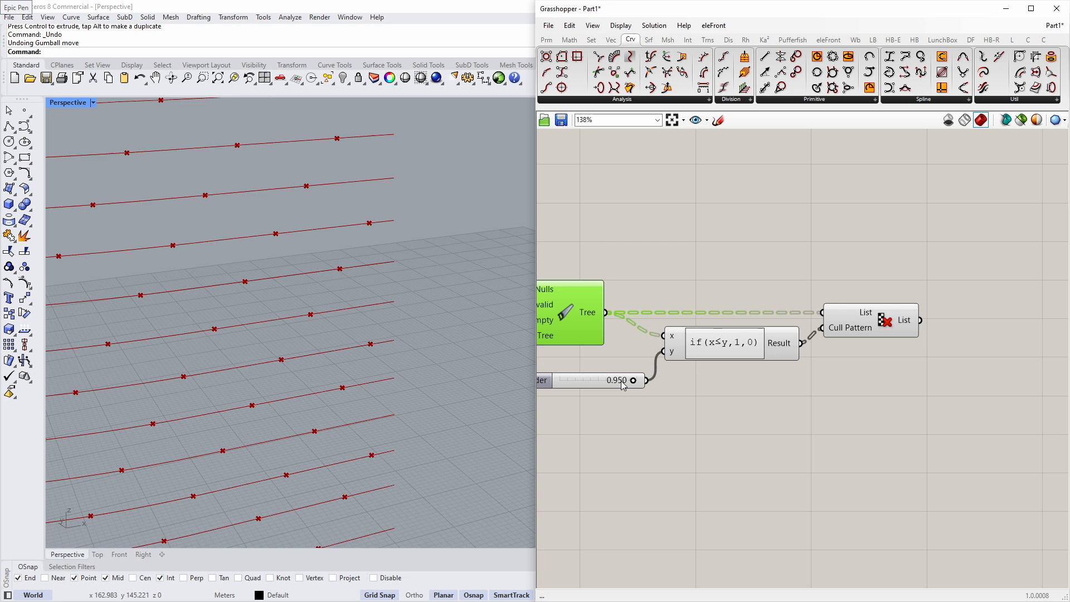
right_drag(875, 363, 755, 371)
scroll(755, 371, down, 1)
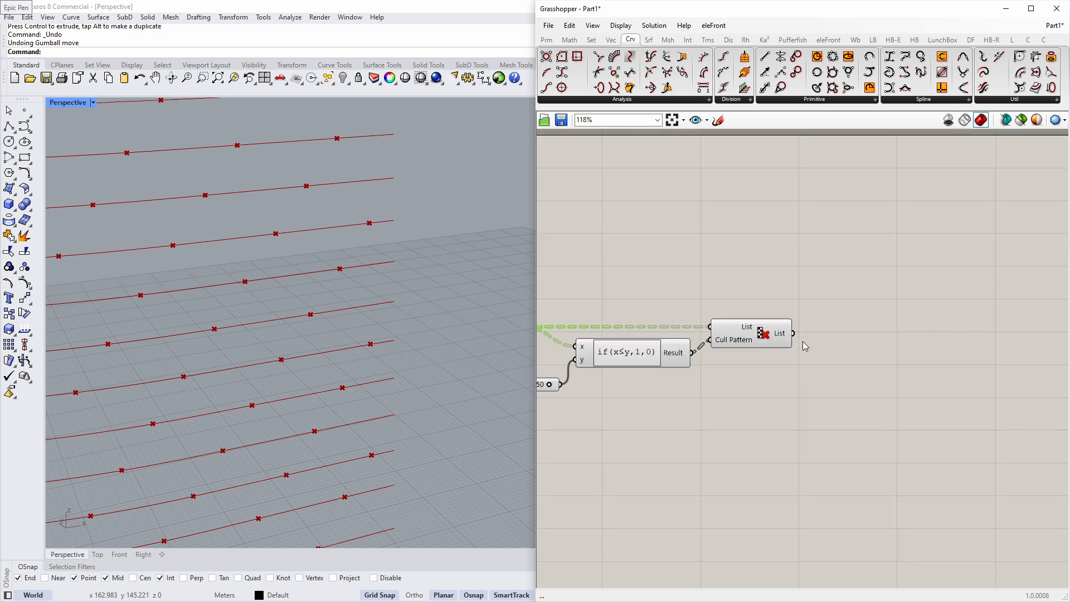
scroll(357, 282, down, 2)
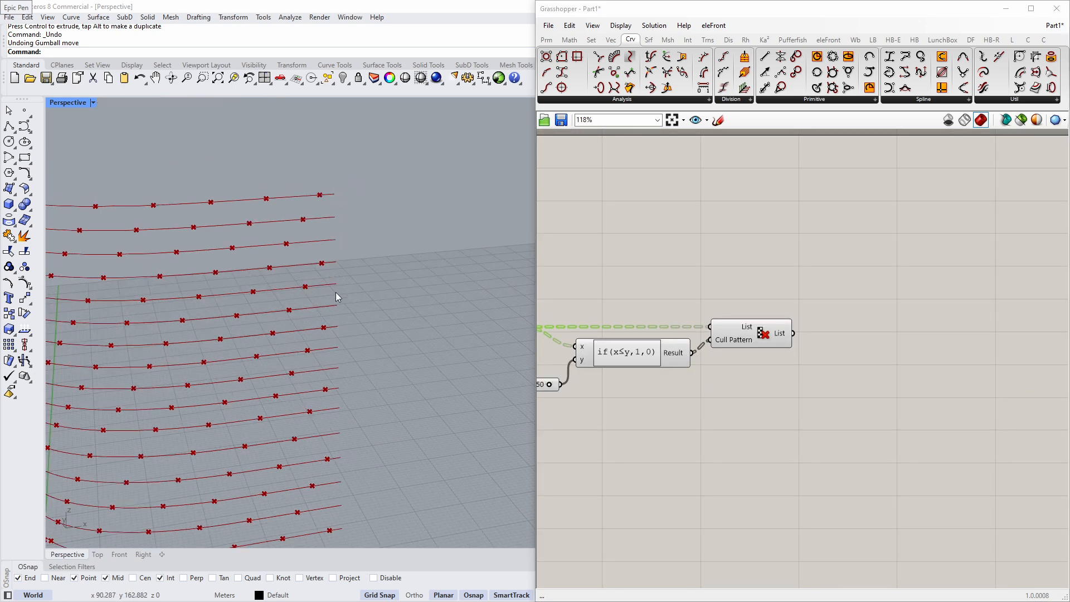
right_drag(337, 292, 122, 224)
Add an Insert Items component and connect Cull Pattern's List output to its List input.
right_drag(844, 331, 760, 335)
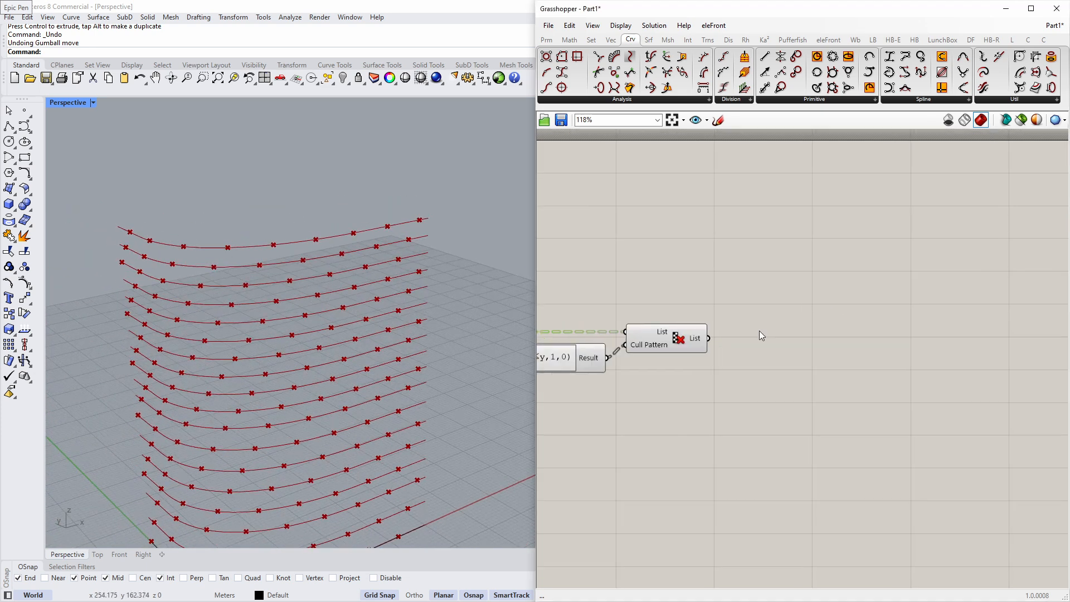
scroll(760, 346, up, 2)
double_click(760, 364)
text(list i)
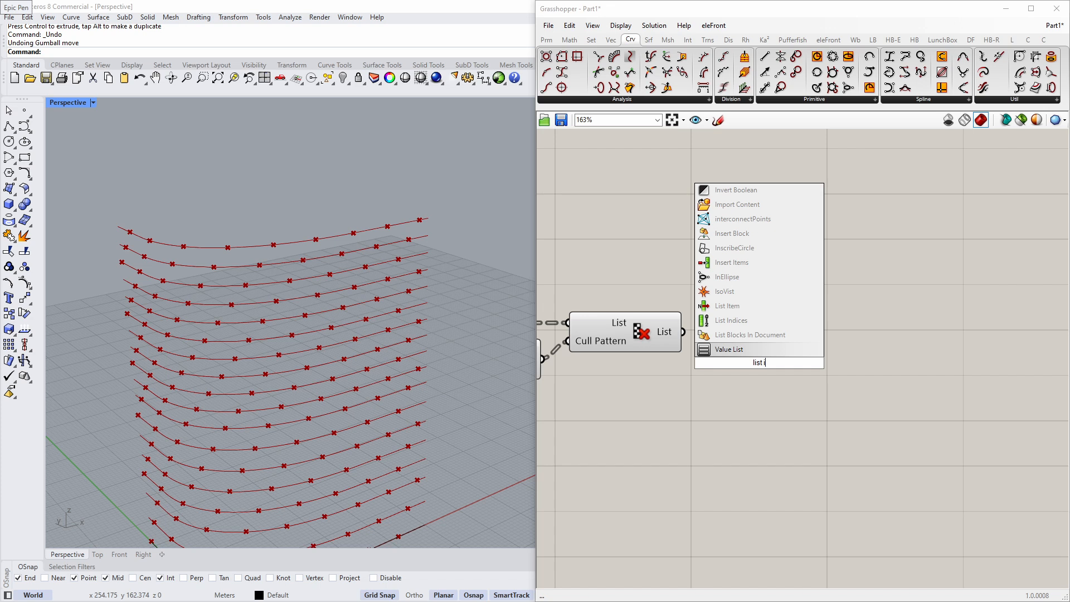
click(778, 275)
drag(683, 331, 713, 335)
Add panels containing 1 and 0 and connect them to the Item and Indices inputs of Insert Items respectively.
drag(763, 359, 680, 361)
double_click(685, 429)
text(//1)
key(Return)
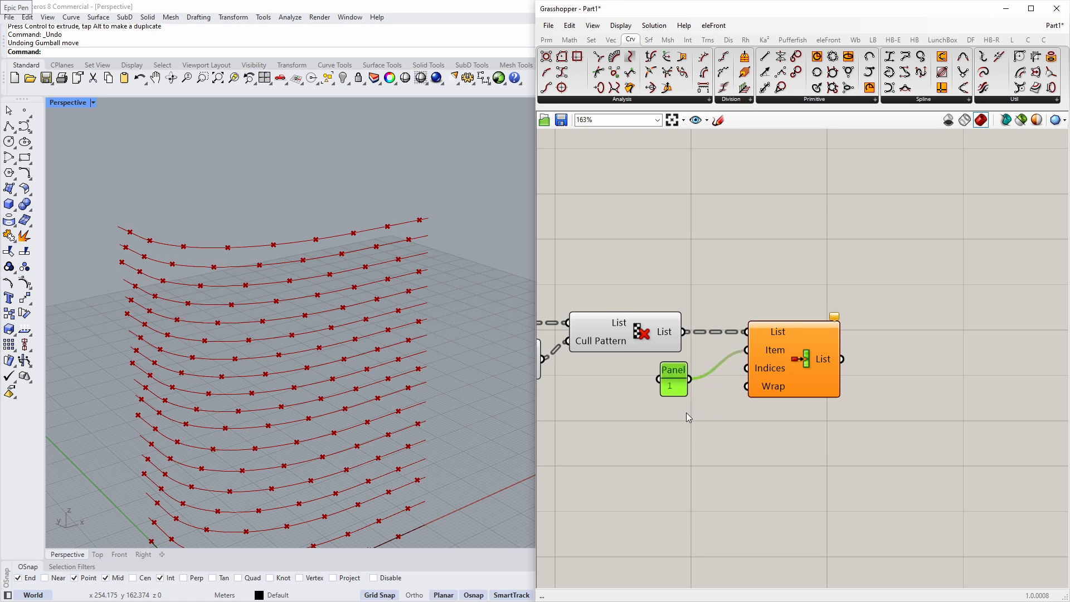
double_click(701, 433)
text(//0)
key(Return)
drag(745, 369, 678, 433)
drag(801, 386, 795, 385)
Add a Sort List component and connect the List output of Insert Items to its Keys input.
right_drag(815, 412, 722, 418)
mouse_move(723, 364)
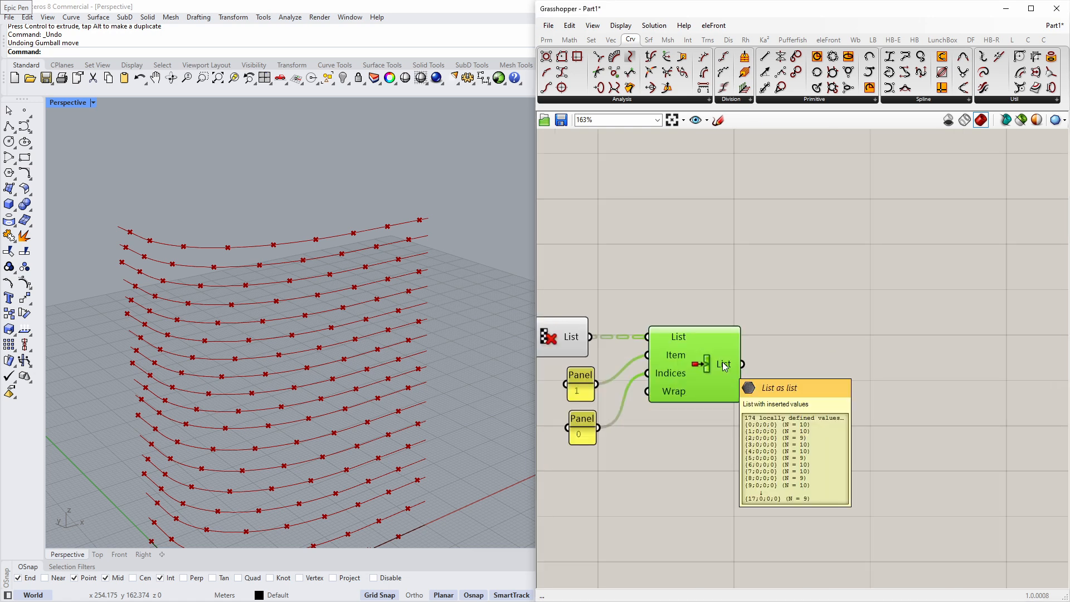
double_click(804, 379)
text(sort)
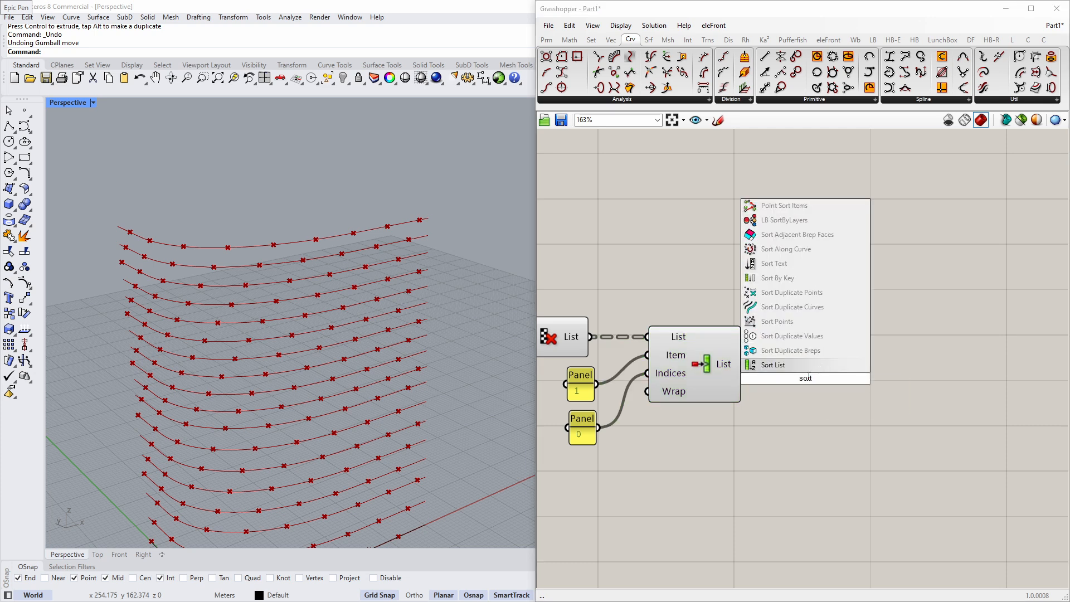
click(755, 366)
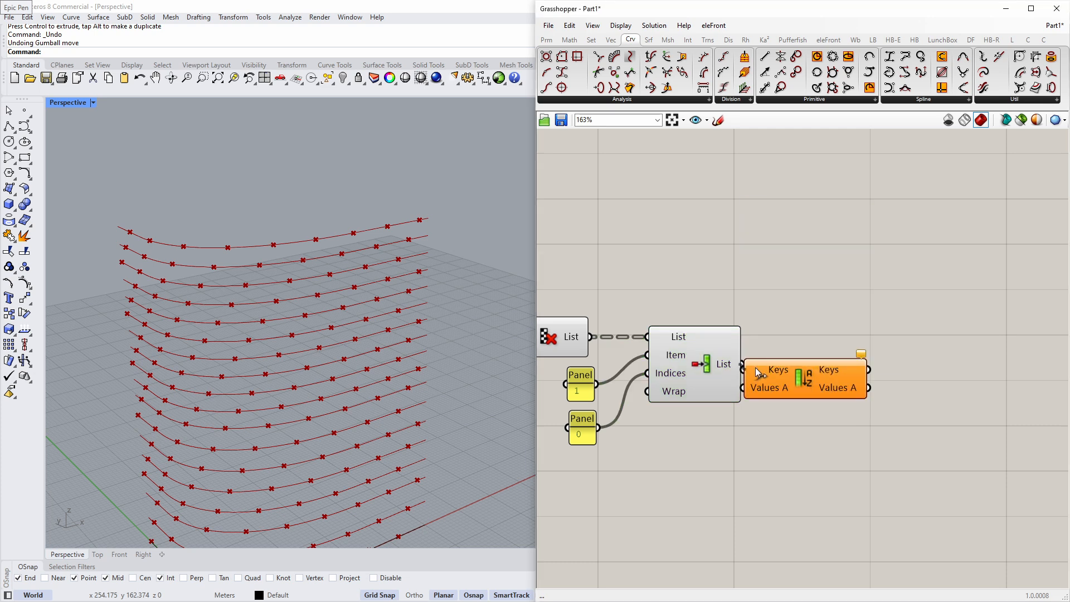
drag(757, 371, 770, 367)
Add a Create Set component, connect Sort List's Keys output to its List input, and check the Set output.
right_drag(958, 392, 884, 396)
double_click(884, 396)
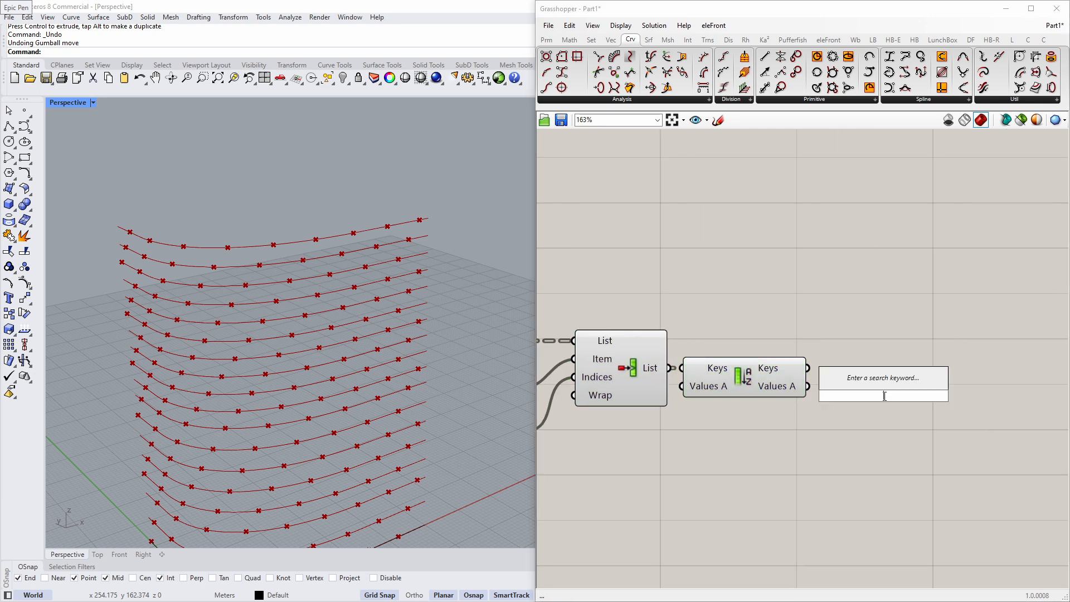
text(create)
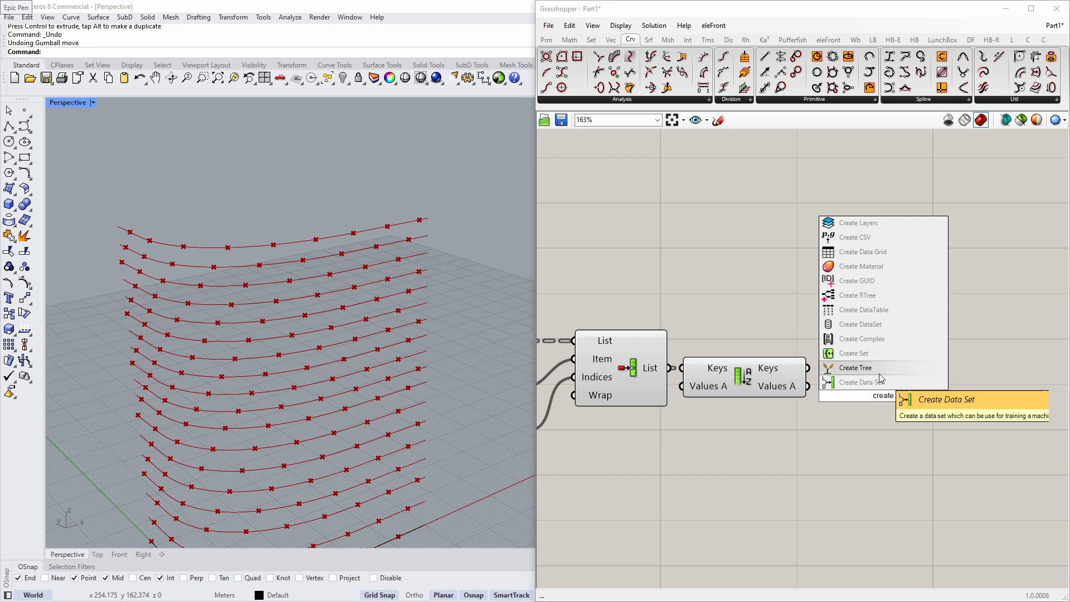
click(879, 364)
drag(806, 367, 841, 394)
drag(873, 395, 858, 369)
mouse_move(889, 362)
scroll(857, 353, down, 3)
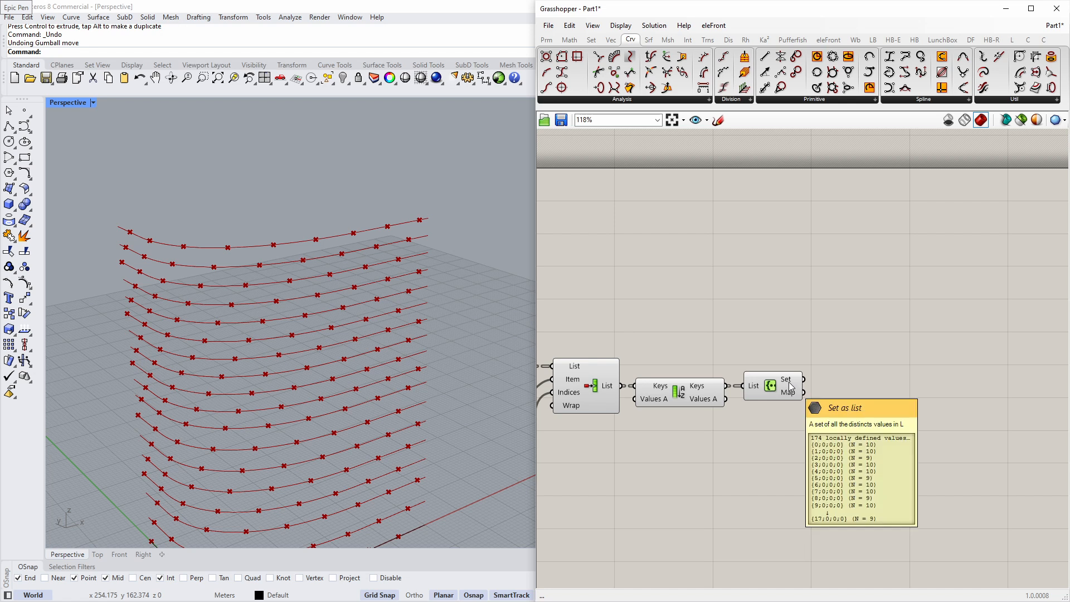
Add an Evaluate Curve component near the Create Set component and reparameterize its Curve input.
double_click(843, 330)
text(ev)
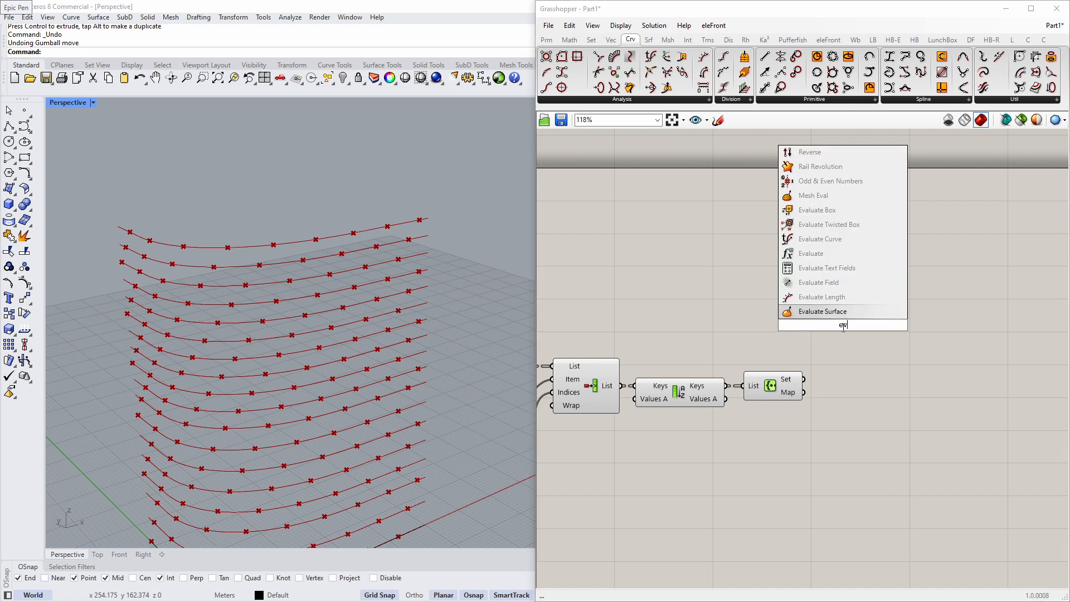
click(836, 240)
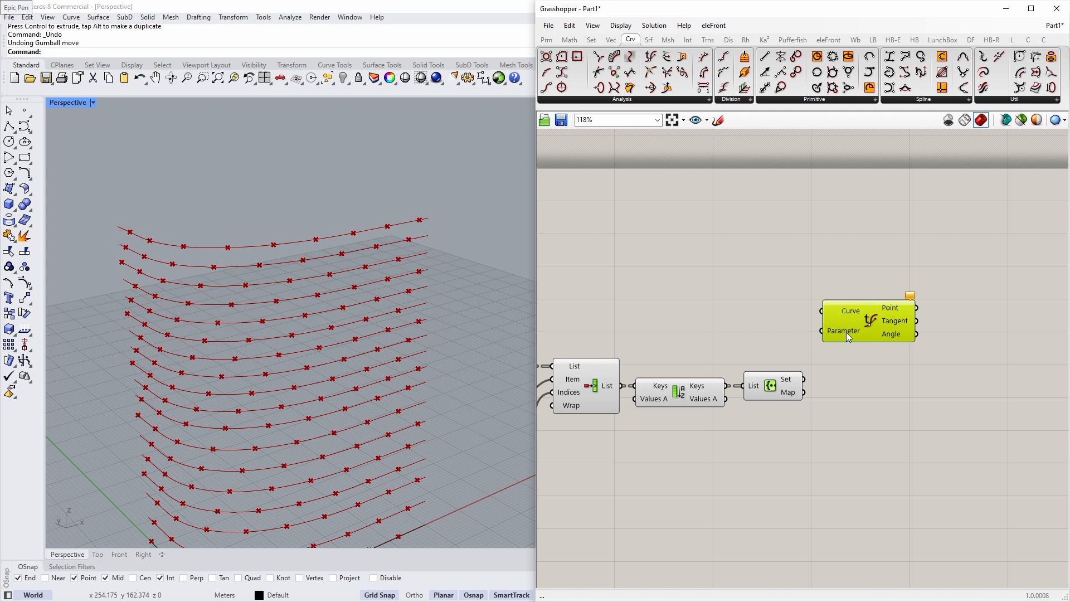
right_click(849, 319)
click(875, 437)
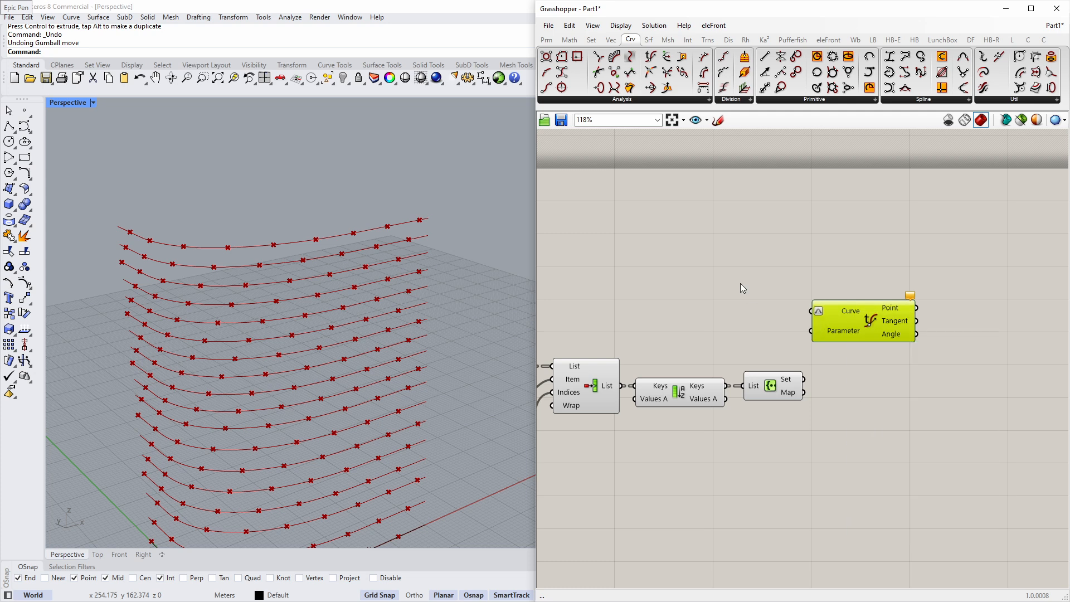
Connect the upstream curve tree to the Curve input of Evaluate Curve.
scroll(671, 293, down, 4)
right_drag(672, 293, 993, 287)
right_drag(626, 284, 762, 288)
scroll(654, 285, up, 2)
drag(653, 284, 1022, 291)
scroll(658, 286, down, 5)
scroll(1004, 287, up, 3)
scroll(1037, 294, up, 5)
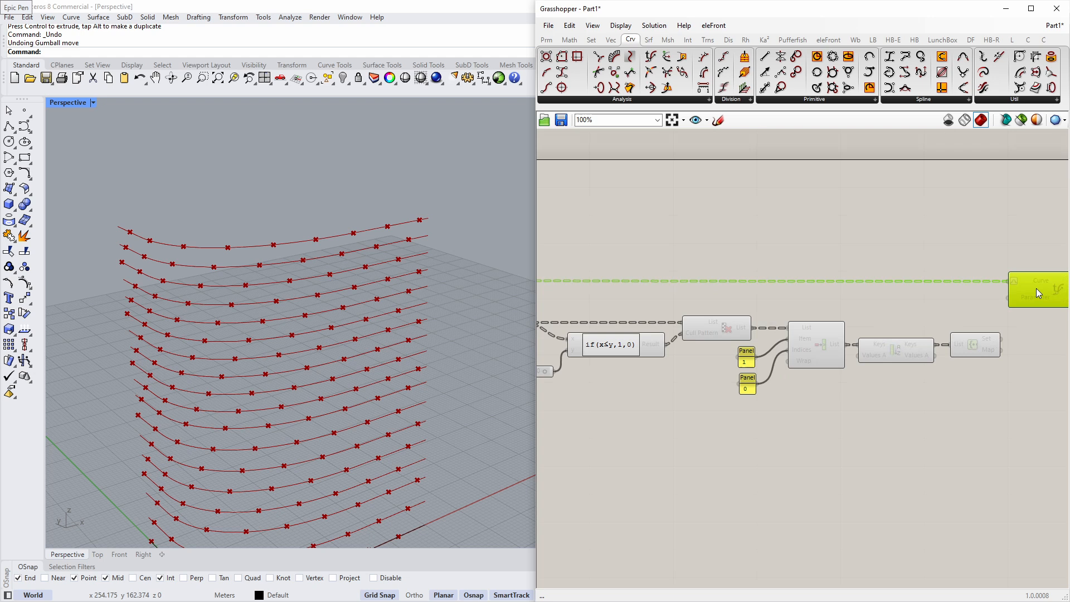
Connect Create Set's Set output to the Parameter input of Evaluate Curve.
right_drag(1015, 348, 883, 353)
drag(847, 373, 873, 317)
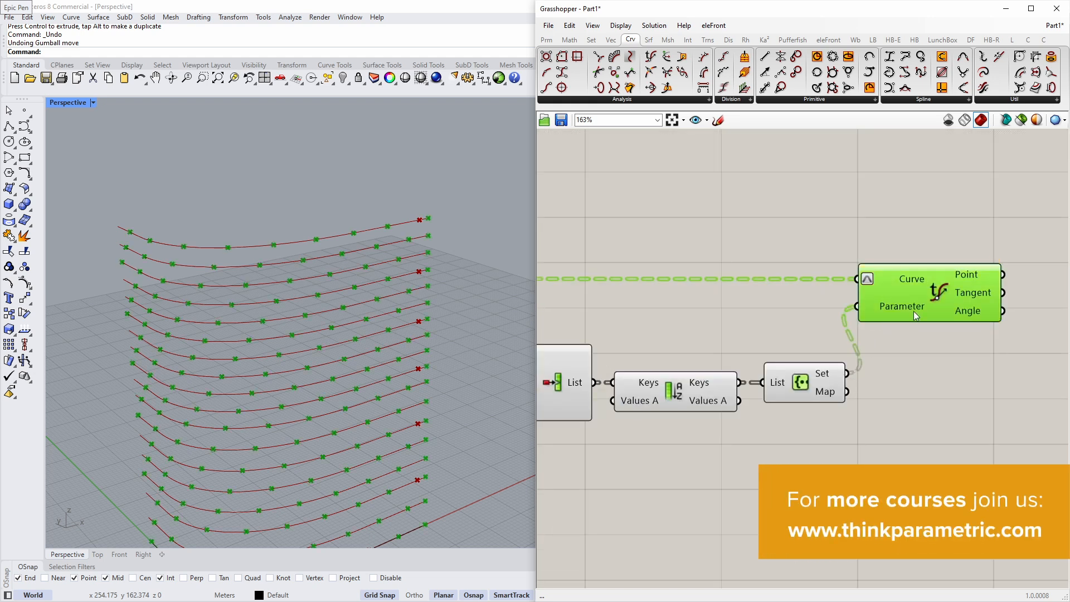
click(914, 249)
Disable the preview of the components between the orange point-evaluation component and Evaluate Curve, keeping Evaluate Curve itself visible.
scroll(913, 249, down, 2)
scroll(915, 253, down, 4)
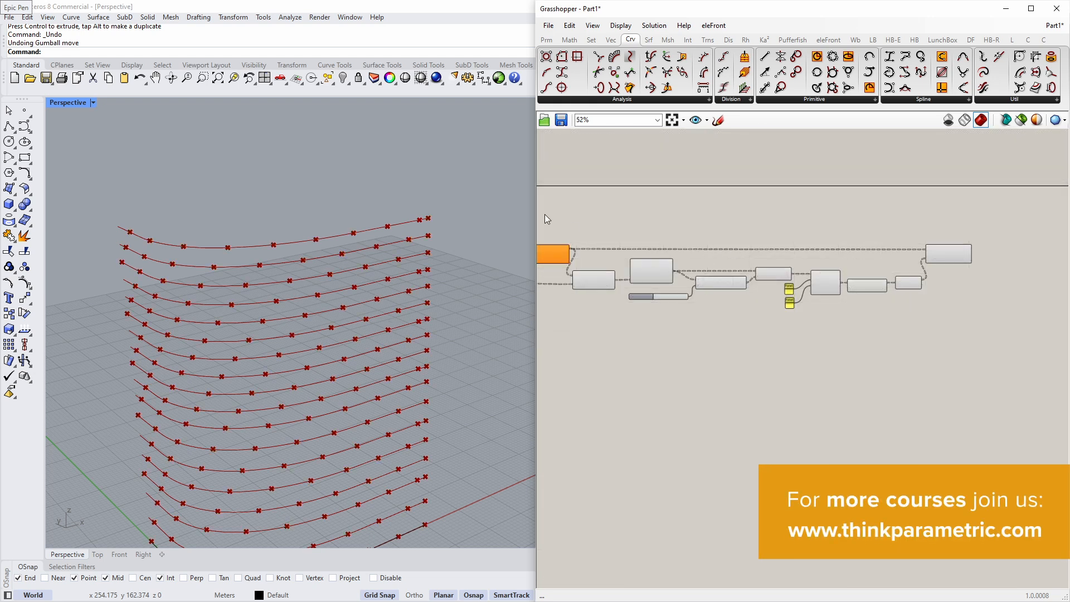
right_drag(564, 212, 627, 210)
scroll(631, 209, down, 1)
drag(586, 214, 939, 312)
middle_click(941, 311)
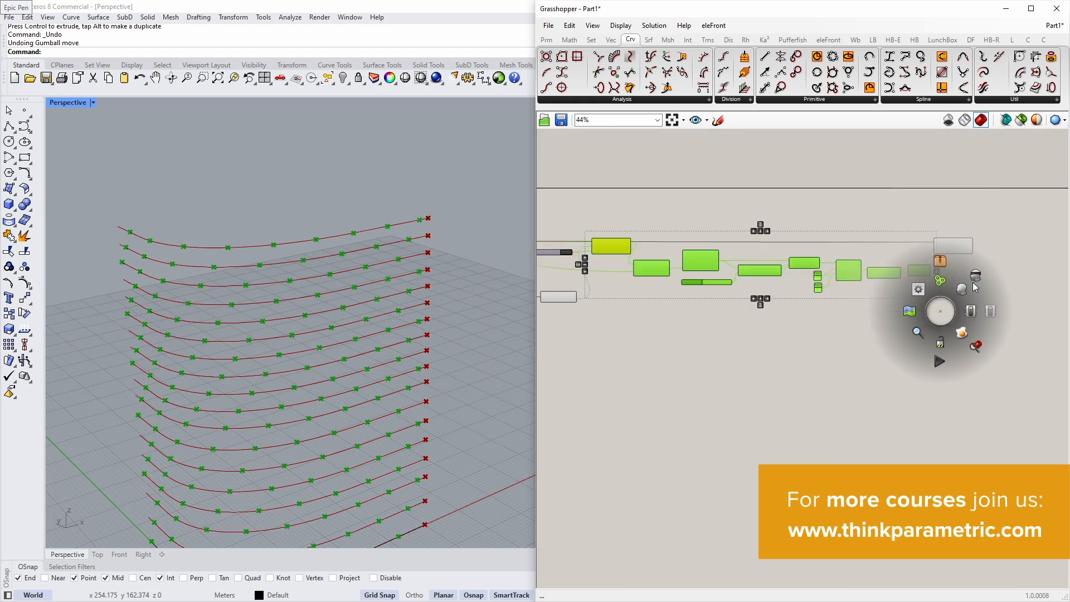
click(974, 279)
click(800, 329)
Disable the preview of the upstream components that prepare the curves and the point distances.
right_drag(604, 340, 827, 359)
scroll(756, 353, up, 3)
right_drag(756, 354, 867, 365)
scroll(866, 365, down, 2)
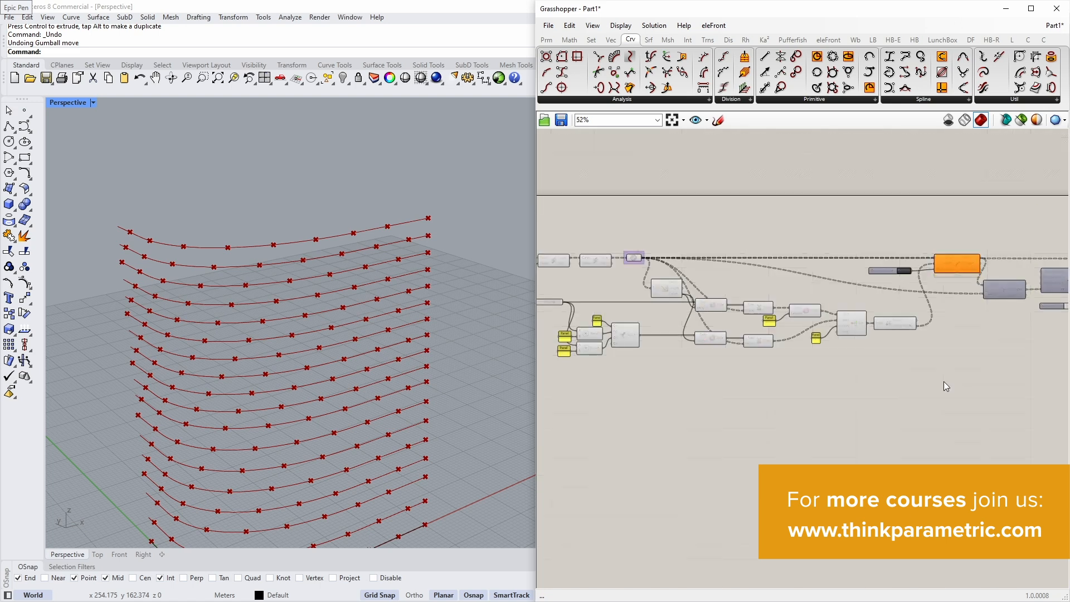
scroll(771, 367, down, 3)
drag(583, 257, 872, 431)
middle_click(871, 431)
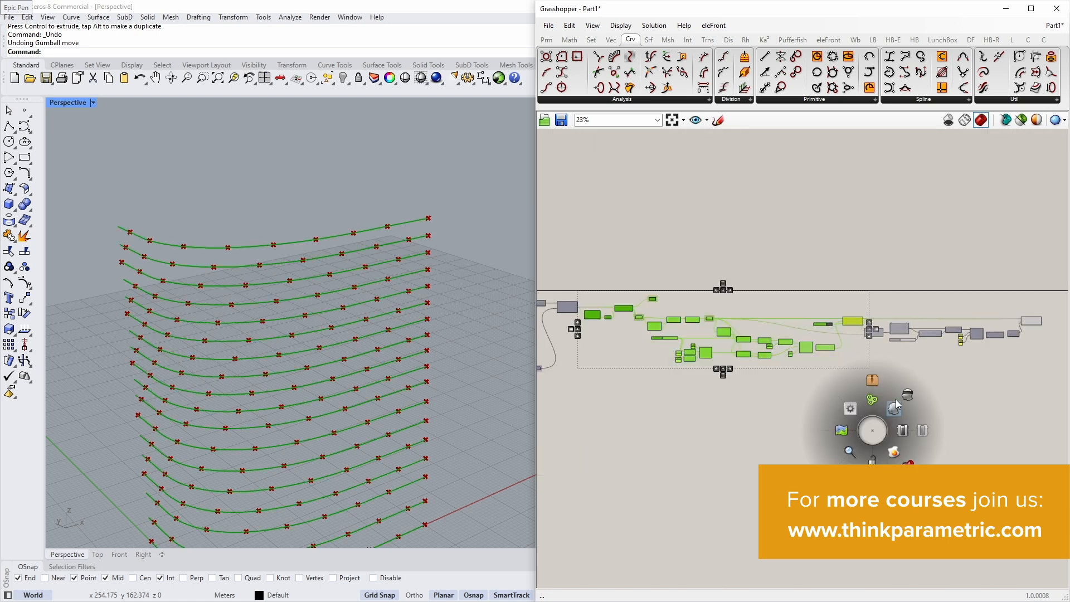
click(895, 406)
click(909, 400)
Enable the preview of the grouped parameter that holds the flipped curves.
right_drag(910, 399, 851, 406)
scroll(640, 316, up, 5)
click(664, 335)
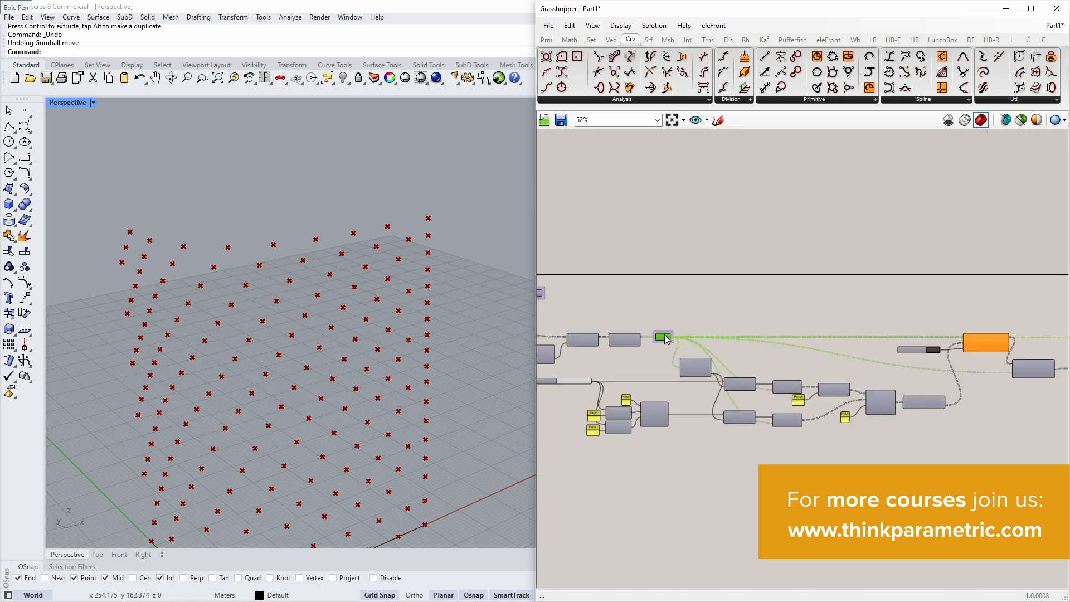
middle_click(668, 336)
click(692, 310)
Set the slider feeding y of the if(x≤y,1,0) expression to 1.000 and inspect the points near the curve ends.
right_drag(911, 380, 824, 373)
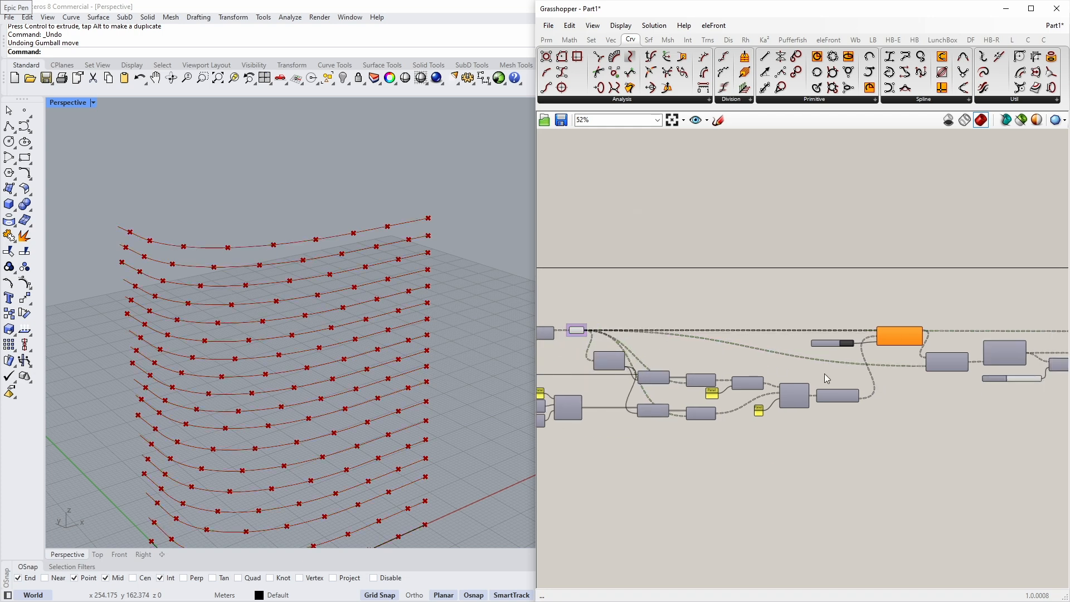
scroll(827, 360, up, 8)
drag(855, 366, 885, 373)
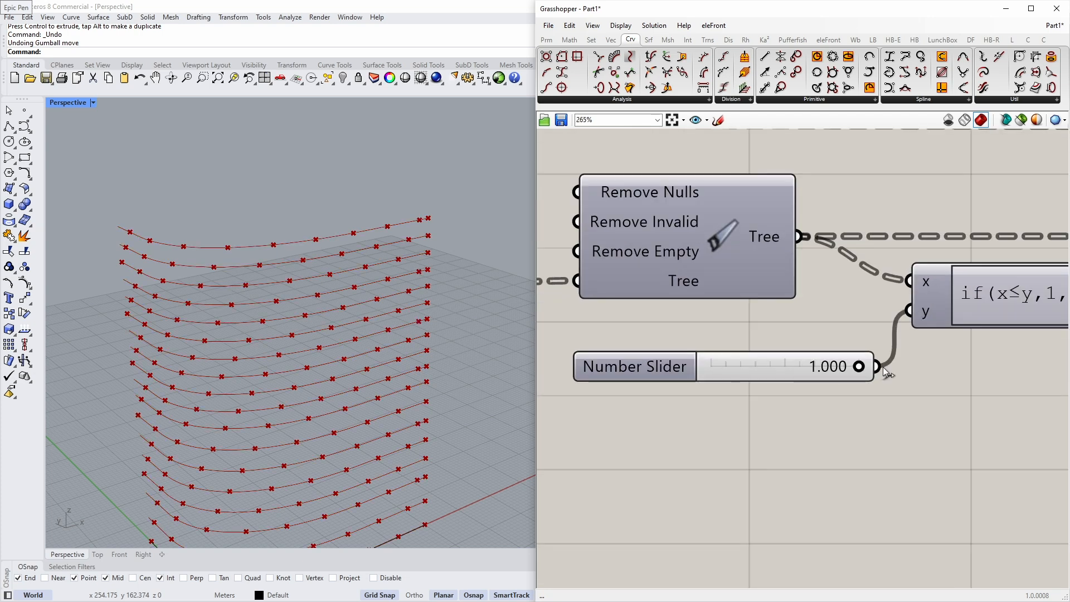
scroll(379, 267, up, 10)
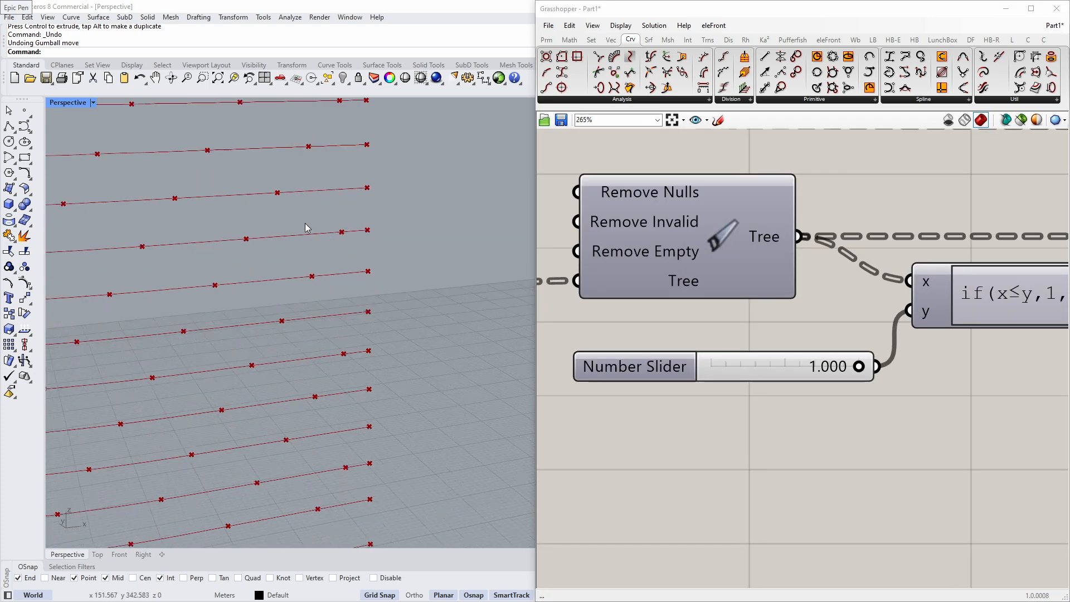
scroll(369, 249, down, 3)
scroll(343, 166, up, 2)
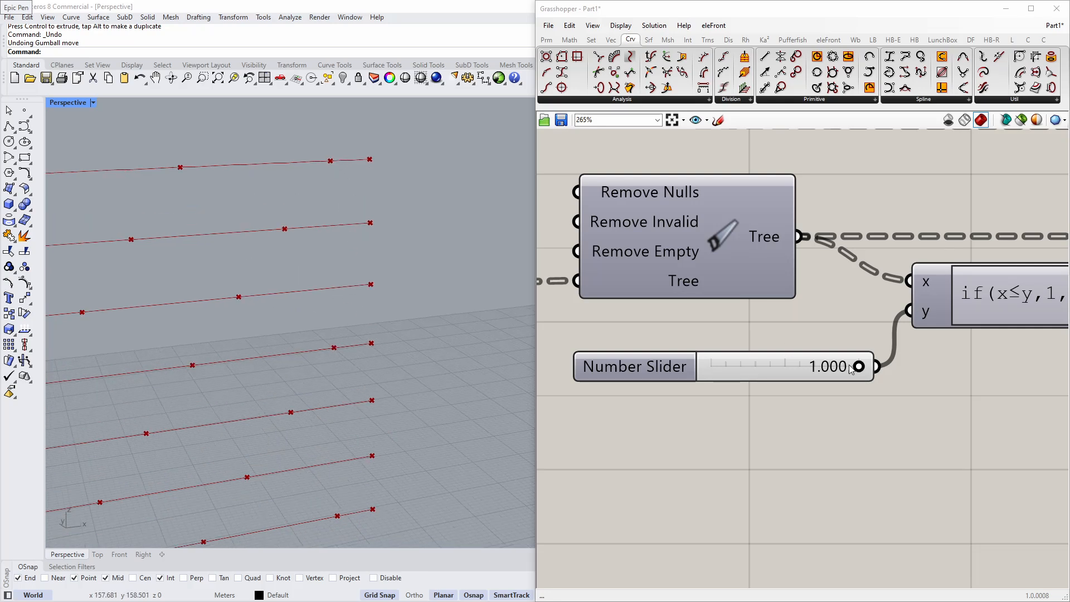
Lower the expression's y threshold slider to 0.959 and inspect the spacing of points along the curve ends.
drag(851, 370, 845, 370)
scroll(370, 387, down, 3)
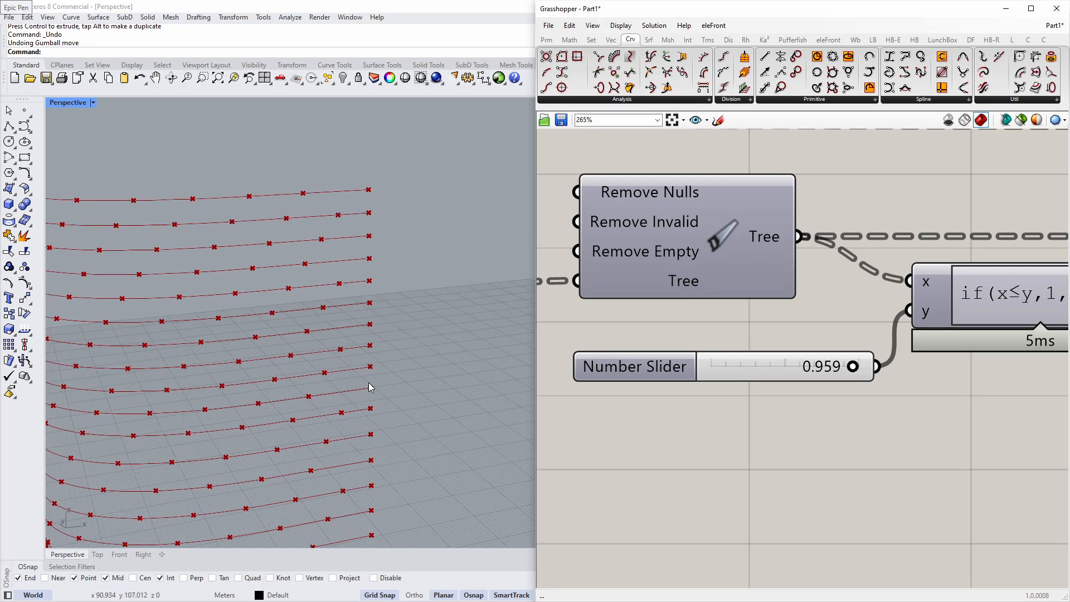
scroll(371, 387, down, 3)
scroll(371, 387, up, 1)
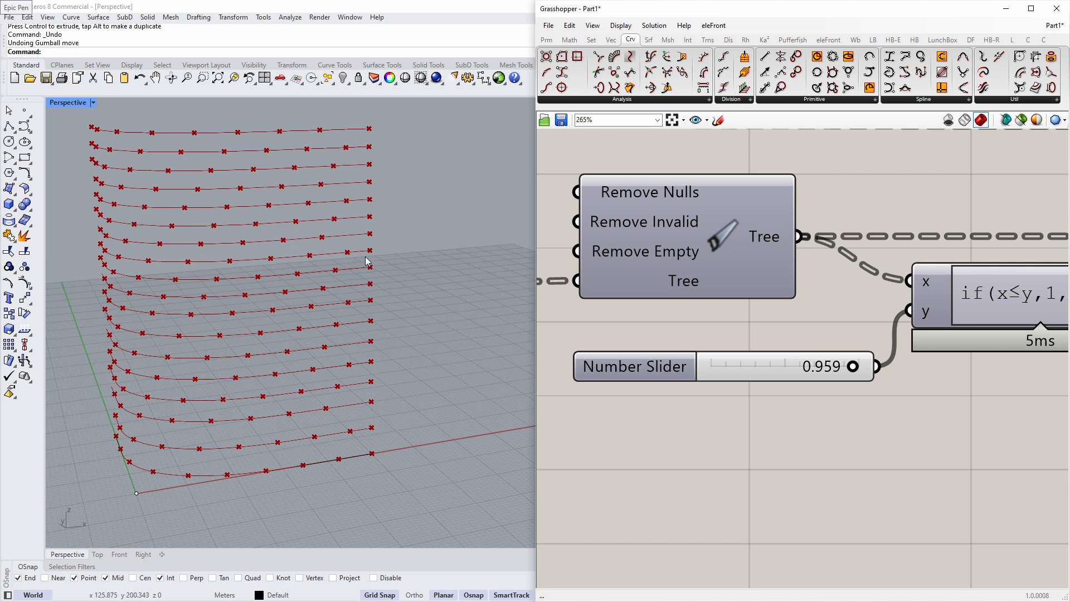
scroll(368, 262, up, 3)
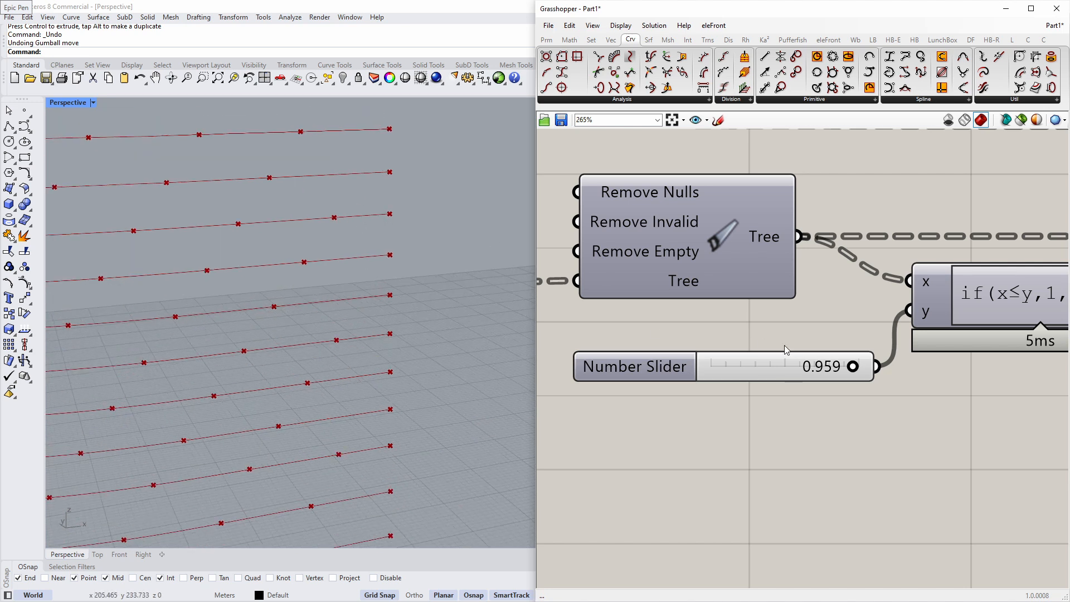
Raise the expression's y threshold slider back to 1.000 and inspect the closely spaced end points.
drag(854, 370, 860, 371)
scroll(848, 369, down, 3)
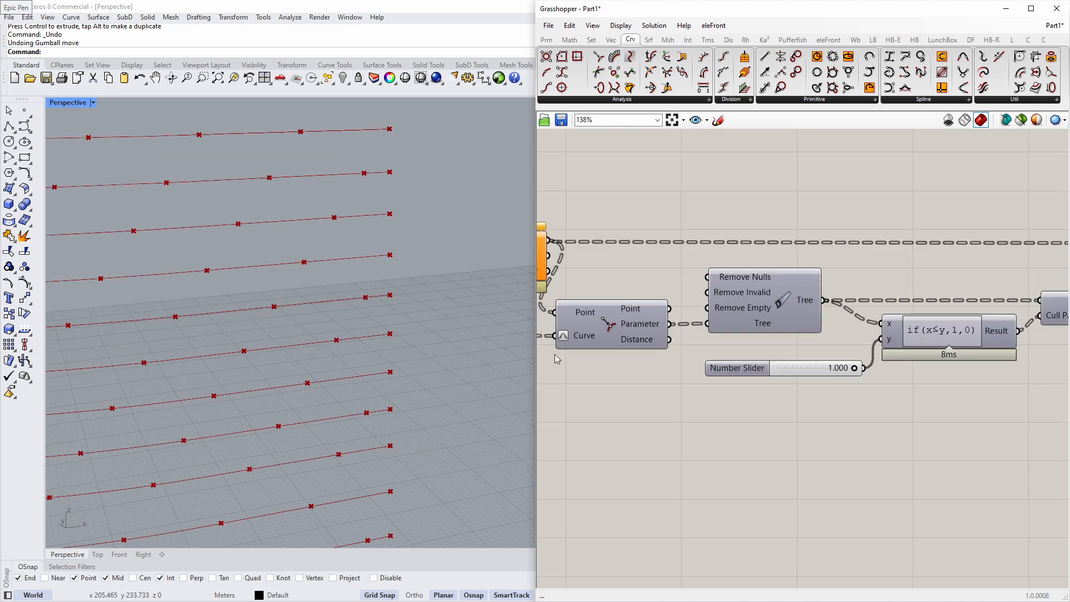
scroll(432, 216, up, 5)
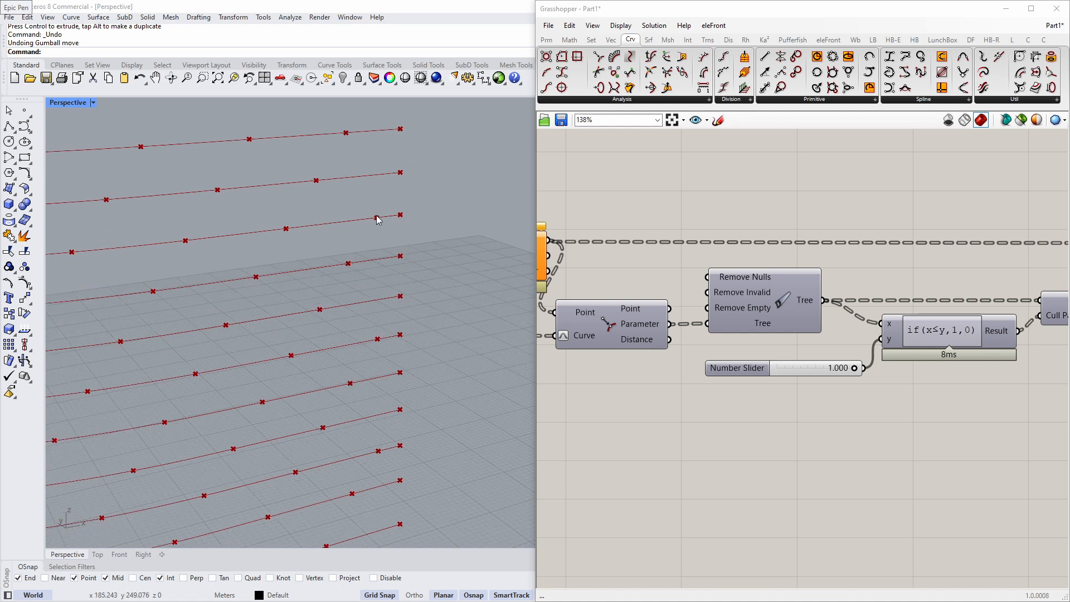
Set the spacing slider that feeds the 1/3 and 2/3 multiplications to 7.843 and inspect the points at a curve's end.
right_drag(570, 361, 830, 363)
scroll(788, 361, down, 3)
right_drag(669, 351, 785, 362)
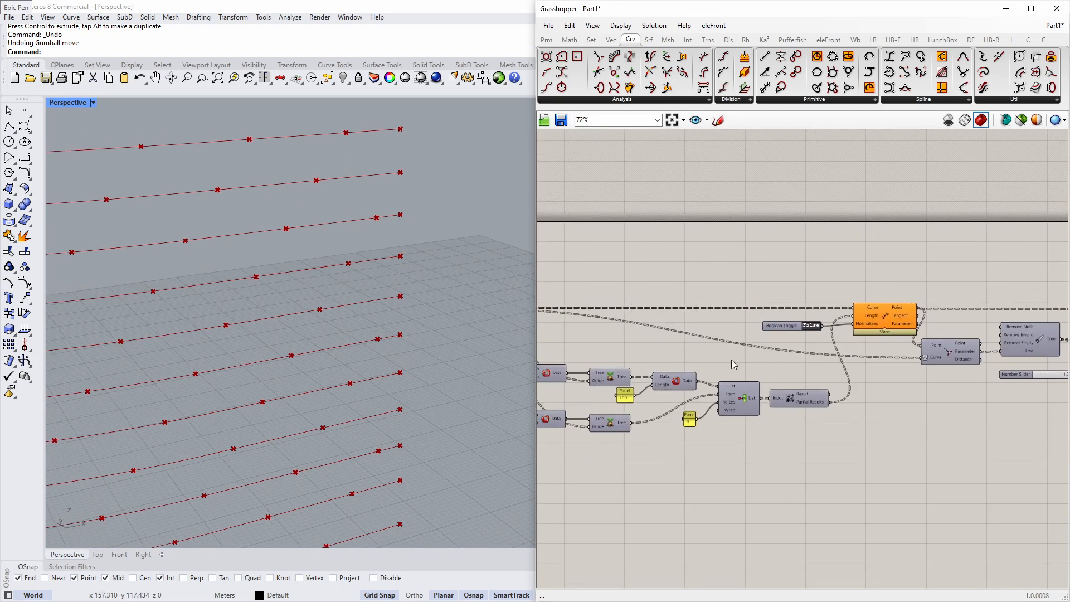
right_drag(544, 357, 820, 333)
right_drag(688, 346, 754, 341)
scroll(701, 332, up, 5)
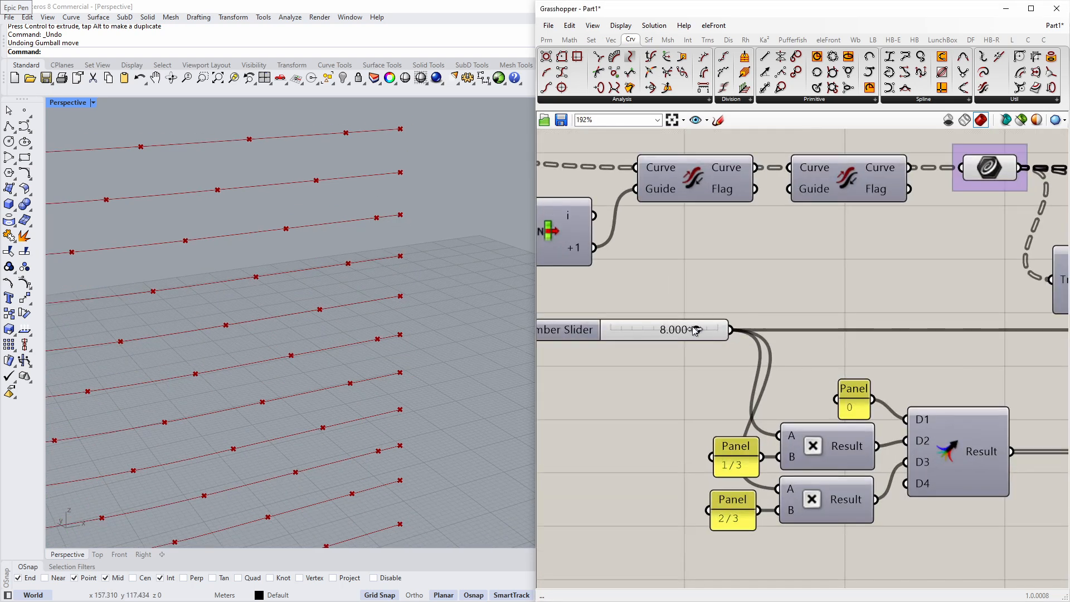
drag(695, 330, 694, 330)
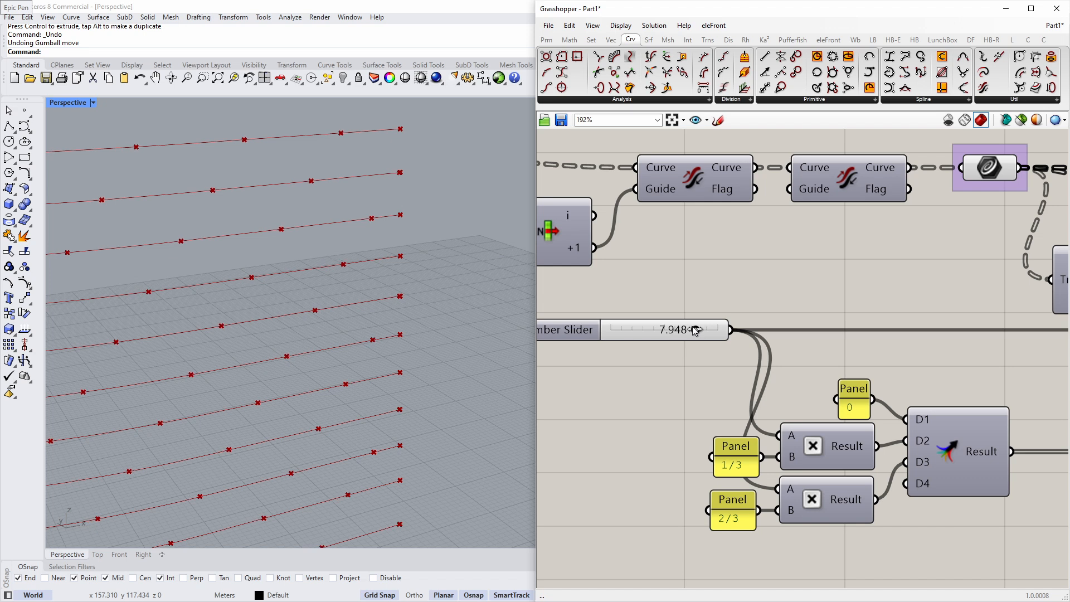
shift+right_drag(405, 304, 373, 272)
scroll(372, 273, up, 4)
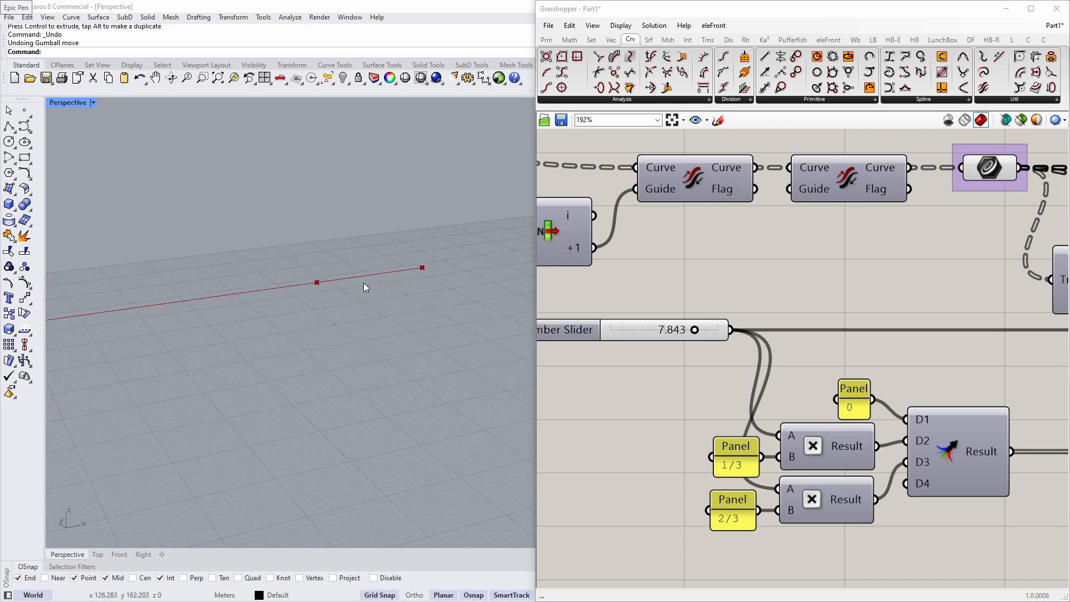
Set the slider feeding the y input of the if(x≤y,1,0) expression to 0.973.
scroll(363, 282, down, 5)
scroll(641, 376, down, 4)
right_drag(848, 365, 591, 345)
right_drag(1059, 345, 580, 355)
scroll(969, 328, up, 4)
drag(915, 348, 909, 348)
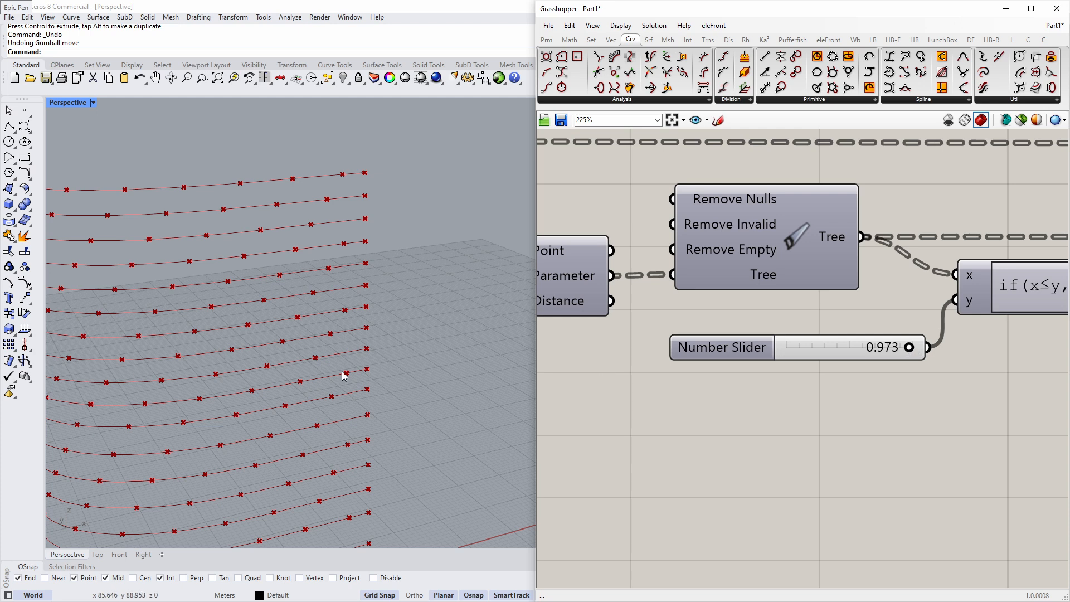
Add a grouped Point parameter and connect the Point output of Evaluate Curve to it.
scroll(680, 314, down, 4)
right_drag(1054, 312, 764, 321)
scroll(886, 313, down, 1)
scroll(886, 313, up, 2)
right_drag(902, 317, 821, 322)
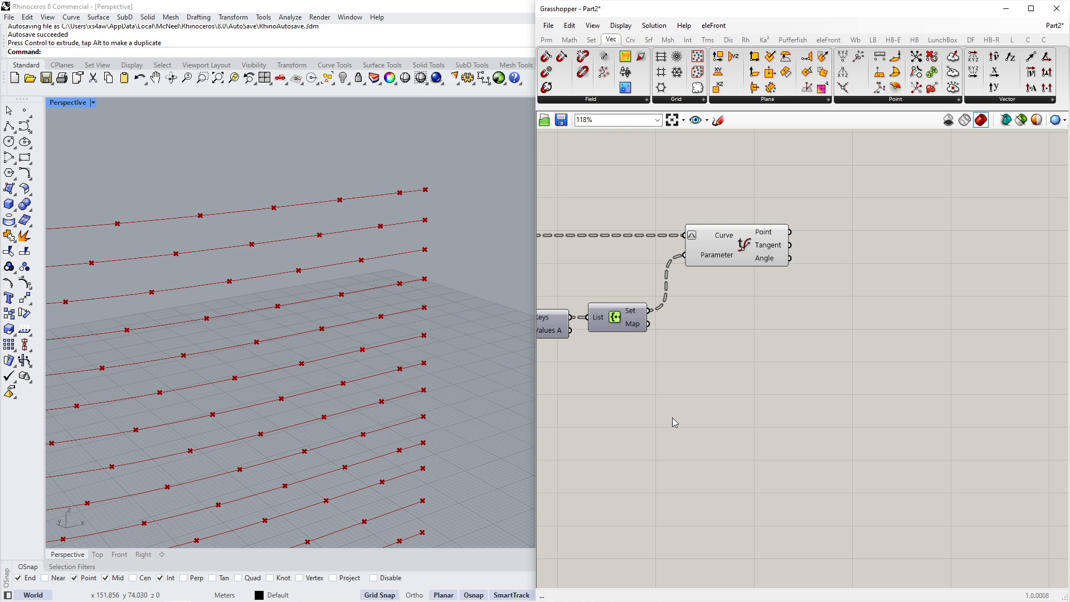
right_drag(808, 252, 658, 290)
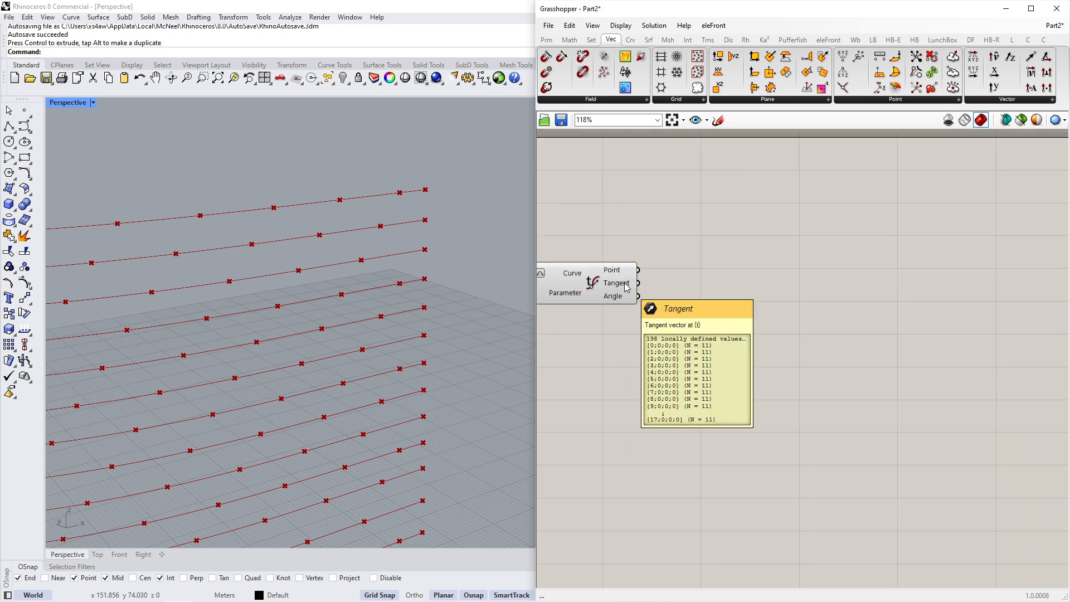
double_click(761, 267)
text(point)
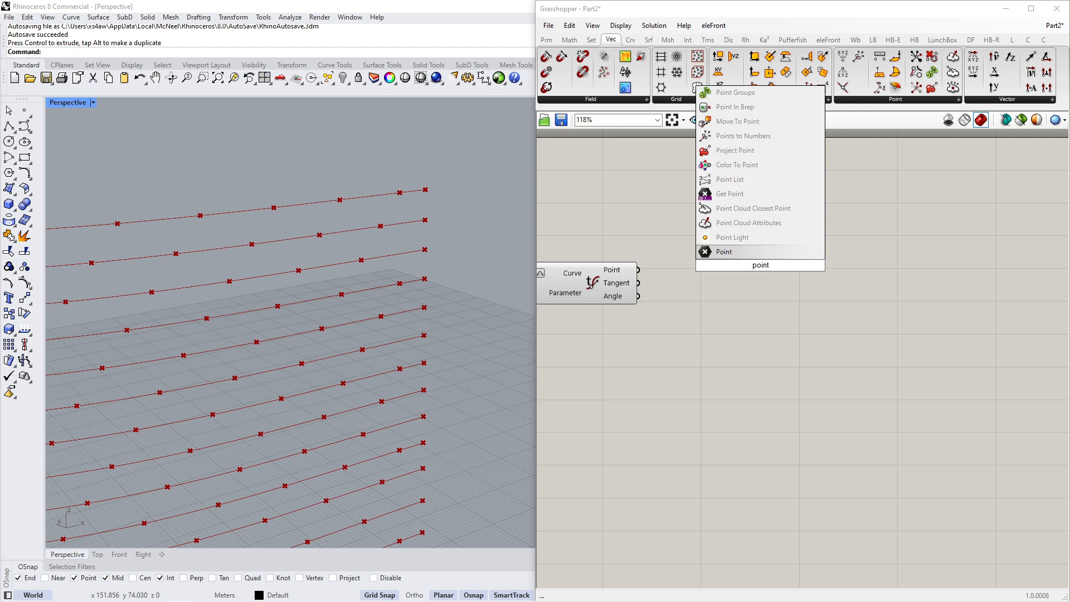
key(Return)
drag(638, 269, 732, 221)
Add a Vector parameter below the Point parameter, connect Evaluate Curve's Tangent output to it, and put it in its own group.
double_click(730, 296)
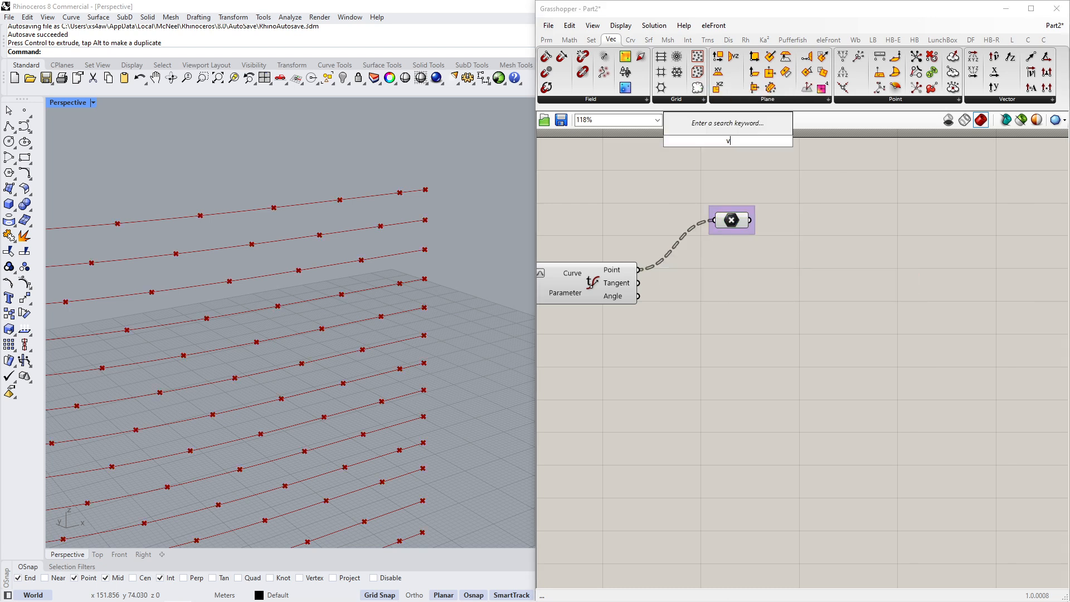
text(vector display)
key(Return)
drag(638, 282, 710, 291)
drag(674, 261, 733, 350)
key(ctrl+g)
click(874, 316)
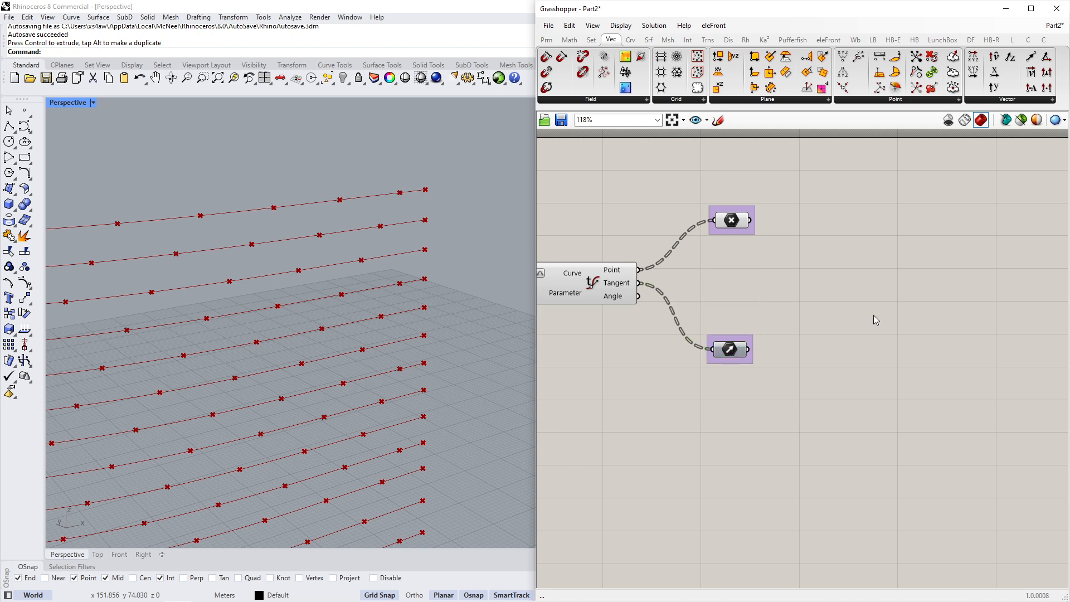
Add an XY Plane component beside the Point and Vector parameters.
scroll(850, 318, down, 1)
right_drag(850, 318, 753, 341)
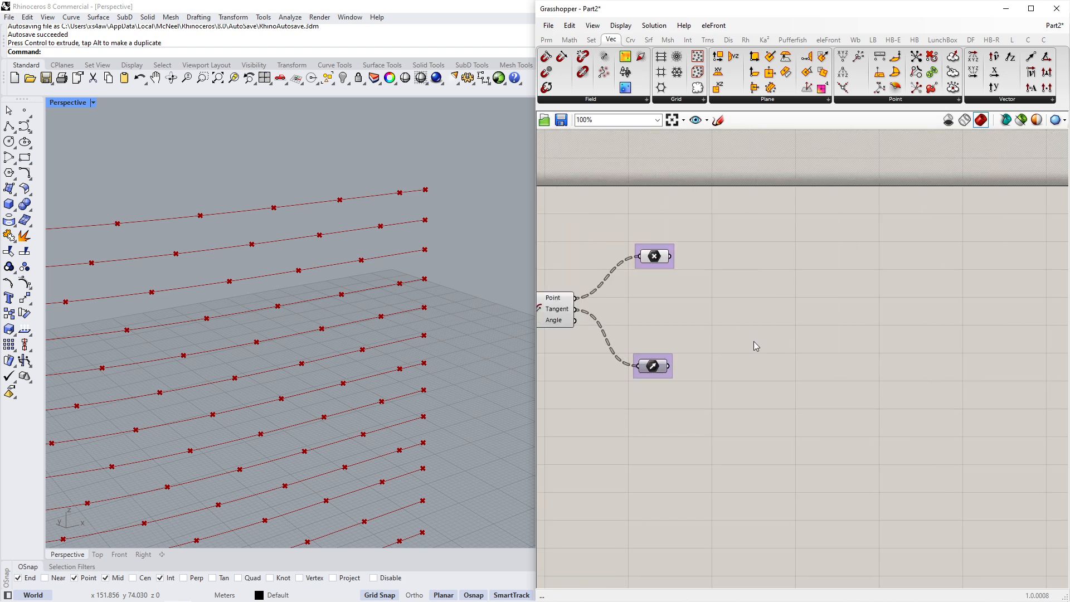
double_click(751, 341)
text(xy)
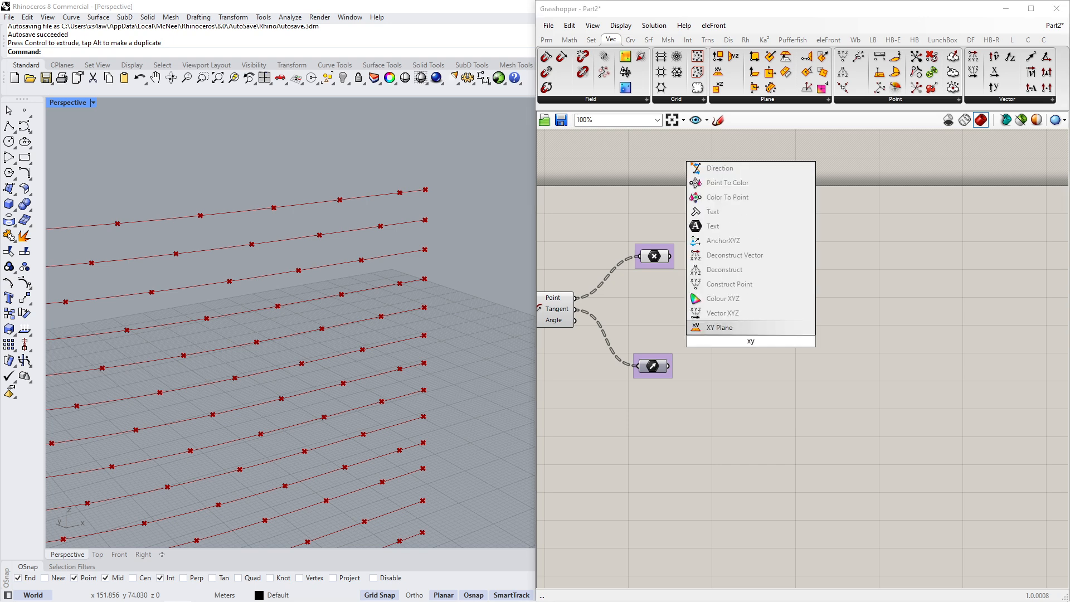
key(Return)
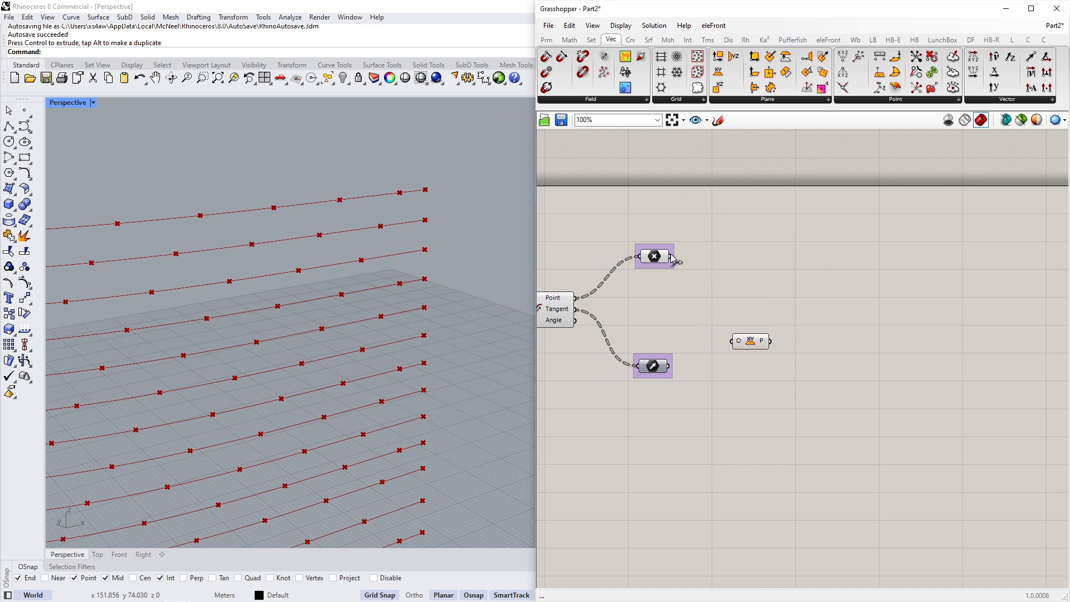
Connect the Point parameter to XY Plane's origin input, move the component level between both parameters, and inspect the planes in the viewport.
drag(671, 256, 732, 342)
drag(750, 344, 747, 296)
click(706, 379)
scroll(408, 318, down, 7)
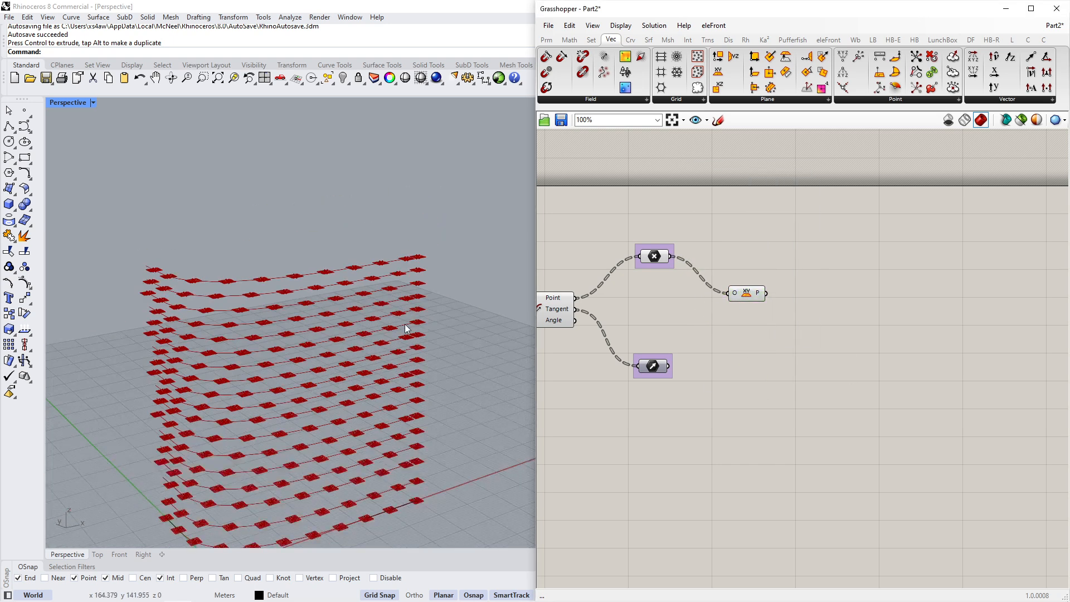
right_drag(405, 323, 238, 406)
scroll(236, 404, up, 10)
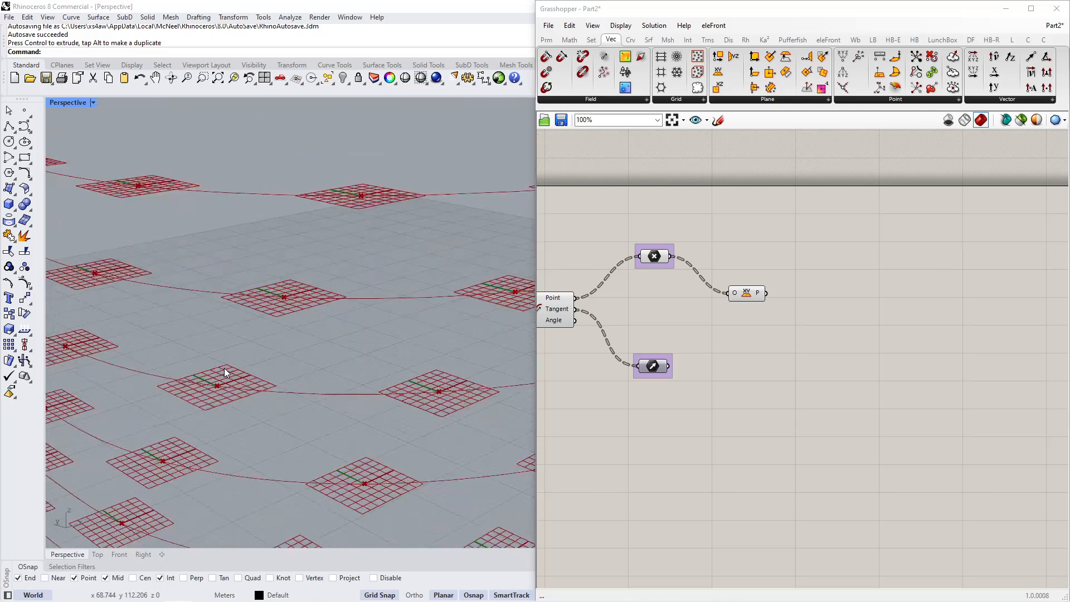
scroll(282, 368, down, 5)
scroll(296, 368, up, 6)
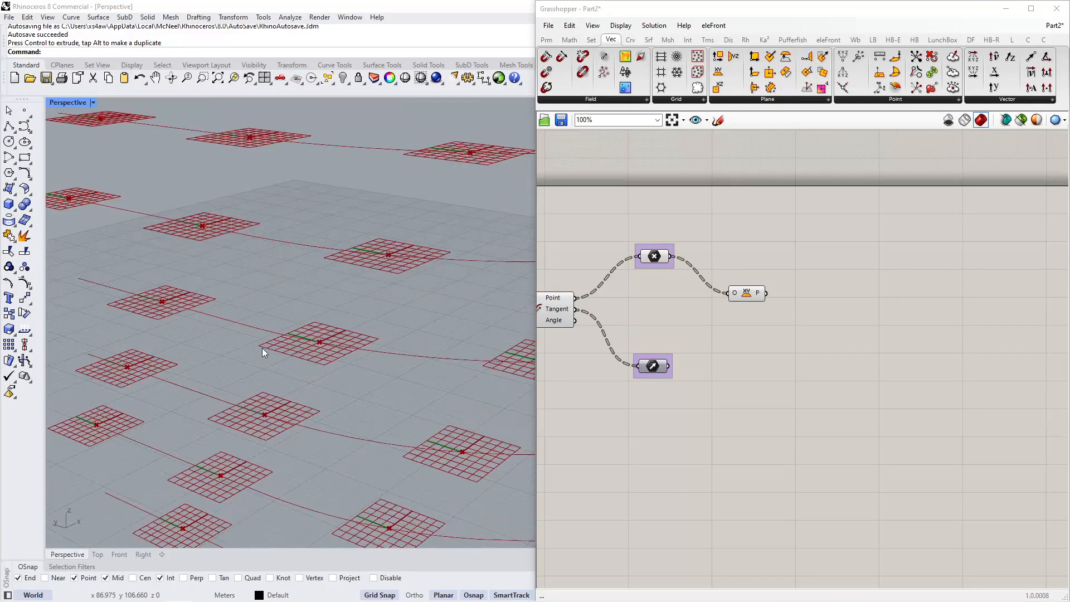
Add an Align Plane component fed by XY Plane's plane output, with the Vector parameter connected to its direction input.
right_drag(258, 345, 383, 318)
scroll(236, 368, down, 5)
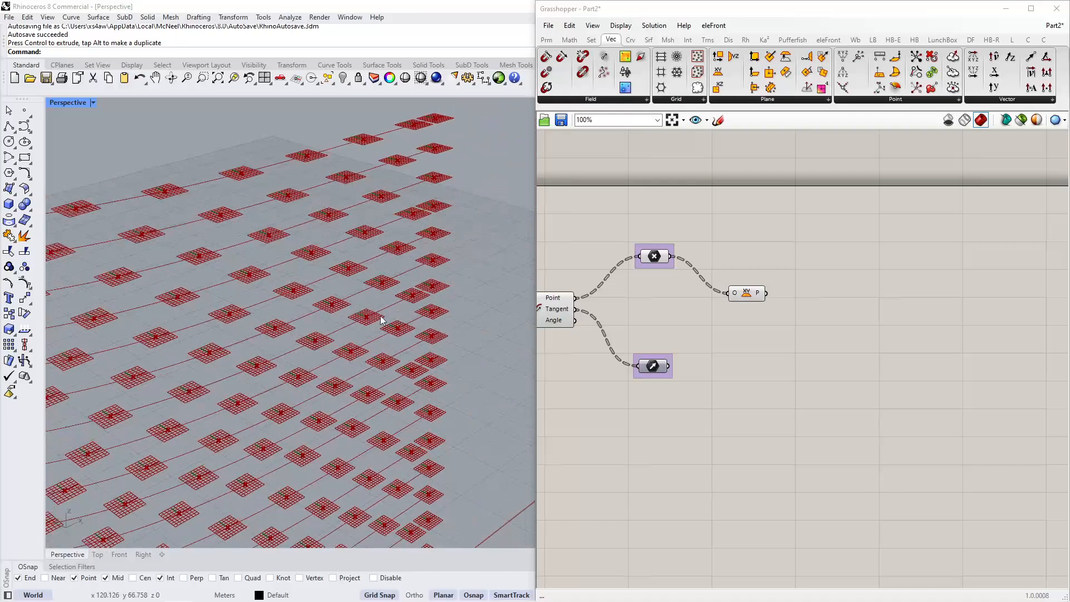
right_drag(179, 329, 290, 313)
right_drag(169, 280, 196, 288)
scroll(333, 288, up, 4)
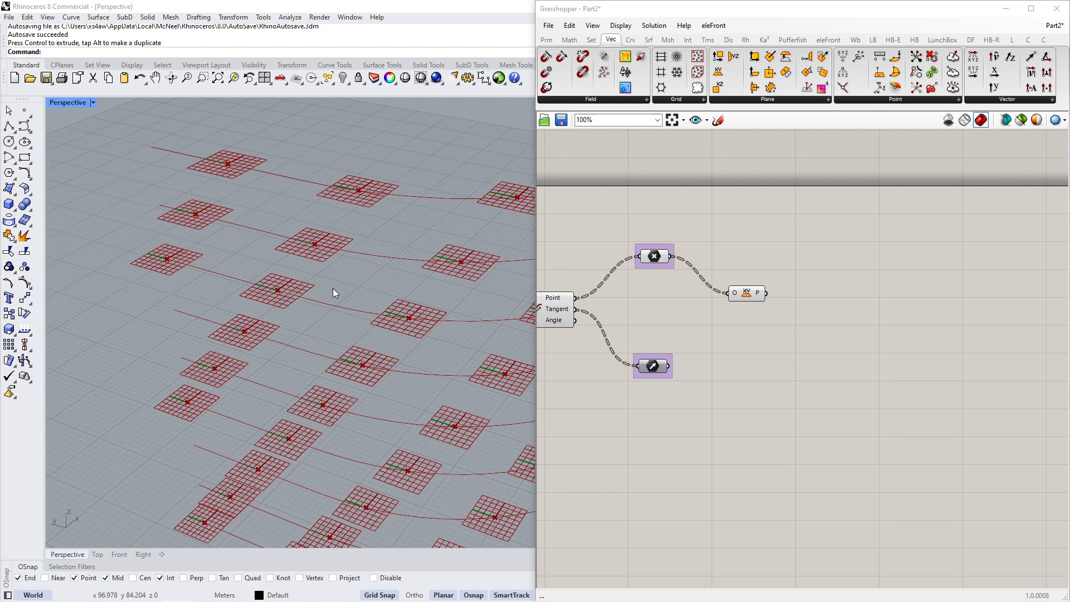
double_click(777, 345)
text(alig)
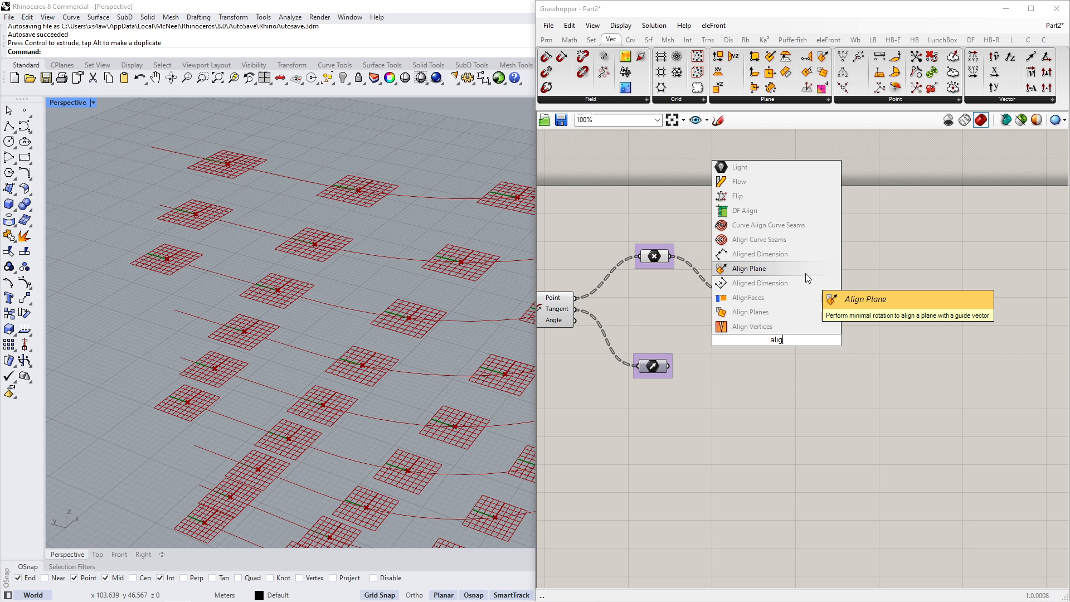
click(749, 269)
drag(778, 334, 804, 333)
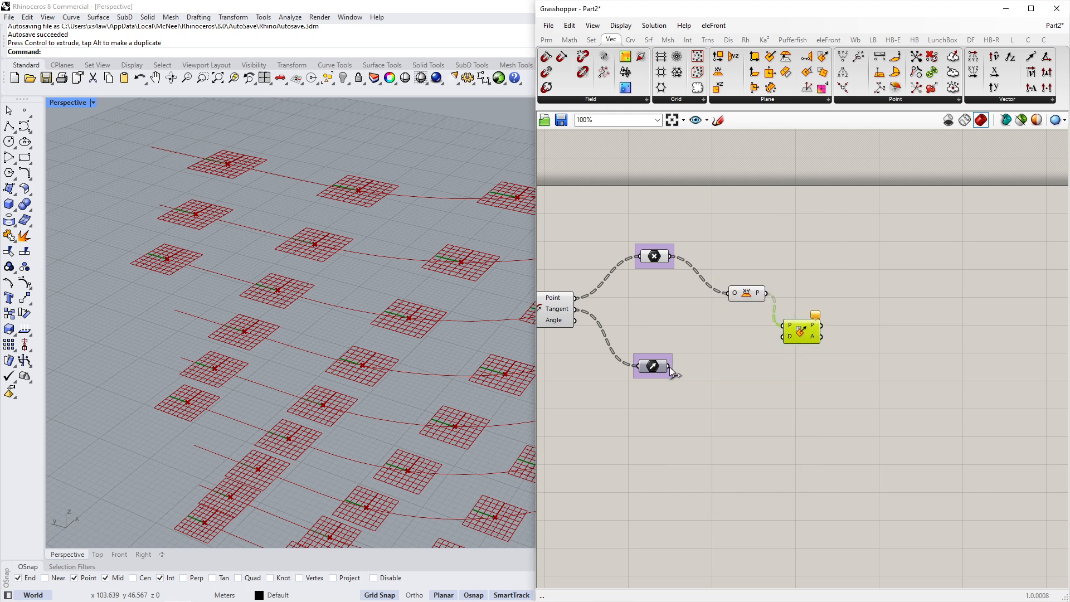
drag(670, 367, 801, 357)
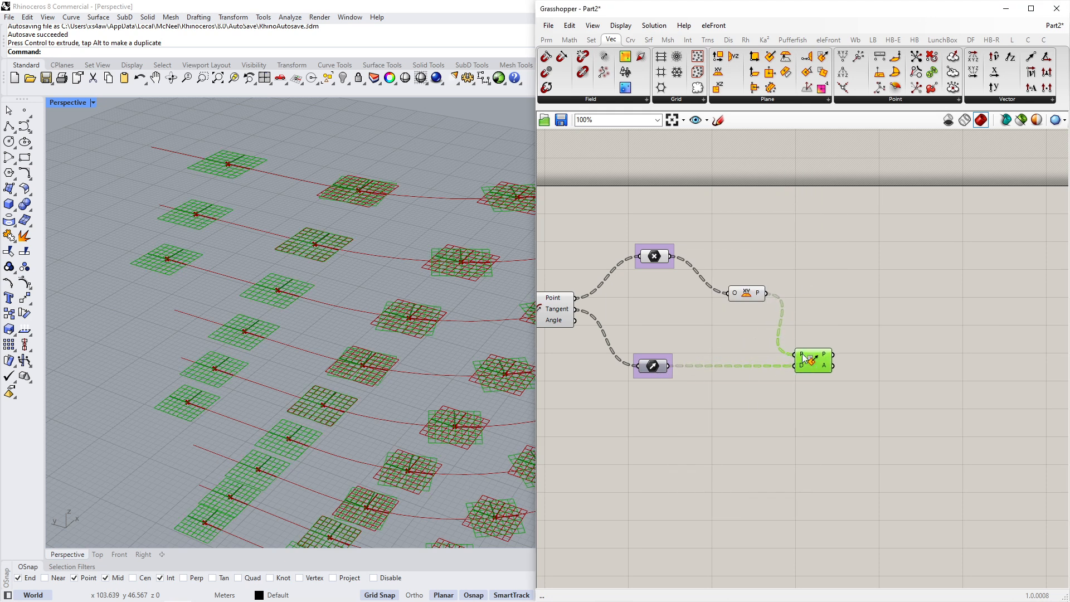
Hide the XY Plane preview and inspect the aligned planes along the curves in the viewport.
click(747, 294)
middle_click(734, 346)
click(768, 316)
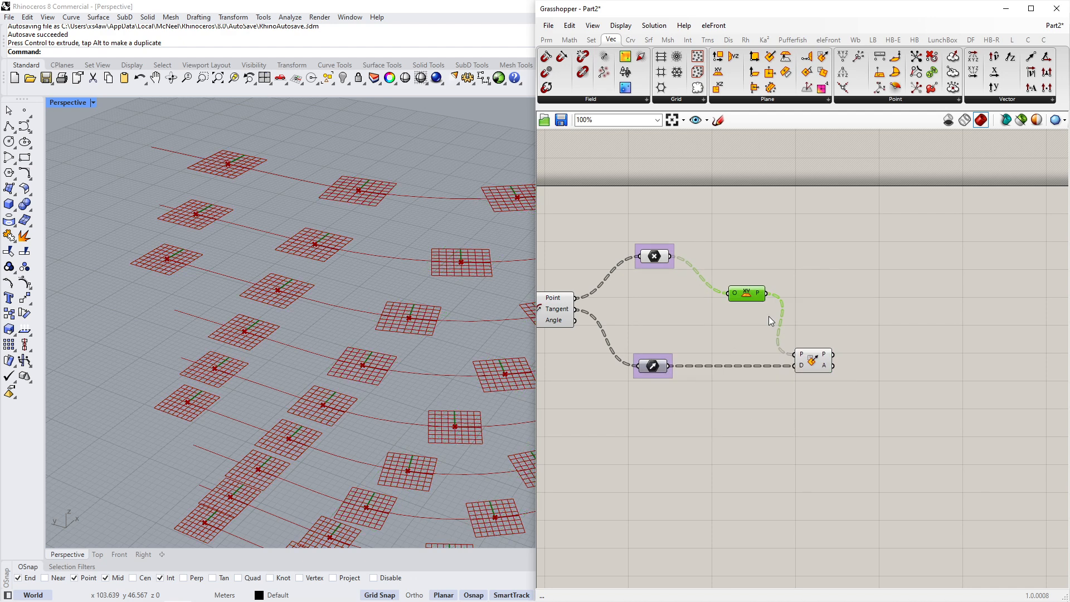
right_drag(376, 377, 386, 347)
scroll(389, 335, up, 4)
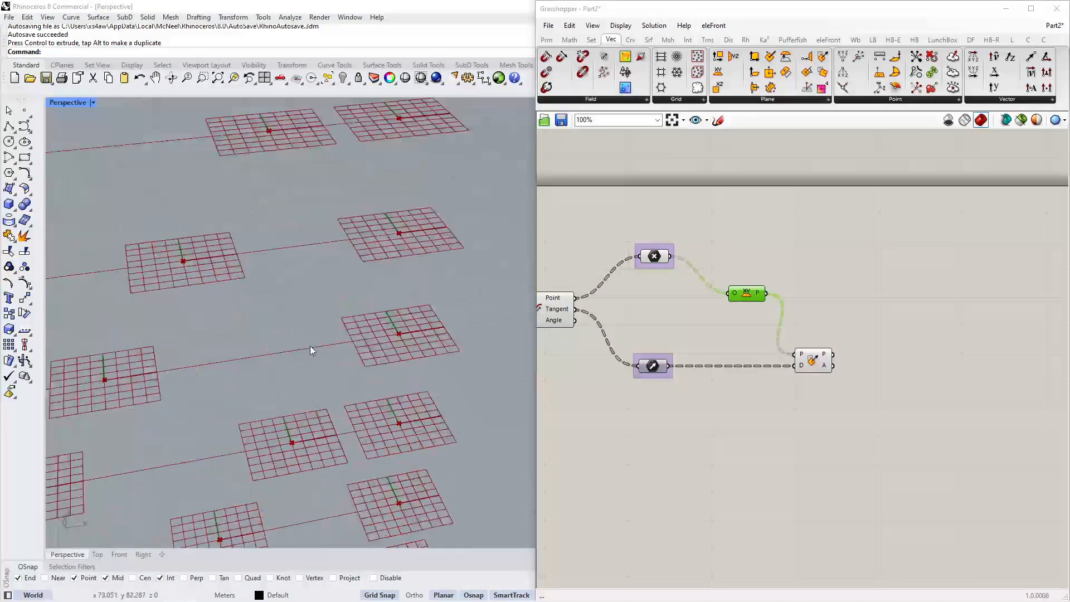
scroll(310, 345, down, 5)
right_drag(146, 333, 426, 311)
right_drag(390, 351, 245, 349)
Add a Deconstruct Plane component beside Align Plane and feed it the aligned planes.
click(876, 356)
scroll(802, 353, up, 2)
right_drag(881, 359, 756, 360)
scroll(361, 322, up, 5)
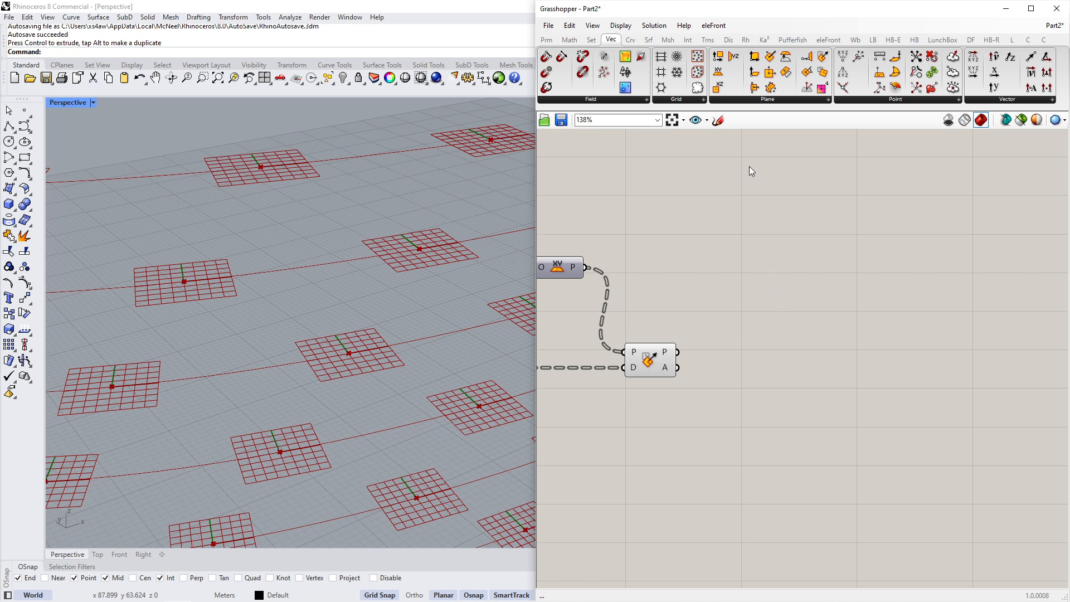
drag(719, 70, 742, 351)
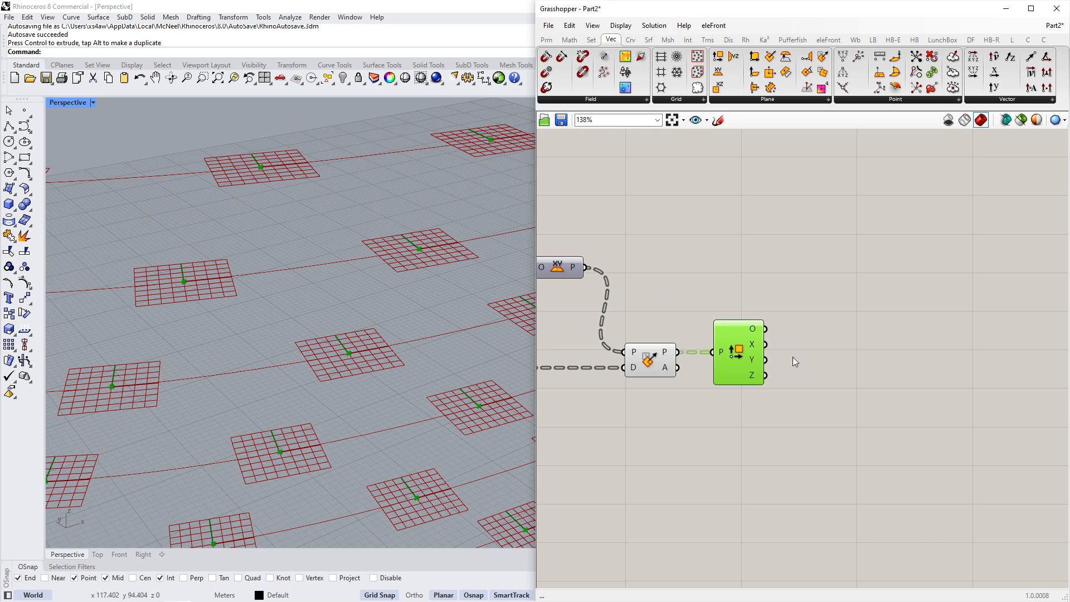
Add a Line SDL component with Deconstruct Plane's origin as start and its Y axis as direction.
double_click(848, 363)
text(sdl)
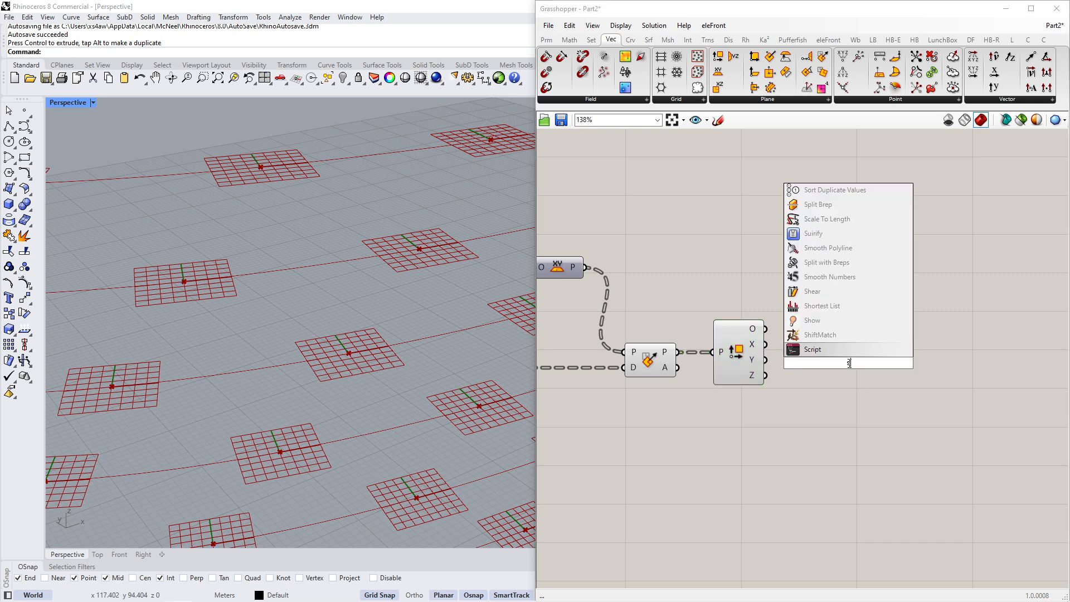
drag(765, 329, 823, 347)
drag(840, 359, 849, 341)
drag(775, 362, 831, 345)
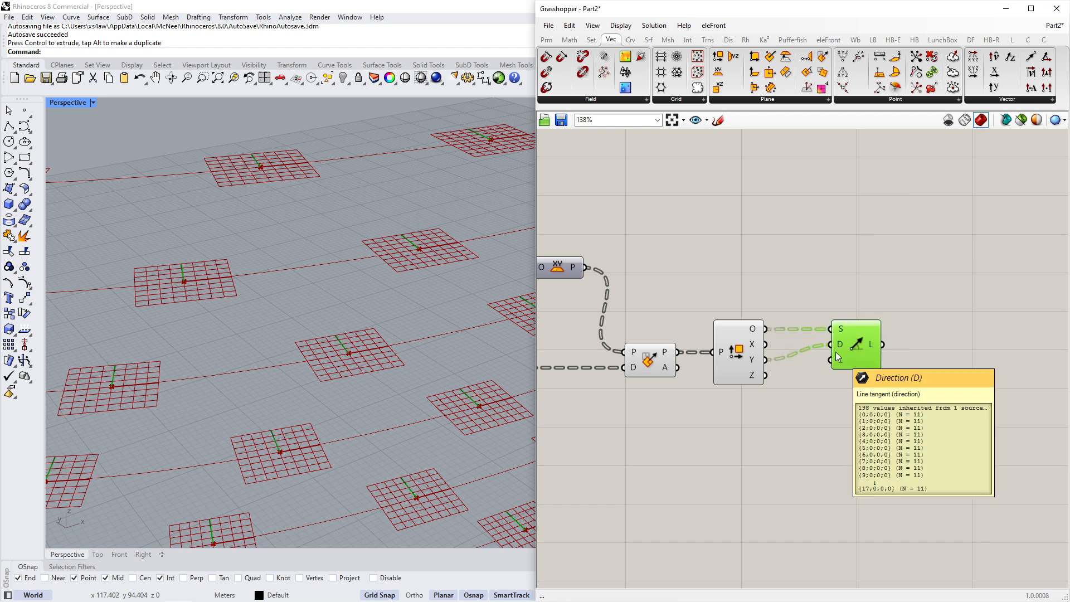
Hide the Align Plane and Deconstruct Plane previews and inspect the direction of the short lines along the curves.
drag(776, 397, 611, 336)
middle_click(632, 333)
click(671, 295)
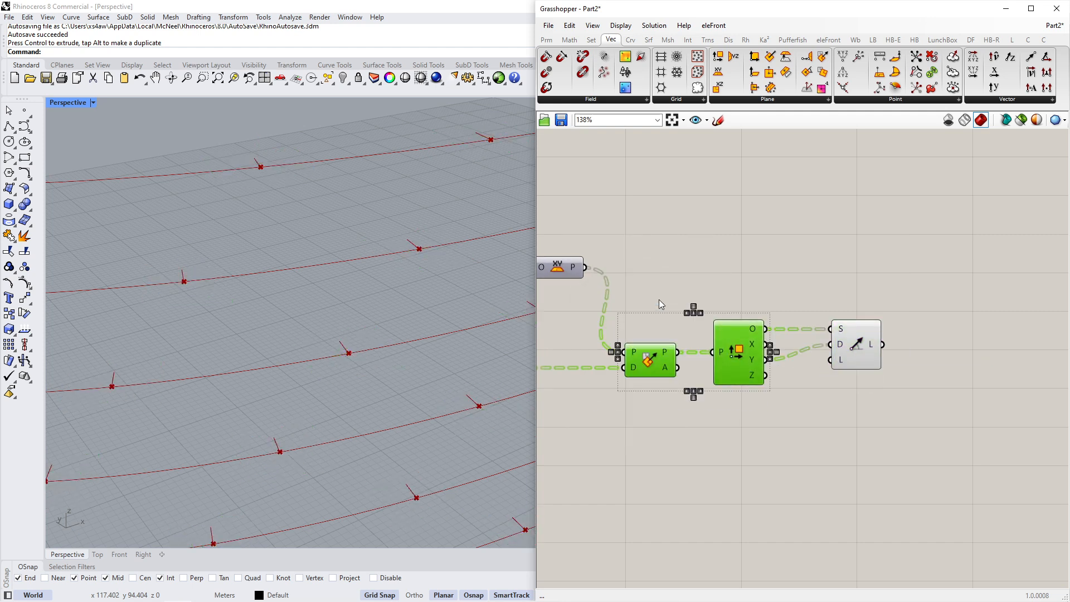
scroll(345, 277, down, 7)
right_drag(345, 277, 294, 300)
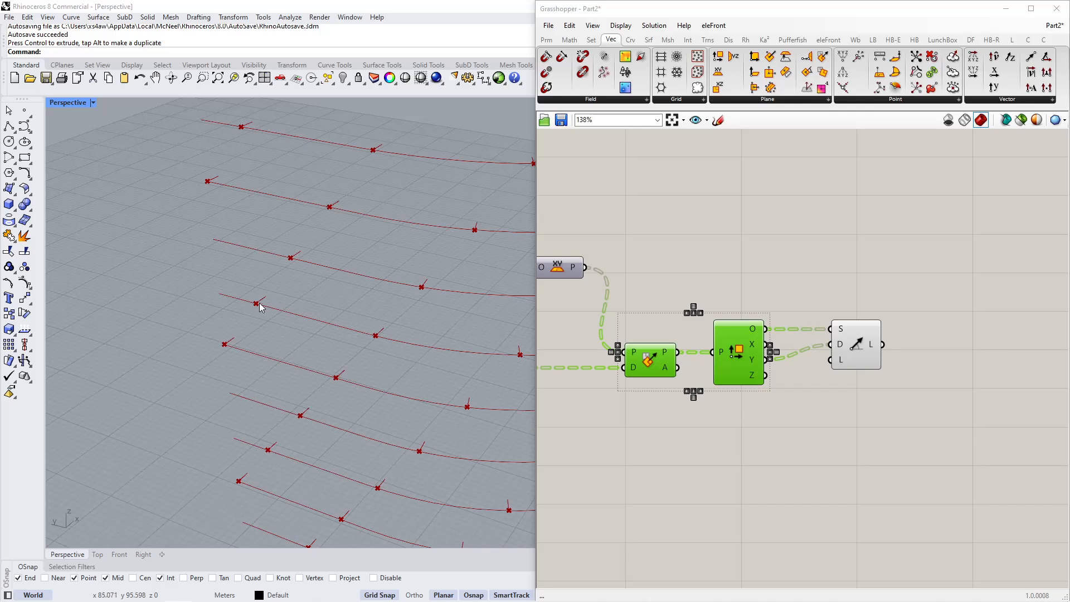
right_drag(498, 325, 435, 332)
scroll(391, 320, up, 8)
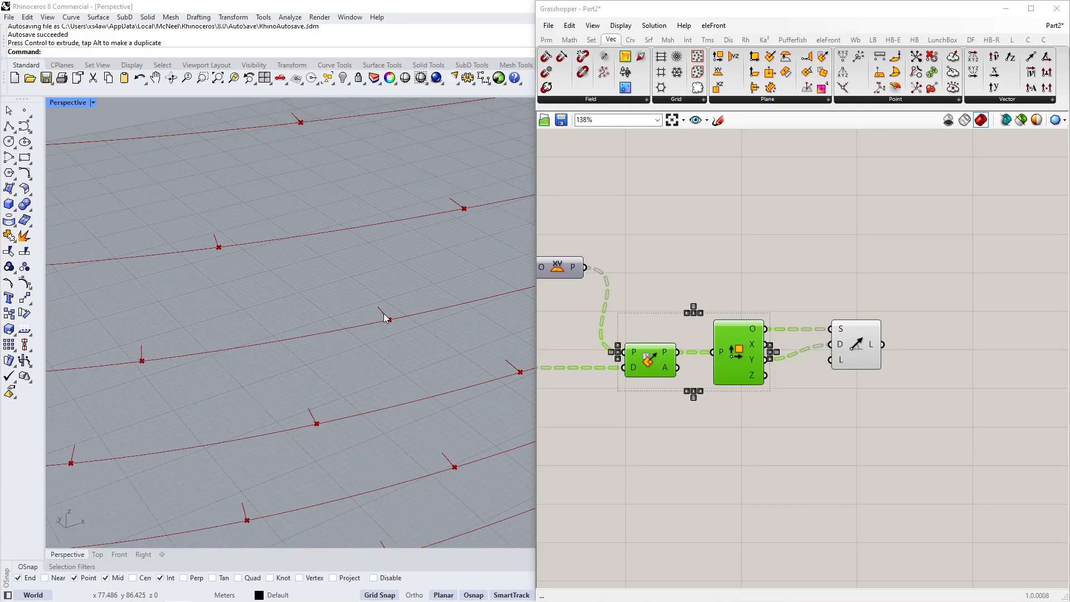
scroll(345, 329, down, 5)
scroll(341, 329, up, 4)
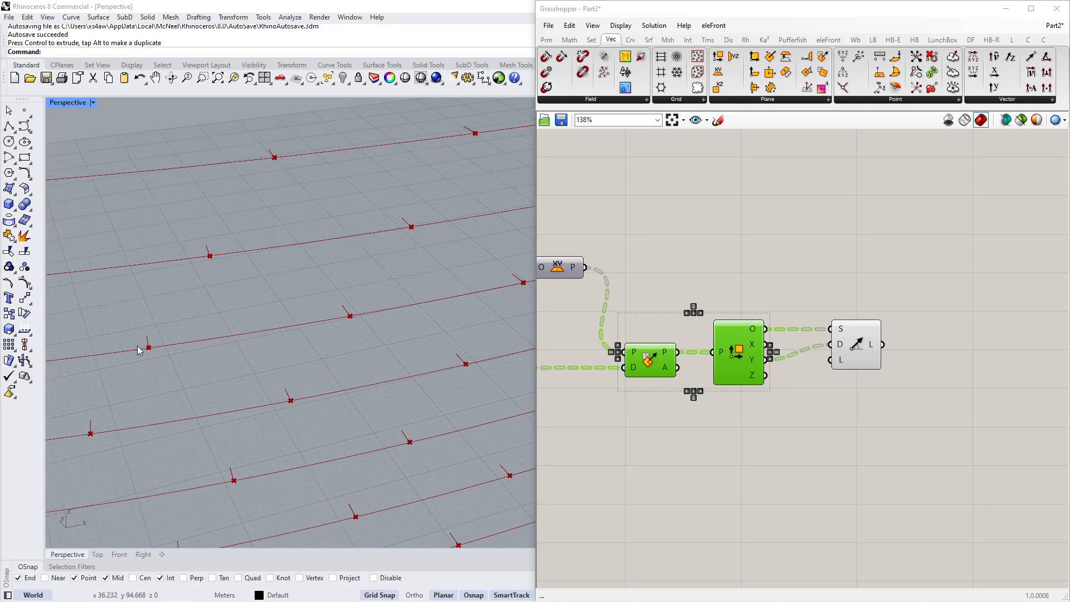
scroll(359, 313, down, 3)
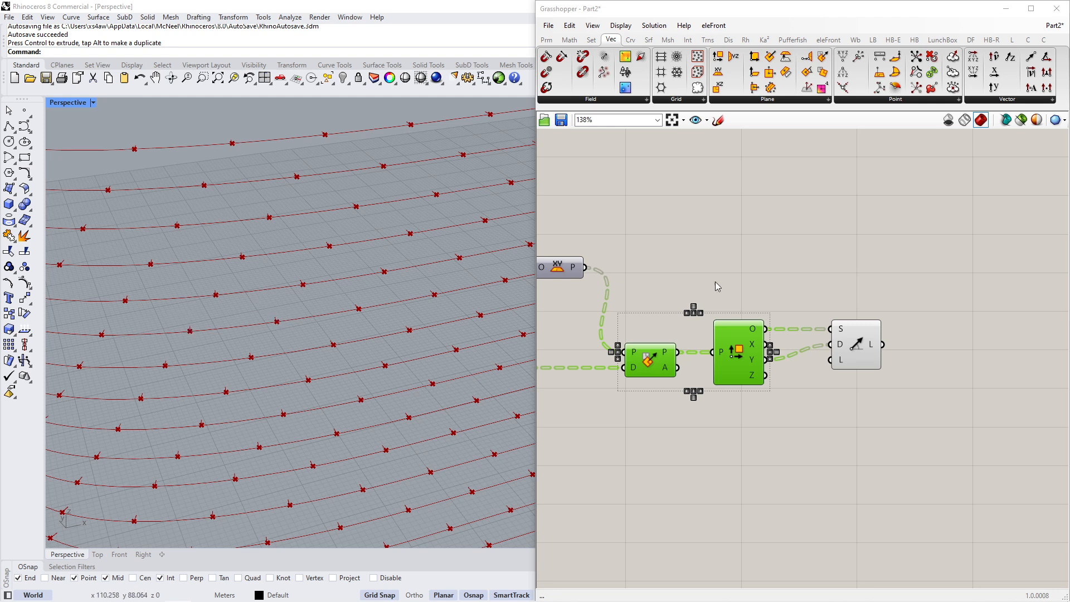
Delete the Line SDL component.
right_drag(894, 341, 809, 348)
scroll(852, 349, down, 4)
scroll(780, 357, up, 3)
click(784, 353)
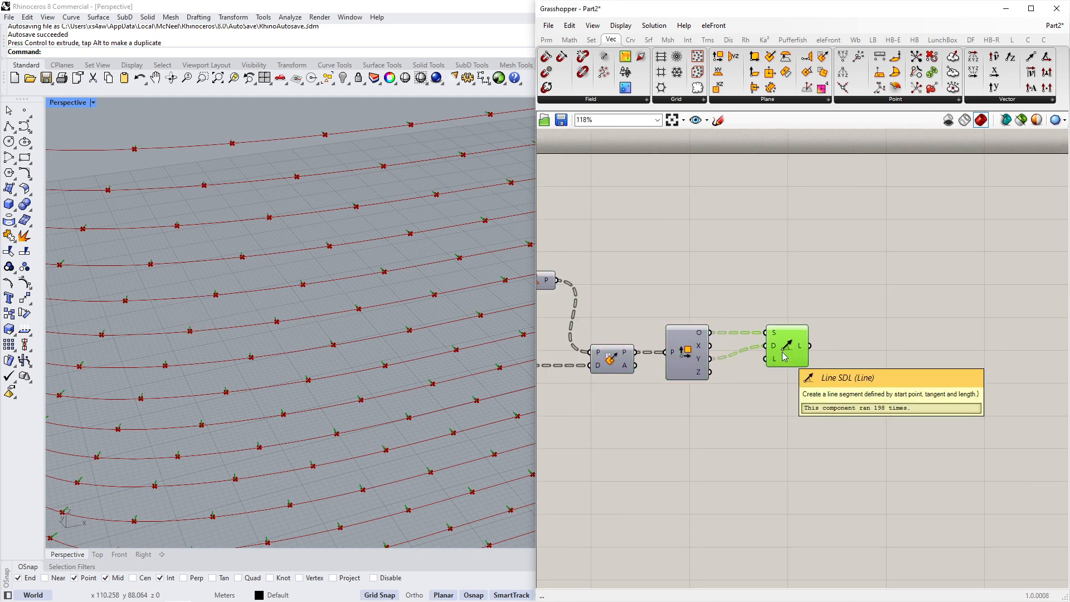
key(Delete)
Add a grouped Point parameter fed by the existing Point parameter, and a grouped Vector parameter fed by Deconstruct Plane's Y output.
scroll(837, 340, down, 3)
drag(556, 248, 850, 276)
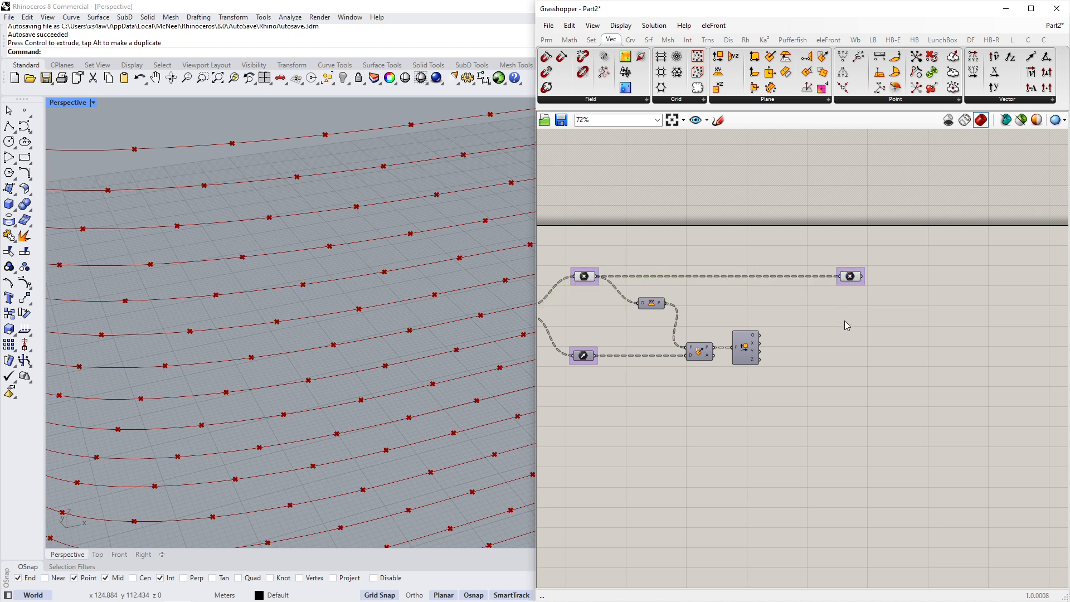
double_click(861, 356)
text(vector)
key(Return)
scroll(829, 348, up, 3)
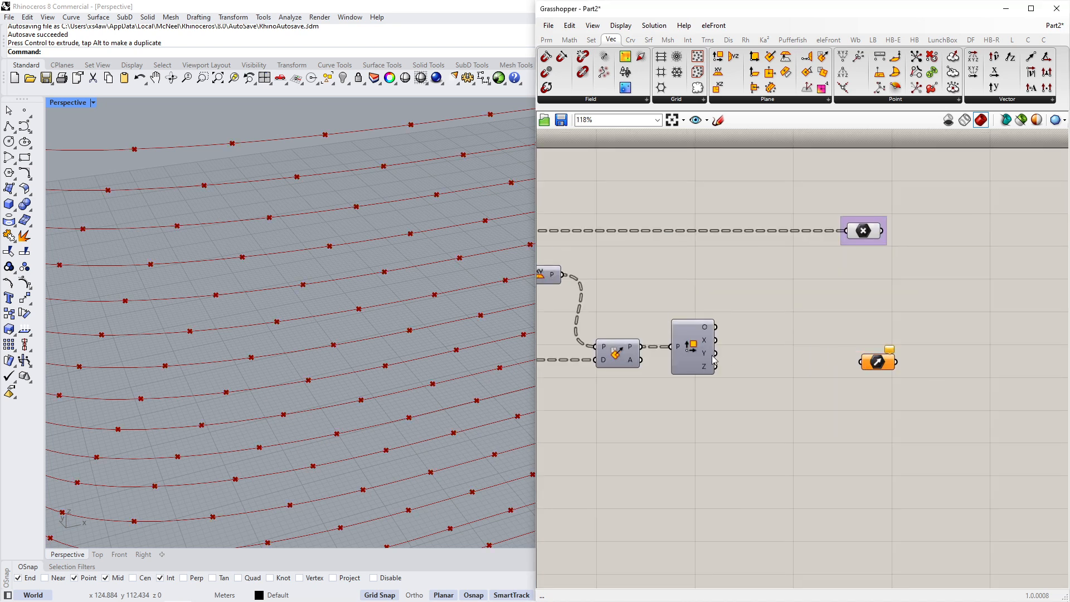
drag(713, 354, 863, 357)
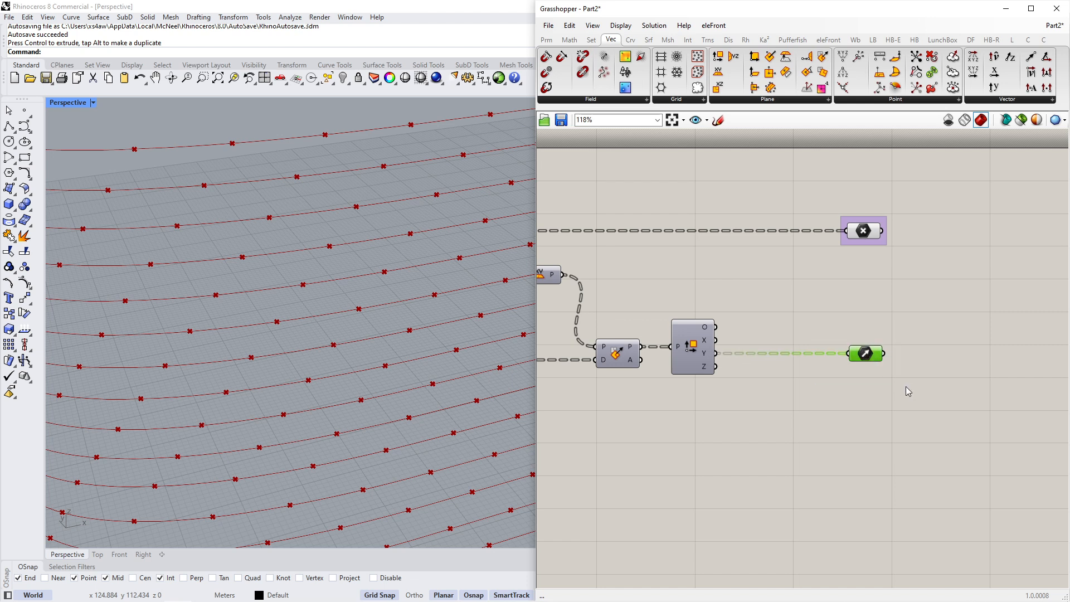
key(ctrl+g)
click(914, 346)
Add a Shift List component and connect the new Point parameter to its list input.
right_drag(915, 345, 876, 346)
scroll(281, 262, down, 5)
right_drag(379, 243, 571, 182)
scroll(476, 194, up, 5)
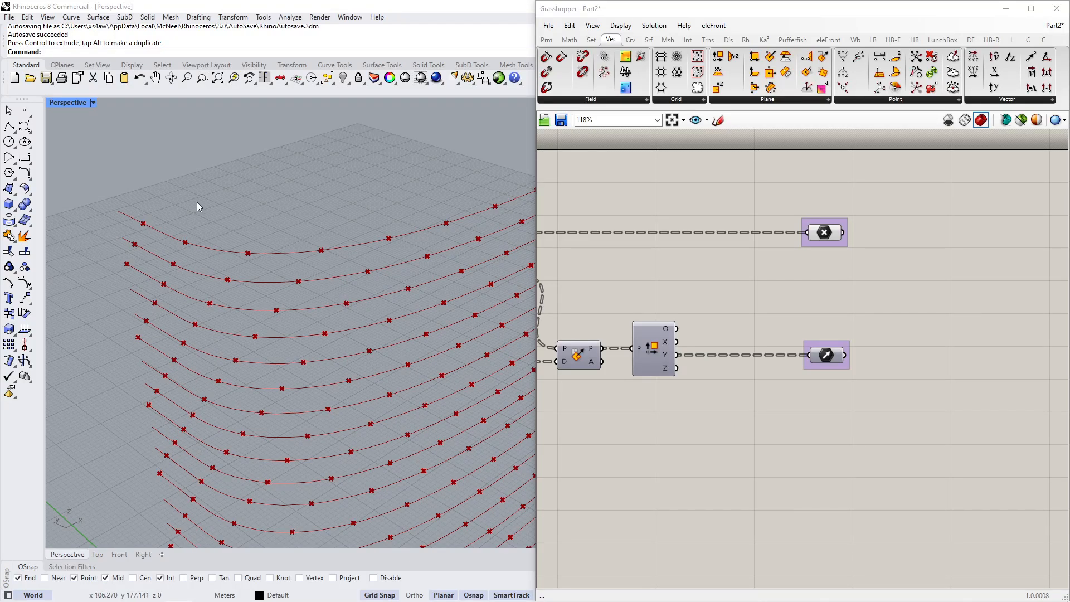
right_drag(914, 268, 862, 275)
double_click(864, 269)
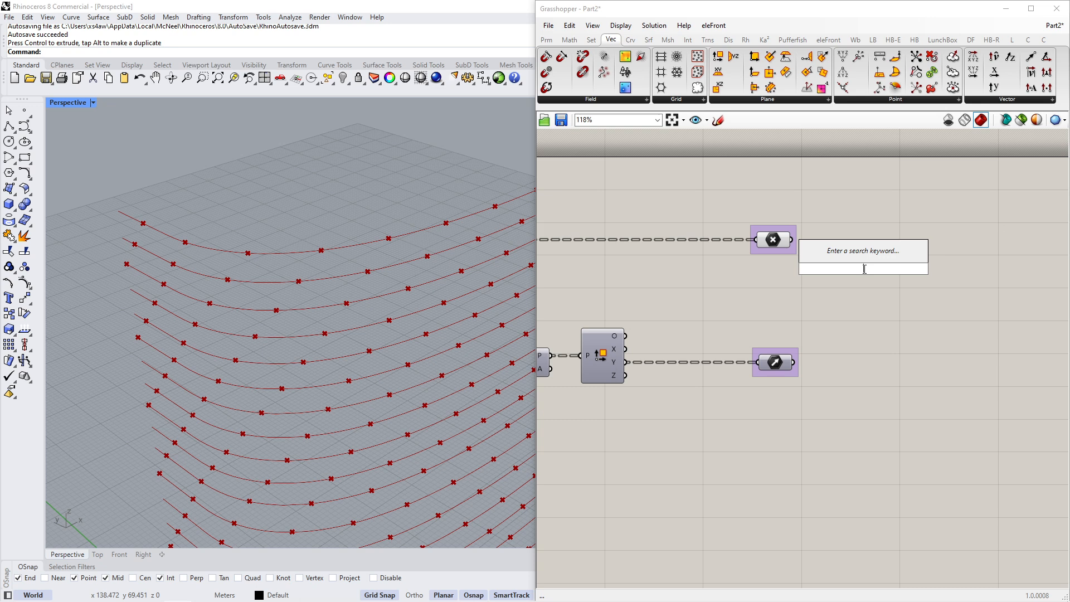
double_click(864, 284)
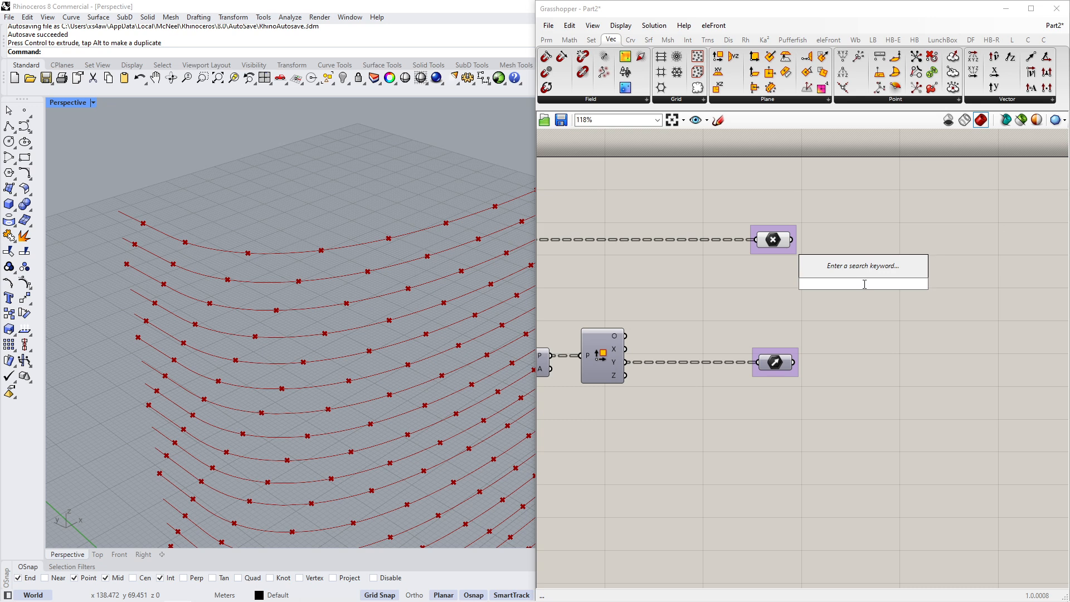
text(shift lis)
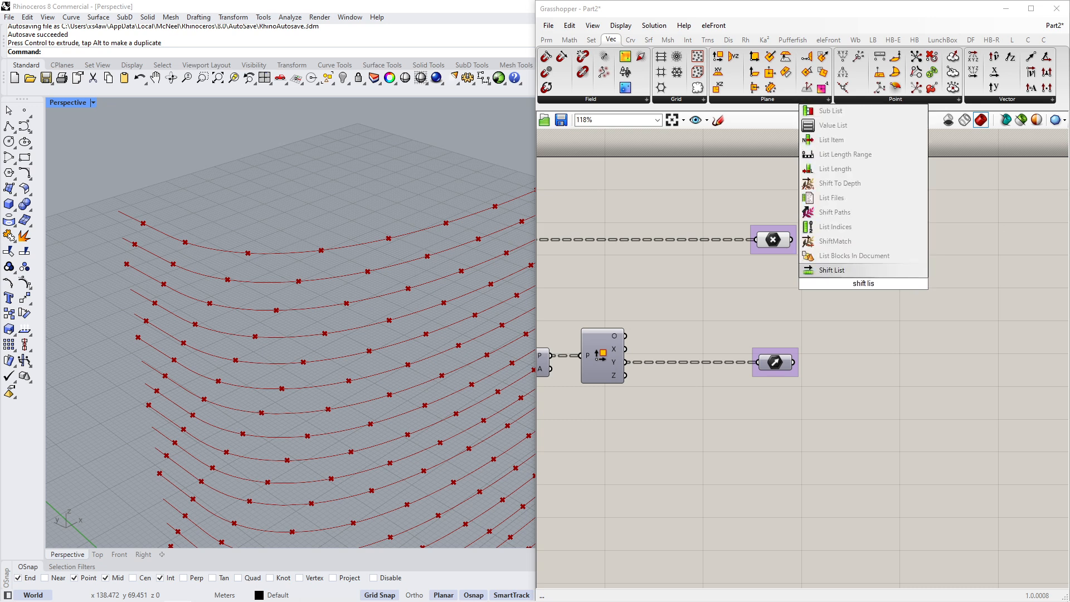
key(Return)
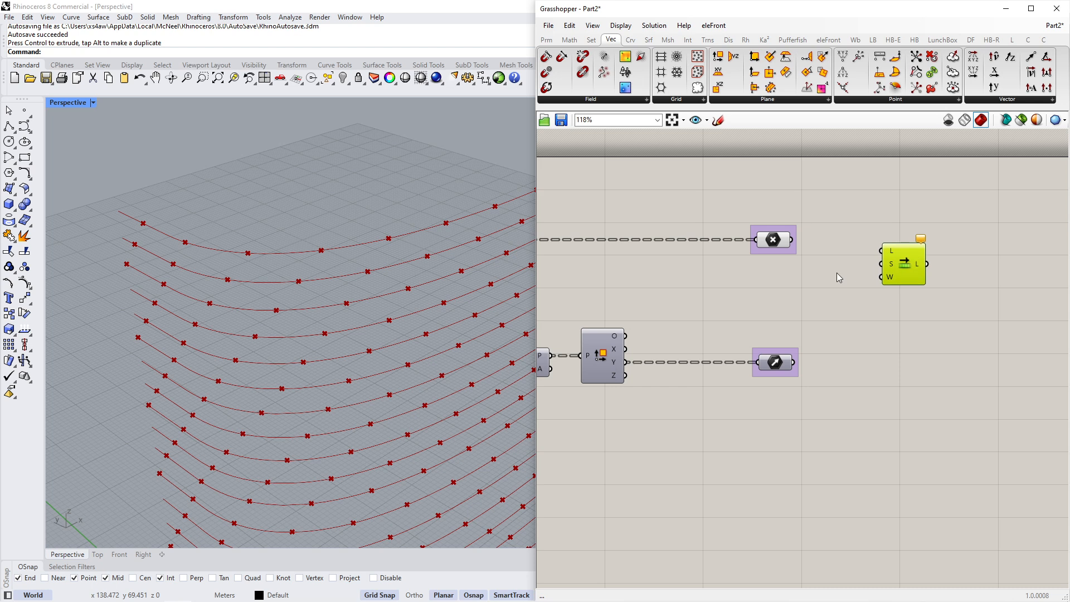
scroll(837, 276, up, 3)
drag(763, 220, 916, 250)
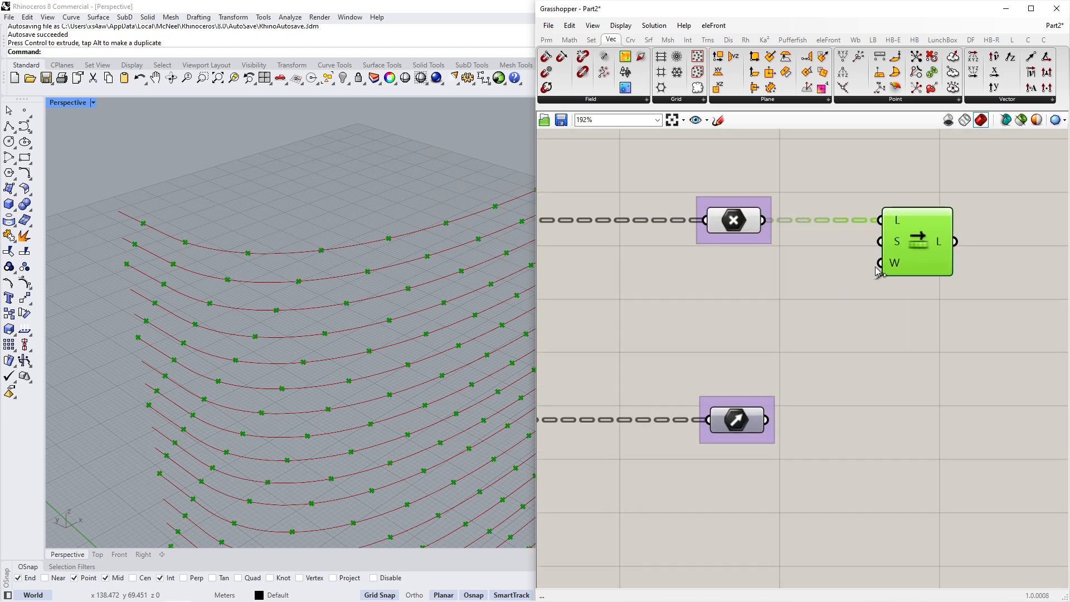
Add a Boolean Toggle set to False below the Point parameter and connect it to Shift List's wrap input.
click(781, 283)
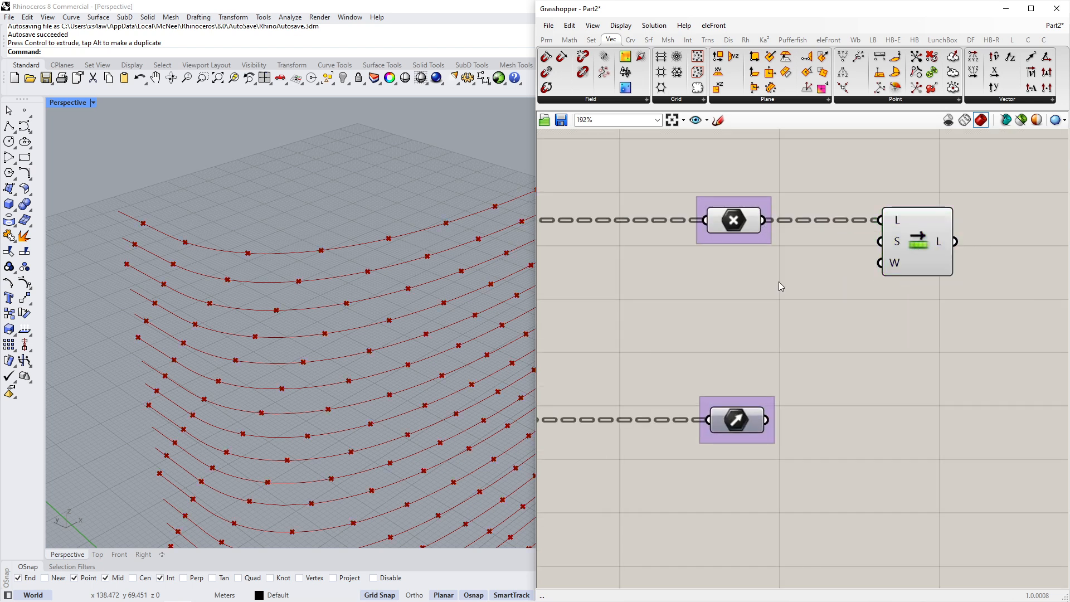
double_click(780, 282)
text(togg)
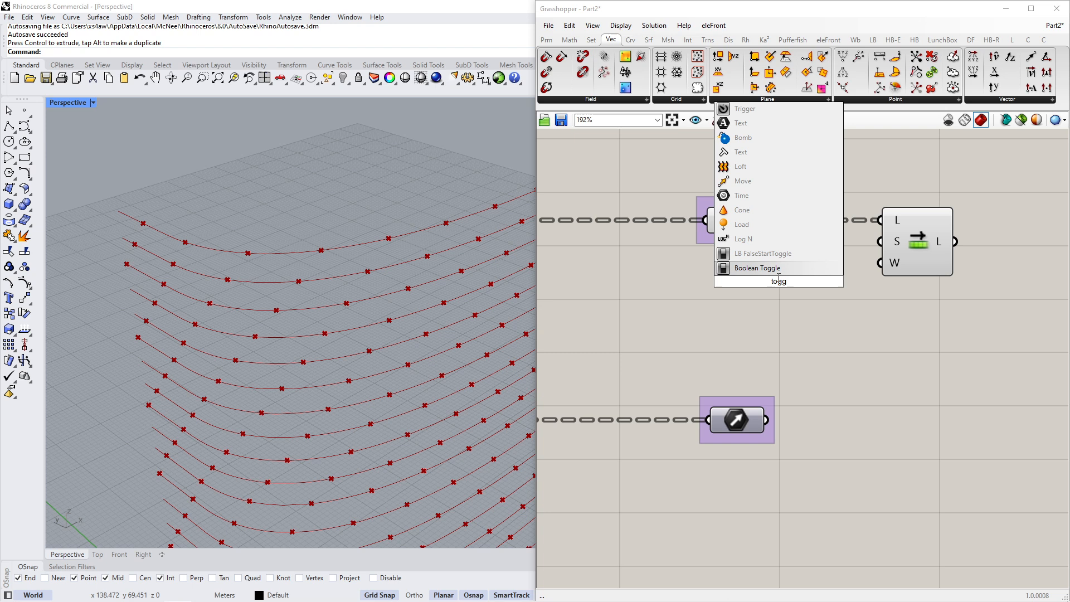
key(Return)
drag(836, 283, 880, 263)
drag(747, 285, 747, 319)
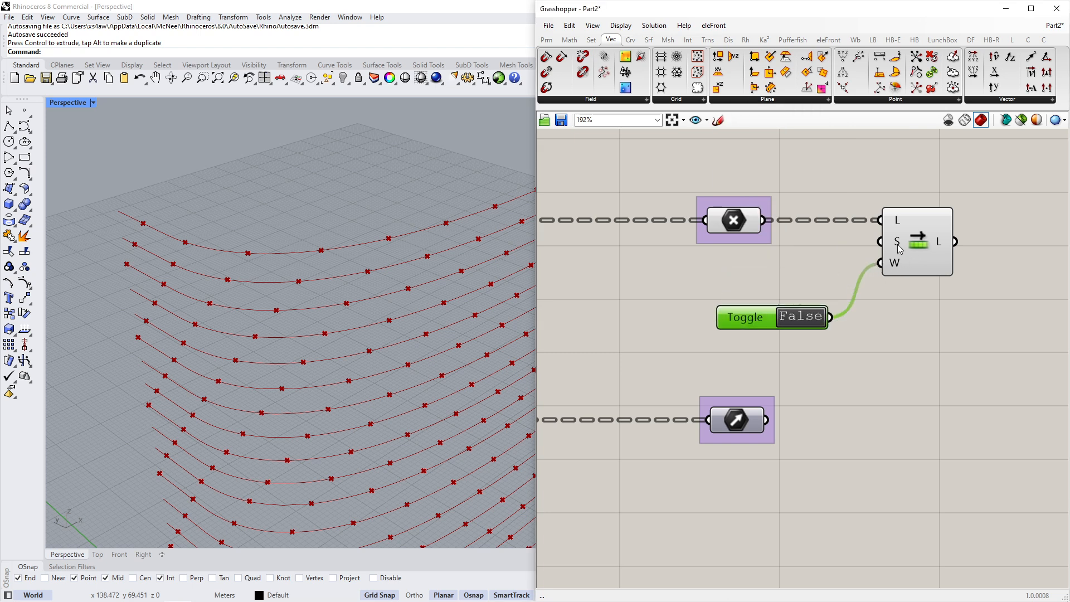
Add a panel containing -1 above the toggle and connect it to Shift List's shift input.
double_click(803, 274)
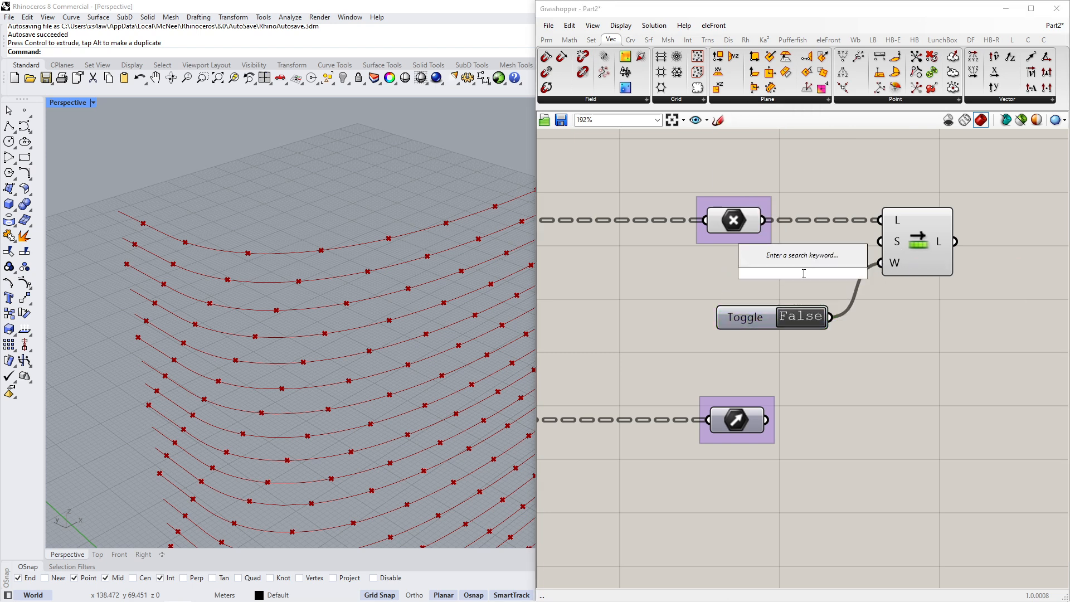
text(//-1)
key(Return)
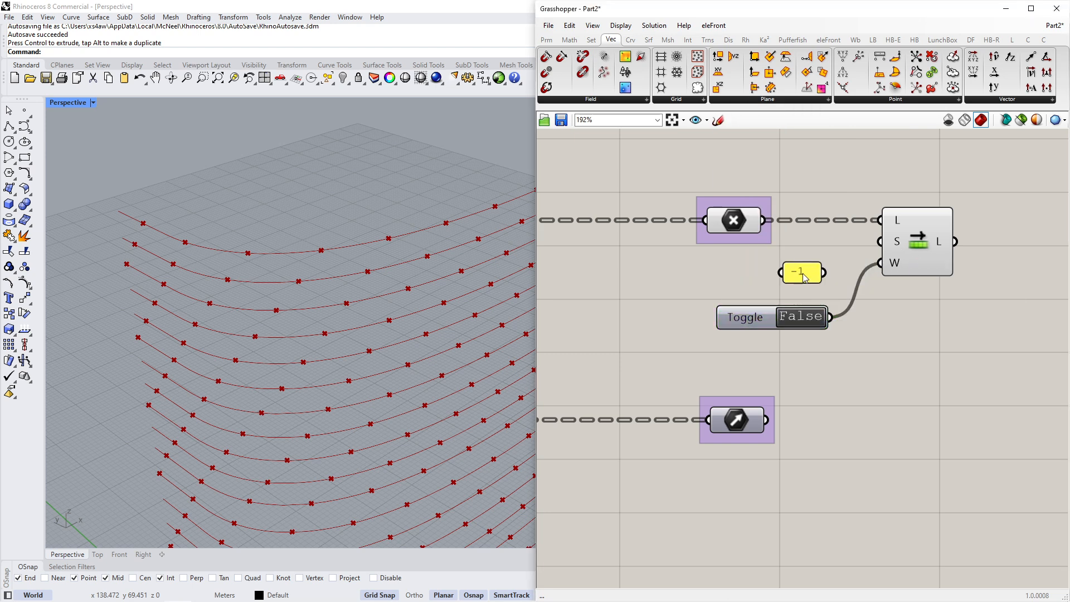
drag(824, 272, 880, 242)
Hide the new Point parameter's preview and inspect the shifted points along the curves in the viewport.
click(740, 222)
middle_click(740, 222)
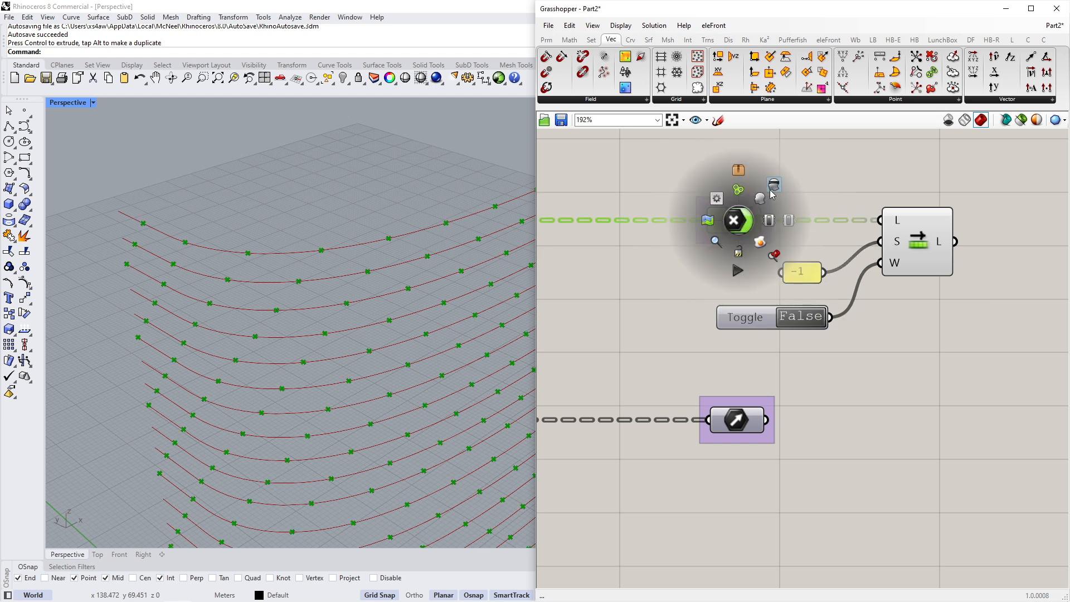
click(770, 195)
click(917, 243)
scroll(318, 251, down, 5)
right_drag(296, 240, 270, 238)
scroll(422, 182, up, 3)
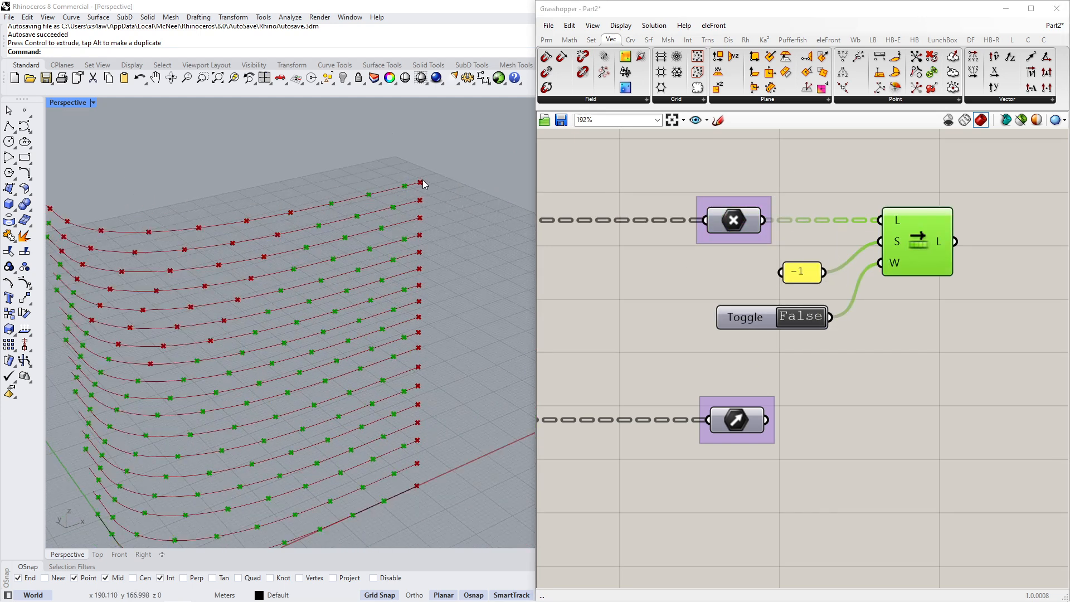
right_drag(423, 182, 447, 183)
click(912, 289)
Duplicate Shift List with its connections just below the original, and move the toggle above the -1 panel.
click(921, 252)
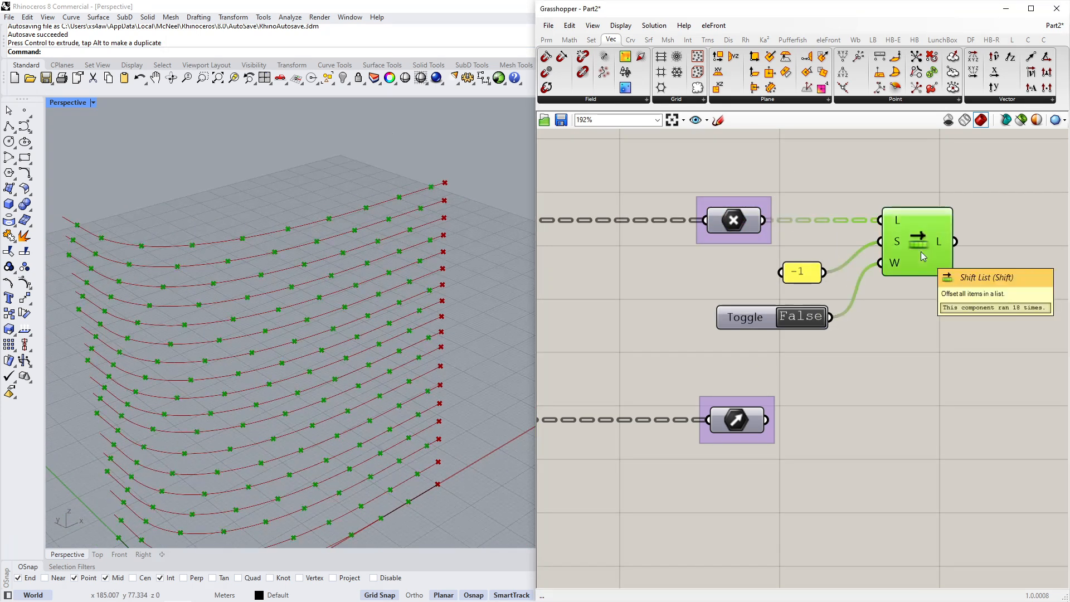
alt+drag(922, 252, 929, 320)
drag(776, 322, 747, 255)
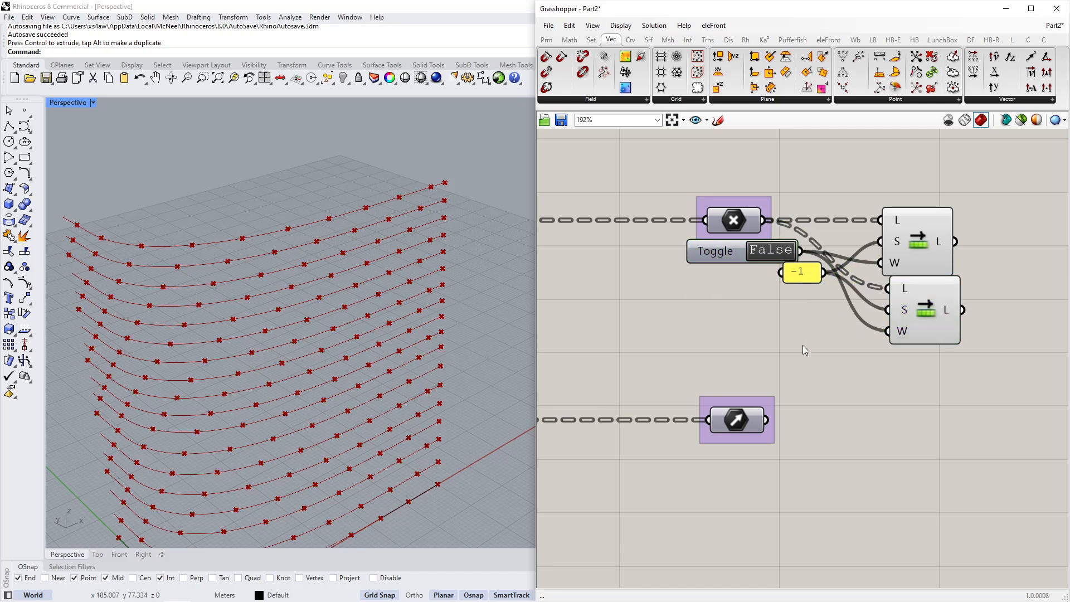
Add a panel containing 1 below the -1 panel and connect it to the lower Shift List's shift input.
double_click(802, 345)
text(1)
key(Return)
drag(888, 310, 819, 345)
drag(798, 346, 802, 312)
click(936, 314)
right_drag(187, 296, 219, 294)
right_drag(736, 242, 684, 246)
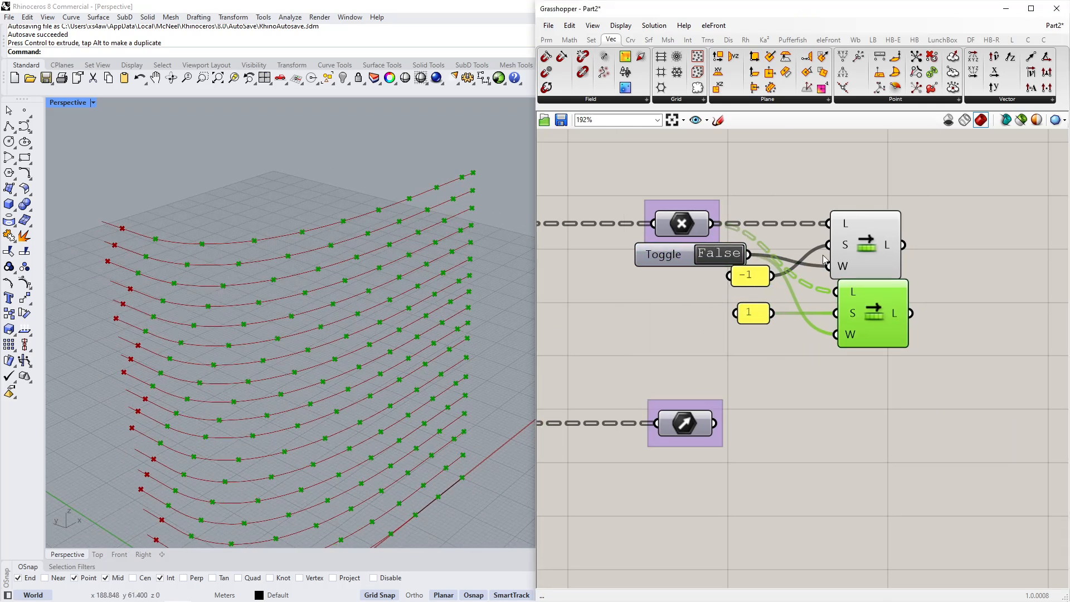
Move the toggle clear of the panels and preview the shifted points of the two Shift Lists.
click(861, 244)
click(890, 389)
drag(681, 258, 657, 276)
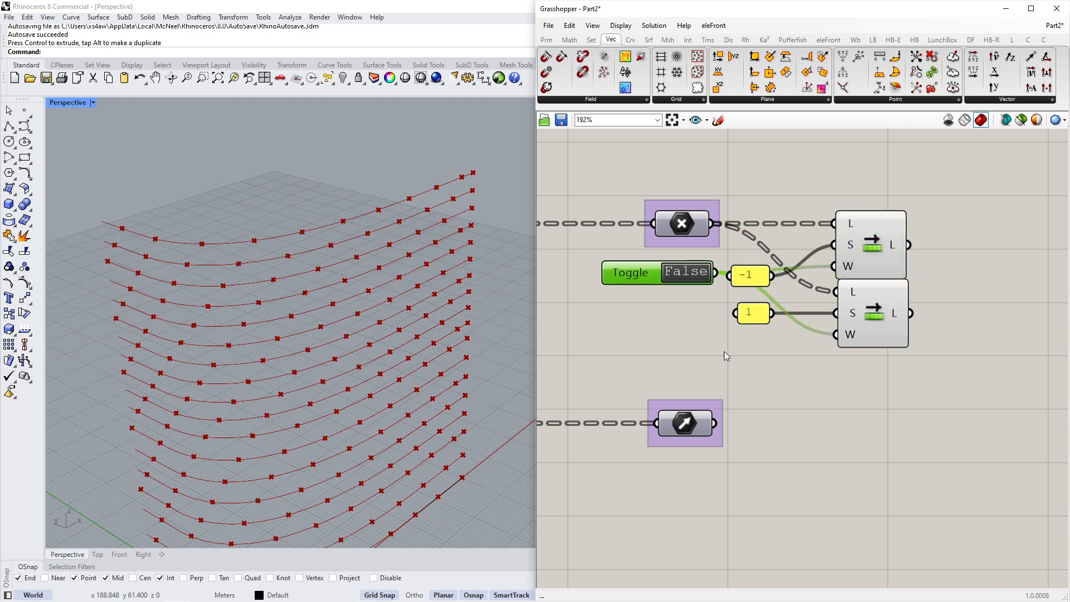
scroll(748, 415, down, 3)
drag(869, 379, 771, 285)
click(803, 266)
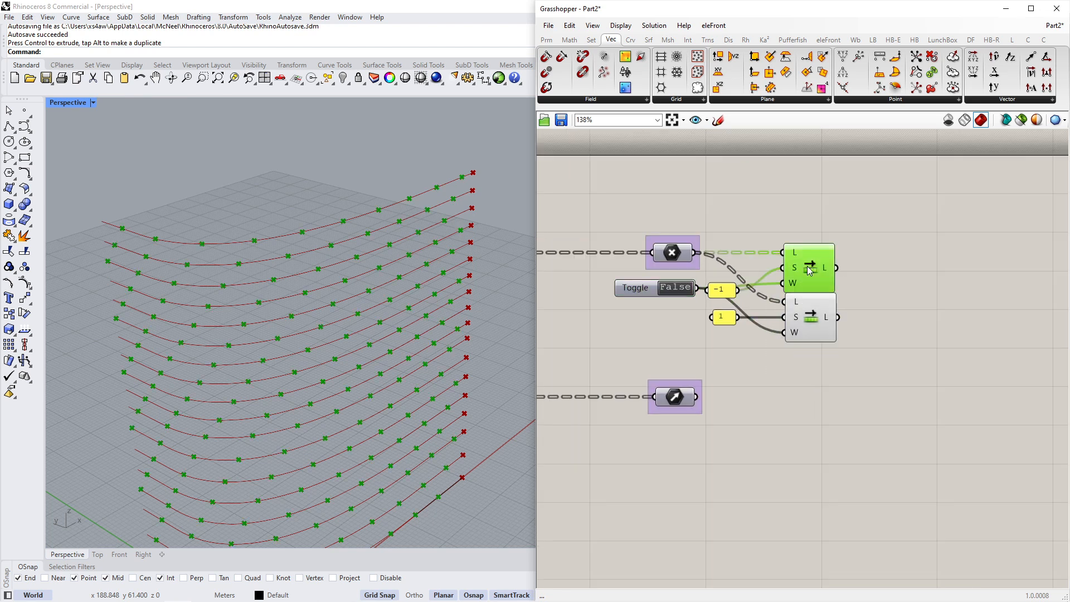
Duplicate the upper Shift List with its -1 panel beside the Vector parameter and feed the vectors into the copy's list input.
scroll(752, 269, up, 4)
shift+click(707, 305)
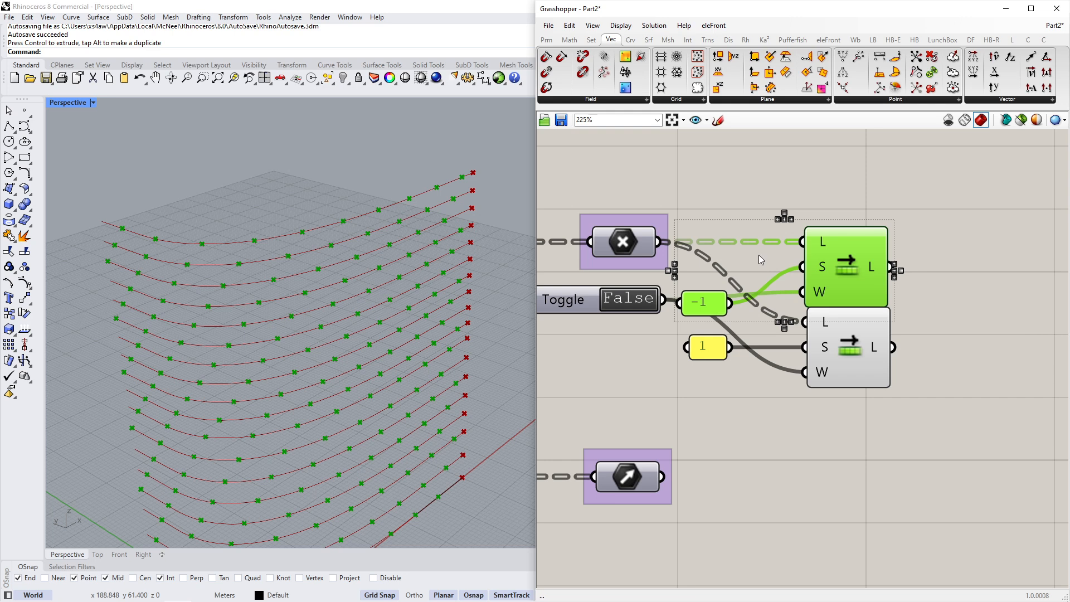
key(ctrl+c)
key(ctrl+v)
scroll(798, 327, down, 2)
right_drag(799, 328, 841, 188)
drag(870, 176, 863, 343)
drag(742, 296, 842, 297)
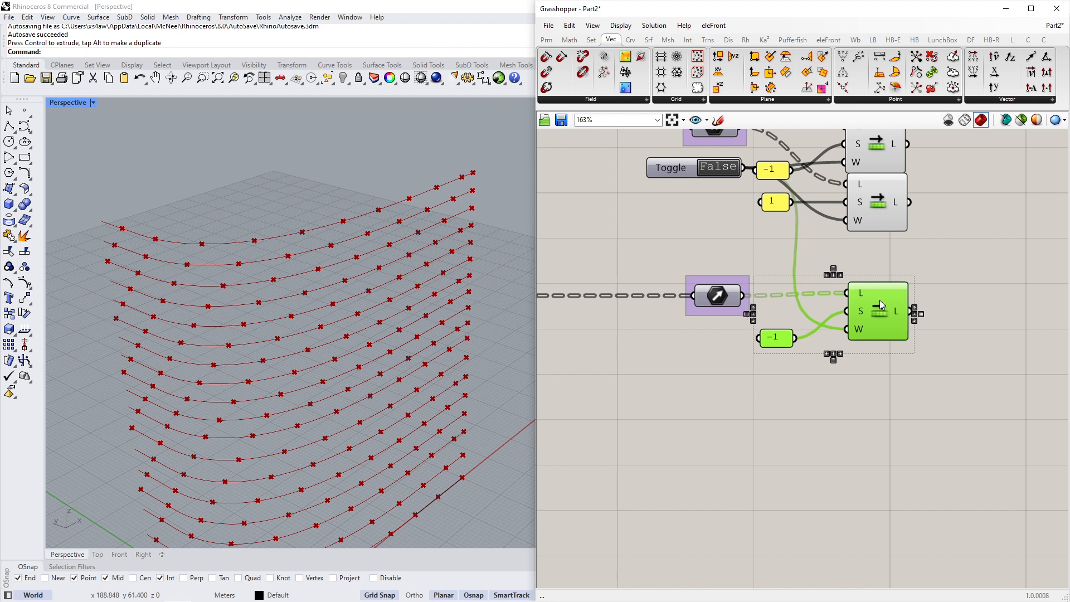
Space the two point Shift Lists apart and reposition the toggle just below the Point parameter.
click(851, 380)
scroll(830, 335, down, 2)
right_drag(862, 237, 777, 265)
scroll(843, 273, up, 2)
drag(720, 230, 723, 222)
right_drag(734, 217, 794, 219)
drag(603, 249, 603, 236)
click(804, 223)
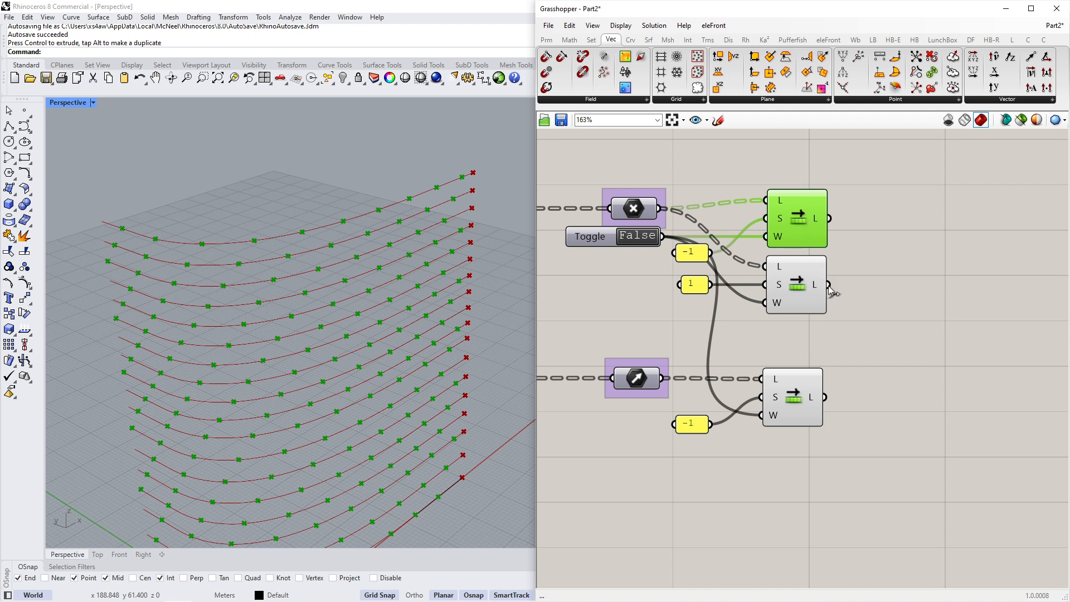
Add an Amplitude component and connect the vector Shift List's output to its vector input.
click(807, 394)
right_drag(890, 403, 802, 411)
double_click(845, 379)
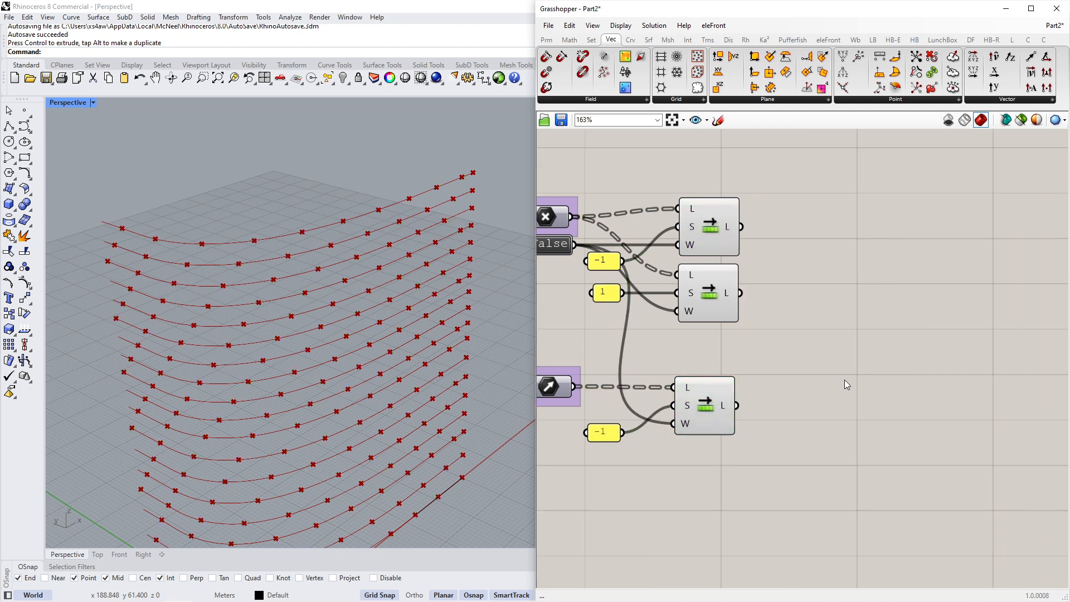
text(ampl)
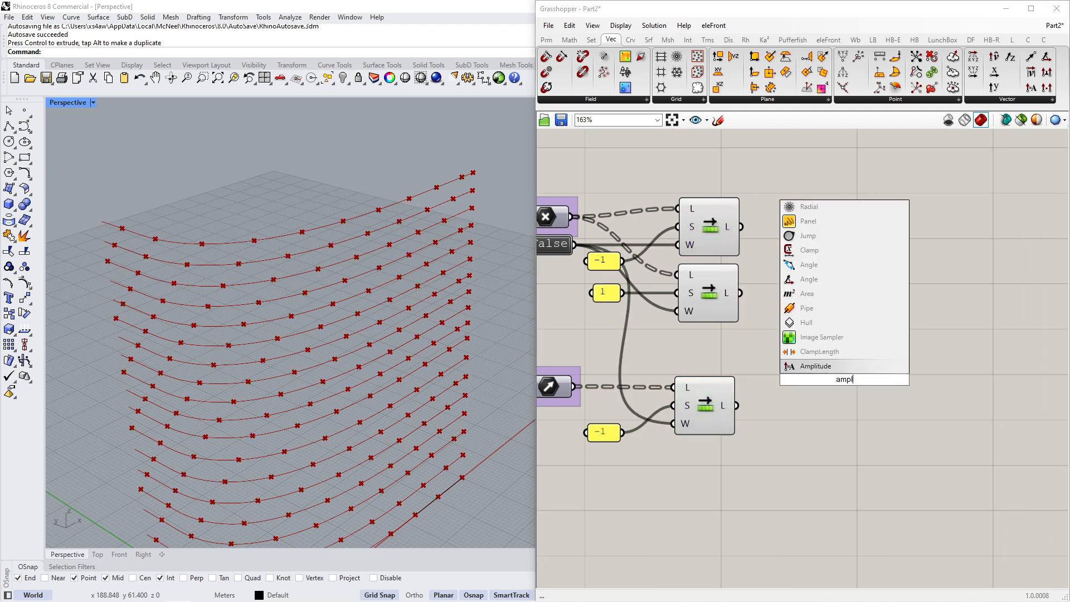
key(Return)
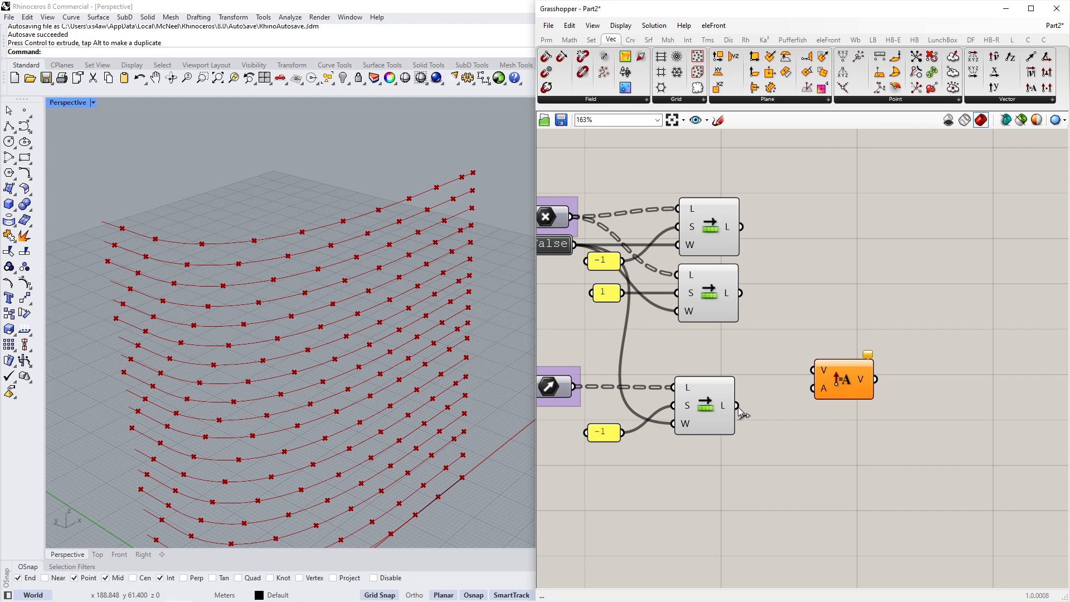
drag(734, 406, 811, 418)
right_drag(748, 470, 780, 408)
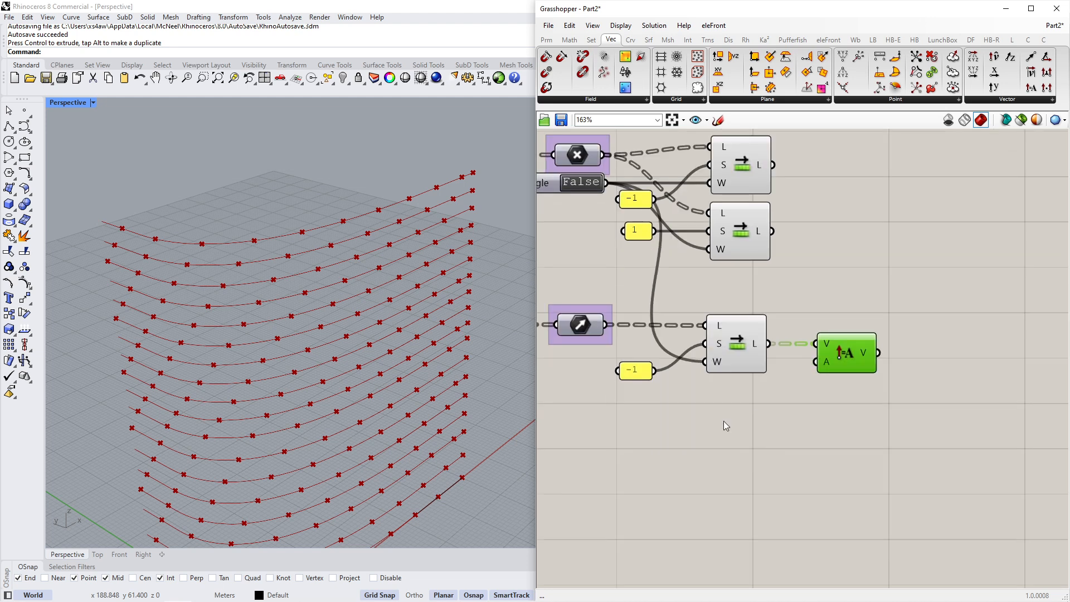
Add a number slider set to 5.000 and connect it to Amplitude's A input.
double_click(723, 420)
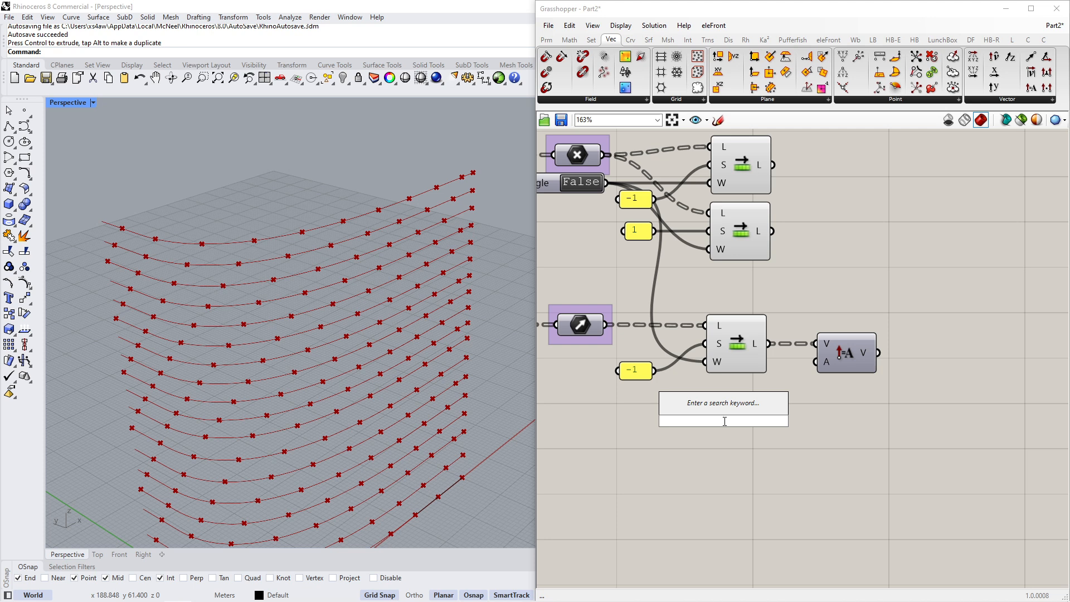
text(5.000)
key(Return)
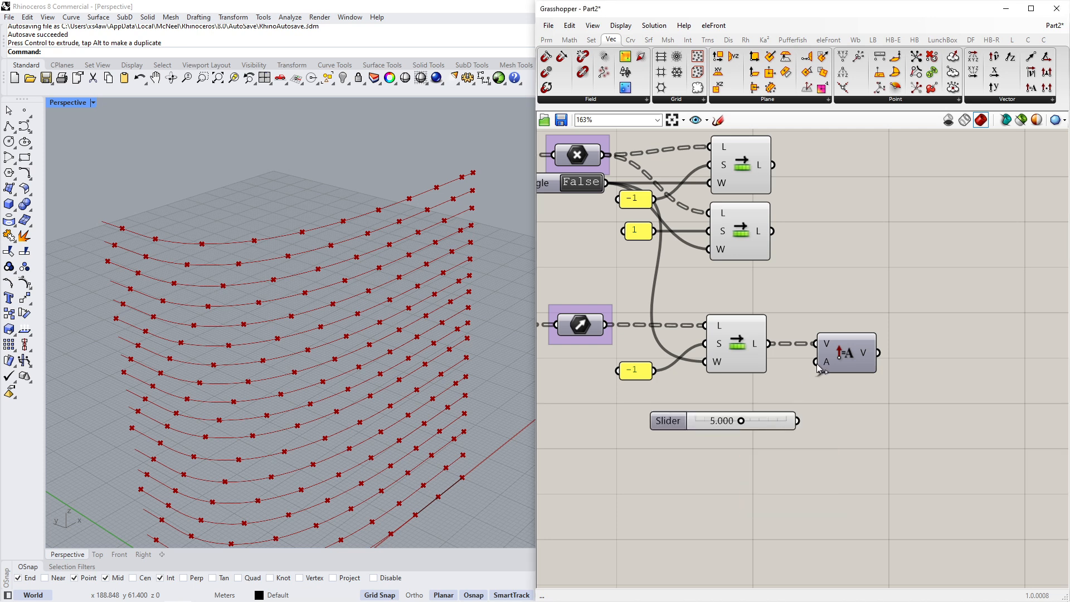
drag(817, 362, 797, 421)
Add a Move component taking the upper Shift List's points as geometry and the Amplitude vectors as motion.
scroll(858, 308, down, 3)
double_click(886, 254)
text(mov)
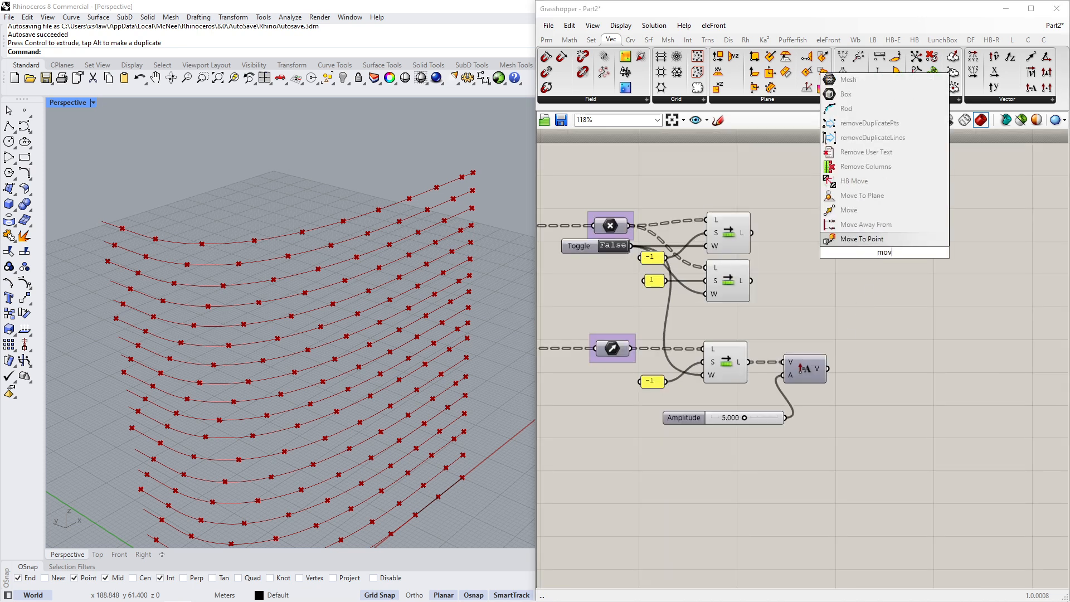
key(Return)
scroll(776, 253, up, 2)
click(716, 223)
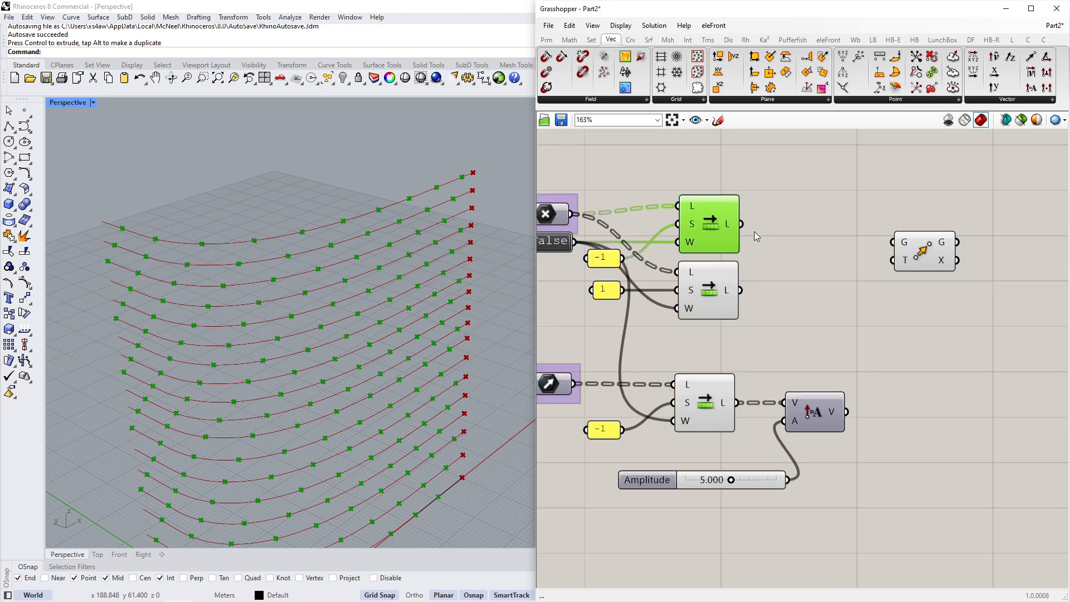
drag(742, 223, 913, 233)
drag(834, 416, 861, 254)
Hide the vector Shift List's preview and compare the lower Shift List's points with the moved points.
scroll(784, 368, down, 1)
click(722, 401)
click(755, 368)
click(885, 338)
click(727, 306)
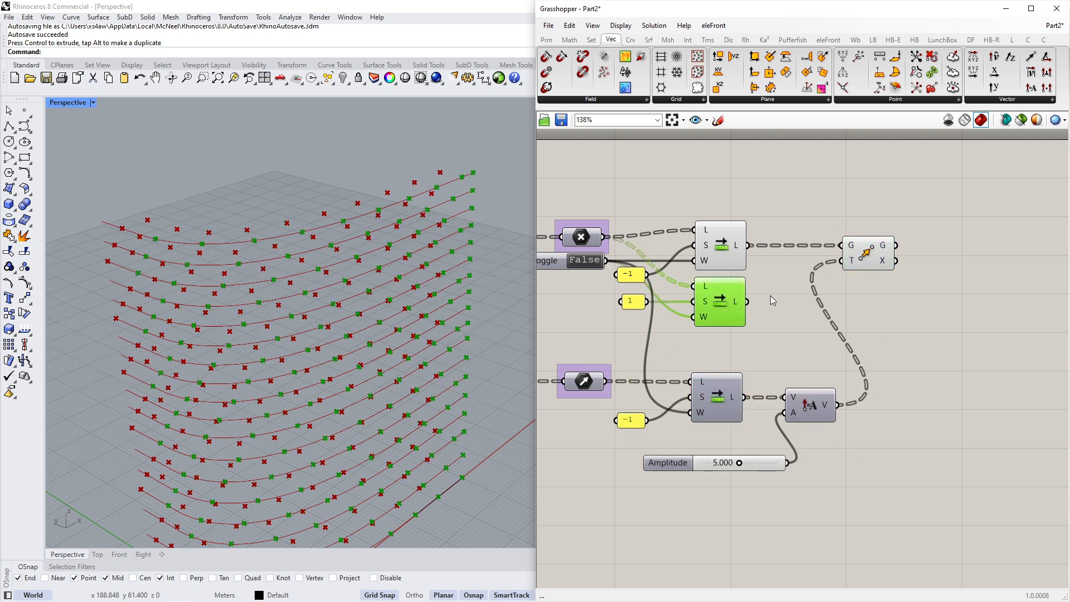
click(861, 262)
Add a Weave component beside the Move component.
right_drag(944, 281, 874, 285)
double_click(874, 285)
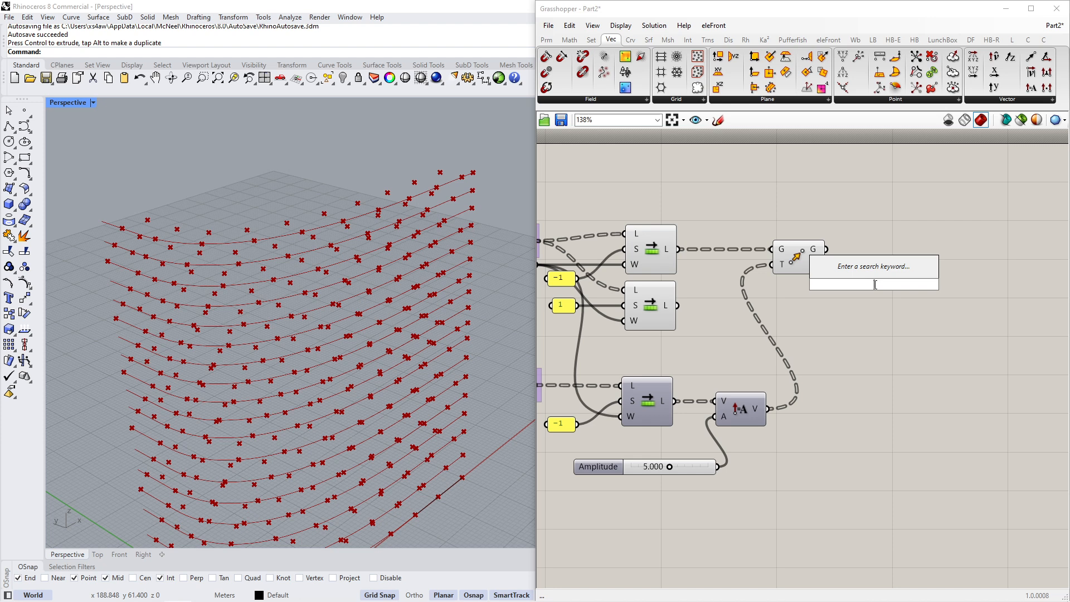
text(weave)
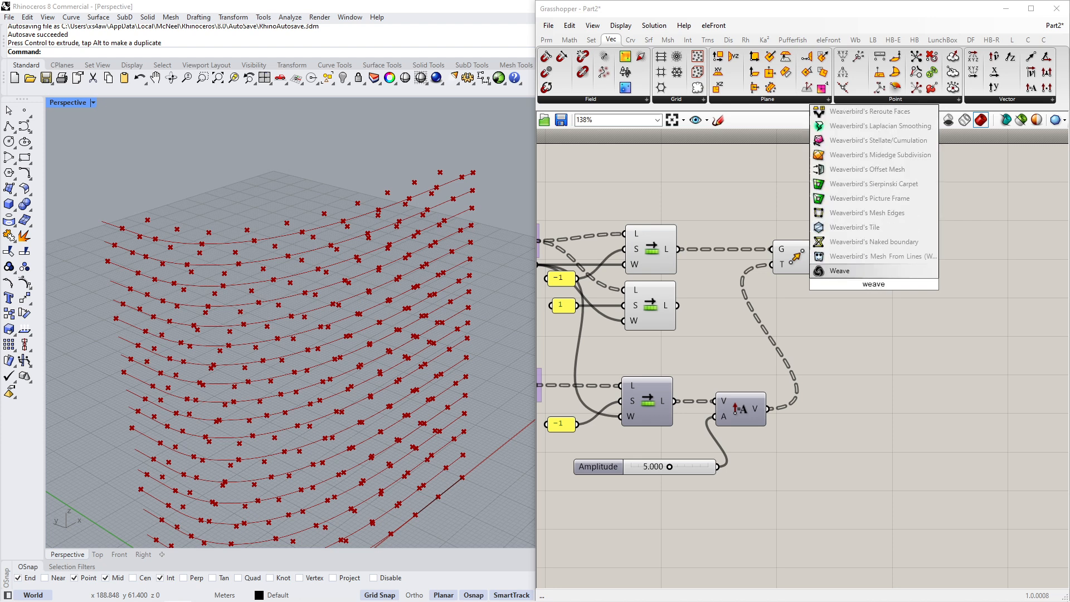
key(Return)
scroll(903, 285, up, 5)
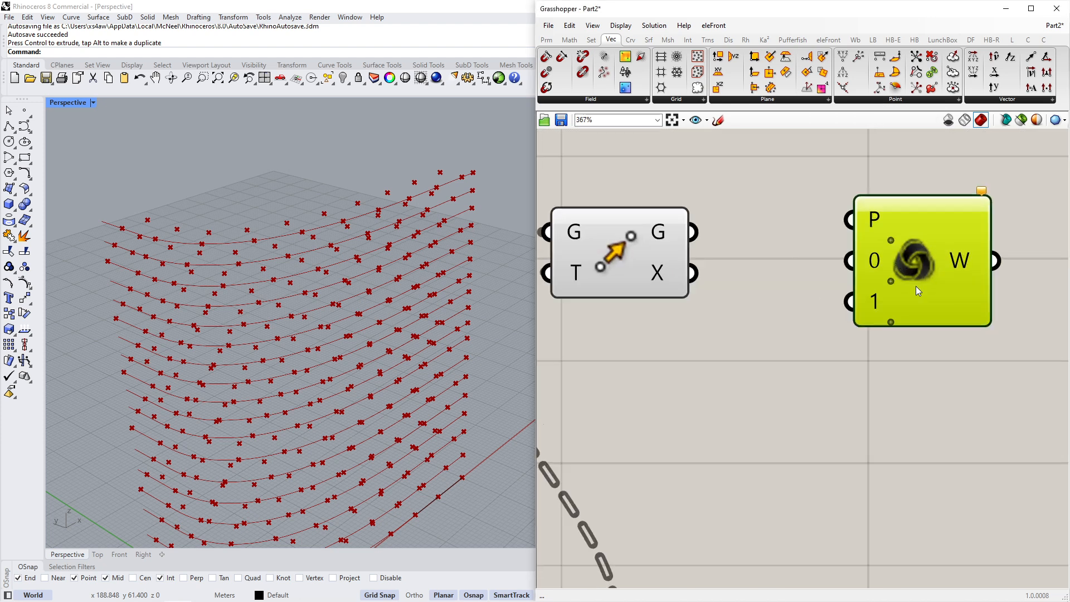
Try adding a third input stream to Weave, and remove it again.
click(892, 324)
click(891, 344)
click(890, 342)
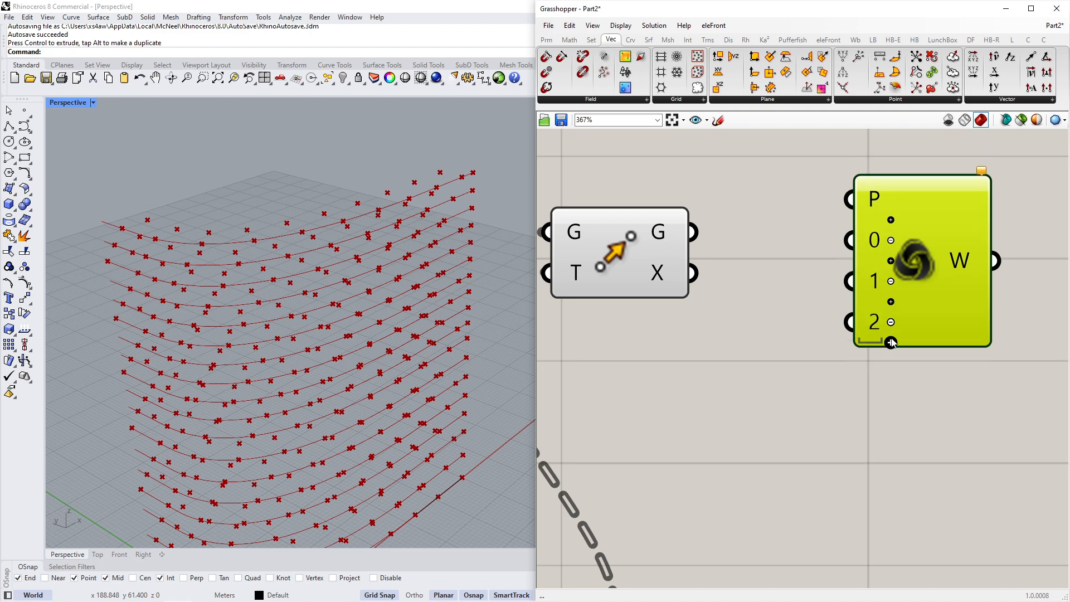
click(890, 322)
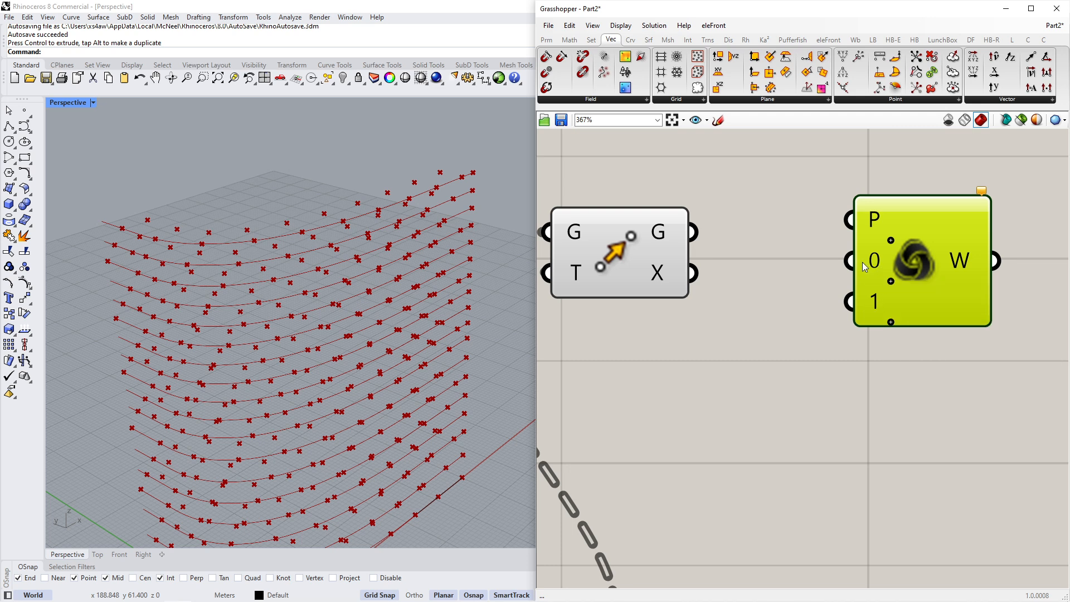
Connect Move's geometry output to Weave's input 0 and the lower Shift List's output to input 1.
scroll(824, 339, down, 3)
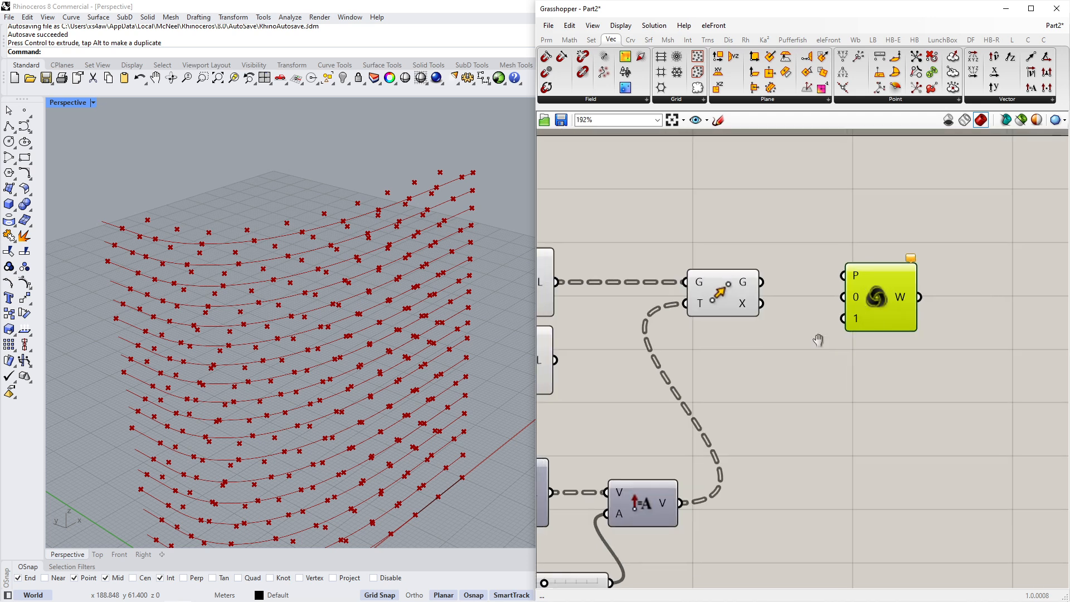
scroll(818, 339, down, 1)
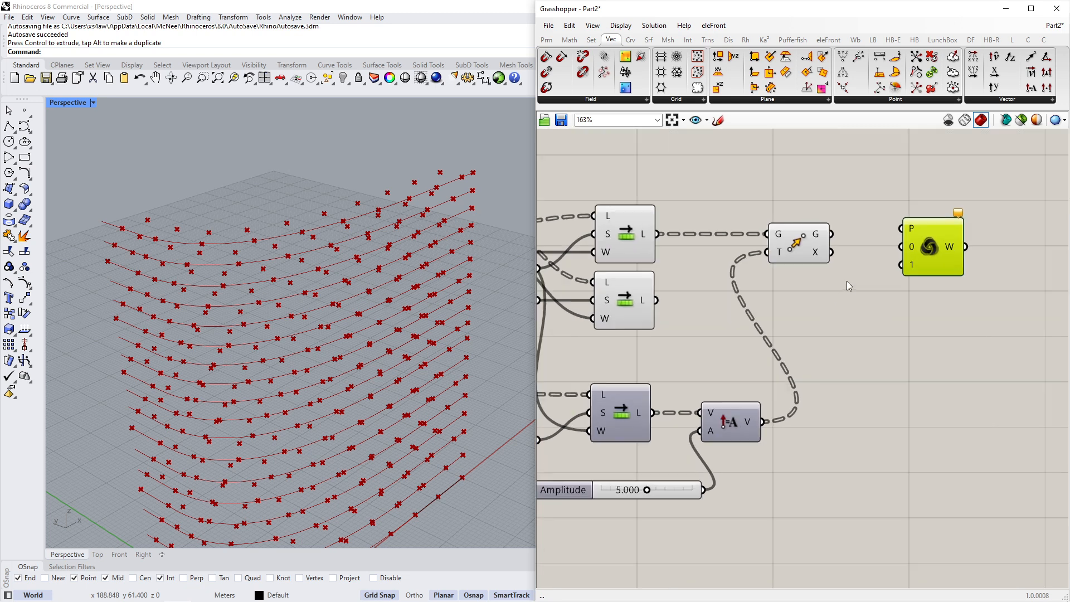
drag(832, 234, 902, 247)
drag(658, 301, 902, 252)
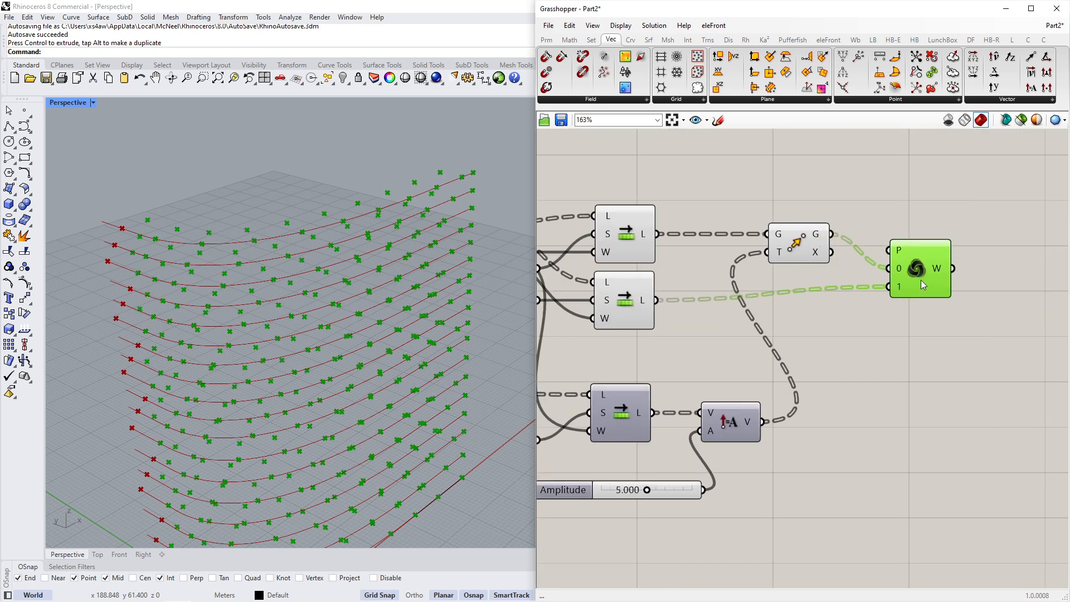
Hide the previews of the two point Shift Lists, the Move component and the Weave component.
scroll(851, 363, down, 3)
drag(661, 246, 855, 361)
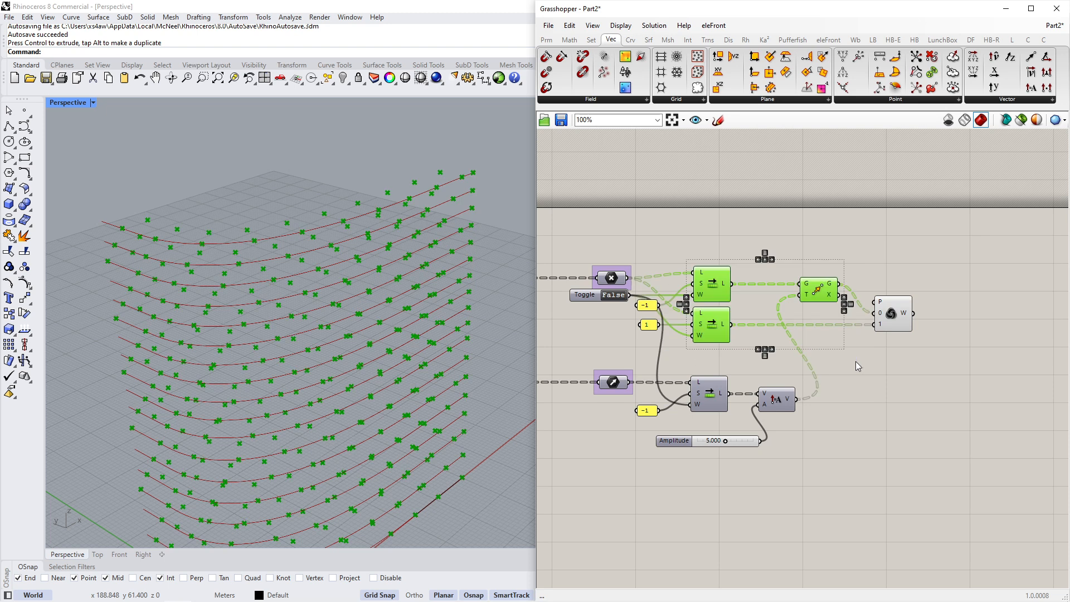
middle_click(858, 360)
click(901, 326)
middle_click(881, 373)
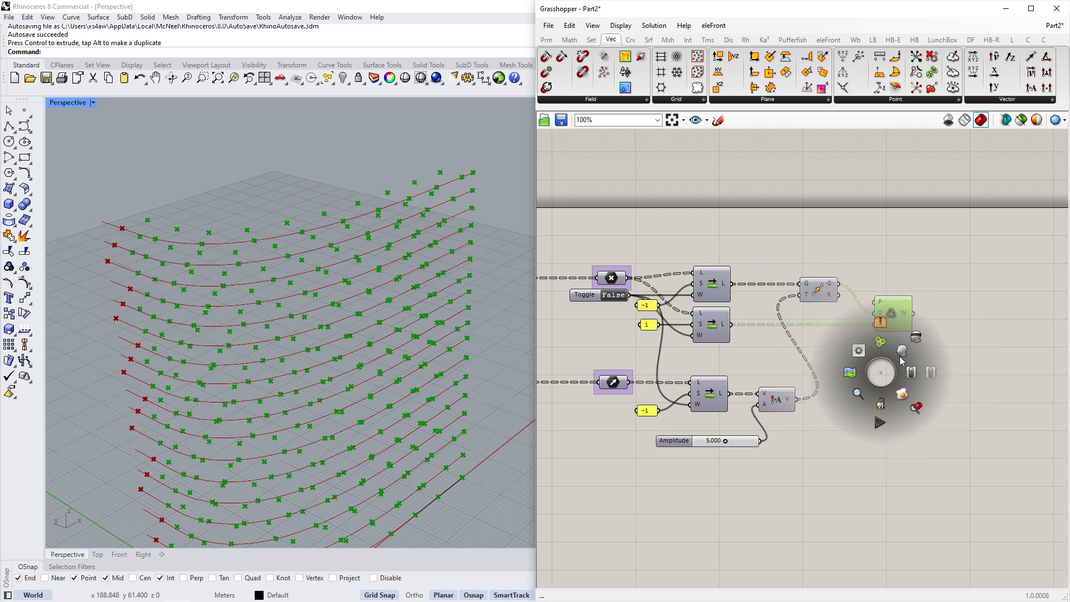
click(912, 344)
click(962, 315)
Add a PolyLine component and connect Weave's output to its vertices input.
right_drag(963, 314, 845, 316)
scroll(845, 317, up, 3)
double_click(855, 330)
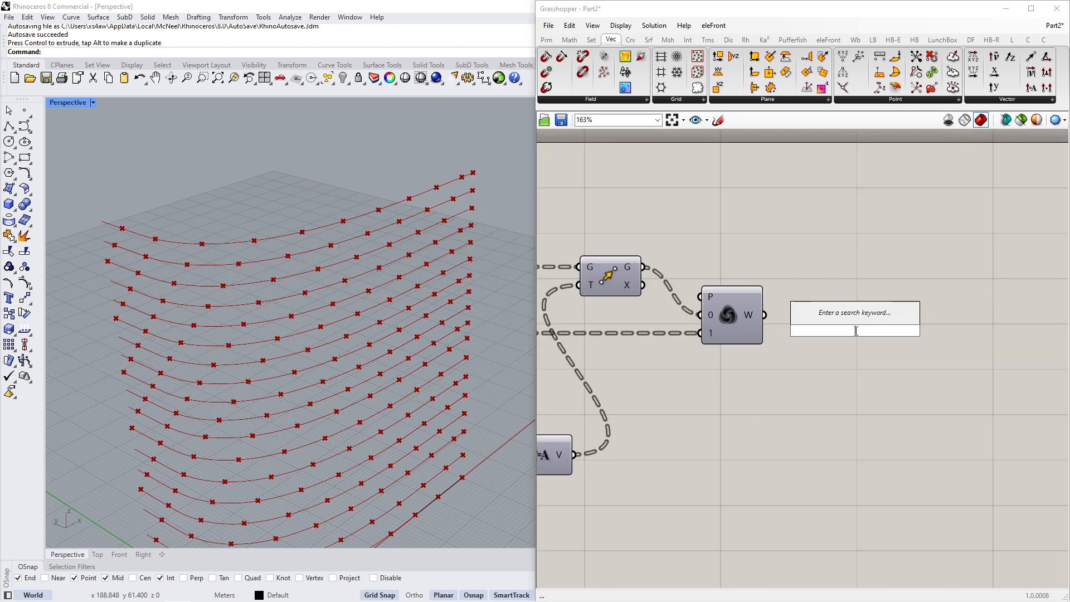
text(pol)
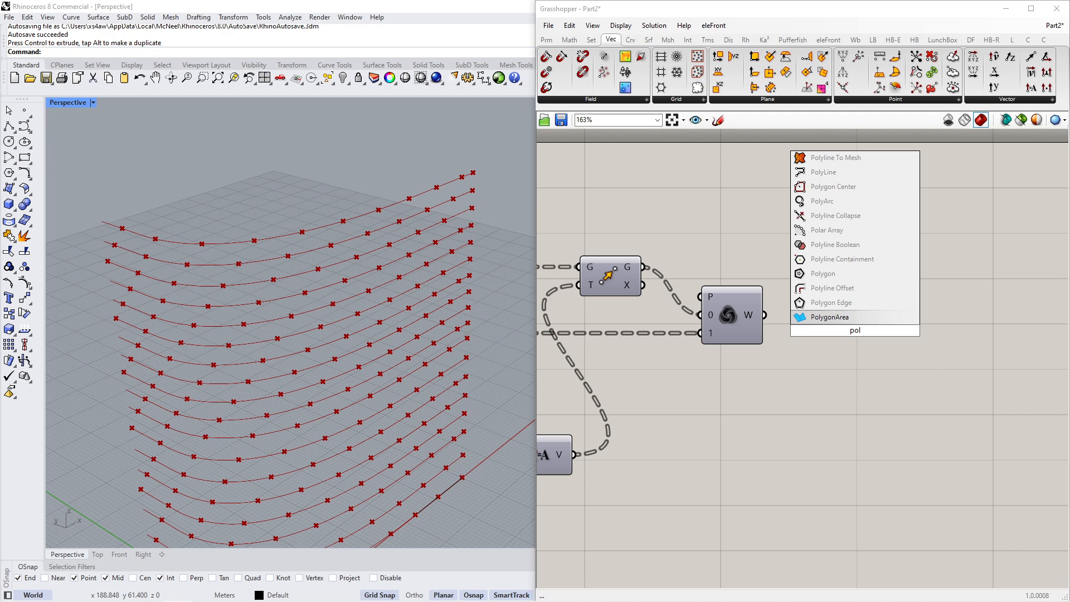
click(823, 171)
drag(764, 314, 824, 310)
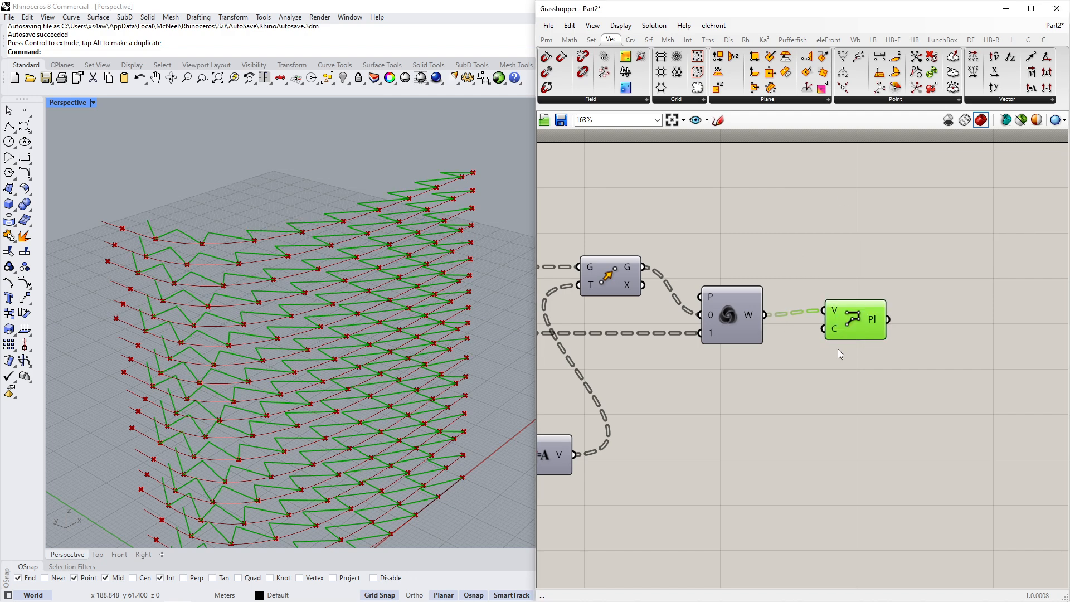
Examine the zigzag polylines along the contour curves in the Rhino viewport from different angles and distances.
click(837, 349)
right_drag(429, 338, 399, 345)
scroll(397, 344, down, 5)
scroll(324, 309, up, 2)
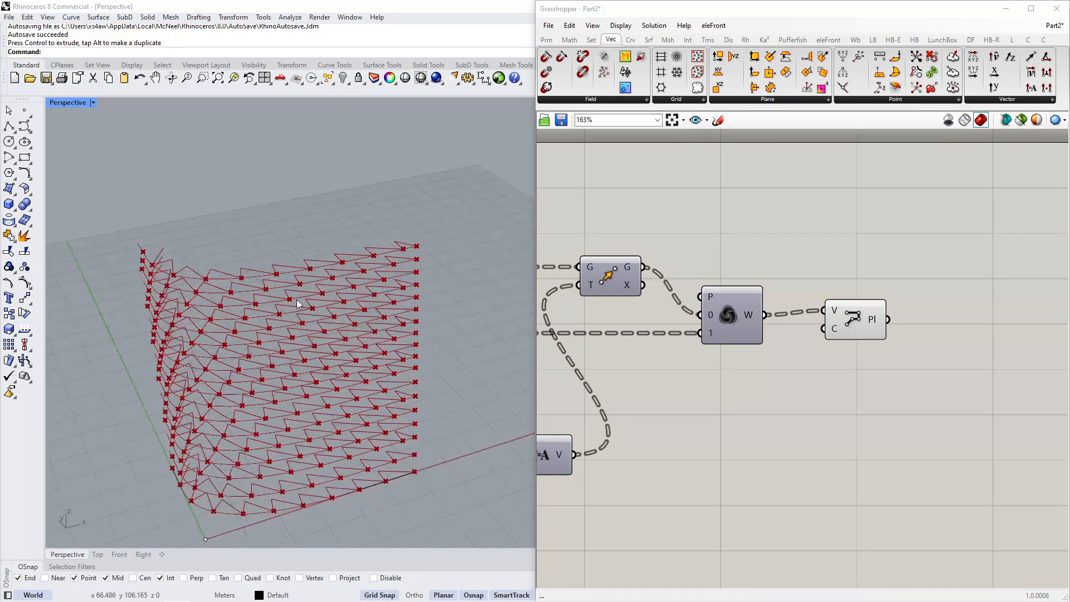
scroll(297, 304, up, 6)
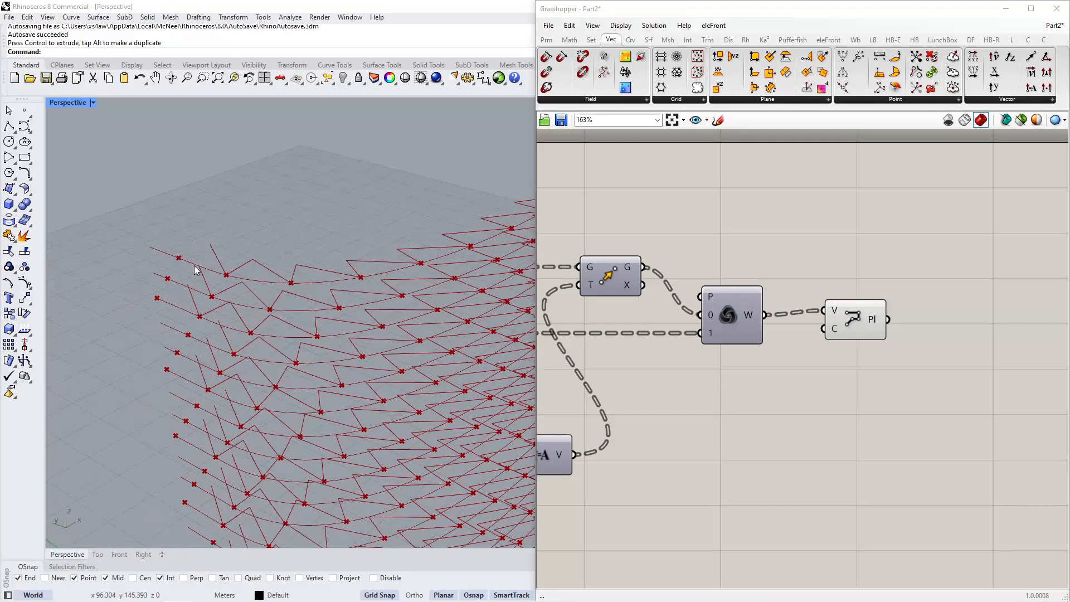
right_drag(195, 270, 399, 260)
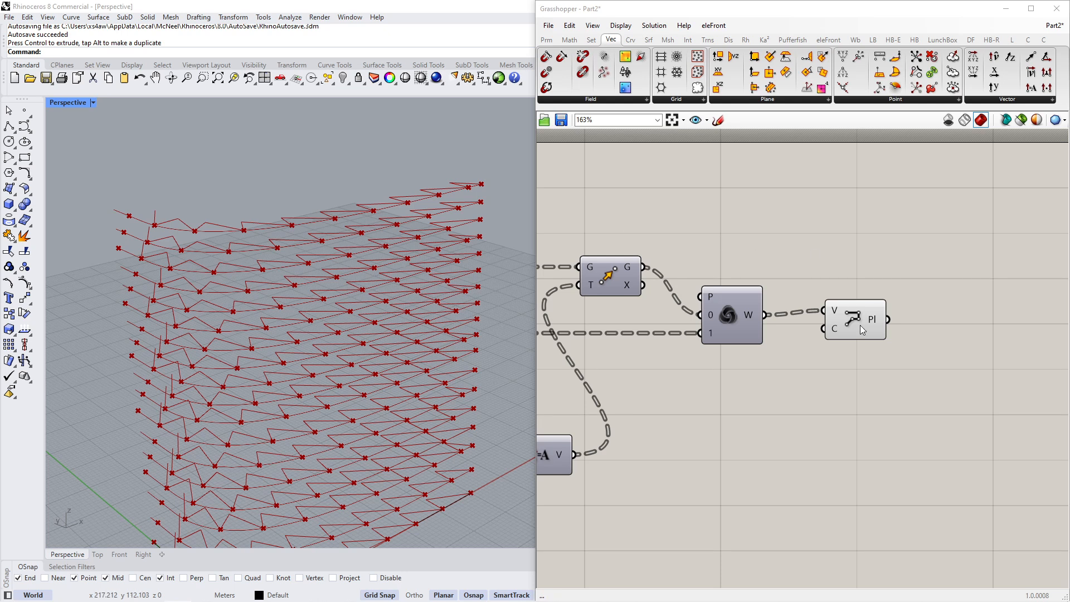
Align the PolyLine component with Weave and set the Amplitude slider to 4.816.
drag(860, 325, 857, 326)
right_drag(413, 350, 410, 345)
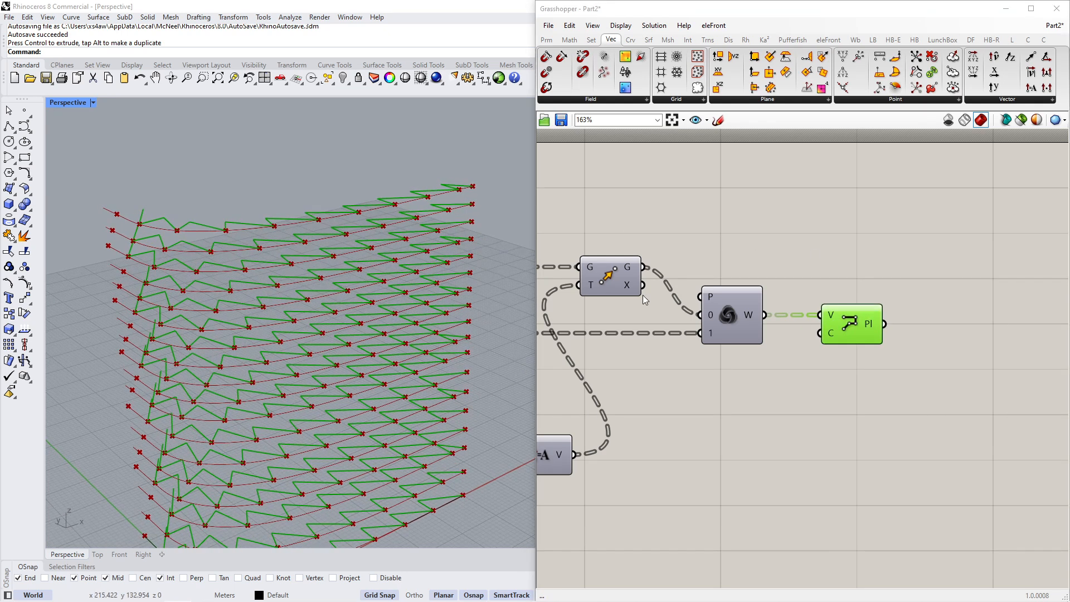
right_drag(644, 297, 893, 215)
mouse_move(707, 443)
mouse_down()
mouse_move(695, 445)
mouse_move(719, 443)
mouse_move(704, 443)
mouse_up()
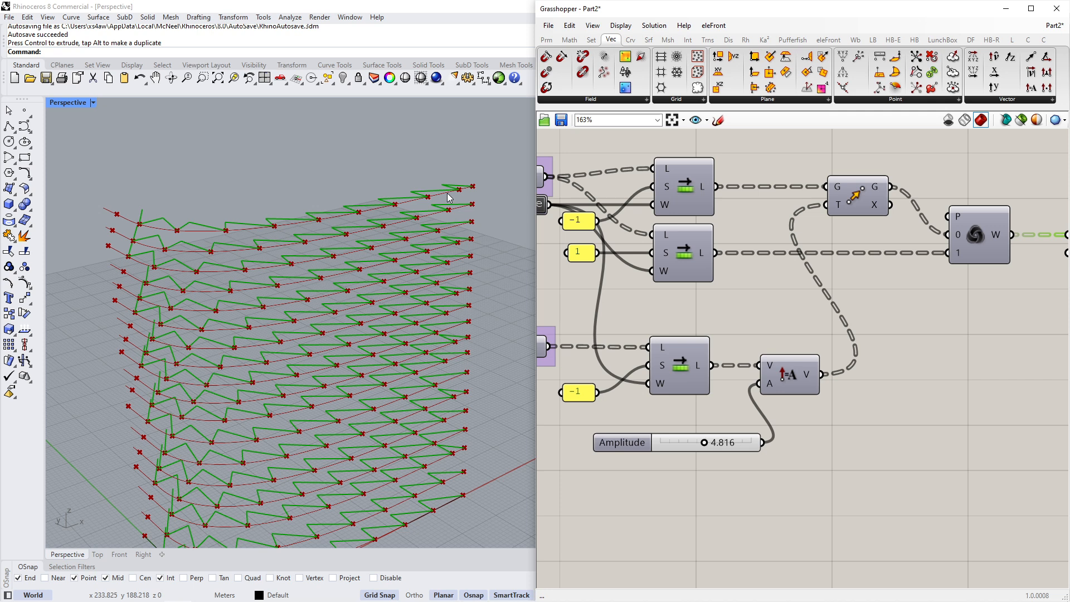
Move the Align Plane, Deconstruct Plane and XY Plane components closer to the first Point and Vector parameters.
scroll(830, 440, down, 5)
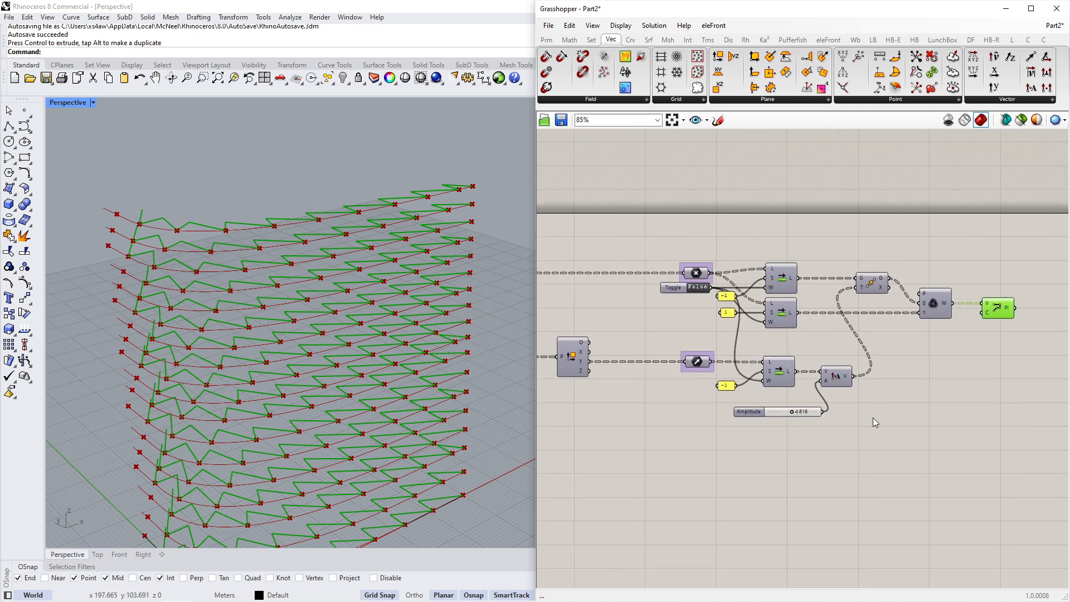
right_drag(591, 379, 701, 360)
scroll(701, 360, up, 3)
scroll(701, 362, down, 1)
drag(639, 309, 762, 370)
drag(741, 330, 648, 332)
right_drag(649, 333, 764, 339)
drag(718, 291, 662, 295)
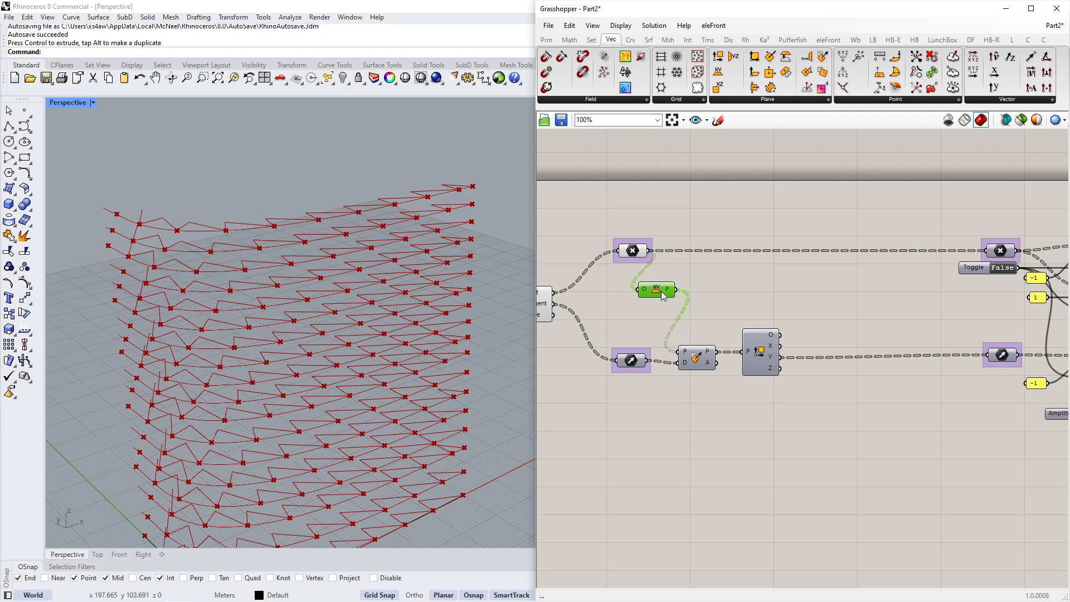
Move the components from the second Point and Vector parameters through PolyLine farther away from Deconstruct Plane to free canvas space.
scroll(662, 295, down, 5)
right_drag(772, 224, 641, 231)
drag(641, 231, 883, 384)
drag(806, 298, 954, 299)
middle_click(912, 453)
click(947, 428)
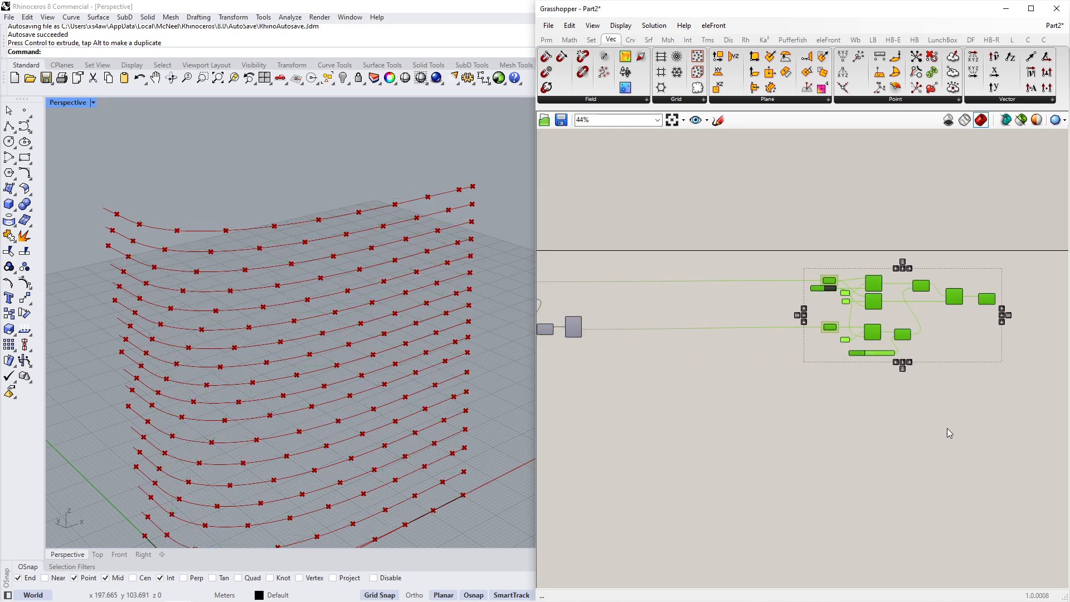
click(948, 428)
Add a Tree Statistics component below Deconstruct Plane and connect the plane's Y-axis output to its tree input.
scroll(932, 282, up, 4)
right_drag(741, 466, 1018, 460)
right_drag(745, 426, 864, 421)
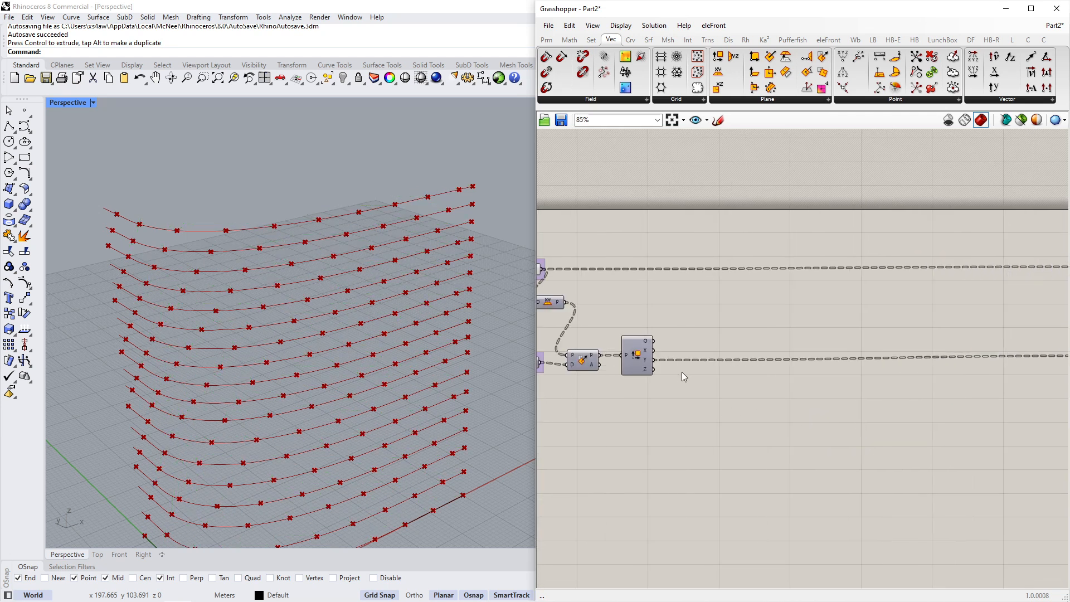
right_drag(668, 379, 669, 373)
drag(645, 358, 650, 359)
double_click(696, 424)
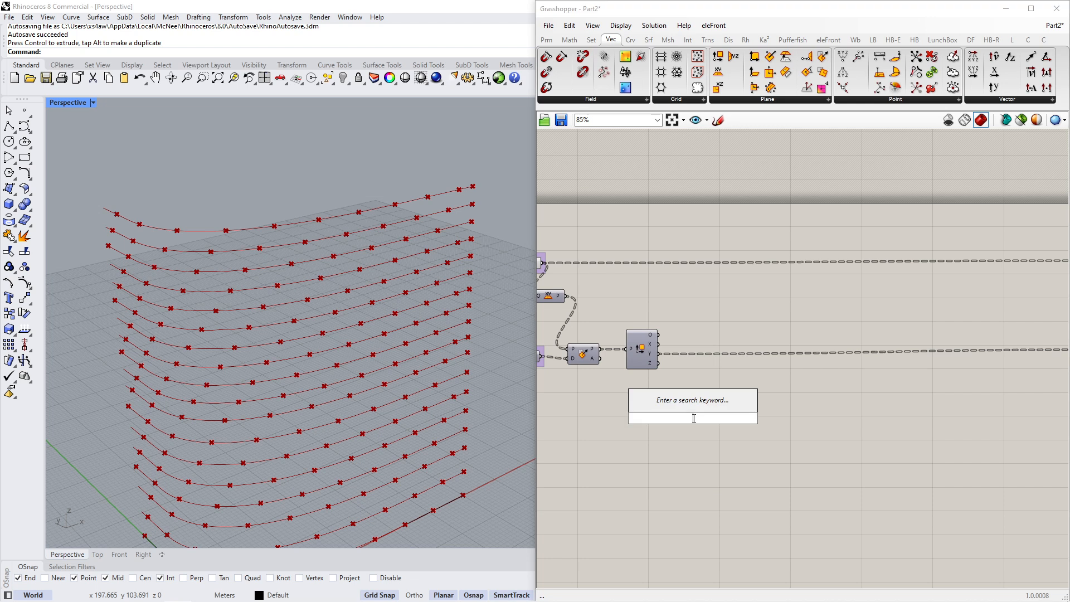
text(tree st)
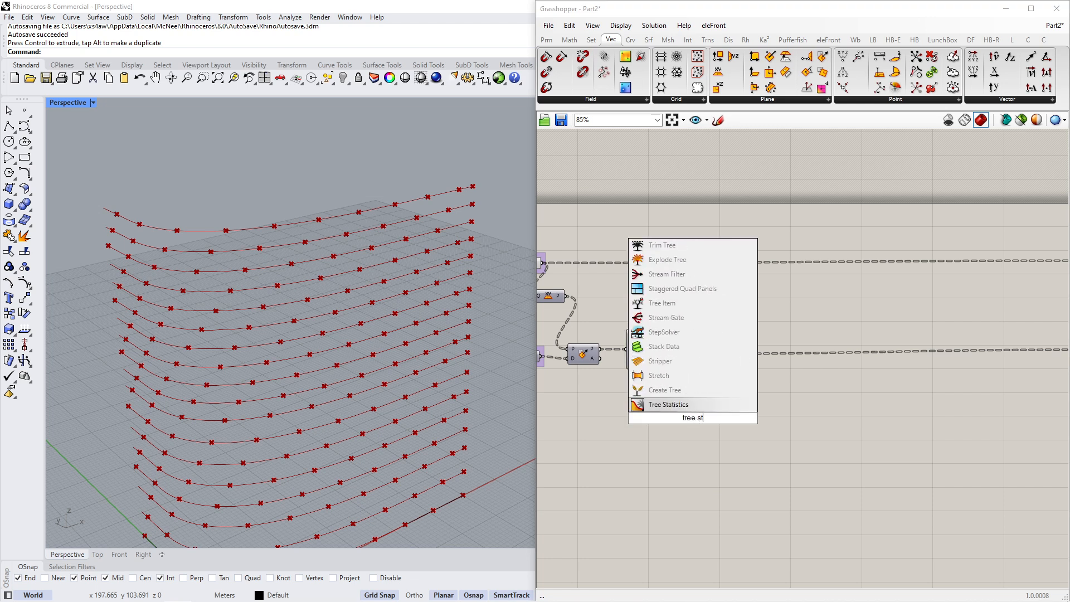
click(692, 407)
scroll(659, 392, up, 2)
drag(660, 339, 685, 428)
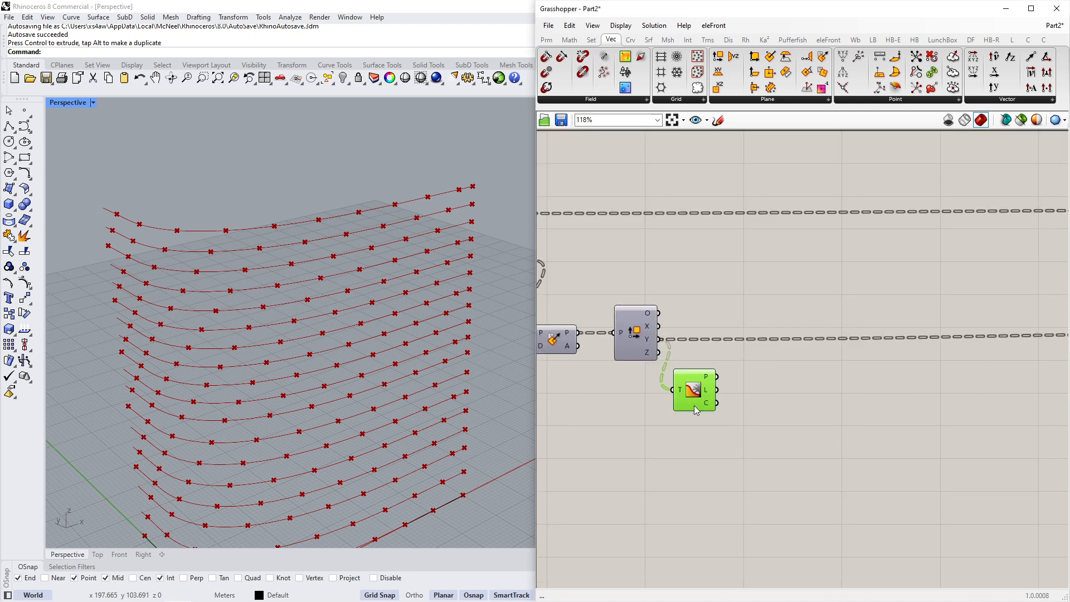
scroll(707, 426, up, 2)
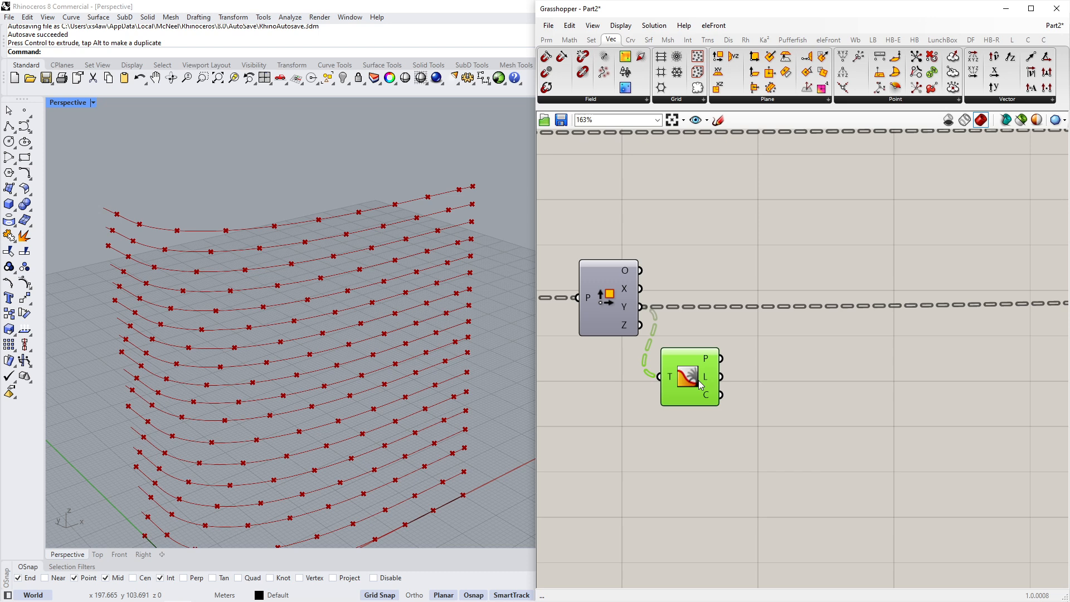
Turn on Draw Full Names so the components show complete input and output names.
scroll(714, 400, down, 1)
scroll(891, 385, down, 7)
scroll(682, 340, up, 4)
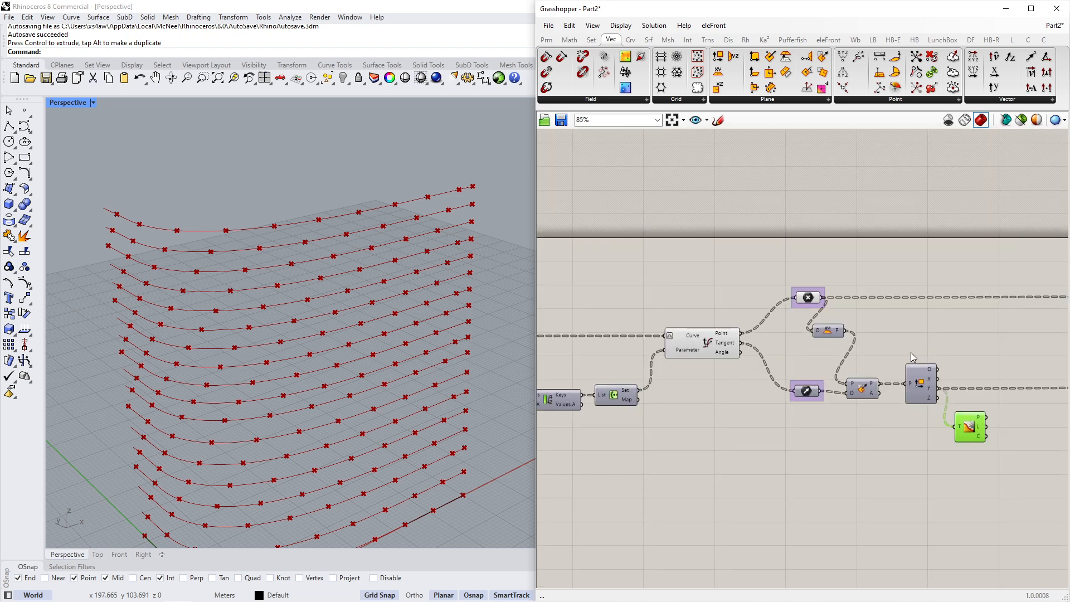
right_drag(912, 358, 731, 351)
scroll(731, 349, up, 1)
right_drag(805, 342, 786, 338)
click(621, 26)
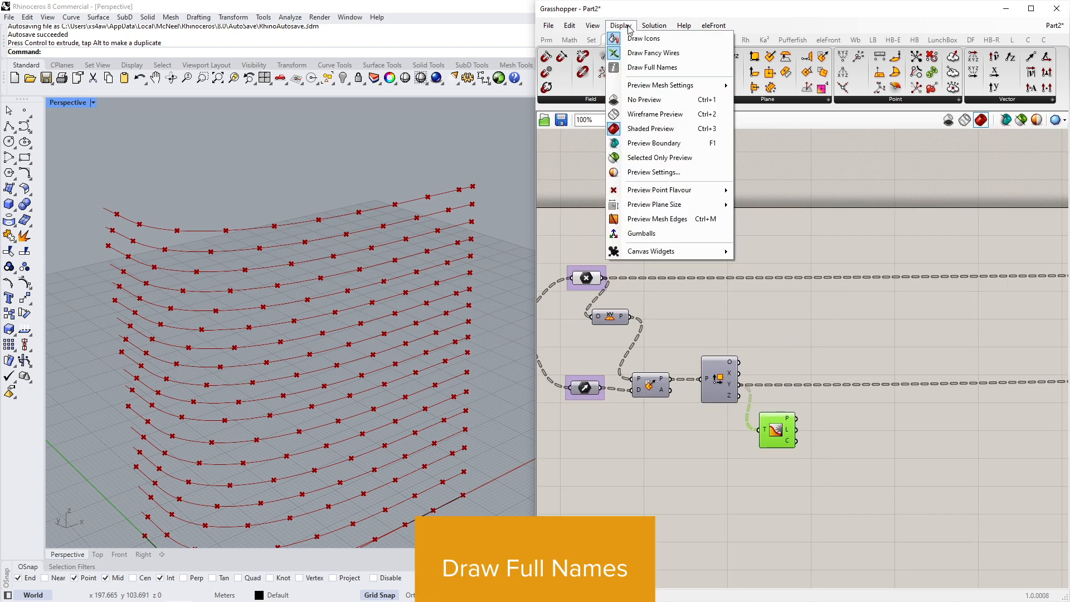
click(639, 67)
Space out the Align Plane, Deconstruct Plane and Tree Statistics components so their wider bodies no longer crowd each other.
right_drag(805, 370, 707, 352)
drag(674, 411, 702, 410)
right_drag(619, 375, 710, 371)
drag(709, 367, 747, 367)
drag(648, 360, 670, 357)
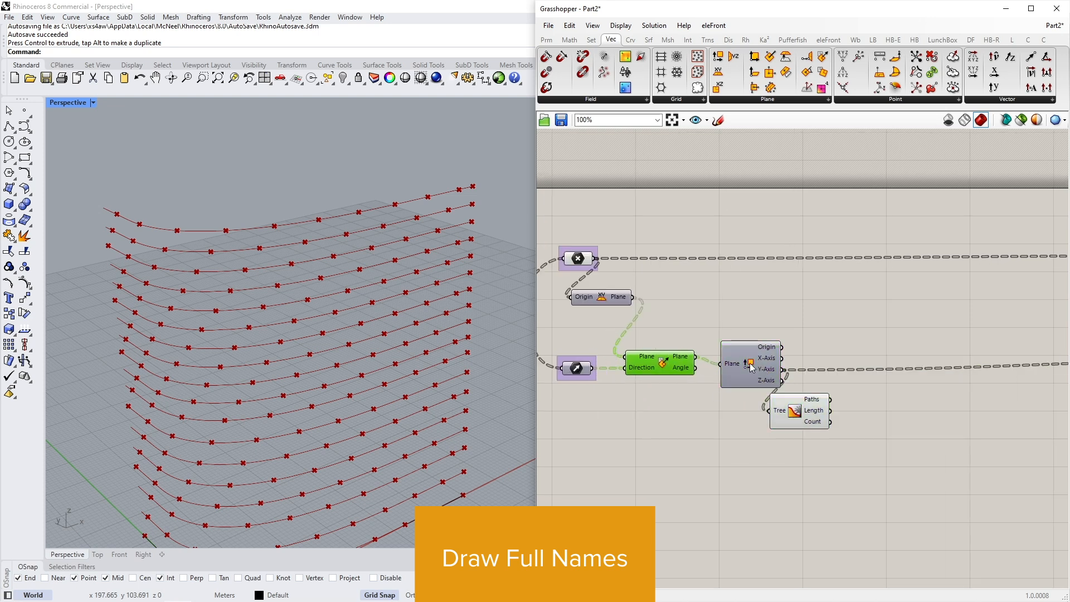
drag(750, 364, 742, 361)
drag(812, 412, 834, 406)
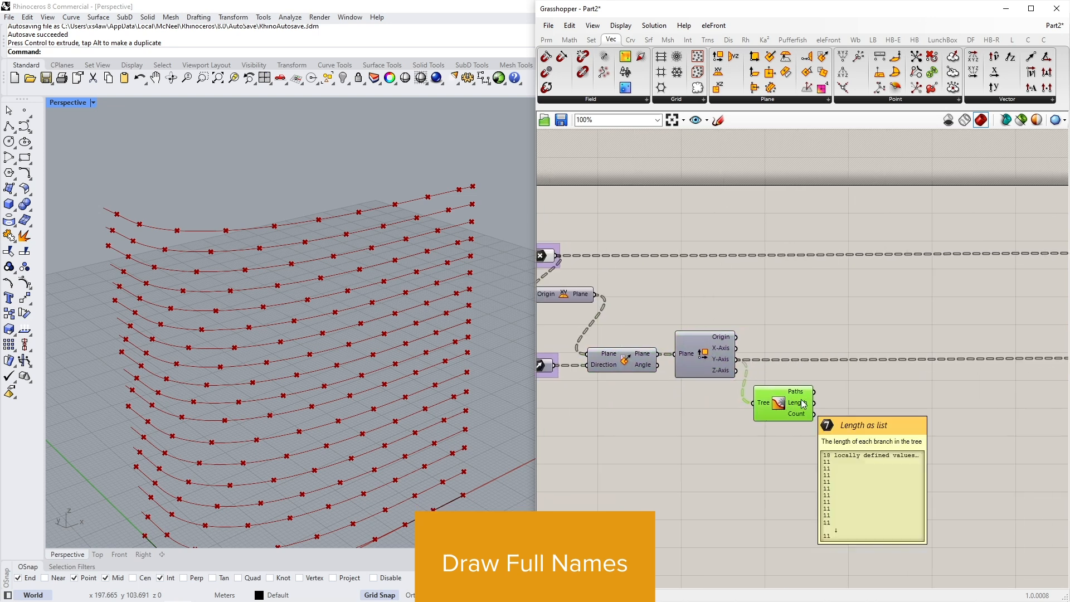
Check the branch lengths from Tree Statistics, then add a Range component and connect Length to its Steps input.
right_drag(910, 412, 693, 397)
scroll(698, 379, down, 1)
scroll(701, 380, up, 3)
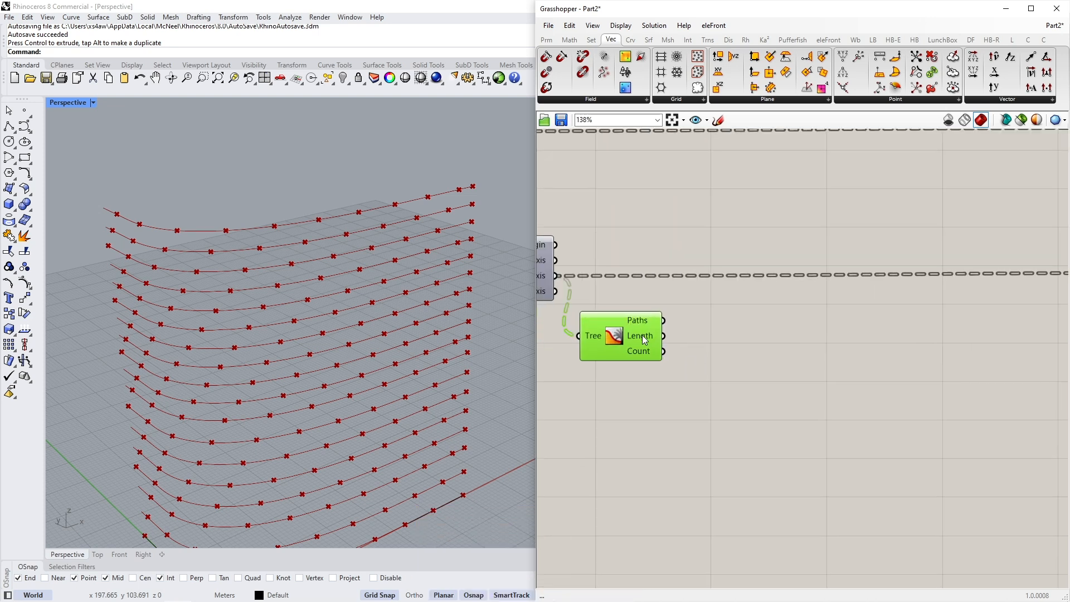
mouse_move(643, 336)
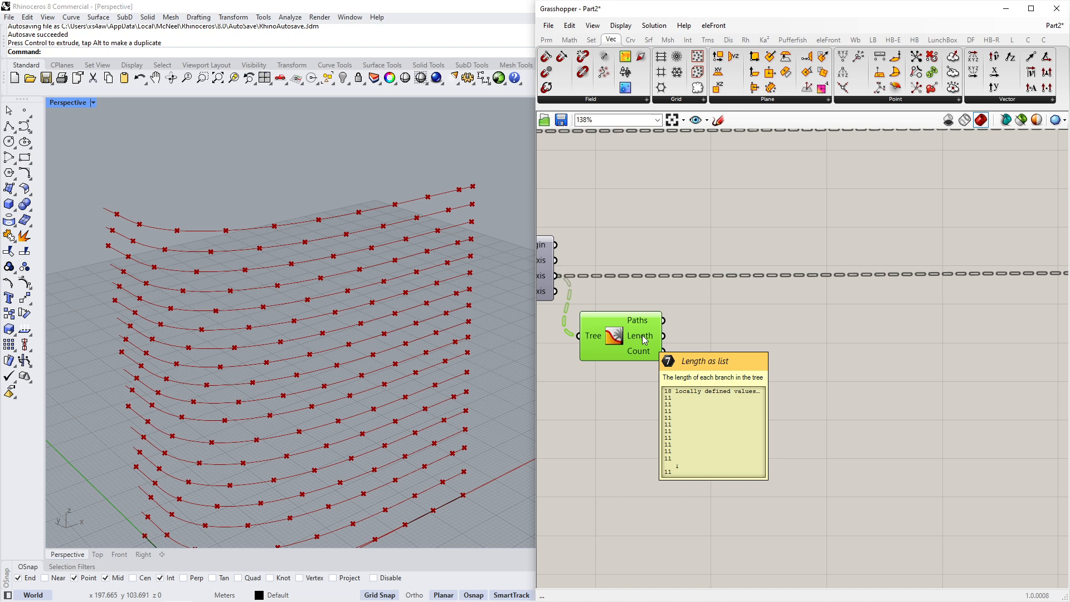
double_click(726, 413)
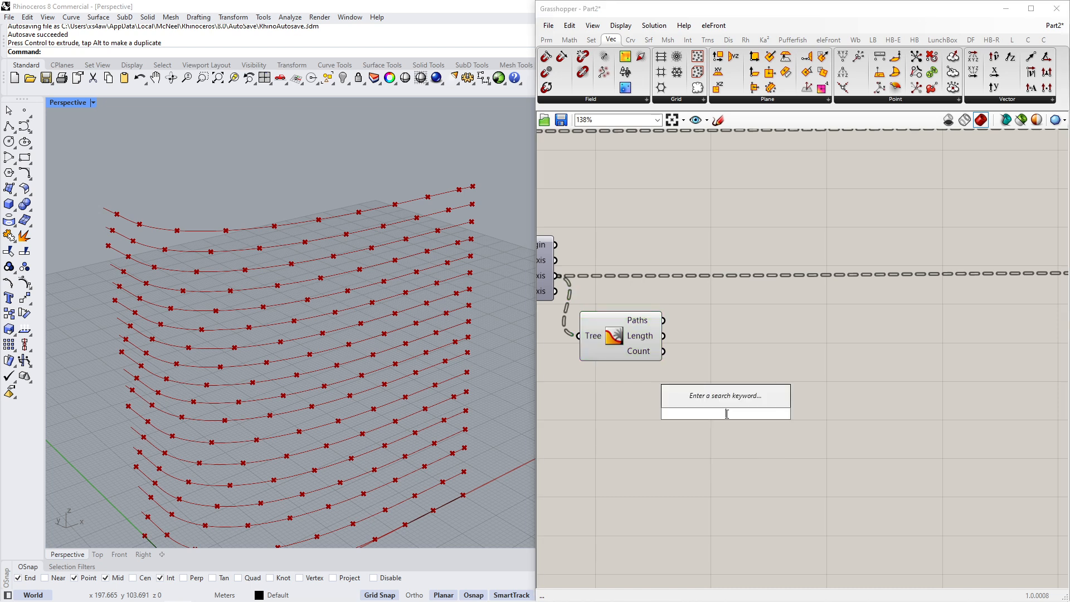
text(range)
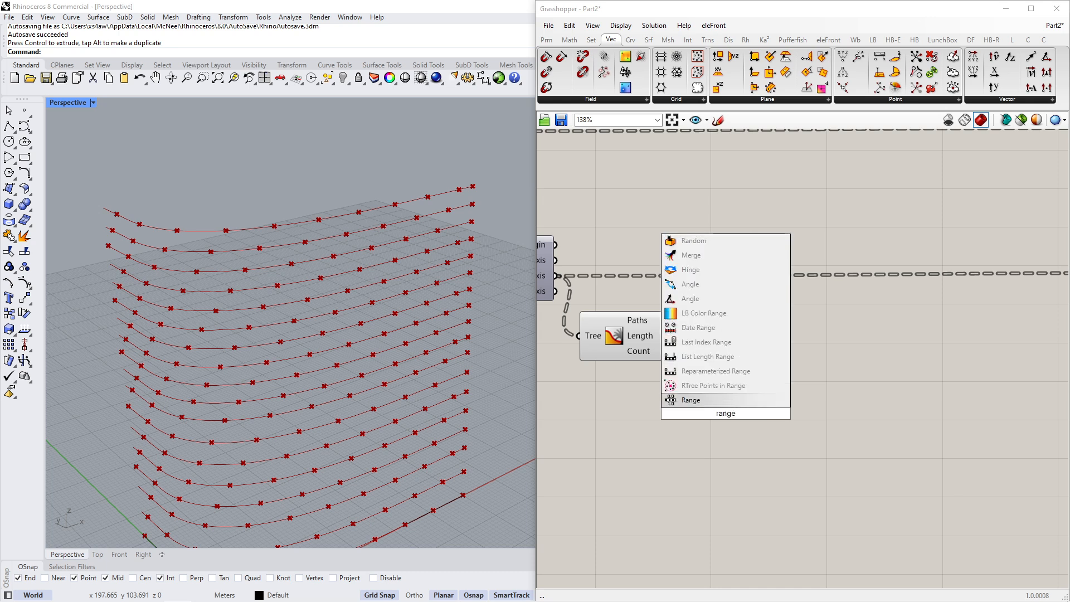
key(Return)
right_drag(725, 417, 760, 390)
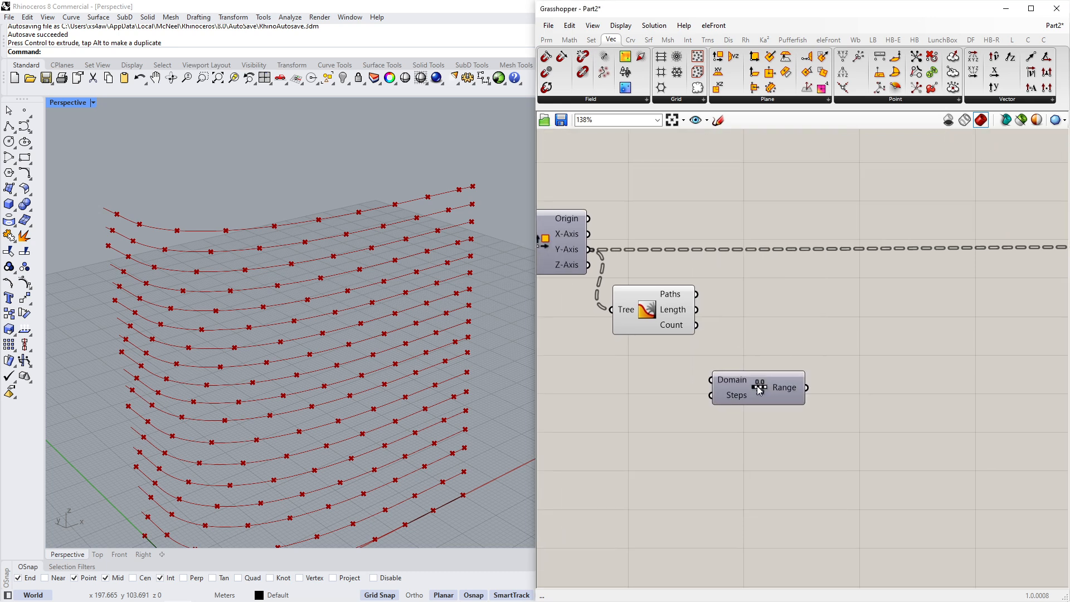
mouse_move(736, 383)
drag(696, 310, 711, 395)
Apply the expression x-1 to the Range component's Steps input.
scroll(775, 398, up, 2)
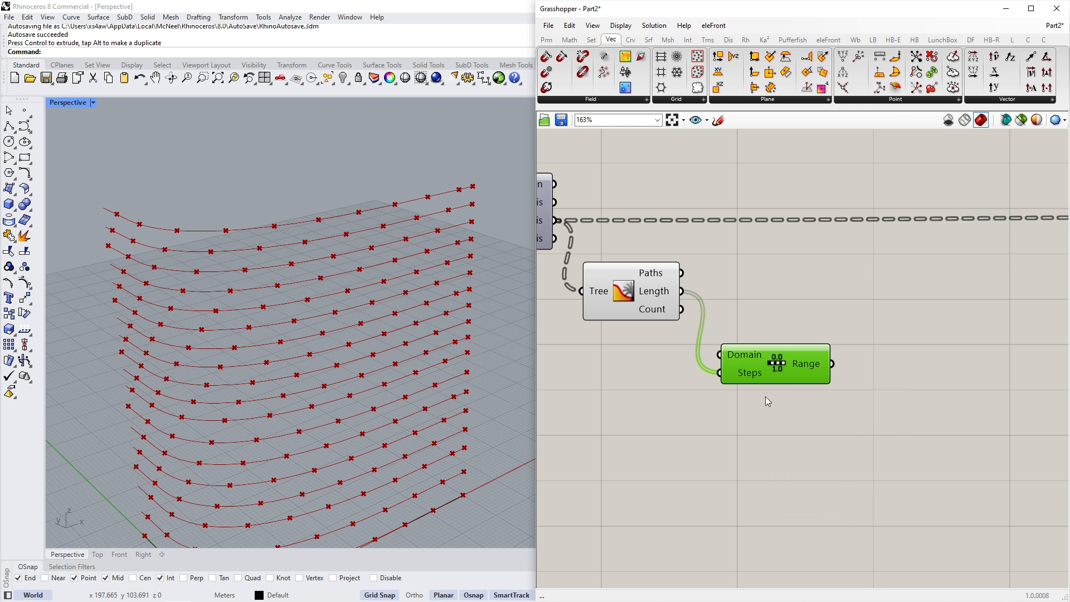
mouse_move(812, 368)
right_click(754, 378)
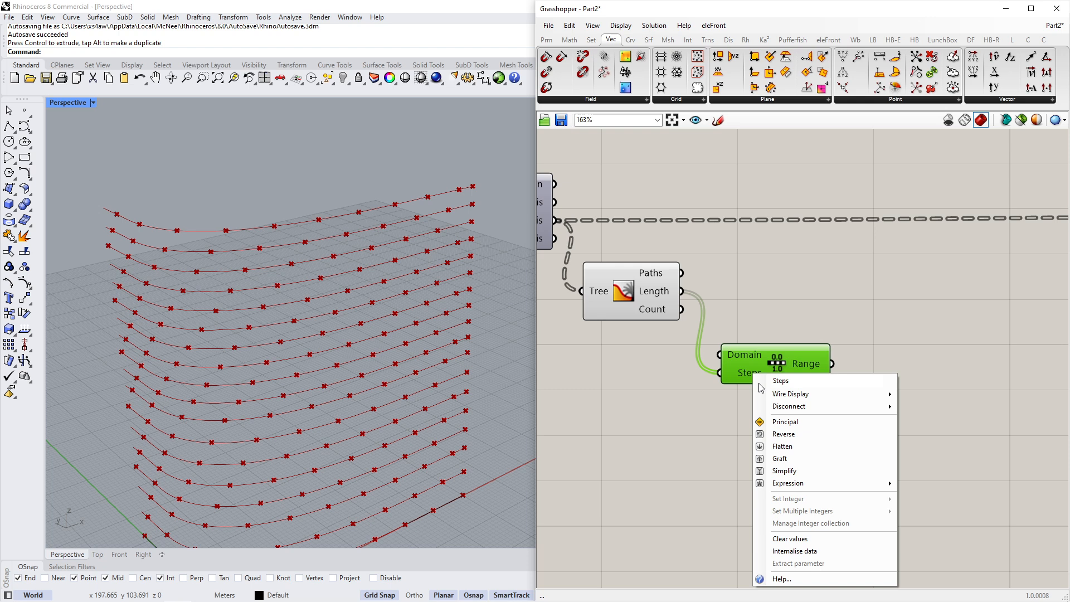
mouse_move(836, 483)
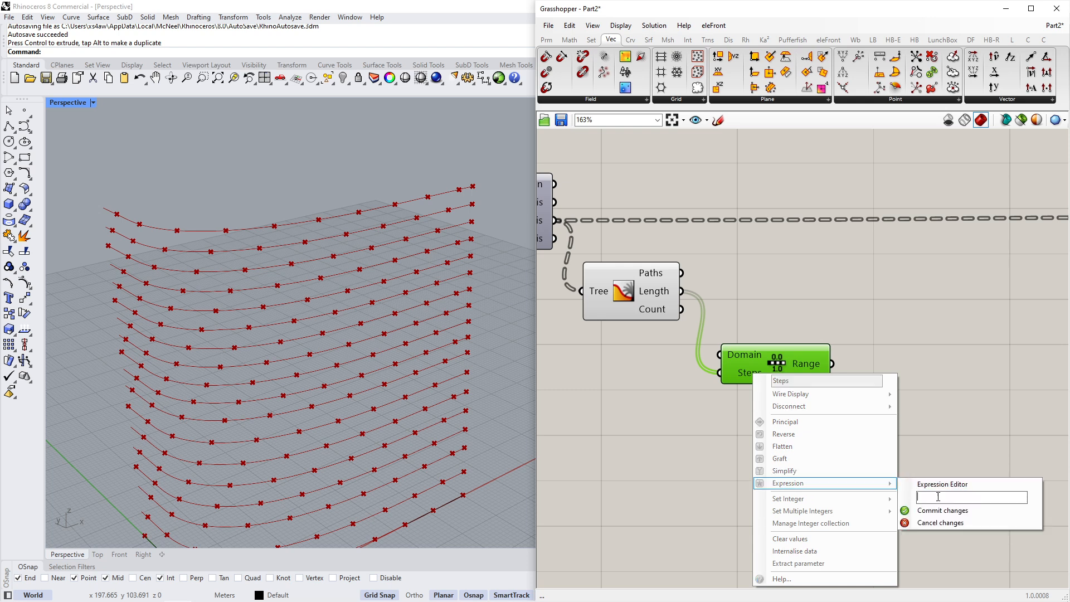
text(x-1)
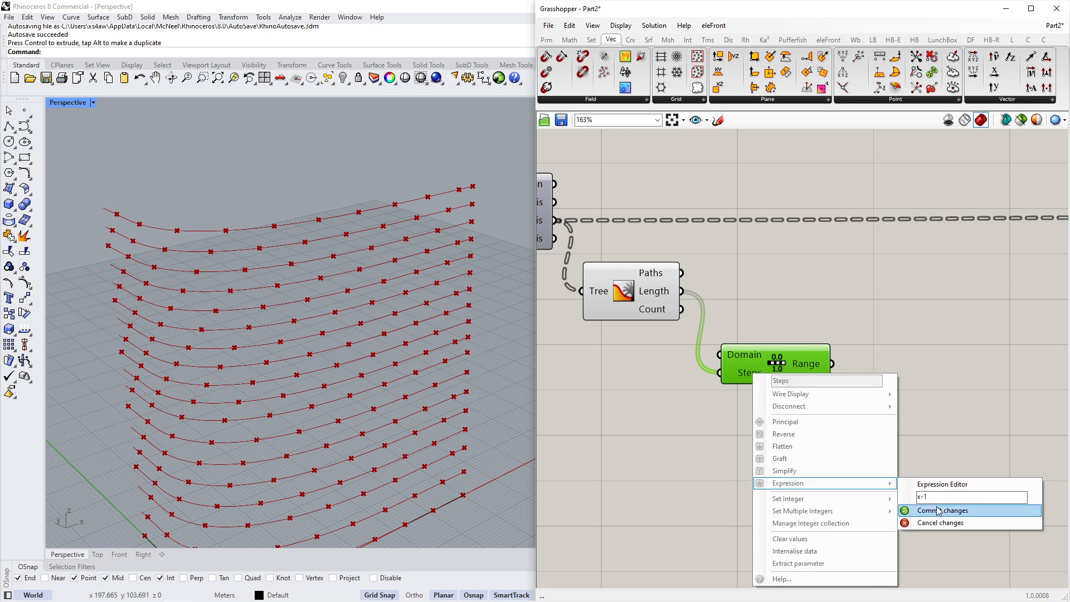
click(942, 511)
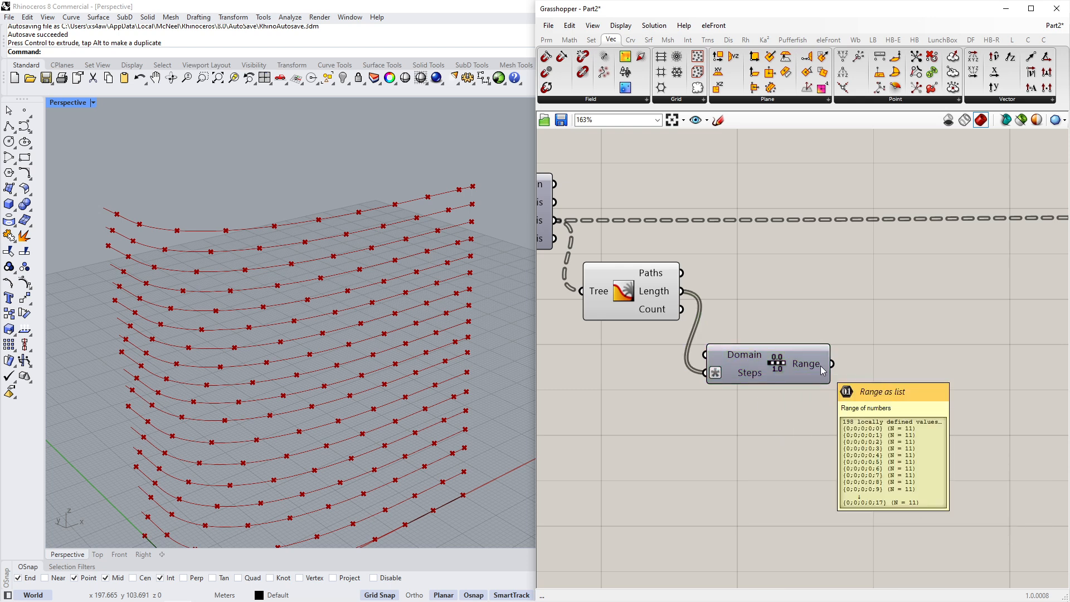
Add a Remap Numbers component and place it beyond Range, leaving a gap between the two.
right_drag(817, 369, 794, 405)
drag(762, 401, 771, 380)
right_drag(799, 410, 760, 410)
click(841, 440)
double_click(841, 440)
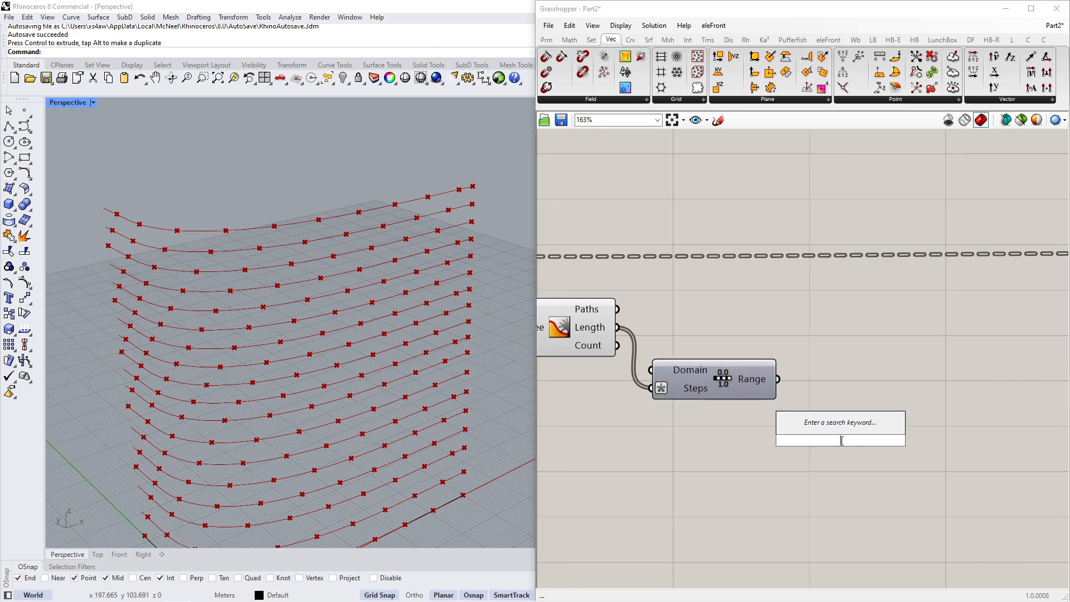
text(rema)
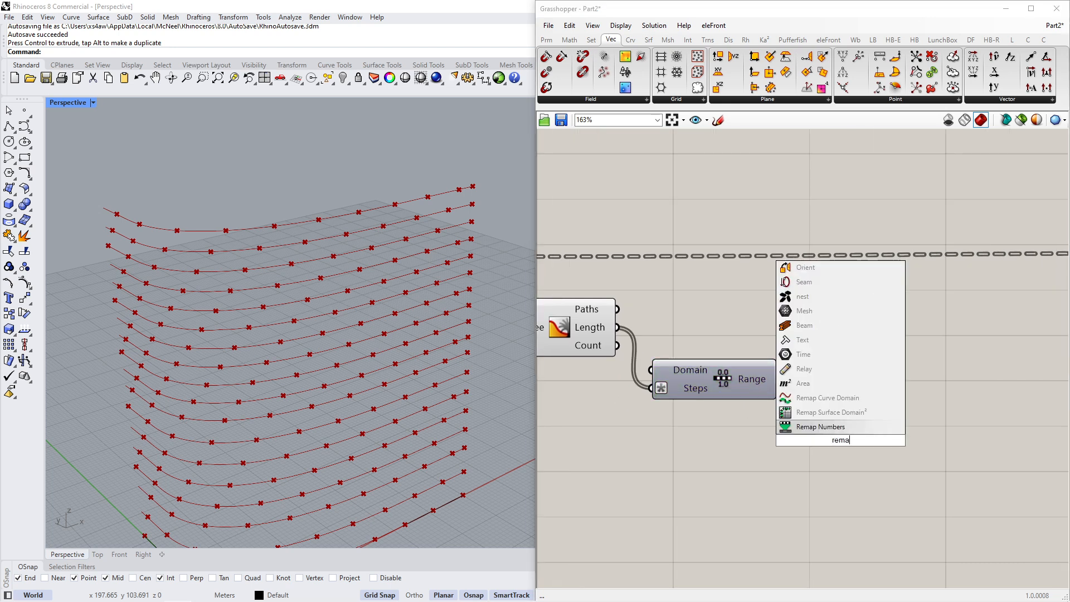
click(813, 429)
right_drag(830, 467, 710, 432)
scroll(710, 432, down, 2)
drag(709, 432, 888, 411)
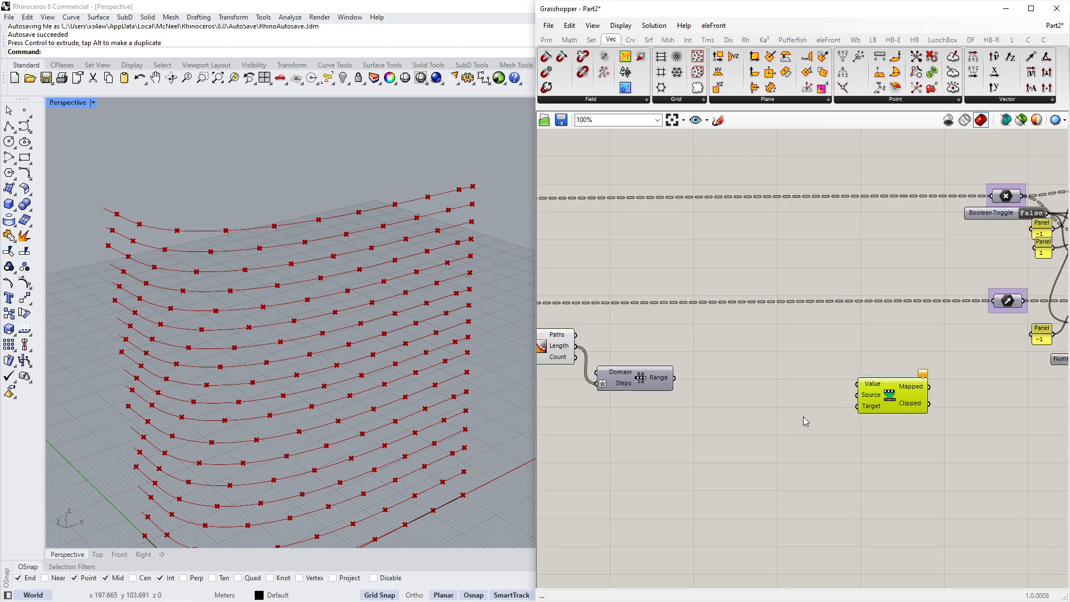
Examine the points near the contour curve ends and the earlier if(x≤y,1,0) expression with its number slider.
scroll(708, 400, up, 2)
scroll(640, 369, up, 2)
right_drag(466, 341, 417, 257)
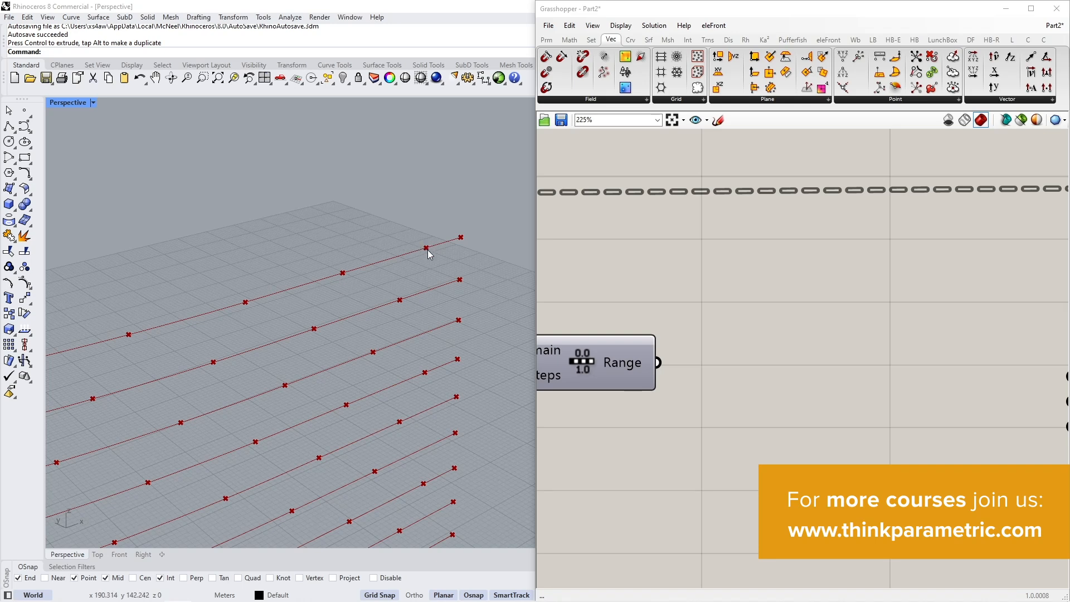
scroll(703, 324, down, 6)
right_drag(618, 348, 959, 357)
right_drag(647, 342, 793, 353)
right_drag(577, 332, 683, 326)
scroll(684, 326, up, 2)
scroll(683, 326, up, 3)
click(637, 350)
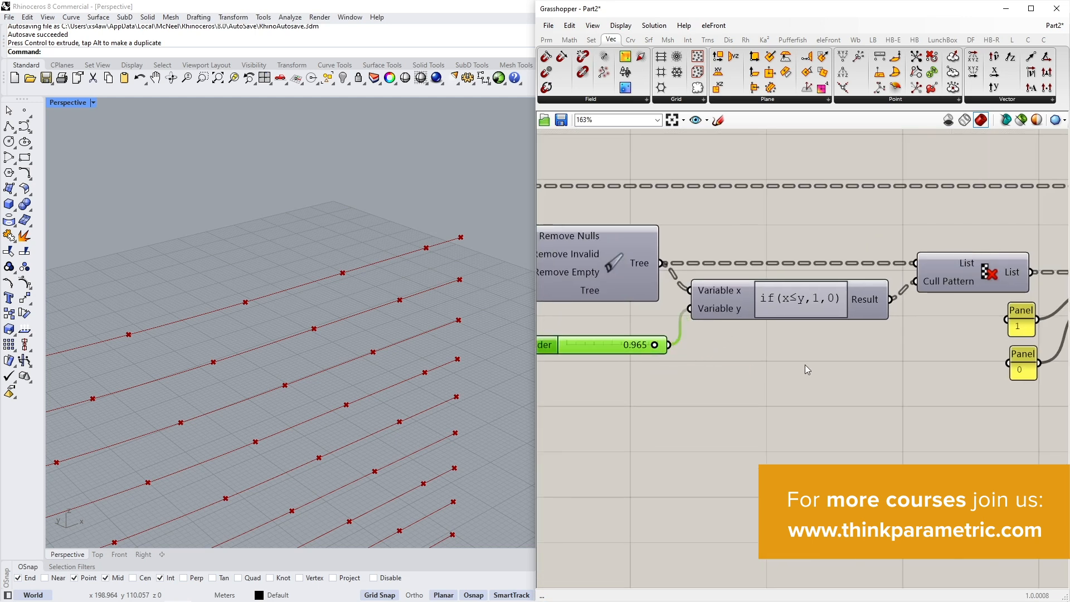
right_drag(878, 360, 823, 364)
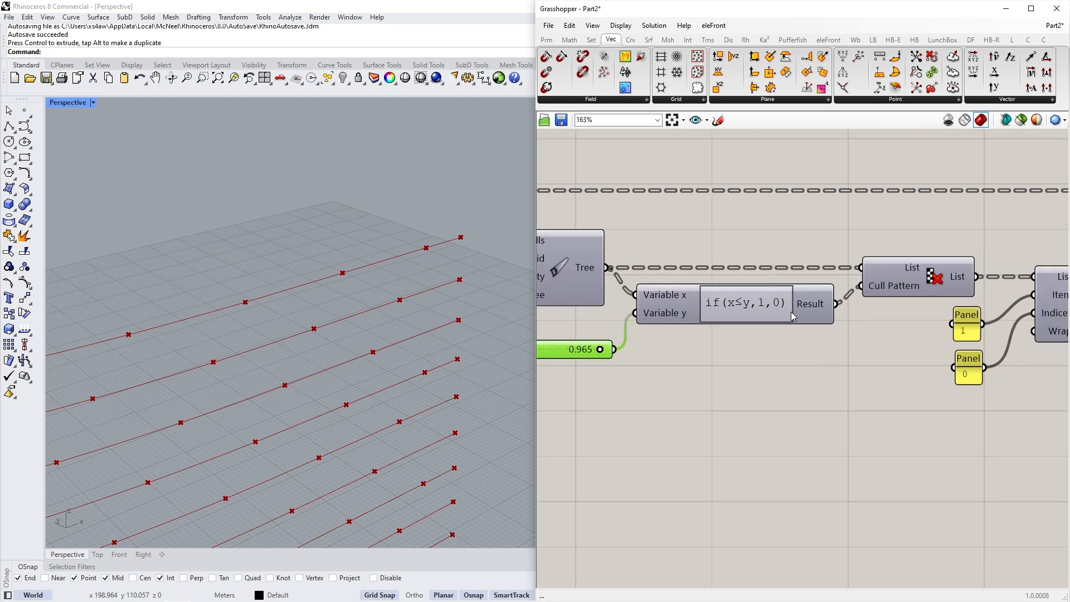
click(794, 312)
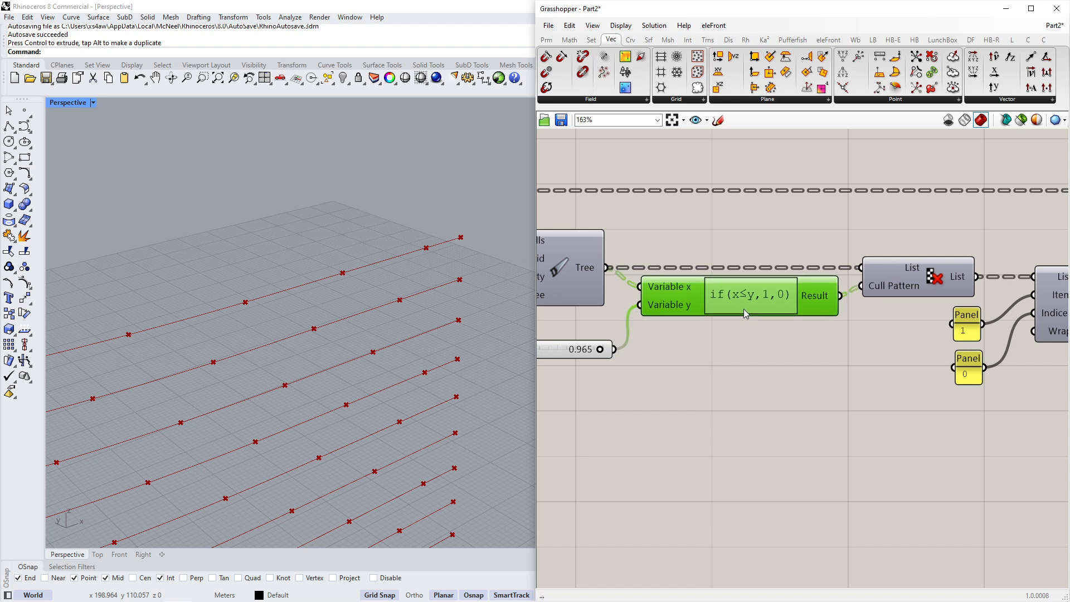
scroll(782, 323, down, 5)
scroll(782, 327, up, 5)
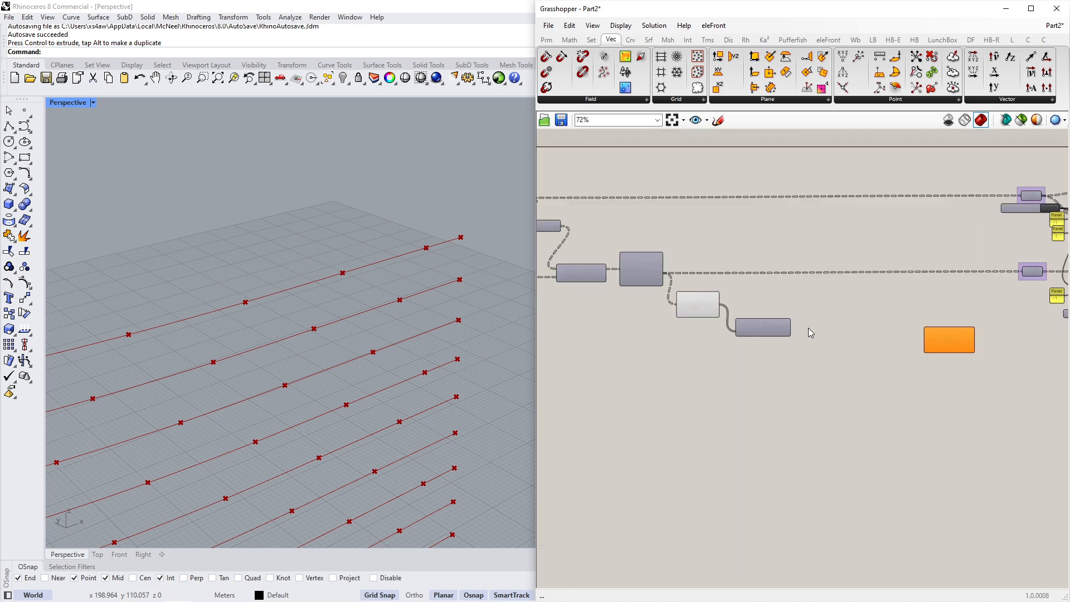
Add an Expression component between Range and Remap Numbers.
right_drag(841, 338, 787, 349)
double_click(787, 349)
text(expre)
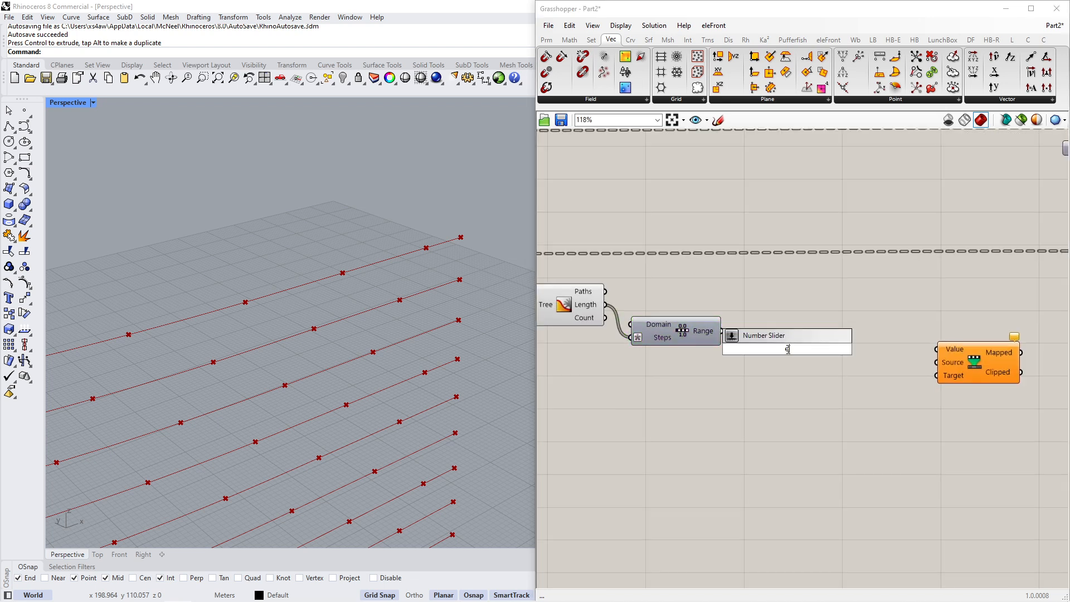
click(790, 337)
Rename the new Expression component's two variable inputs to x and y.
scroll(790, 339, up, 6)
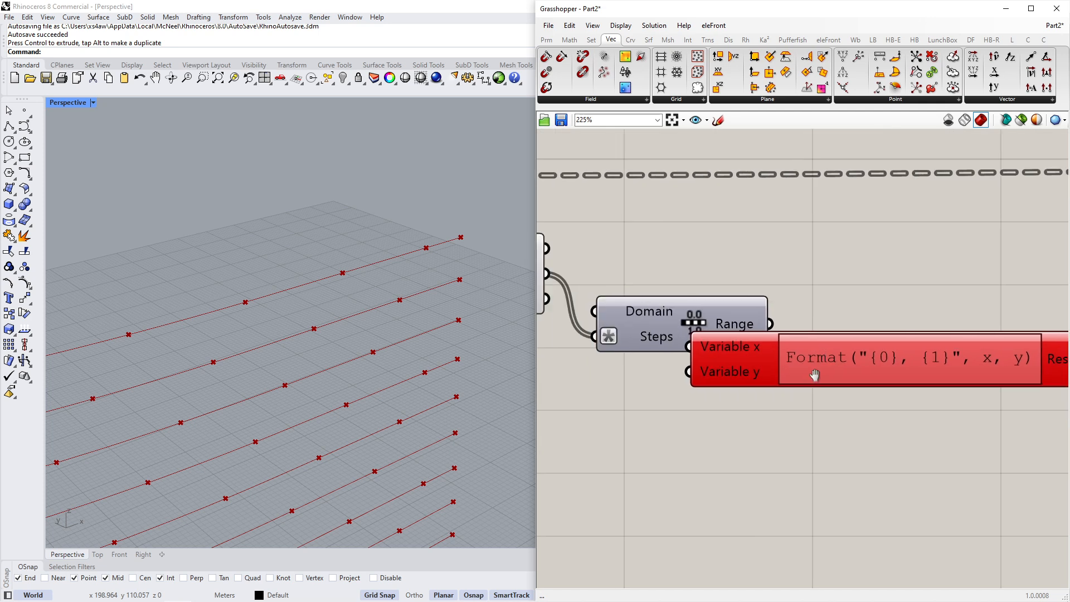
right_click(691, 366)
drag(739, 372, 694, 374)
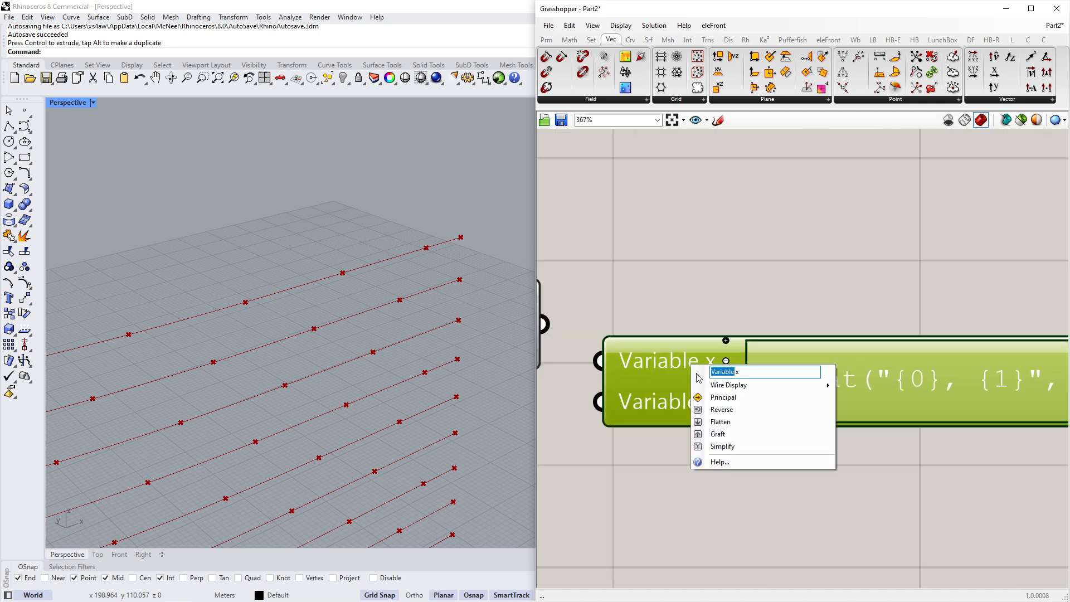
text(x)
click(734, 333)
right_click(694, 407)
text(y)
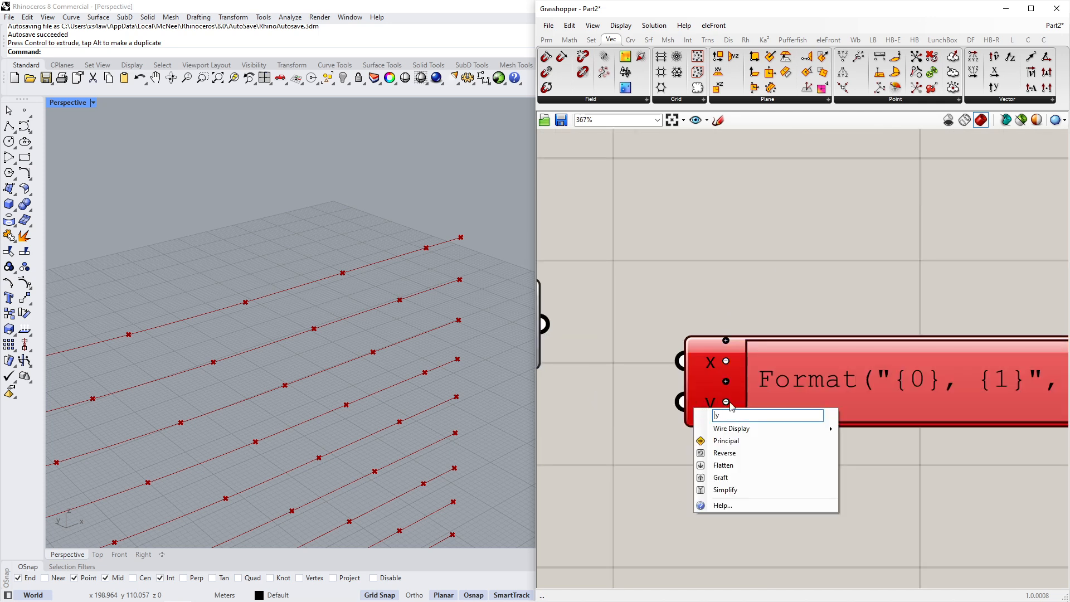
key(Return)
Set the new Expression component's formula to if(x=>y,1,x).
scroll(817, 373, down, 2)
double_click(817, 373)
key(ctrl+a)
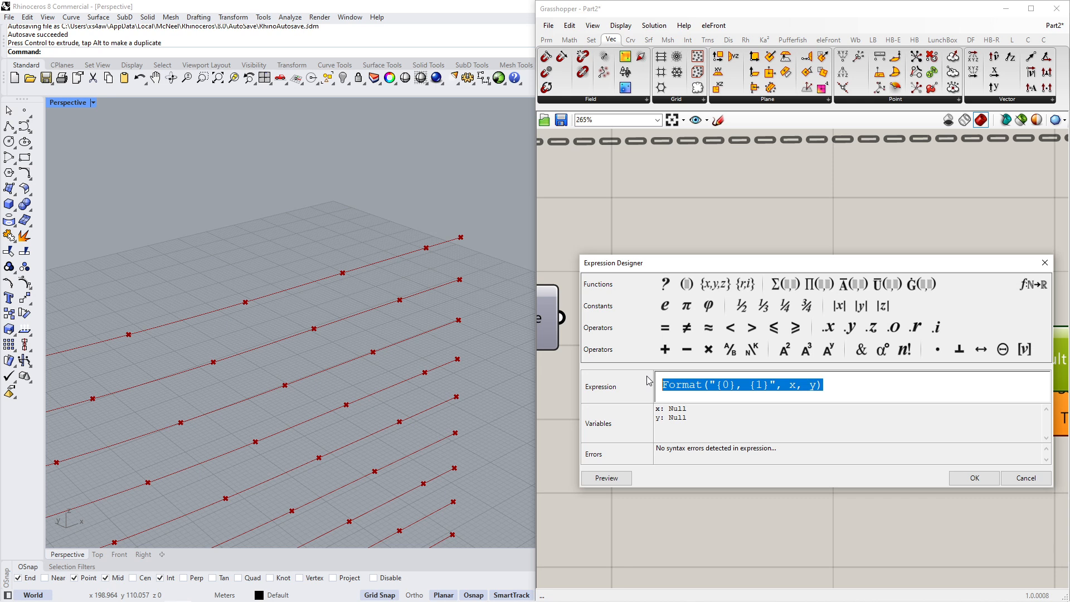
text(if(x=)
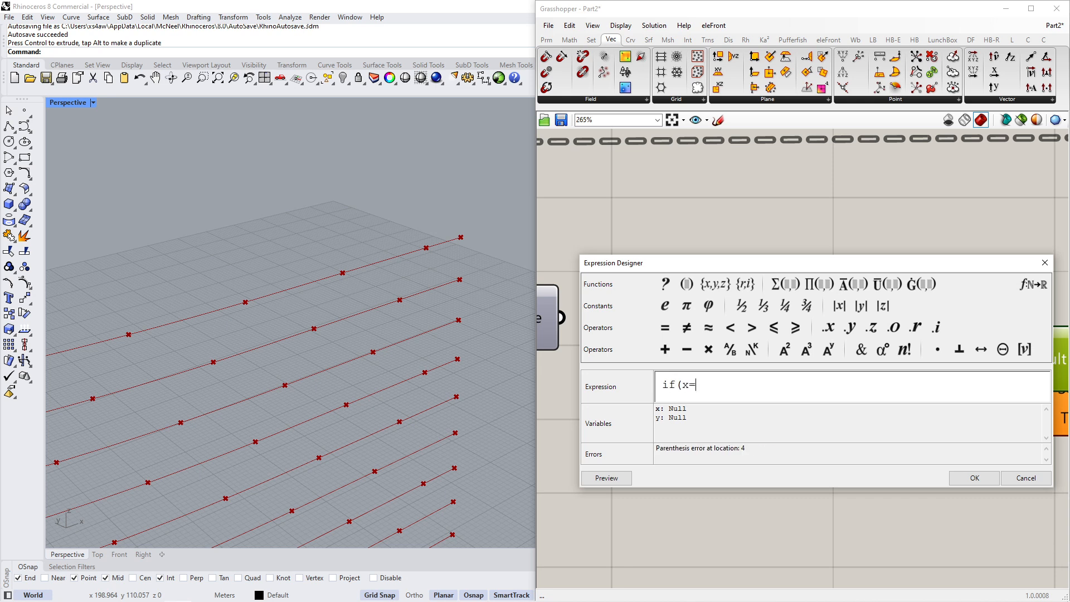
text(>y,1,x)
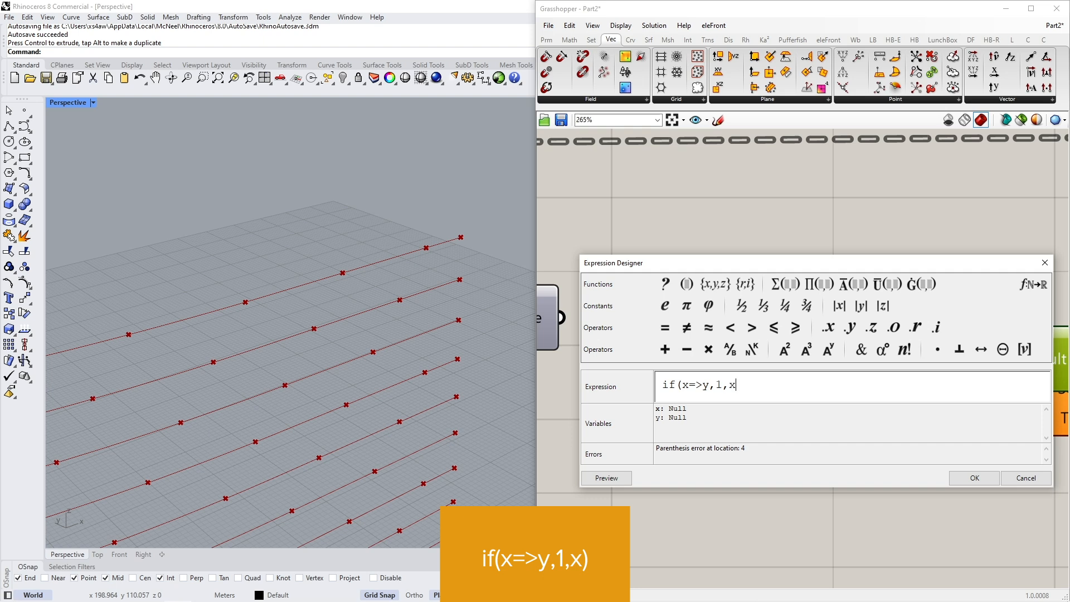
text())
click(974, 478)
Connect the Range output to the Expression's x input and line the Expression up with Range.
scroll(780, 379, down, 2)
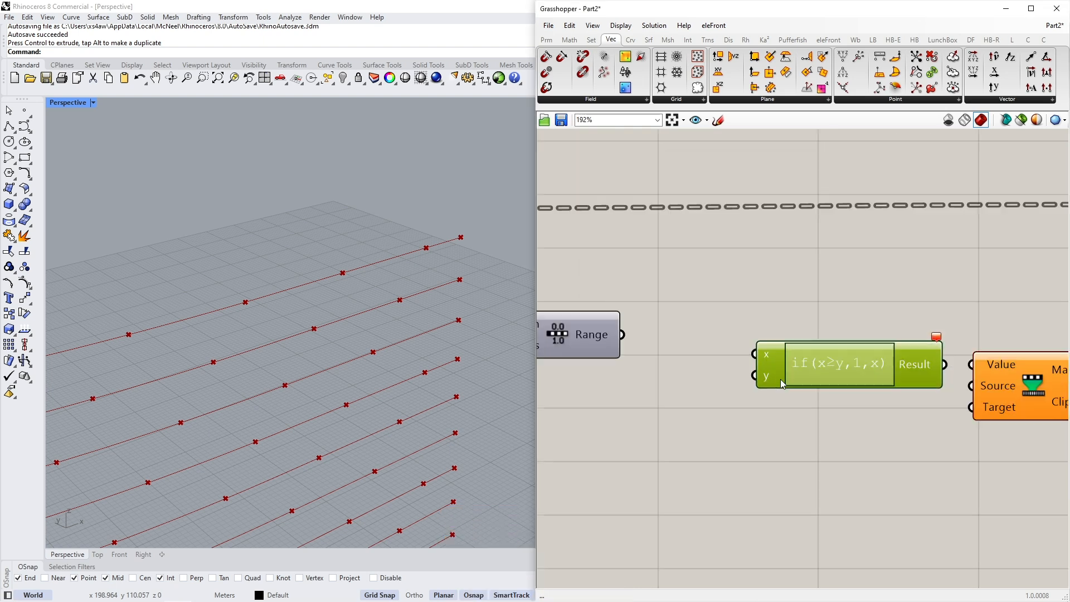
scroll(685, 349, down, 1)
drag(675, 331, 807, 352)
drag(858, 363, 806, 345)
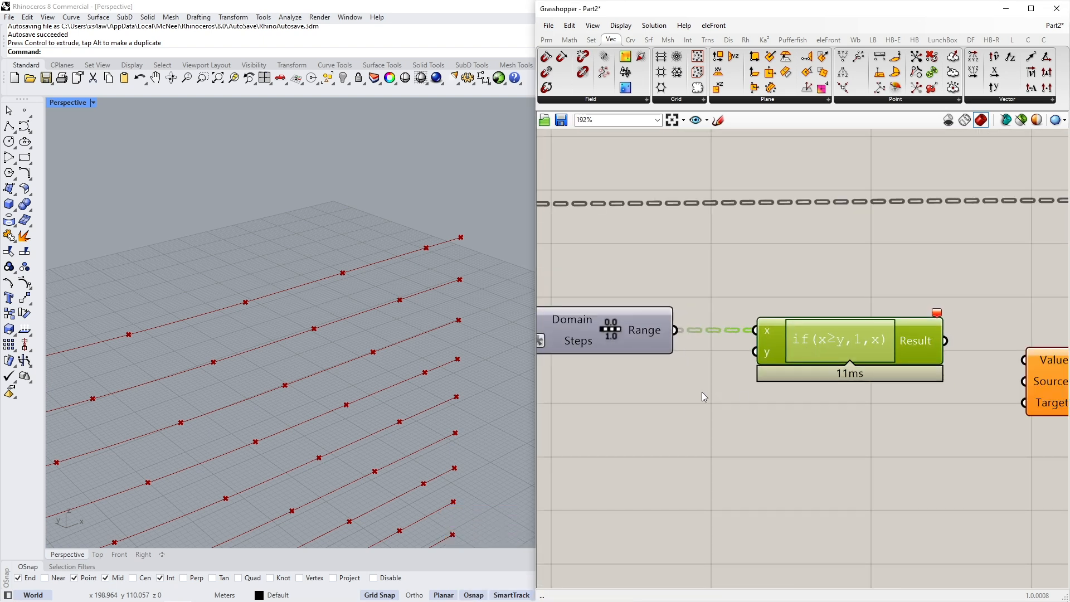
Add a number slider below Range, set it to 0.8, and connect it to the Expression's y input.
right_drag(713, 393, 802, 417)
scroll(733, 393, down, 1)
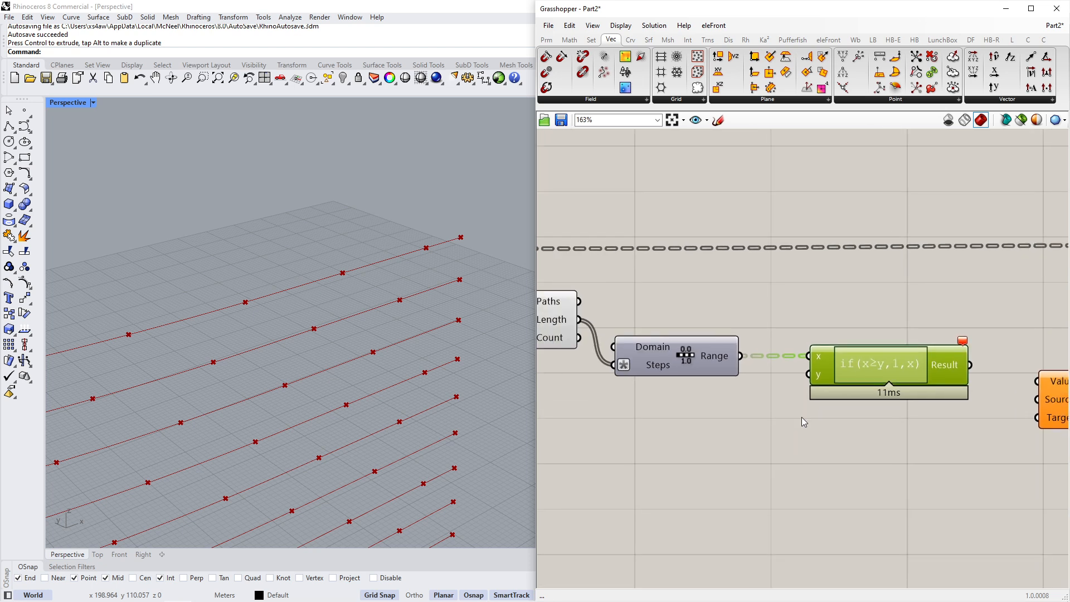
double_click(702, 430)
text(slider)
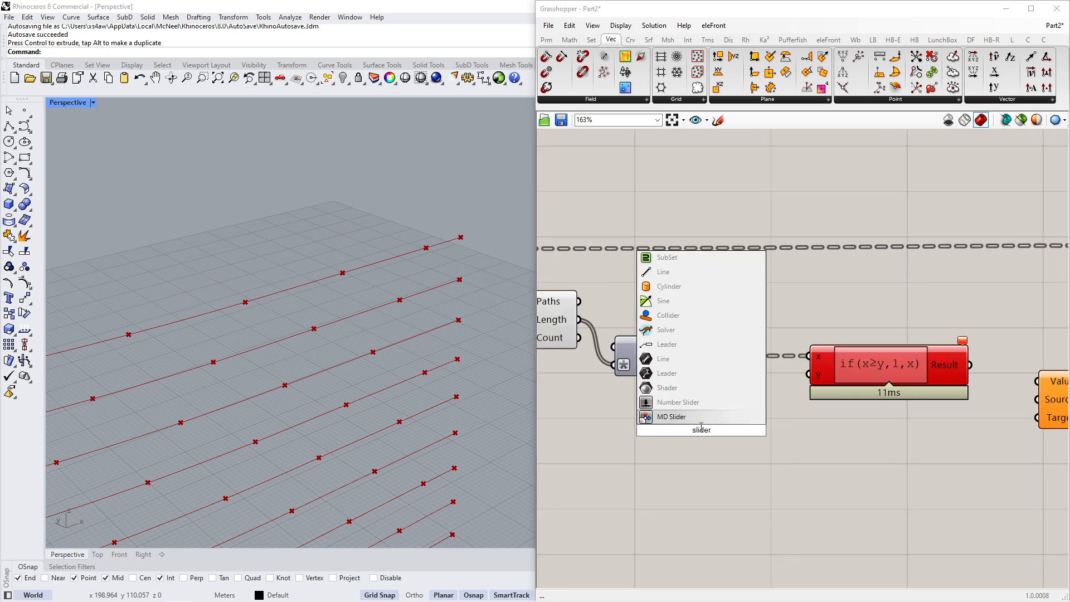
click(717, 416)
double_click(748, 431)
text(0.)
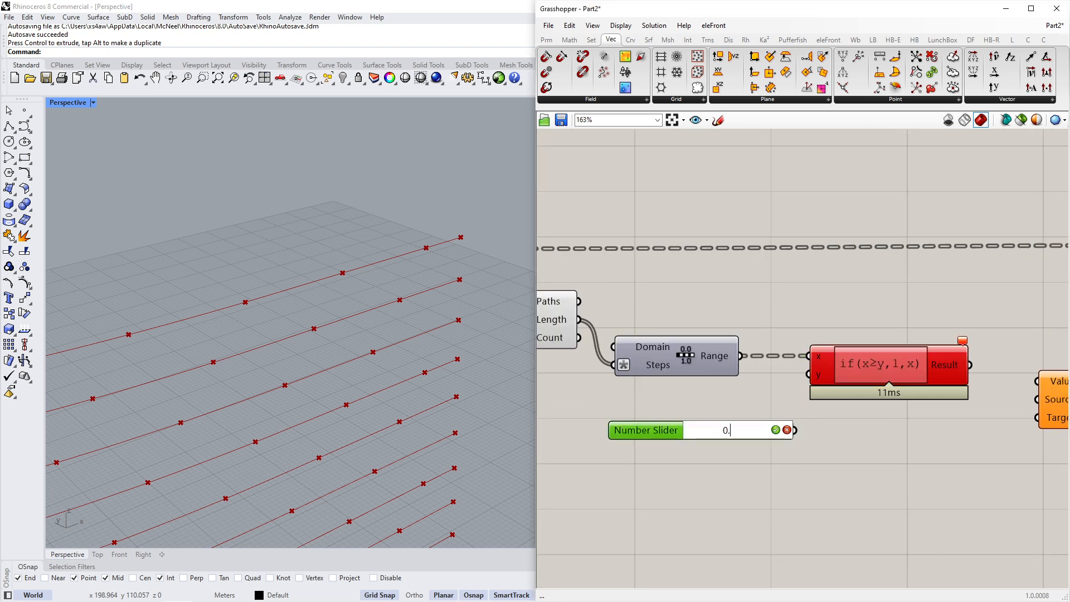
text(8)
key(Return)
drag(794, 429, 809, 374)
Attach a panel to the Expression's Result output and enlarge it to read the first branch's values.
scroll(733, 431, down, 2)
right_drag(734, 430, 681, 421)
click(892, 426)
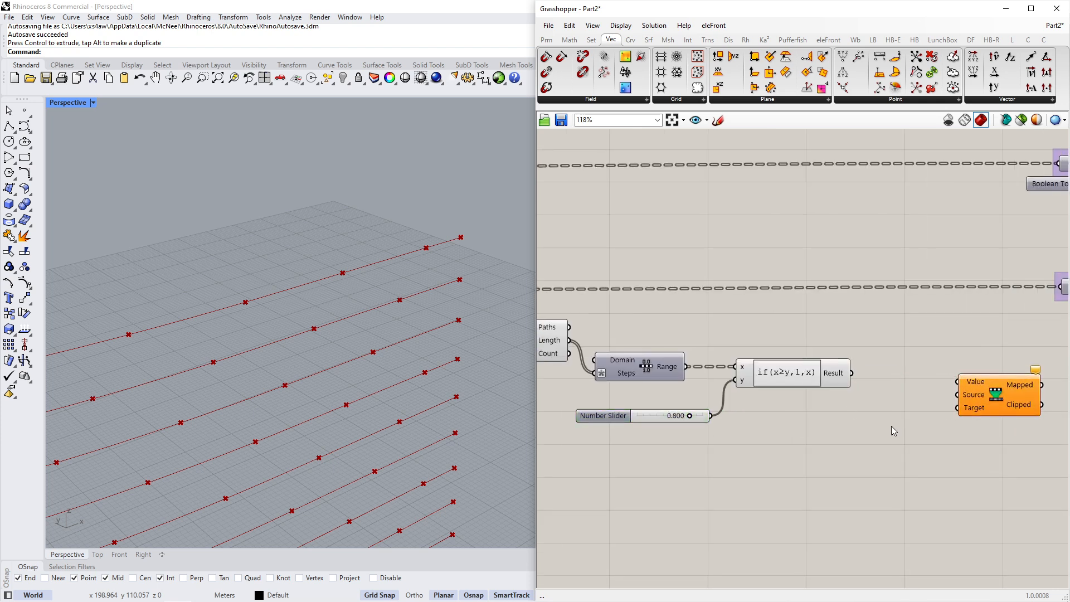
double_click(891, 425)
text(pane)
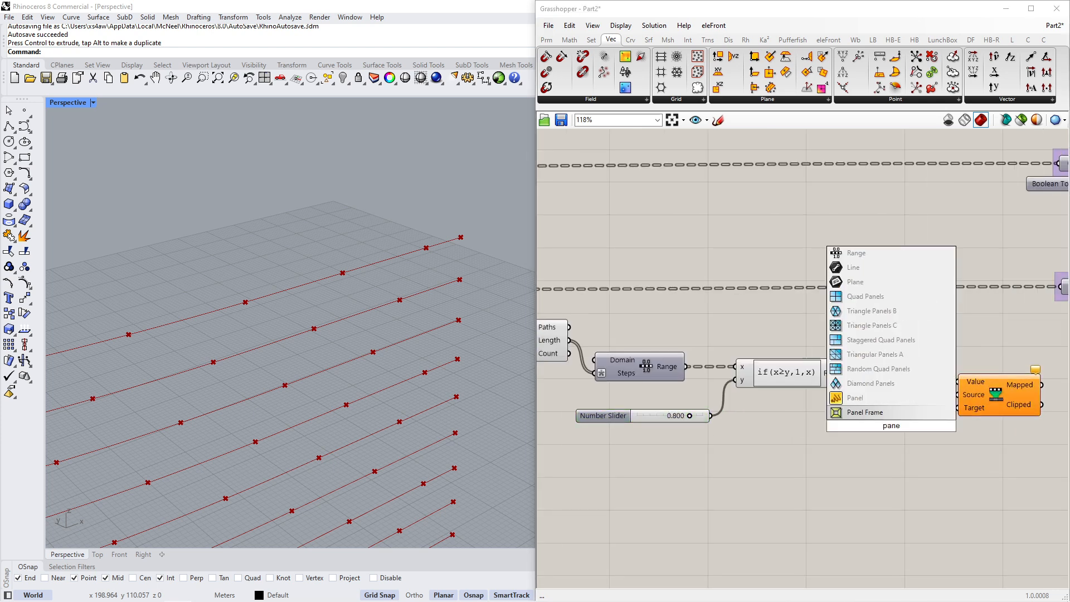
click(855, 397)
right_drag(898, 444, 831, 443)
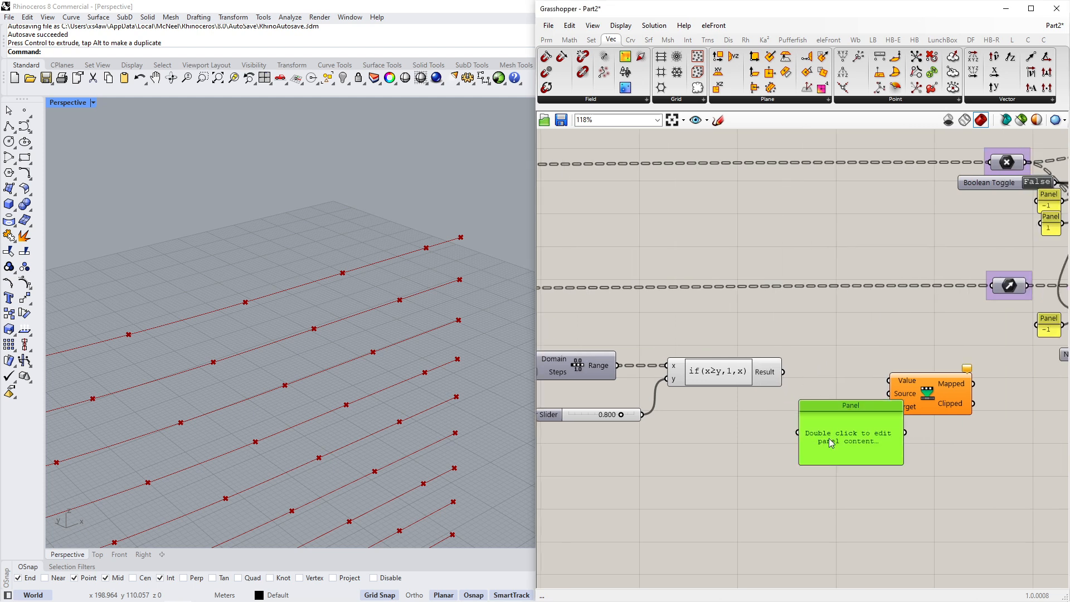
drag(798, 432, 783, 372)
scroll(816, 435, up, 3)
drag(828, 457, 828, 488)
right_drag(828, 489, 832, 401)
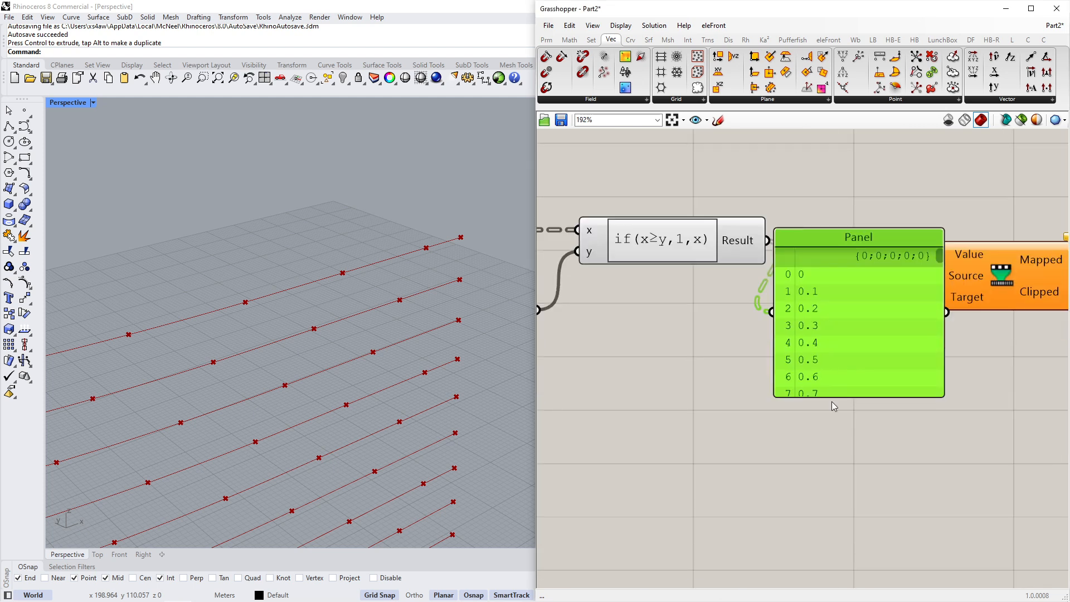
drag(831, 401, 831, 455)
scroll(831, 455, down, 2)
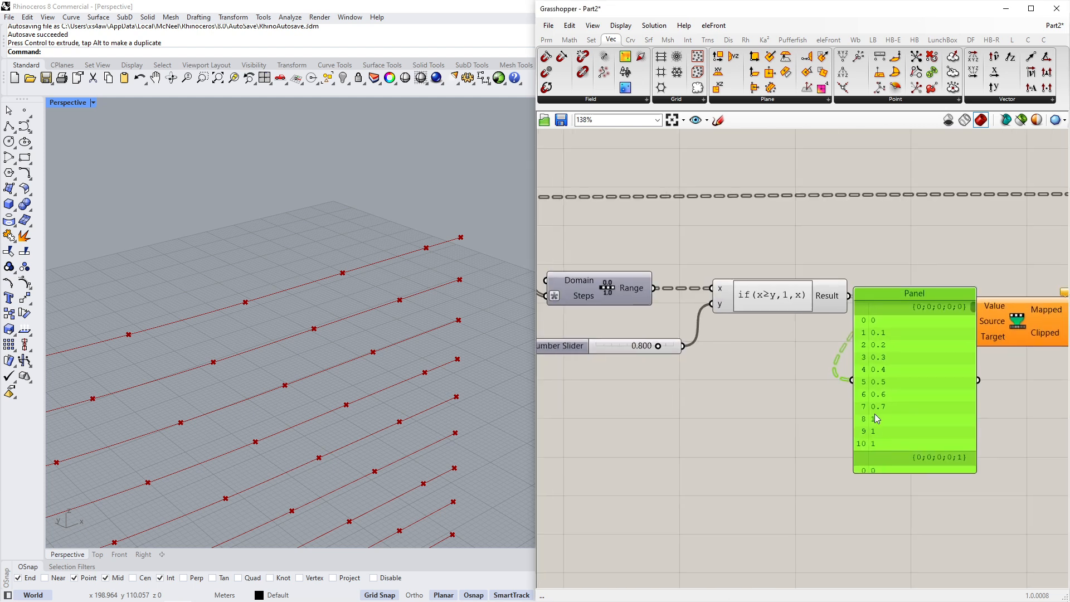
Vary the Expression's y slider, return it to 0.8, and delete the panel on the Result output.
mouse_move(667, 349)
mouse_down()
mouse_move(641, 349)
mouse_move(674, 350)
mouse_up()
double_click(674, 350)
text(0.8)
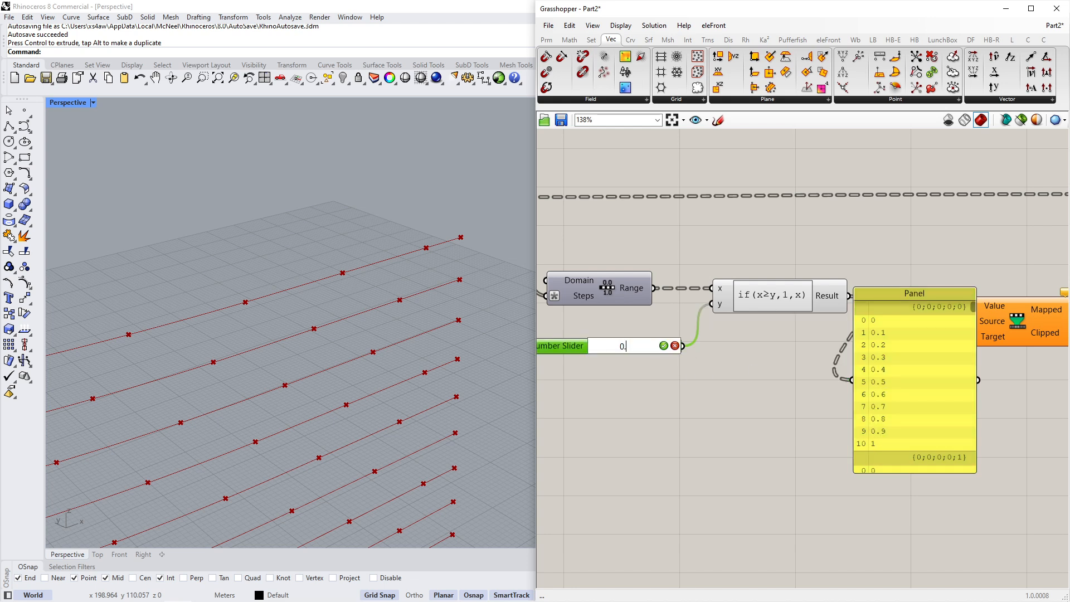
key(Return)
click(928, 441)
key(Delete)
Move Remap Numbers closer to the Expression and connect the Expression's Result to its Value input.
right_drag(909, 369, 860, 399)
drag(961, 350, 917, 350)
scroll(817, 329, up, 2)
drag(796, 326, 904, 342)
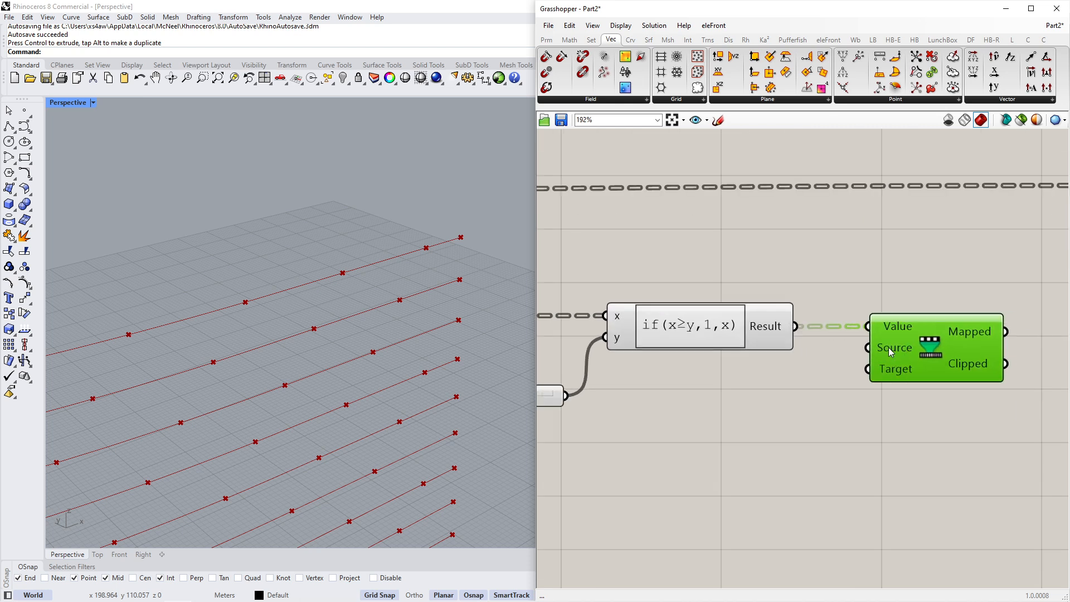
Add a Construct Domain component below the Expression and connect its output to the Target input of Remap Numbers.
scroll(888, 390, down, 2)
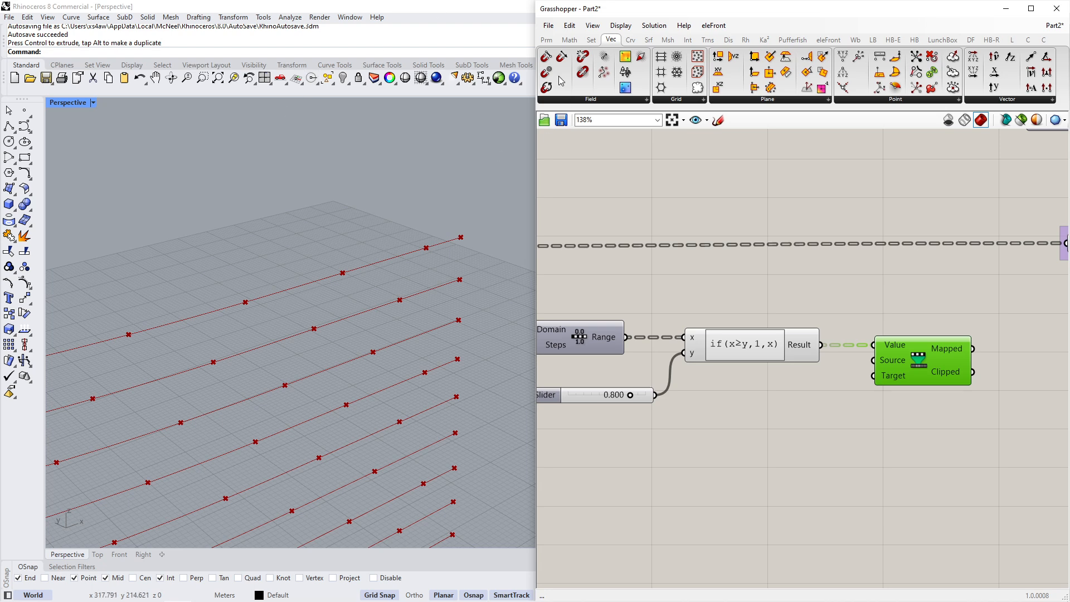
click(569, 40)
click(547, 57)
click(800, 410)
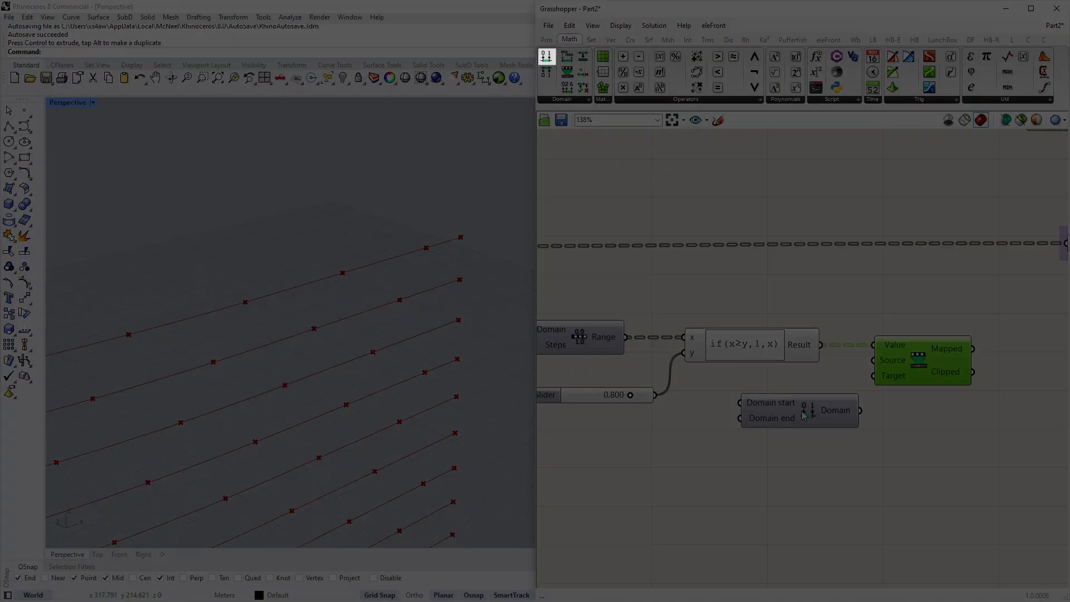
drag(874, 375, 860, 410)
right_drag(836, 446, 861, 428)
drag(825, 399, 813, 425)
Add a three-decimal number slider, set it to 6, and connect it to the Domain end input.
right_drag(676, 448, 743, 449)
double_click(735, 448)
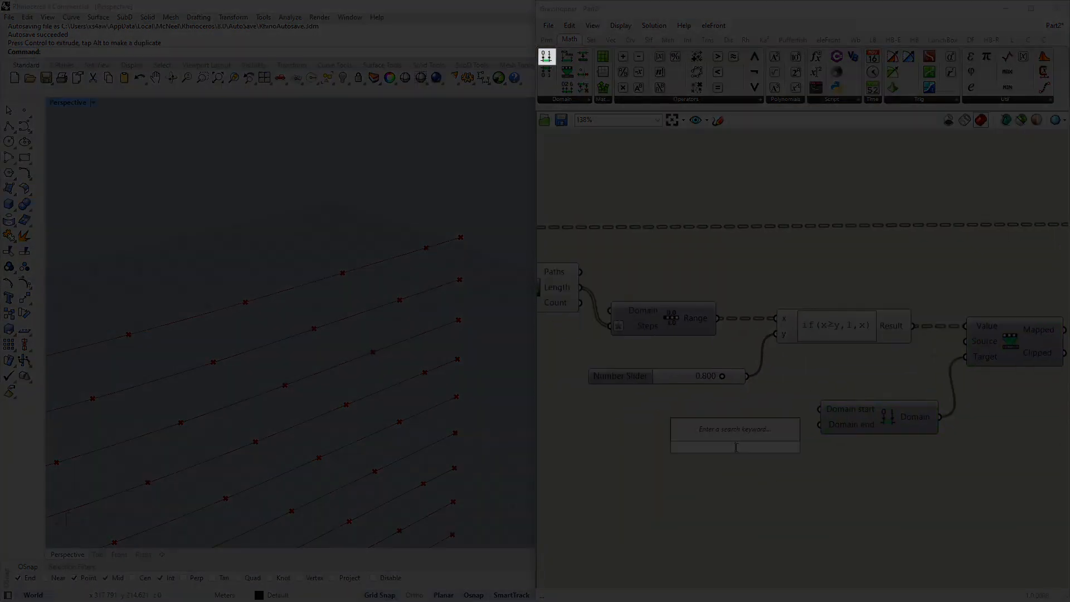
text(10)
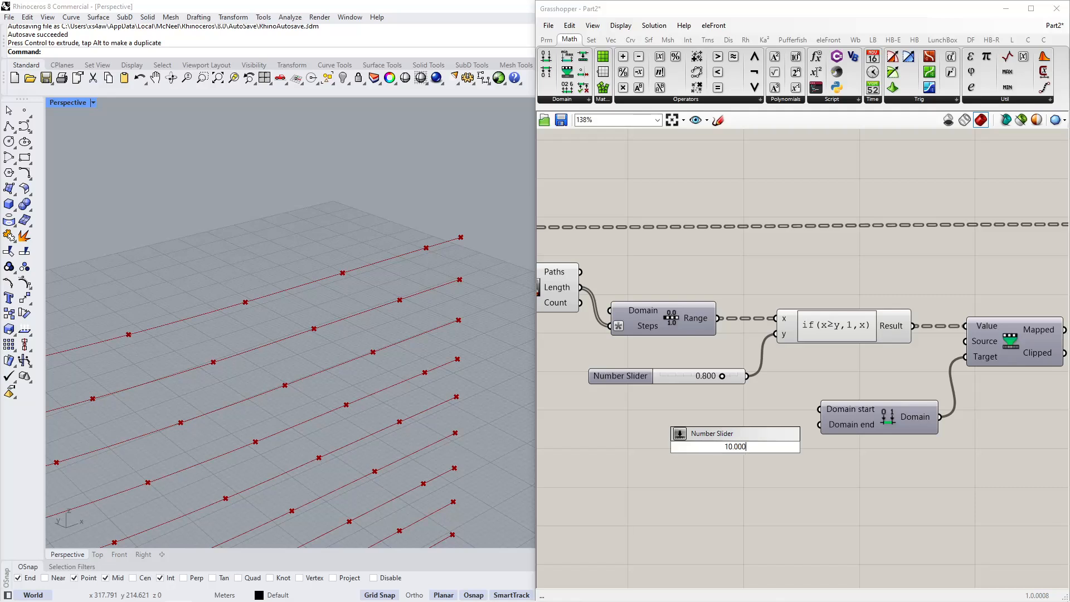
text(.000)
key(Return)
double_click(740, 447)
text(6)
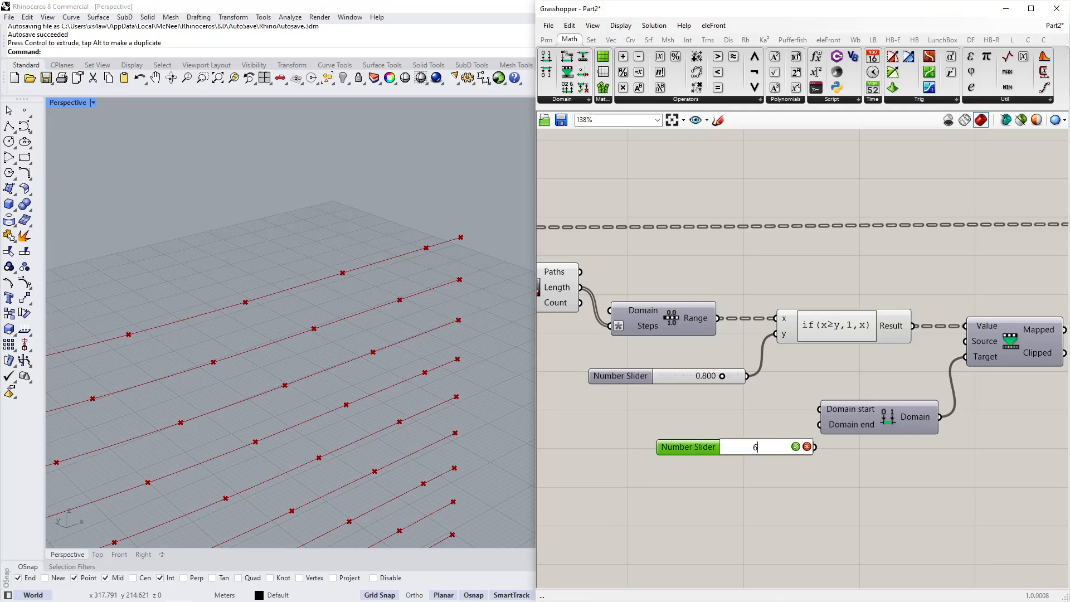
key(Return)
drag(820, 429, 820, 426)
drag(799, 444, 777, 459)
Duplicate the 6.000 number slider and place the copy above the original.
double_click(766, 447)
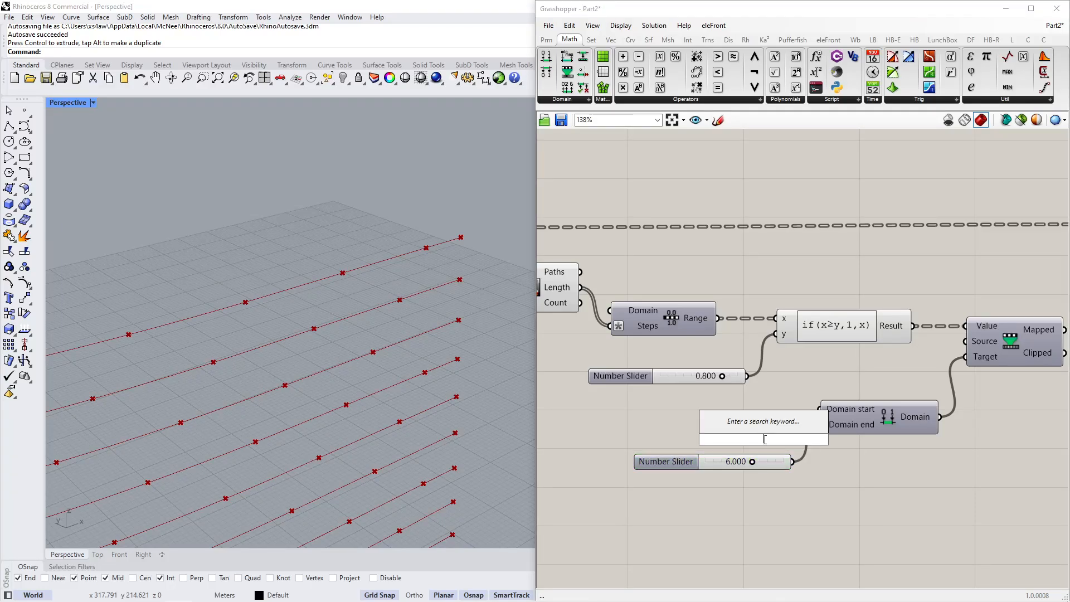
key(Escape)
click(700, 466)
alt+drag(701, 466, 692, 407)
double_click(691, 407)
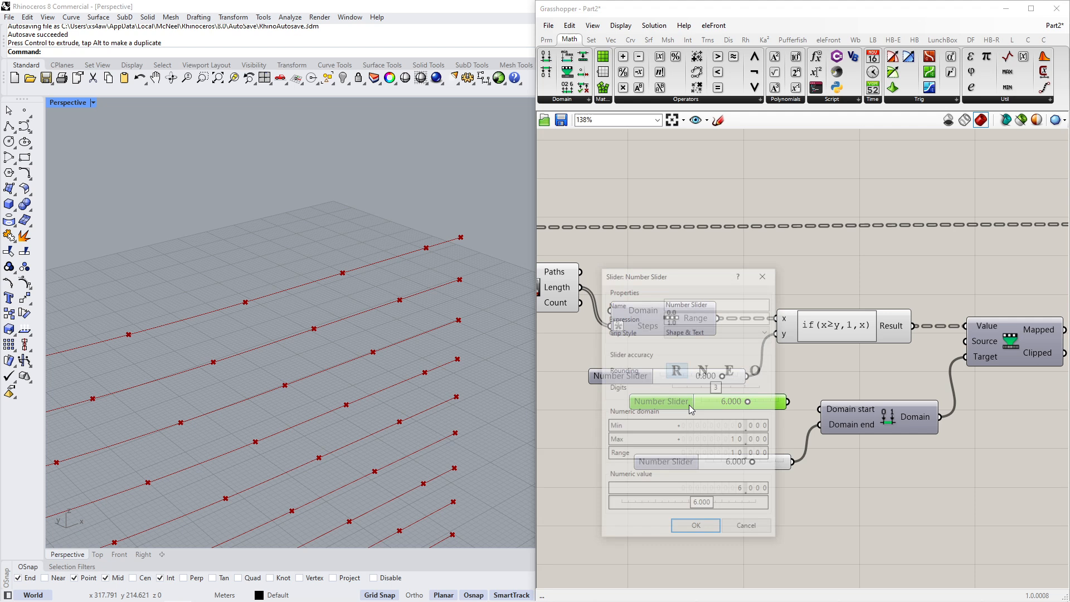
click(750, 530)
Set the copied slider to 0, connect it to Domain start, and stack both sliders beside Construct Domain.
scroll(760, 440, up, 2)
double_click(756, 389)
text(0)
key(Return)
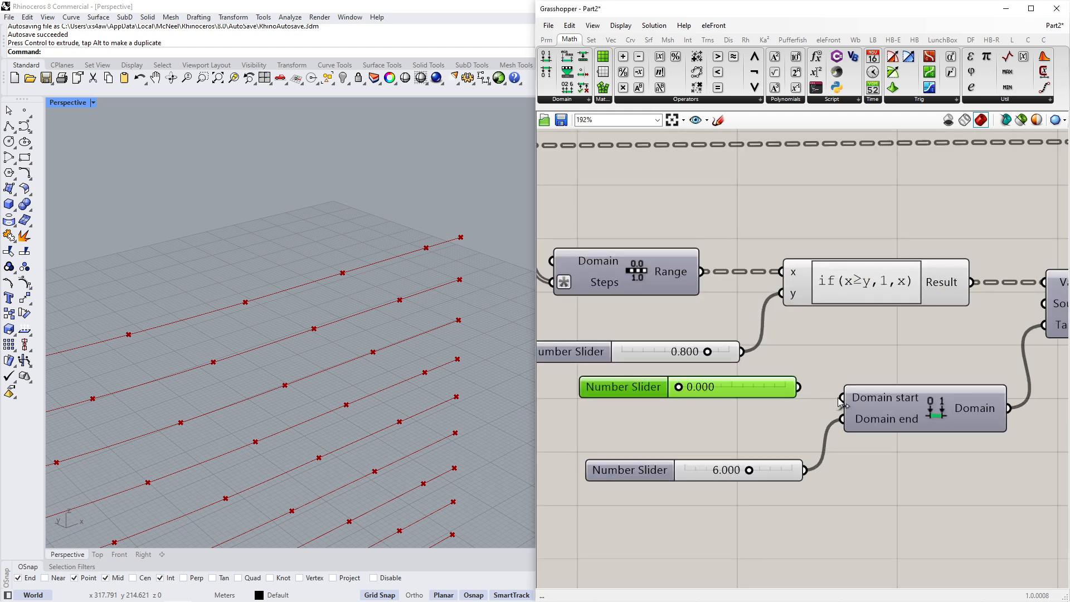
drag(841, 398, 799, 387)
drag(774, 393, 783, 409)
drag(778, 477, 778, 426)
Duplicate the vector branch's Shift List together with its -1 panel and place the copies below the originals.
scroll(778, 426, down, 3)
right_drag(778, 426, 705, 434)
scroll(940, 379, down, 3)
right_drag(941, 379, 811, 394)
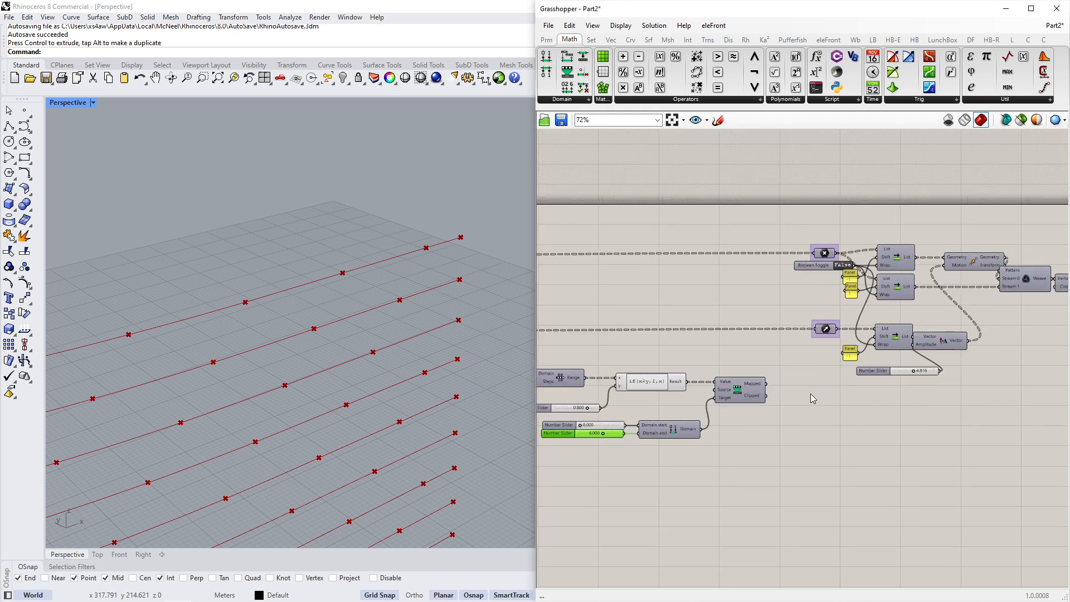
right_drag(891, 392, 828, 391)
scroll(828, 391, down, 1)
scroll(817, 384, up, 3)
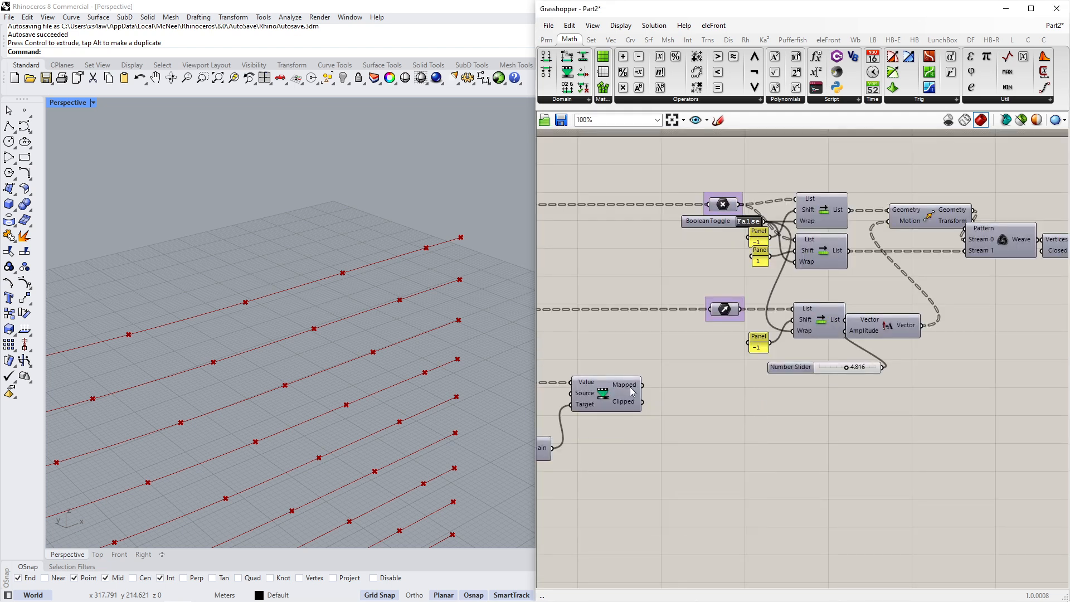
scroll(813, 329, up, 2)
click(817, 326)
shift+click(729, 351)
key(ctrl+c)
key(ctrl+v)
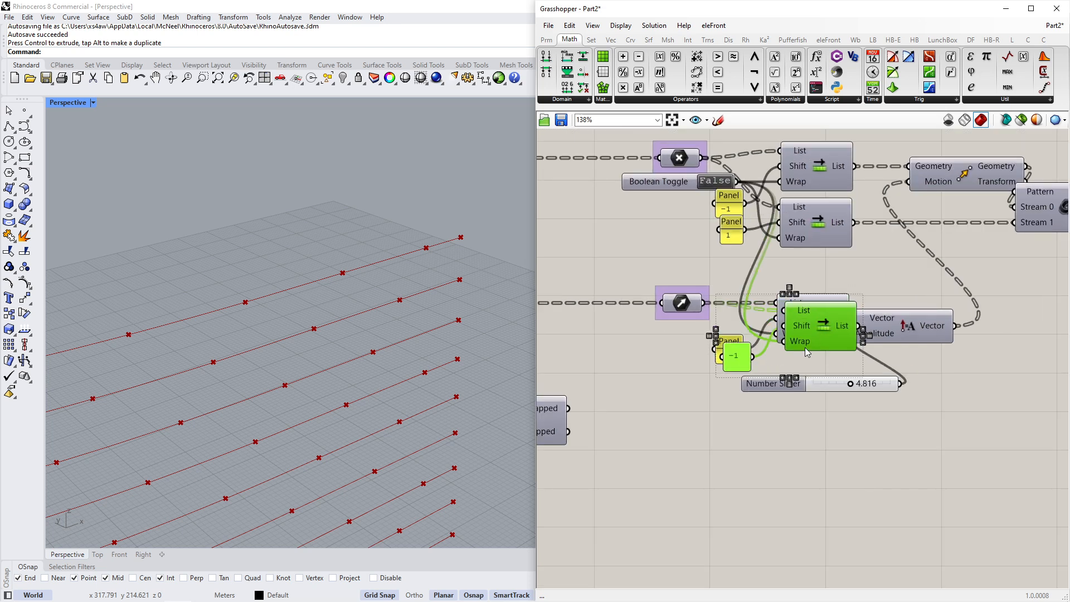
drag(804, 344, 767, 495)
Connect the Mapped output to the copied Shift List's List input and tidy the copy and the Boolean Toggle.
right_drag(574, 417, 674, 387)
drag(668, 379, 848, 428)
drag(748, 383, 933, 498)
drag(891, 433, 913, 410)
drag(773, 152, 742, 208)
scroll(742, 208, down, 5)
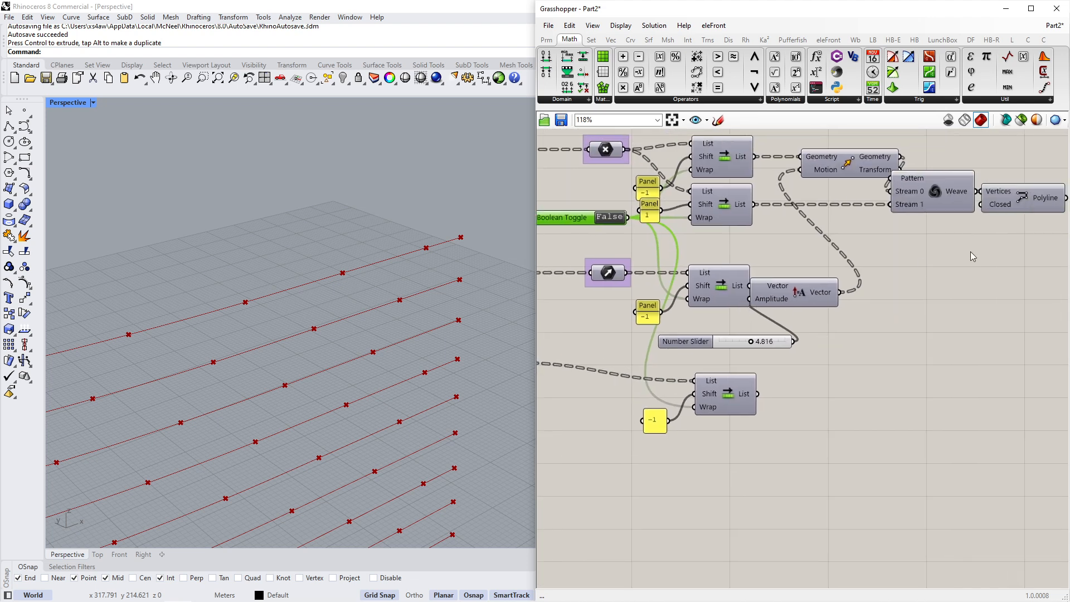
Shift the Amplitude, Move, Weave and Polyline components and the amplitude slider farther from the Shift Lists.
drag(964, 375, 649, 194)
drag(729, 222, 817, 225)
click(741, 282)
right_drag(706, 301, 795, 296)
scroll(725, 359, up, 4)
drag(757, 335, 857, 356)
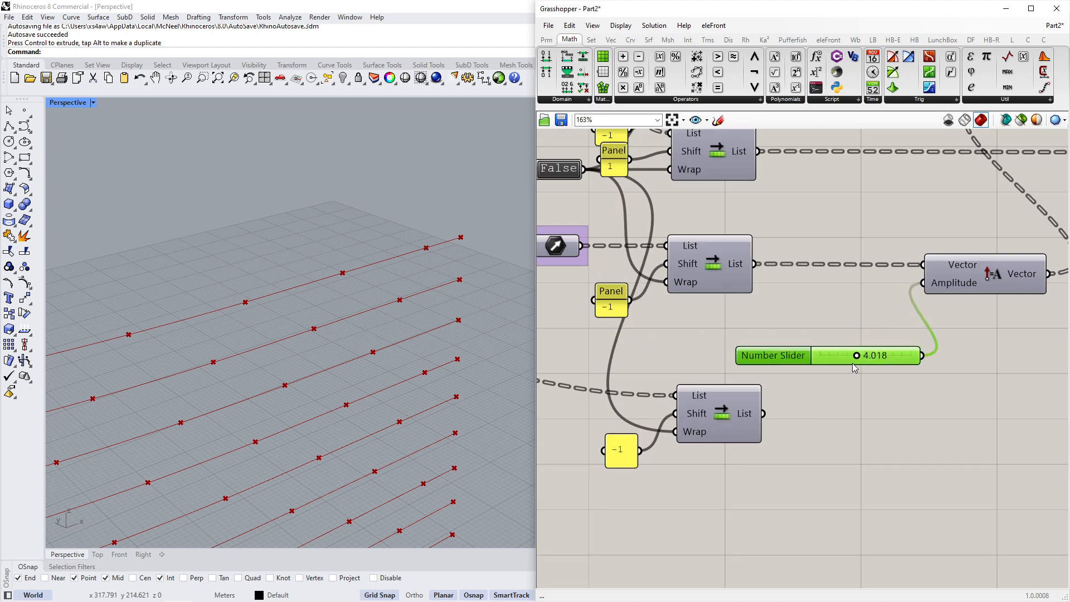
Connect the copied Shift List's output to the Amplitude input in place of the number slider, and delete that slider.
scroll(837, 362, down, 3)
click(825, 399)
scroll(812, 390, up, 2)
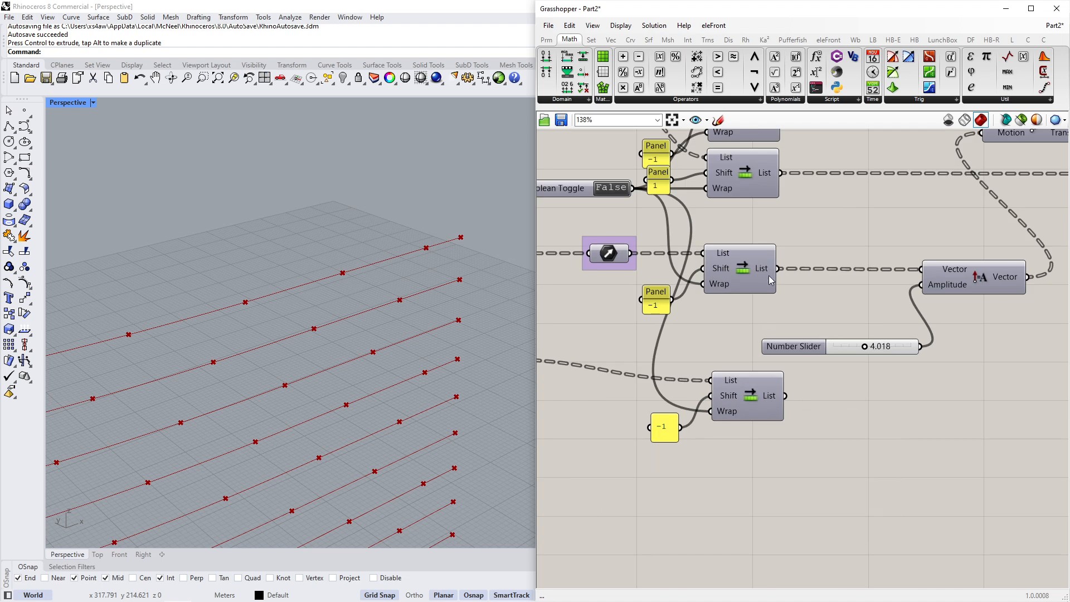
drag(791, 391, 920, 285)
click(831, 352)
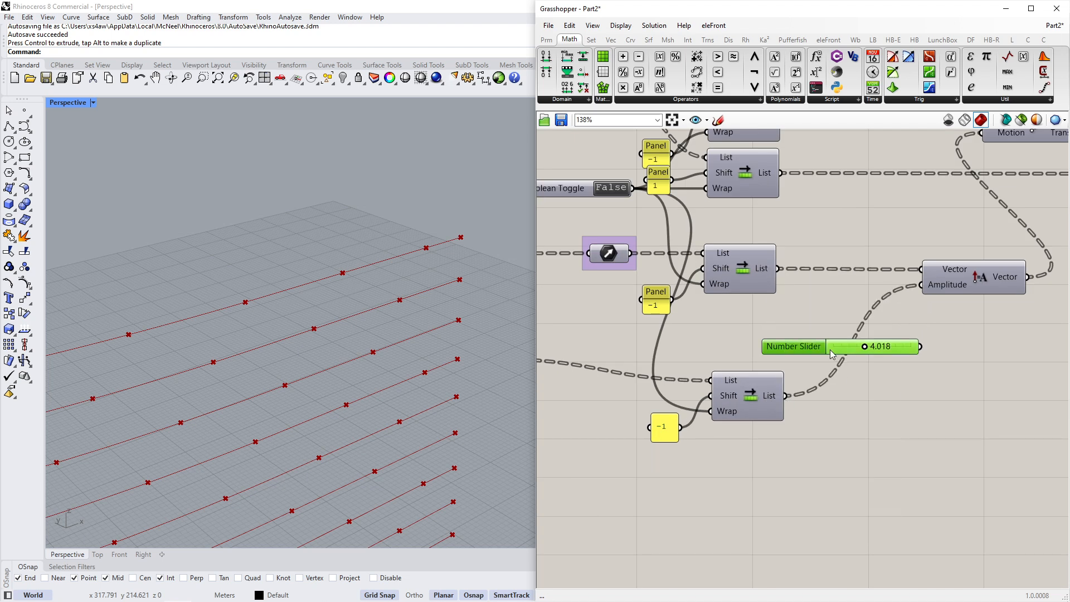
key(Delete)
Turn on the preview of the Polyline component that follows Weave.
right_drag(994, 310, 823, 353)
scroll(823, 353, down, 2)
right_drag(952, 262, 849, 267)
drag(931, 299, 861, 251)
click(886, 279)
middle_click(937, 356)
click(957, 330)
click(915, 377)
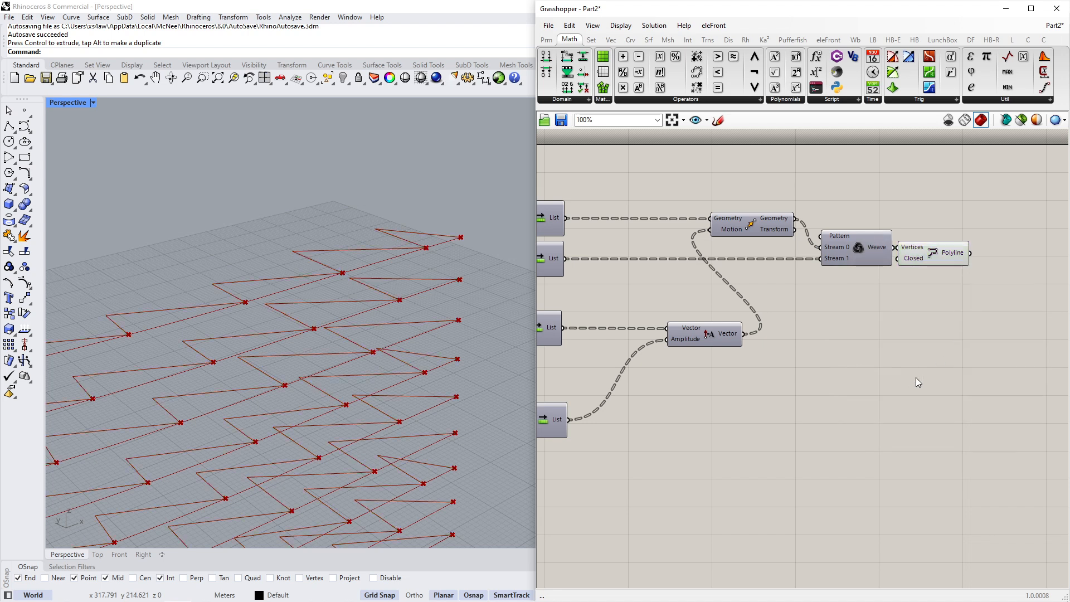
Reverse the remap's target domain by setting the Domain start slider to 6 and the Domain end slider to 0.
scroll(457, 319, down, 5)
right_drag(457, 322, 467, 277)
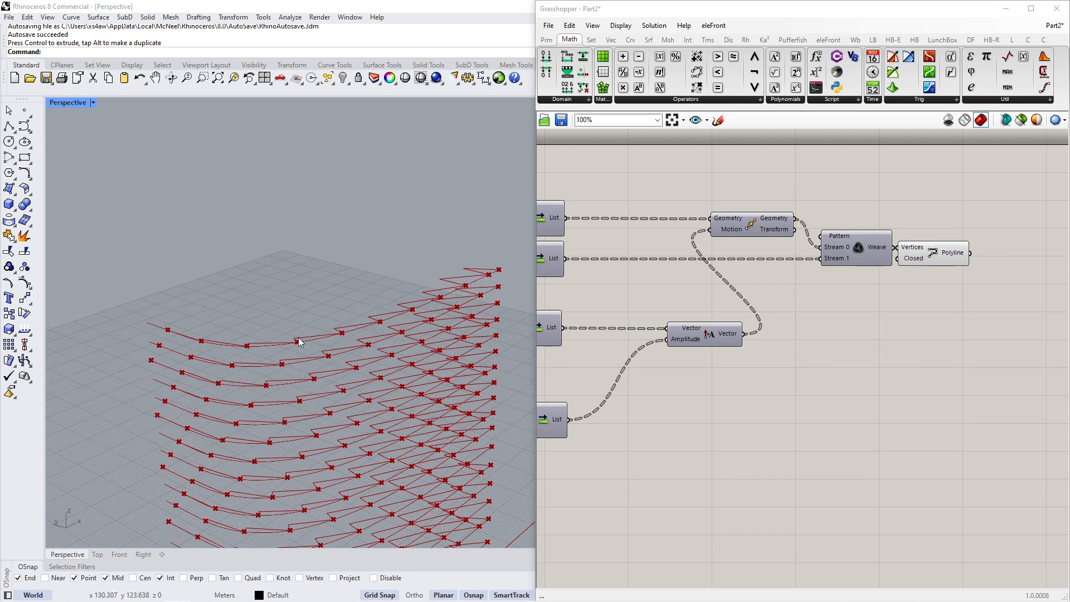
right_drag(542, 349, 704, 340)
right_drag(422, 384, 418, 330)
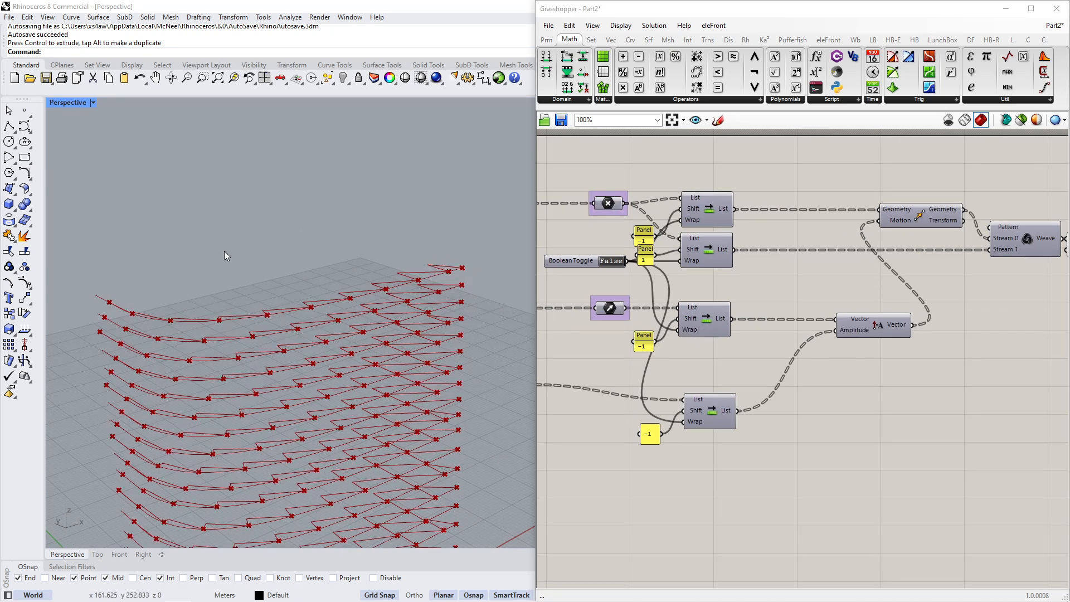
right_drag(536, 402, 933, 359)
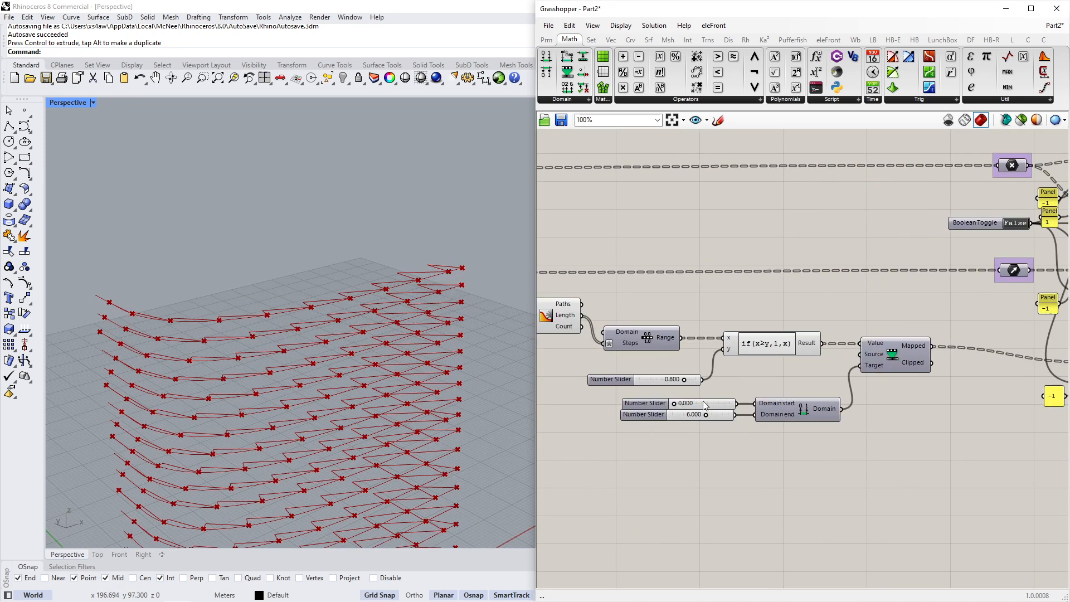
scroll(701, 406, up, 4)
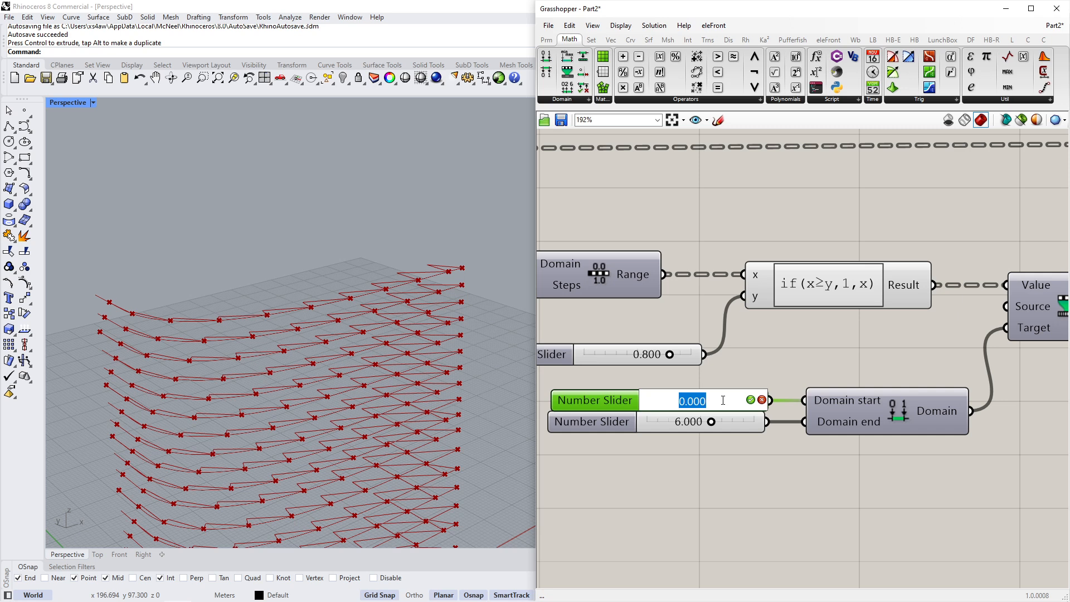
text(6)
key(Return)
double_click(725, 429)
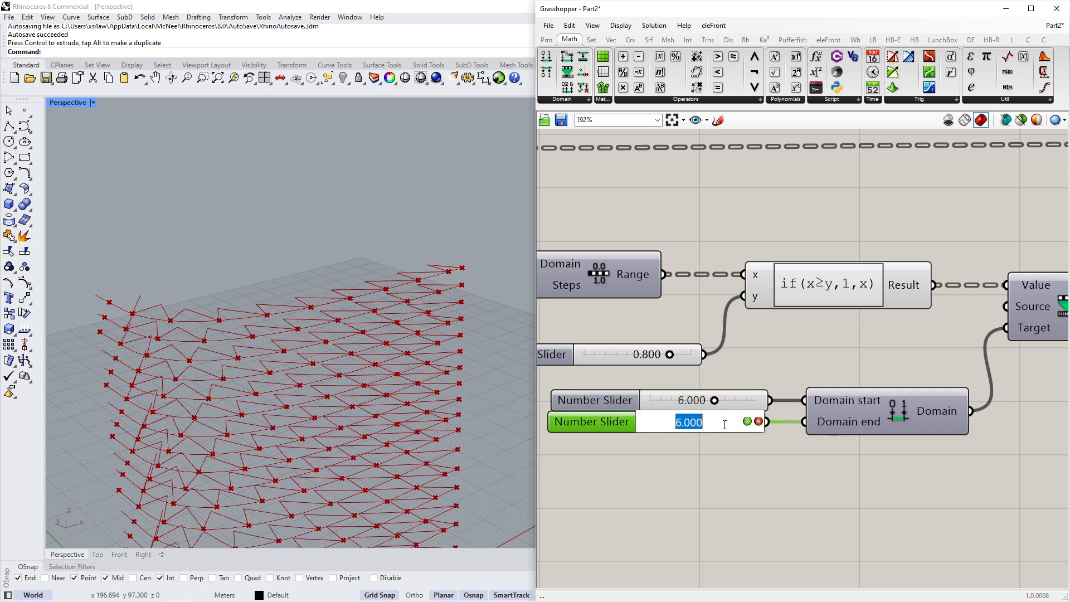
text(0)
key(Return)
Try thresholds of 1.000, 0.876 and 0.823 on the slider feeding the expression's y input while checking the zigzag ends.
scroll(460, 345, up, 8)
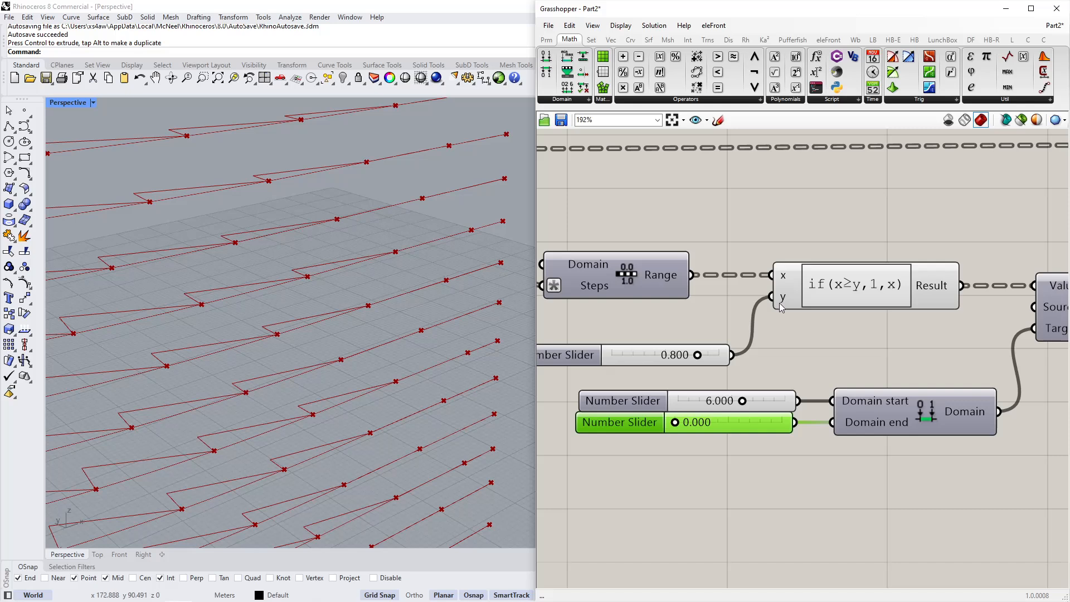
scroll(699, 365, up, 1)
drag(698, 355, 736, 359)
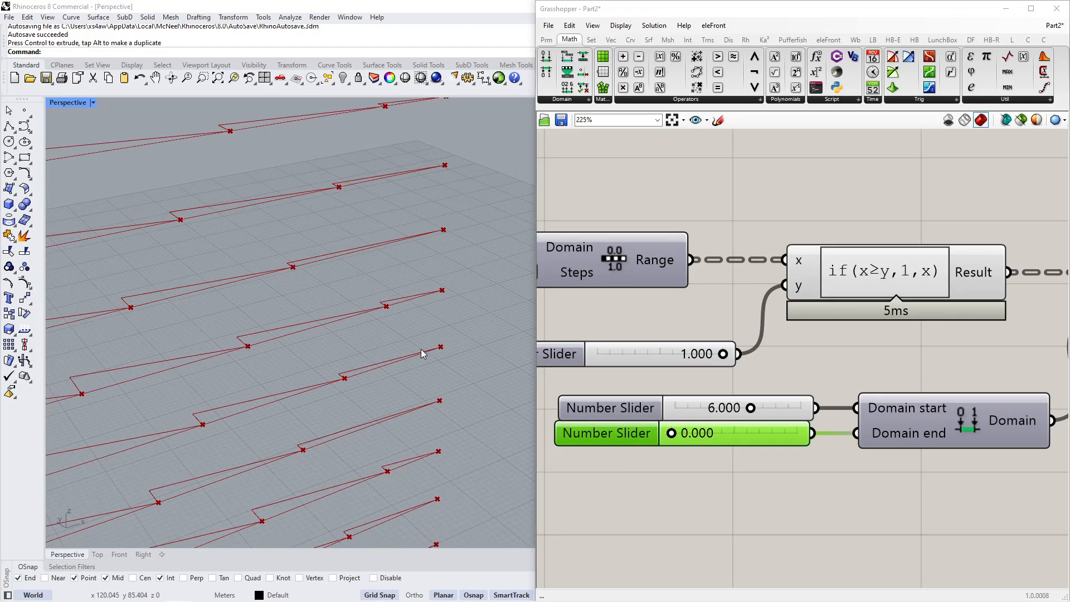
drag(723, 355, 707, 357)
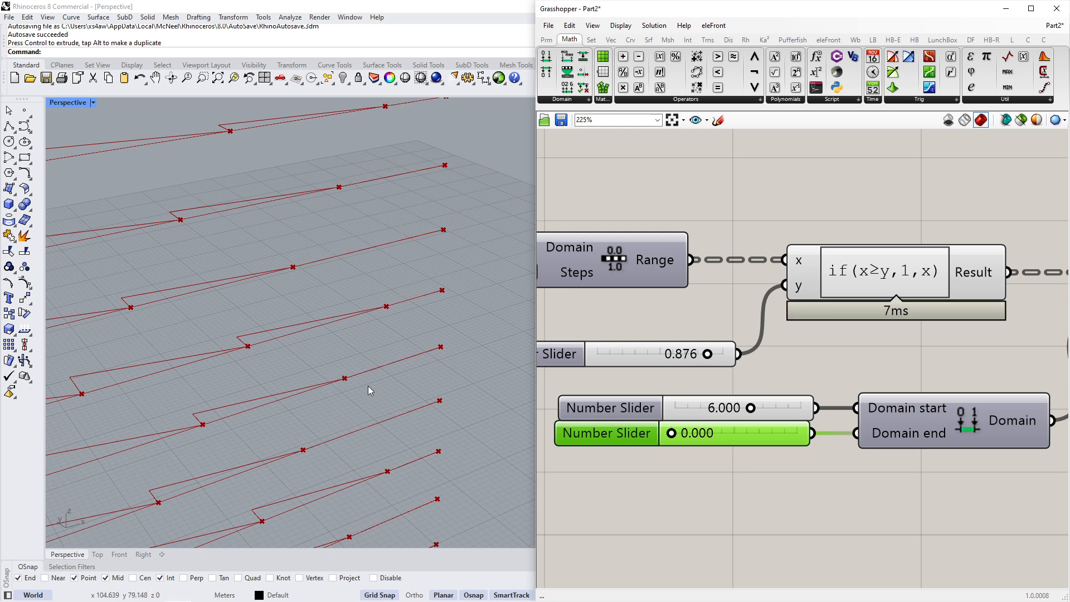
scroll(394, 313, down, 6)
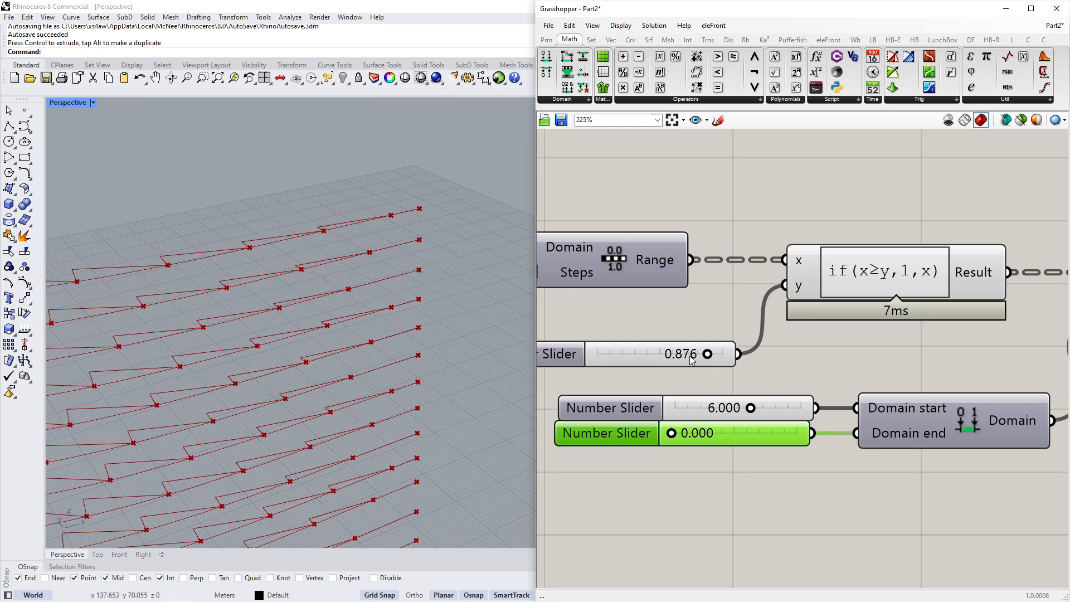
mouse_move(707, 356)
mouse_down()
mouse_move(676, 356)
mouse_move(700, 357)
mouse_up()
Set the threshold slider for the conditional expression's y input to 0.9.
right_drag(909, 307, 780, 301)
scroll(780, 301, down, 5)
click(785, 289)
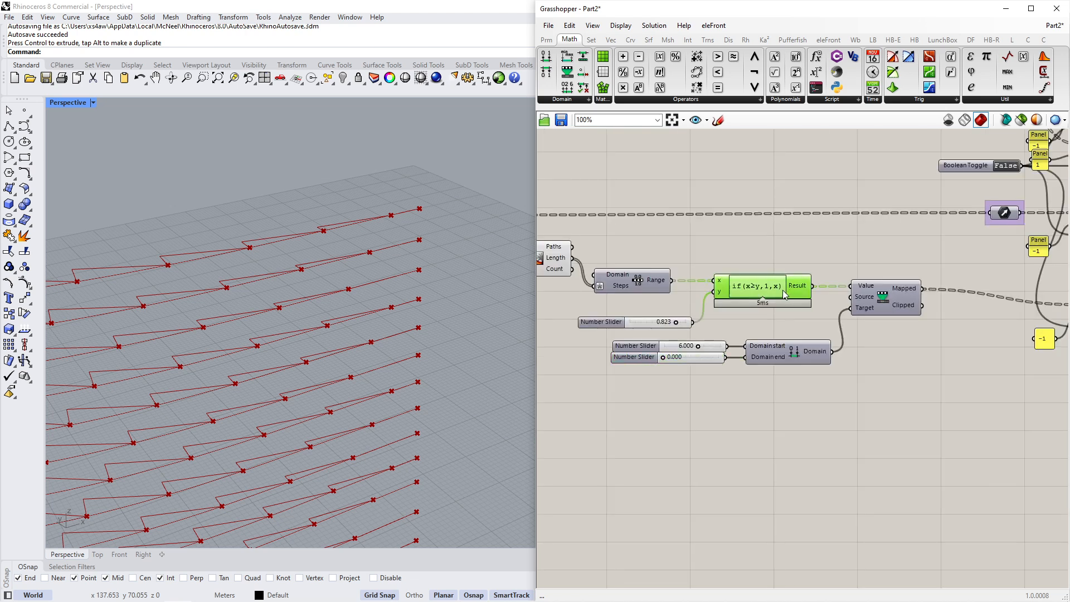
scroll(628, 332, up, 4)
double_click(673, 332)
text(0.9)
key(Return)
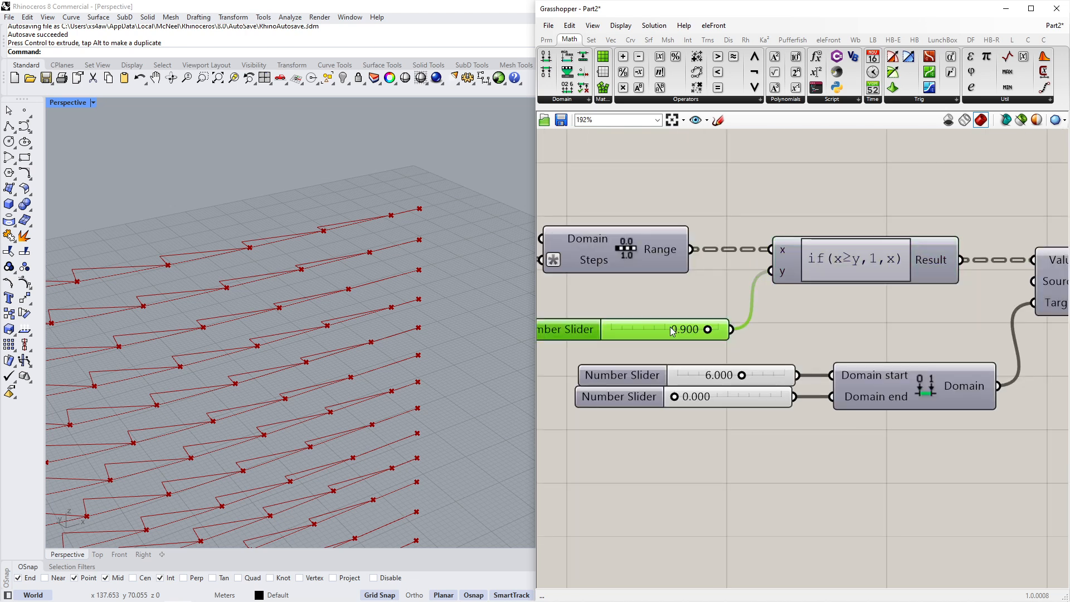
scroll(794, 315, down, 5)
click(635, 275)
middle_click(644, 398)
click(685, 368)
scroll(681, 373, down, 2)
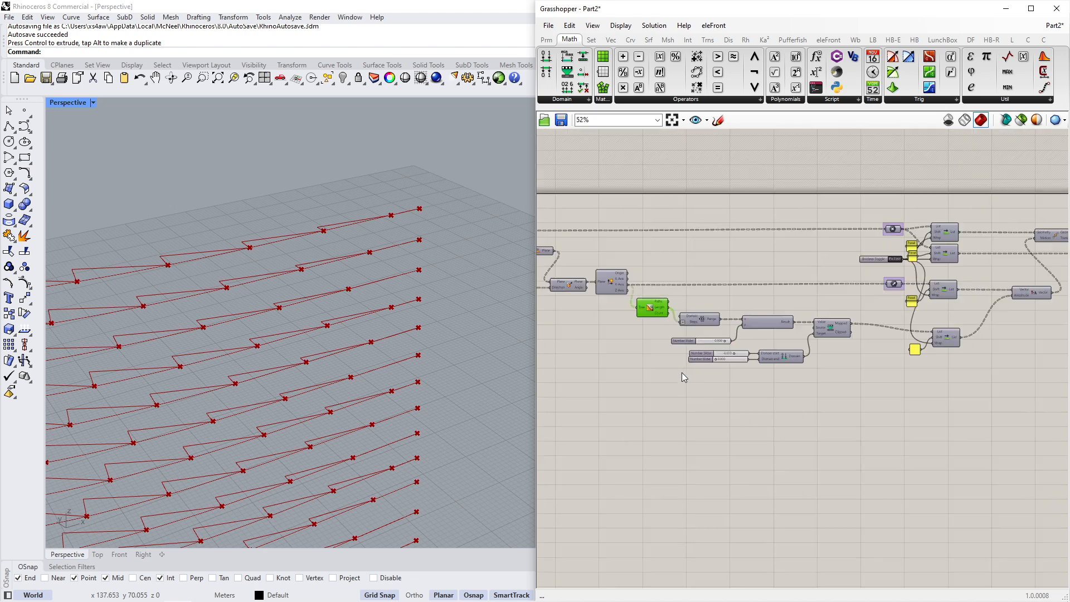
Shift the Polyline and Weave components slightly farther from the Move component.
right_drag(1048, 354, 832, 359)
scroll(903, 256, up, 2)
drag(960, 255, 992, 256)
drag(900, 252, 921, 251)
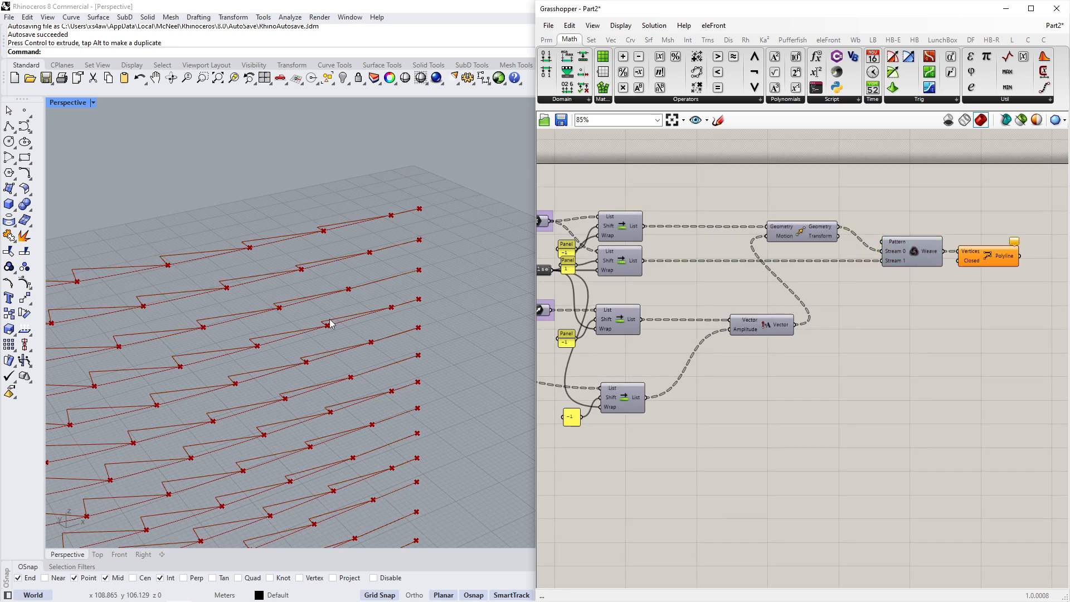
Examine how the zigzag teeth meet the division points along the contour curves, both overall and close up.
right_drag(330, 323, 290, 438)
scroll(289, 439, down, 5)
scroll(289, 439, up, 2)
scroll(306, 430, down, 2)
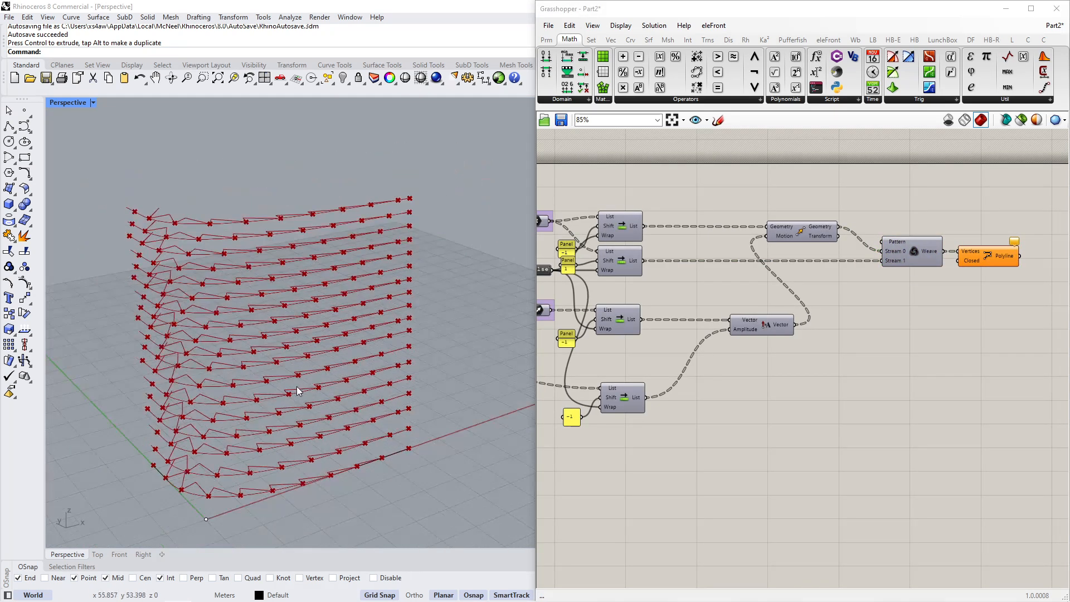
scroll(318, 401, up, 6)
scroll(319, 407, up, 3)
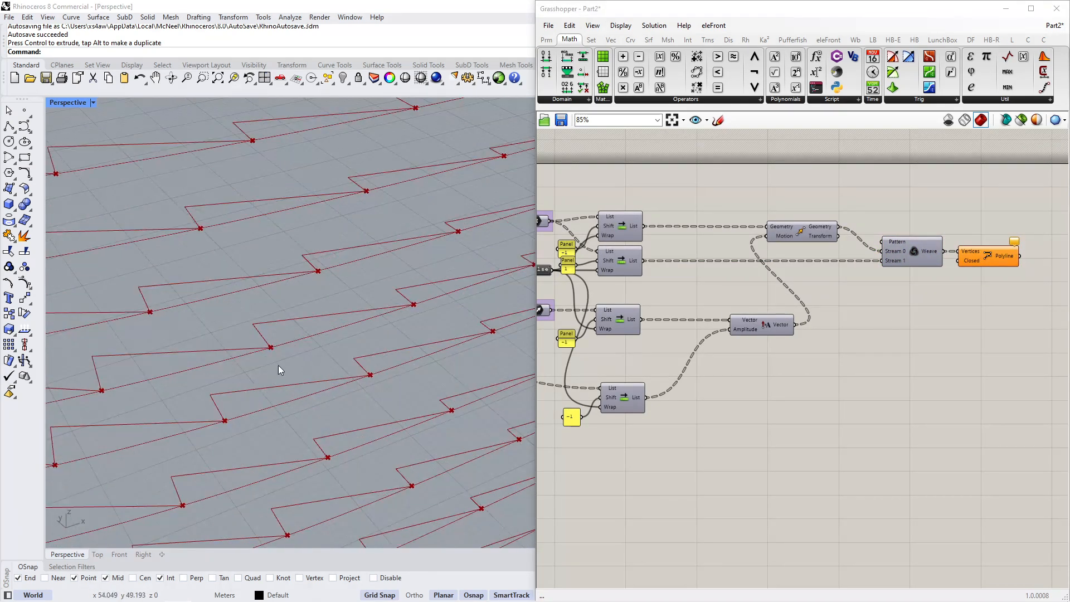
scroll(260, 364, down, 4)
scroll(305, 364, up, 4)
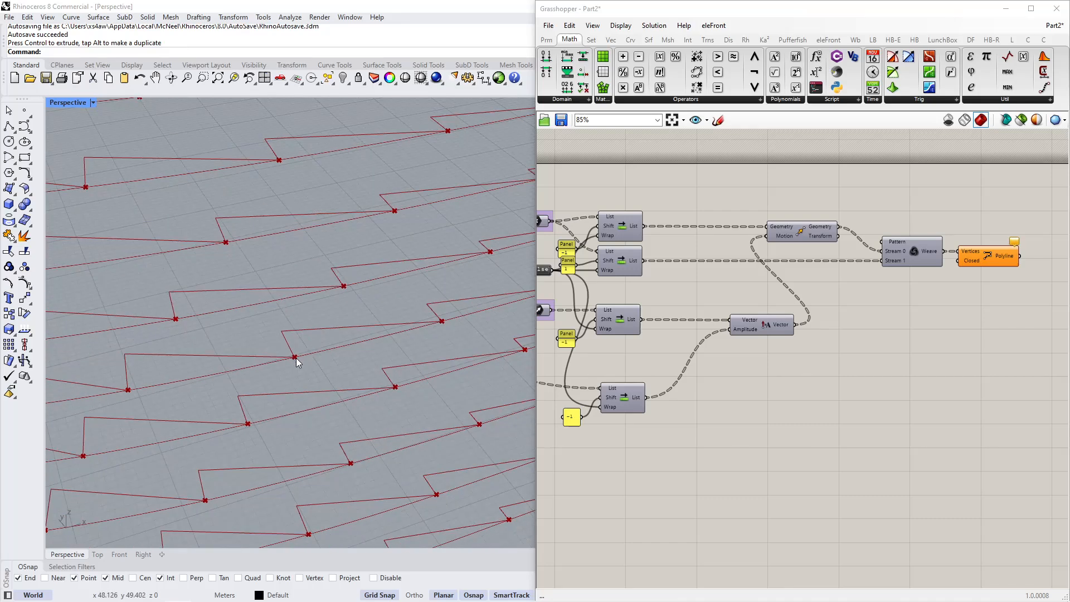
scroll(288, 350, up, 5)
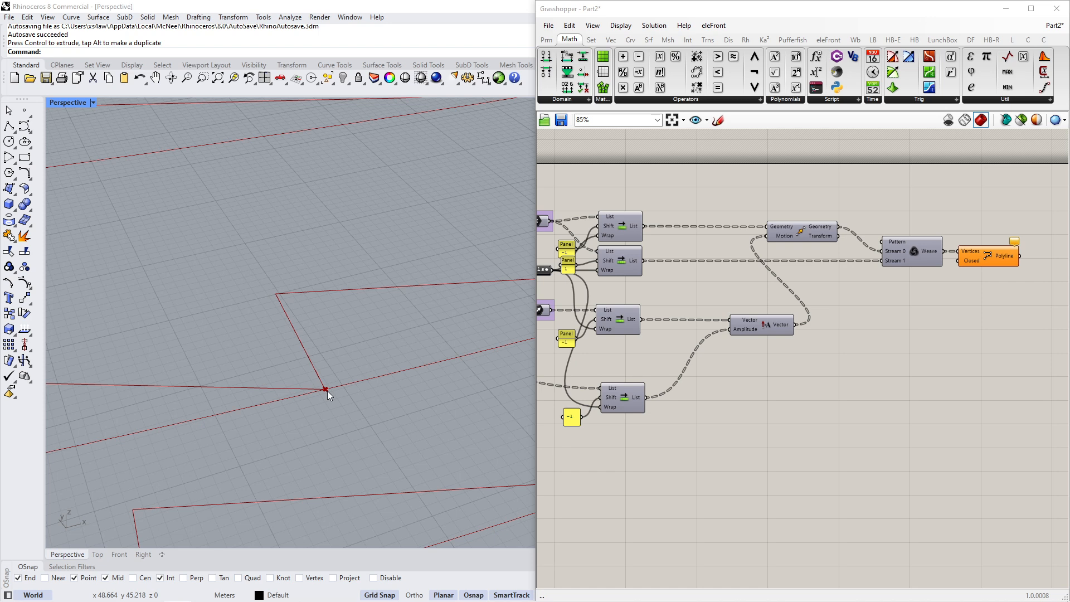
scroll(327, 391, down, 5)
scroll(319, 376, up, 5)
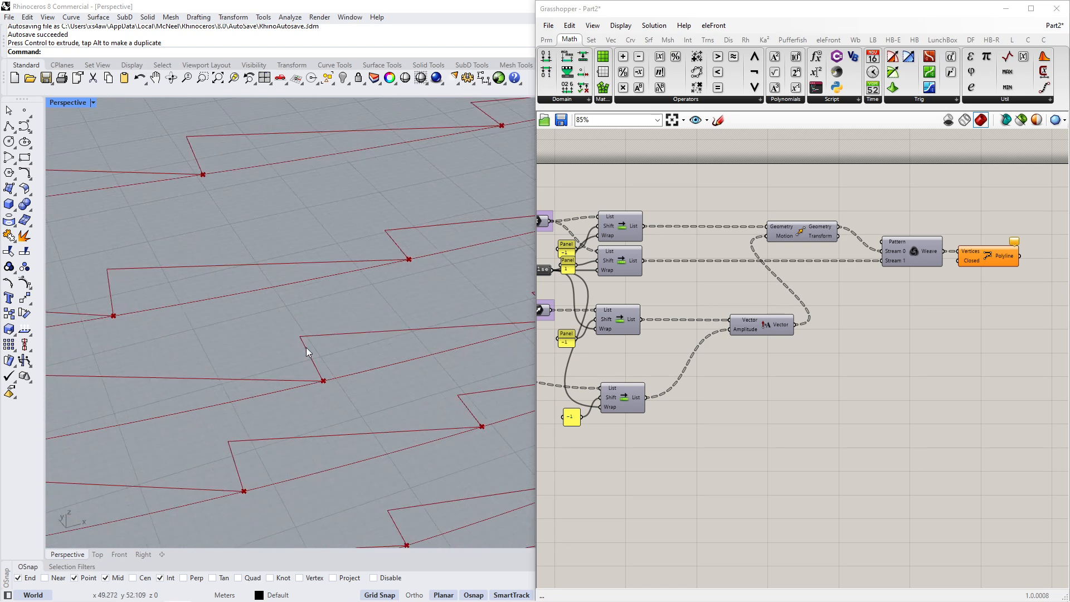
Shift the Deconstruct Plane component and everything downstream away from Align Plane to make room between them.
right_drag(678, 380, 909, 390)
scroll(873, 378, down, 3)
scroll(909, 390, up, 1)
right_drag(571, 352, 695, 335)
scroll(734, 359, up, 1)
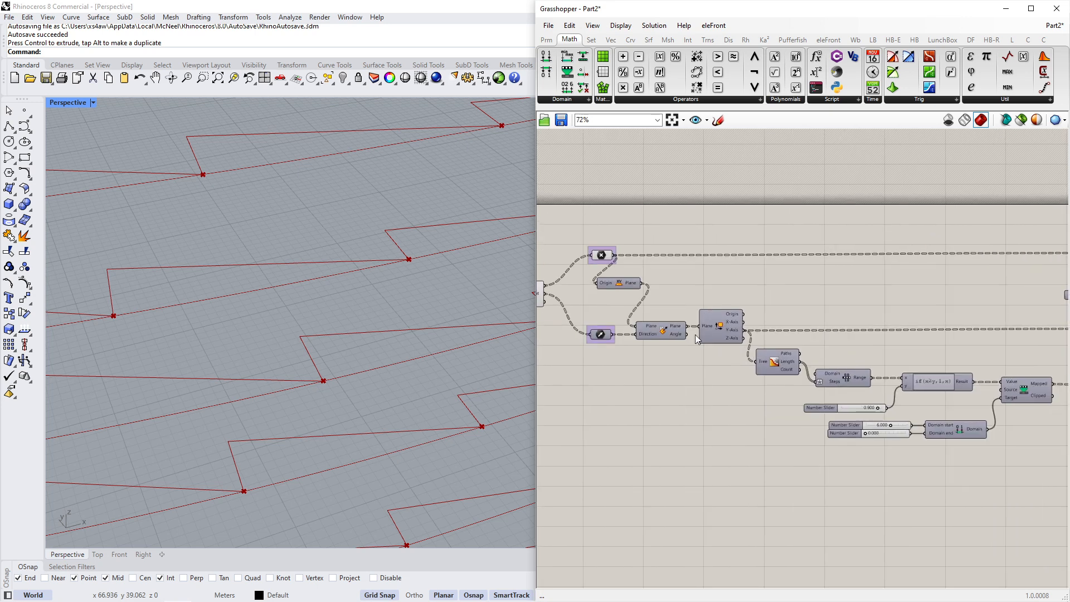
drag(692, 298, 751, 351)
scroll(683, 296, down, 5)
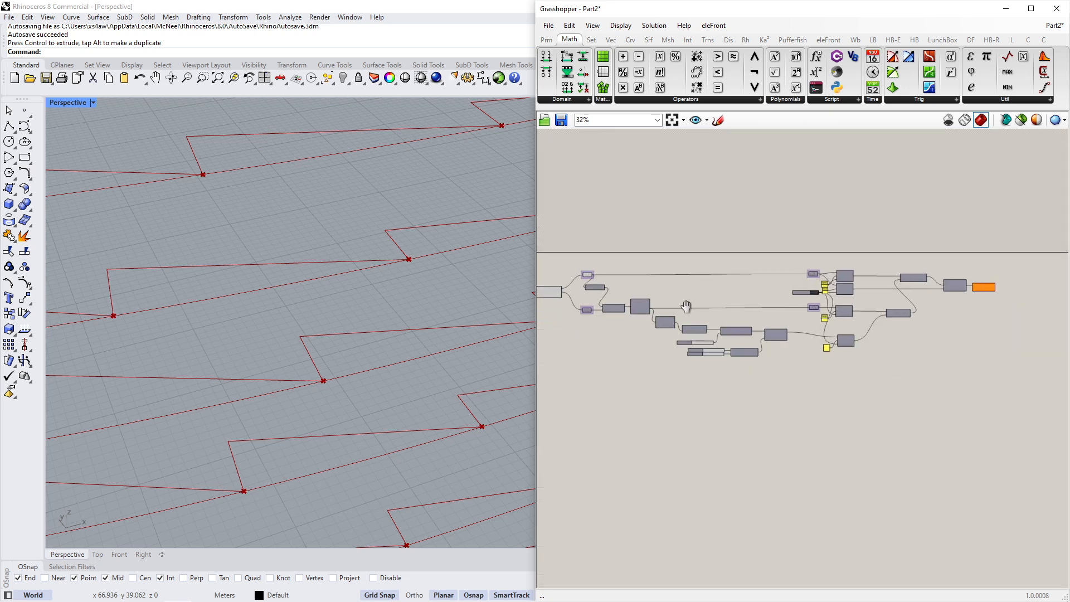
drag(642, 254, 928, 372)
scroll(598, 317, up, 4)
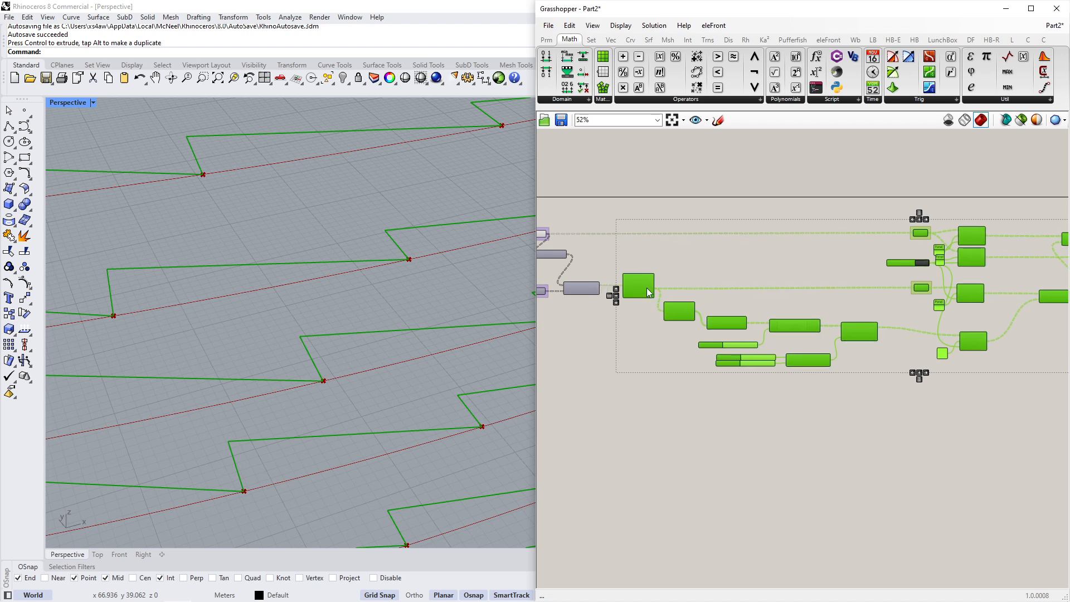
click(597, 318)
Add a Rotate Plane component in the gap between Align Plane and Deconstruct Plane.
scroll(596, 317, up, 4)
double_click(714, 366)
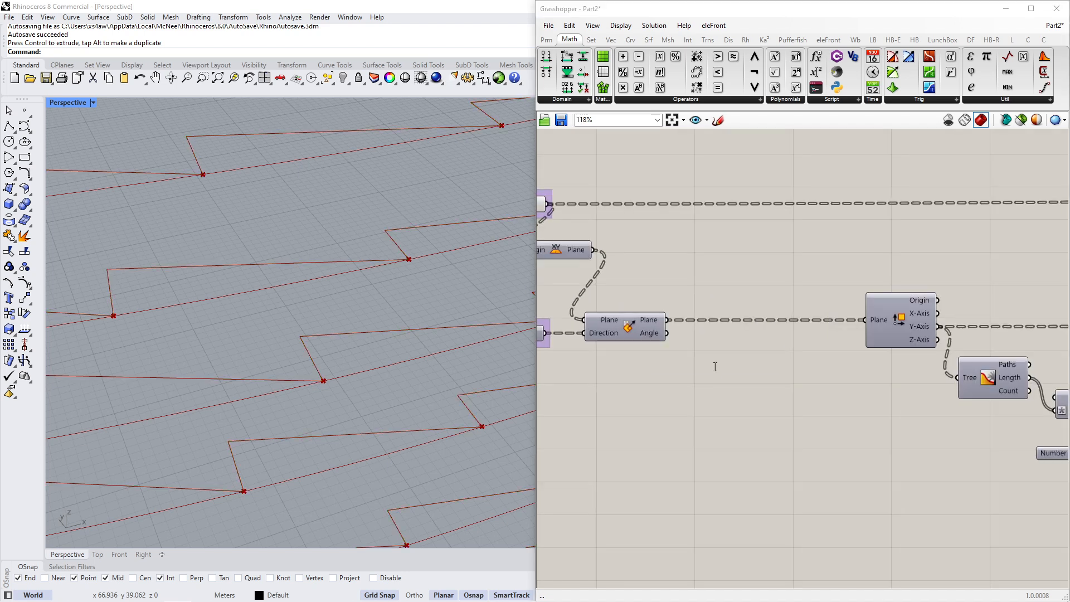
text(rota)
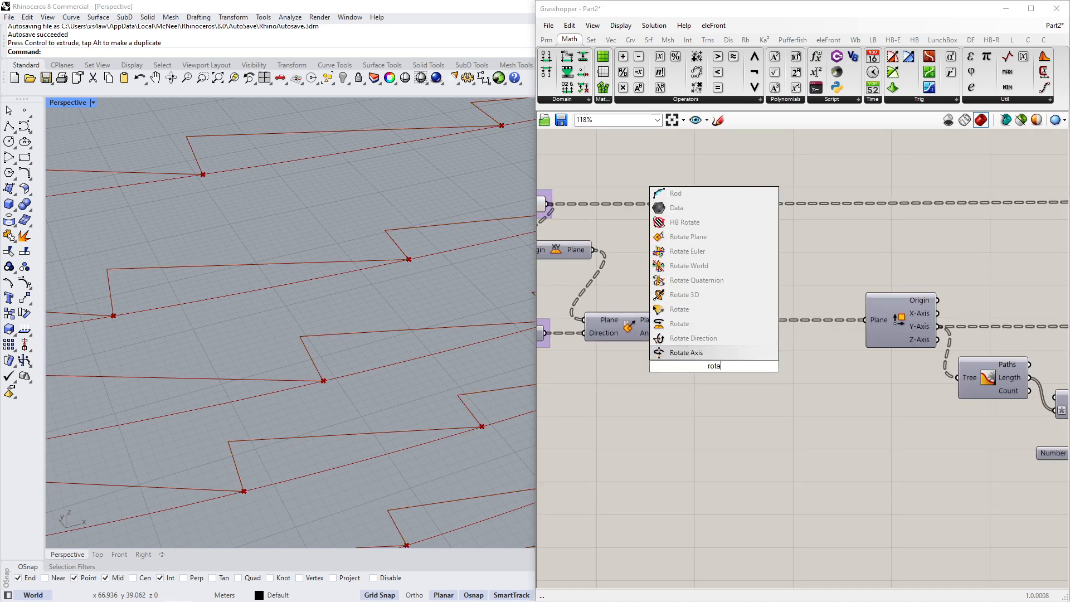
click(708, 238)
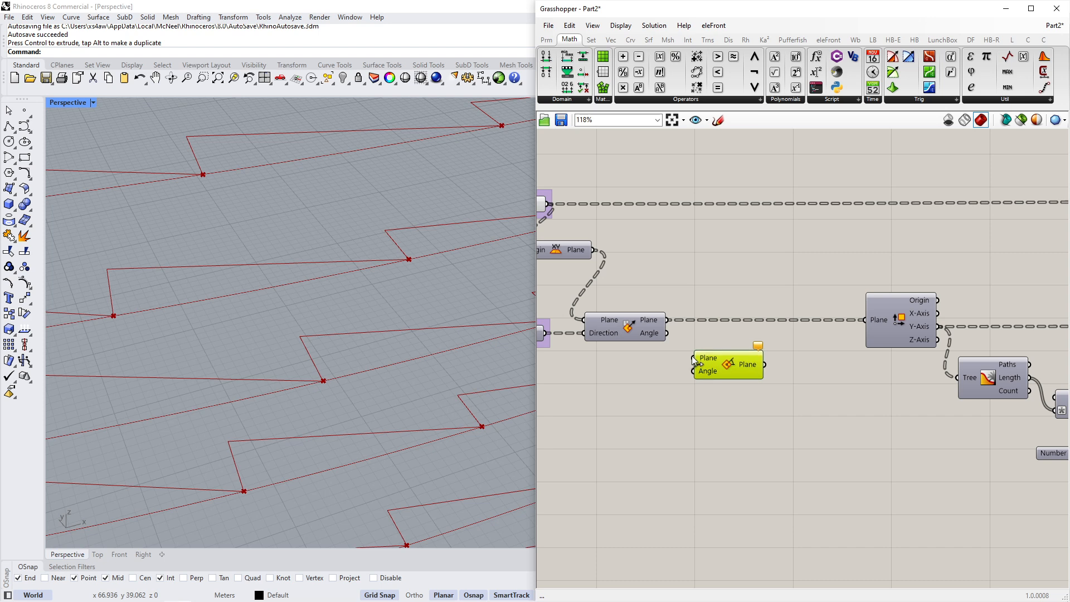
Feed the aligned planes into the Rotate Plane component and add a Radians component wired to its Angle input.
drag(668, 320, 736, 363)
double_click(685, 409)
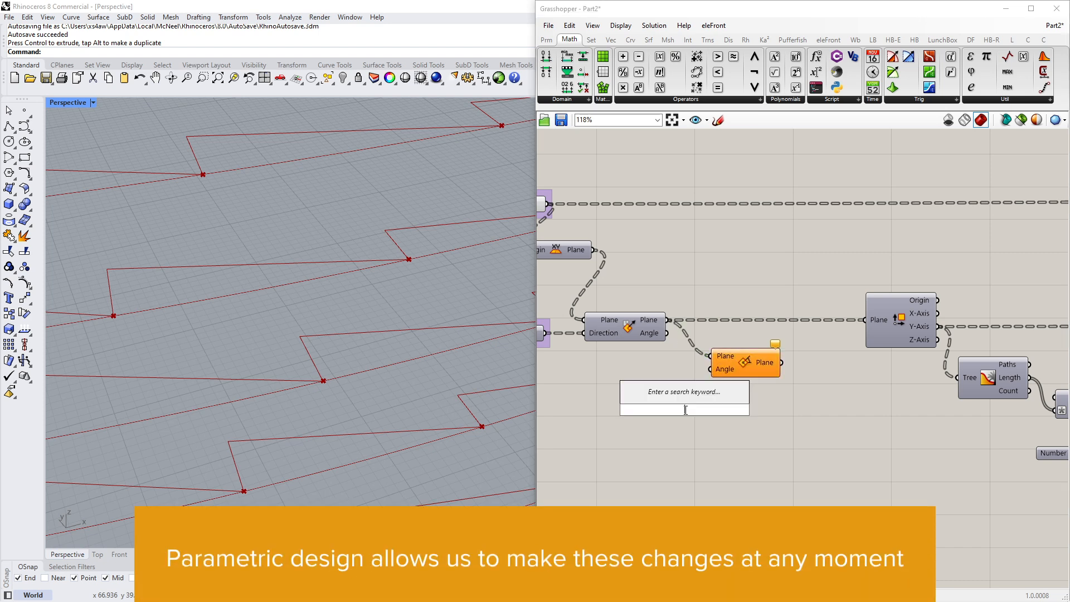
text(radi)
click(684, 395)
right_drag(675, 422, 738, 428)
drag(763, 415, 744, 415)
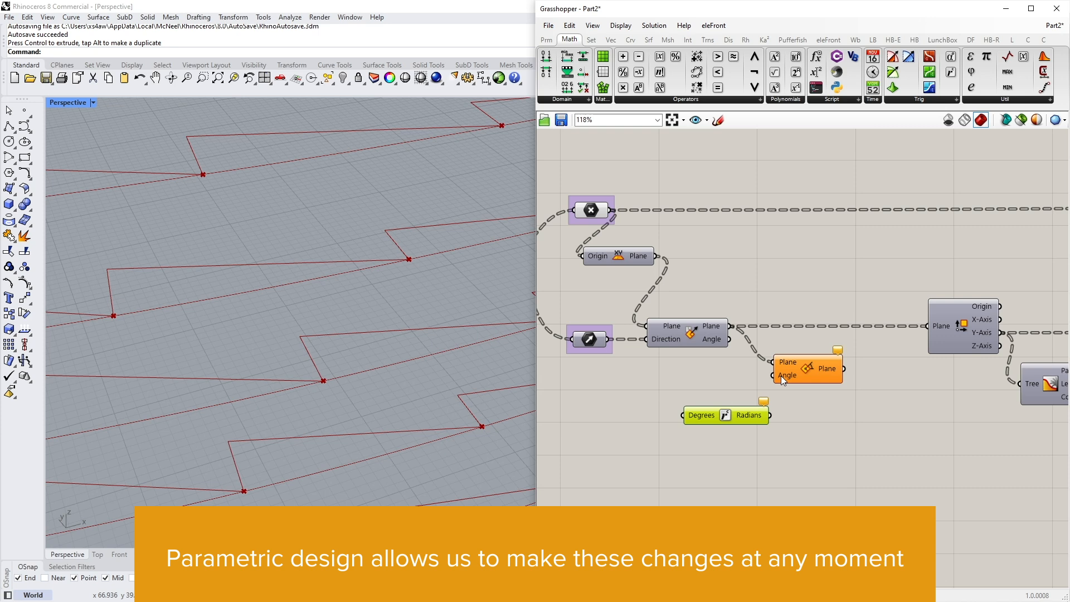
drag(774, 376, 725, 407)
right_drag(699, 431, 777, 435)
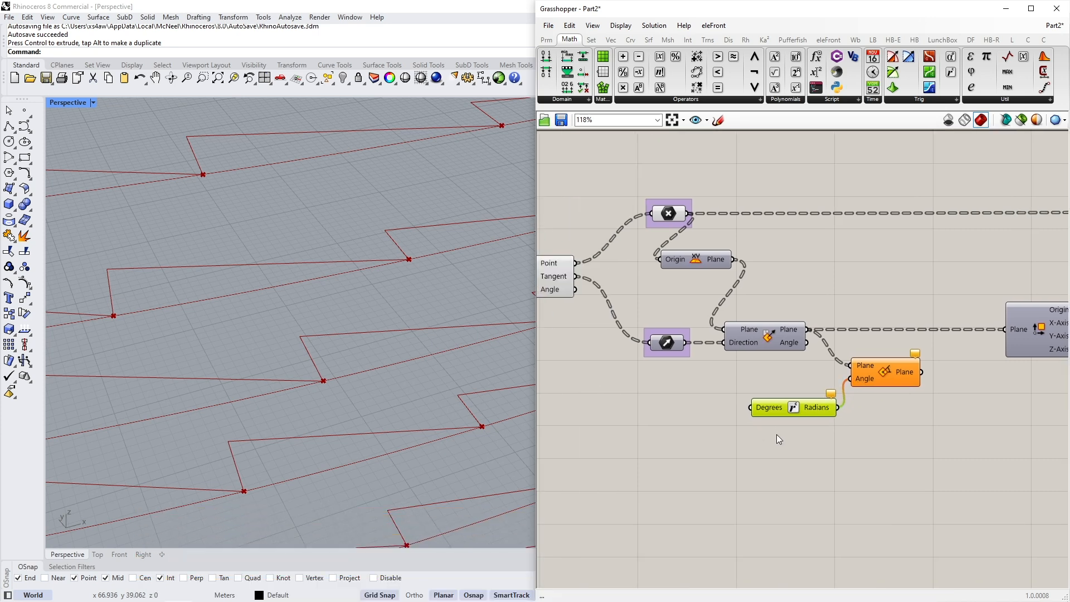
Add an integer number slider with a maximum of 90 and wire it to the Degrees input of Radians.
double_click(699, 438)
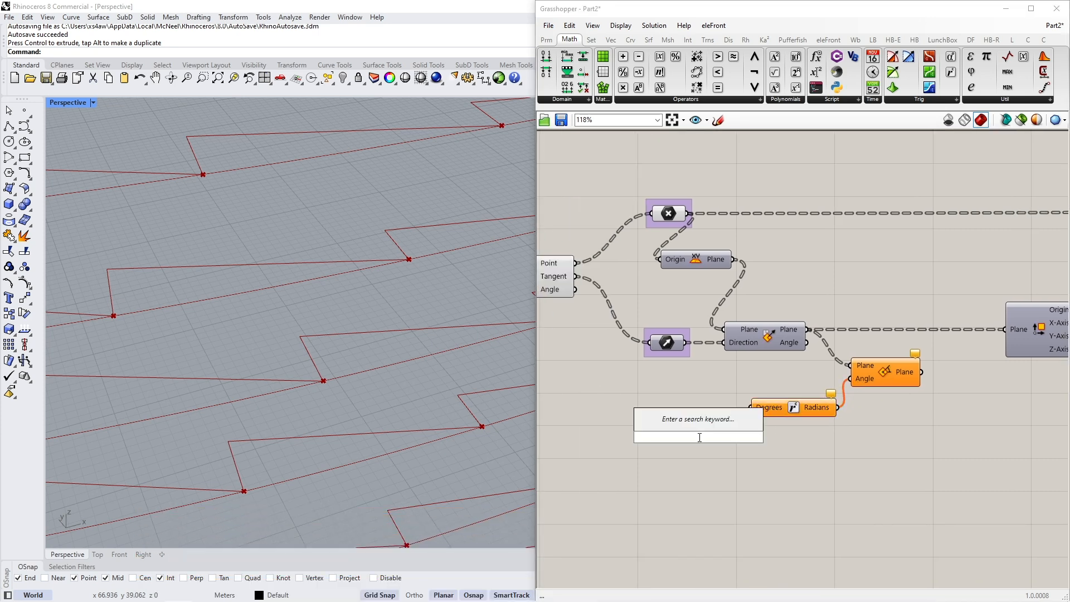
text(0..)
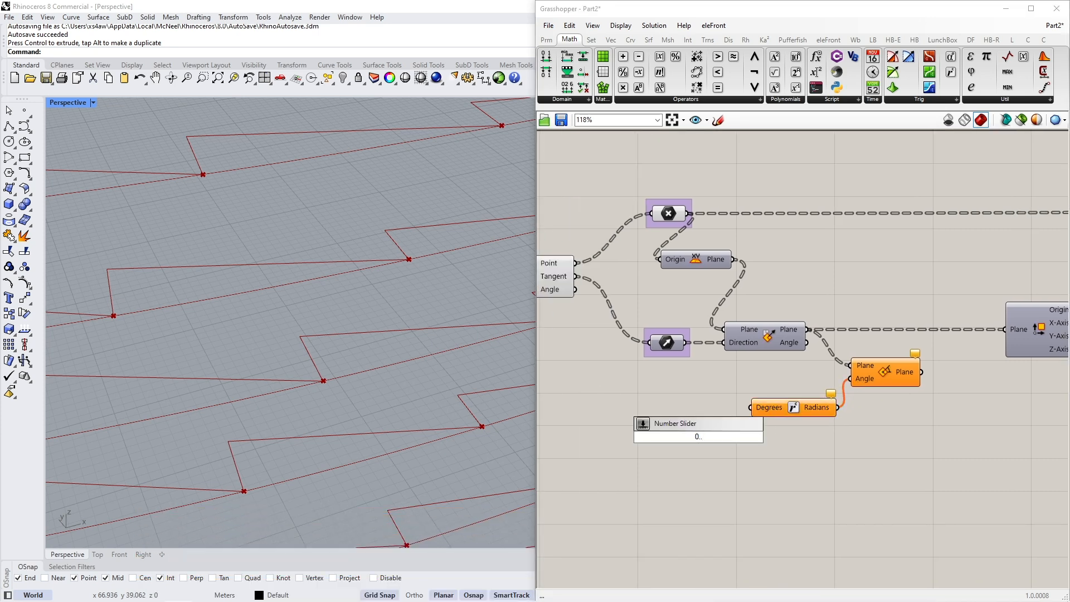
key(Return)
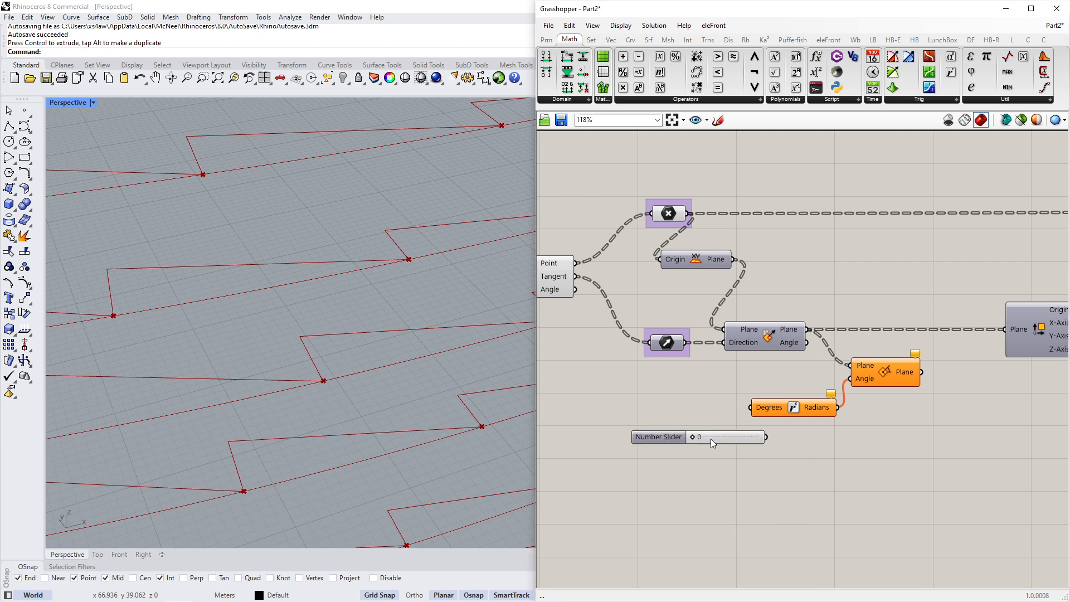
double_click(713, 437)
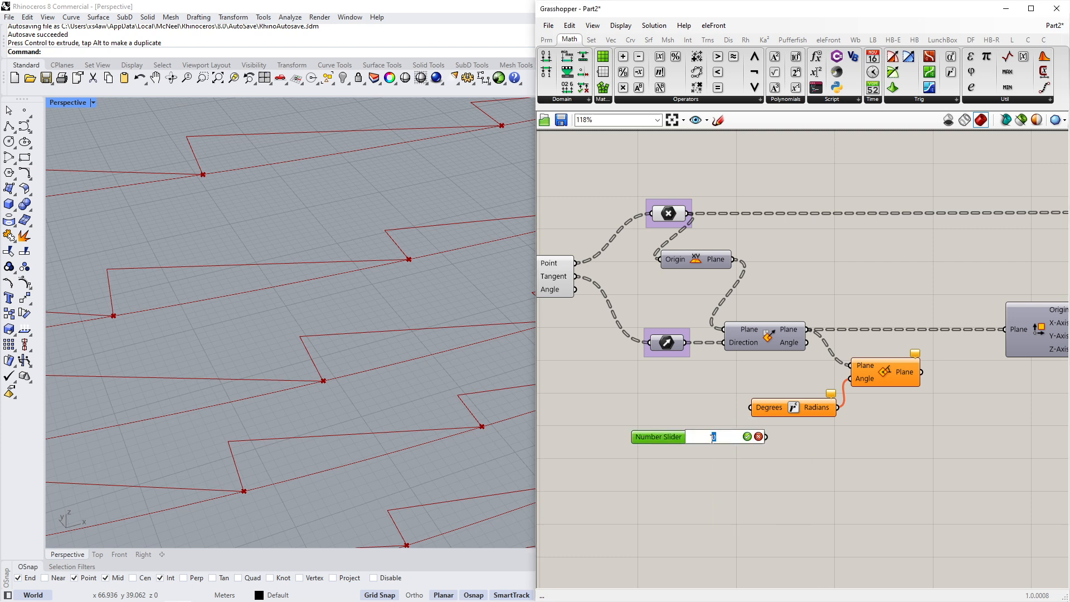
key(Return)
drag(765, 437, 668, 414)
click(735, 428)
Wire the Rotate Plane output into Deconstruct Plane, line the component up with its neighbours, and turn off its preview.
right_drag(907, 425, 766, 444)
drag(808, 380, 841, 363)
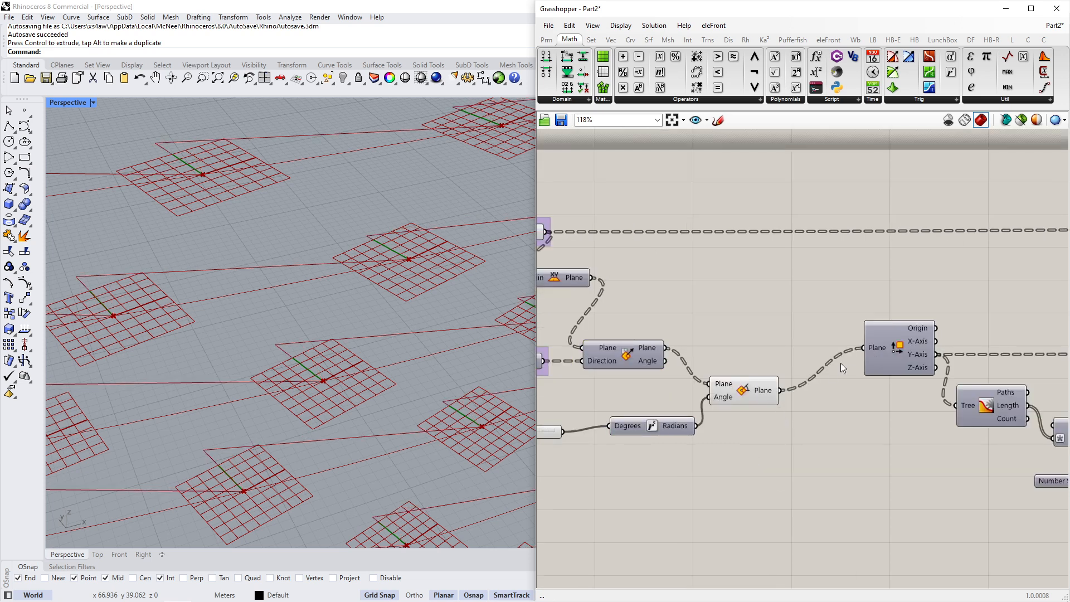
drag(750, 394, 757, 361)
middle_click(783, 416)
click(818, 389)
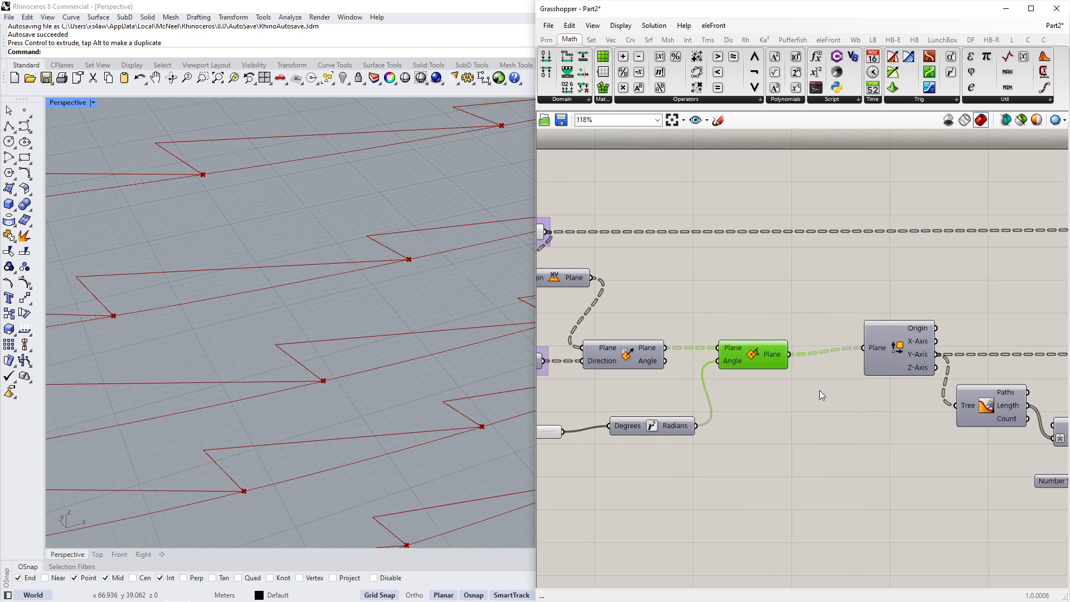
Set the minimum of the rotation angle slider's numeric domain to -90.
scroll(672, 419, down, 3)
right_drag(671, 419, 714, 404)
scroll(714, 403, up, 4)
mouse_move(653, 393)
mouse_down()
mouse_move(629, 389)
mouse_move(655, 382)
mouse_up()
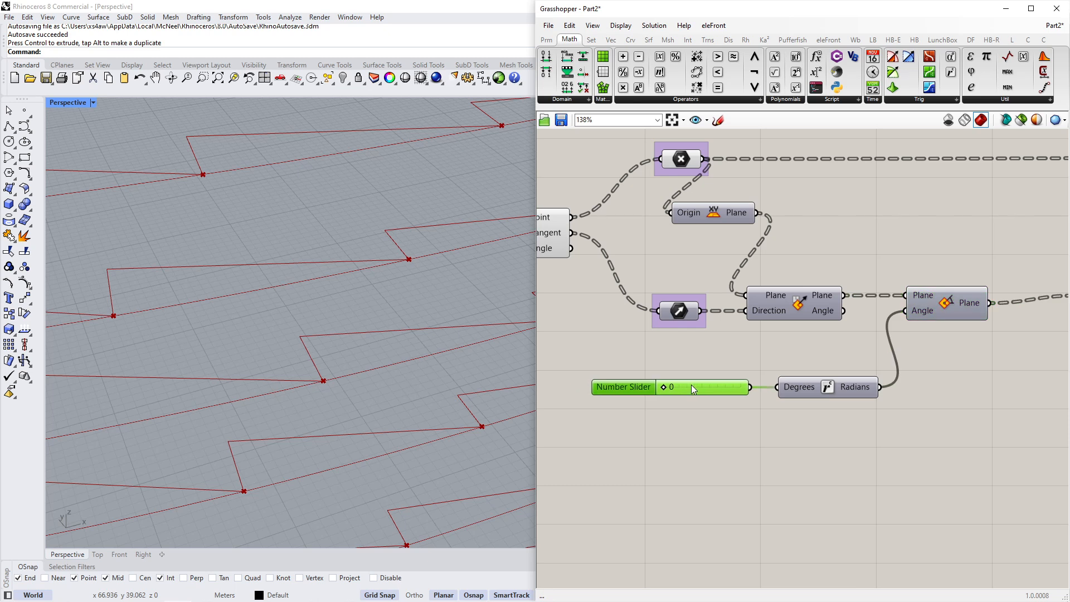
double_click(634, 390)
double_click(702, 415)
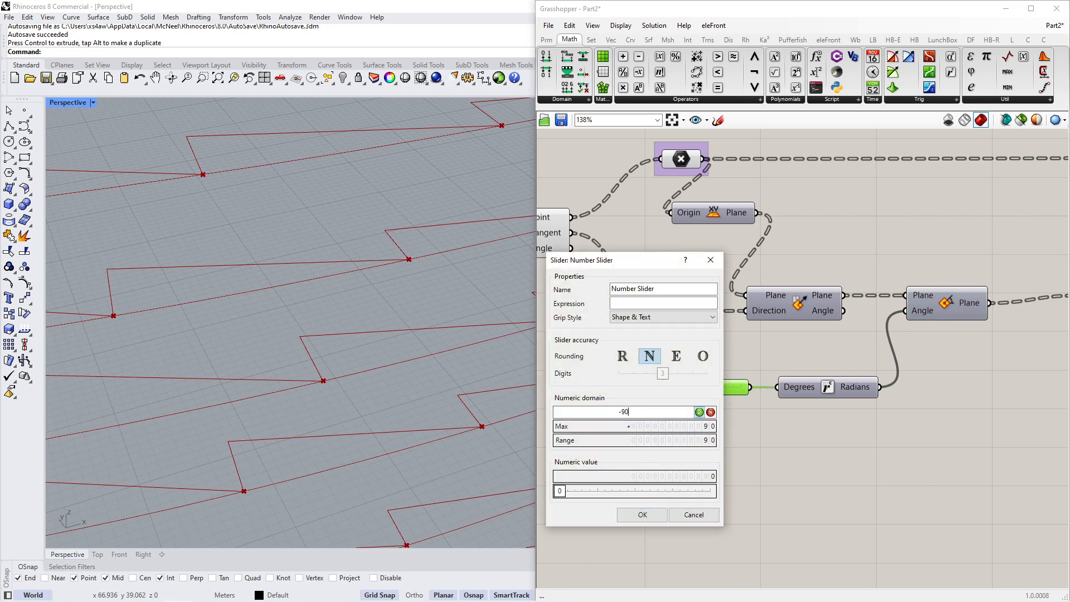
text(-90)
key(Return)
click(642, 515)
Set the rotation angle slider to -20 degrees and check the polylines across the whole facade.
drag(700, 390, 695, 392)
double_click(695, 392)
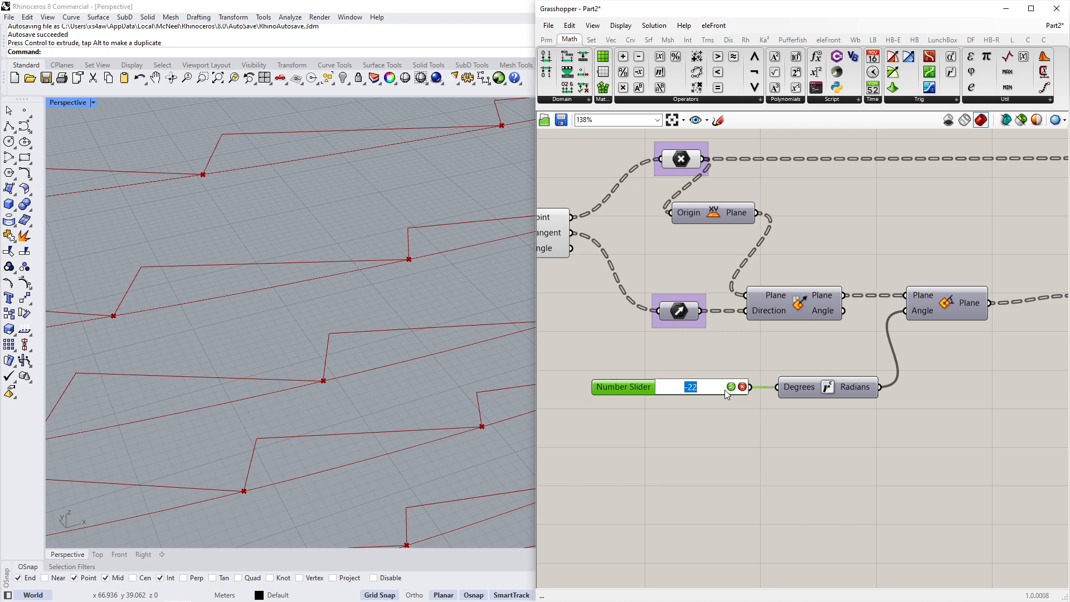
text(-20)
key(Return)
scroll(279, 270, down, 8)
right_drag(280, 270, 354, 312)
scroll(353, 313, down, 3)
scroll(290, 240, up, 4)
Turn off the preview of the Evaluate Curve component.
right_drag(585, 301, 722, 327)
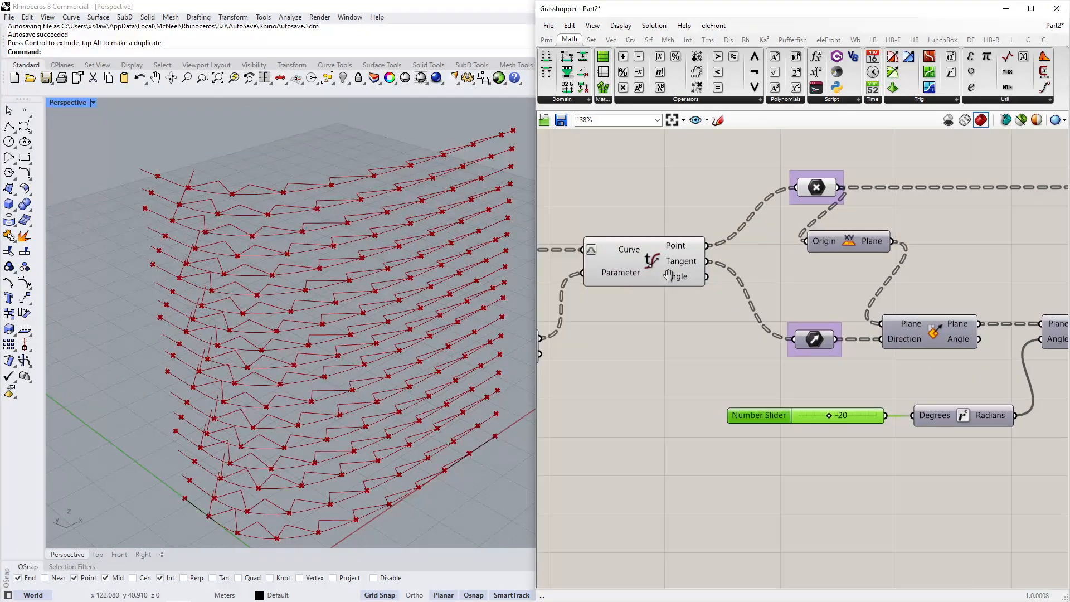
scroll(693, 326, down, 2)
drag(601, 212, 719, 326)
middle_click(672, 347)
click(706, 313)
click(641, 373)
scroll(470, 425, down, 2)
right_drag(470, 425, 360, 352)
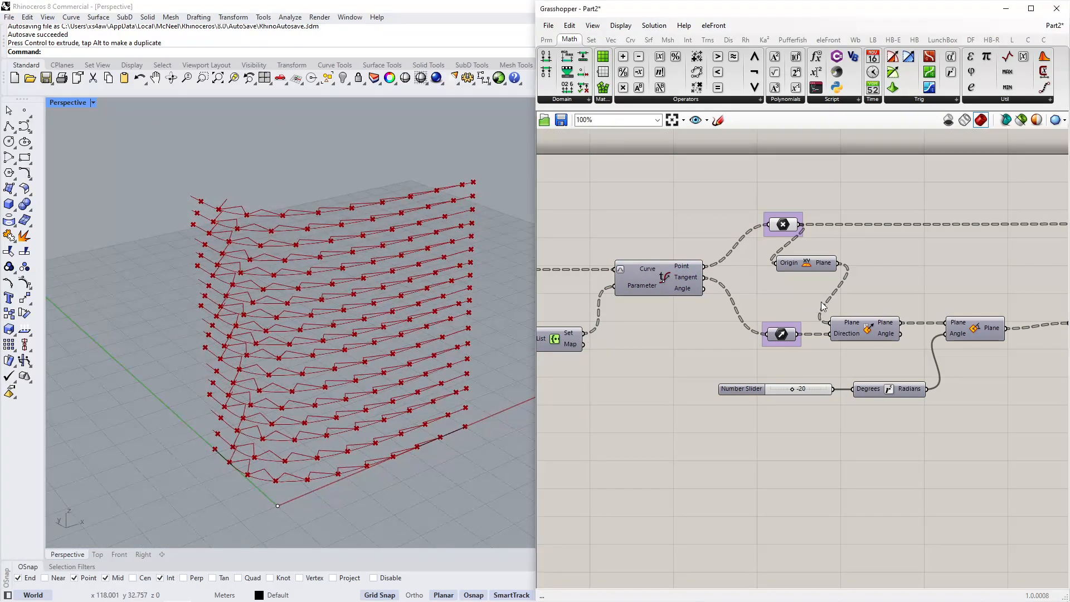
Try a domain start value of 7.475 for the fold depth, and return it to 6.
scroll(819, 307, down, 4)
right_drag(998, 320, 812, 323)
scroll(836, 379, up, 7)
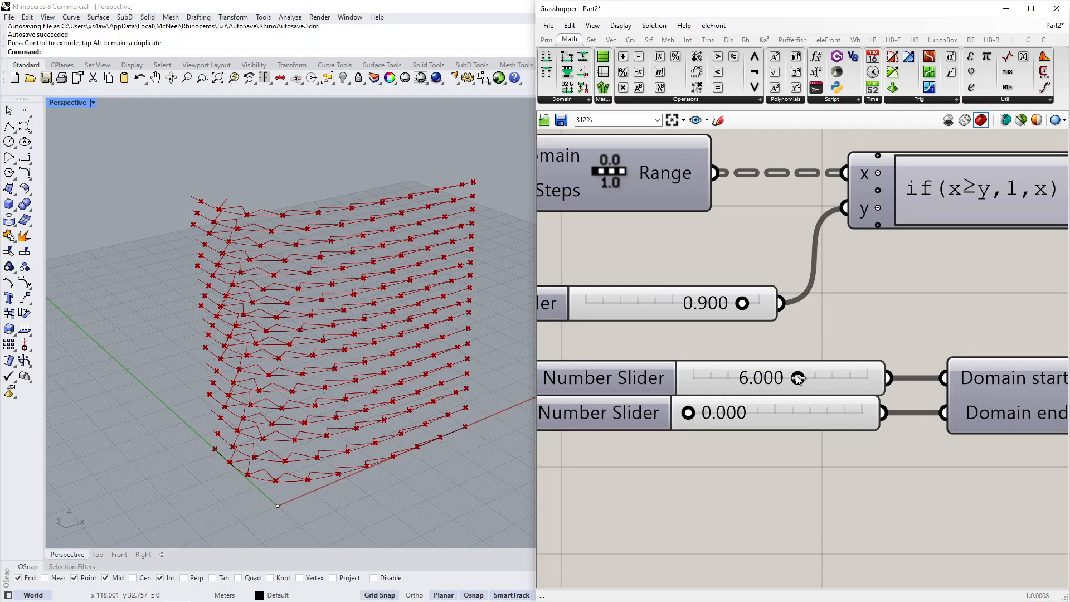
mouse_move(810, 378)
mouse_down()
mouse_move(840, 379)
mouse_move(756, 379)
mouse_move(823, 379)
mouse_up()
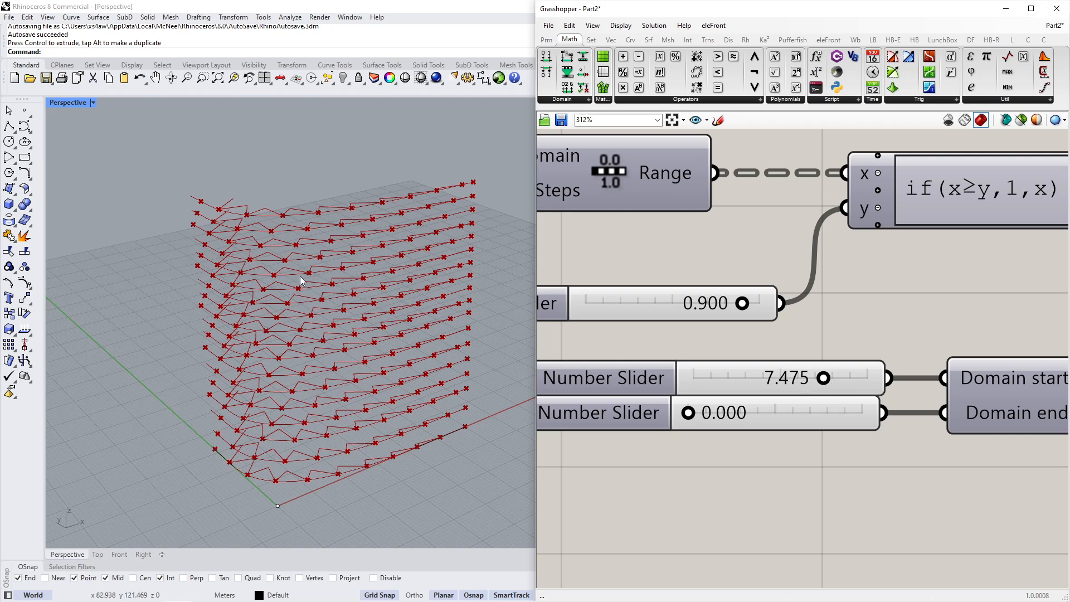
double_click(809, 379)
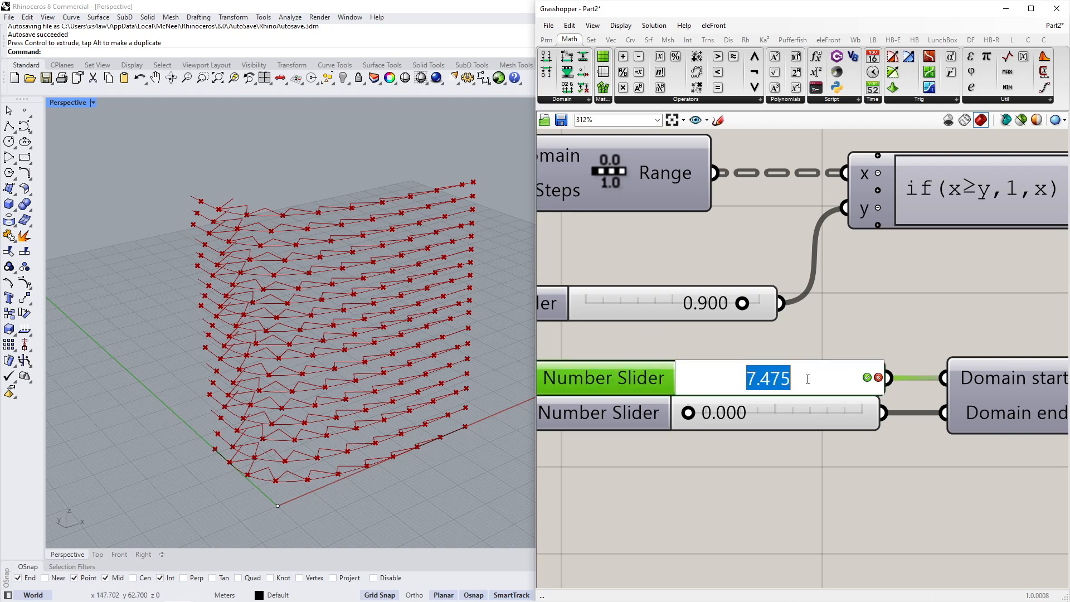
text(6)
key(Return)
scroll(809, 383, down, 4)
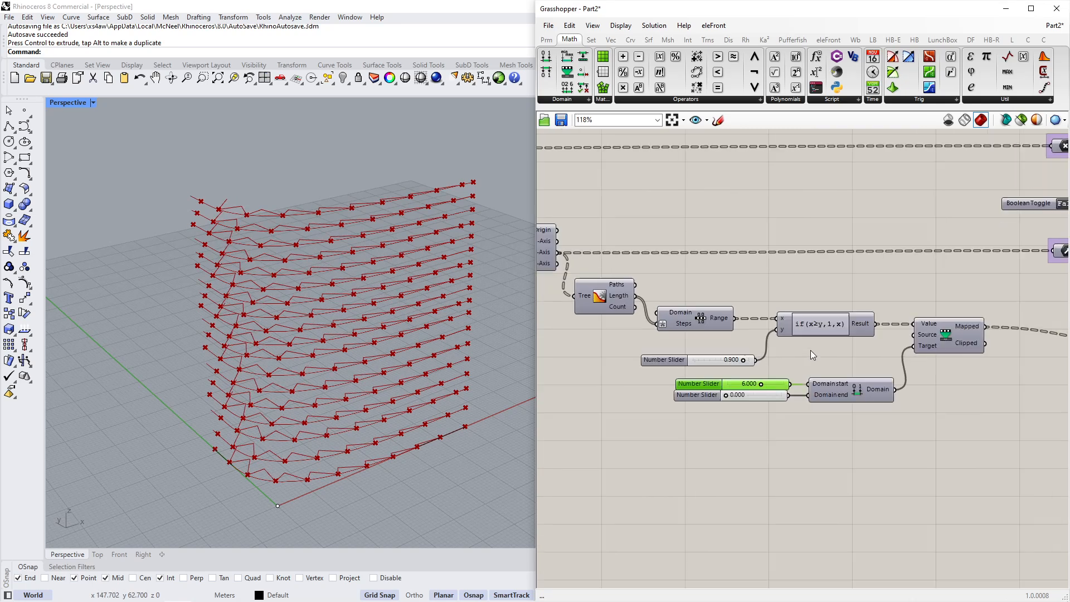
Try a threshold of 0.569 for the if(x≥y,1,x) expression and highlight the Polyline to inspect the effect.
scroll(431, 249, up, 3)
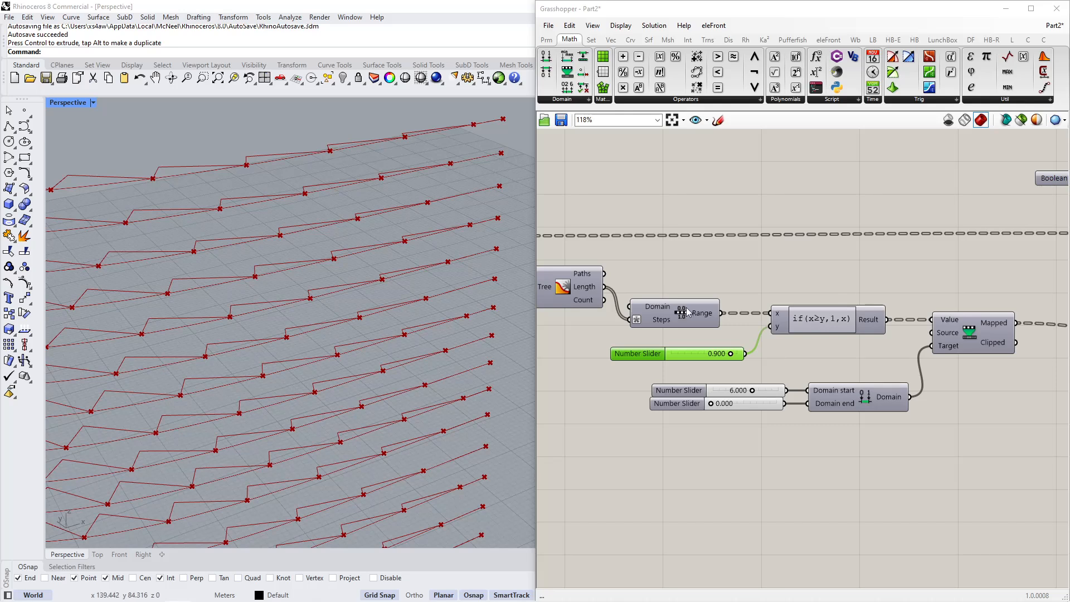
drag(730, 356, 709, 354)
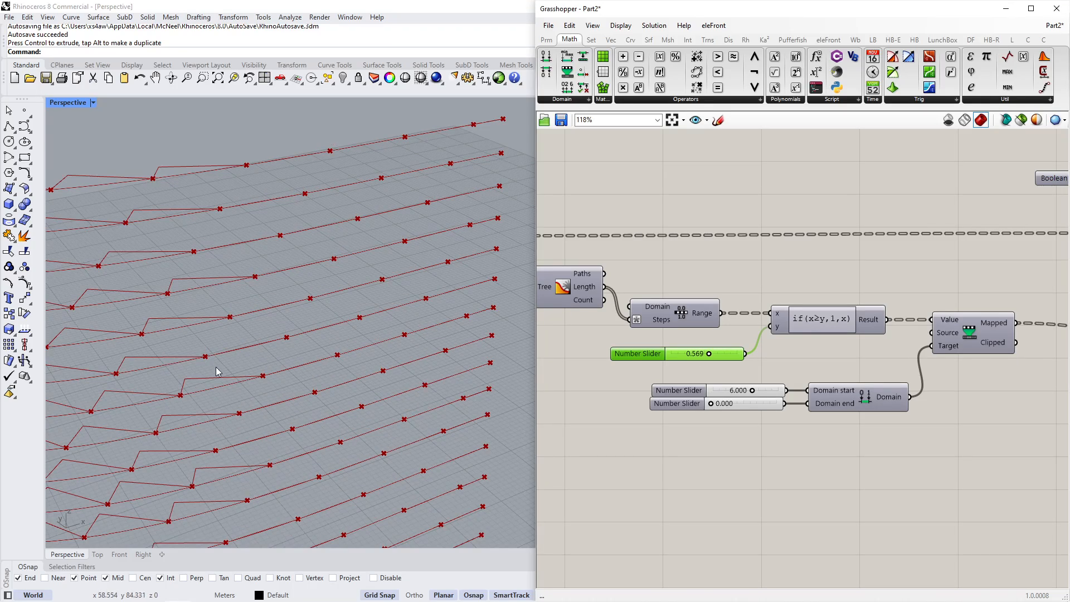
scroll(667, 301, down, 3)
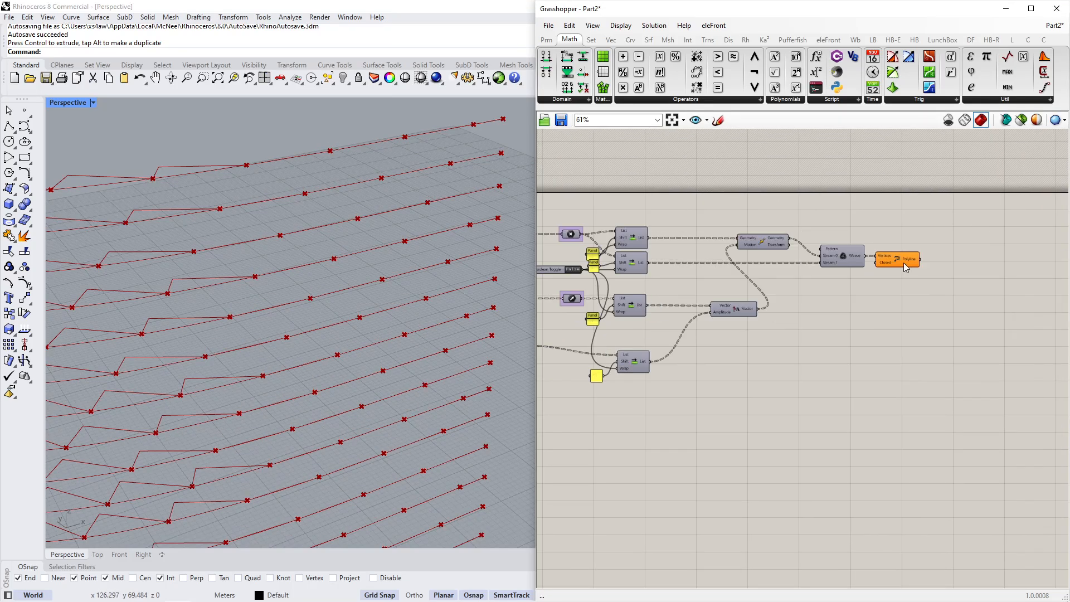
click(904, 266)
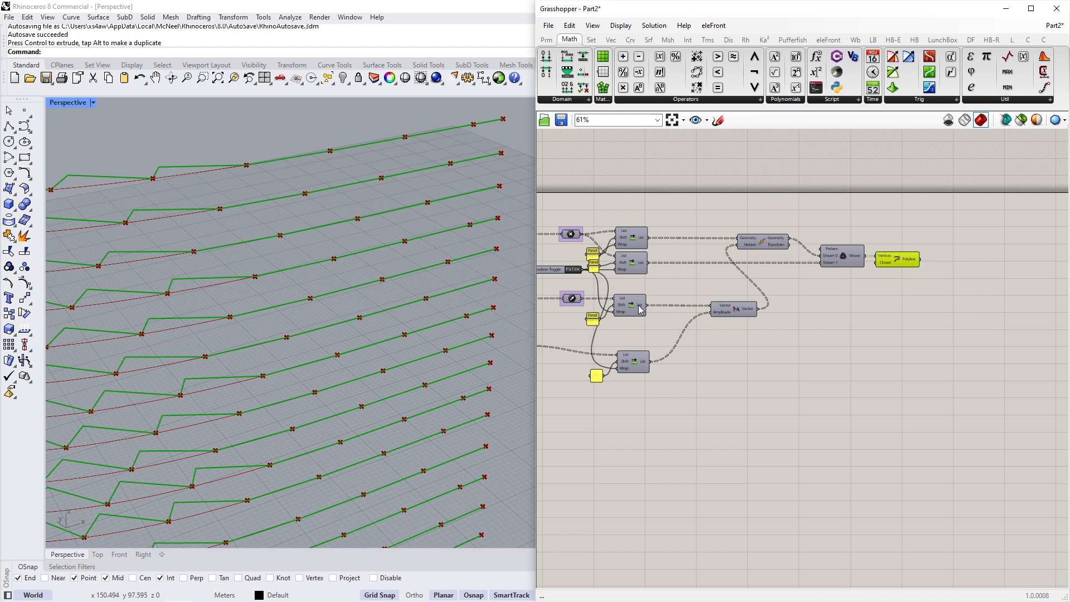
right_drag(674, 325, 812, 313)
right_drag(603, 370, 731, 361)
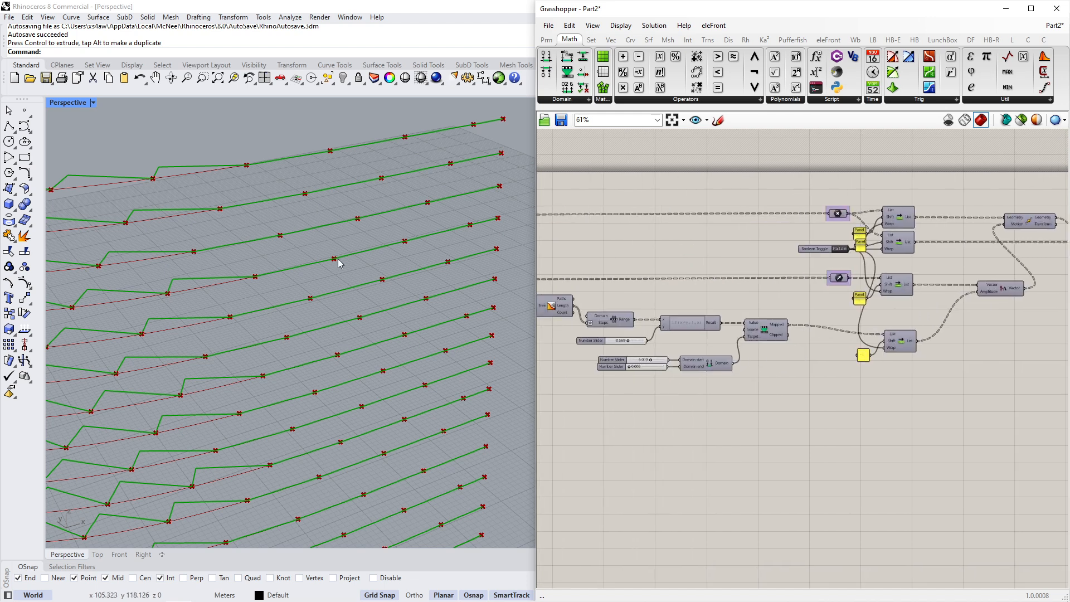
Set the threshold slider feeding the if(x≥y,1,x) expression to 0.872 and review the full facade.
scroll(623, 340, up, 5)
click(659, 345)
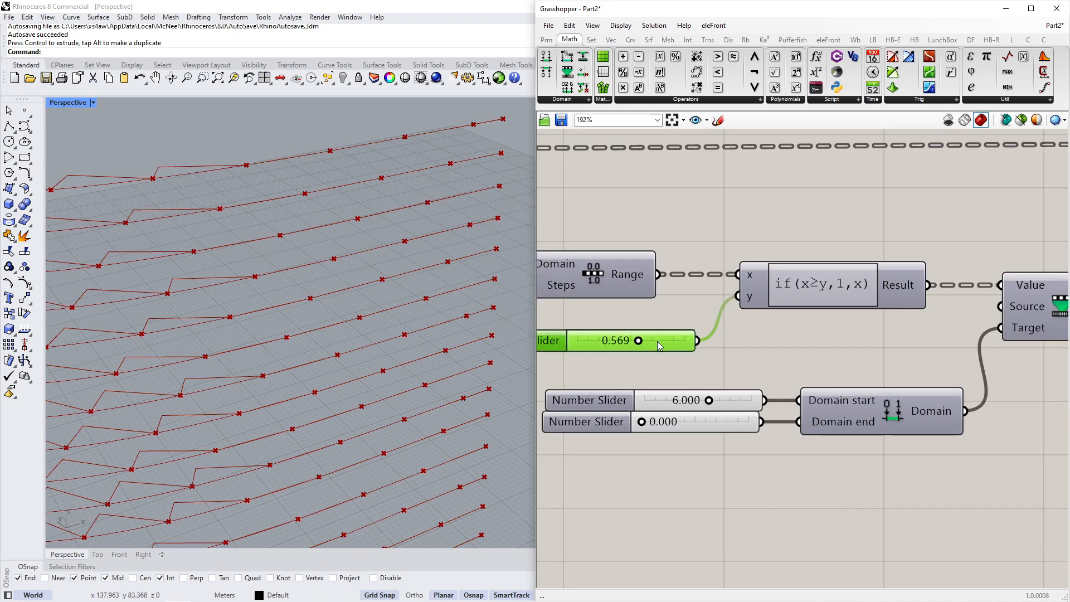
double_click(659, 345)
text(0.872)
key(Return)
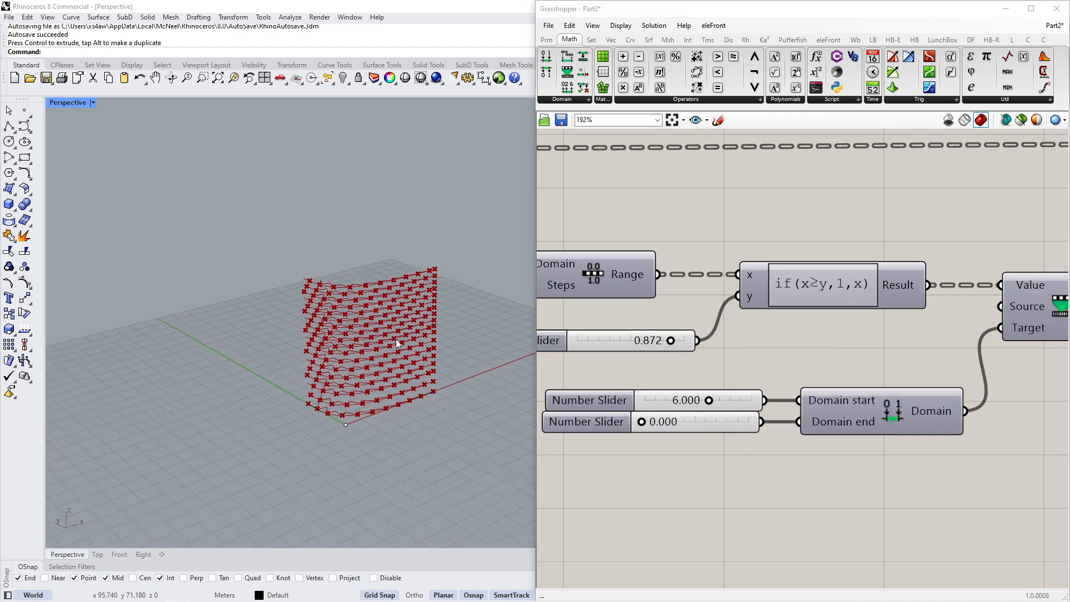
scroll(398, 329, up, 8)
scroll(398, 329, down, 3)
scroll(853, 318, down, 3)
Add a Curve parameter beside the Polyline component and connect the polyline output to it.
right_drag(981, 304, 680, 313)
right_drag(851, 313, 669, 315)
right_drag(1014, 251, 697, 362)
drag(790, 284, 802, 283)
double_click(905, 306)
text(crv)
click(888, 291)
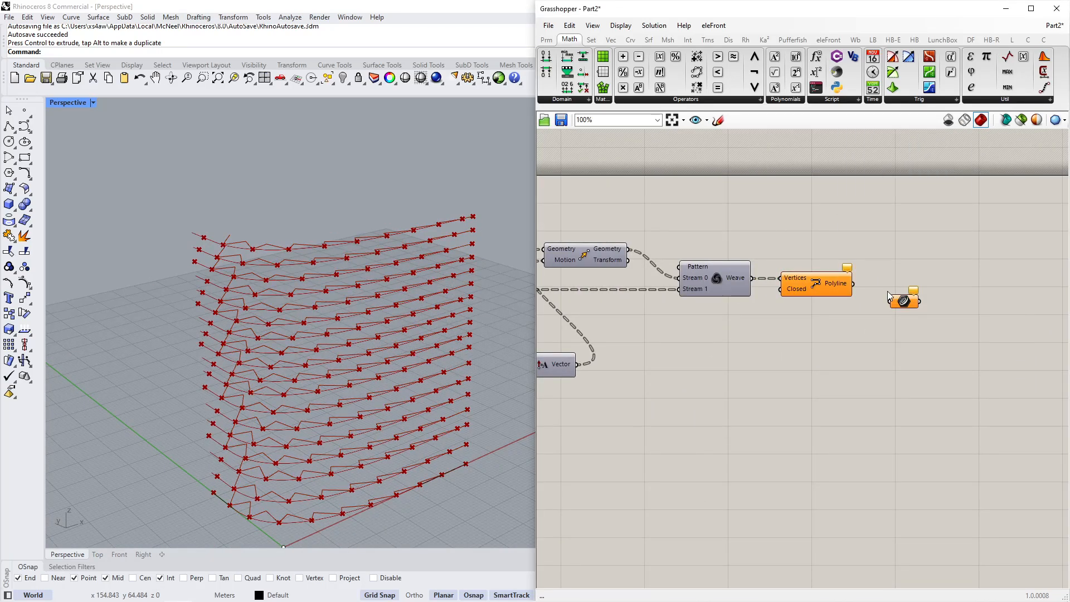
drag(907, 300, 890, 285)
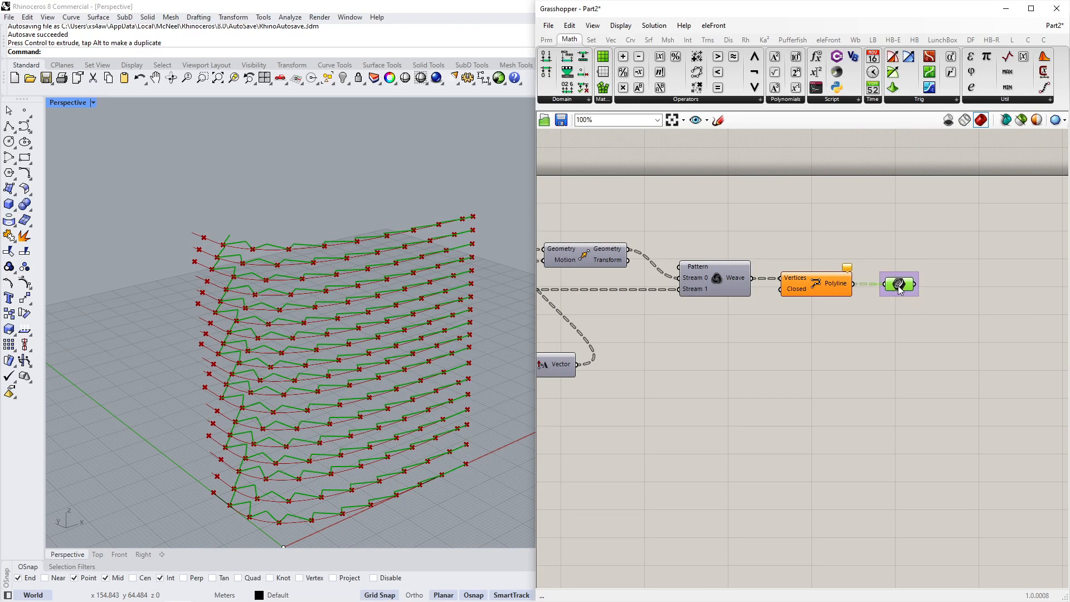
click(932, 373)
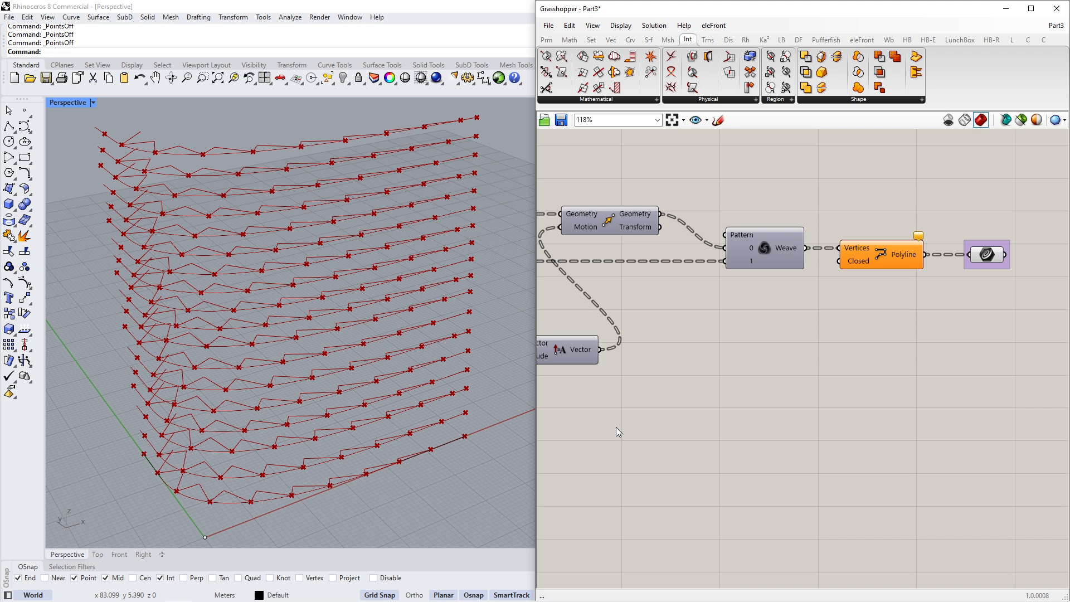
Duplicate the final Curve parameter, place the copy after the original, and feed it from the original's output.
scroll(739, 362, down, 10)
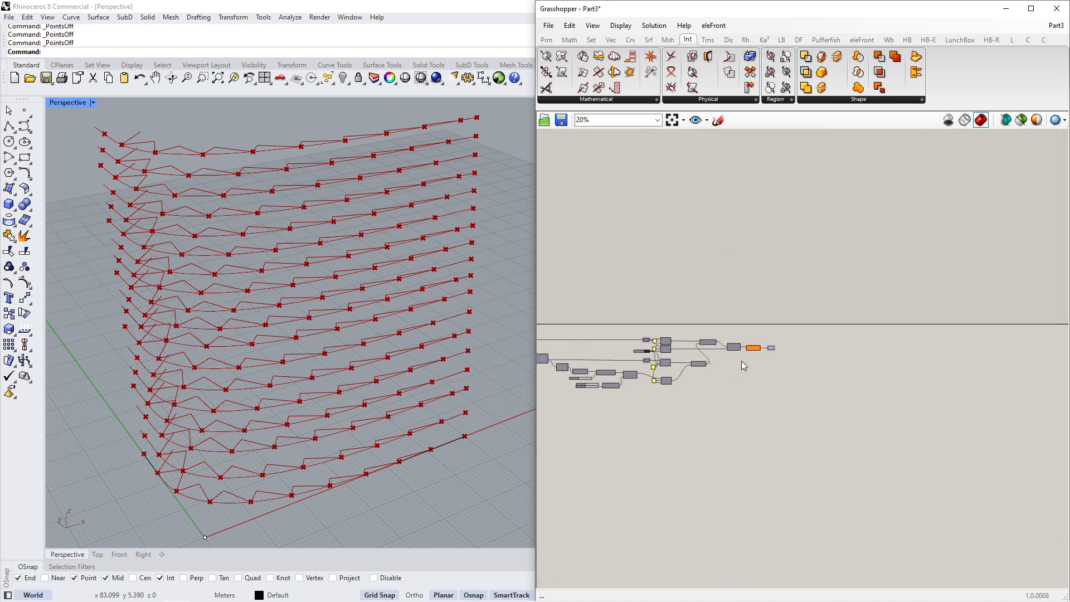
scroll(689, 382, down, 3)
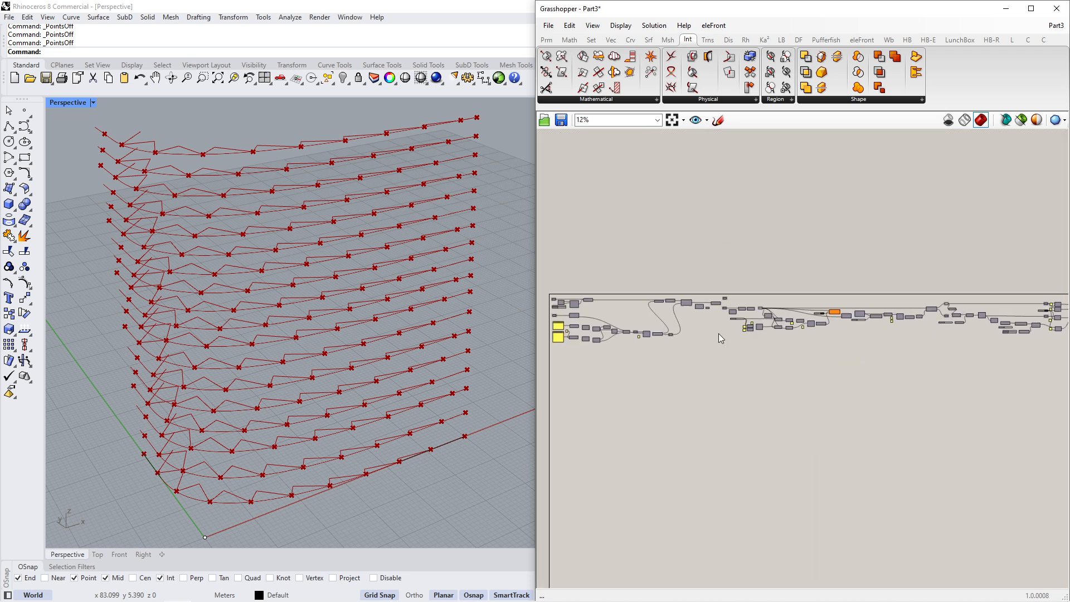
scroll(929, 322, up, 9)
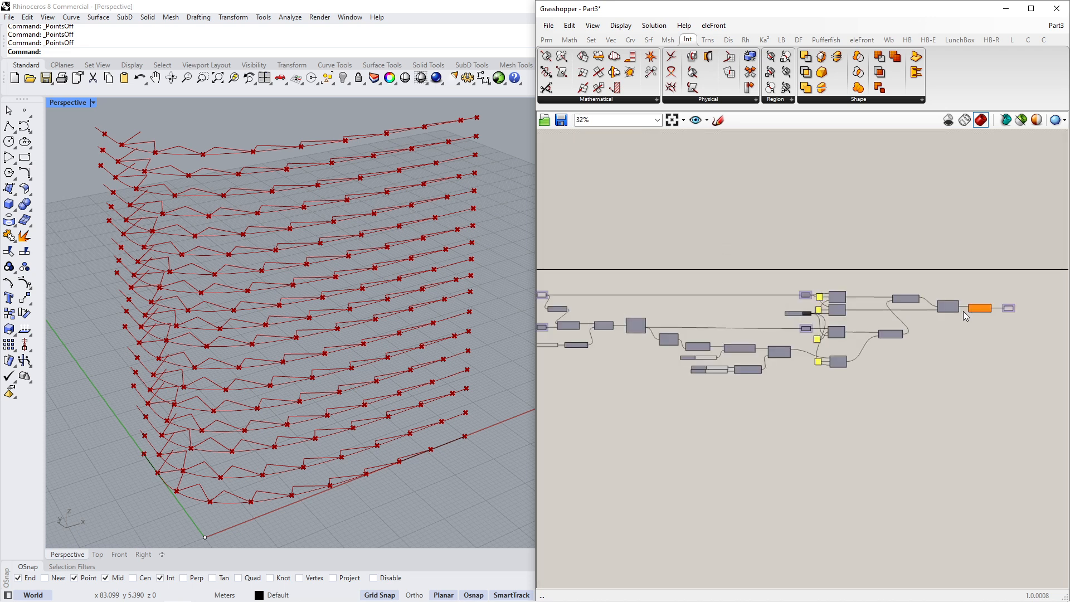
scroll(849, 328, up, 3)
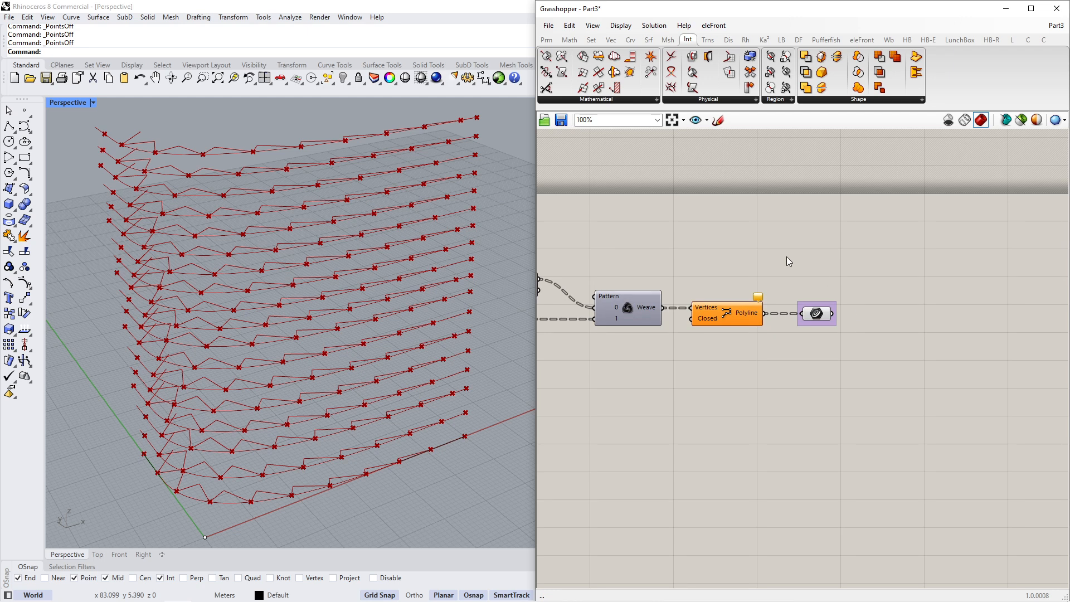
click(817, 313)
key(ctrl+v)
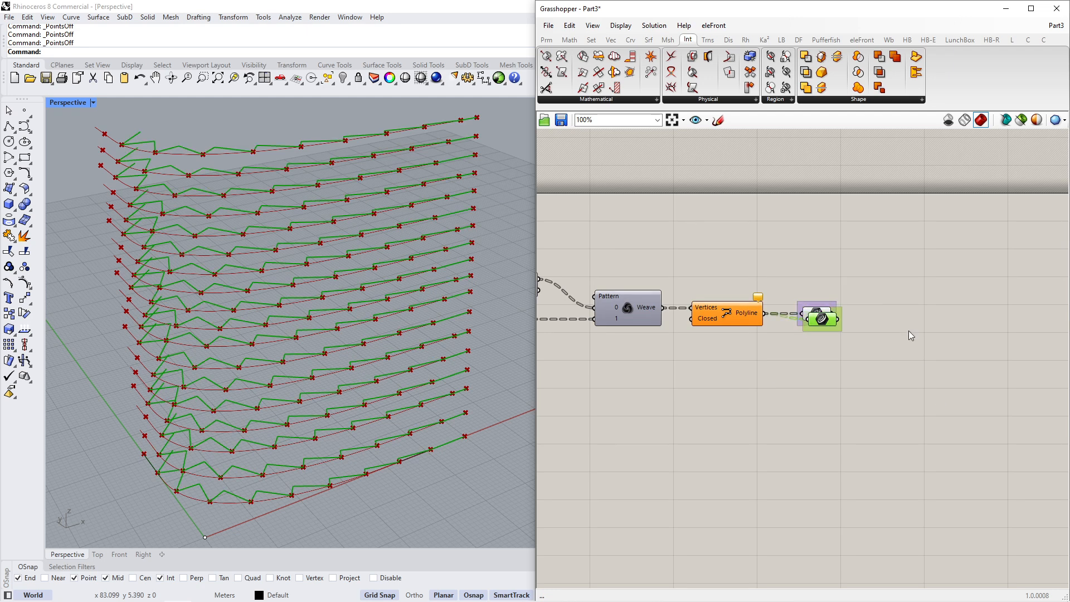
scroll(909, 330, up, 3)
drag(746, 328, 904, 317)
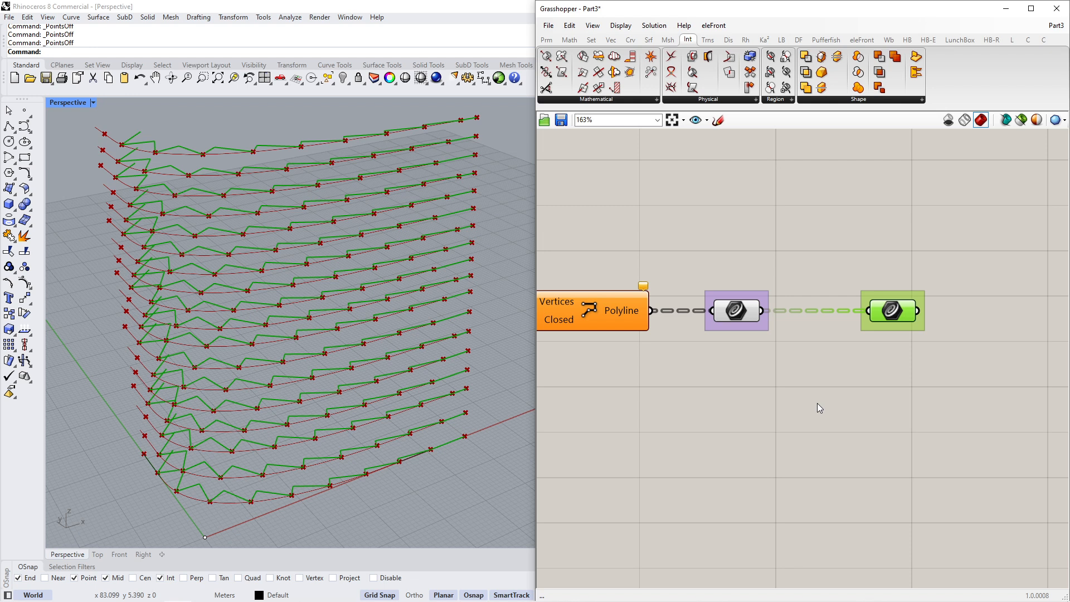
right_drag(878, 342, 798, 355)
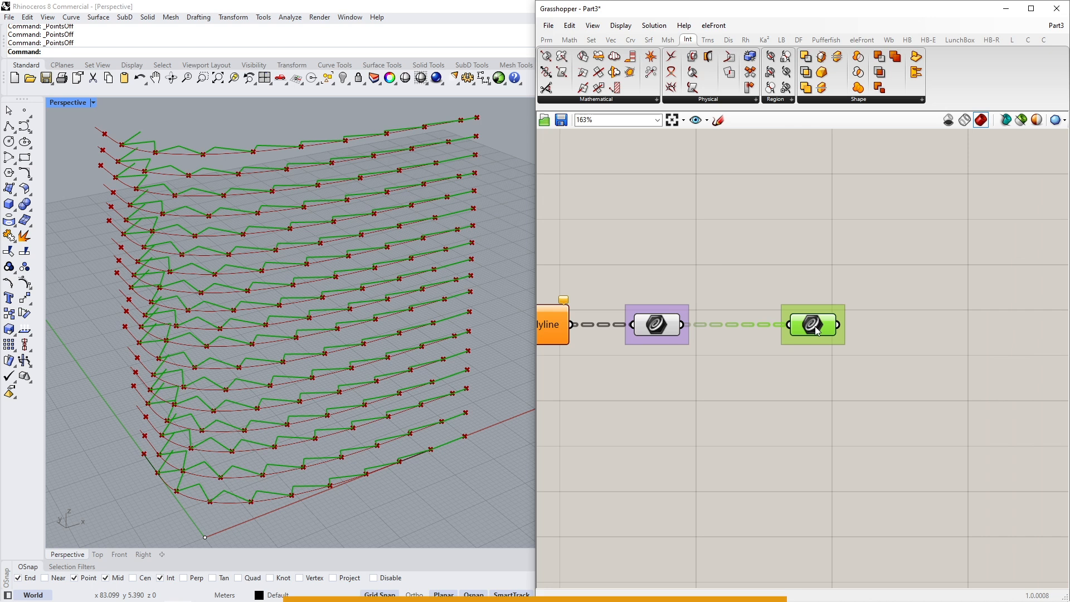
Hide the input wire of the duplicated Curve parameter and move the parameter below the start of the definition.
right_click(816, 327)
mouse_move(956, 386)
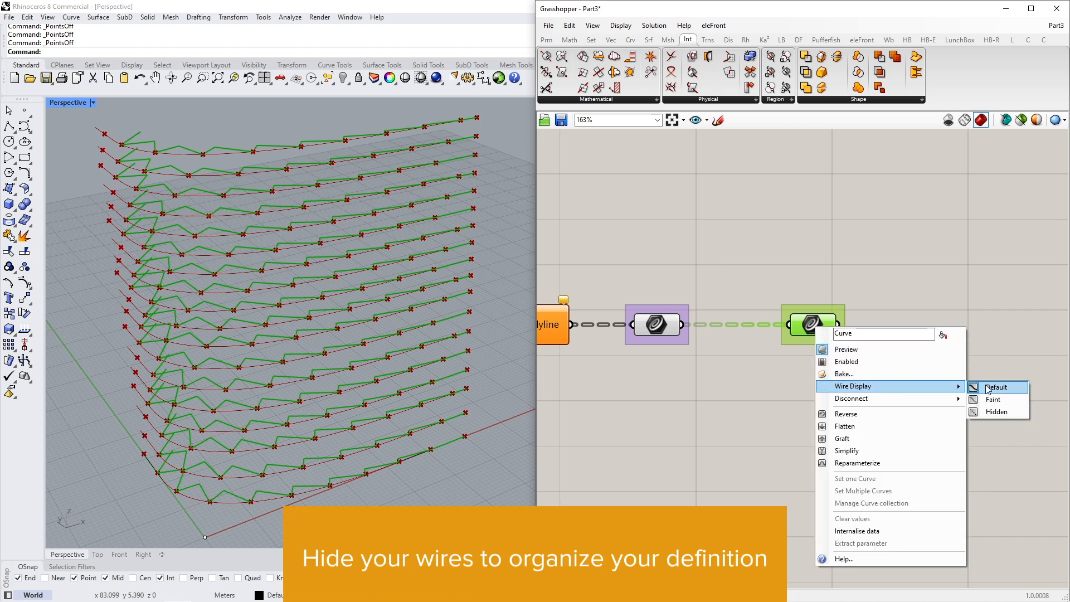
click(991, 412)
scroll(890, 325, down, 10)
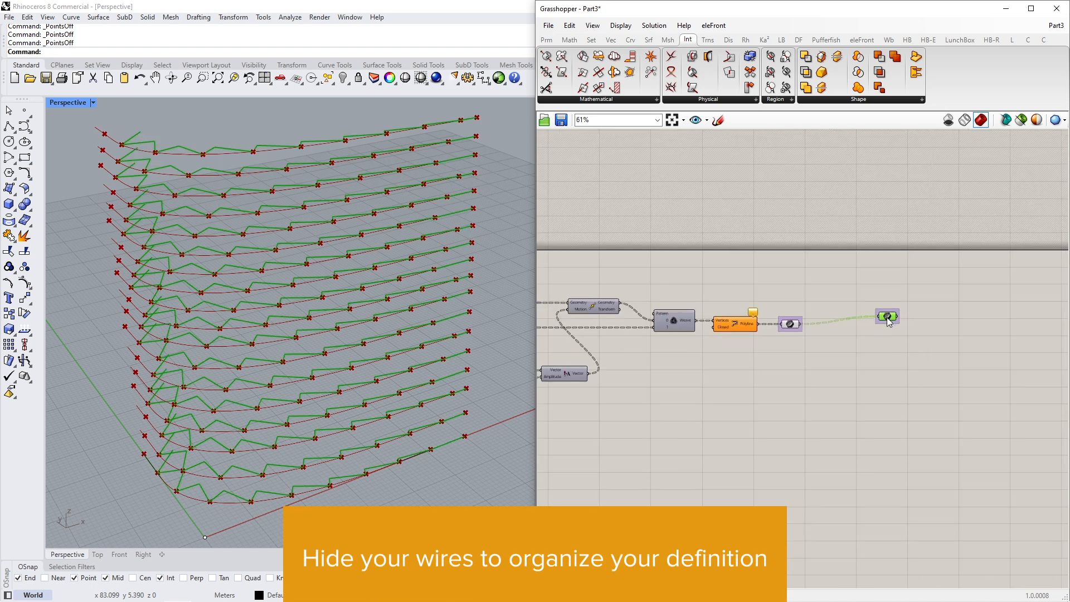
scroll(870, 356, down, 2)
drag(889, 321, 770, 278)
scroll(639, 377, up, 2)
scroll(664, 396, down, 1)
scroll(660, 423, up, 4)
click(787, 297)
right_drag(787, 297, 756, 294)
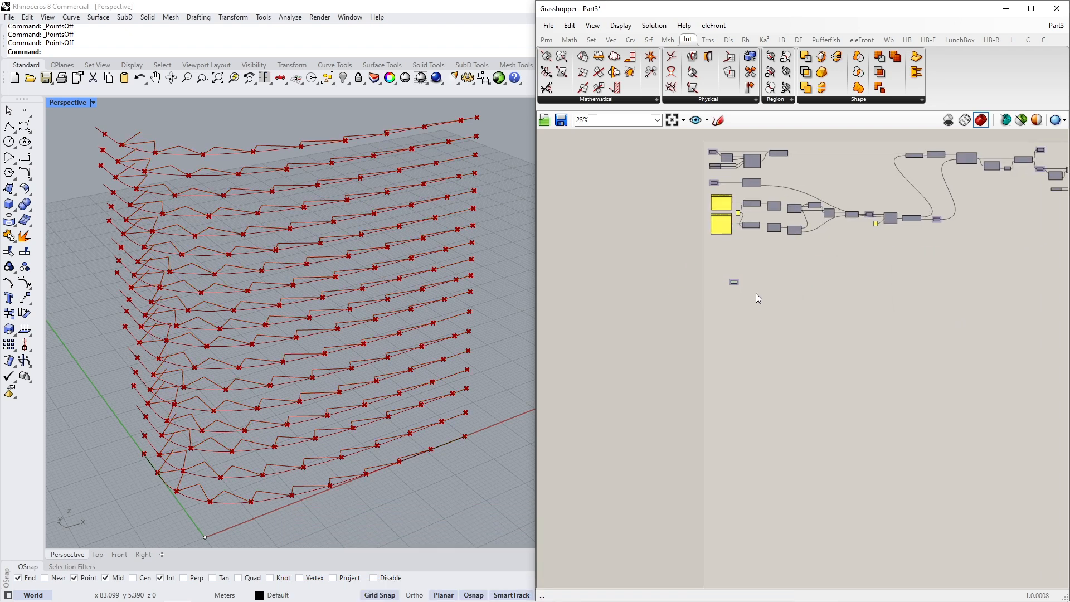
right_drag(946, 275, 774, 293)
right_drag(915, 269, 714, 300)
right_drag(992, 264, 669, 293)
drag(809, 233, 841, 279)
middle_click(841, 291)
click(809, 357)
scroll(808, 359, down, 3)
right_drag(657, 379, 1018, 298)
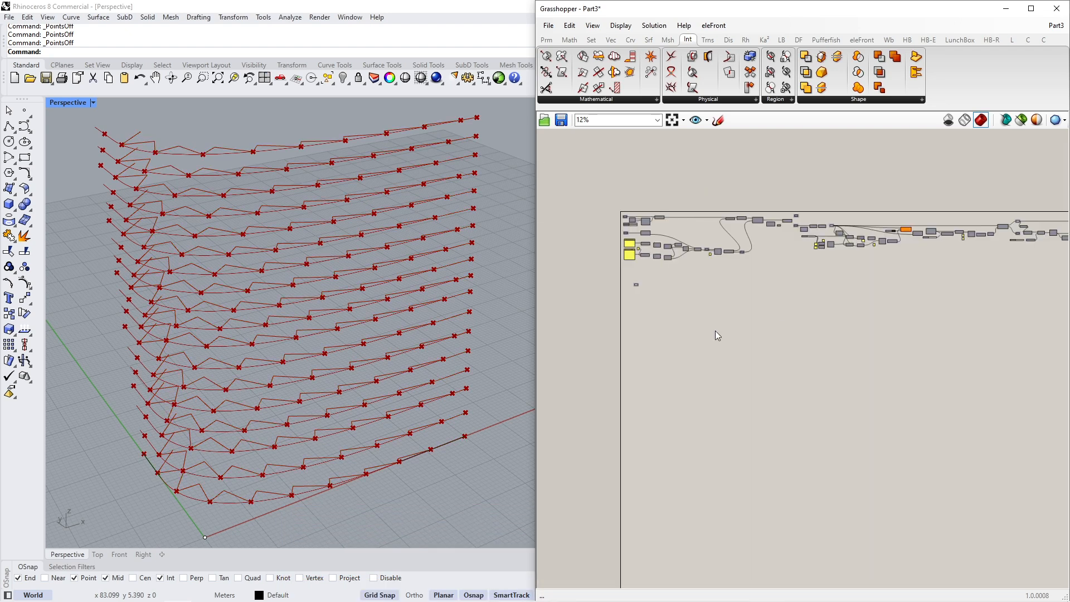
Name the group around the relocated Curve parameter "Facade Jagged Curves".
scroll(630, 287, up, 6)
scroll(686, 257, up, 4)
right_click(675, 265)
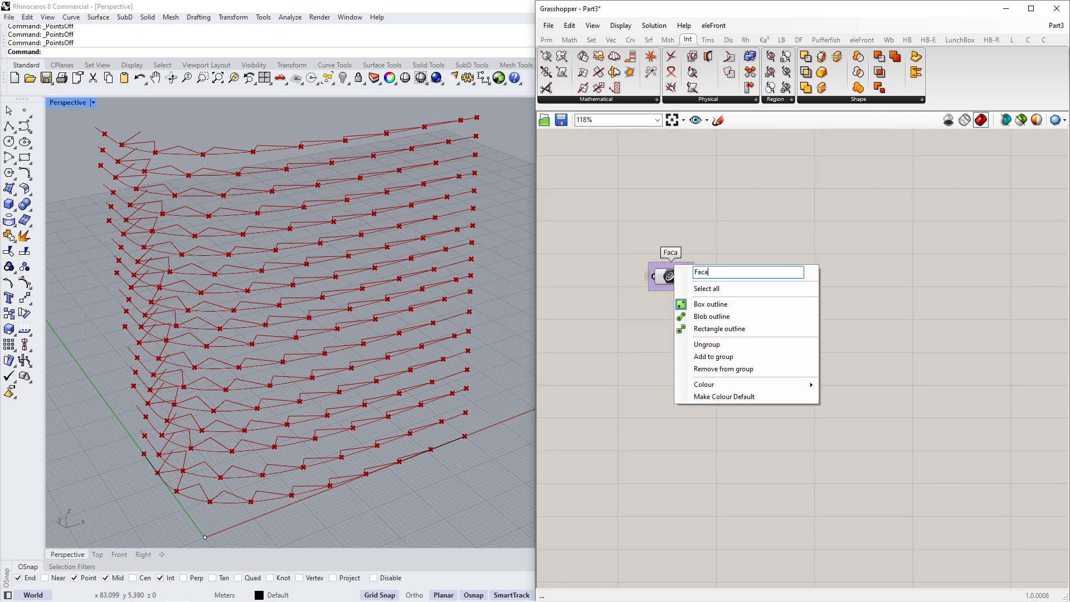
text(a)
text(gged Curved)
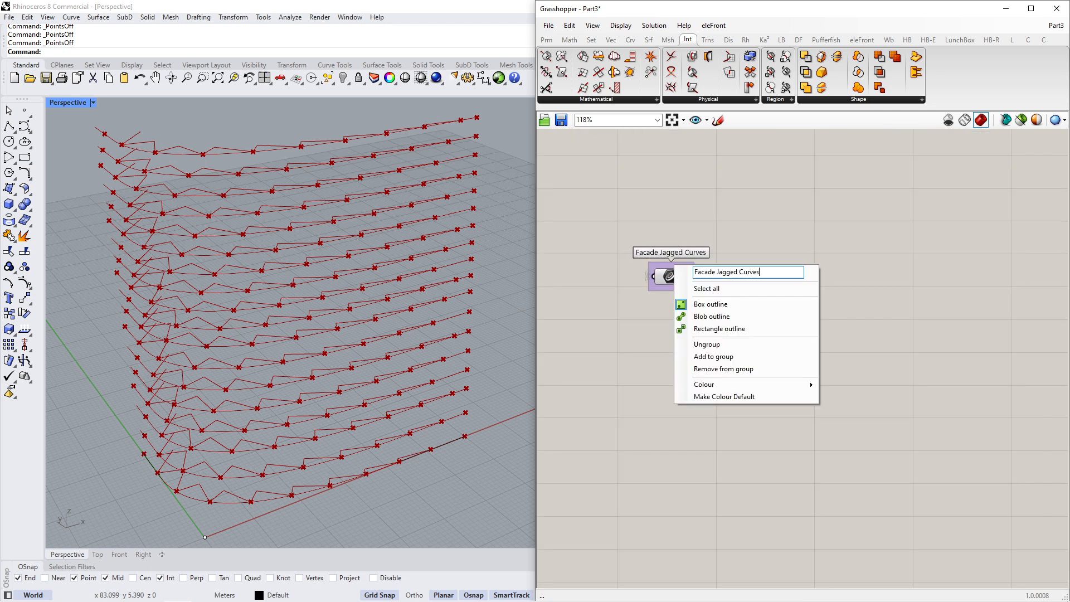
click(711, 230)
Duplicate the "floor to floor heights" Number parameter with its group and place the copy below the Facade Jagged Curves group.
scroll(711, 232, down, 2)
right_drag(905, 132, 686, 323)
right_drag(934, 152, 794, 212)
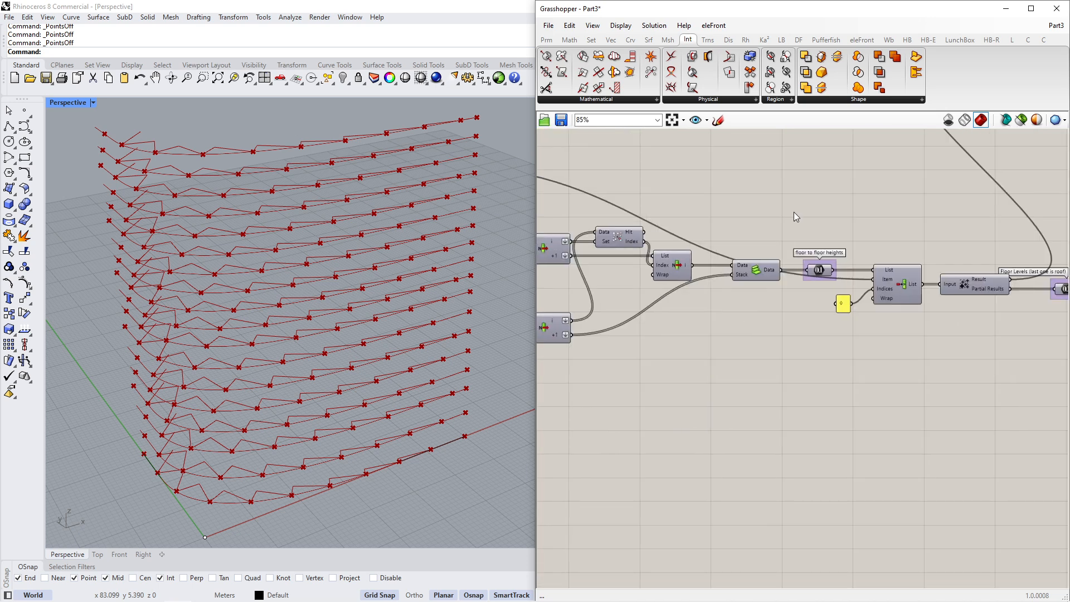
drag(793, 212, 871, 301)
alt+drag(824, 274, 658, 443)
scroll(839, 281, down, 6)
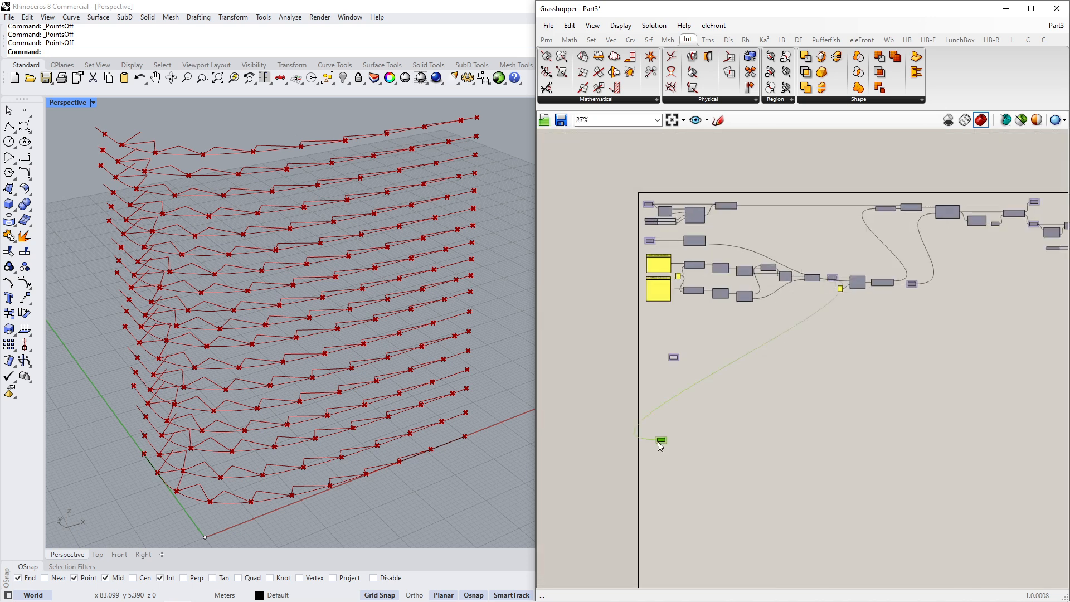
scroll(661, 446, up, 4)
Hide the copied floor to floor heights parameter's wire and space it well below the Facade Jagged Curves parameter.
right_click(685, 353)
mouse_move(736, 388)
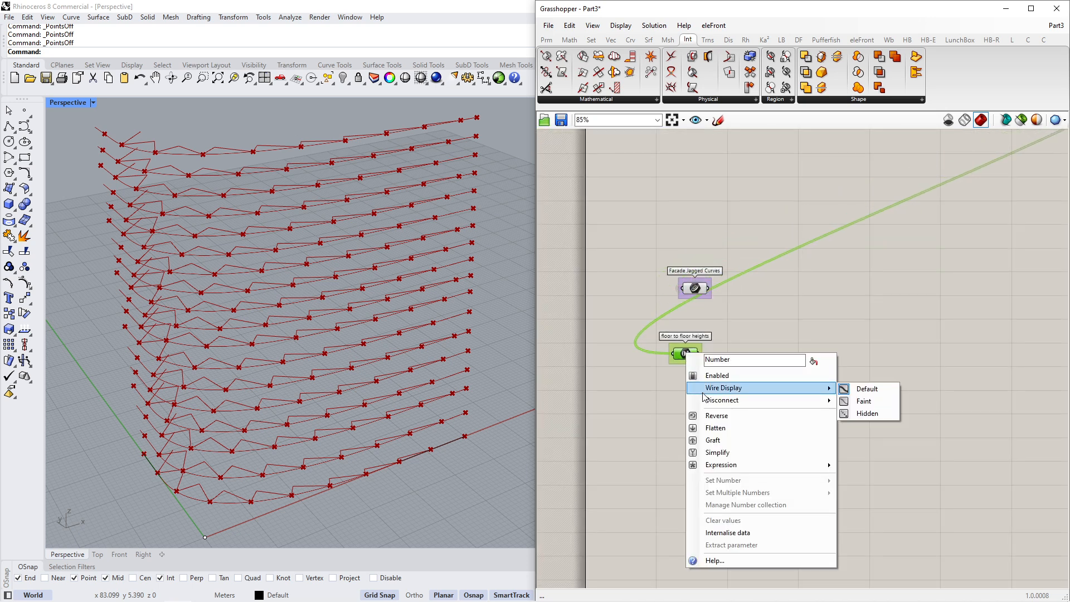
click(864, 413)
drag(691, 357, 715, 414)
mouse_move(700, 282)
mouse_down()
mouse_move(704, 271)
mouse_move(703, 280)
mouse_up()
click(722, 308)
click(737, 307)
click(709, 278)
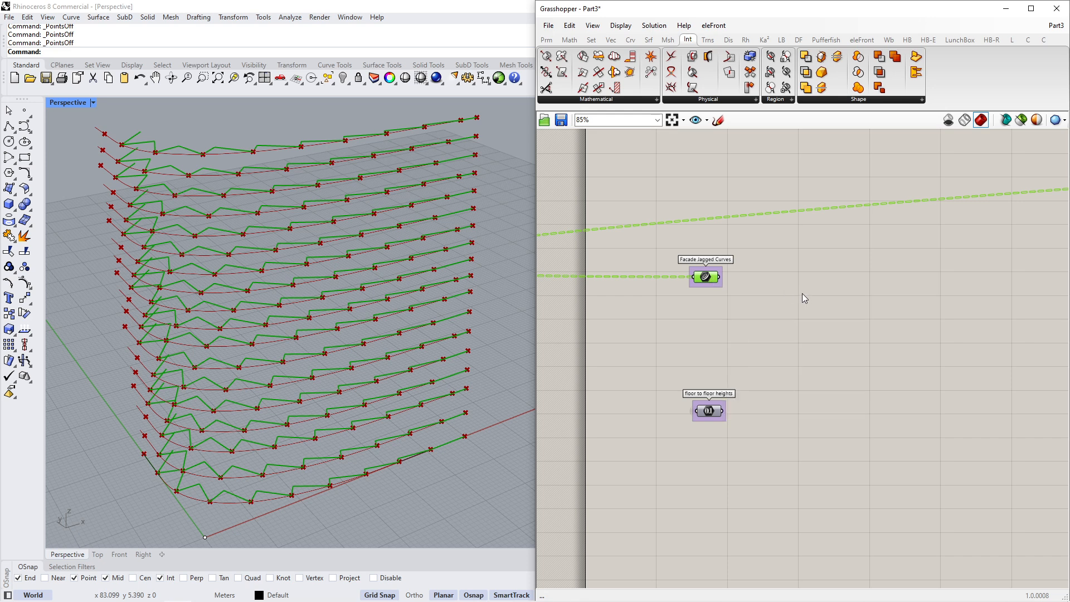
click(765, 267)
Add a Bounding Box component and feed its Content input from the Facade Jagged Curves parameter.
scroll(765, 267, up, 3)
double_click(747, 340)
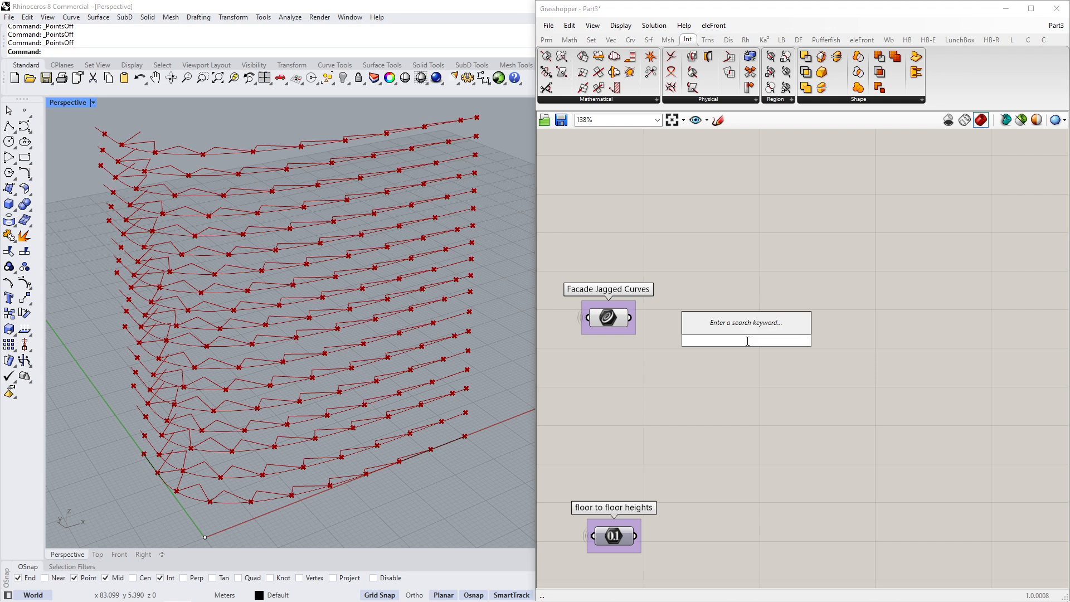
text(bound)
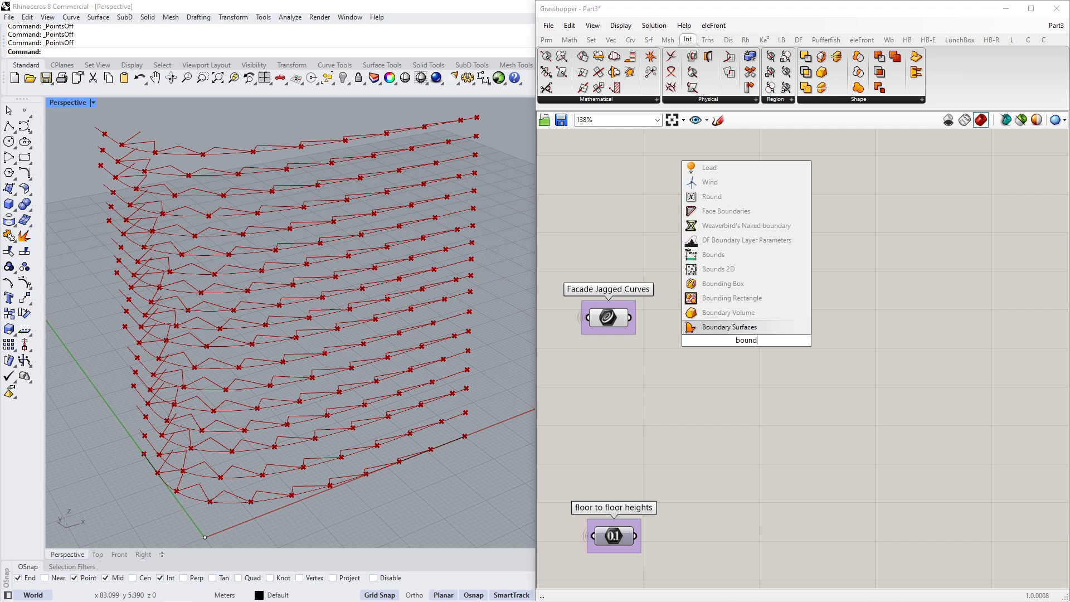
click(745, 286)
drag(629, 317, 762, 349)
click(768, 366)
right_drag(790, 339, 728, 343)
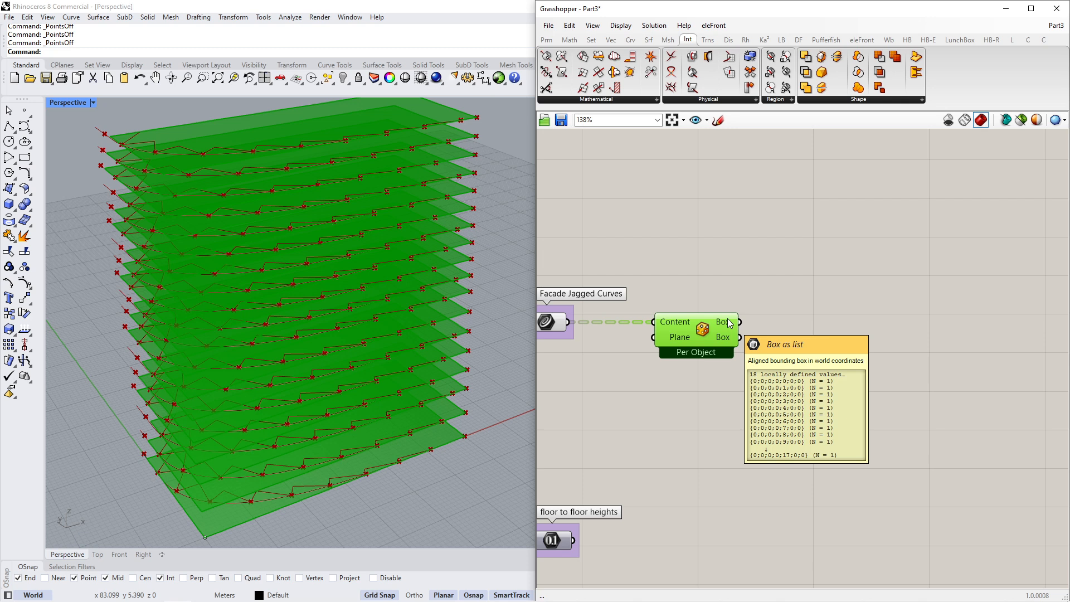
Add a Deconstruct Brep component fed by the Bounding Box's Box output, and turn off the Bounding Box preview.
double_click(792, 336)
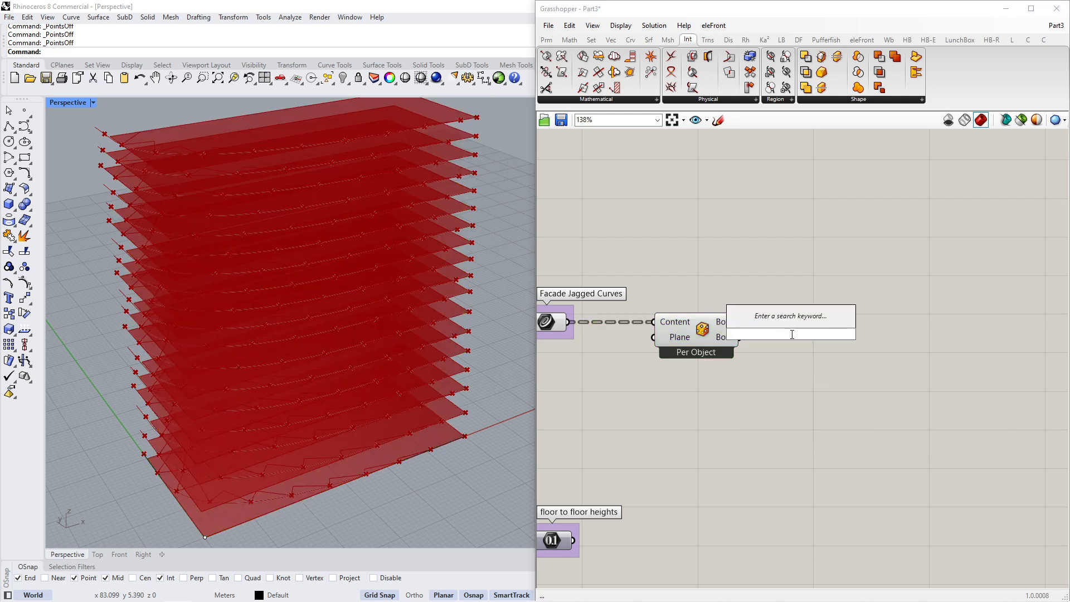
text(dec)
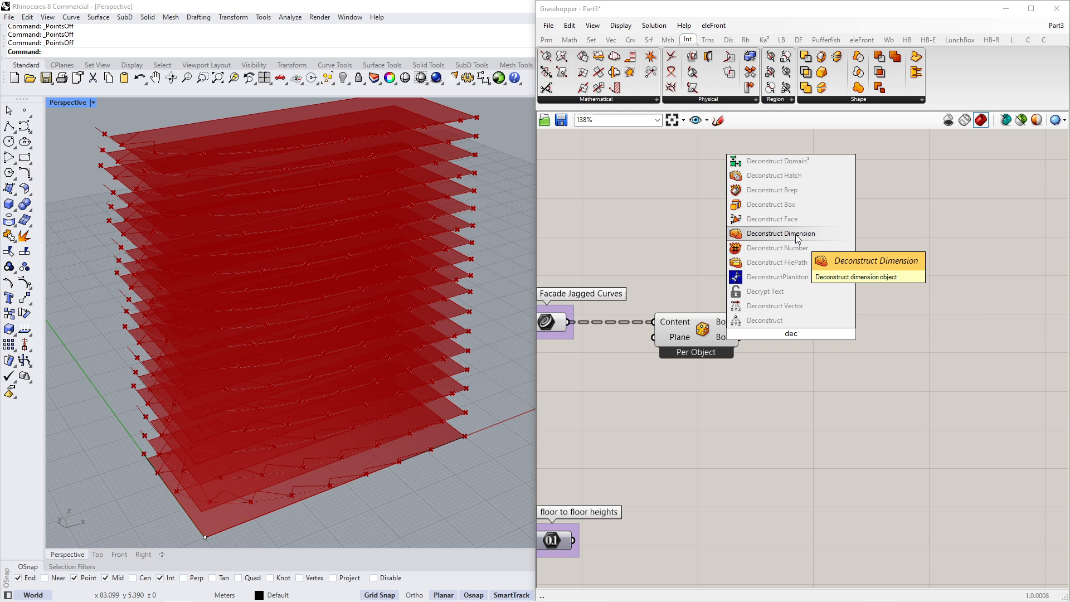
click(809, 189)
drag(740, 322, 756, 326)
click(710, 336)
middle_click(687, 422)
click(688, 377)
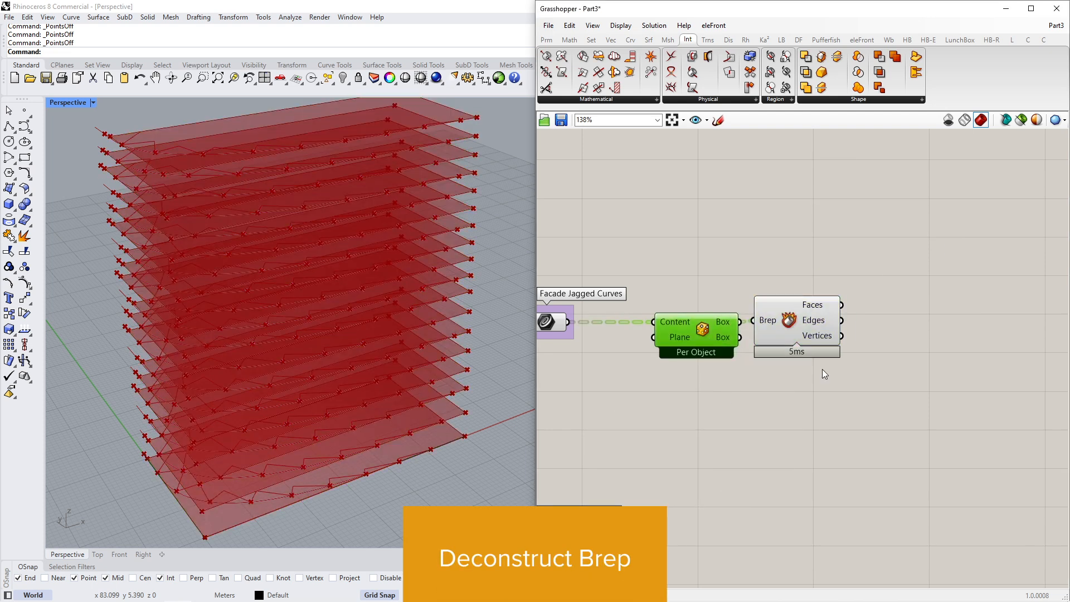
Move the Bounding Box and Deconstruct Brep components together to just below the level of the Facade Jagged Curves parameter.
right_drag(822, 369, 748, 384)
drag(737, 318, 747, 320)
double_click(843, 331)
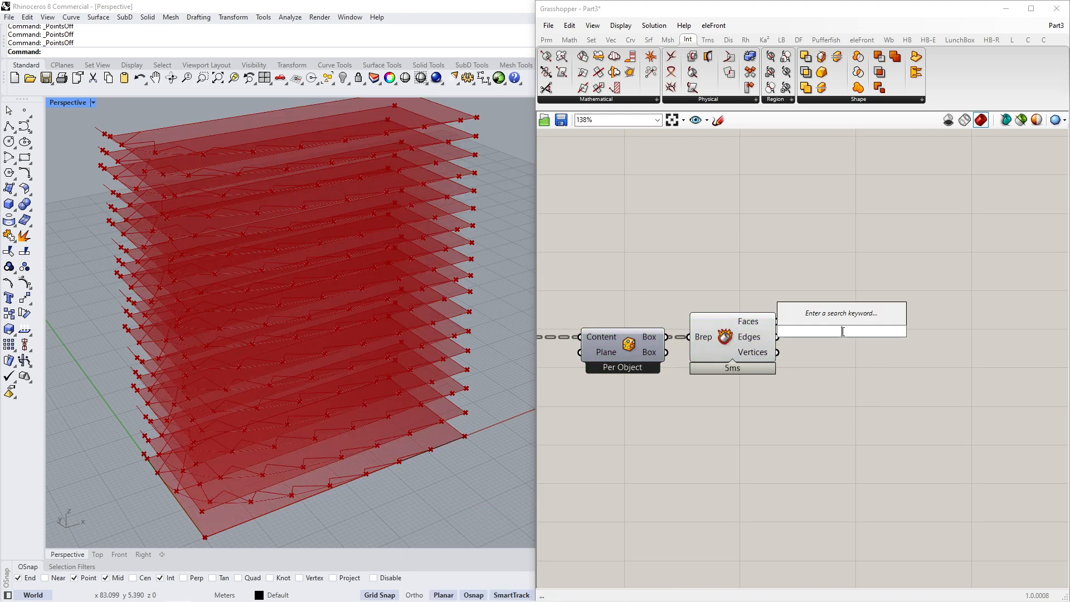
right_drag(734, 338, 798, 336)
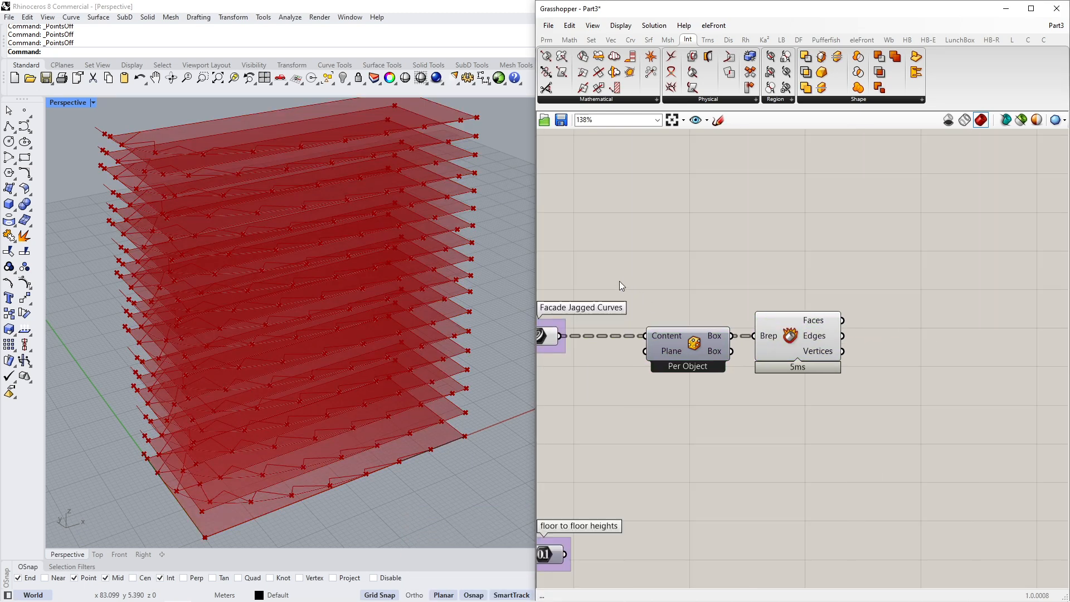
drag(620, 281, 903, 428)
drag(808, 343, 809, 377)
click(880, 334)
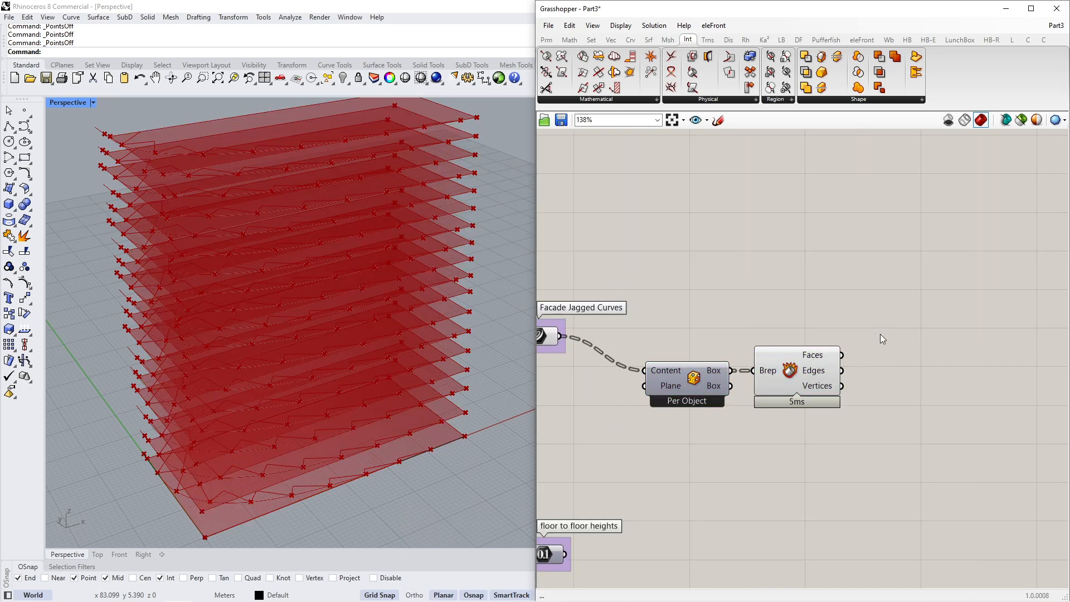
Review the deconstructed faces in the model, then place a Surface Split component after Deconstruct Brep.
right_drag(449, 417, 443, 409)
click(799, 357)
right_drag(278, 353, 298, 323)
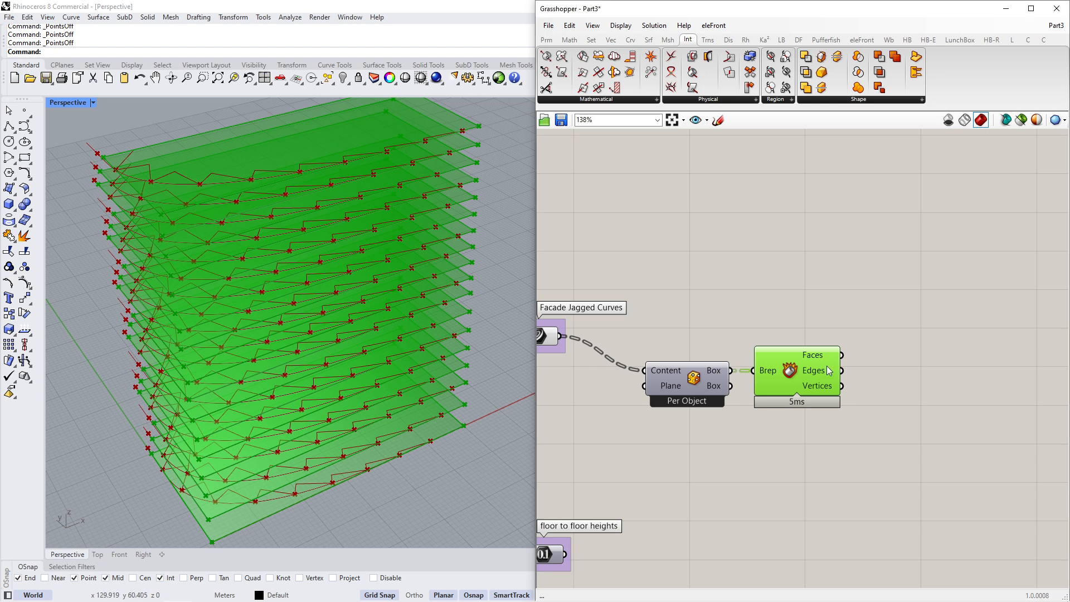
right_drag(895, 337, 878, 340)
double_click(878, 340)
text(s)
key(BackSpace)
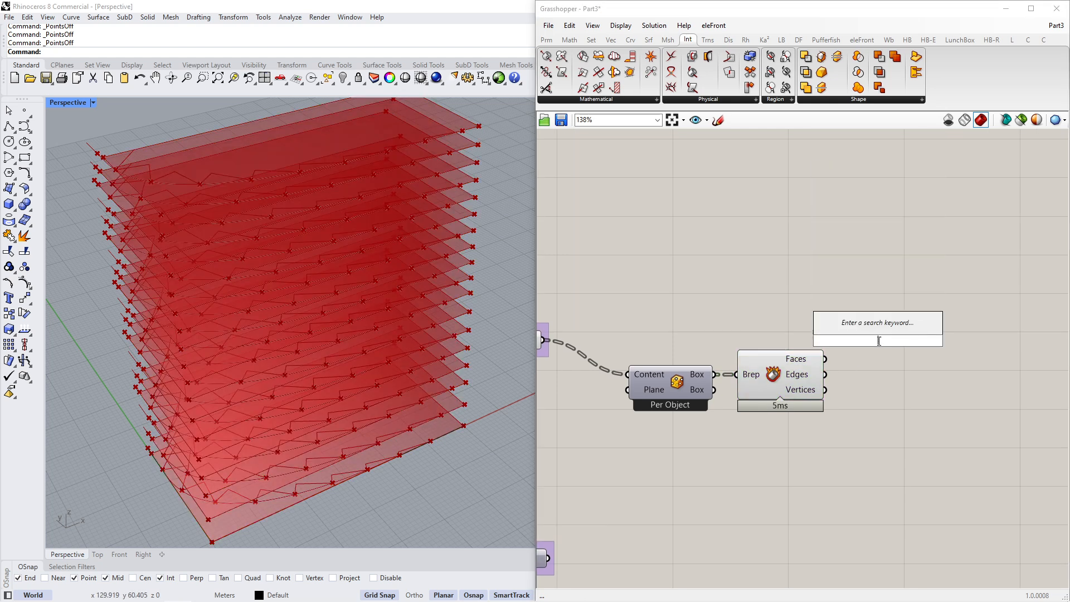
text(cut surfa)
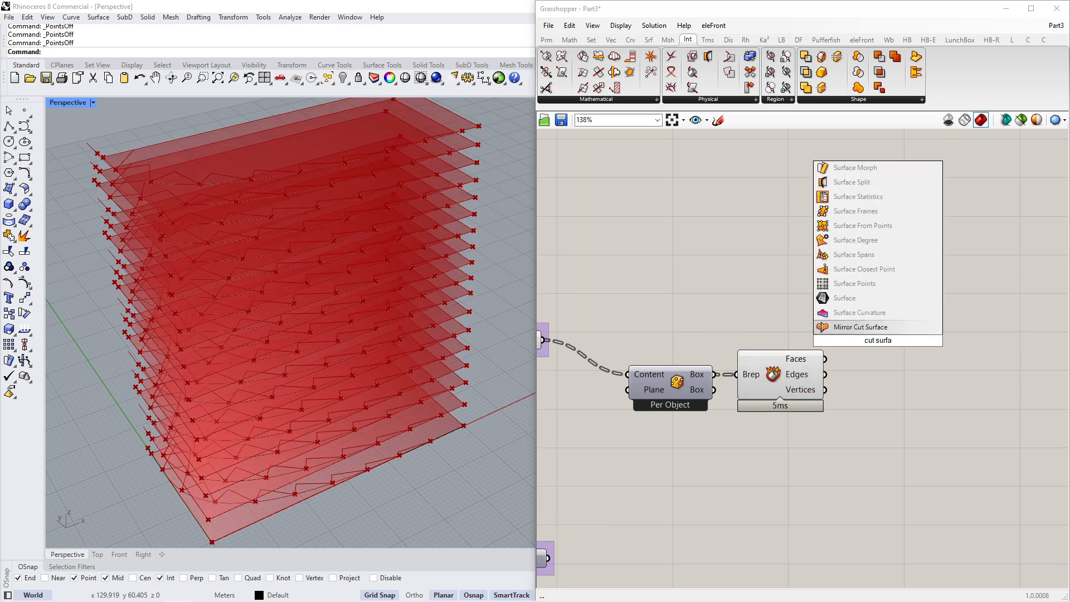
click(852, 184)
drag(882, 349, 911, 352)
mouse_move(735, 326)
right_down()
mouse_move(804, 316)
mouse_move(744, 308)
right_up()
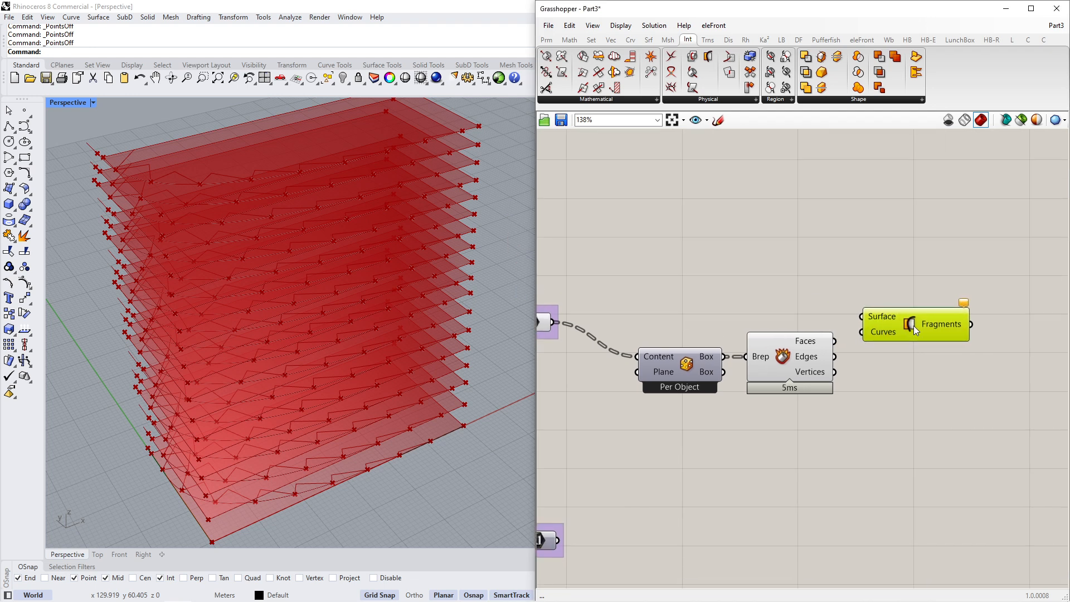
drag(895, 326, 931, 329)
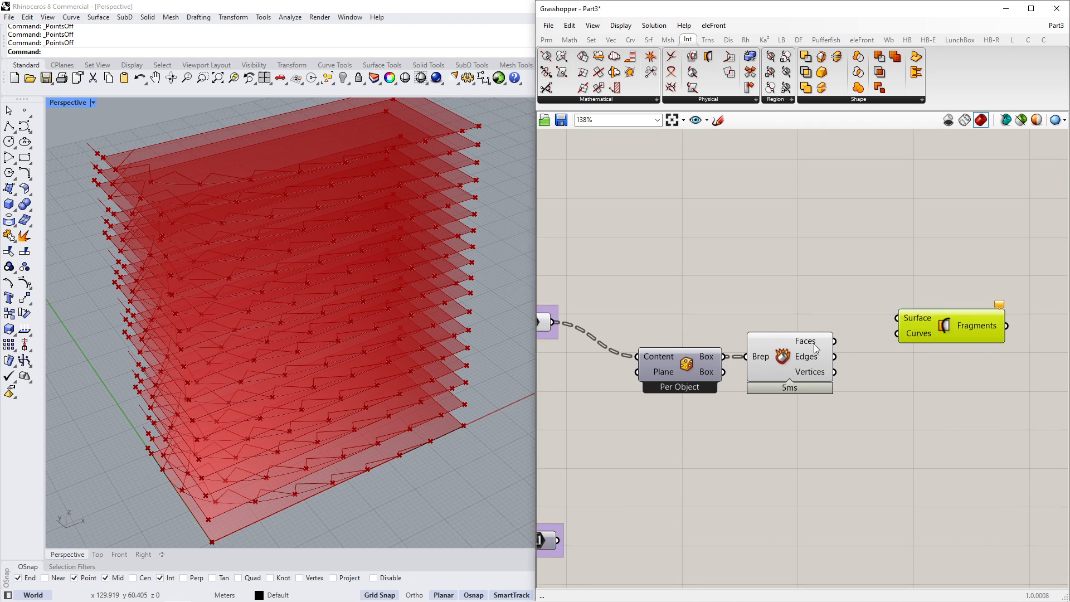
Connect Deconstruct Brep's Faces to Surface Split's Surface input and the Facade Jagged Curves to its Curves input.
drag(878, 328, 948, 312)
click(720, 295)
right_drag(721, 295, 794, 294)
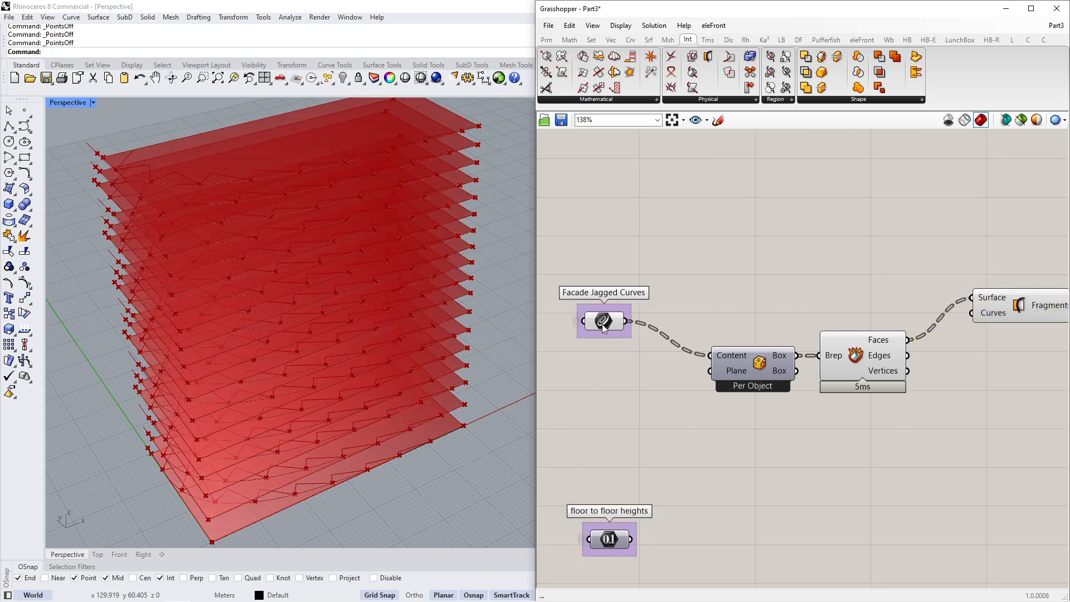
drag(610, 325, 972, 314)
right_drag(996, 339, 879, 349)
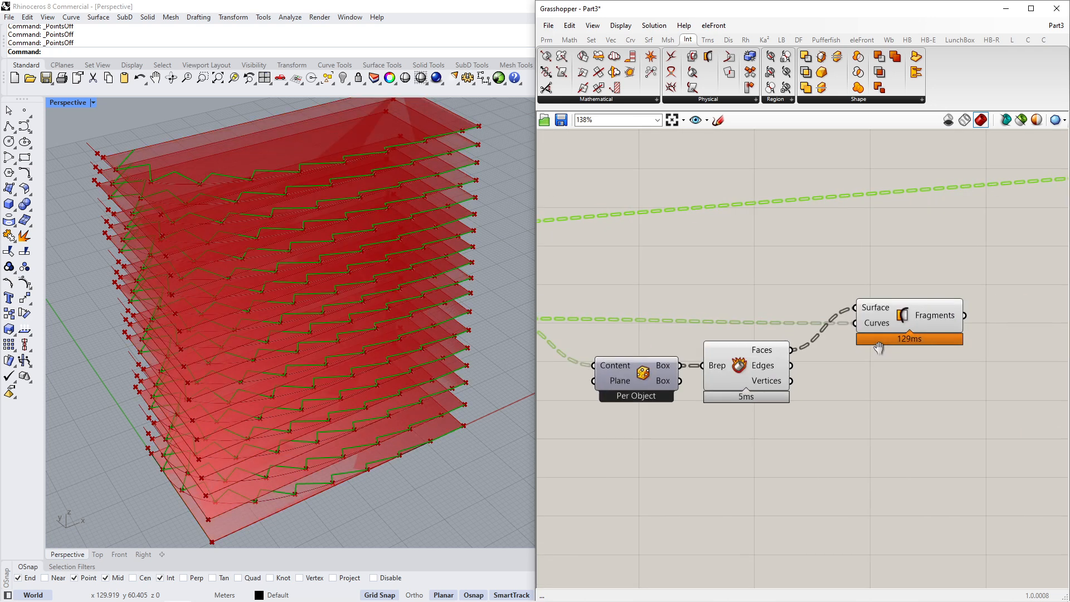
drag(909, 319, 897, 315)
click(865, 390)
Turn off the preview of the Deconstruct Brep component and the Facade Jagged Curves parameter.
click(741, 365)
middle_click(743, 363)
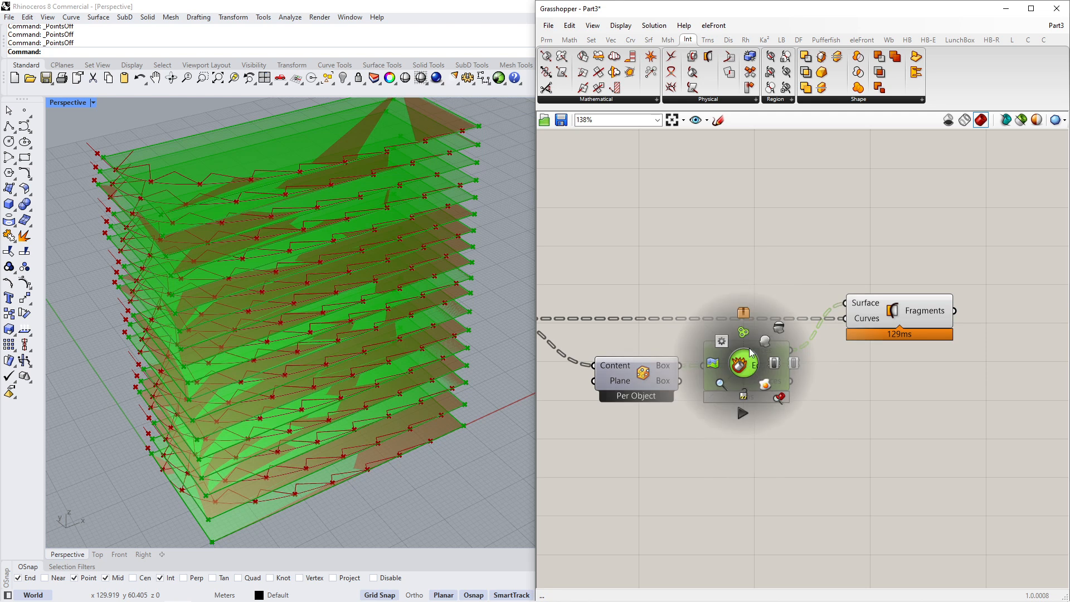
click(776, 330)
right_drag(726, 323, 904, 306)
click(659, 310)
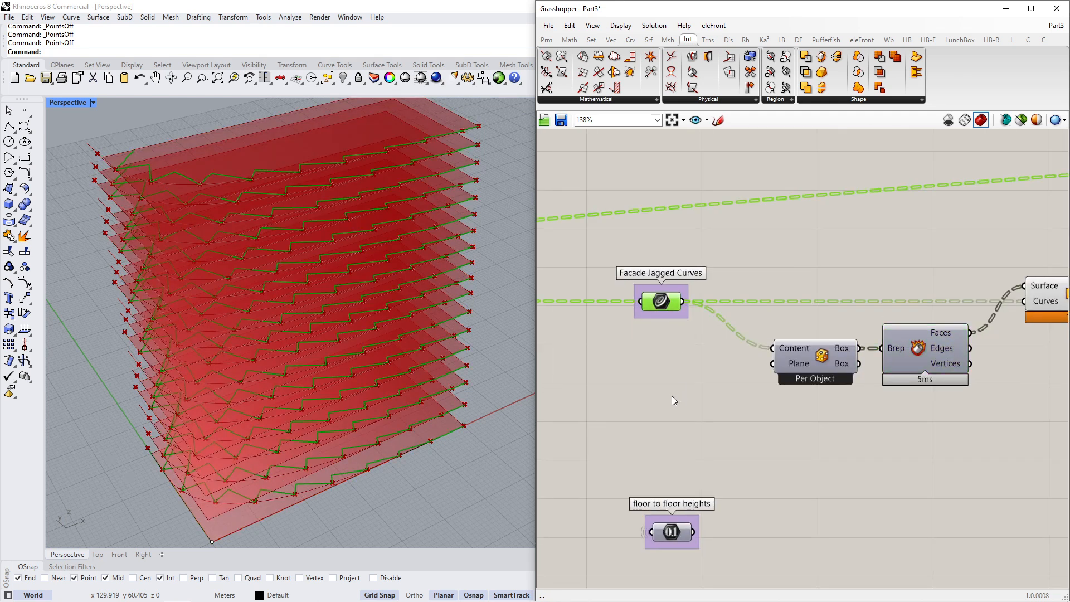
middle_click(662, 405)
click(696, 370)
Add an Area component after Surface Split and connect the Fragments output to its Geometry input.
right_drag(1029, 328, 747, 338)
scroll(831, 309, up, 3)
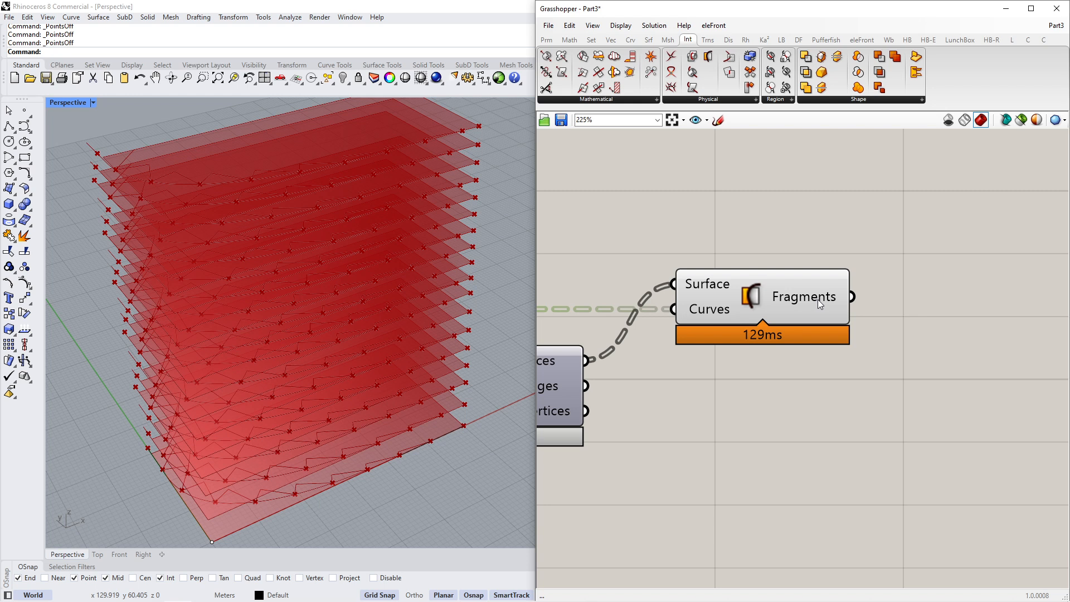
mouse_move(814, 299)
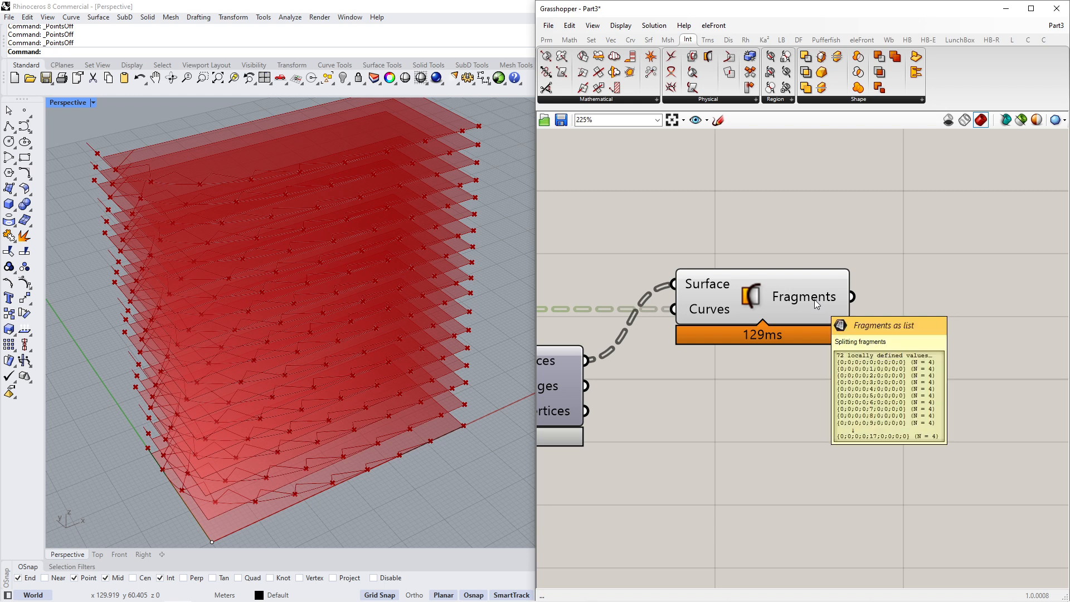
right_drag(815, 299, 658, 309)
double_click(751, 313)
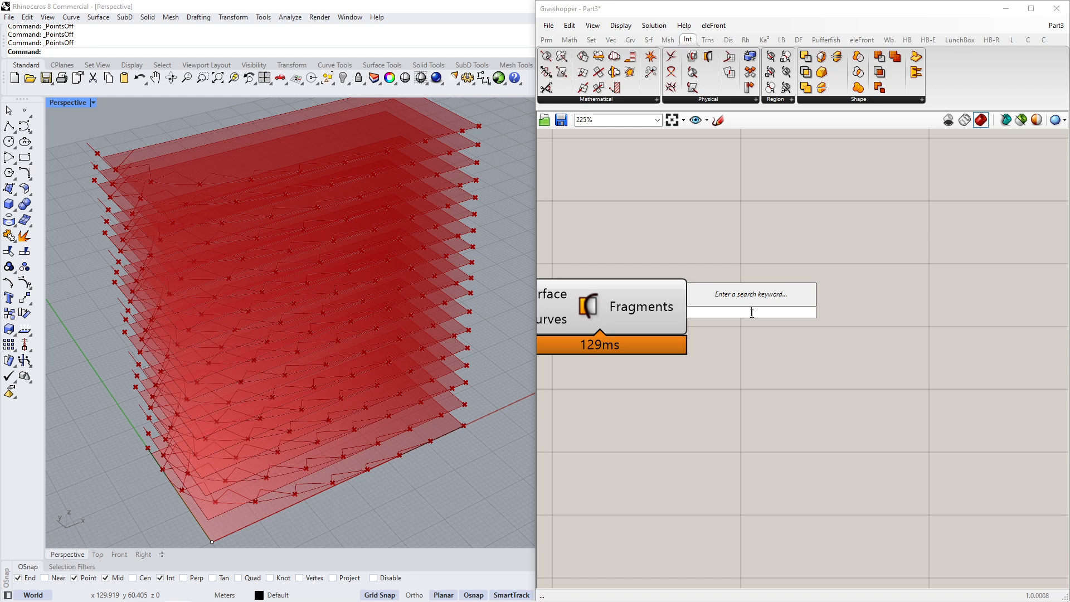
text(area)
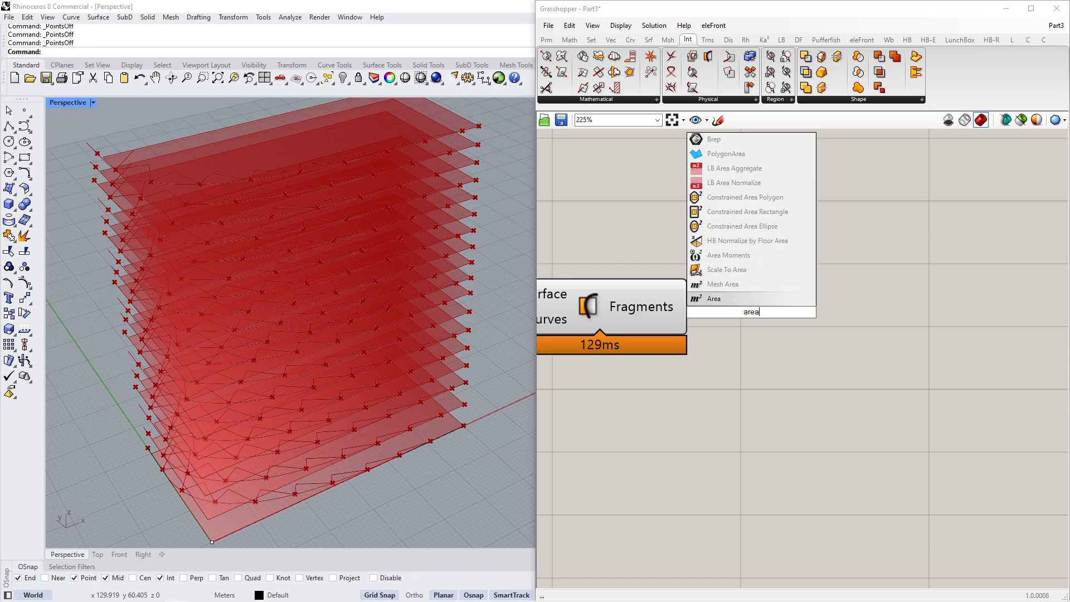
click(752, 298)
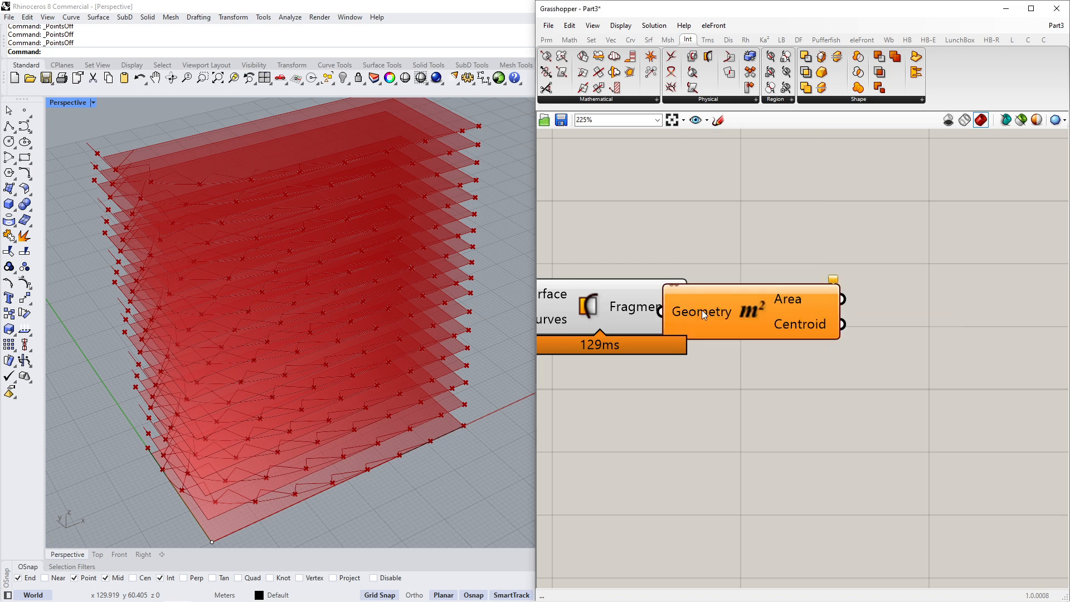
drag(725, 315, 778, 362)
right_drag(777, 362, 657, 387)
Add a Sort List component after the Area component and connect the Area output to its Keys input.
double_click(841, 375)
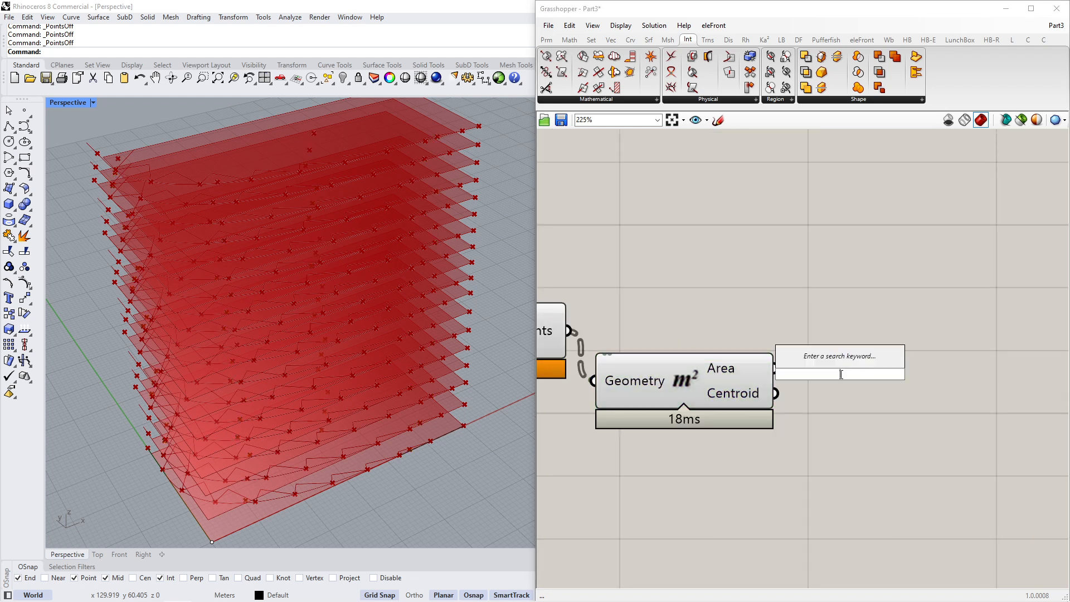
text(sort)
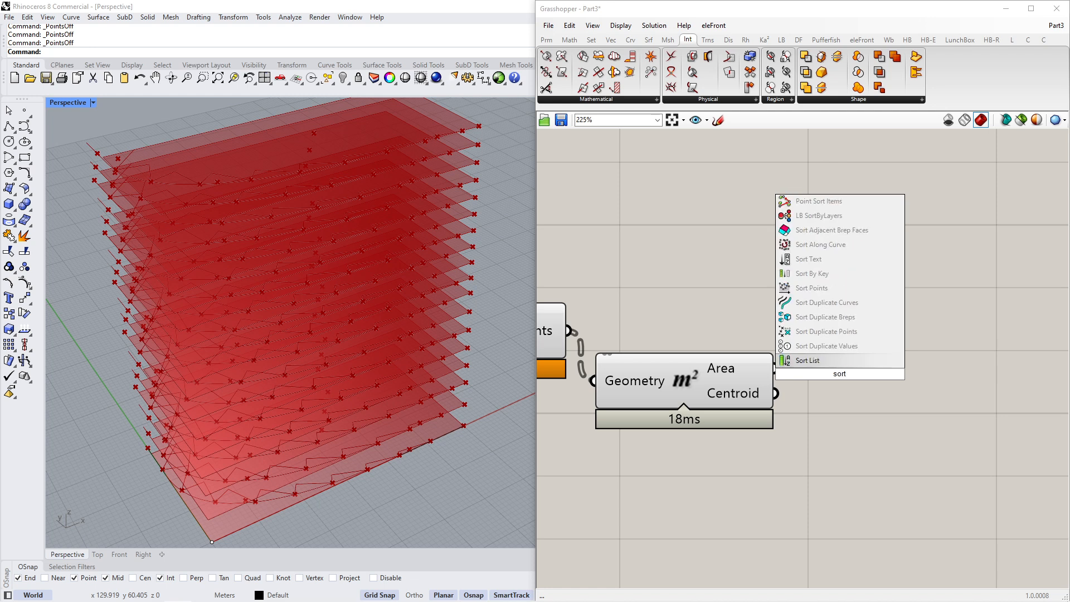
click(813, 360)
drag(813, 360, 934, 362)
drag(776, 370, 876, 357)
drag(938, 382, 927, 341)
Connect Surface Split's Fragments output to the Values A input of Sort List.
scroll(926, 340, down, 2)
drag(752, 365, 760, 377)
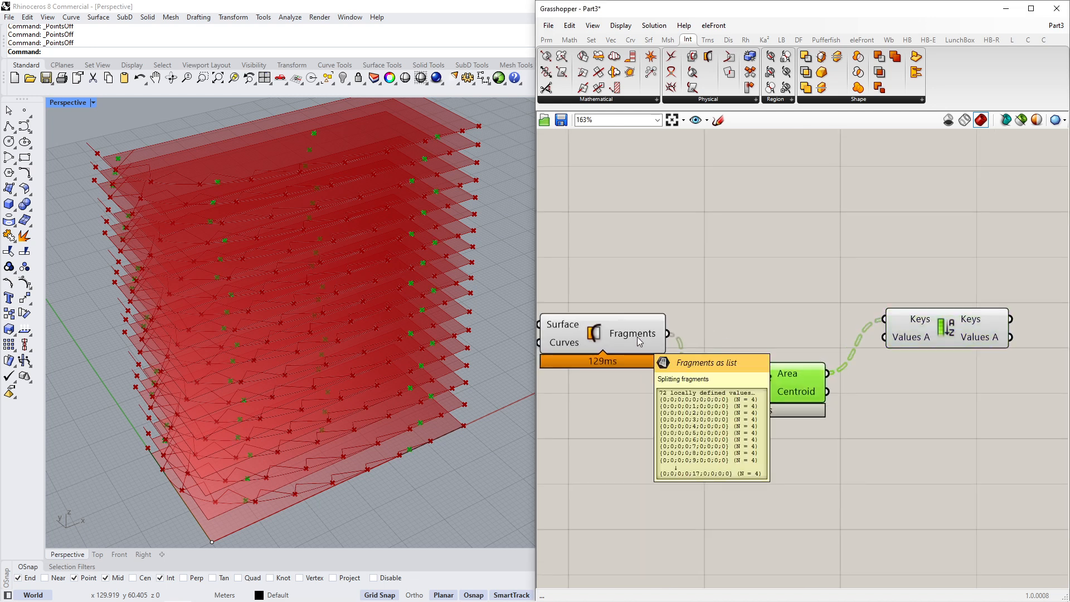
drag(668, 333, 934, 330)
Turn off the preview of the Surface Split and Area components.
drag(791, 469, 592, 298)
middle_click(592, 298)
click(623, 263)
Add a List Item component after Sort List and connect the sorted Values A output to its List input.
right_drag(626, 268, 817, 262)
right_drag(981, 318, 623, 333)
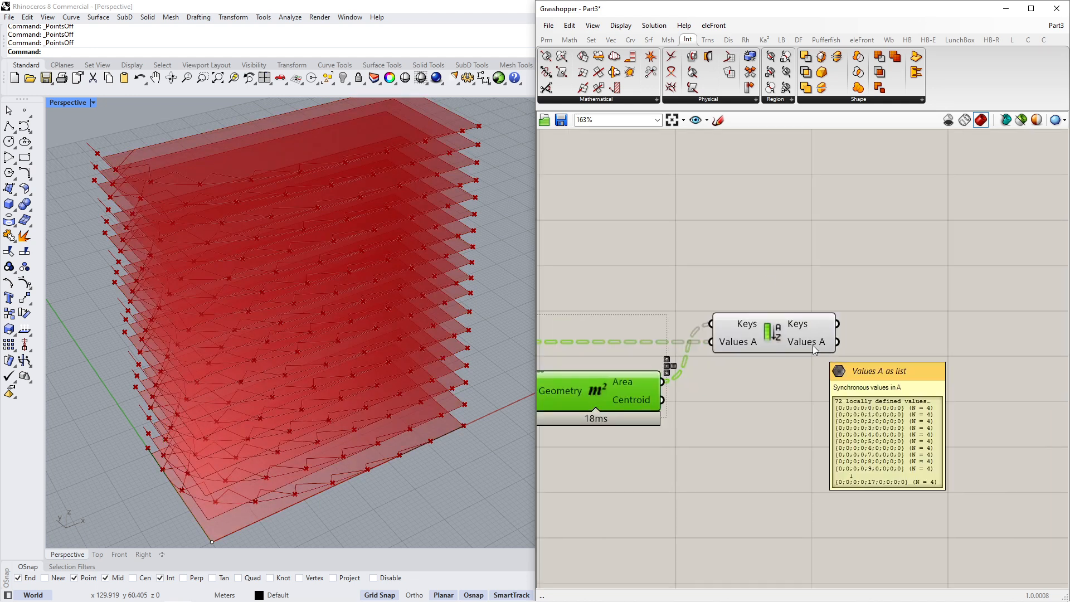
right_drag(877, 340, 743, 339)
double_click(744, 338)
text(list it)
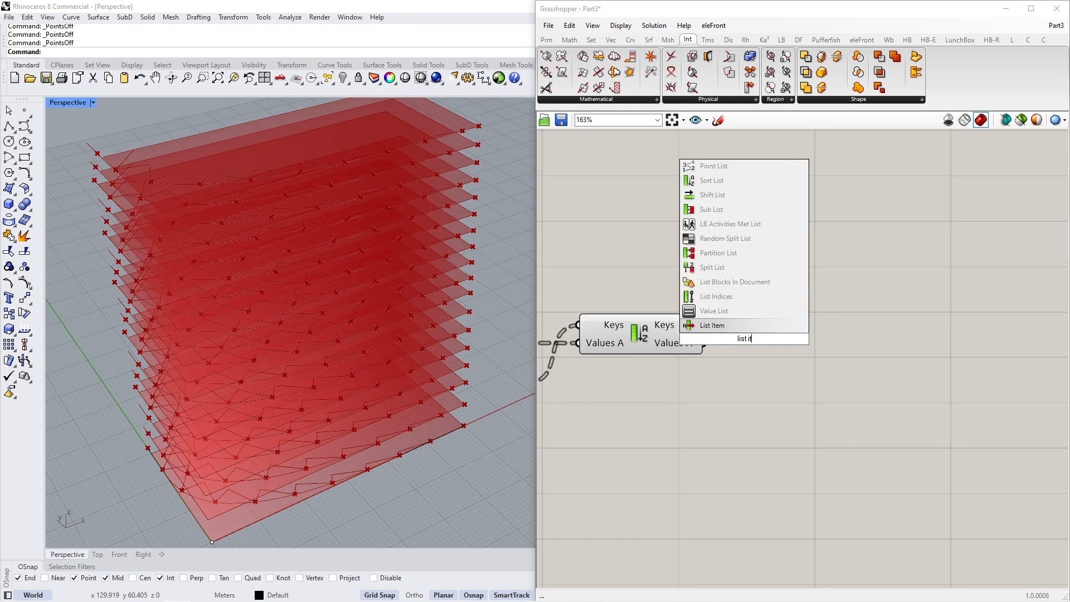
click(747, 325)
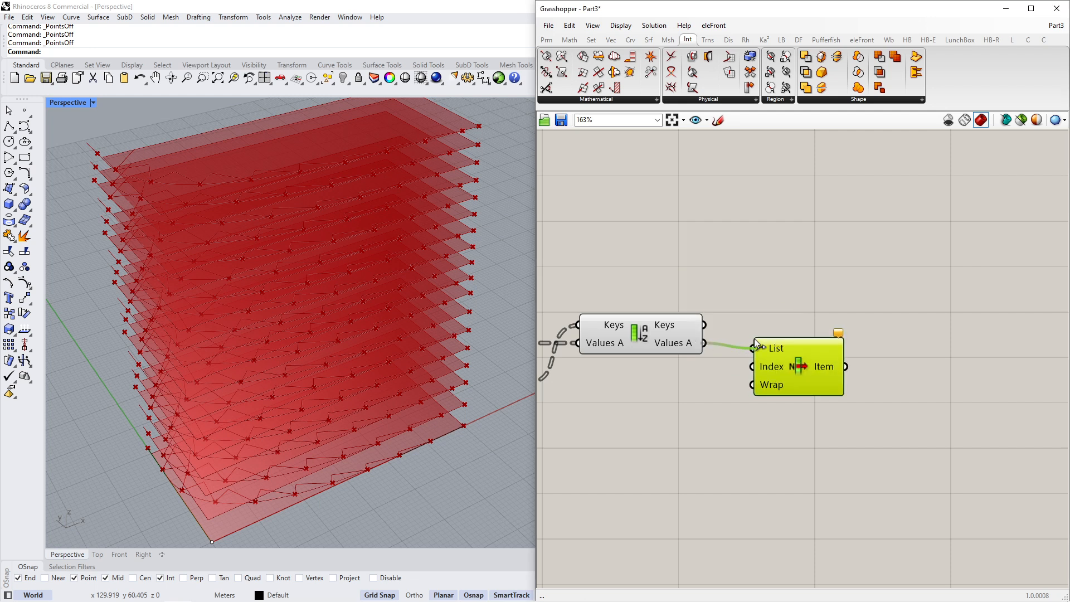
drag(754, 339, 756, 346)
Reverse the List input of the List Item component.
scroll(778, 349, up, 3)
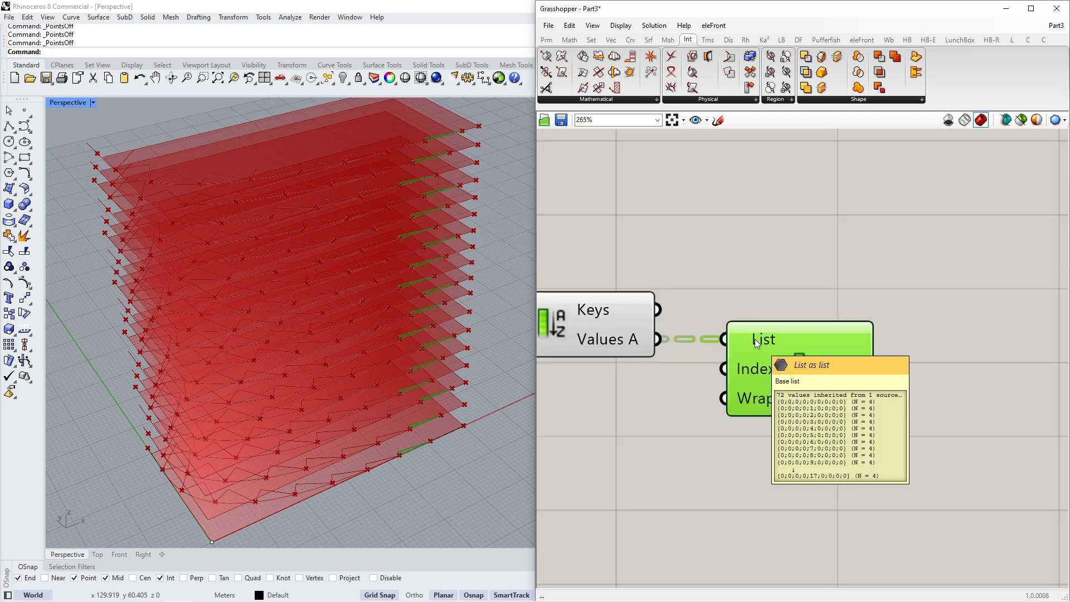
right_click(757, 343)
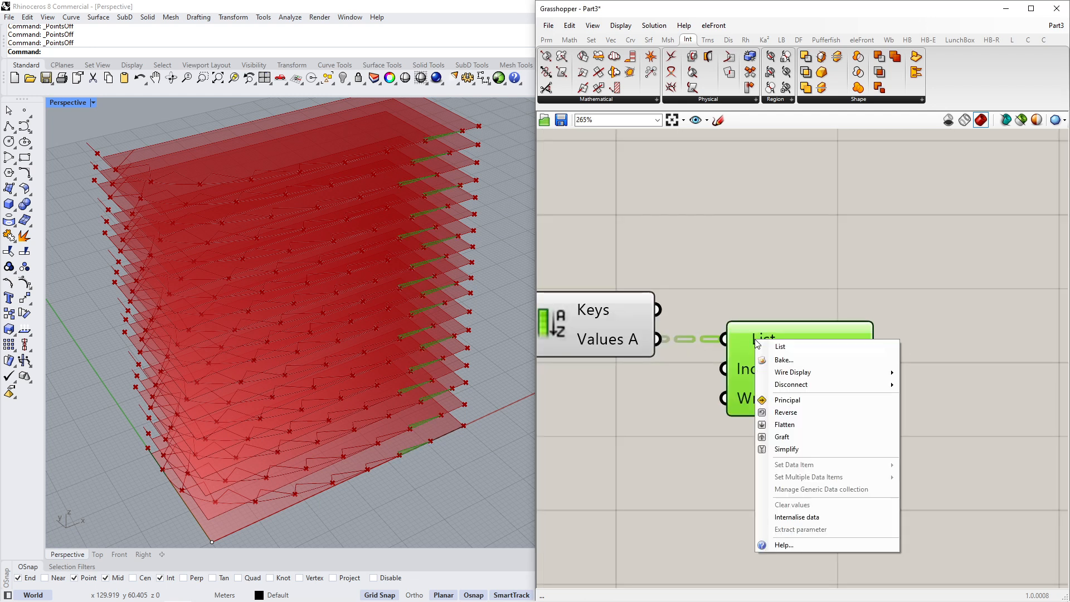
click(780, 415)
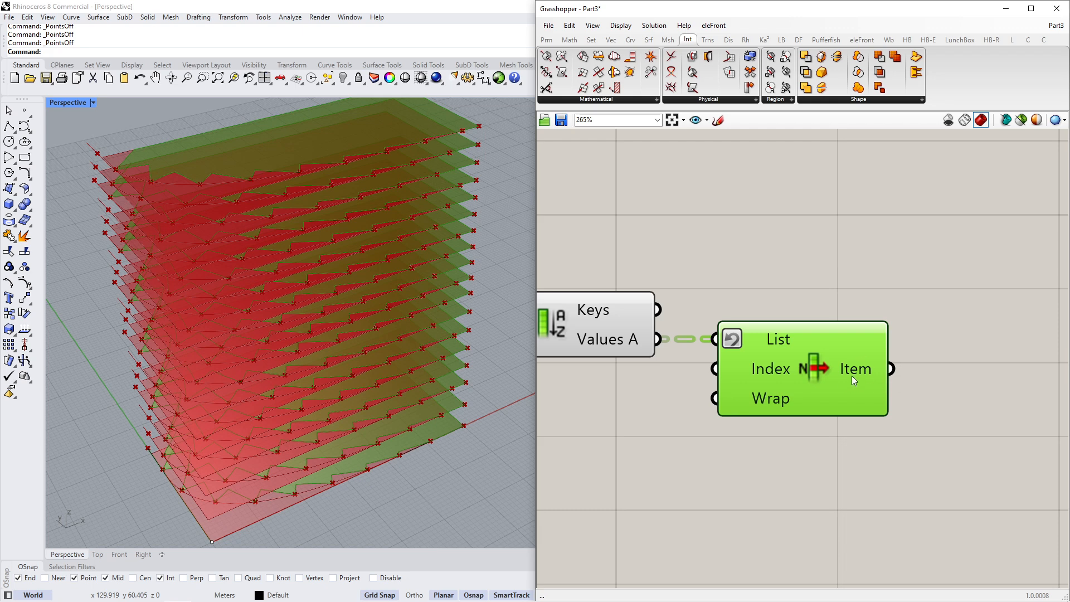
Turn off the preview of the Sort List component.
right_drag(634, 382, 812, 383)
drag(806, 401, 638, 252)
middle_click(670, 361)
click(704, 327)
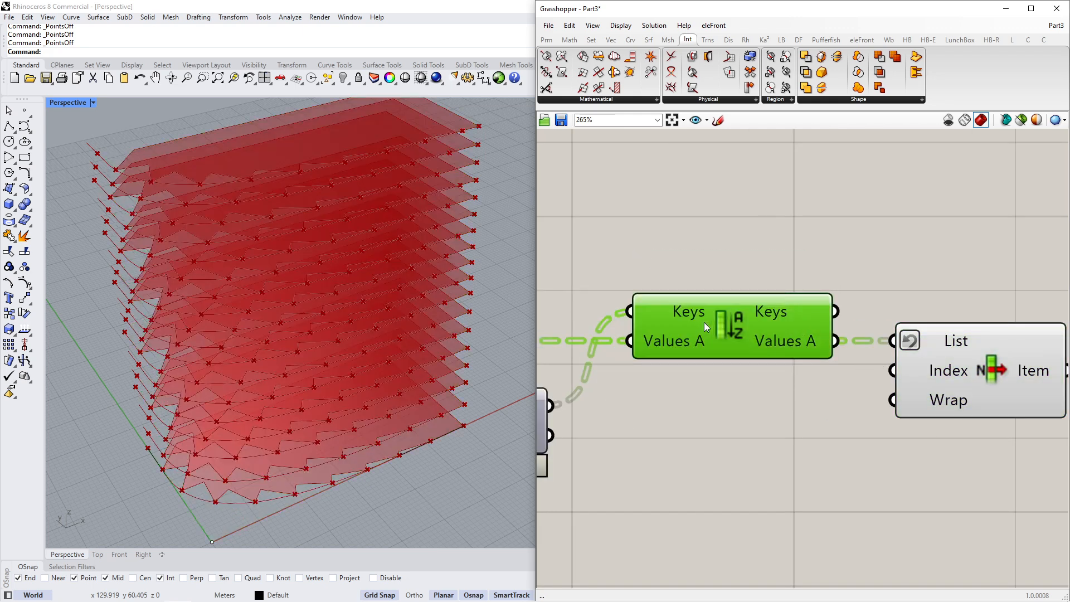
Examine the jagged floor plates output by List Item in the 3D model from several angles.
right_drag(327, 389, 300, 184)
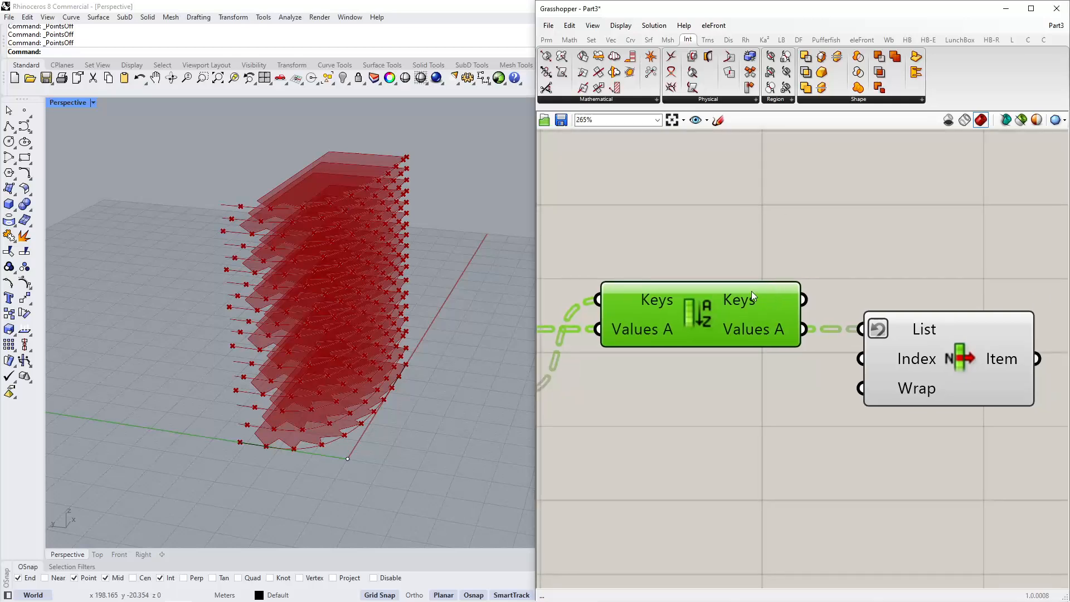
scroll(332, 193, up, 5)
right_drag(367, 412, 306, 315)
scroll(326, 257, down, 5)
right_drag(325, 252, 344, 288)
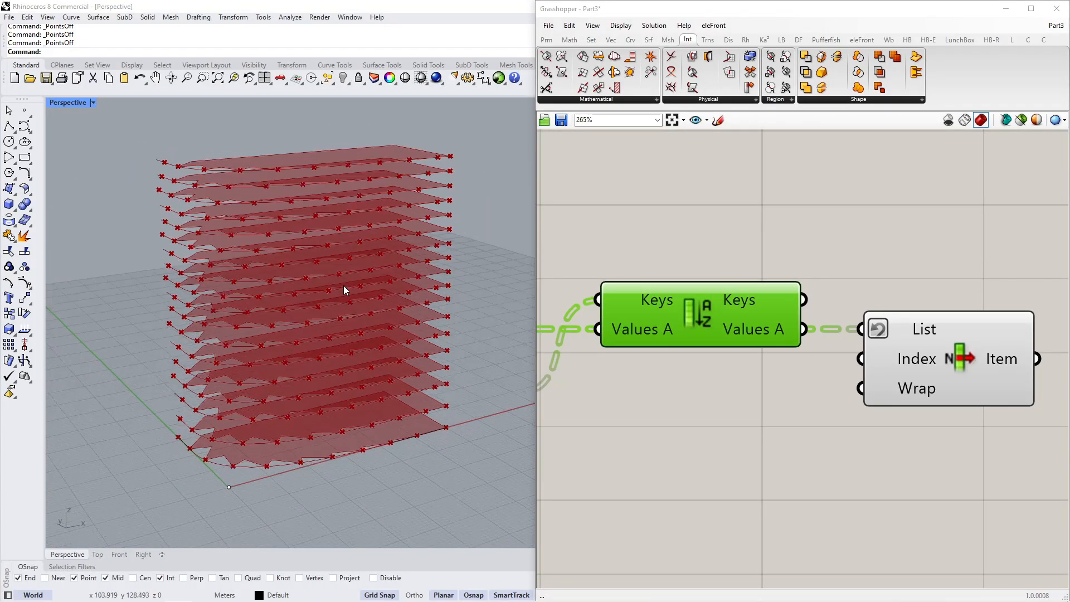
scroll(344, 289, up, 3)
click(943, 368)
scroll(947, 394, down, 3)
right_drag(946, 394, 863, 383)
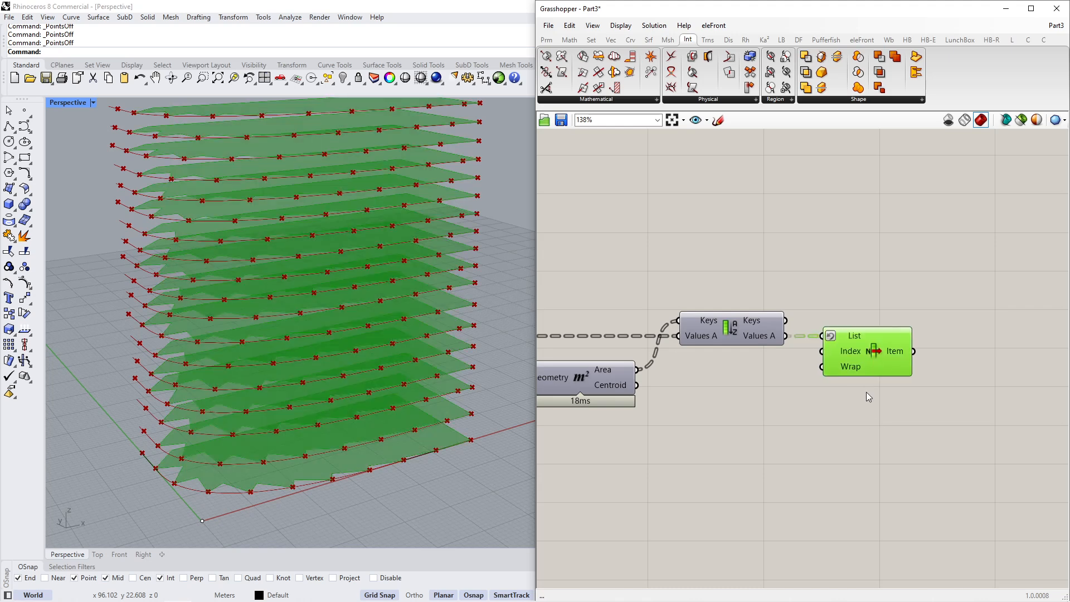
click(866, 392)
Add an Extrude component below the floor-splitting components, level with the floor to floor heights parameter.
scroll(740, 351, down, 4)
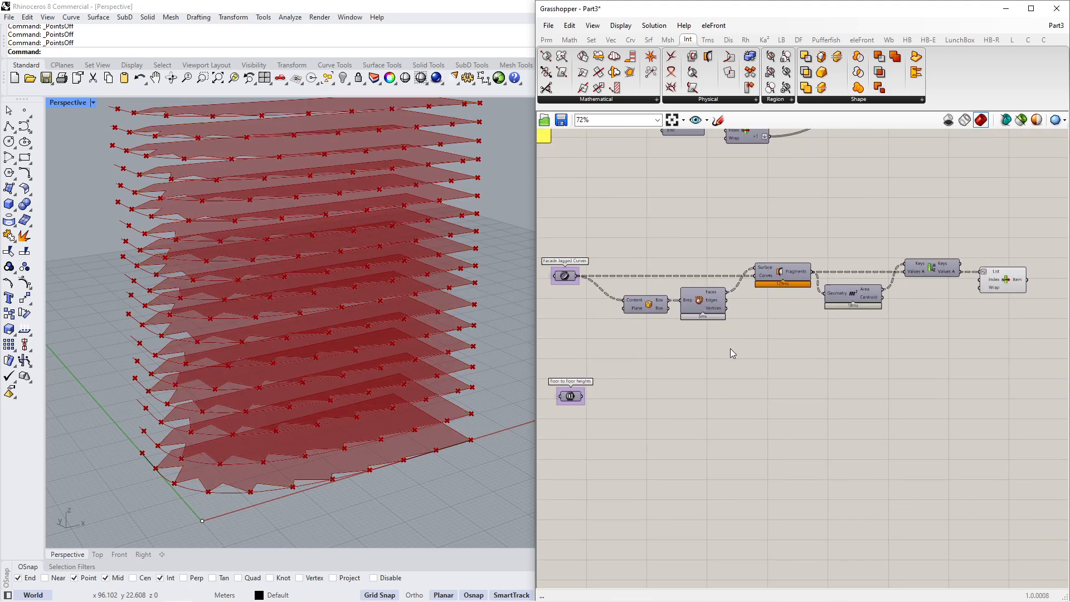
scroll(573, 385, up, 2)
mouse_move(574, 387)
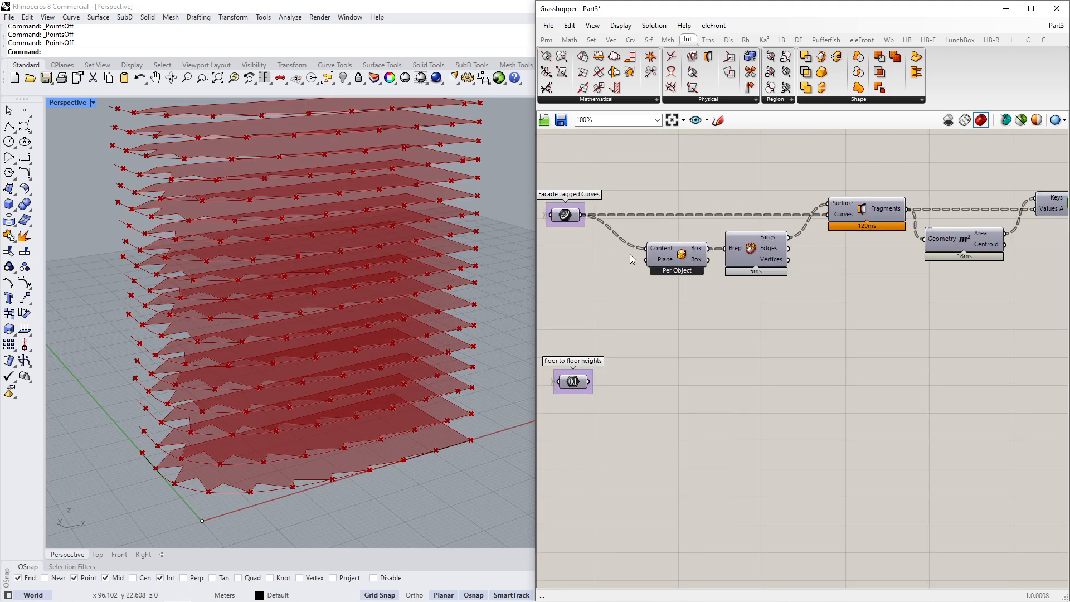
right_drag(549, 231, 615, 232)
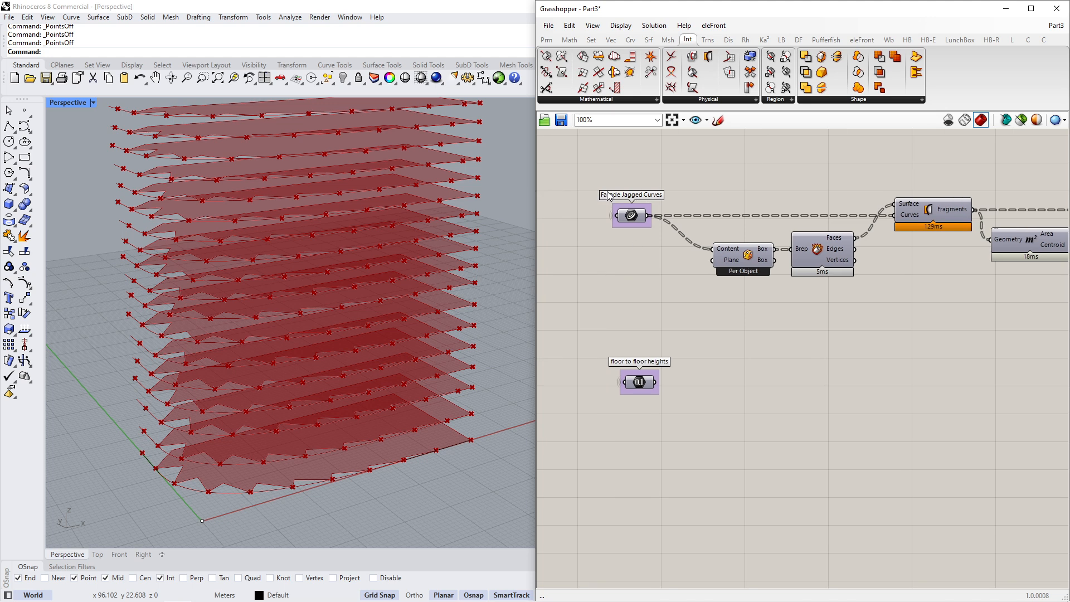
click(631, 216)
click(699, 277)
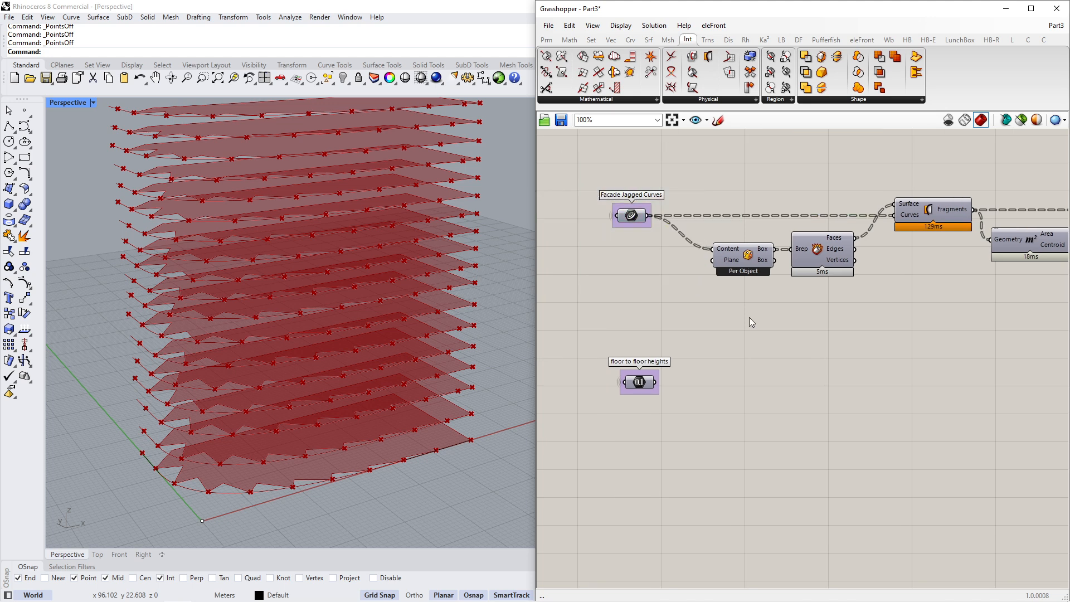
double_click(831, 364)
text(extr)
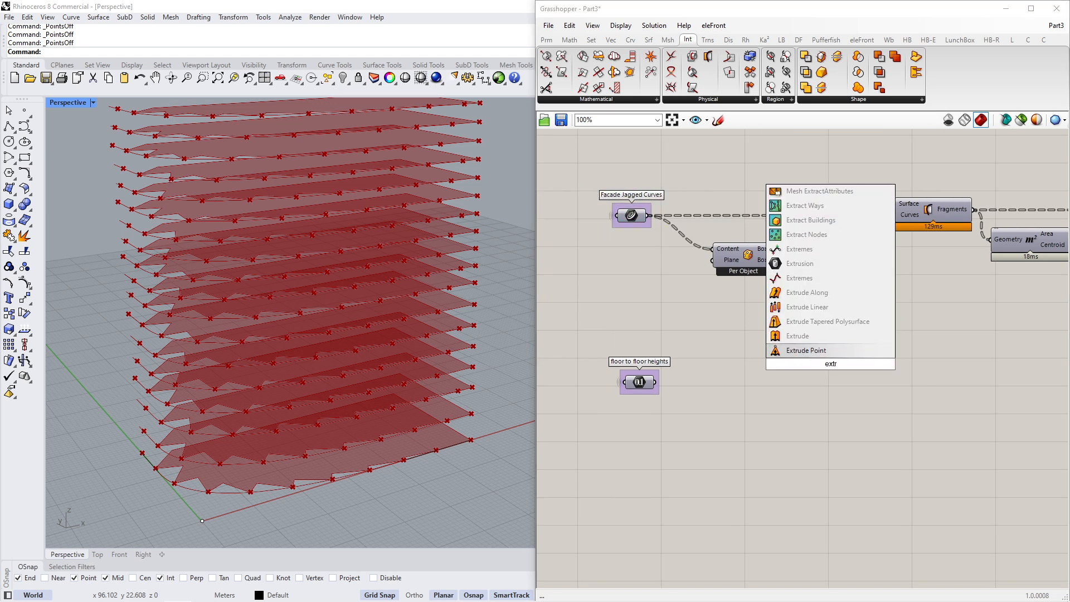
click(819, 337)
drag(815, 373, 863, 376)
right_drag(861, 387, 777, 401)
drag(802, 380, 862, 397)
right_drag(760, 379, 801, 389)
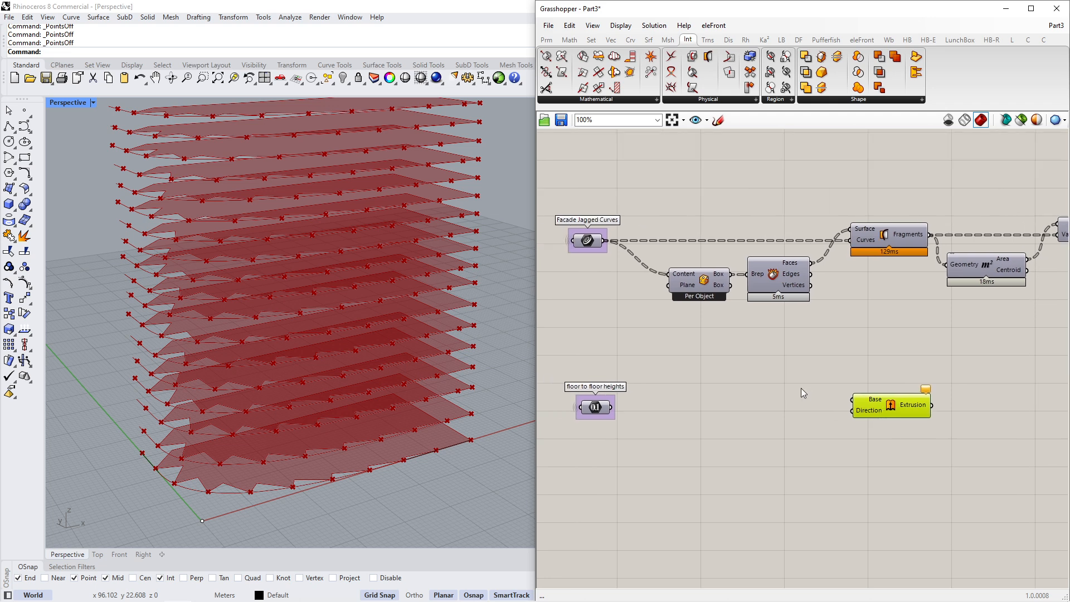
Duplicate the Facade Jagged Curves parameter, place the copy beside Extrude, and feed it from the original parameter.
drag(602, 241, 689, 355)
drag(554, 195, 645, 300)
key(ctrl+c)
key(ctrl+v)
drag(602, 262, 790, 402)
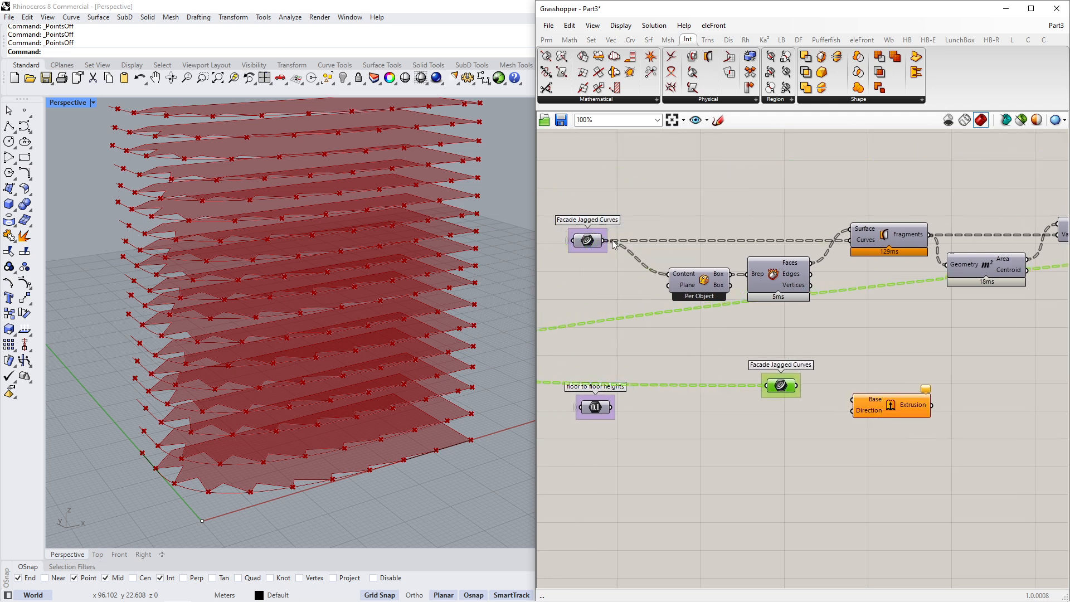
drag(606, 241, 766, 385)
Connect the copied Facade Jagged Curves parameter to Extrude's Base input and line the two components up.
right_drag(805, 397, 749, 383)
drag(734, 373, 778, 375)
drag(803, 381, 963, 366)
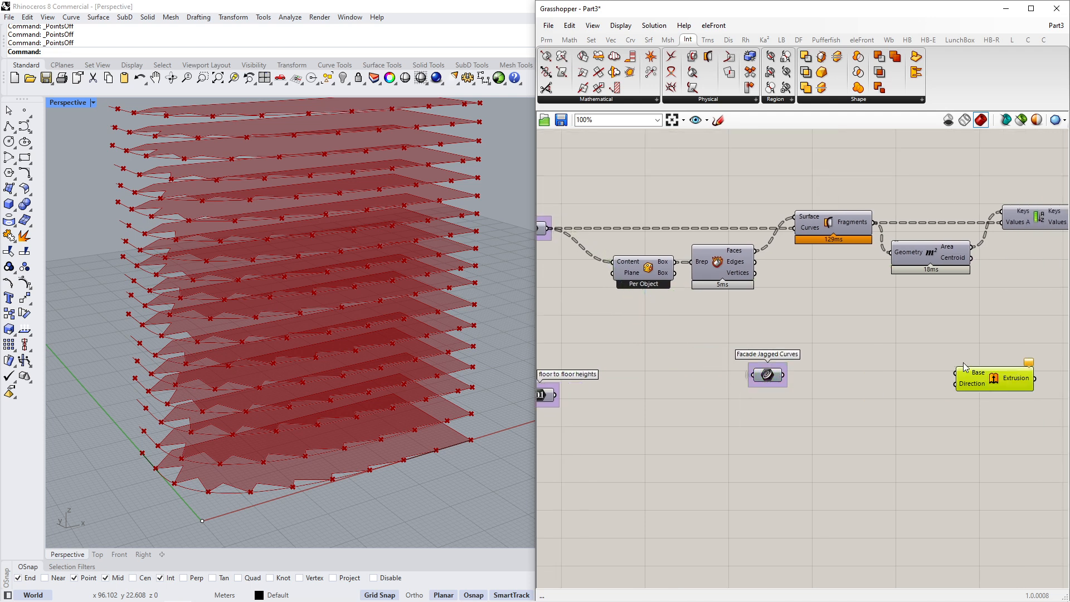
right_drag(816, 380, 742, 366)
drag(709, 361, 811, 360)
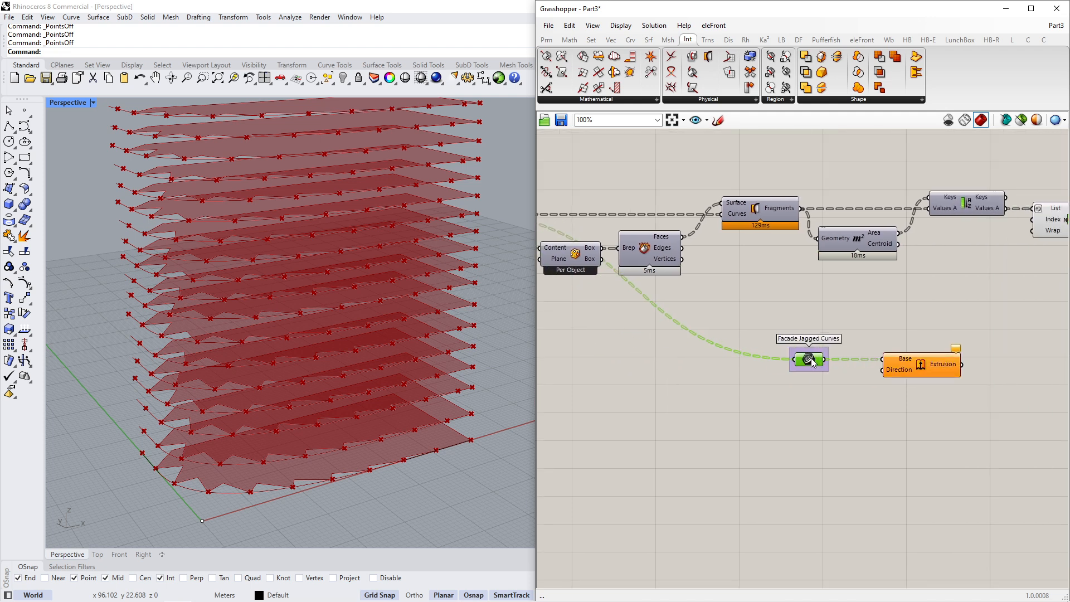
Add a Unit Z component below the copied curves parameter and connect floor to floor heights to its Factor input.
right_drag(777, 389, 877, 357)
double_click(891, 365)
text(z)
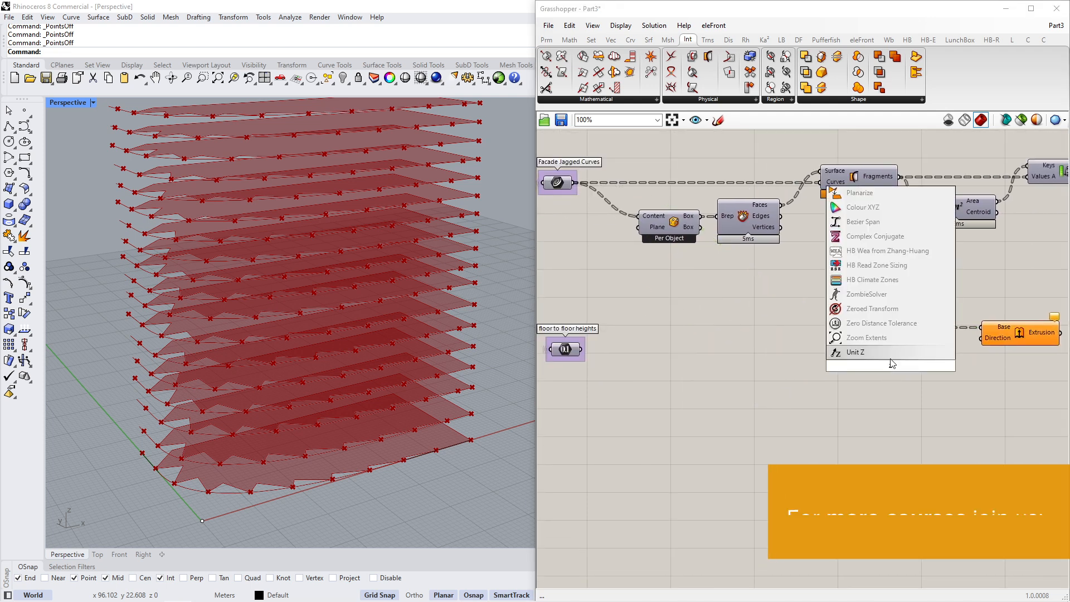
key(Return)
drag(891, 365, 917, 362)
click(805, 386)
drag(576, 349, 929, 369)
click(929, 369)
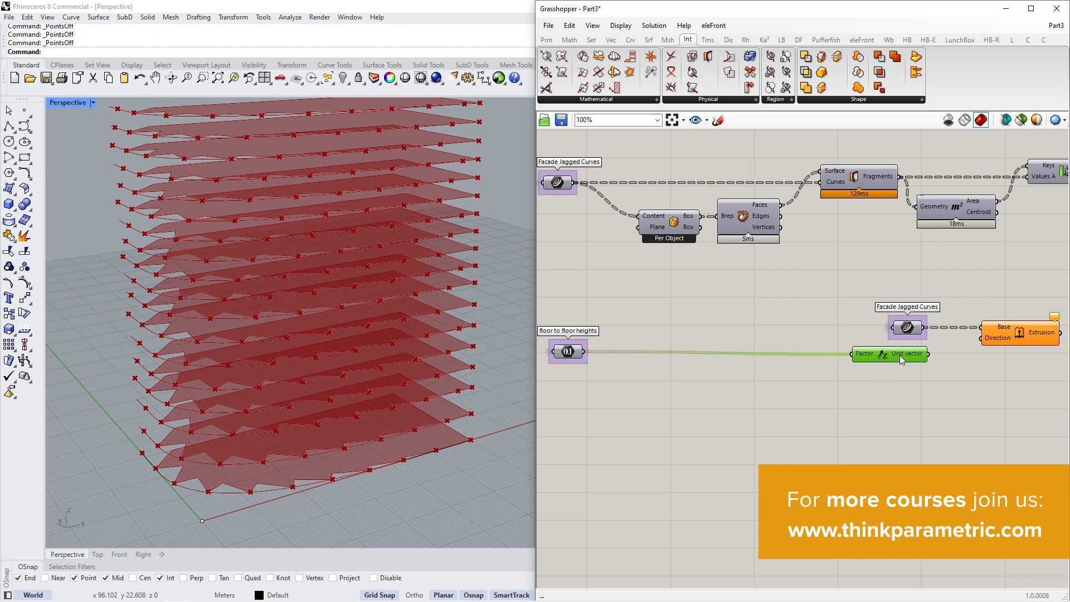
Graft the Unit Z component's Unit vector output and connect it to Extrude's Direction input.
scroll(929, 369, up, 4)
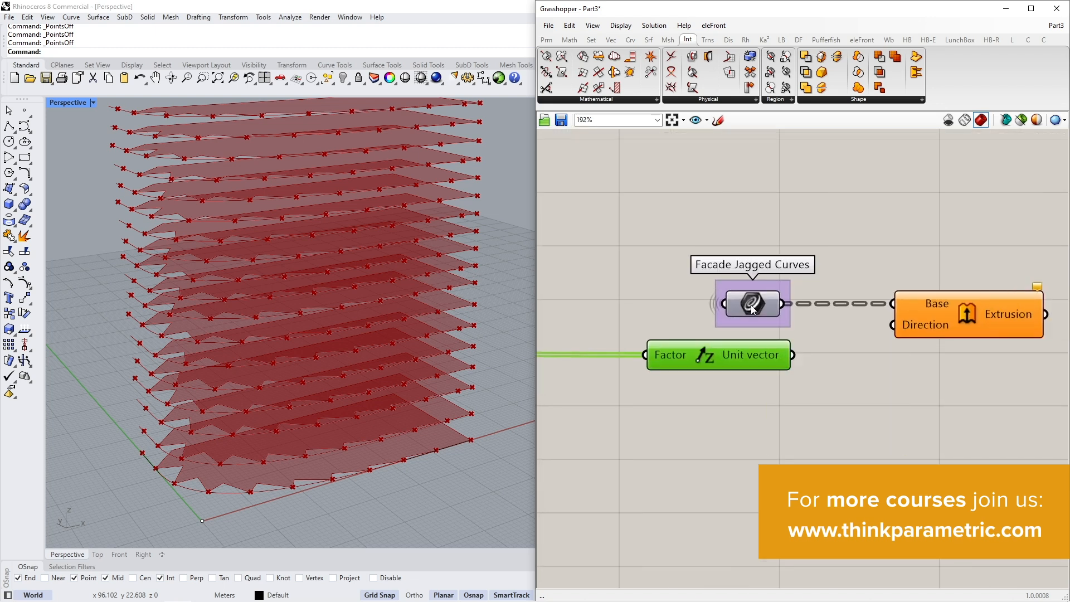
mouse_move(753, 310)
right_click(773, 363)
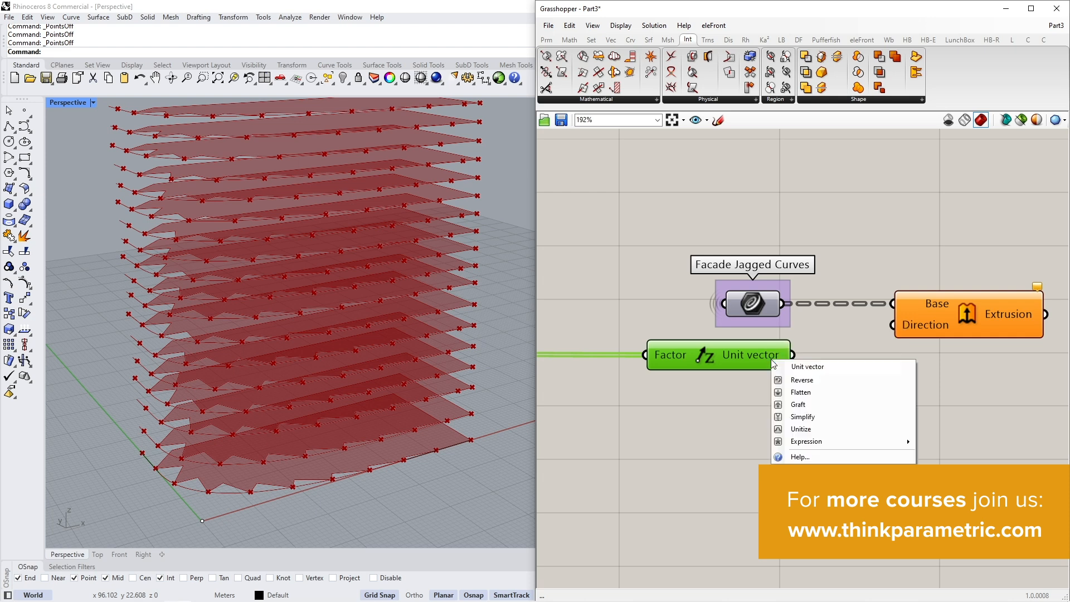
click(798, 405)
drag(810, 355, 892, 325)
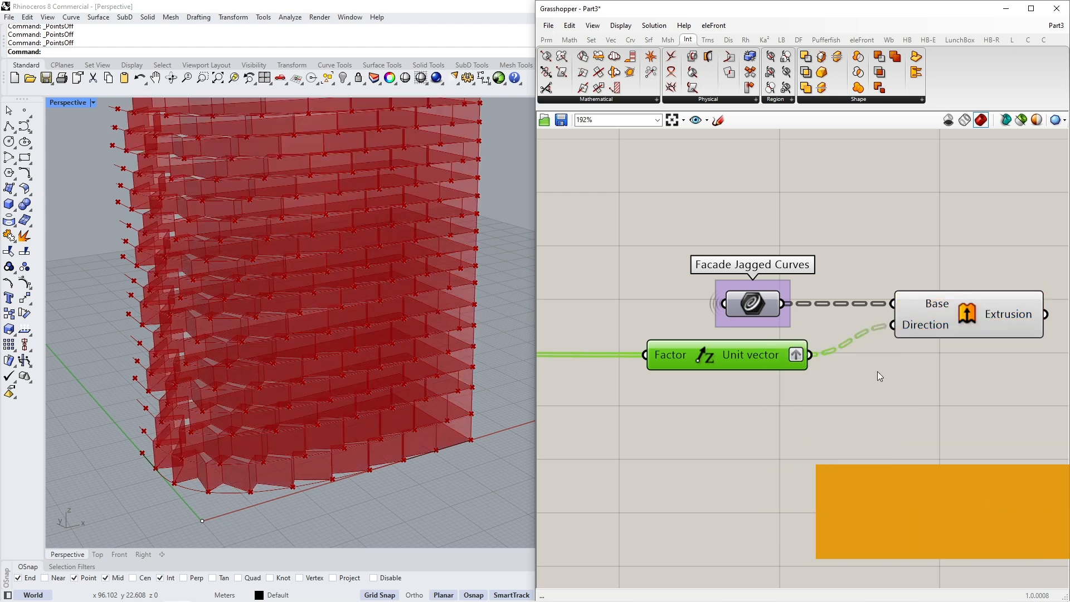
right_drag(417, 419, 404, 403)
drag(714, 347, 703, 345)
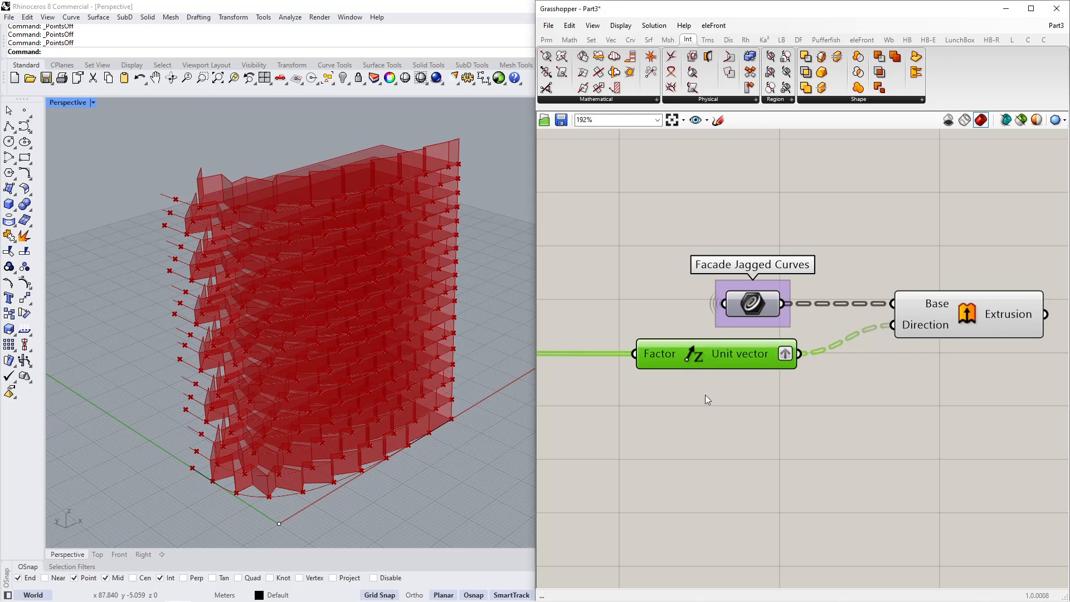
click(705, 395)
Examine the extruded facade panels against the floor plates in the 3D model, including the gaps between storeys up close.
right_drag(435, 370, 410, 377)
click(996, 314)
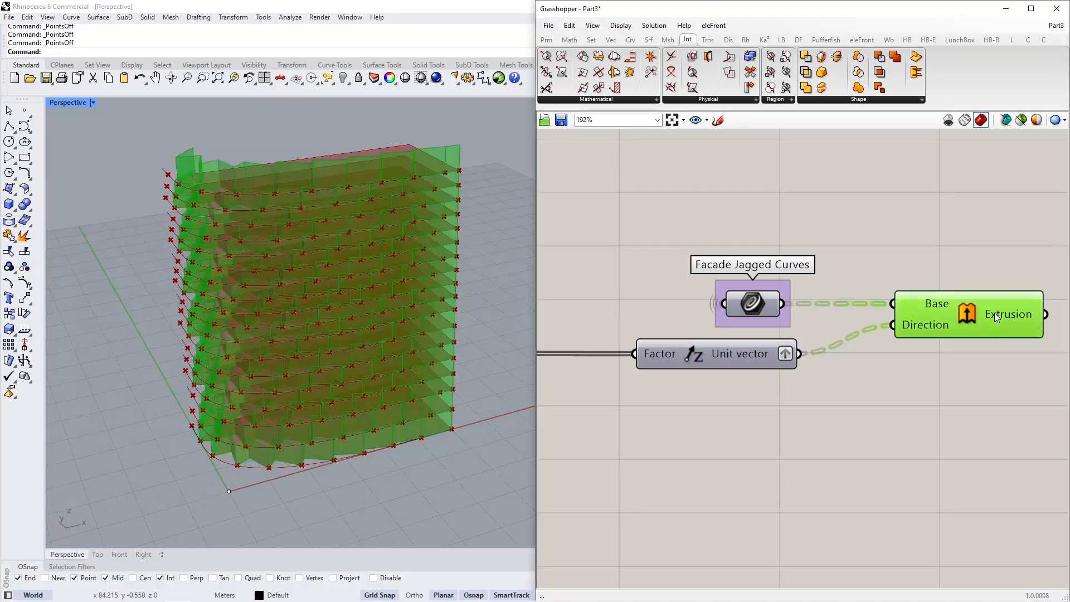
right_drag(187, 268, 376, 199)
scroll(387, 372, up, 5)
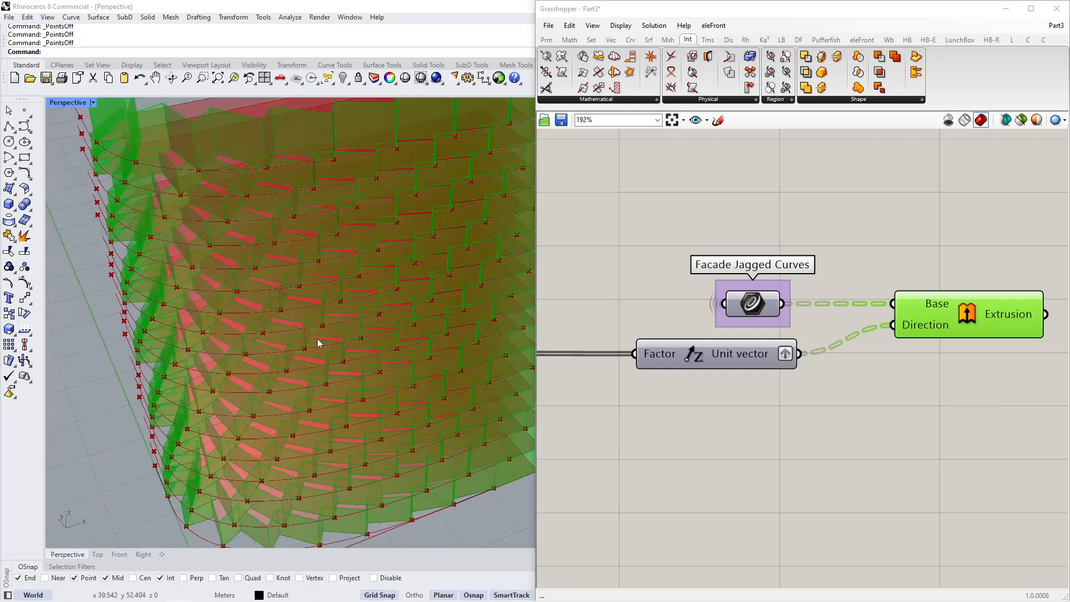
scroll(804, 299, down, 5)
scroll(875, 289, up, 3)
click(826, 276)
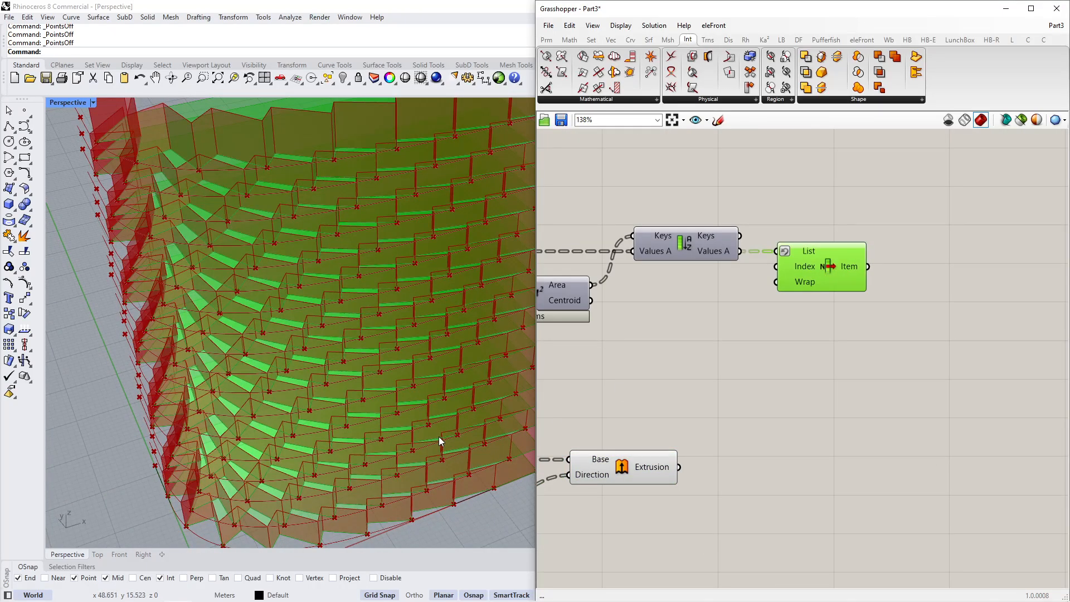
click(765, 392)
scroll(316, 373, down, 5)
scroll(304, 393, up, 6)
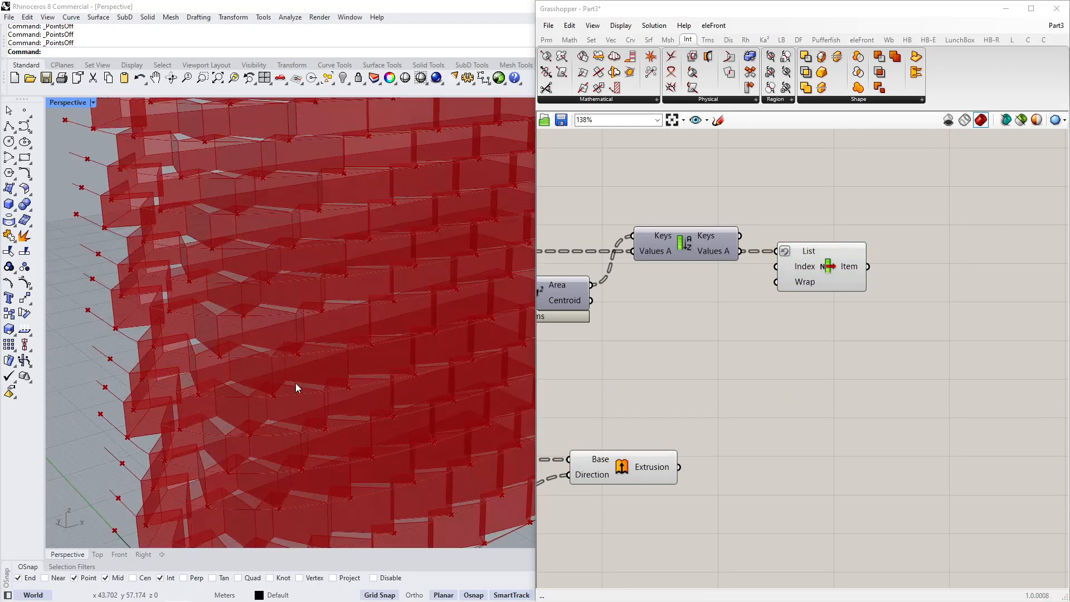
scroll(286, 239, down, 3)
right_drag(285, 239, 229, 429)
scroll(303, 477, up, 4)
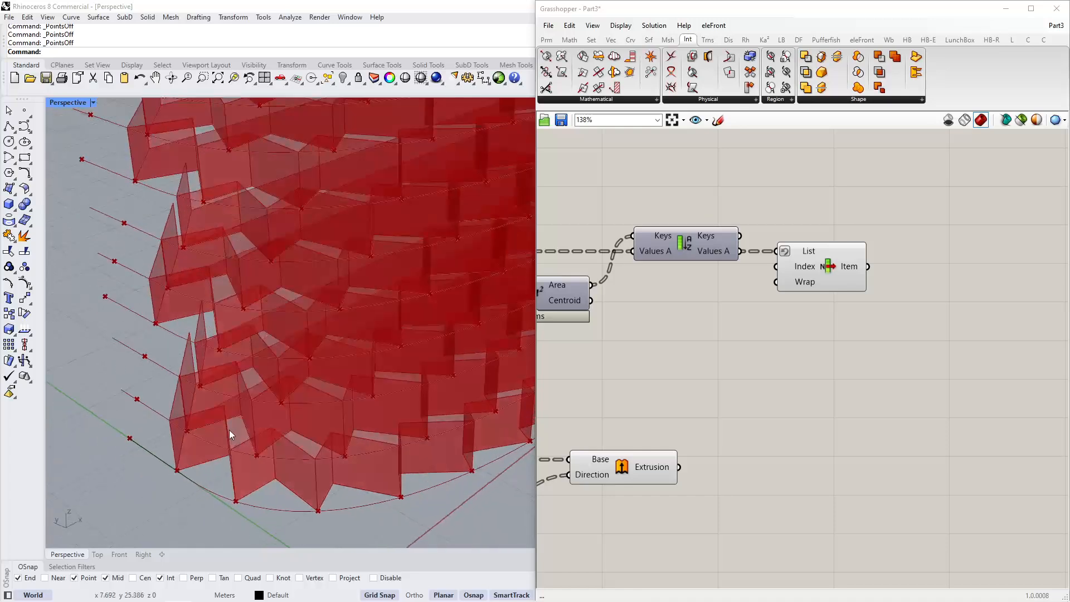
scroll(229, 430, up, 8)
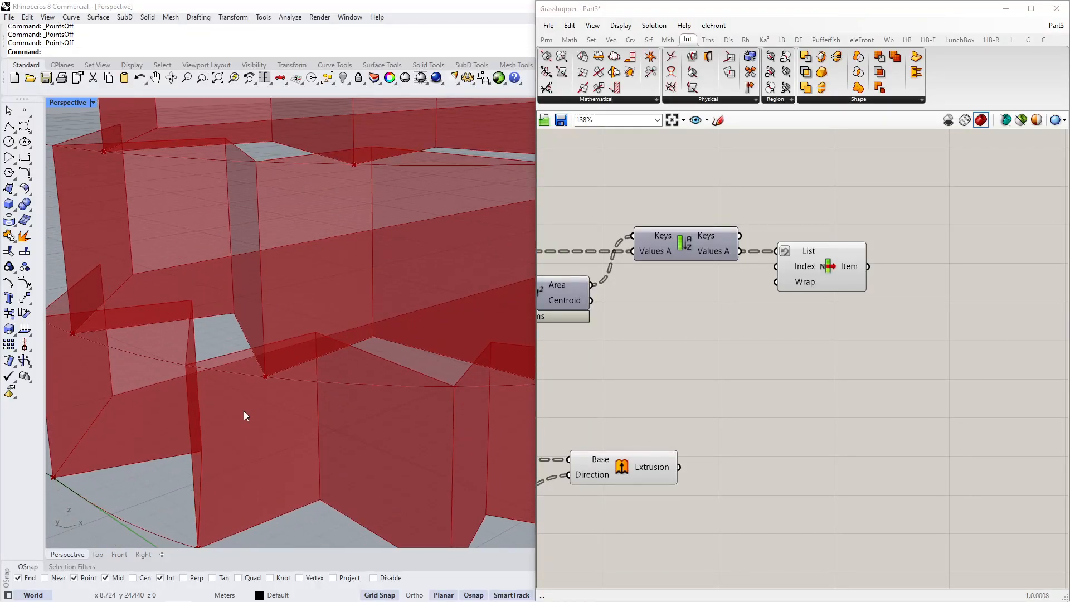
scroll(308, 385, down, 2)
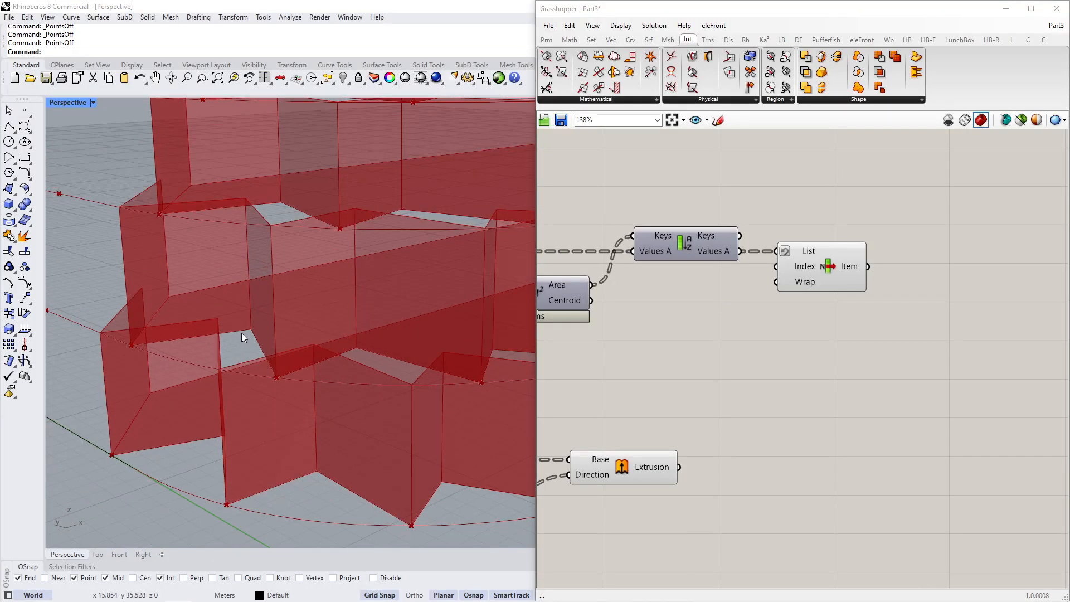
Bake the List Item floor plates and the Extrude facade panels into Rhino, and turn off both components' previews.
click(813, 286)
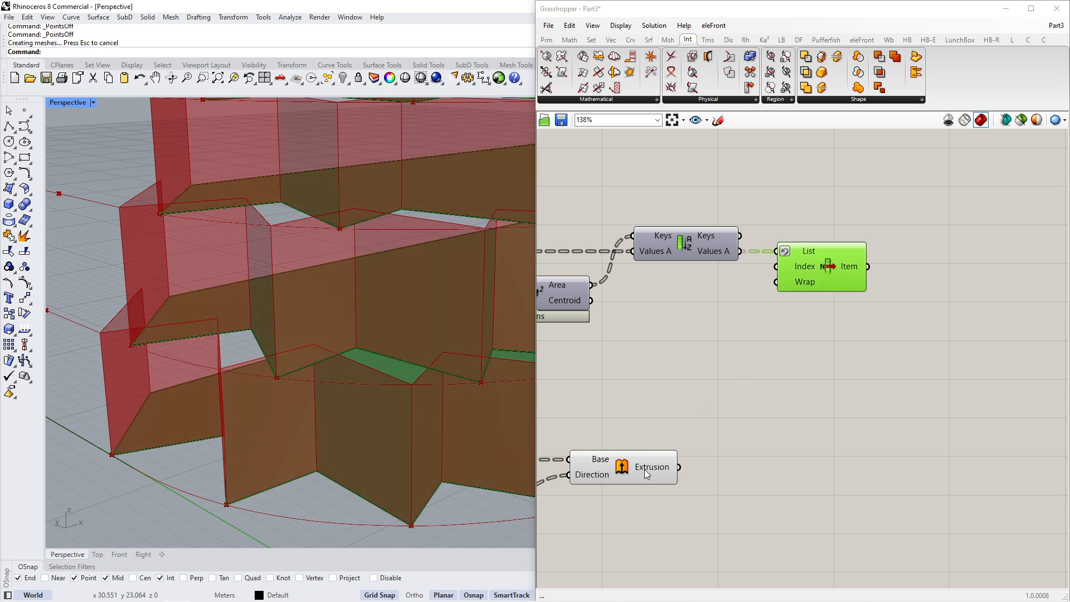
click(644, 470)
middle_click(665, 434)
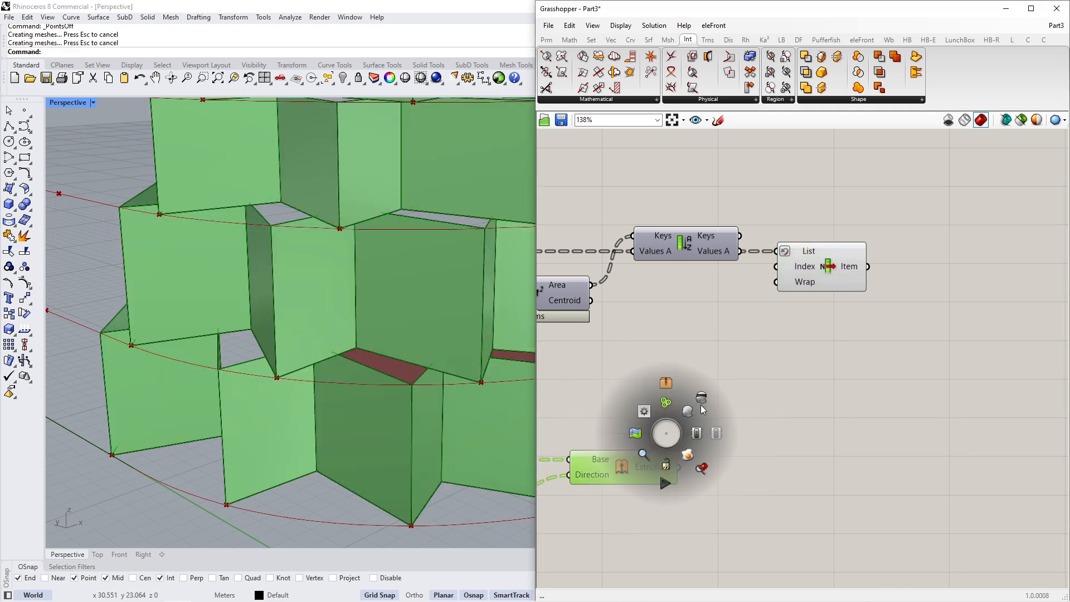
click(702, 399)
click(808, 285)
middle_click(753, 415)
click(790, 373)
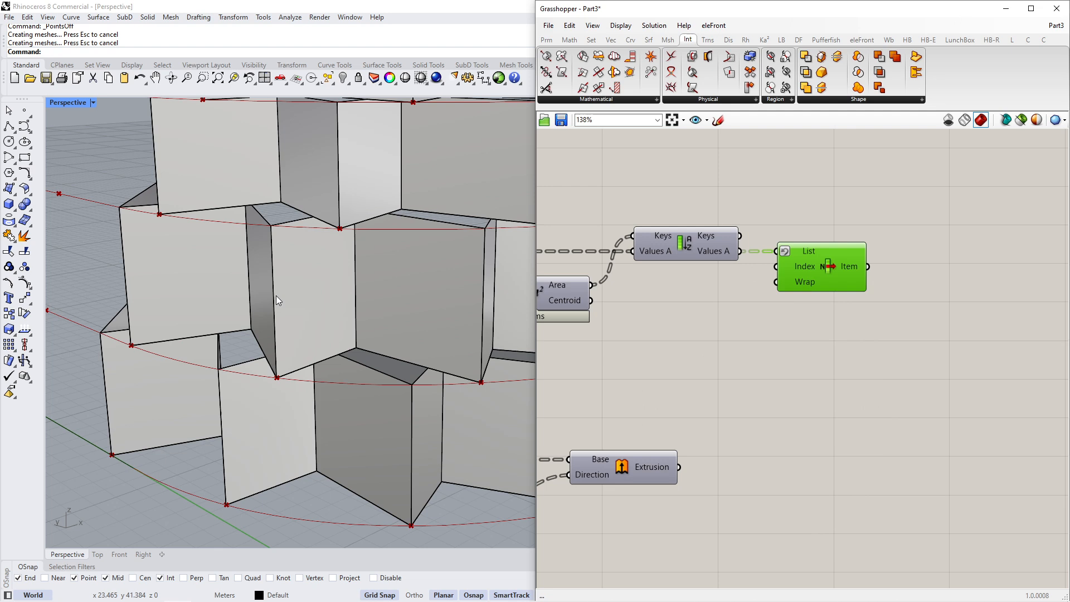
Inspect the baked facade panels and floor plates from several angles, including the openings between storeys.
scroll(279, 301, down, 6)
right_drag(279, 301, 351, 195)
scroll(351, 195, up, 3)
click(353, 212)
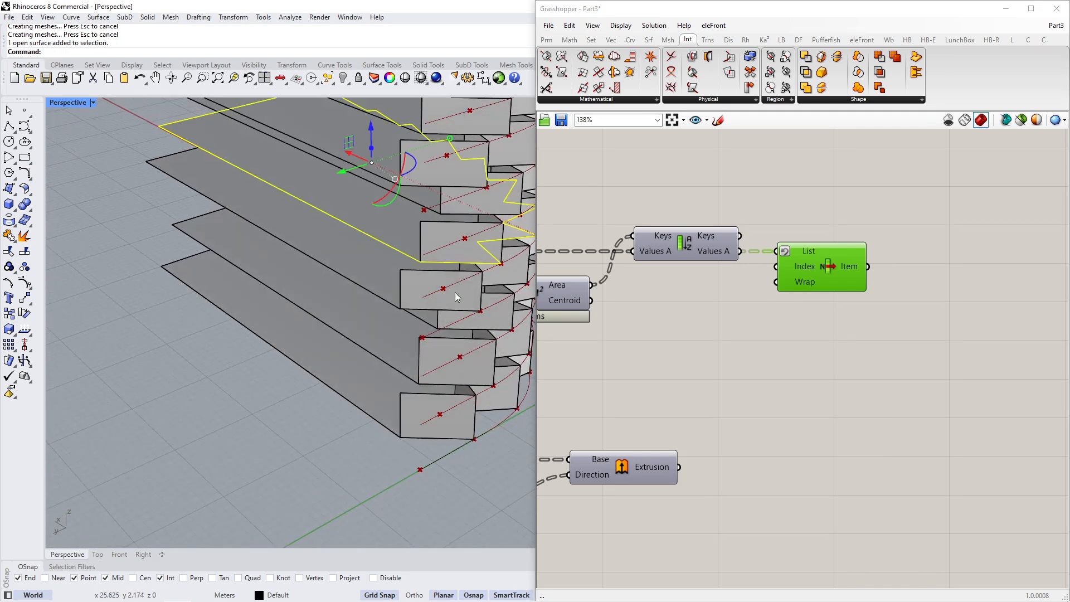
right_drag(455, 296, 272, 207)
scroll(272, 206, up, 7)
right_drag(302, 281, 297, 254)
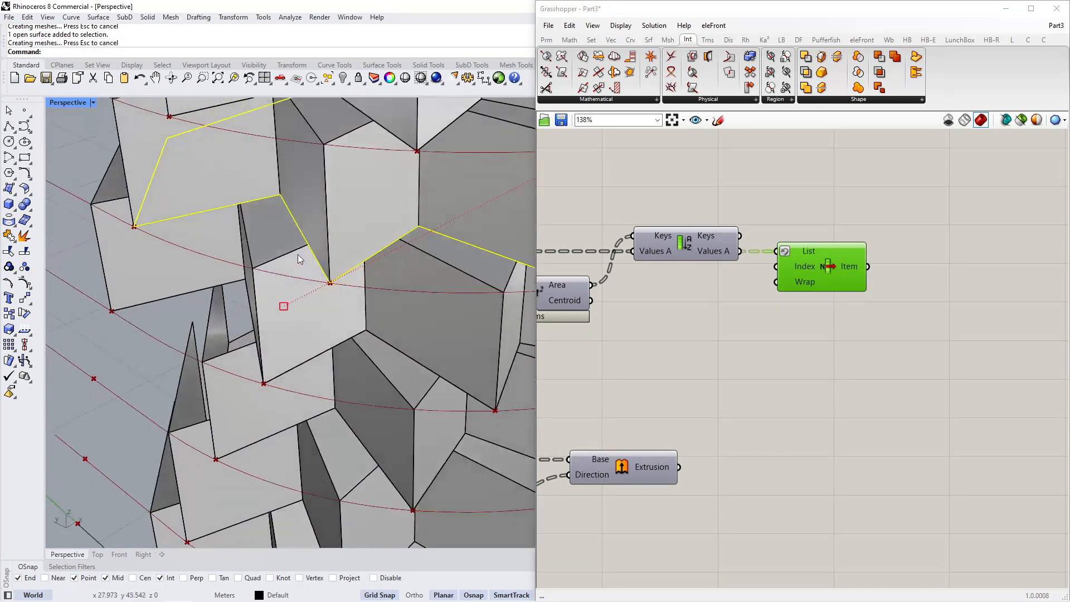
scroll(258, 264, down, 4)
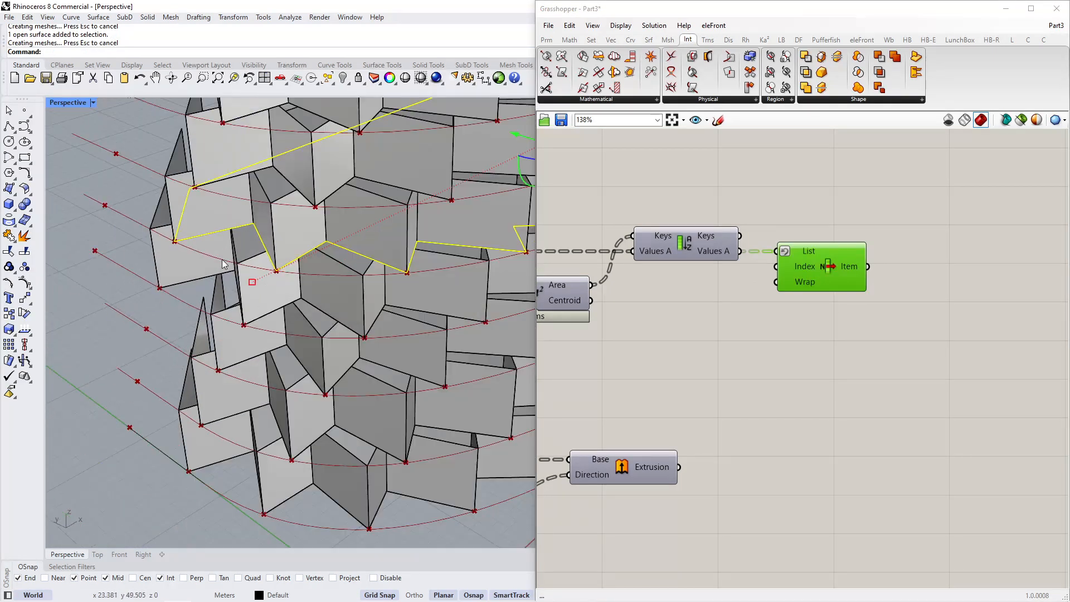
scroll(272, 281, down, 10)
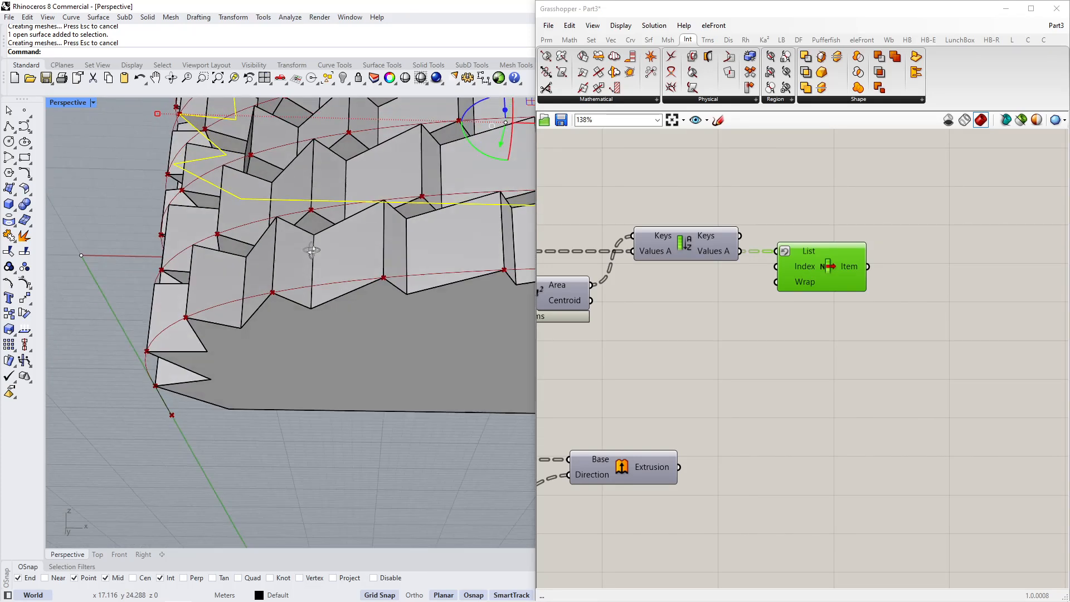
Undo both bakes and turn the List Item component's preview back on.
key(Escape)
key(ctrl+z)
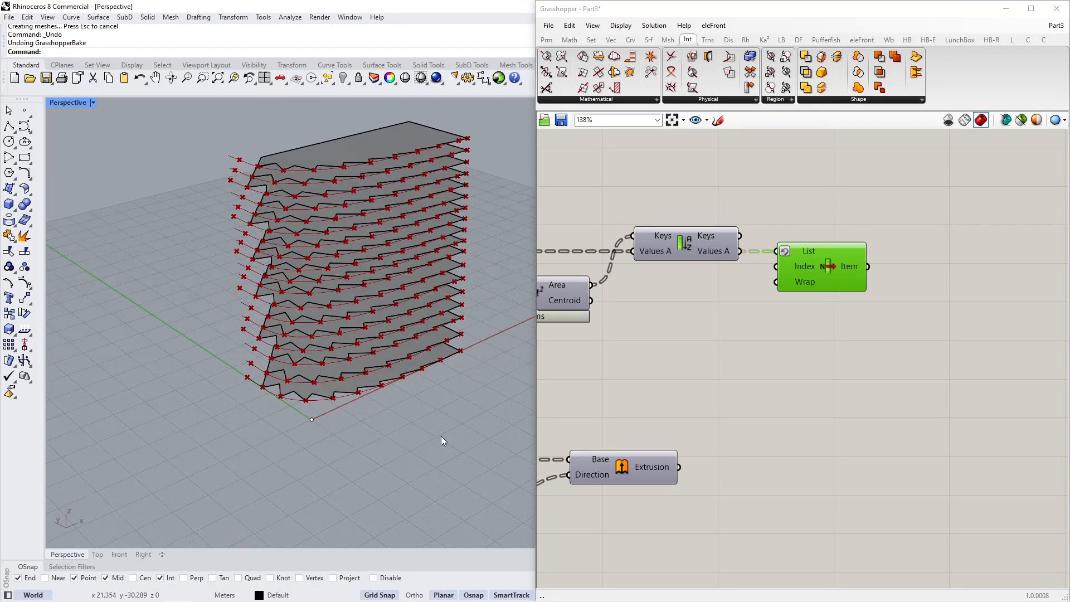
key(ctrl+z)
middle_click(724, 394)
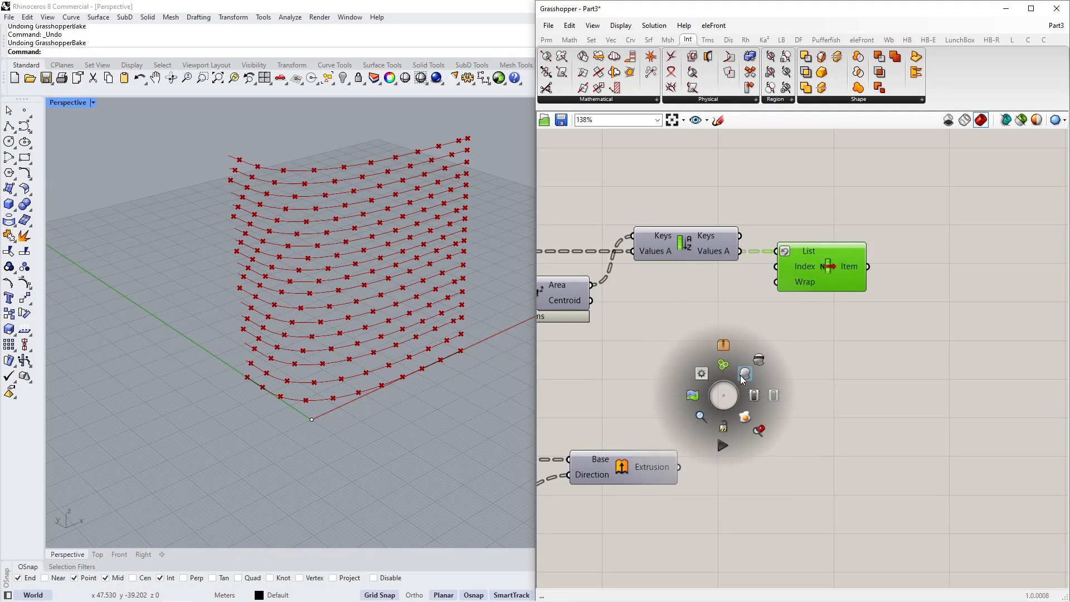
click(745, 374)
double_click(743, 369)
key(Escape)
Move the copied Facade Jagged Curves, Unit Z and Extrude components together further down the canvas, away from the floor plate components.
scroll(684, 379, down, 4)
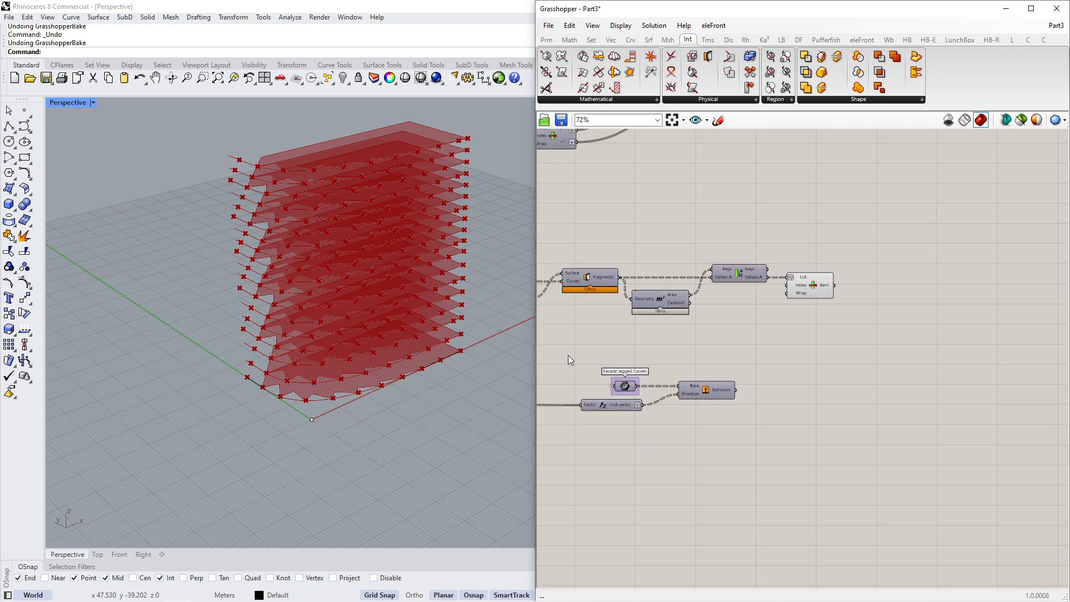
drag(568, 355, 757, 458)
drag(700, 397, 738, 438)
click(811, 357)
Highlight the List Item floor plates and examine their jagged edges up close in the 3D model.
scroll(826, 282, up, 4)
click(811, 286)
scroll(412, 393, up, 2)
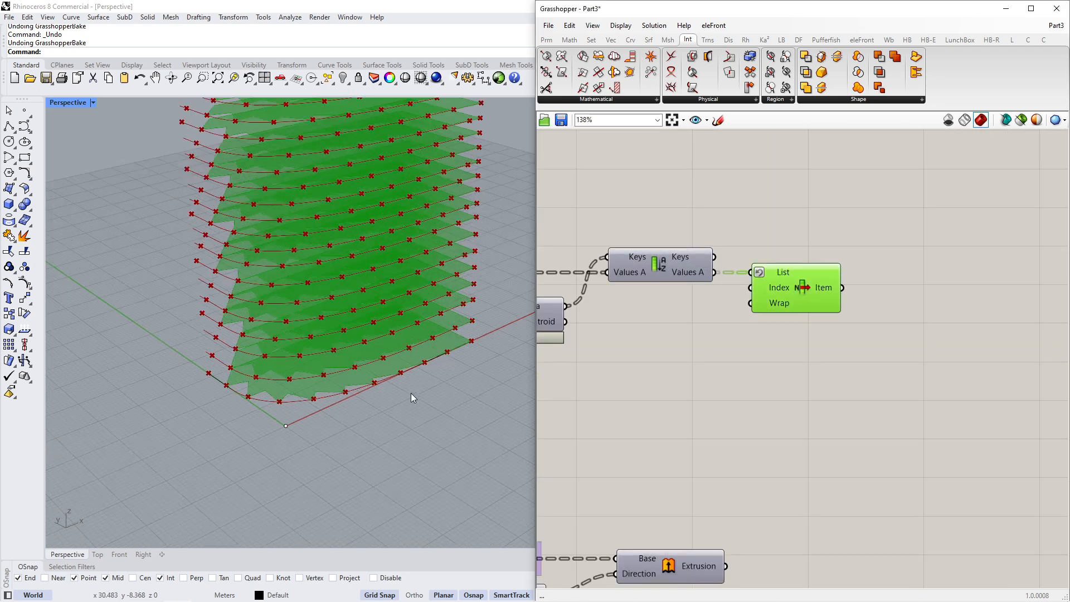
scroll(412, 398, up, 4)
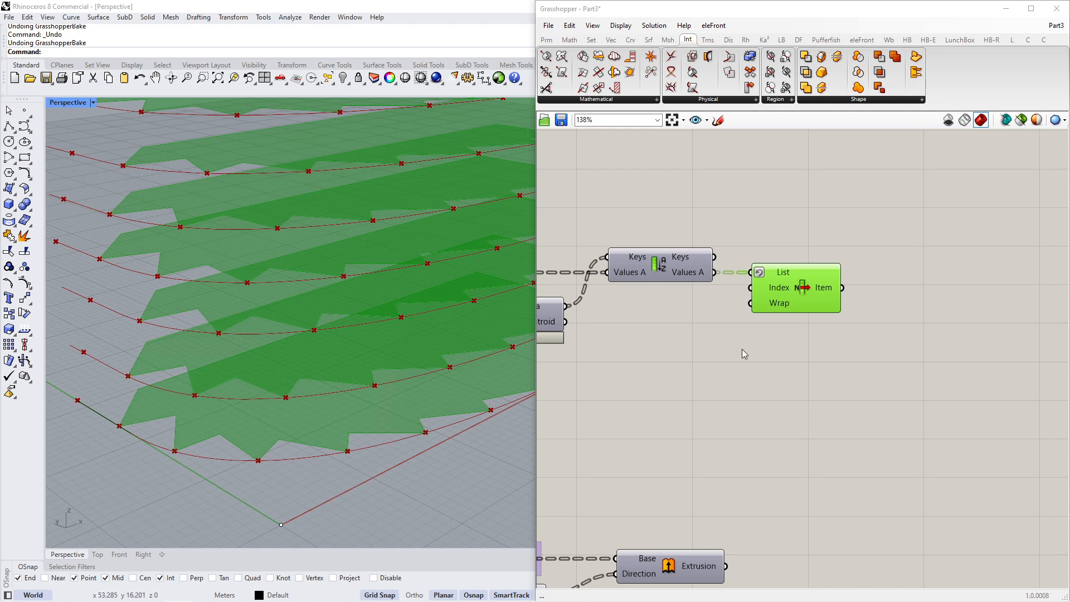
click(754, 363)
Review the definition from List Item back to the Facade Jagged Curves and floor to floor heights parameters.
scroll(812, 349, down, 2)
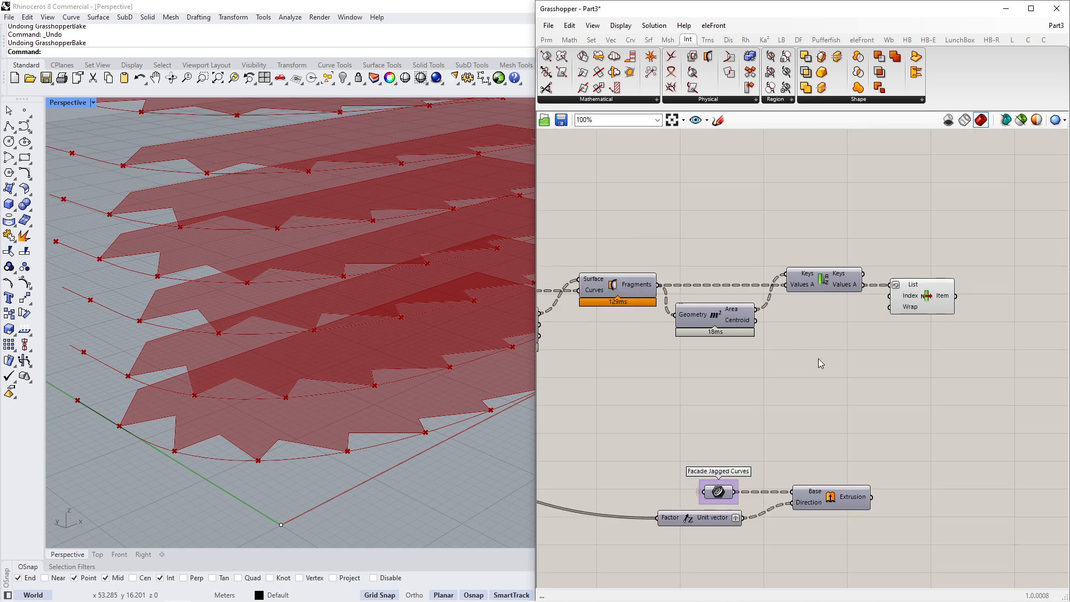
click(937, 296)
right_drag(926, 351, 912, 354)
double_click(929, 362)
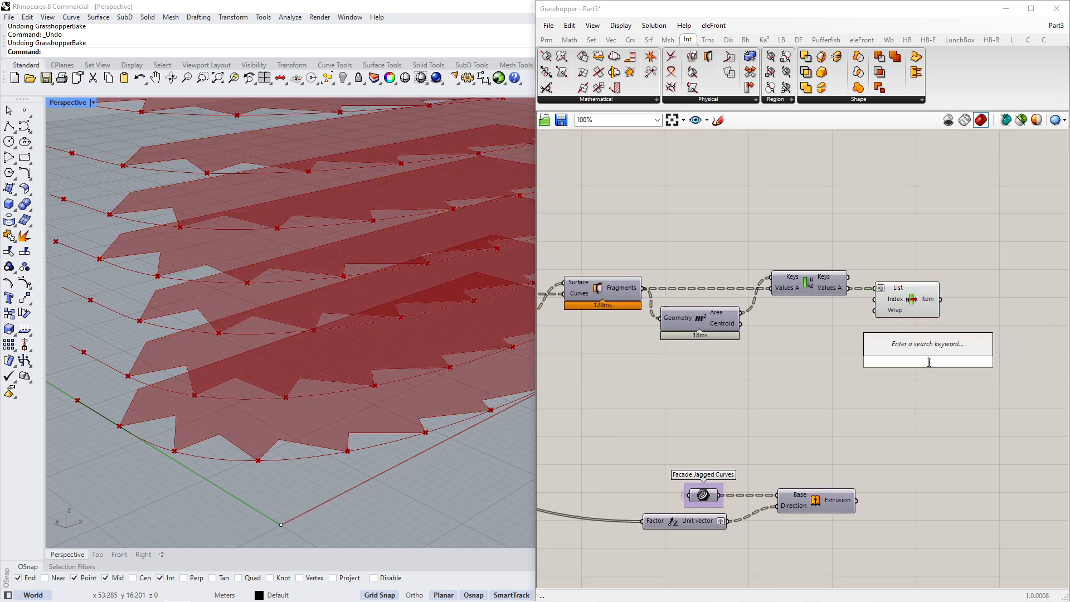
right_drag(755, 389, 843, 385)
right_drag(676, 418, 822, 394)
right_drag(606, 428, 784, 423)
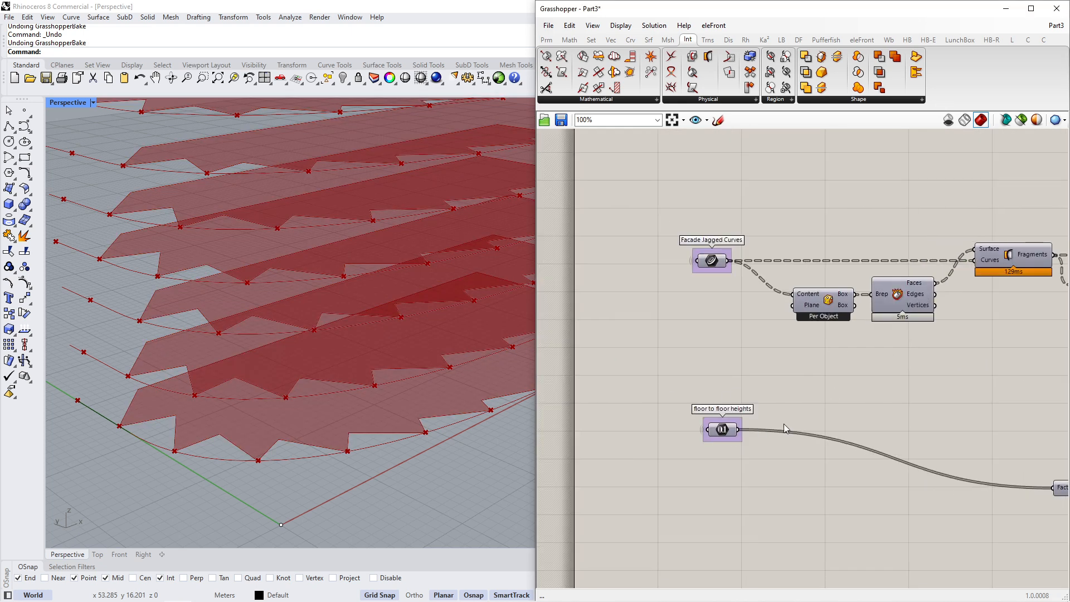
right_drag(1031, 357, 687, 376)
right_drag(953, 344, 891, 352)
Add a Move component after List Item and connect the Item output to its Geometry input.
double_click(890, 353)
text(move)
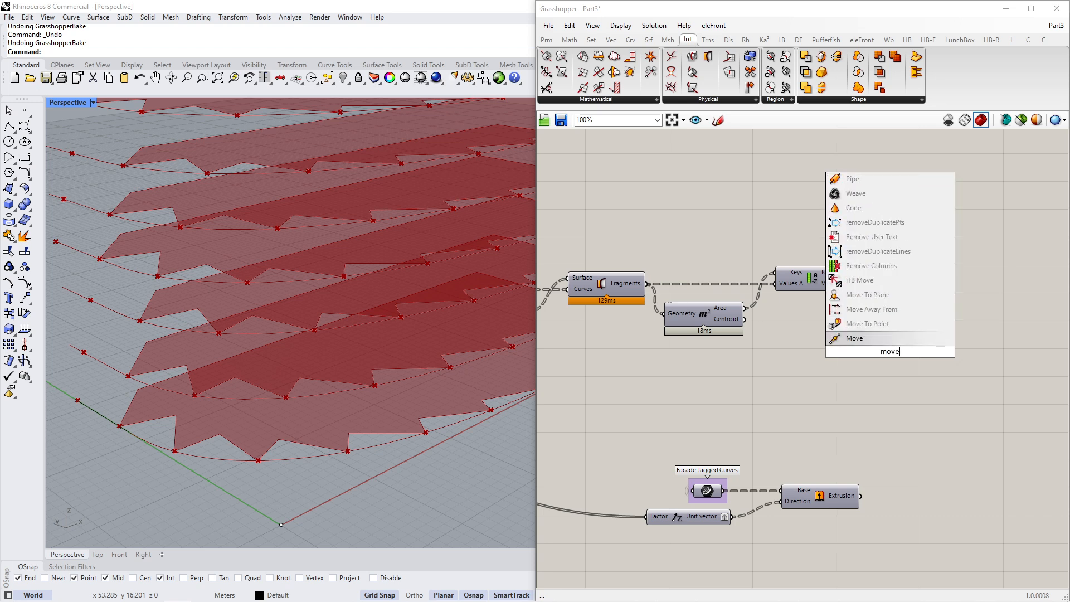
click(894, 340)
right_drag(870, 317, 747, 311)
drag(785, 348, 879, 332)
click(833, 375)
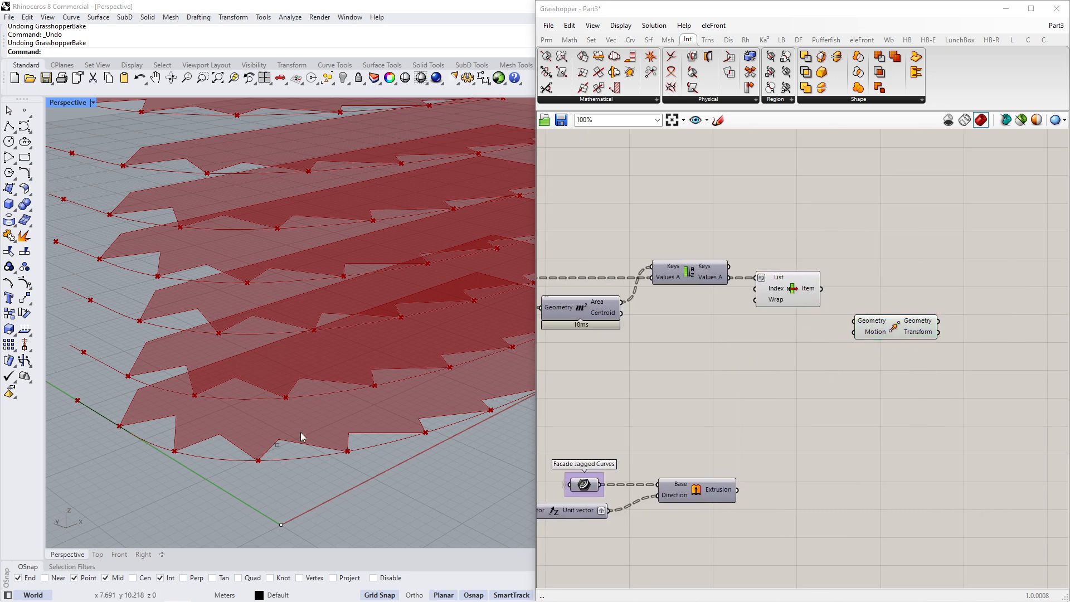
scroll(836, 292, up, 3)
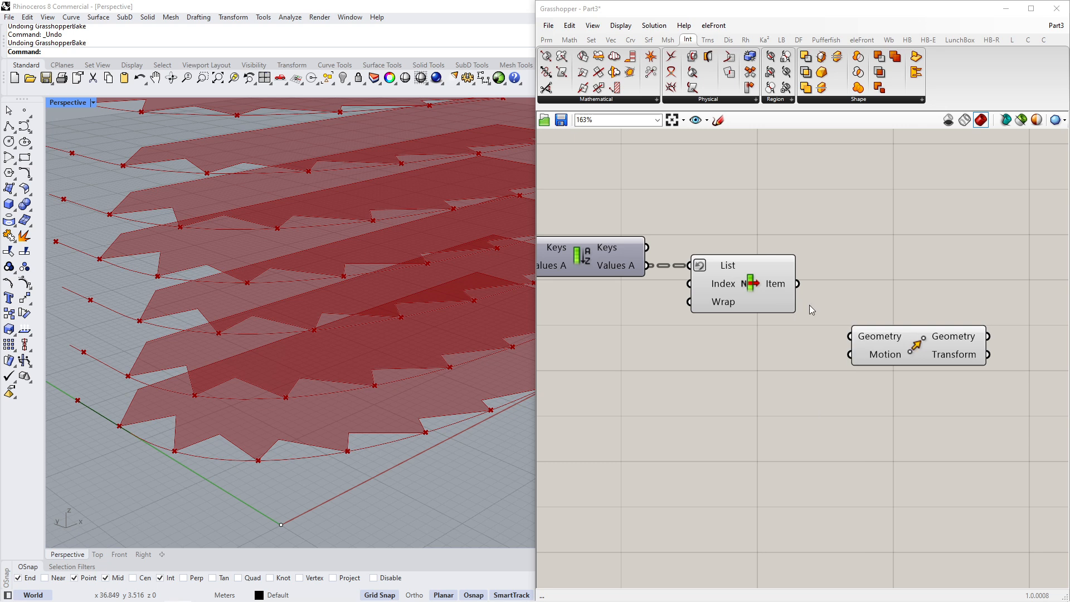
drag(797, 283, 849, 336)
click(920, 345)
Duplicate the grafted Unit Z component together with its floor to floor heights connection, placing the copy below the floor plate components.
scroll(981, 333, down, 4)
right_drag(731, 468, 870, 461)
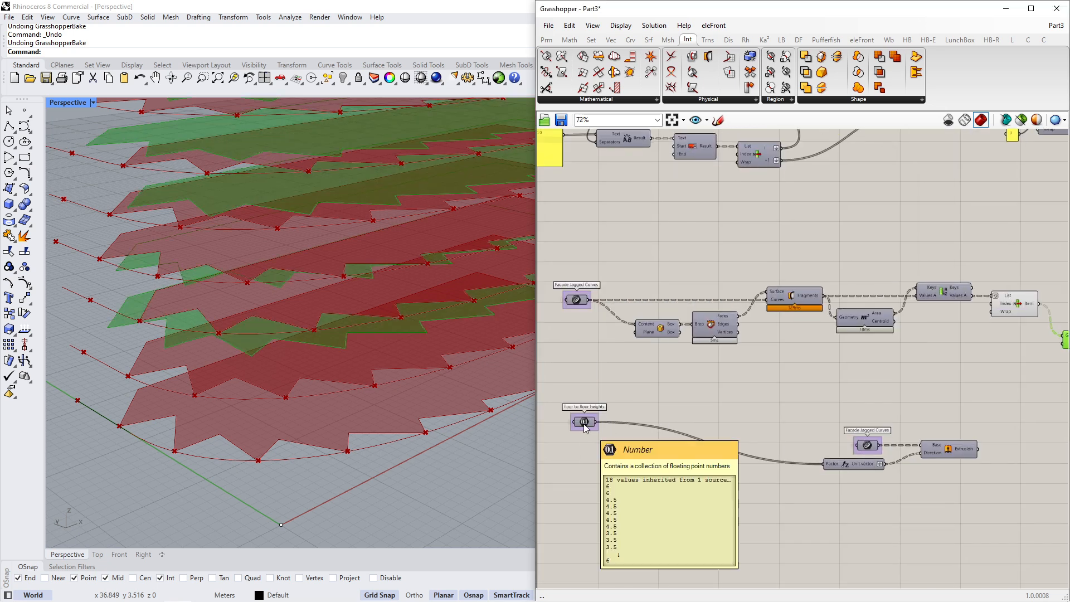
click(864, 466)
alt+drag(865, 466, 884, 380)
right_drag(1039, 337, 923, 350)
scroll(923, 350, up, 3)
scroll(923, 350, up, 1)
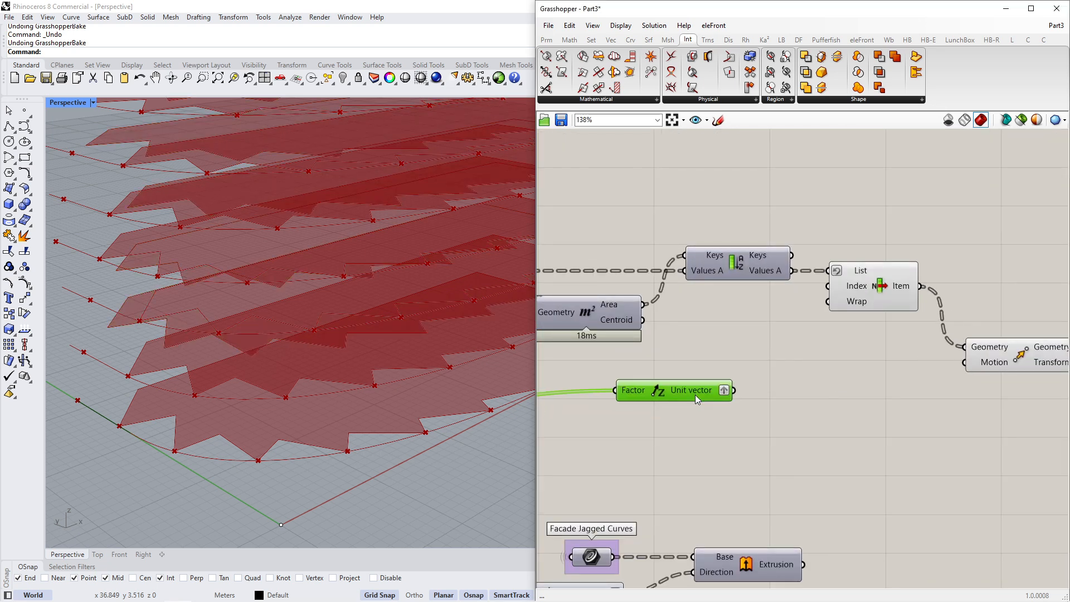
mouse_move(695, 395)
right_drag(700, 430, 610, 429)
mouse_move(813, 293)
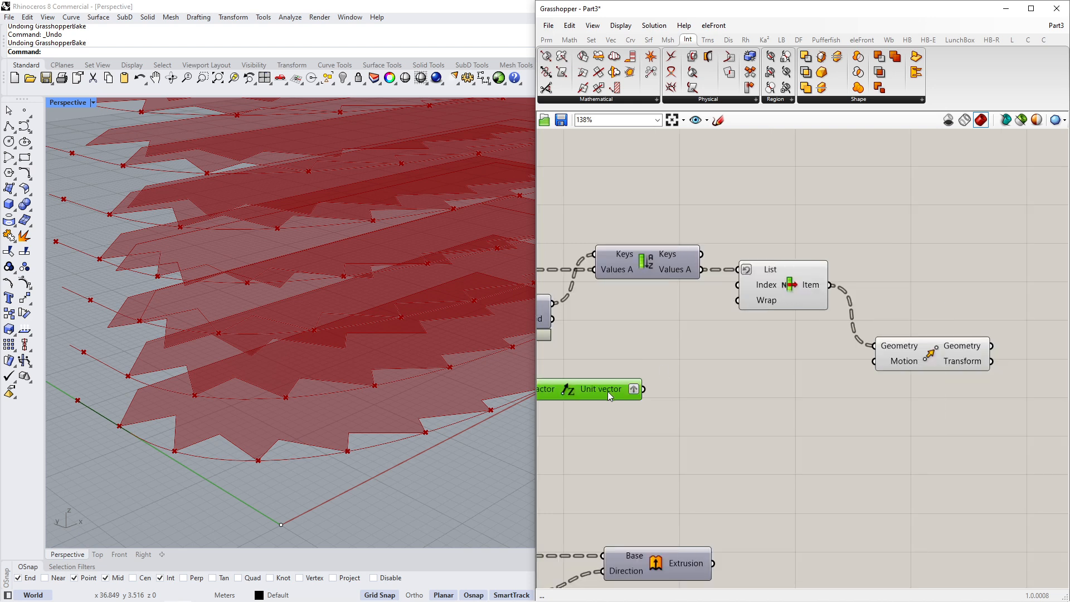
Place the copied Unit Z component beside Move and connect its Unit vector output to Move's Motion input.
drag(607, 391, 744, 418)
drag(874, 361, 768, 363)
click(909, 356)
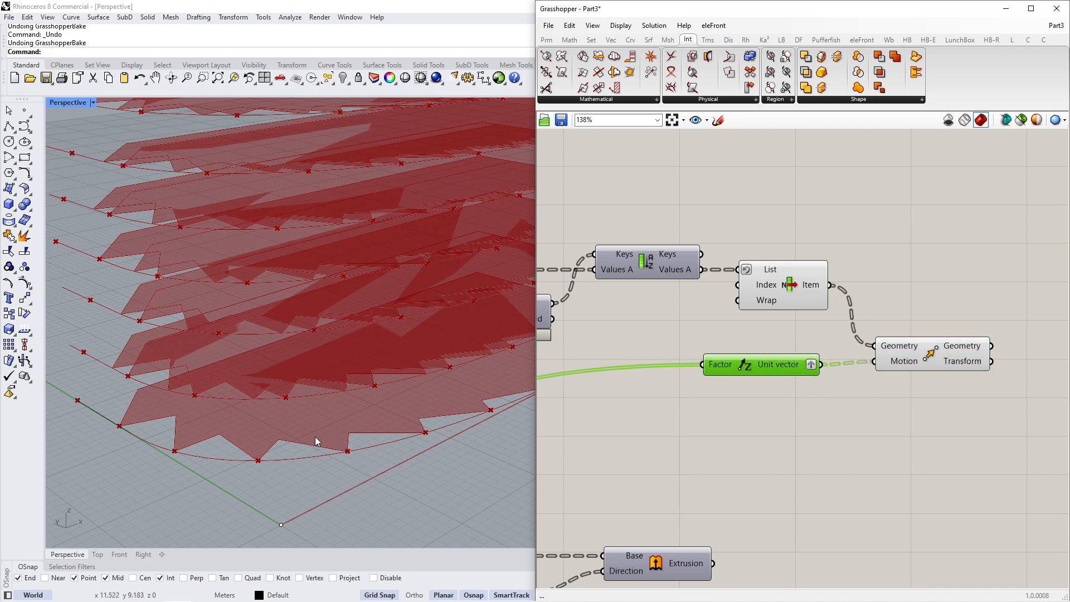
Compare the moved floor plates with the original List Item plates in the 3D model, highlighting each component in turn.
scroll(263, 489, down, 8)
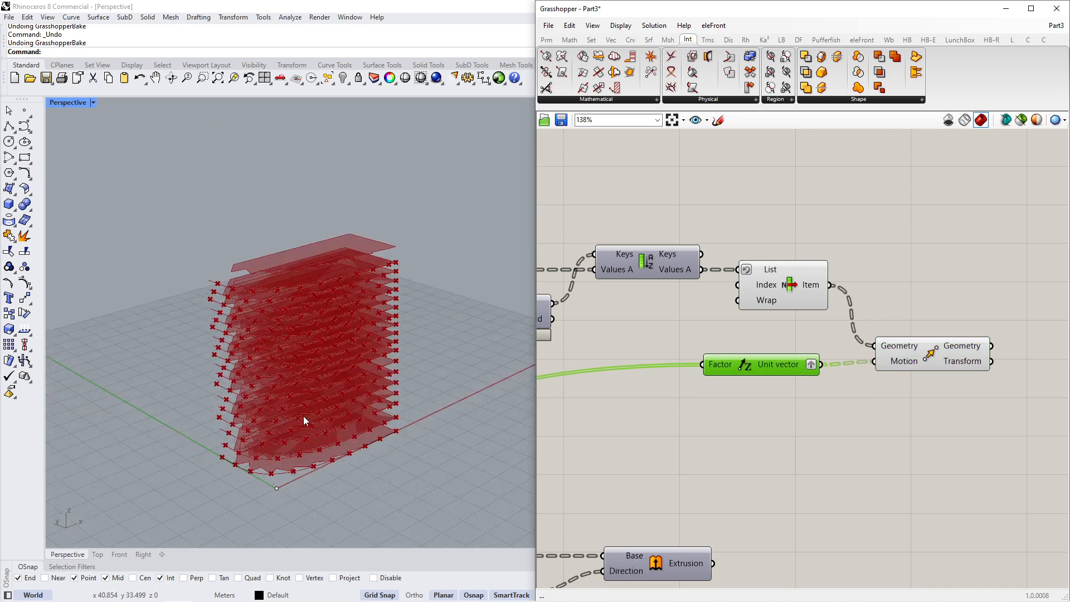
scroll(272, 343, up, 4)
scroll(279, 232, up, 2)
scroll(238, 265, up, 2)
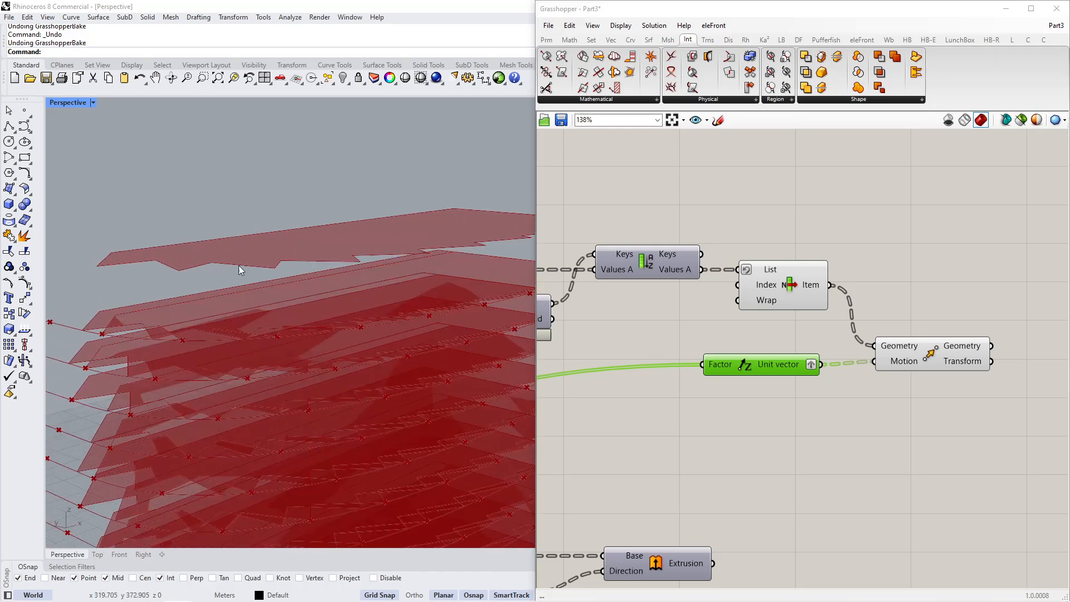
scroll(271, 272, down, 5)
scroll(265, 400, up, 7)
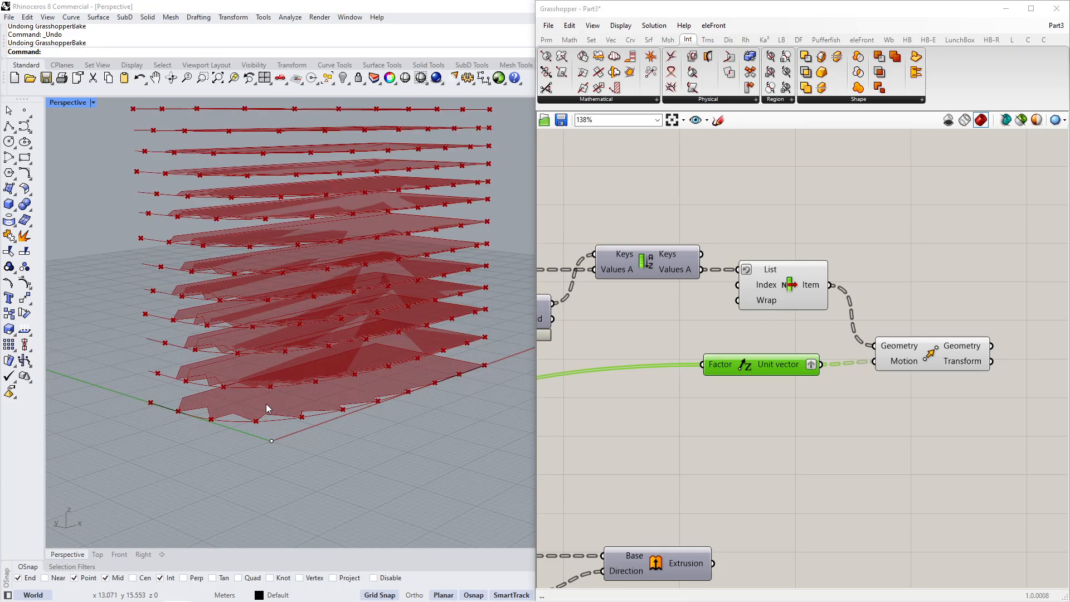
scroll(265, 401, up, 3)
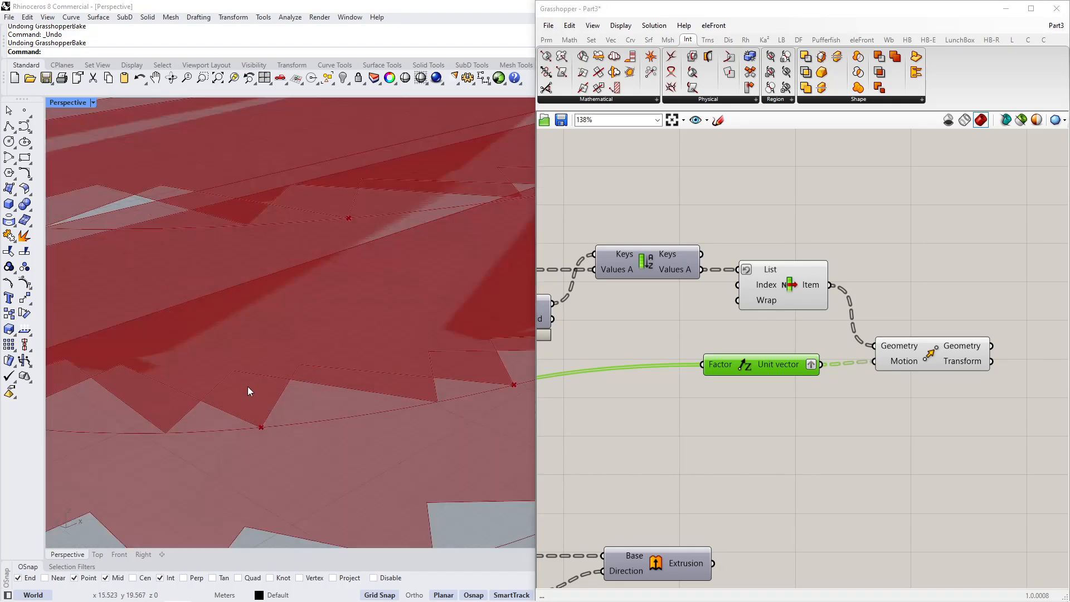
click(809, 285)
click(930, 358)
click(813, 292)
click(935, 357)
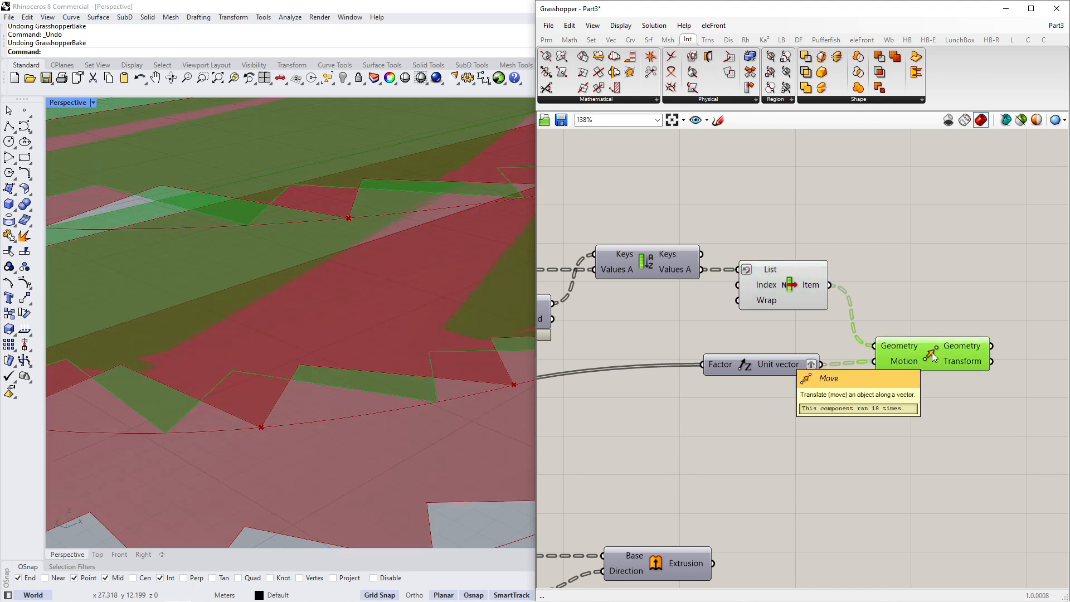
scroll(411, 397, down, 5)
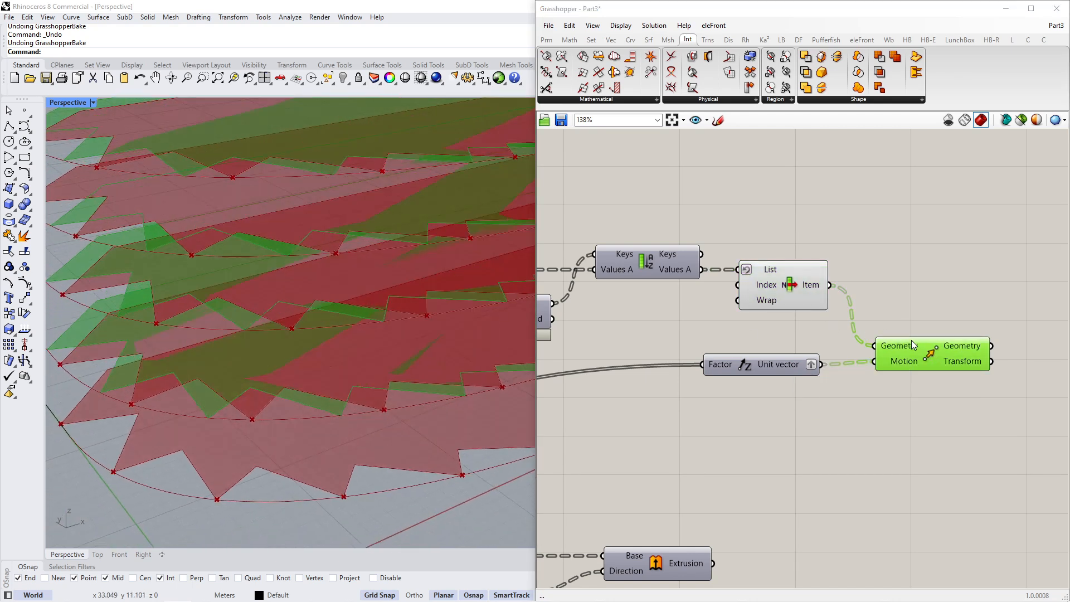
Add a Region Union component after Move, leaving free space between the two components.
drag(912, 341, 895, 344)
right_drag(983, 310, 810, 312)
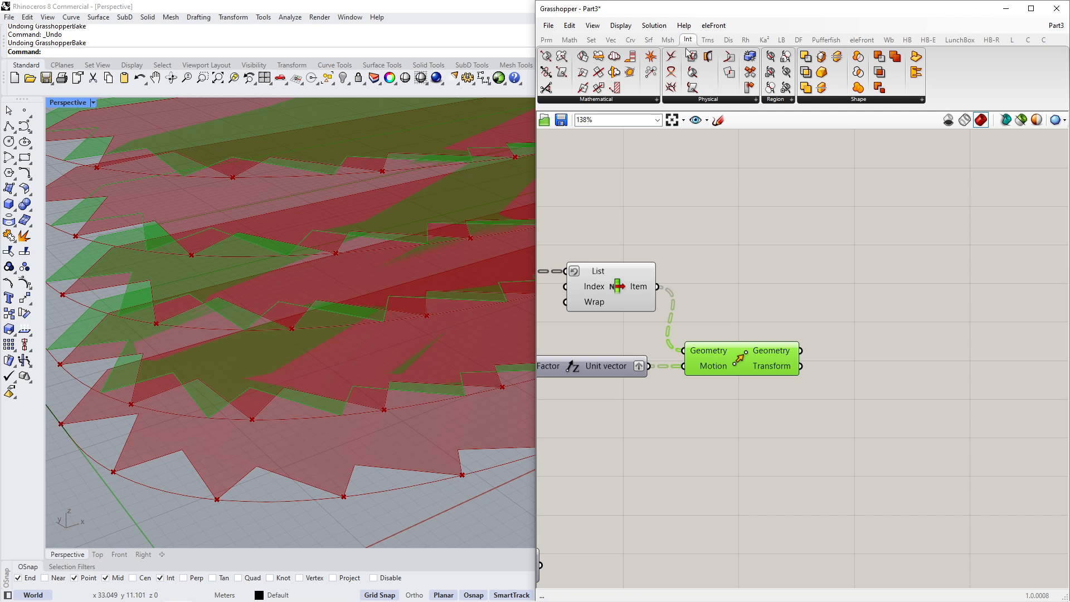
click(847, 99)
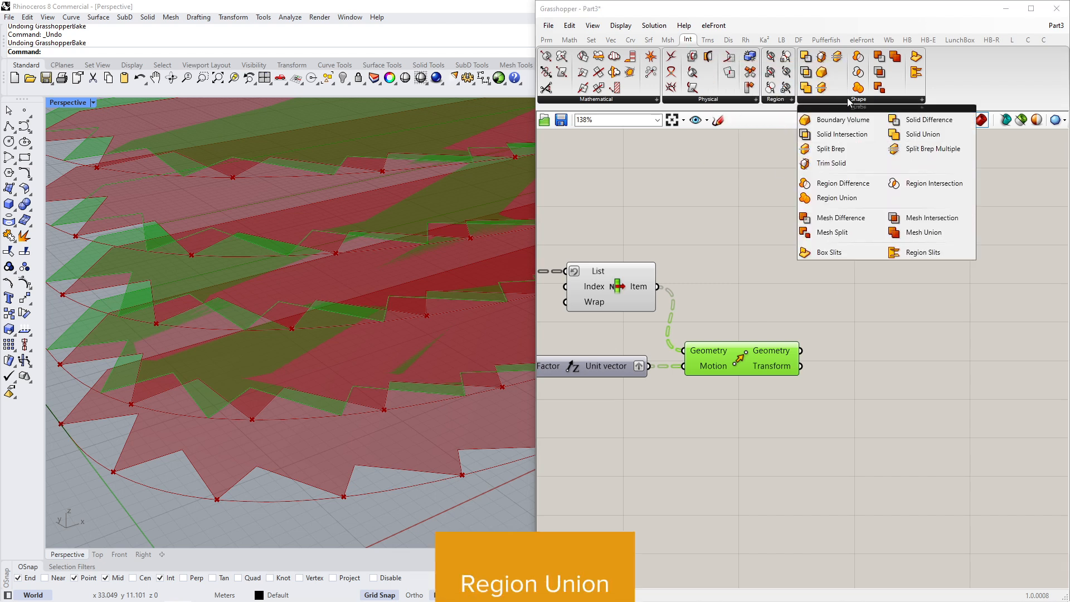
click(840, 198)
click(909, 300)
drag(907, 301, 956, 301)
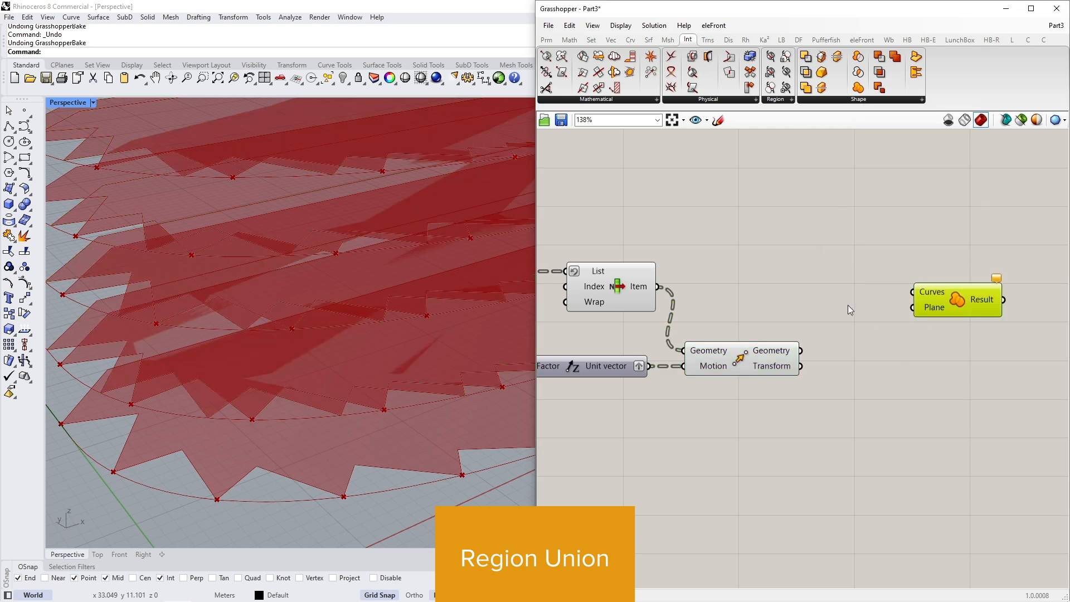
click(842, 304)
double_click(829, 299)
text(mo)
click(857, 349)
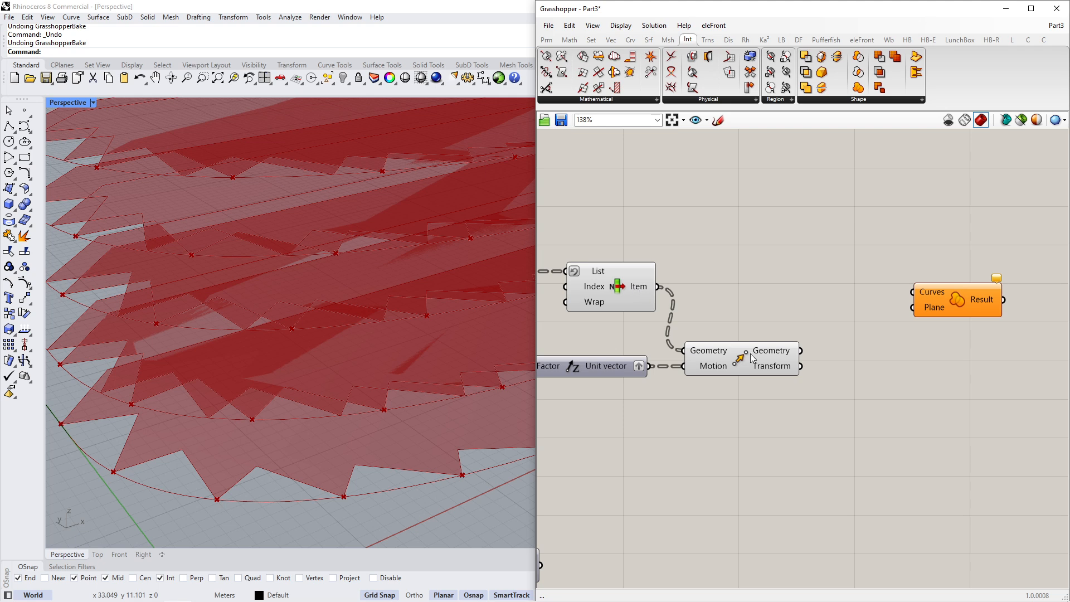
Simplify Move's Geometry output and List Item's Item output, and check List Item's data tree paths.
right_click(775, 355)
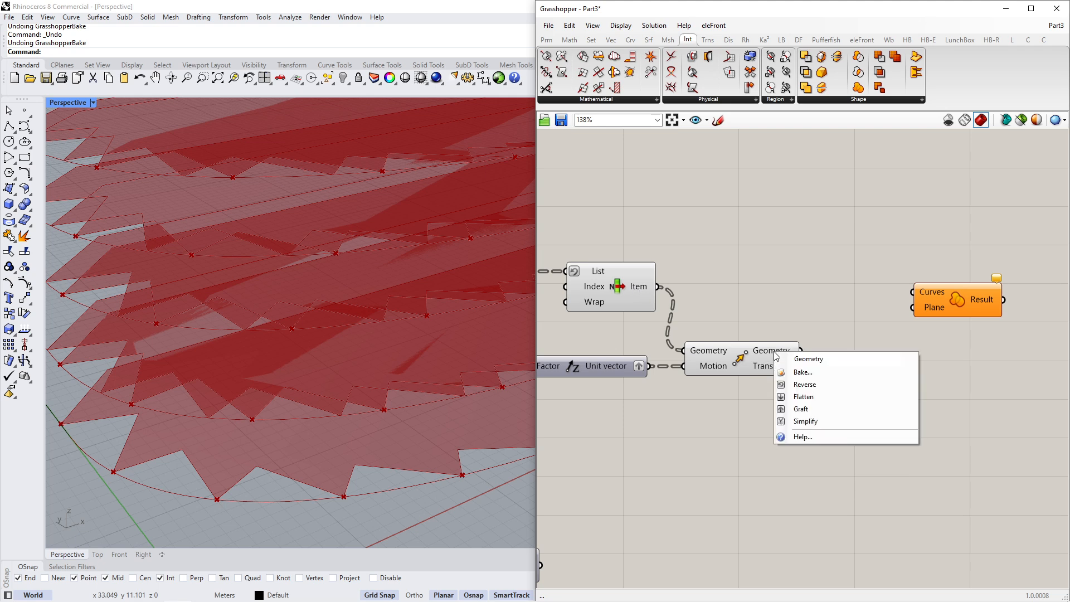
click(808, 419)
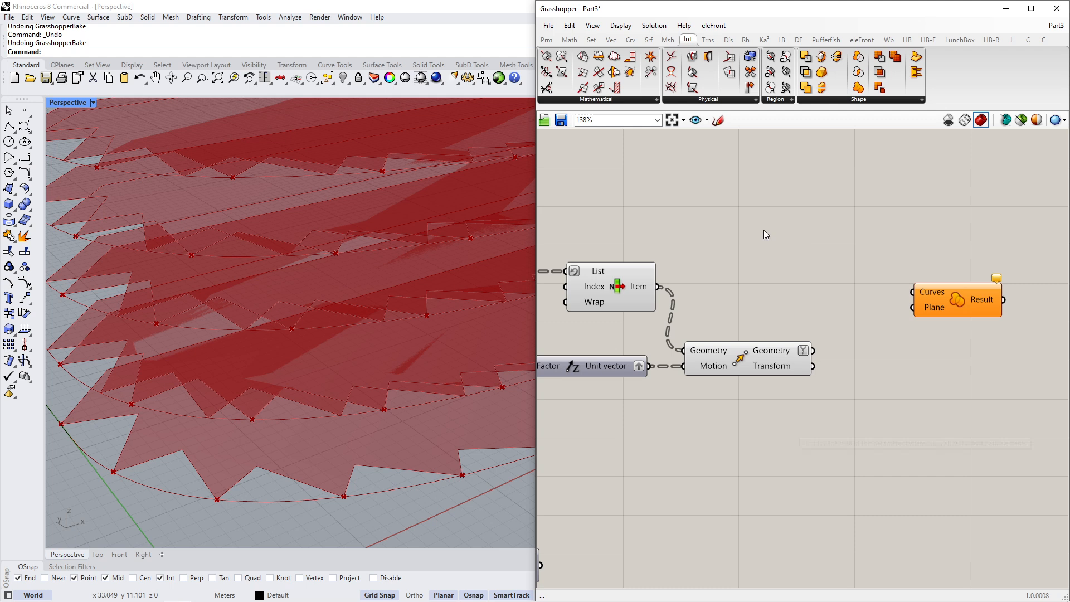
right_click(642, 291)
click(697, 375)
mouse_move(644, 290)
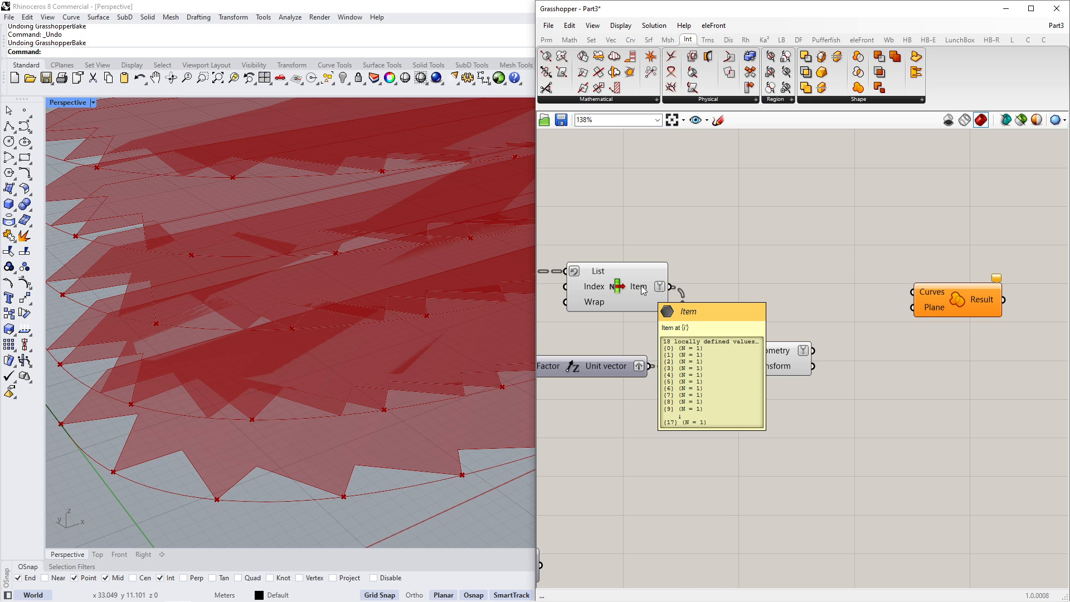
Add a Path Mapper after Move, connect Move's Geometry output to it and create a null mapping.
mouse_move(776, 357)
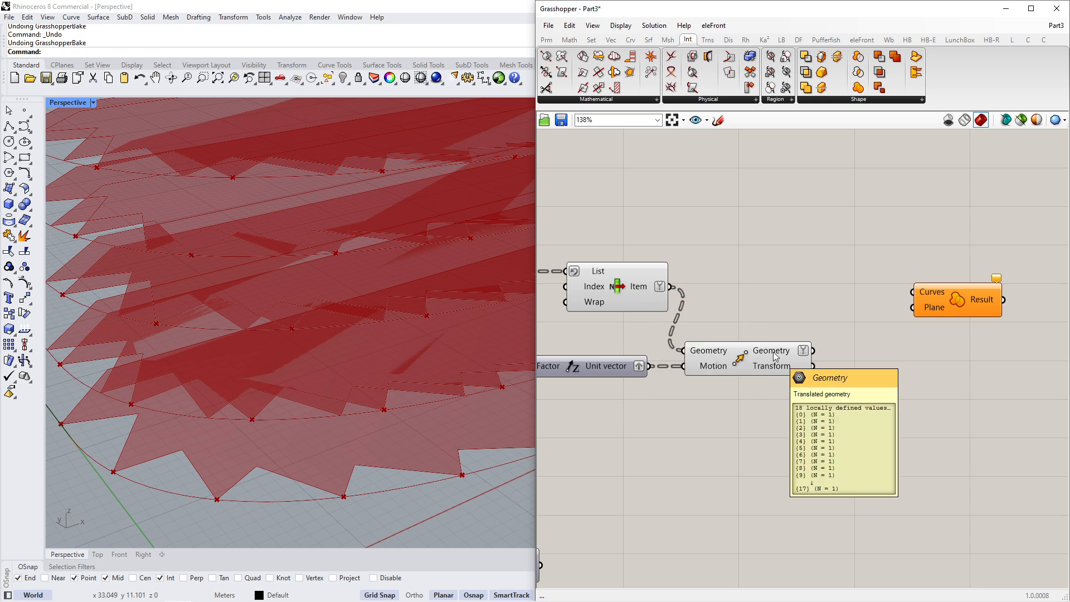
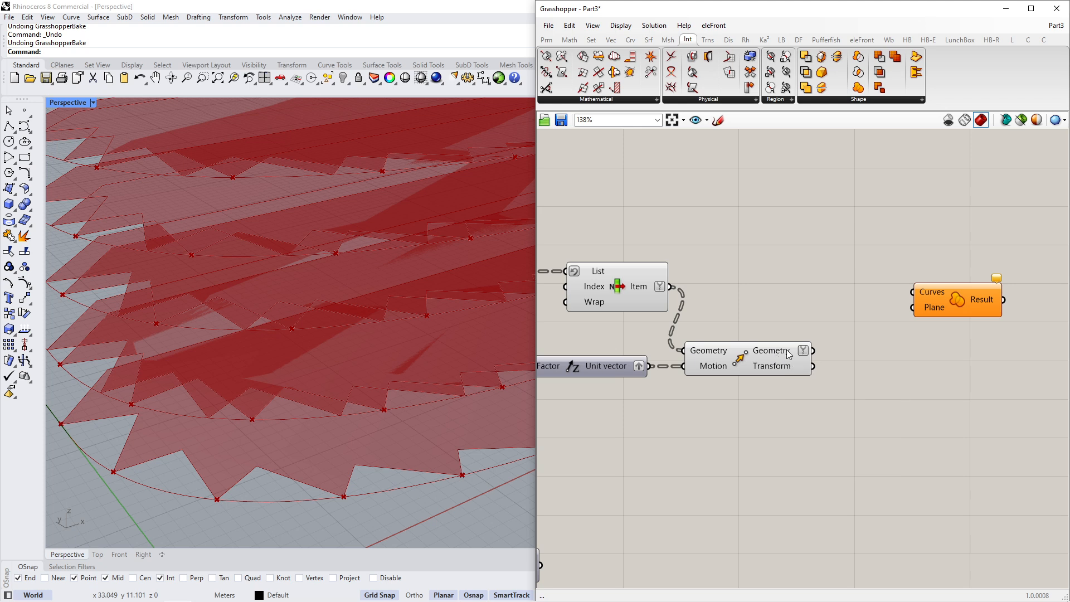
right_drag(903, 358, 815, 366)
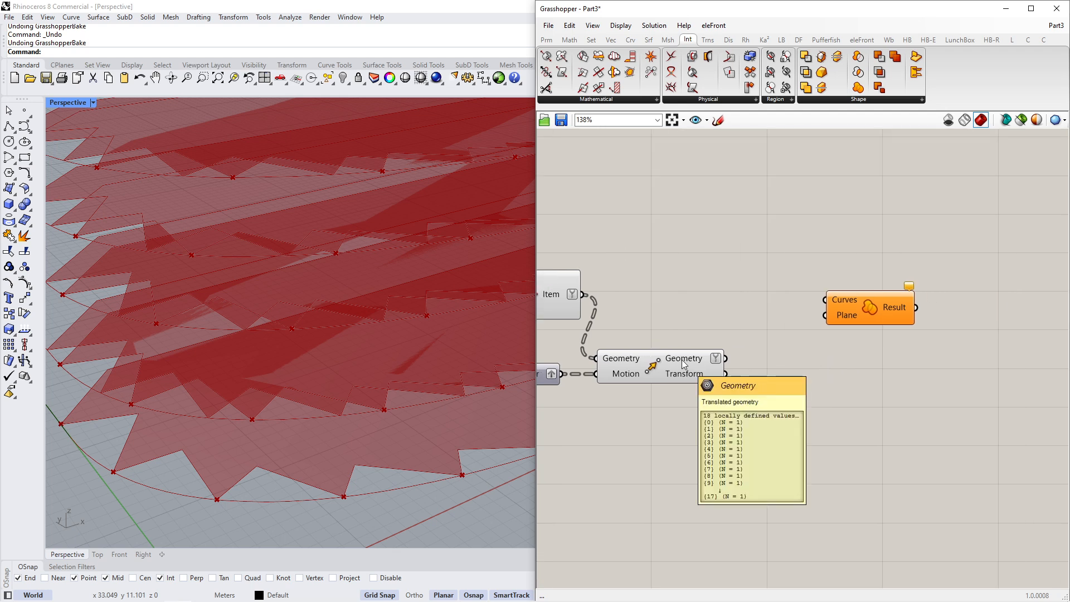
double_click(790, 384)
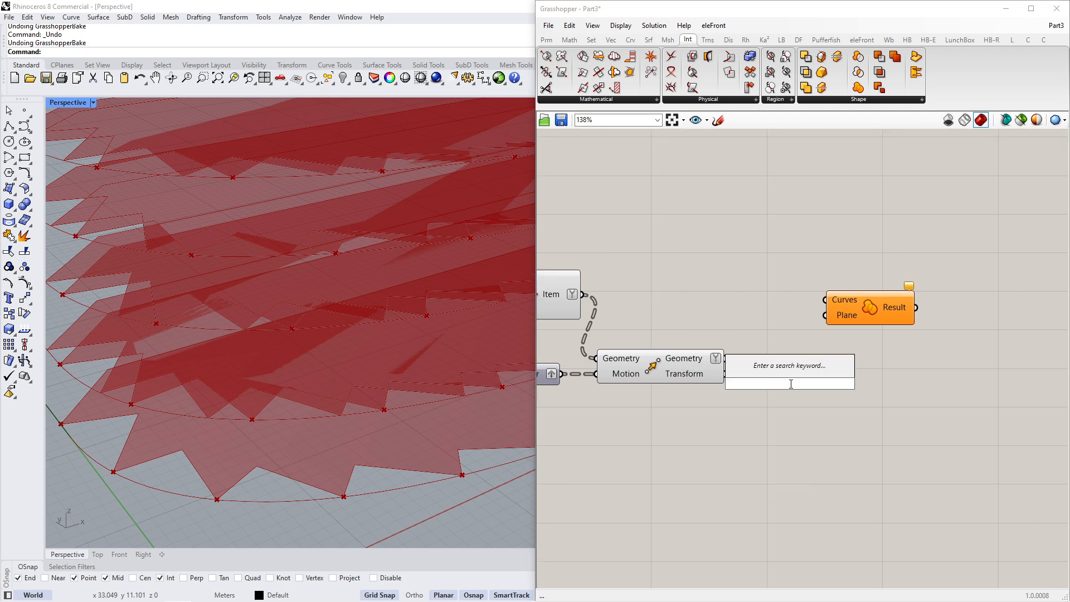
text(path map)
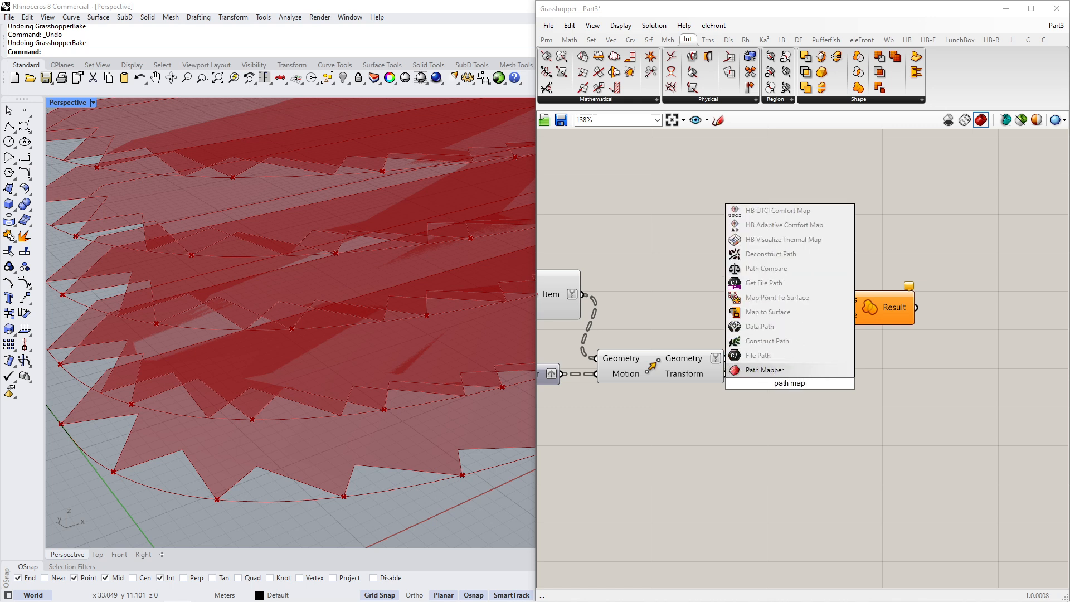
click(793, 373)
drag(793, 377, 810, 363)
drag(726, 358, 784, 356)
right_click(784, 357)
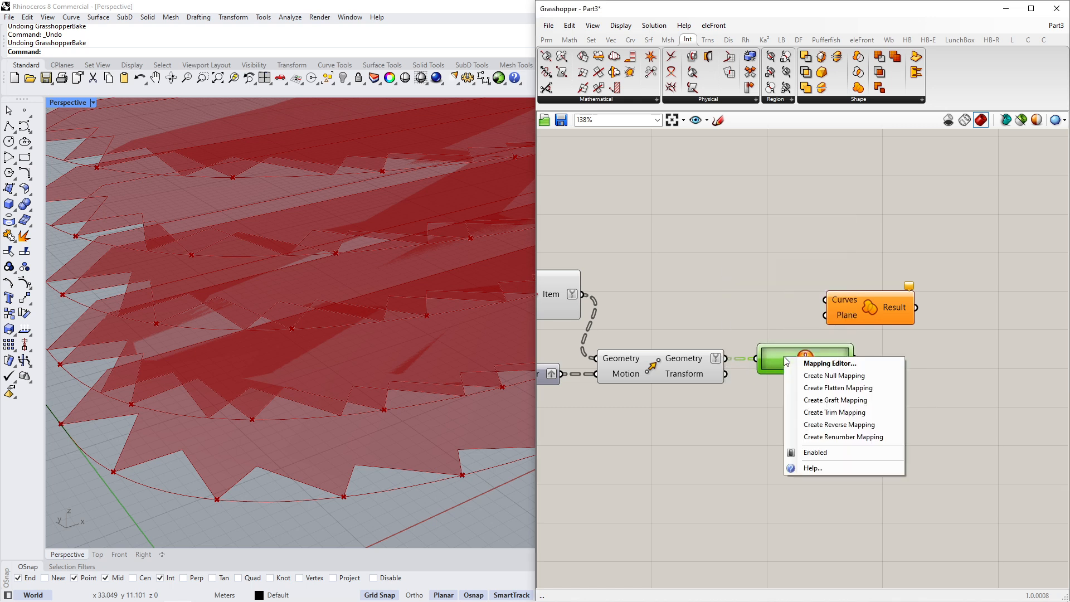
click(841, 376)
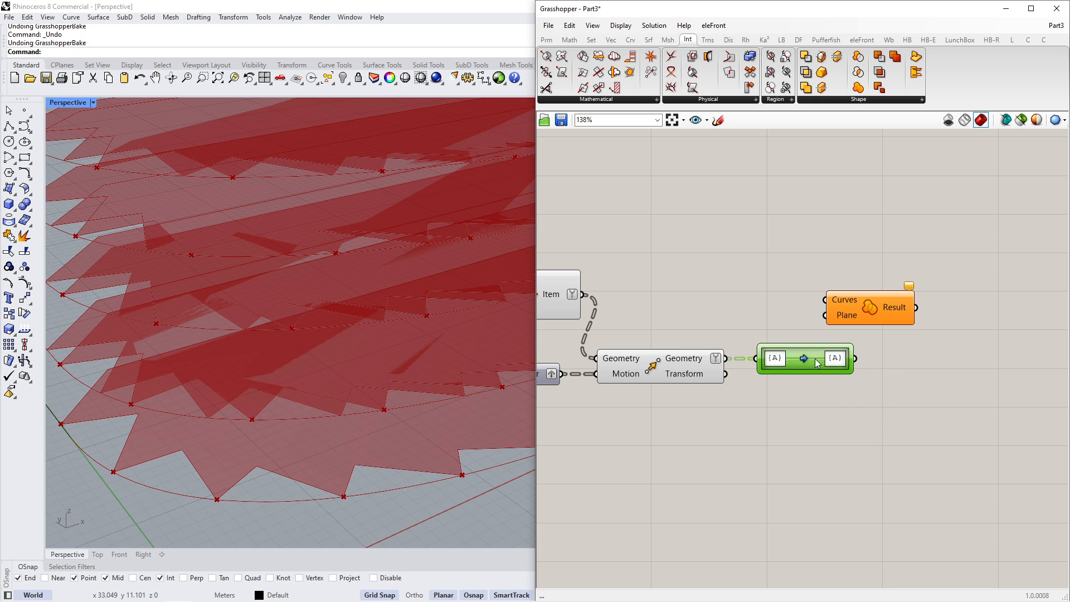
Edit the Path Mapper's lexer so source {A} maps to target {A+1}.
scroll(841, 376, up, 2)
double_click(830, 355)
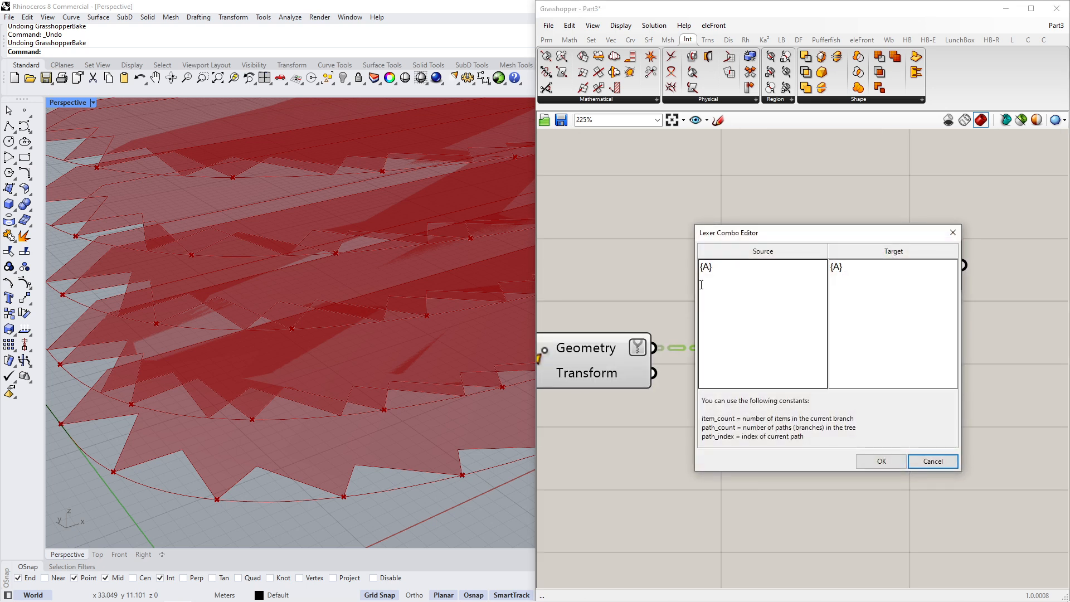
click(885, 288)
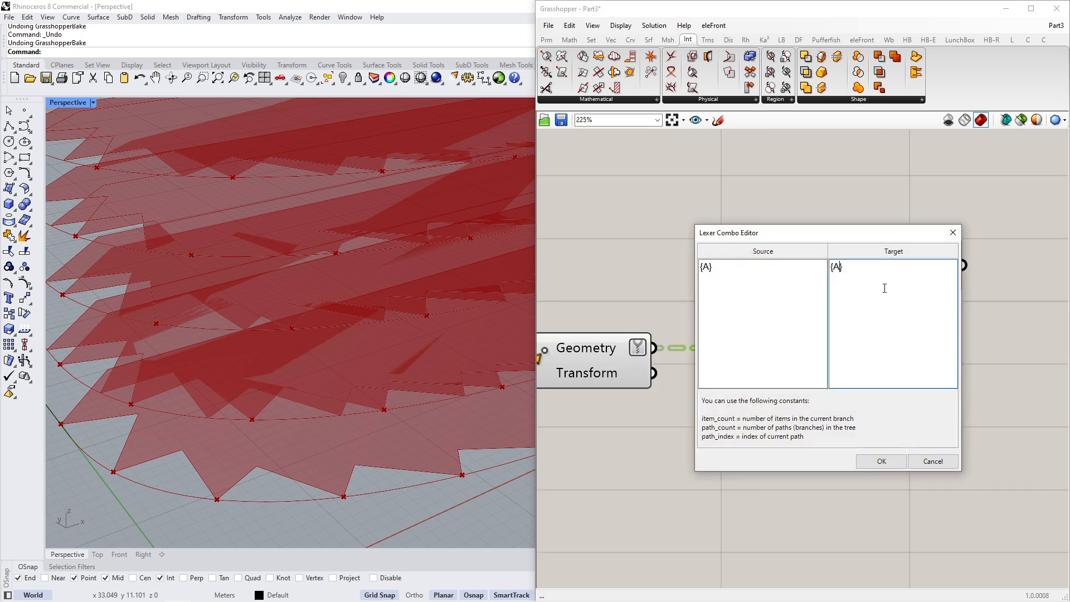
click(879, 458)
Shift Region Union clear of the Path Mapper and add a Param Viewer component in the free space.
right_drag(846, 411, 767, 414)
scroll(767, 413, down, 2)
drag(798, 320, 875, 287)
scroll(796, 341, down, 2)
double_click(833, 372)
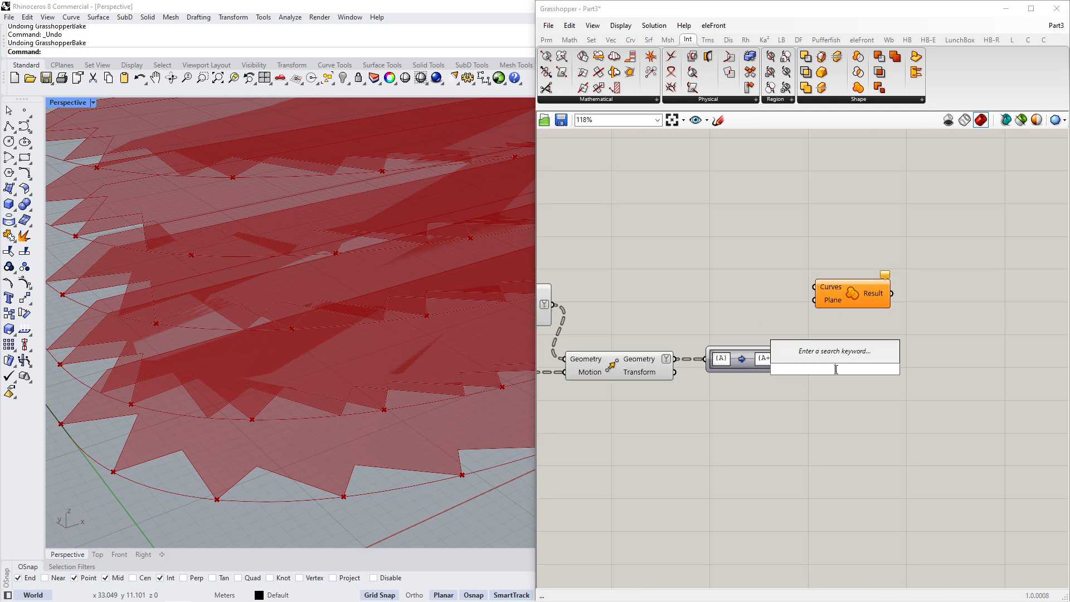
text(data)
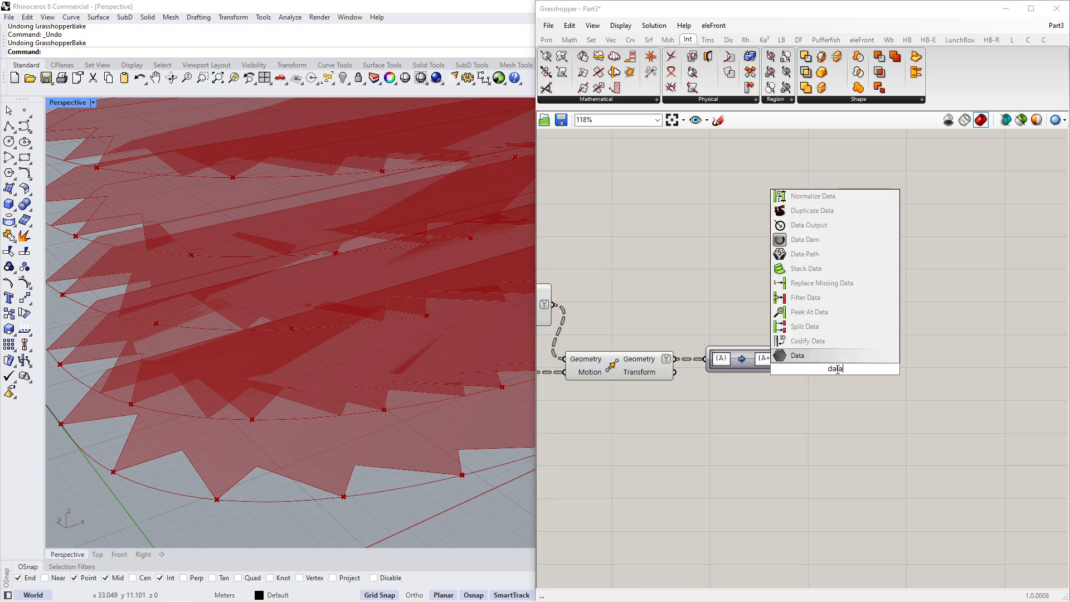
double_click(804, 369)
text(param)
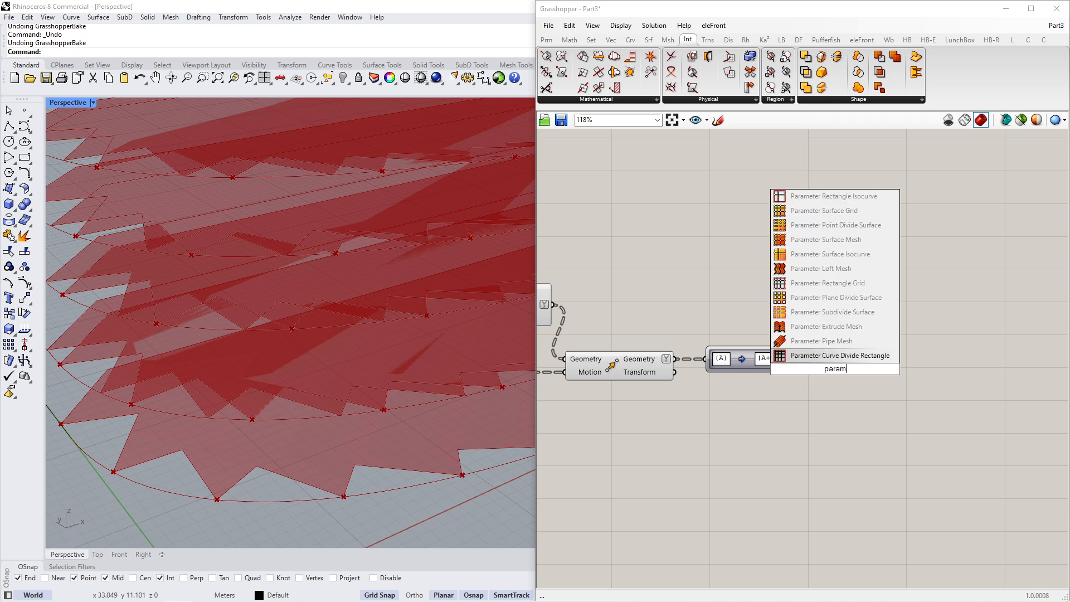
text( vi)
key(Return)
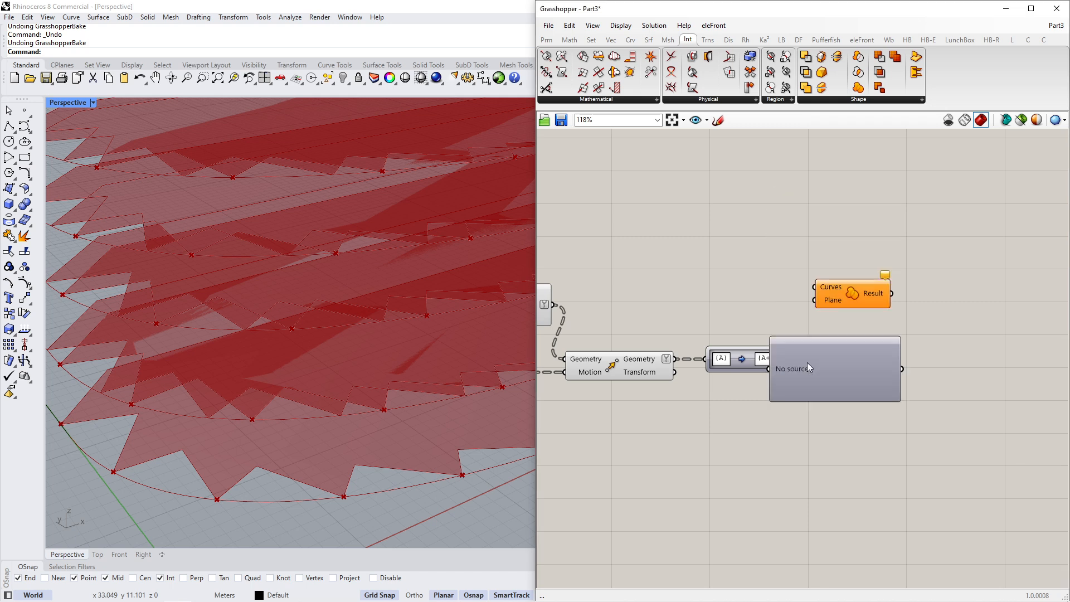
Connect the Path Mapper's output to the Param Viewer's input and space Region Union away from the branch listing.
drag(808, 362, 861, 361)
mouse_move(815, 287)
mouse_down()
mouse_move(776, 208)
mouse_move(809, 271)
mouse_up()
drag(873, 308, 887, 389)
drag(854, 293, 868, 198)
drag(888, 439, 868, 358)
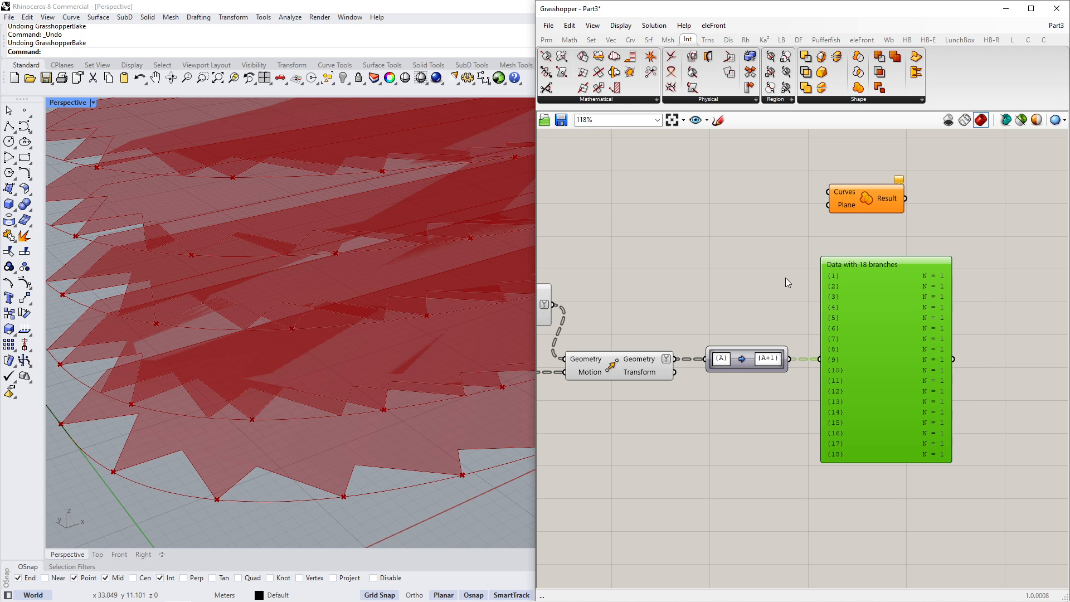
Copy the Param Viewer, feed the copy from List Item's Item output, and spread both viewers apart.
right_drag(560, 303, 597, 305)
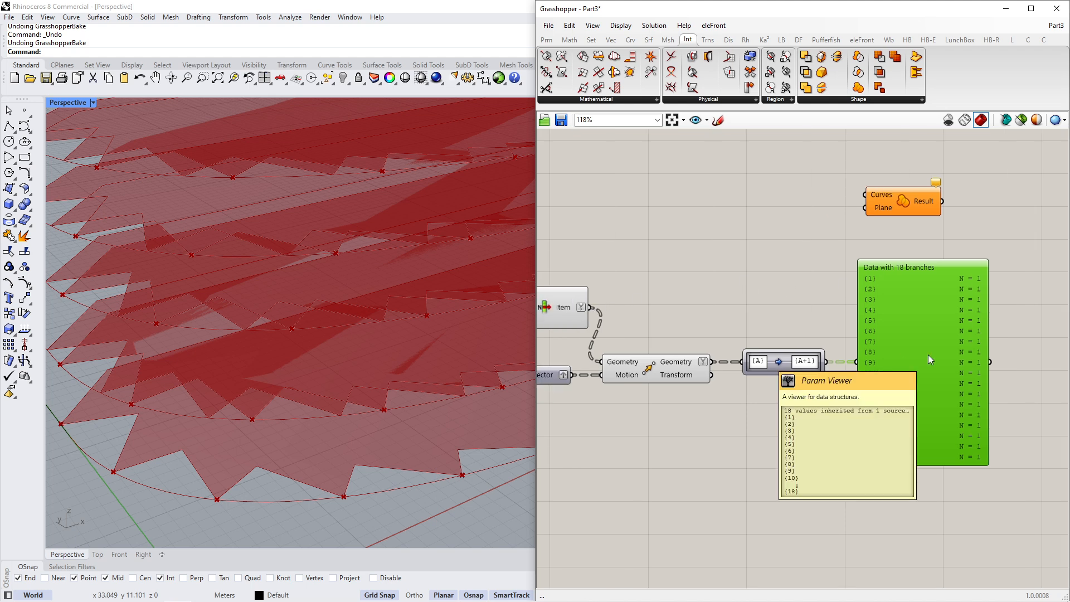
alt+drag(928, 364, 748, 222)
drag(590, 307, 690, 221)
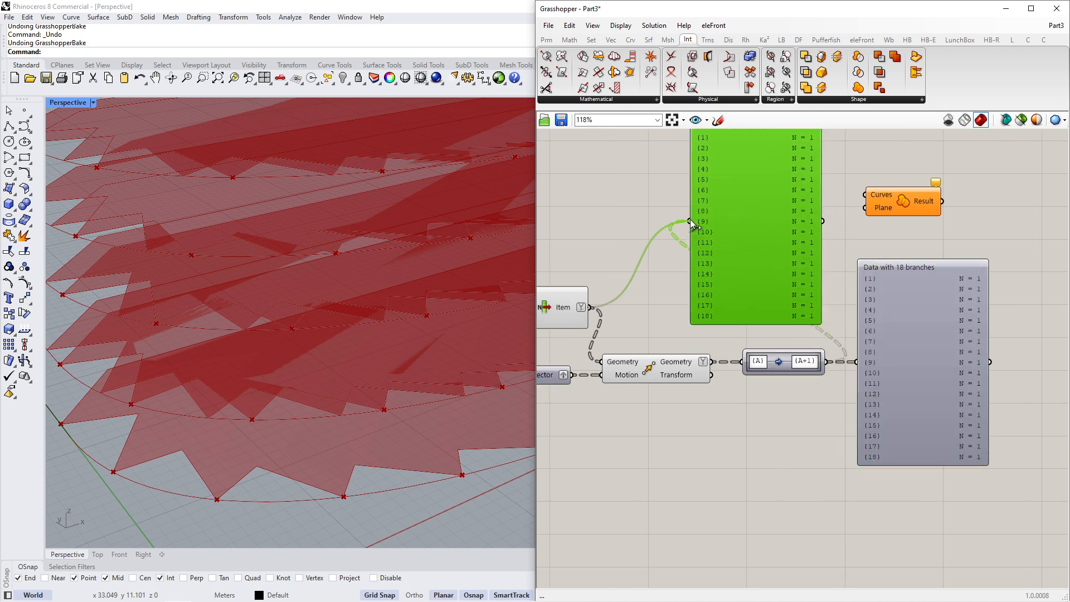
right_drag(745, 232, 732, 305)
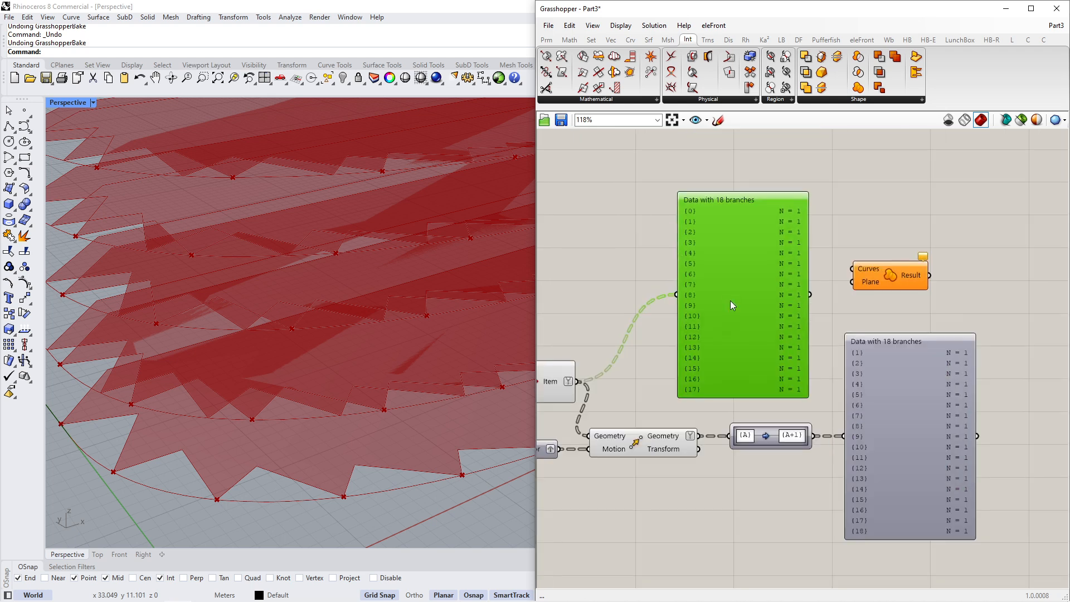
click(881, 476)
drag(753, 348, 771, 248)
drag(881, 410, 931, 521)
Add a Merge component with List Item's Item output in Data 1 and the Path Mapper's output in Data 2.
double_click(821, 404)
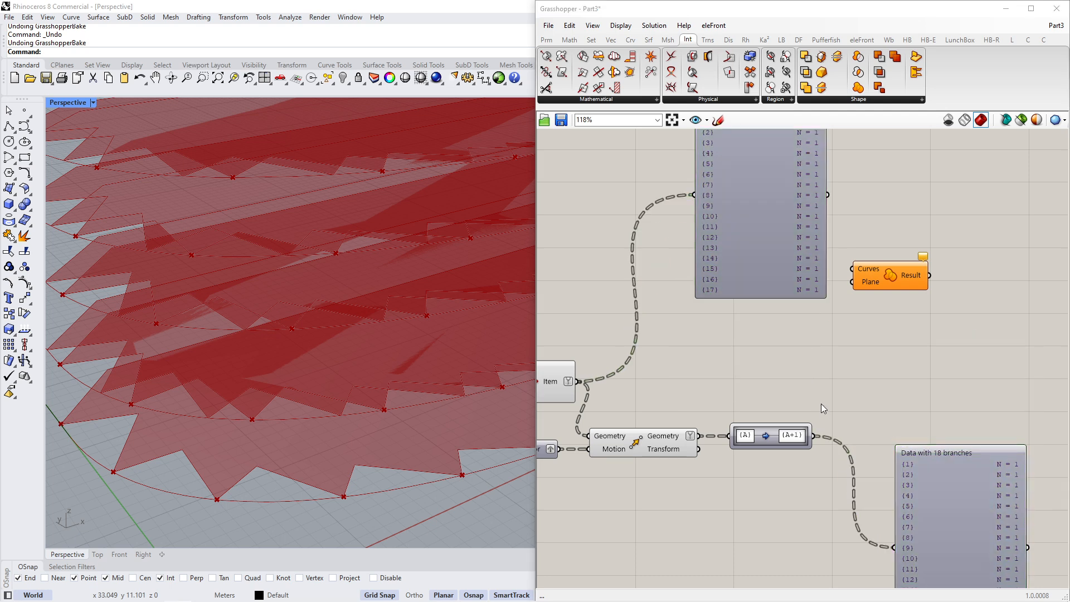
text(mer)
click(817, 364)
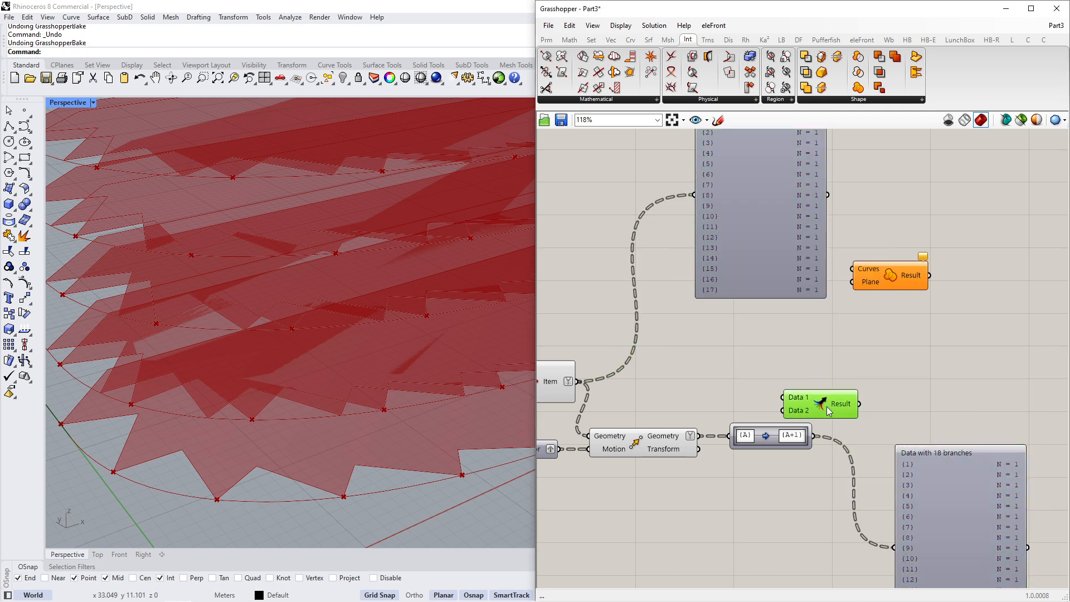
drag(829, 411, 879, 395)
drag(580, 381, 834, 381)
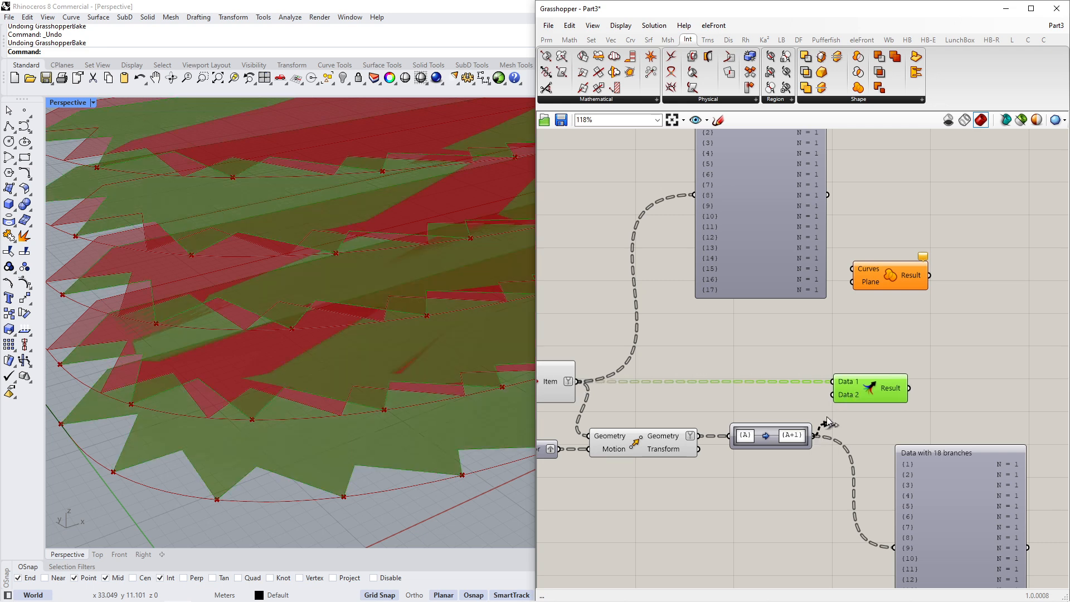
drag(827, 418, 833, 395)
right_drag(920, 399, 835, 398)
drag(808, 395, 810, 401)
Copy a Param Viewer beside Merge, connect Merge's Result output to it and check the merged branches.
right_drag(876, 394, 809, 387)
scroll(807, 420, down, 2)
drag(803, 458, 858, 310)
drag(776, 399, 783, 396)
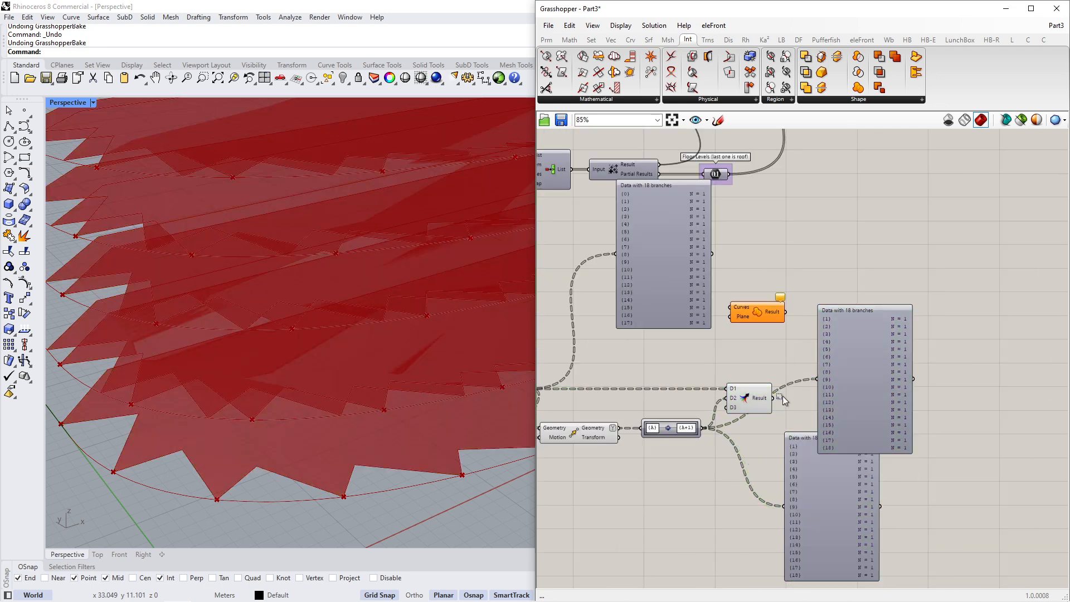
click(838, 323)
scroll(830, 318, up, 3)
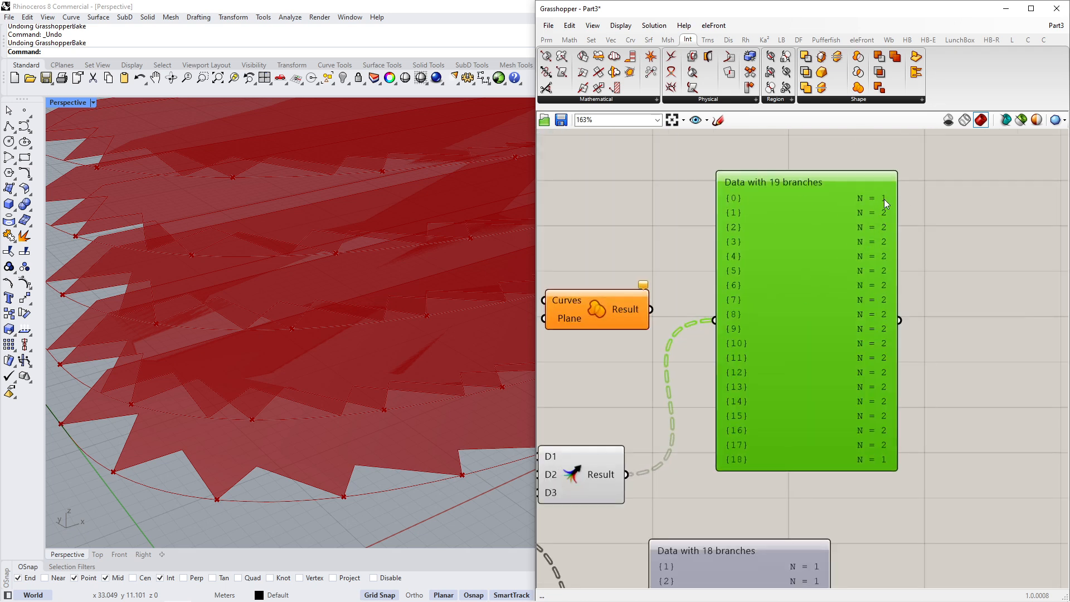
Examine the merged floor plates in the 3D model with Merge highlighted, comparing the lowest and topmost plates with the branch list.
right_drag(268, 438, 259, 362)
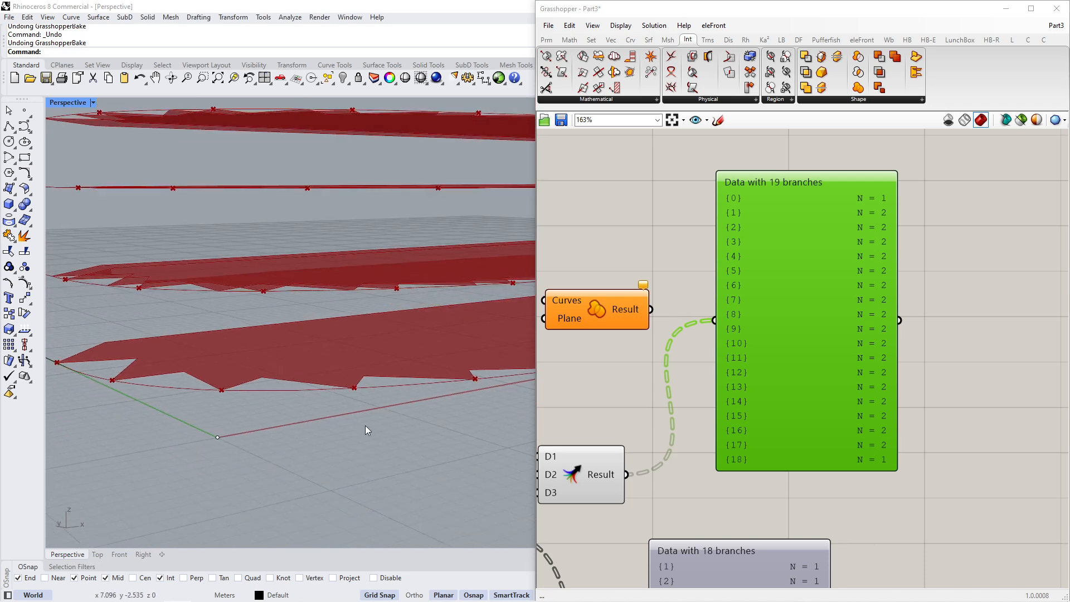
right_drag(365, 431, 363, 404)
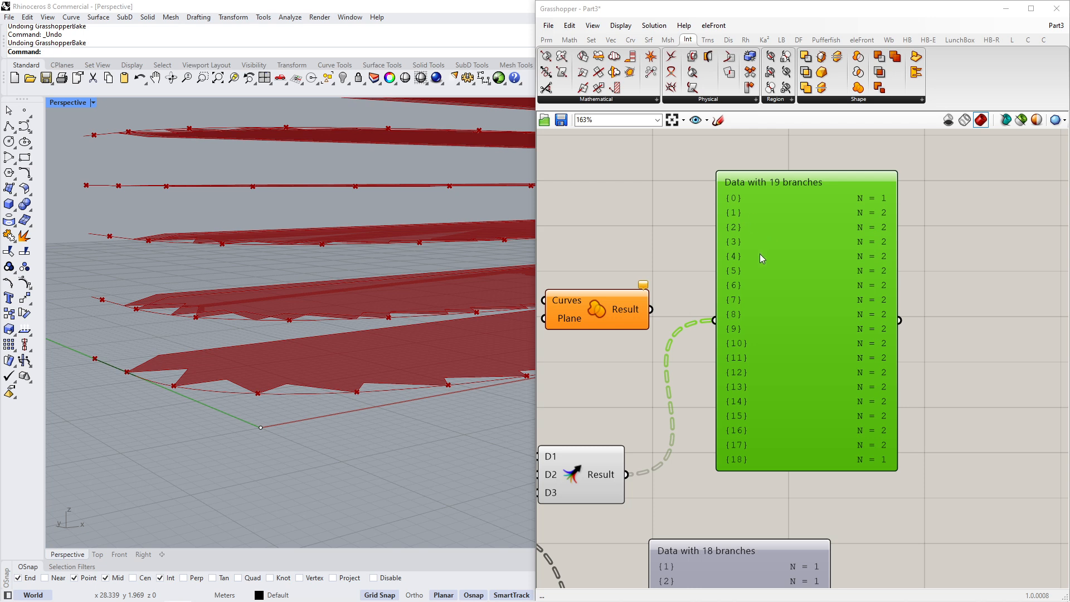
right_drag(380, 326, 372, 353)
click(604, 456)
right_drag(267, 334, 213, 349)
scroll(330, 423, down, 12)
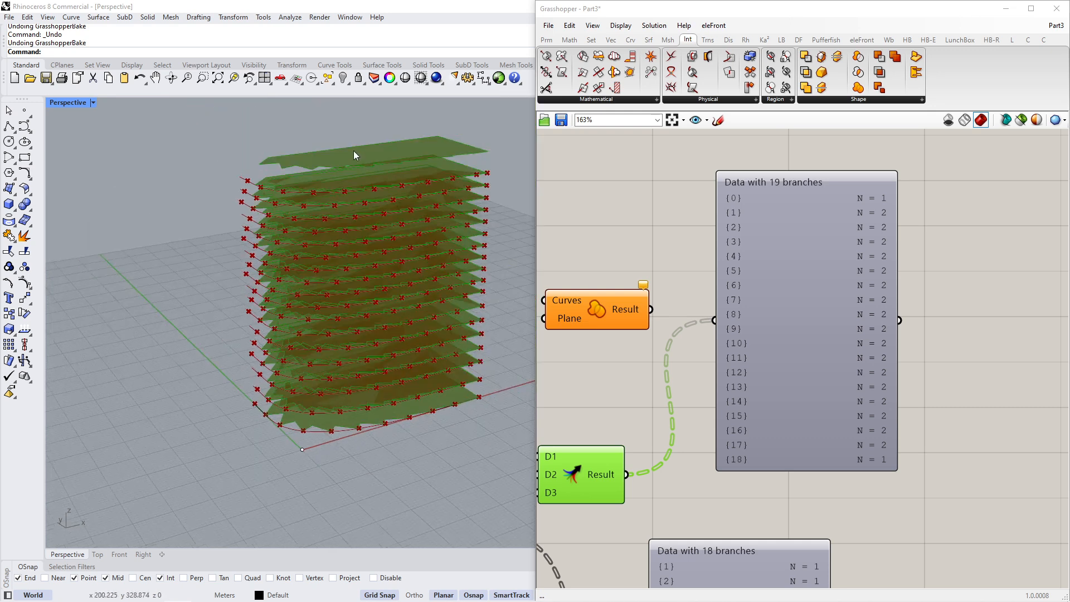
scroll(354, 150, up, 11)
scroll(271, 230, down, 2)
scroll(867, 439, up, 2)
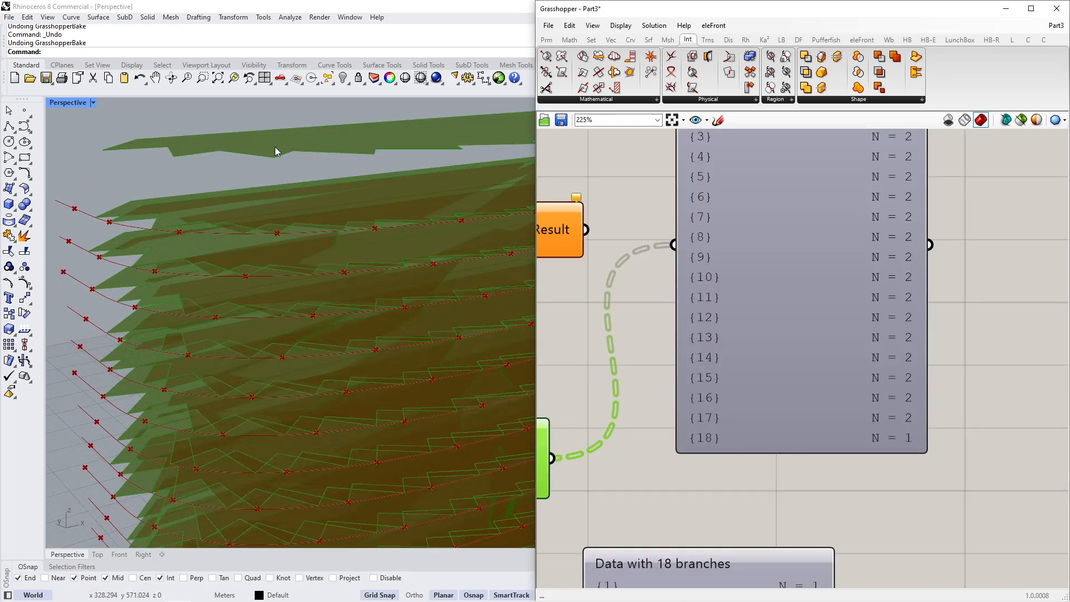
scroll(264, 165, down, 5)
scroll(832, 307, down, 5)
Delete the three Param Viewer components around Merge, List Item and the Path Mapper.
click(841, 305)
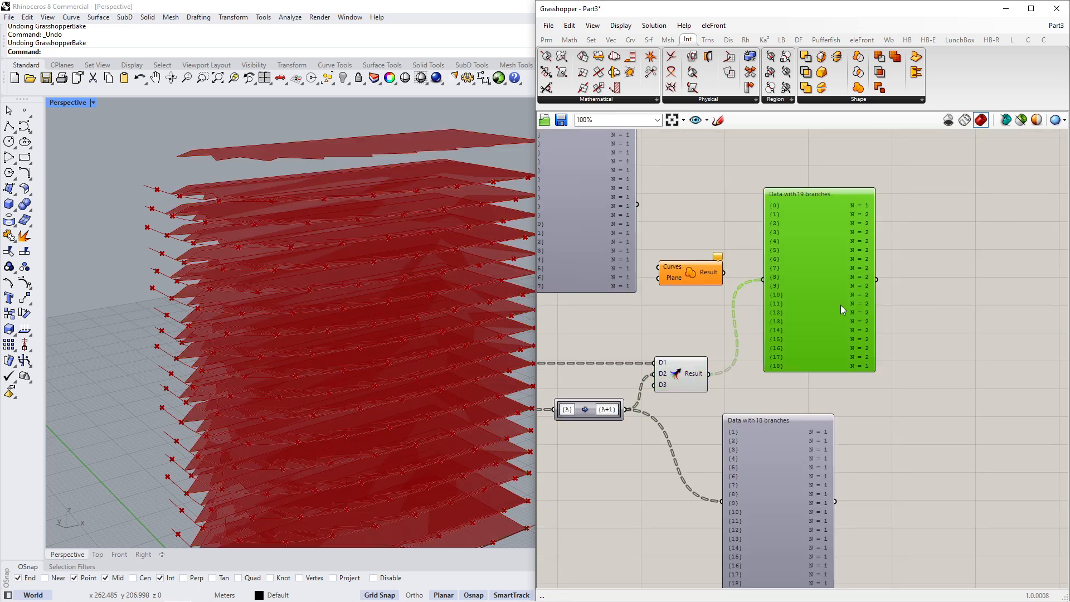
key(Delete)
right_drag(841, 306, 943, 294)
click(881, 463)
key(Delete)
click(736, 248)
key(Delete)
Place Region Union beside Merge and connect Merge's Result output to its Curves input.
drag(792, 268, 884, 379)
scroll(884, 379, up, 3)
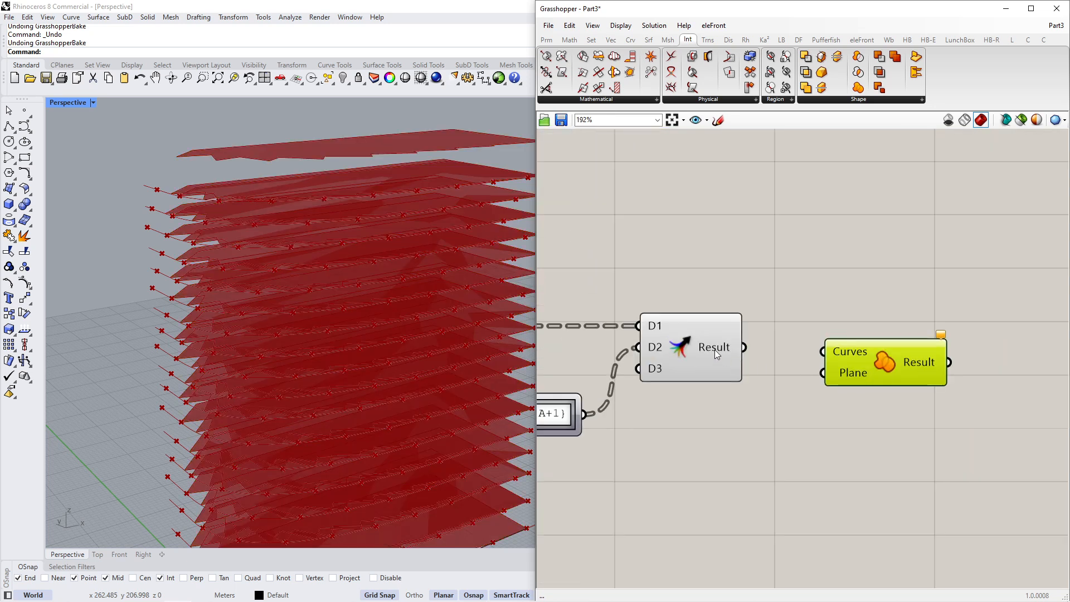
drag(744, 347, 823, 351)
drag(886, 368, 877, 363)
scroll(358, 275, down, 5)
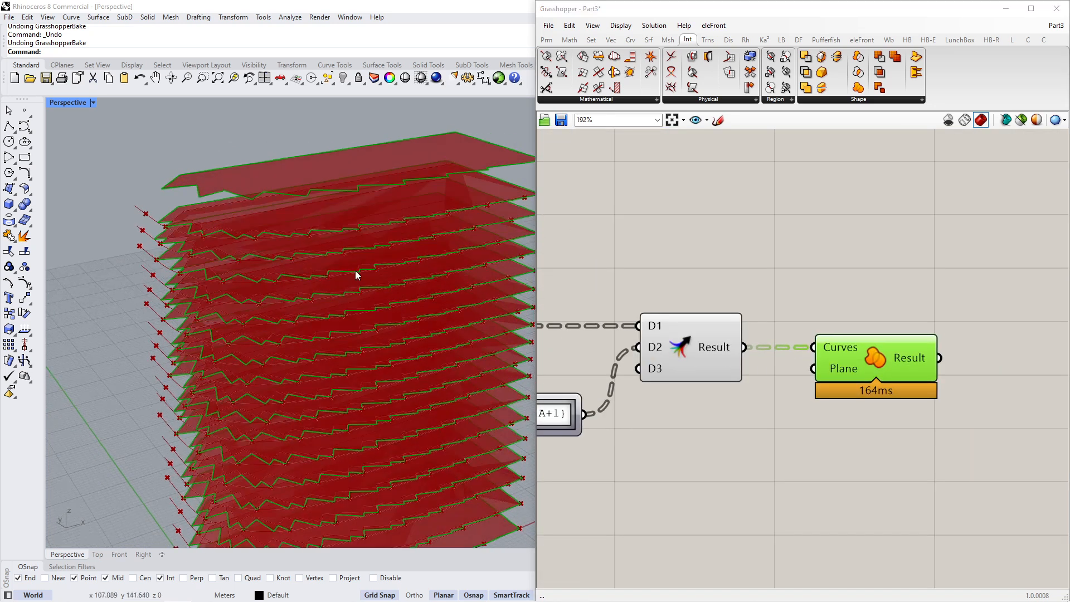
Compare the merged plates with Region Union's outlines in the 3D model, highlighting Merge and Region Union in turn.
click(691, 372)
middle_click(705, 471)
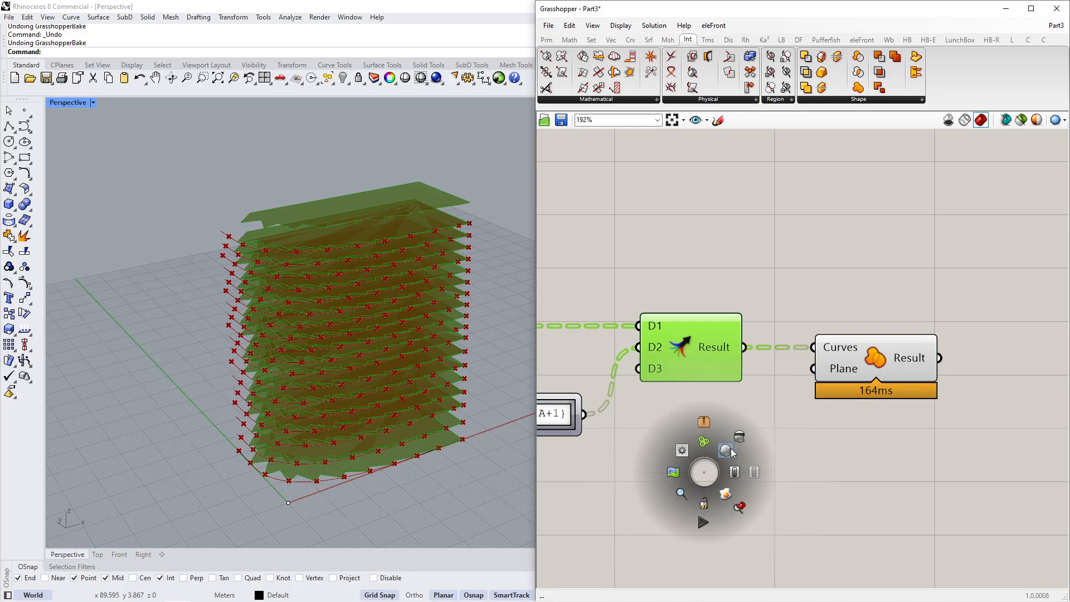
click(864, 454)
right_drag(357, 440, 331, 434)
scroll(282, 411, up, 10)
click(825, 375)
scroll(331, 434, up, 6)
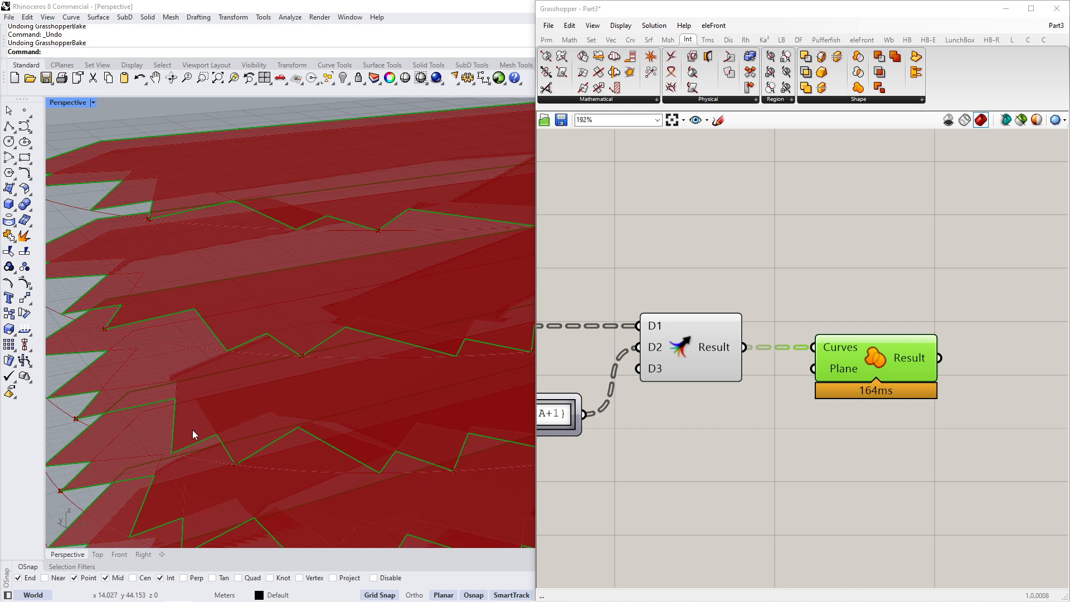
scroll(807, 347, down, 3)
Turn off the preview of the List Item, Move and Merge components.
click(763, 363)
scroll(769, 390, down, 2)
right_drag(770, 410, 814, 409)
drag(634, 325, 895, 453)
middle_click(856, 447)
click(888, 412)
click(900, 389)
Examine Region Union's united floor outlines from several angles in the 3D model, highlighting the component.
right_drag(900, 389, 814, 391)
scroll(811, 385, up, 2)
scroll(316, 373, down, 5)
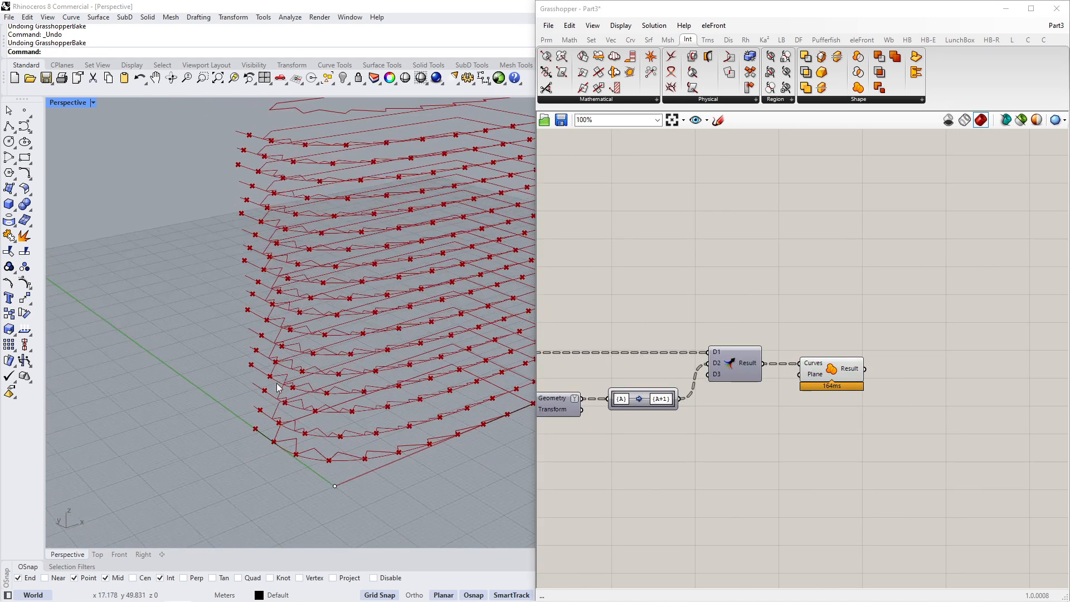
scroll(390, 382, up, 3)
click(845, 369)
click(831, 413)
right_drag(390, 424, 419, 390)
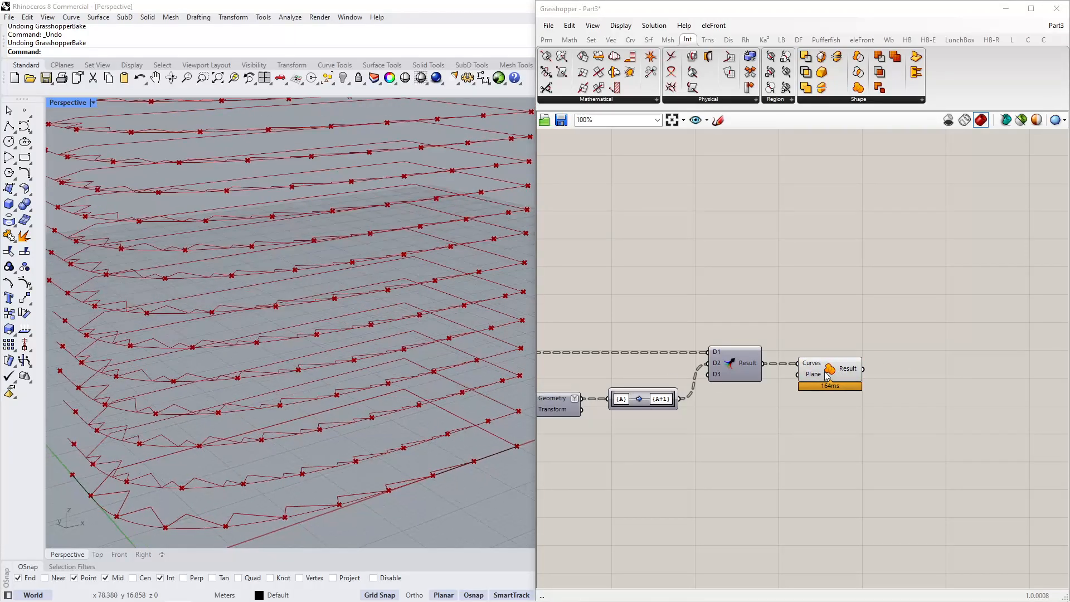
click(825, 373)
scroll(791, 391, down, 2)
right_drag(639, 455, 766, 438)
right_drag(390, 385, 437, 368)
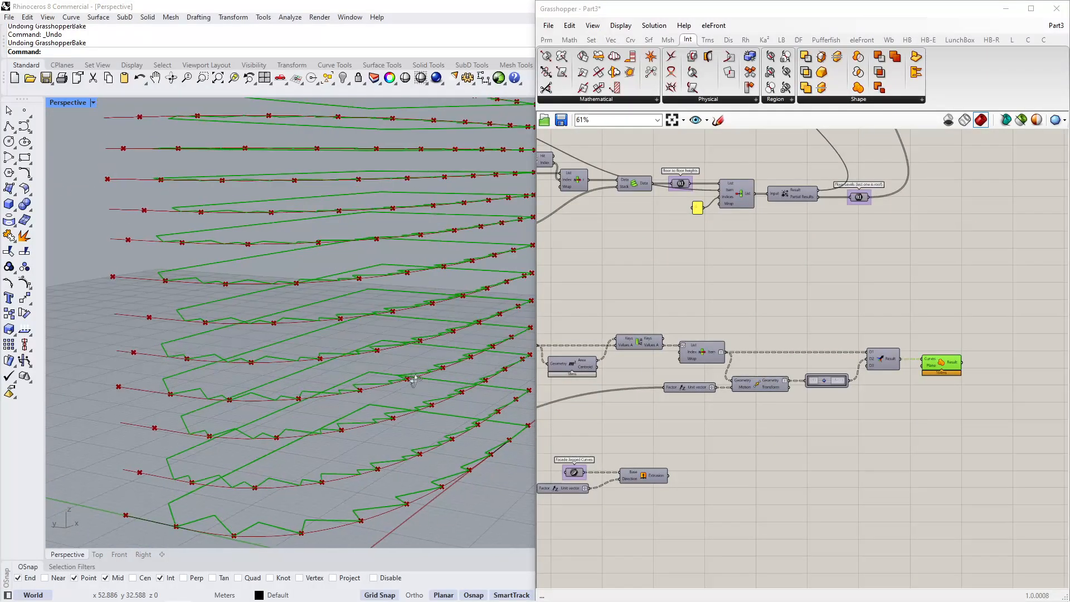
Turn on the preview of the Extrusion component that forms the facade panels.
right_drag(783, 419, 774, 416)
scroll(743, 460, down, 1)
right_drag(741, 463, 755, 428)
click(755, 428)
scroll(686, 442, up, 4)
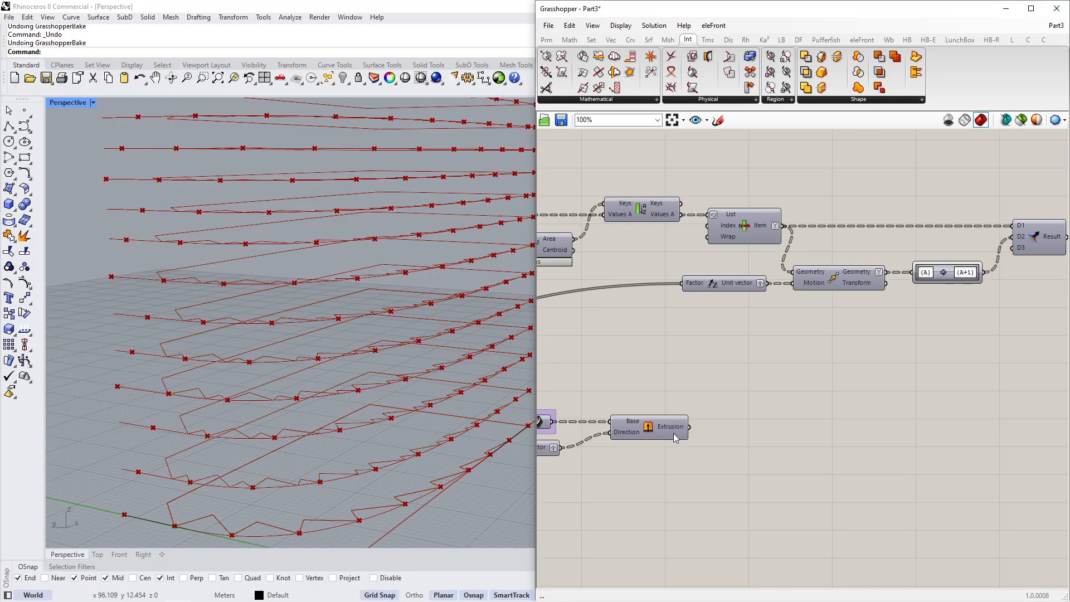
click(676, 436)
middle_click(675, 462)
click(655, 440)
click(630, 391)
right_drag(335, 428, 312, 418)
Place Boundary Surfaces beside Region Union and connect Region Union's Result output to its Edges input.
right_drag(970, 313, 640, 365)
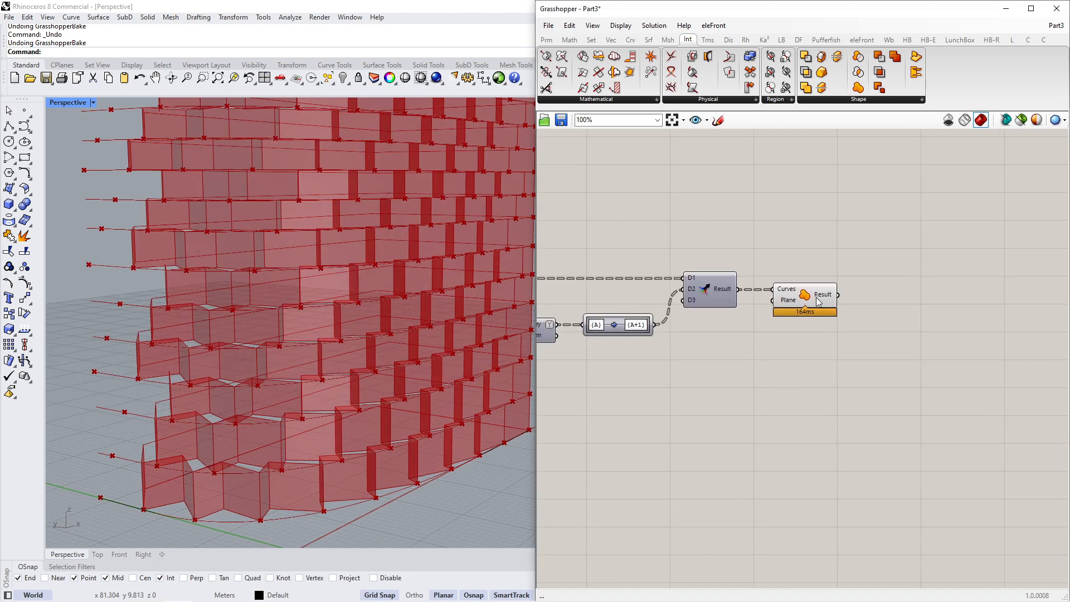
double_click(899, 305)
text(bound)
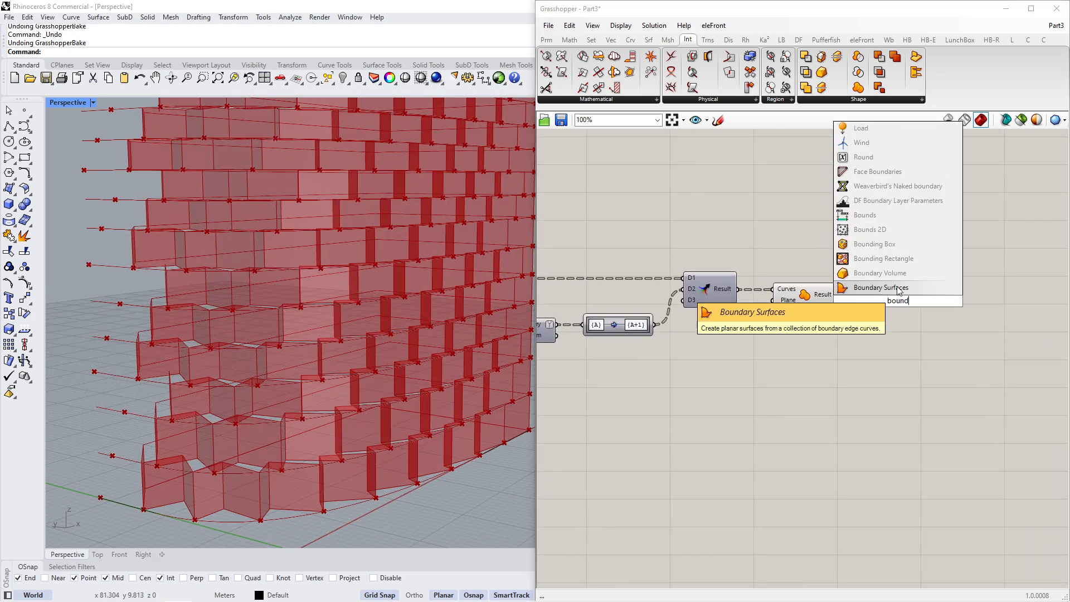
key(Return)
drag(837, 295, 869, 290)
Turn off the preview of the Region Union component.
click(813, 311)
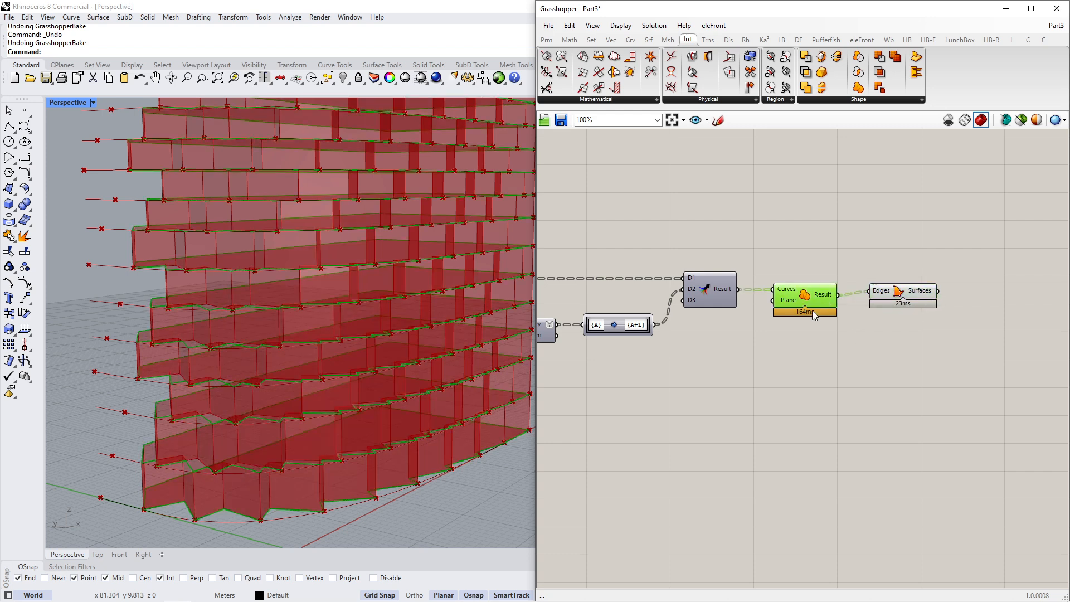
middle_click(829, 396)
click(872, 364)
scroll(351, 363, down, 7)
right_drag(351, 363, 400, 334)
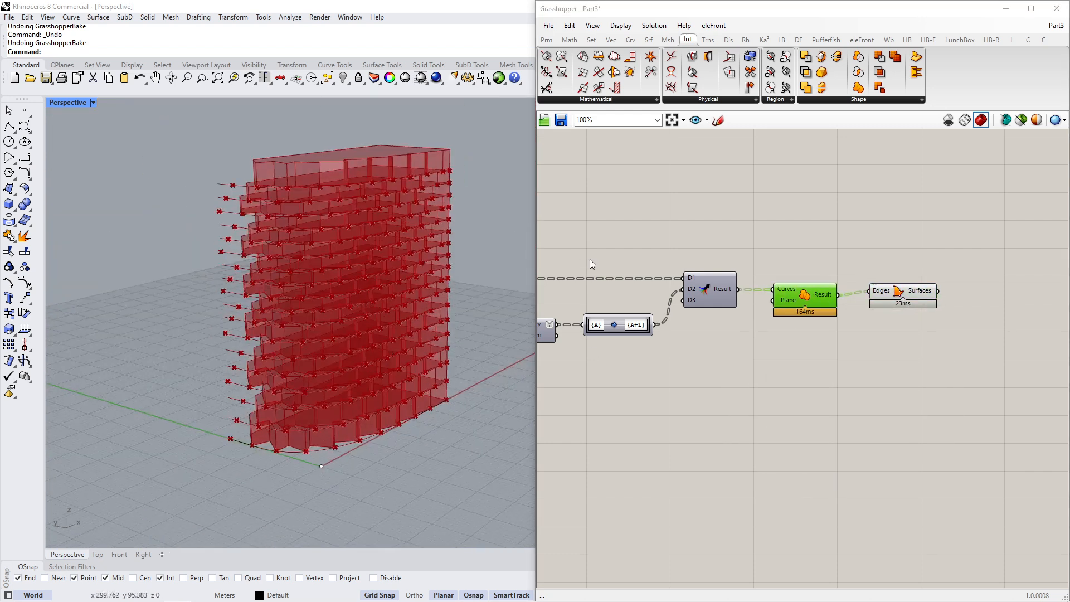
Turn off the preview of the upstream component that draws the curved floor lines.
scroll(669, 260, down, 5)
right_drag(613, 240, 761, 247)
right_drag(948, 184, 582, 357)
click(818, 281)
middle_click(864, 305)
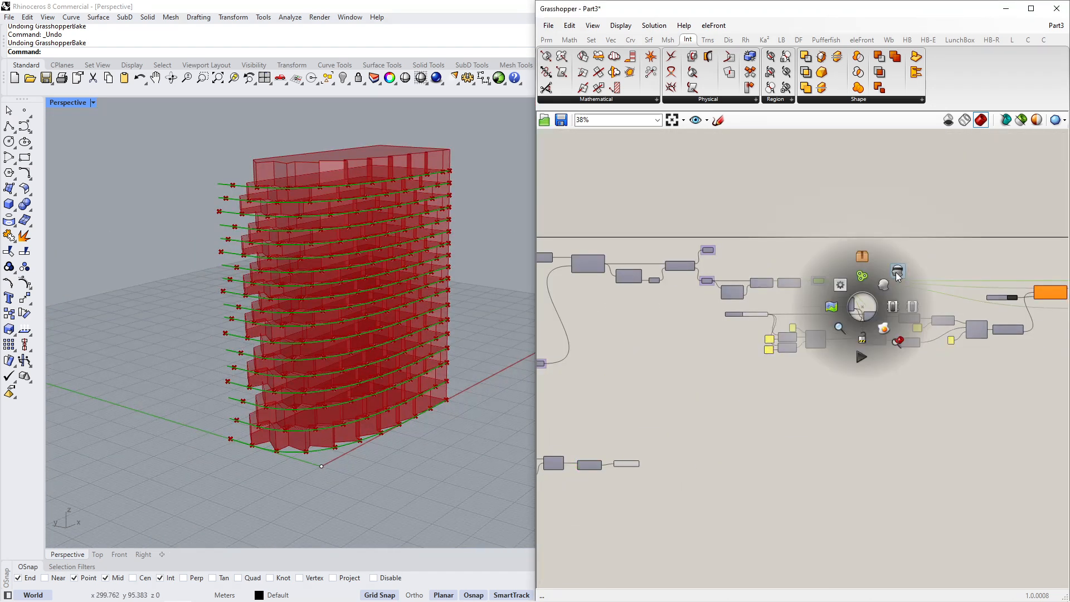
click(900, 275)
Turn off the preview of the upstream components that show the points along the facade.
right_drag(947, 226, 520, 226)
right_drag(832, 239, 700, 236)
drag(808, 244, 850, 273)
middle_click(849, 273)
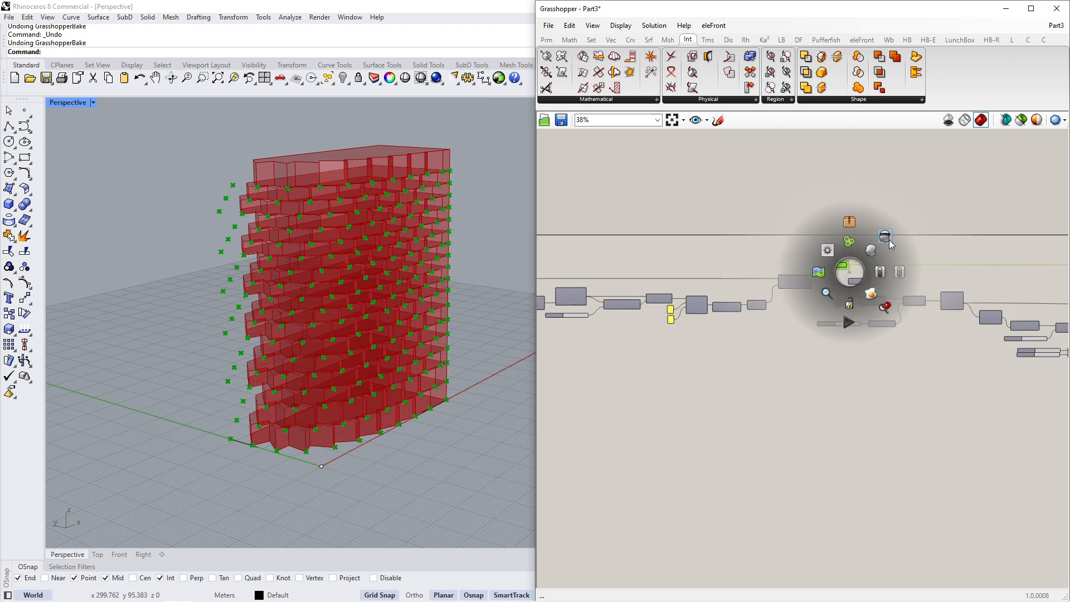
click(888, 239)
click(769, 373)
Examine the floor surfaces against the extruded facade in the 3D model, highlighting the Boundary Surfaces component.
scroll(312, 424, up, 7)
right_drag(320, 412, 279, 424)
scroll(725, 394, down, 3)
right_drag(726, 395, 945, 347)
scroll(696, 340, up, 5)
scroll(817, 285, up, 5)
click(840, 365)
right_drag(329, 392, 368, 402)
right_drag(741, 323, 752, 327)
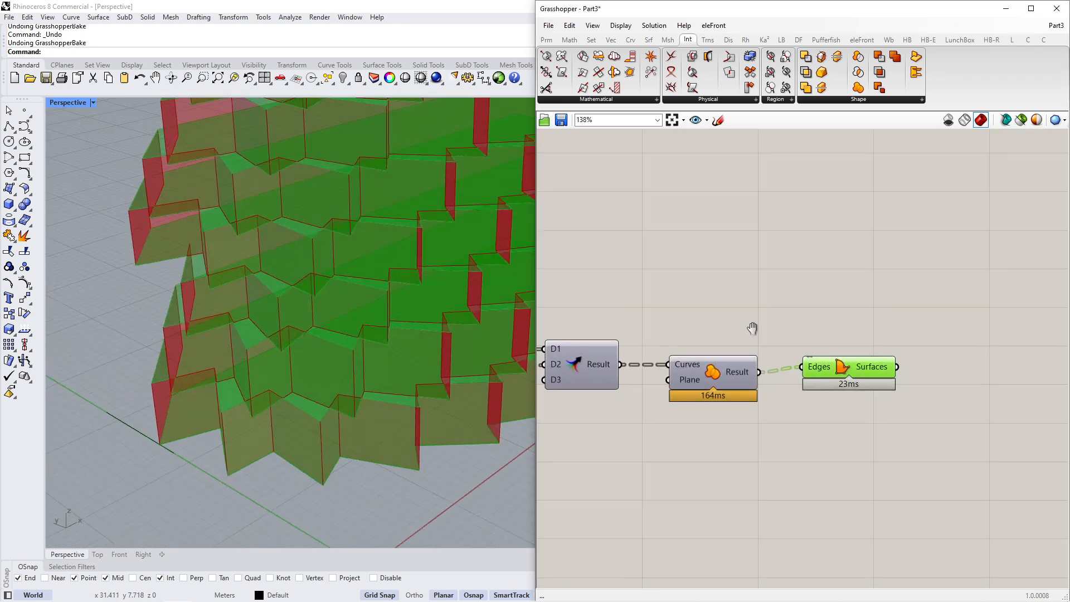
scroll(691, 371, down, 3)
right_drag(677, 377, 758, 366)
scroll(739, 363, up, 3)
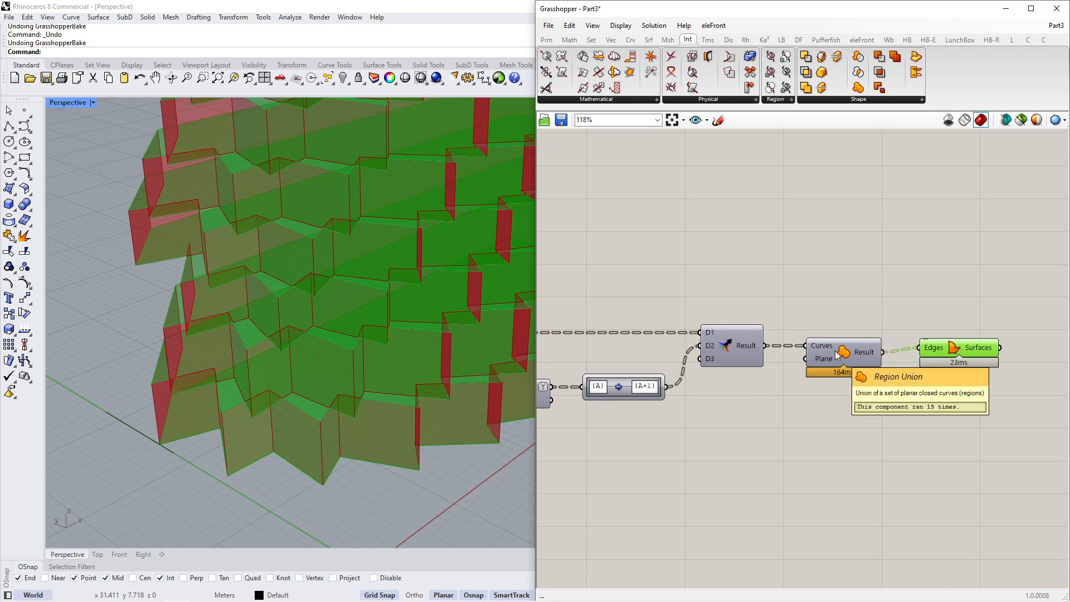
click(876, 435)
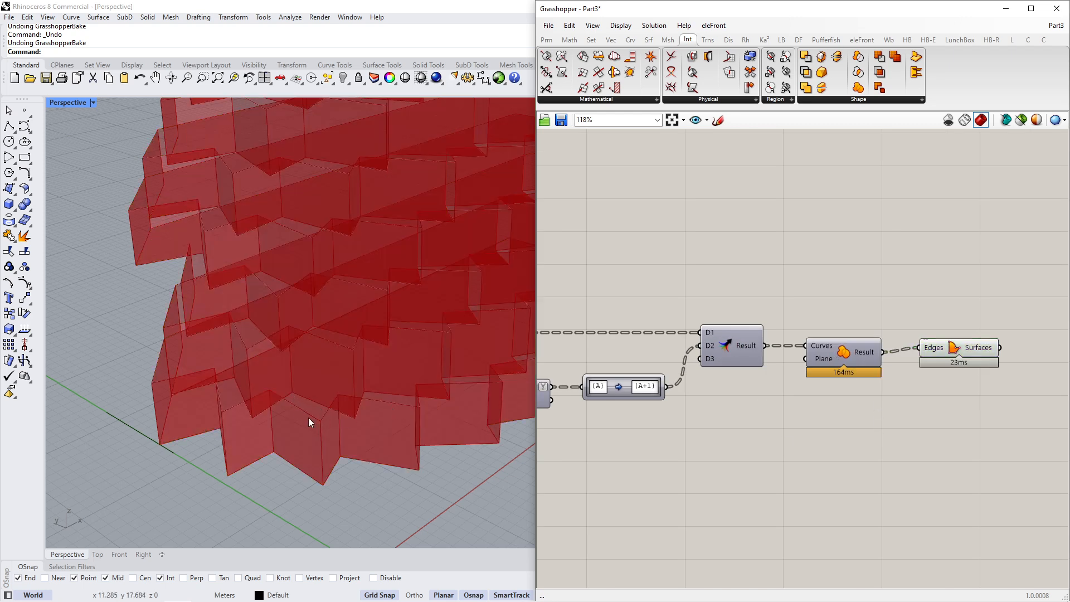
Place a List Item above Merge, connect Merge's Result output to its List input and add a +1 output.
right_drag(790, 265, 758, 289)
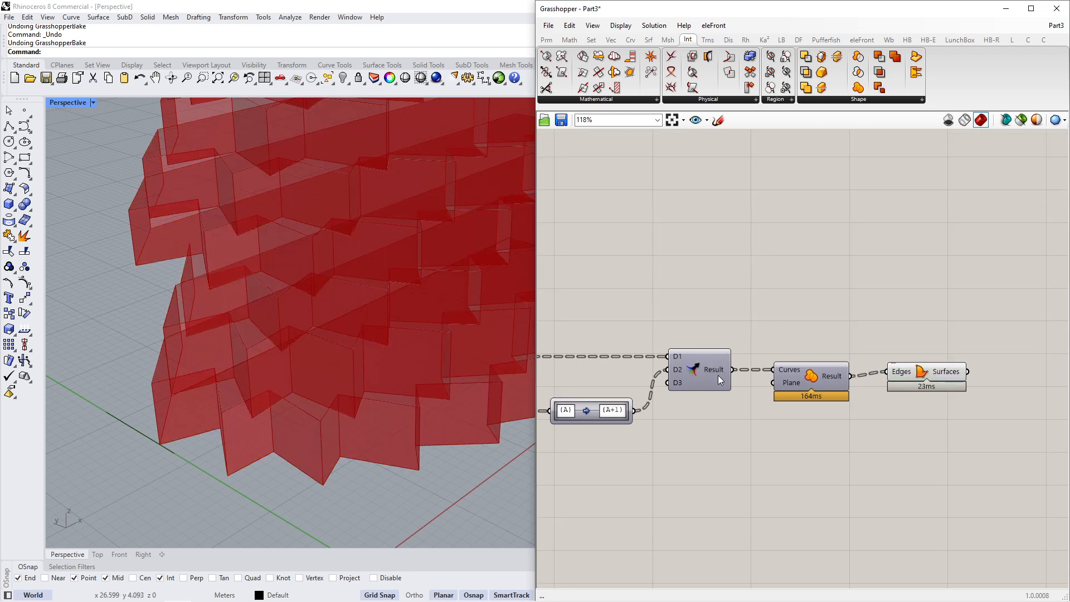
double_click(756, 295)
text(list it)
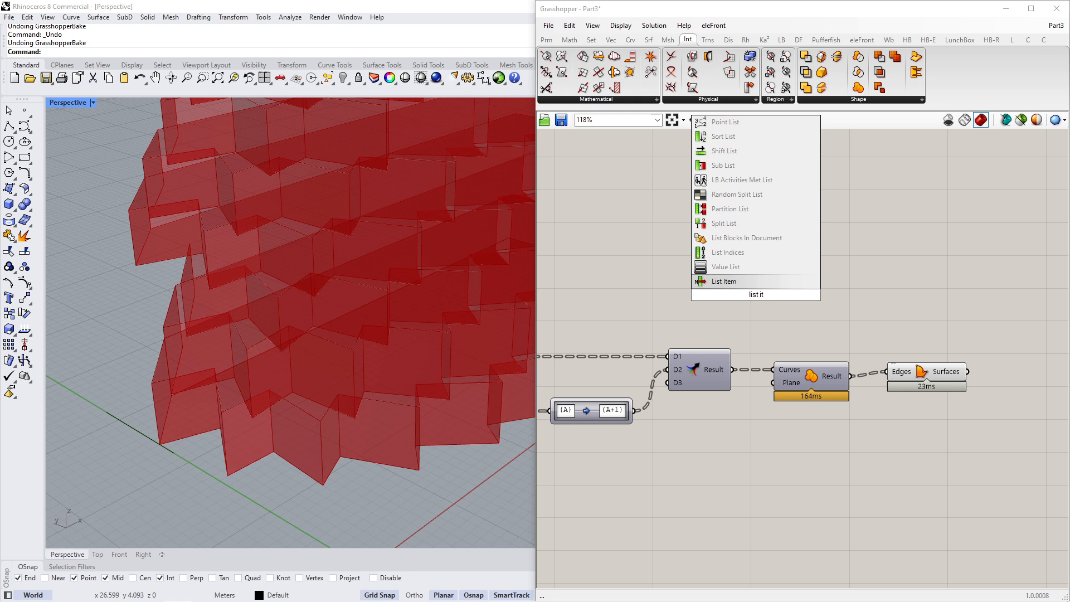
click(754, 281)
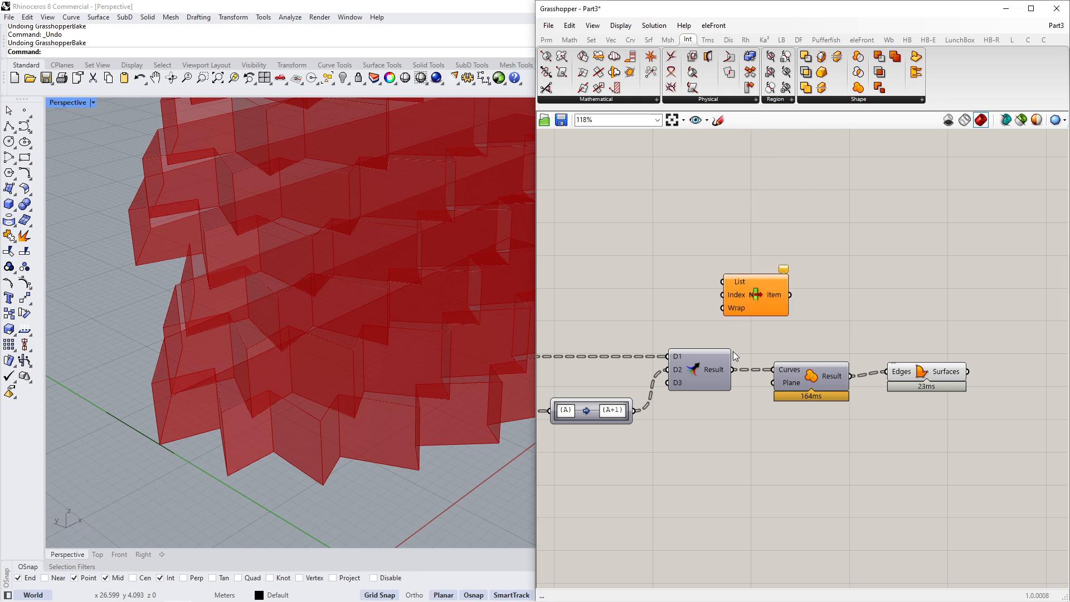
drag(733, 369, 725, 282)
scroll(748, 266, up, 3)
scroll(748, 267, up, 3)
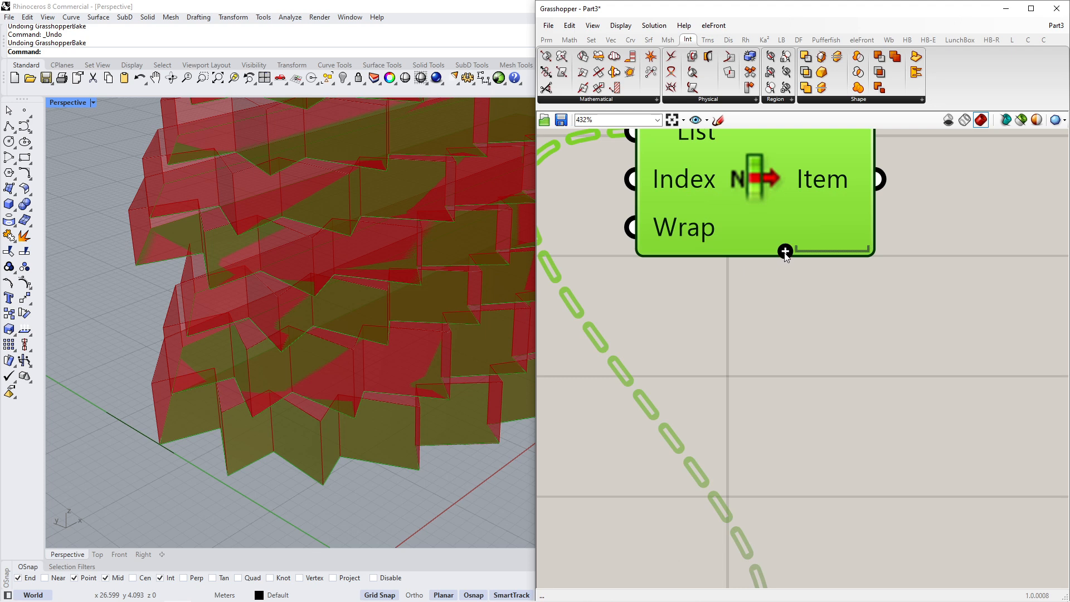
click(785, 250)
scroll(737, 351, down, 4)
click(737, 351)
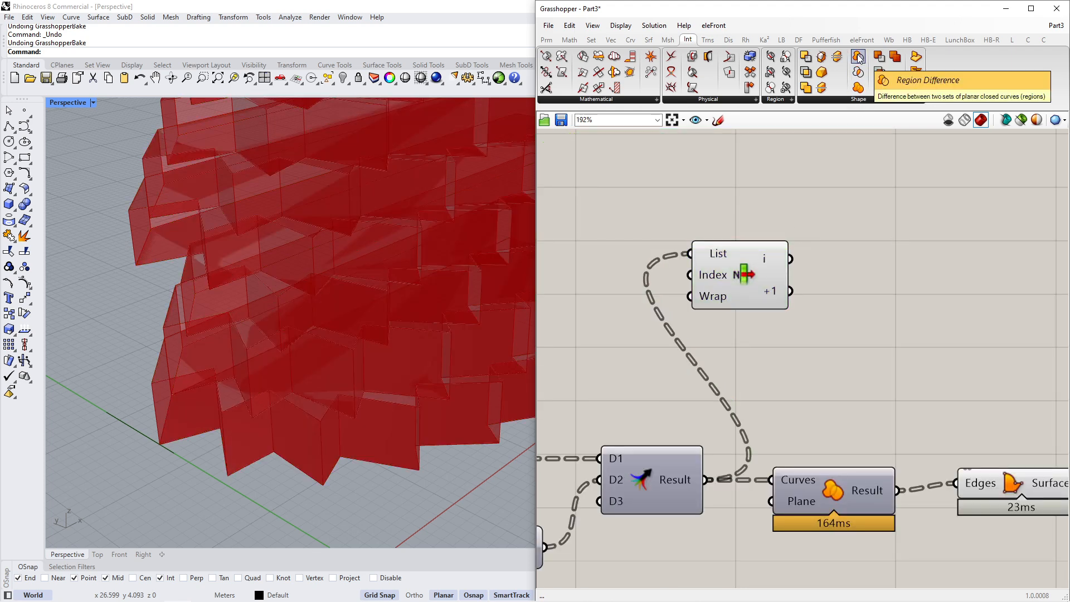
Place Region Difference beside the new List Item, connecting output i to Curves A and output +1 to Curves B.
drag(858, 58, 922, 296)
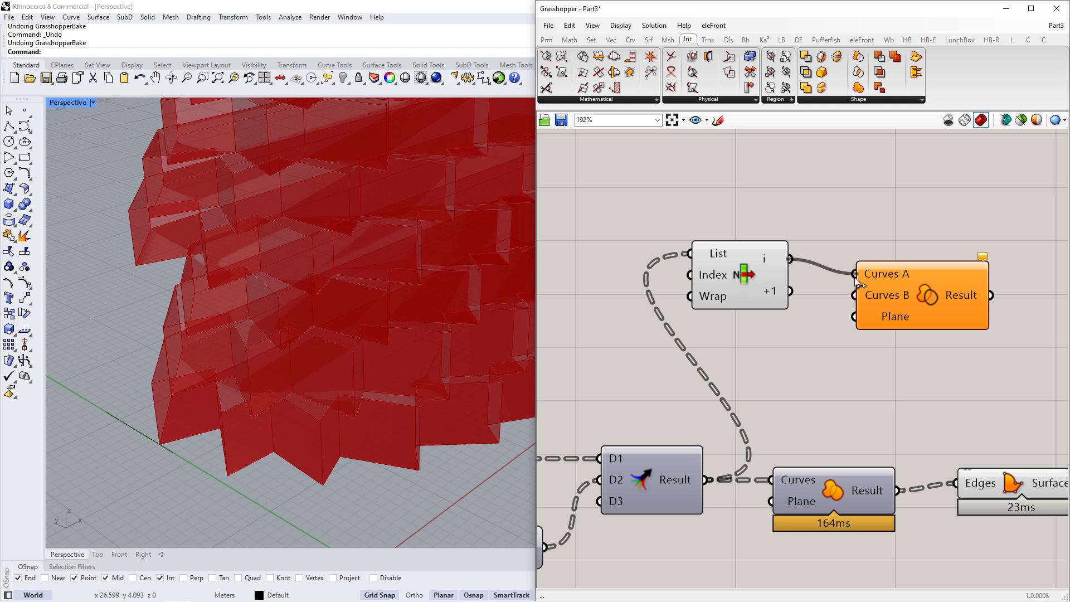
drag(855, 279, 855, 274)
drag(894, 301, 887, 280)
drag(789, 292, 848, 275)
scroll(377, 357, up, 8)
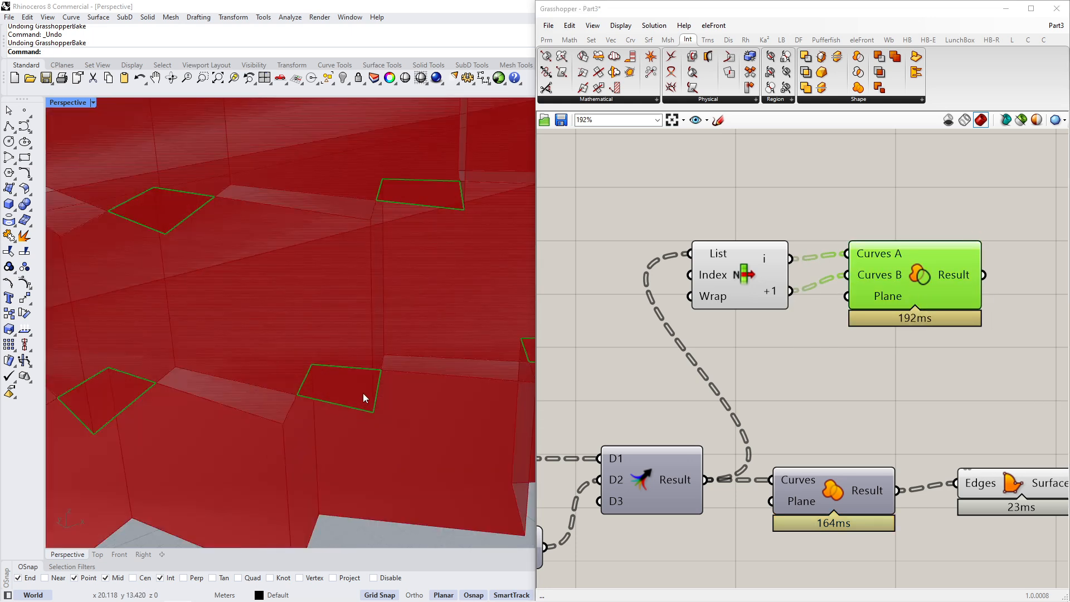
scroll(363, 393, down, 3)
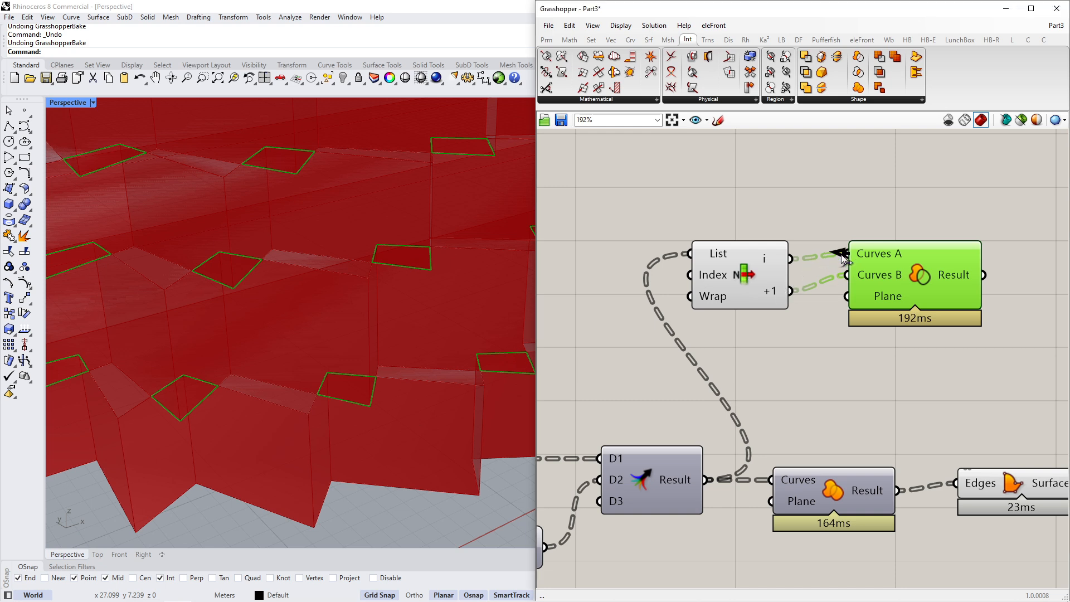
Swap Region Difference's inputs so that +1 feeds Curves A and i feeds Curves B, and check the resulting regions.
drag(843, 255, 845, 255)
drag(920, 277, 916, 313)
scroll(342, 342, down, 5)
scroll(342, 342, up, 5)
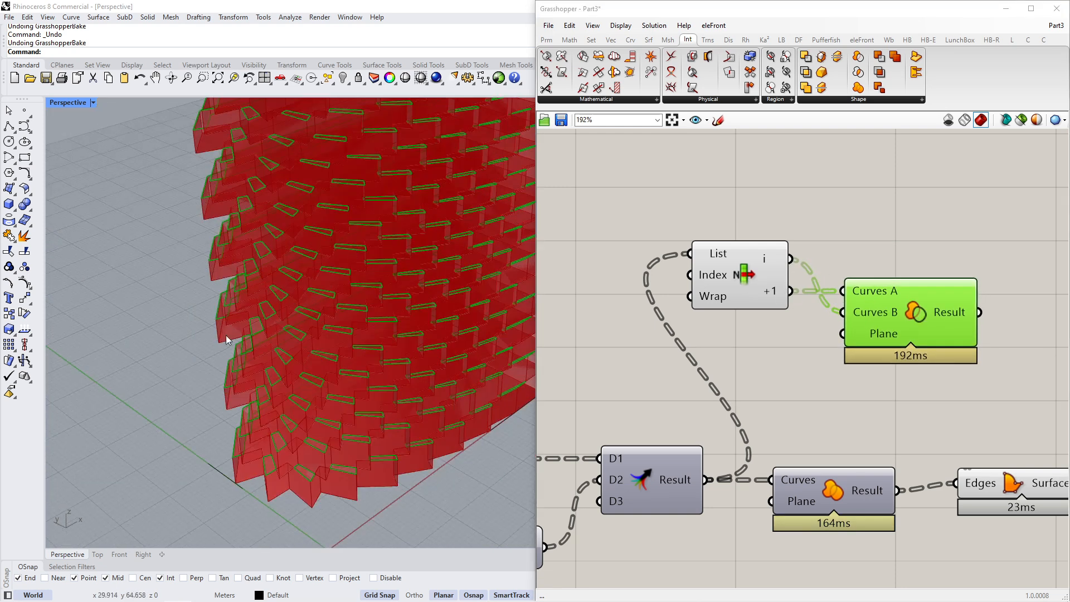
right_drag(353, 246, 251, 365)
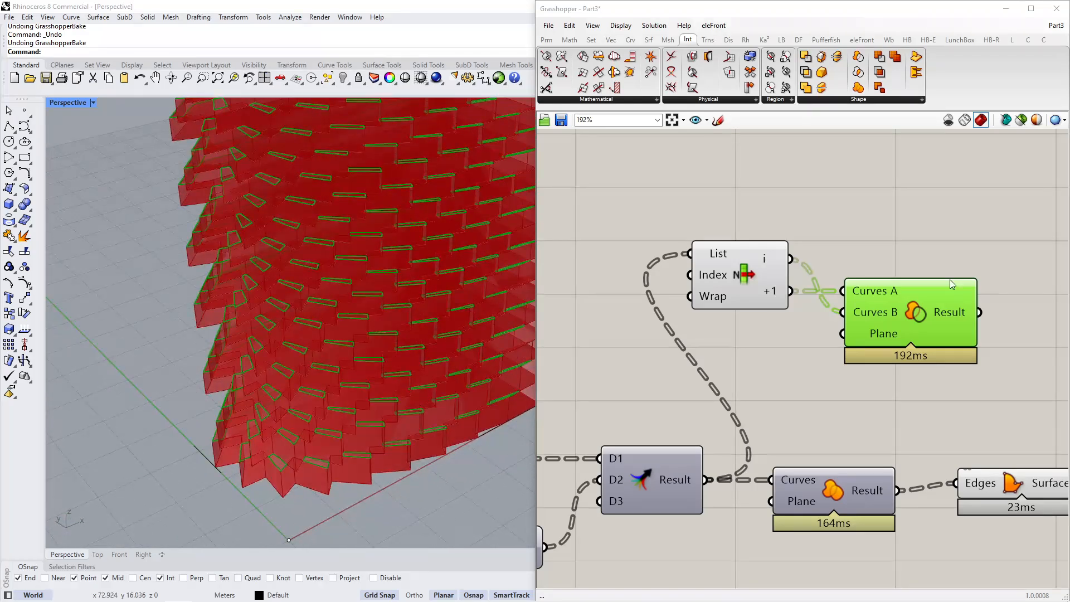
Turn off the preview of the two-output List Item that feeds Region Difference.
right_drag(949, 279, 928, 280)
drag(624, 199, 772, 315)
middle_click(686, 379)
click(722, 344)
Place Boundary Surfaces beside Region Difference and connect Region Difference's Result output to its Edges input.
right_drag(1020, 304, 927, 317)
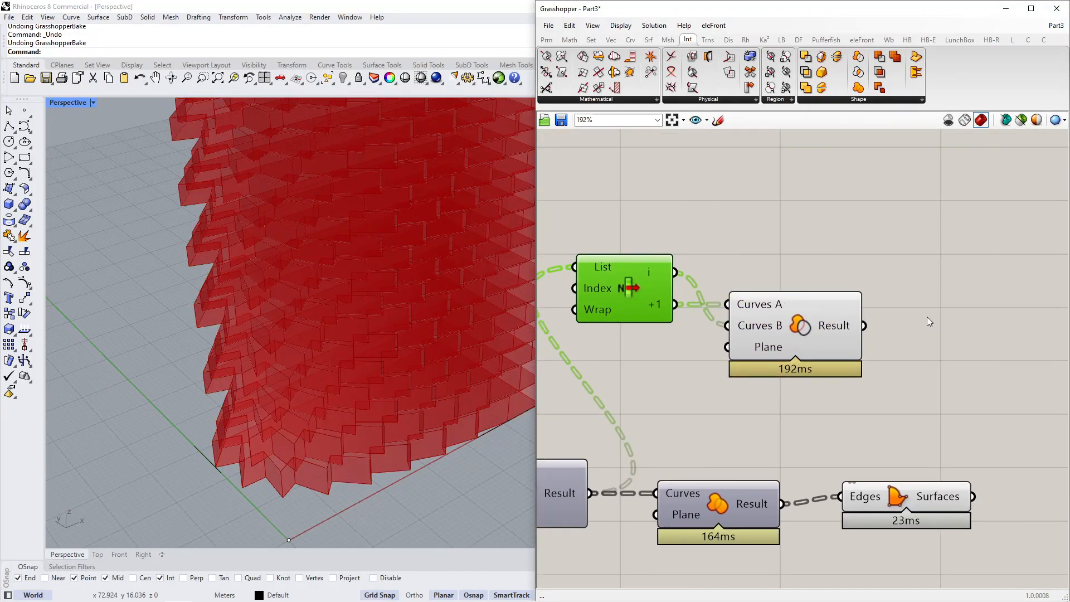
mouse_move(806, 322)
mouse_down()
mouse_move(789, 309)
mouse_move(785, 322)
mouse_up()
double_click(896, 313)
text(edgesrf)
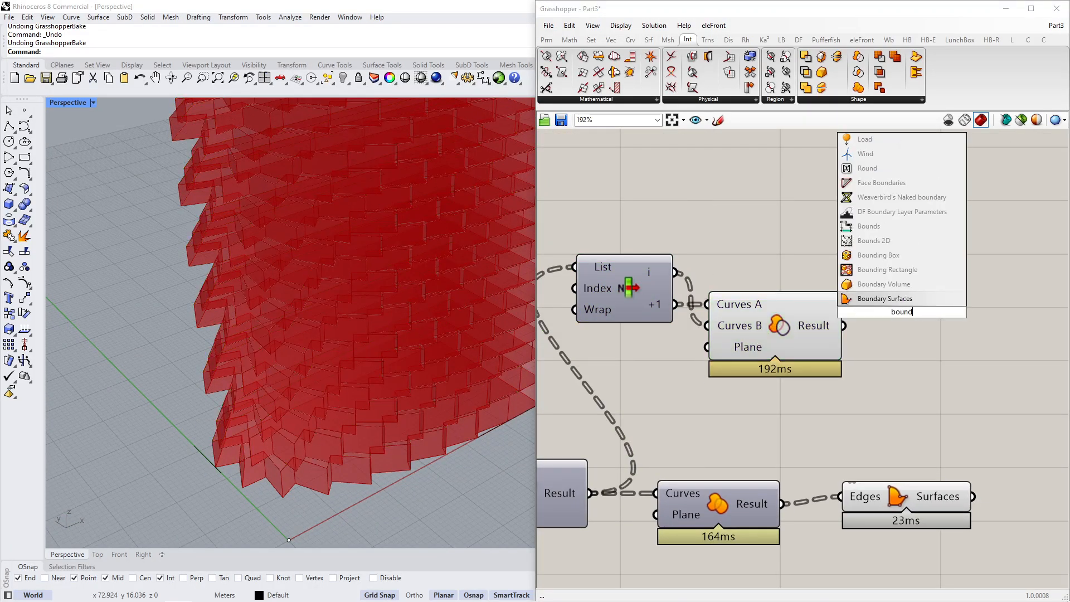
key(Return)
drag(903, 299, 936, 314)
drag(844, 325, 883, 326)
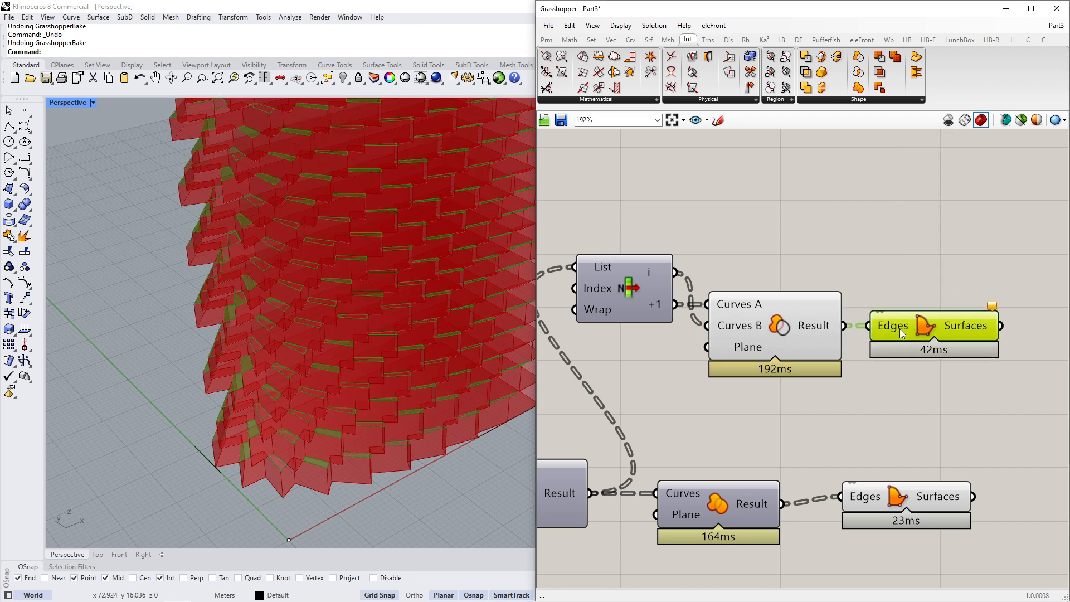
Turn off the preview of the Region Difference component.
click(793, 329)
middle_click(794, 329)
click(831, 295)
Place a Surface parameter beside Region Difference's Boundary Surfaces and connect the Surfaces output to it.
right_drag(911, 336, 754, 329)
click(760, 491)
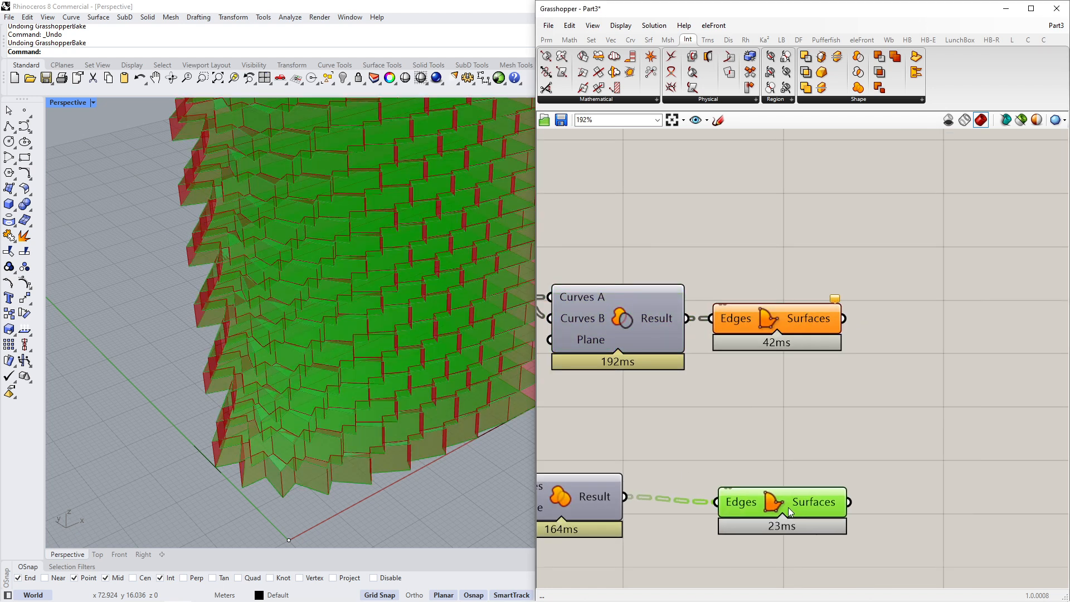
double_click(912, 364)
text(sr)
click(891, 338)
drag(908, 362, 901, 327)
drag(843, 319, 891, 316)
Group the new Surface parameter and label the group "Balconies".
click(889, 290)
right_click(888, 290)
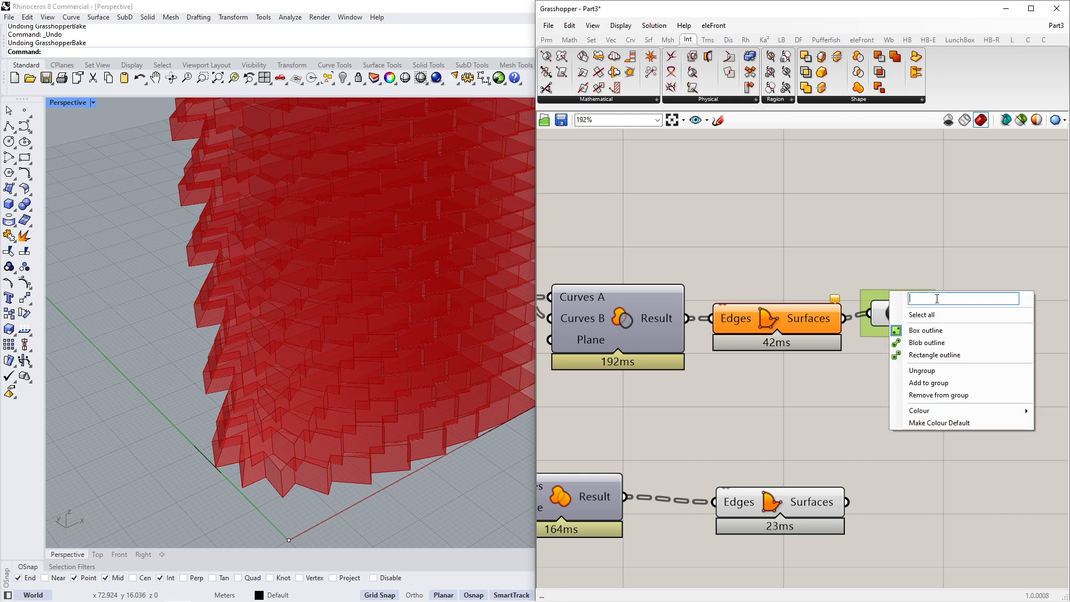
click(886, 228)
scroll(886, 229, down, 1)
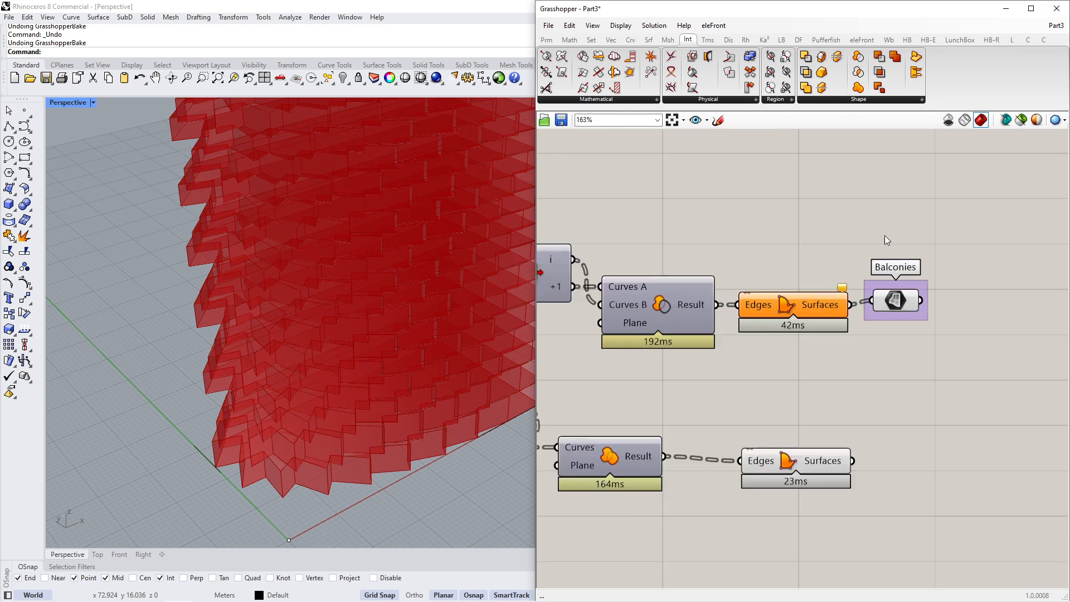
Duplicate the Balconies group, fed by the Boundary Surfaces after Region Union, and relabel the copy "Floors (last one roof)".
drag(855, 248, 981, 354)
alt+drag(891, 301, 923, 441)
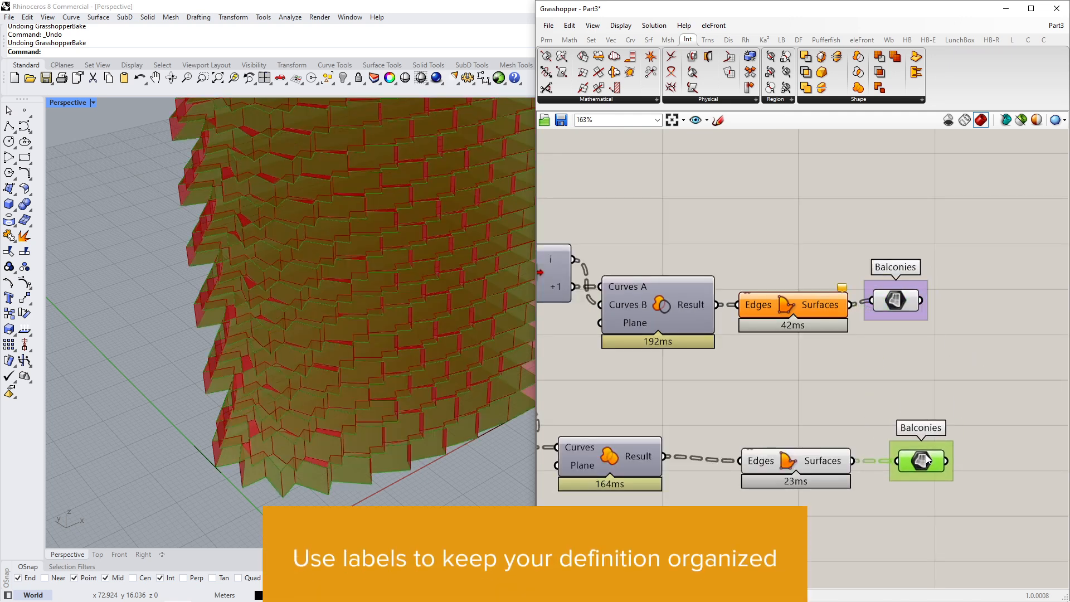
right_click(909, 447)
drag(957, 455, 906, 453)
text(Floors (last one roof)
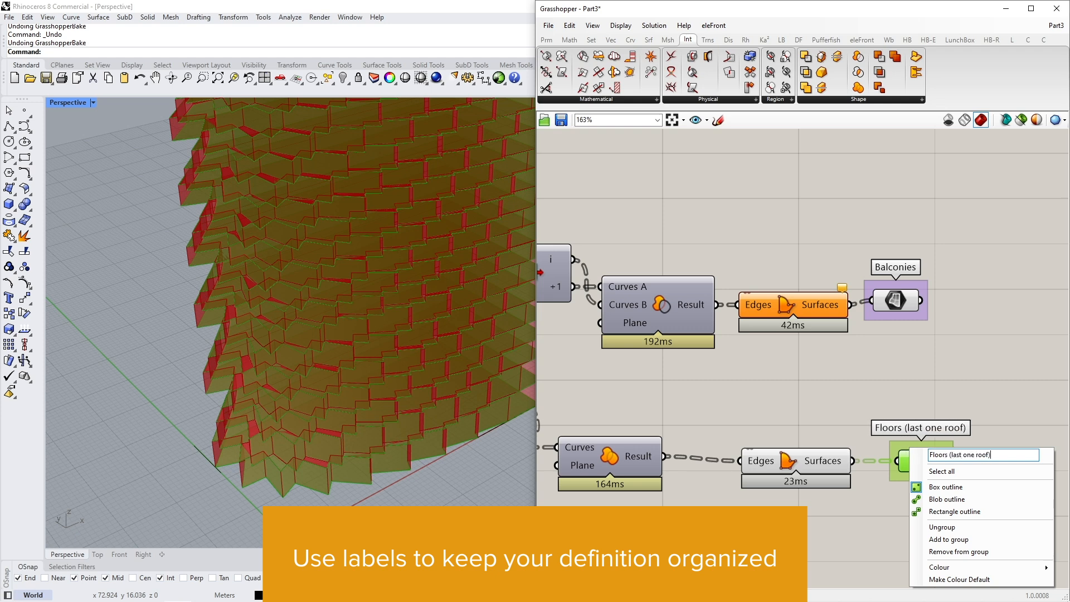
click(811, 427)
scroll(811, 437, down, 1)
Turn off the preview of the floors' Boundary Surfaces and align the component with its labelled Surface parameter.
click(805, 465)
middle_click(805, 465)
click(846, 431)
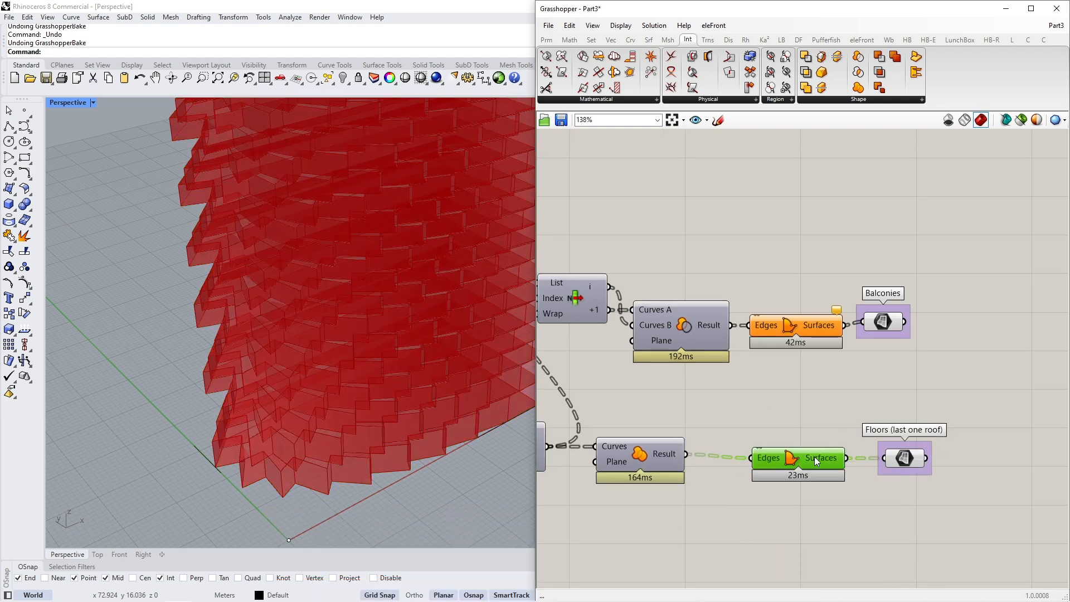
drag(808, 461, 805, 458)
drag(890, 455, 891, 451)
click(838, 382)
Examine the extruded facade panels from several angles with Extrusion highlighted, and look over the components upstream of it.
scroll(838, 381, down, 3)
right_drag(560, 467, 706, 411)
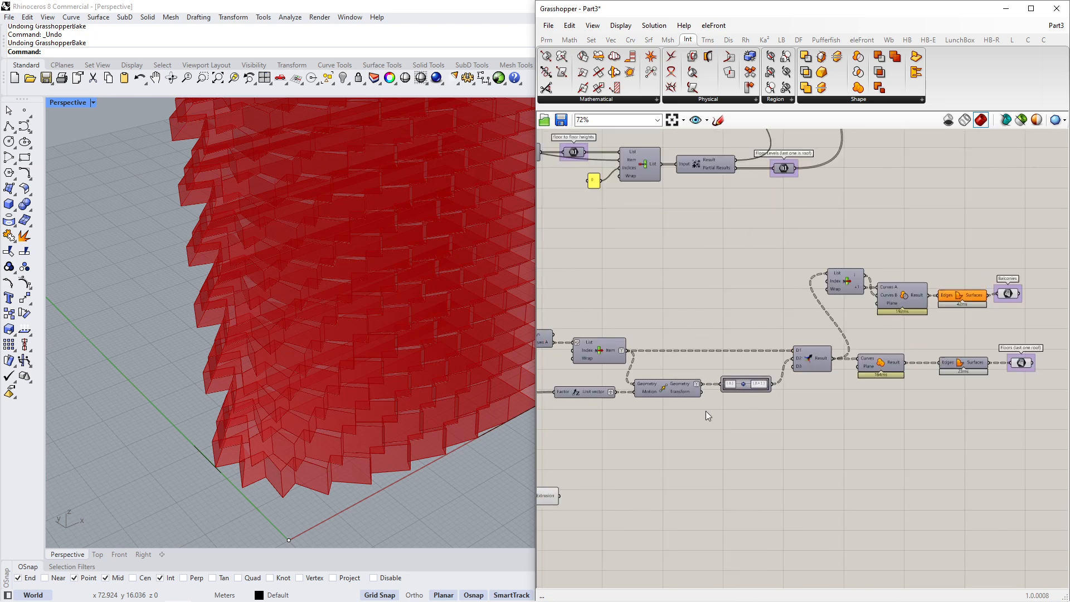
scroll(723, 453, up, 3)
click(742, 444)
right_drag(326, 379, 335, 156)
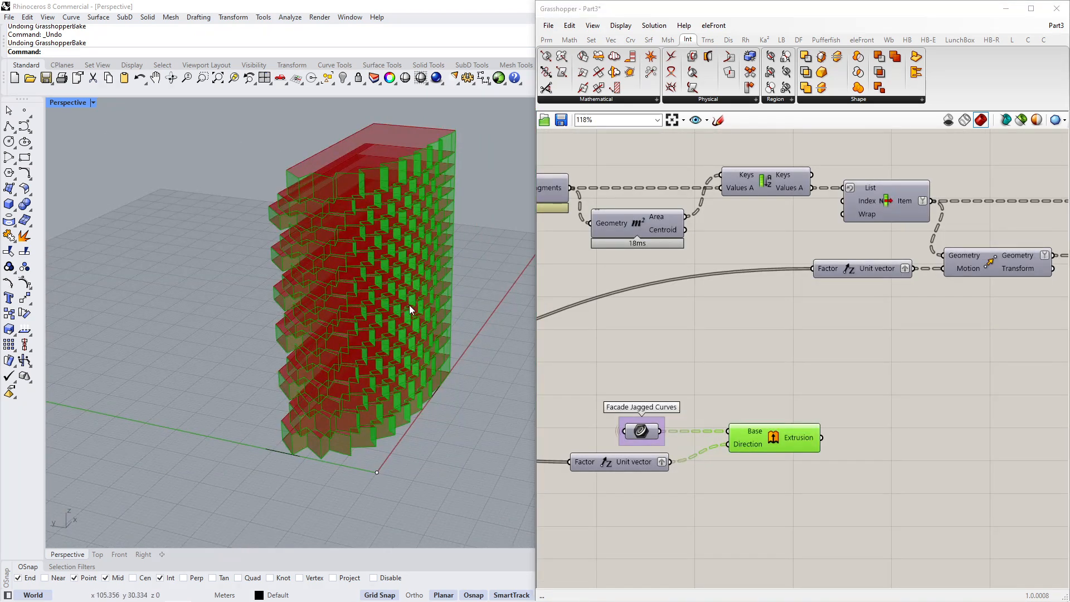
right_drag(409, 306, 371, 240)
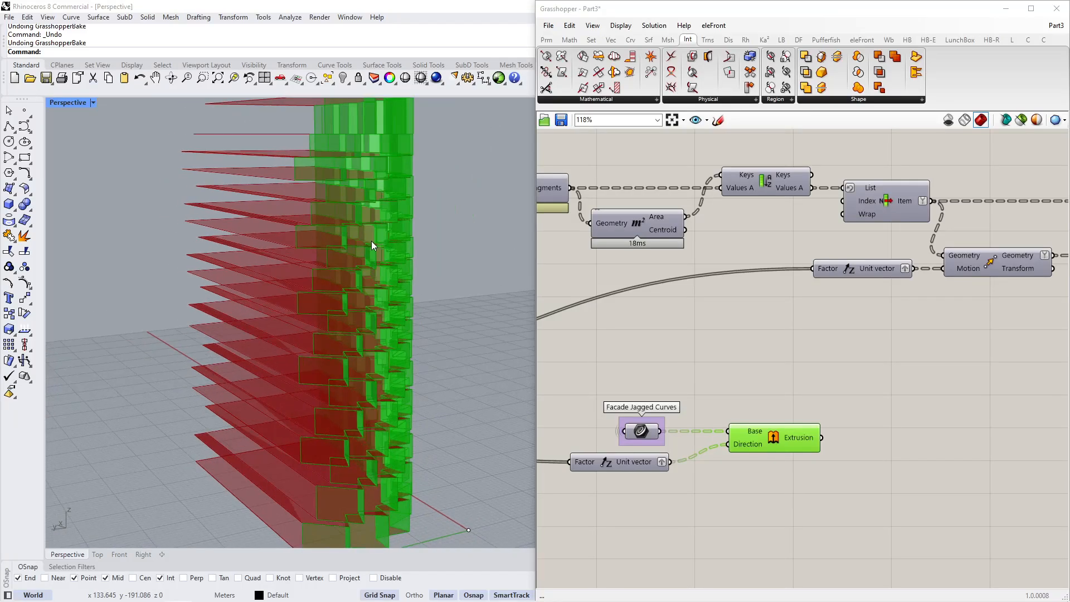
scroll(794, 416, down, 5)
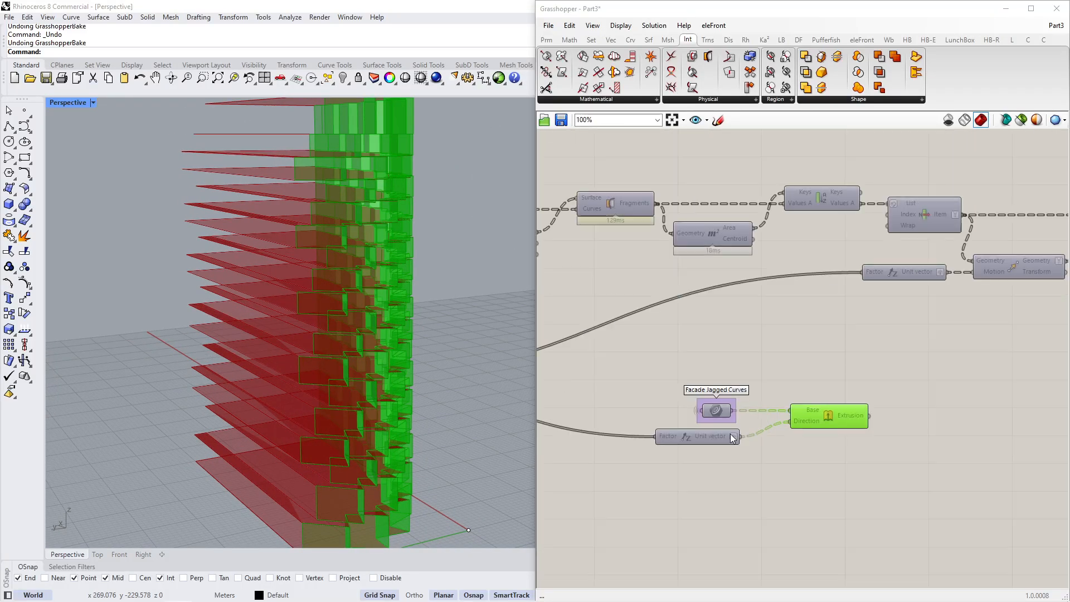
scroll(725, 367, up, 3)
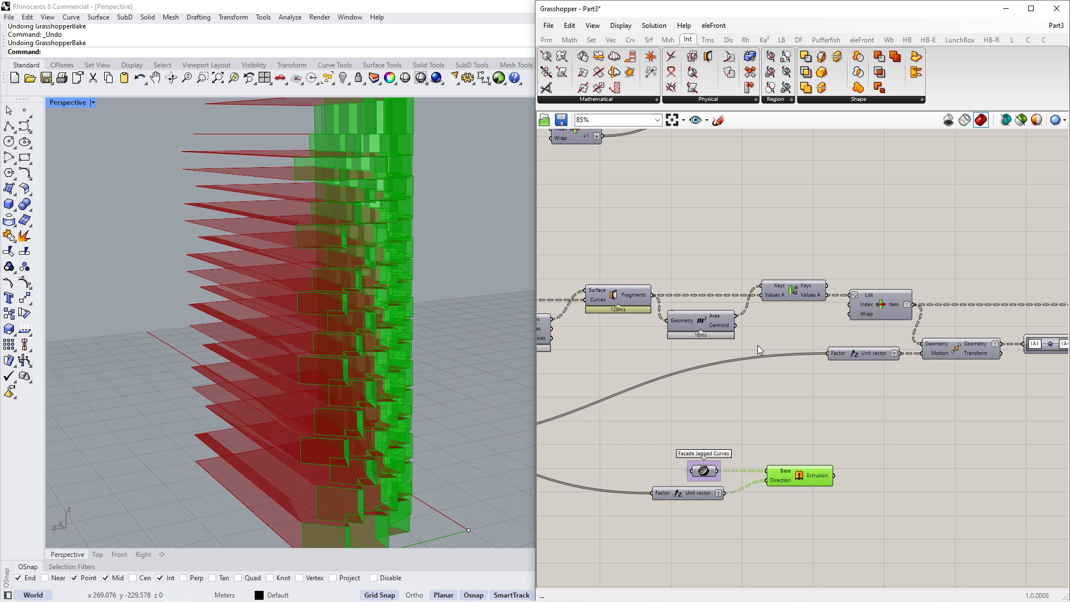
right_drag(627, 342, 716, 344)
mouse_move(626, 327)
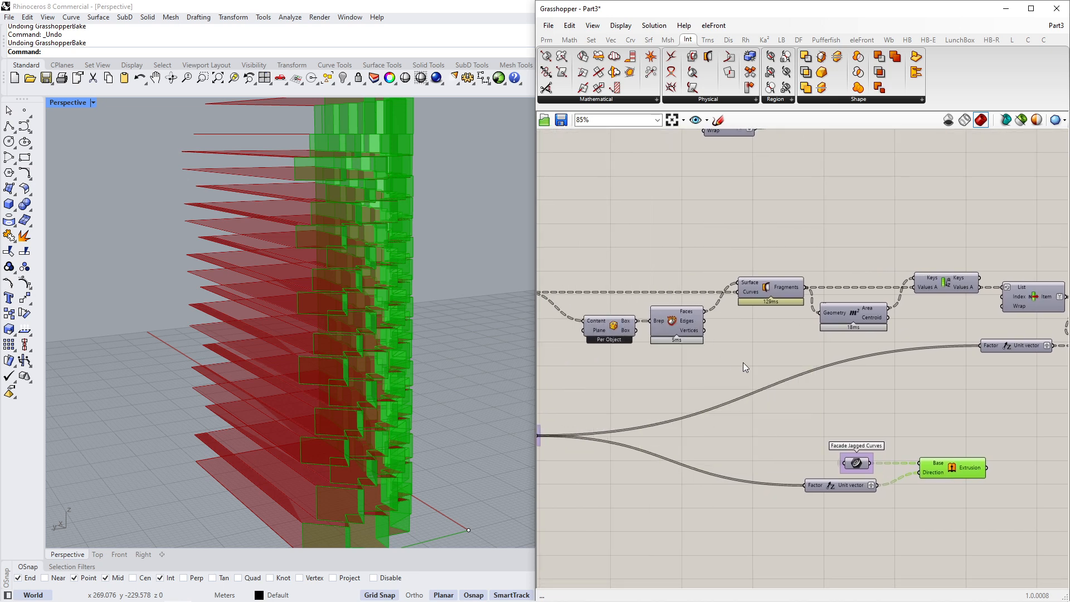
Add a List Item component and feed its List input from the Edges output of Deconstruct Brep.
double_click(744, 364)
text(list it)
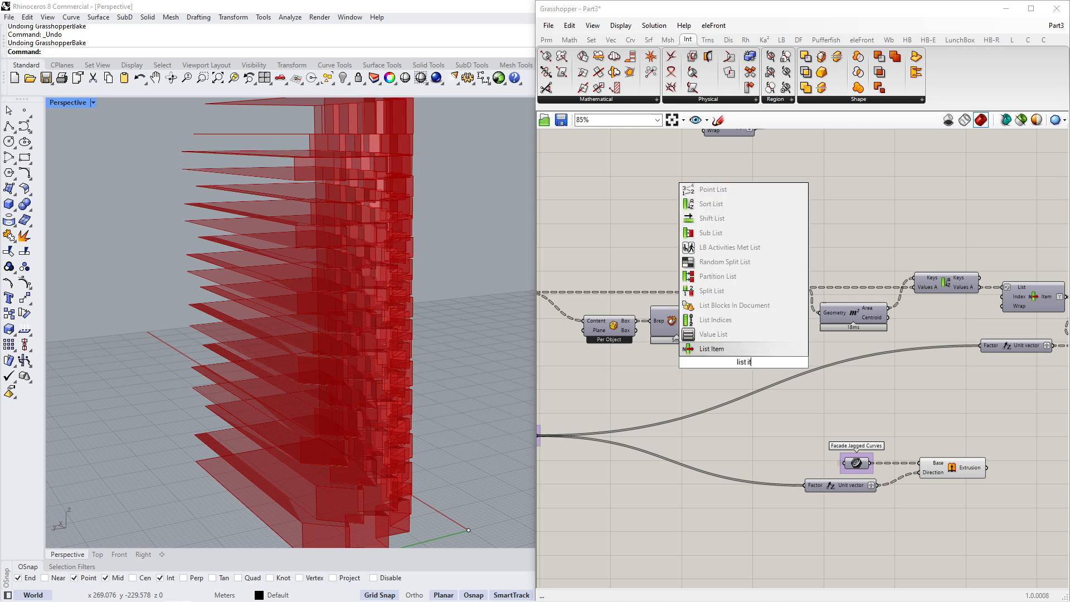
key(Return)
scroll(707, 324, up, 3)
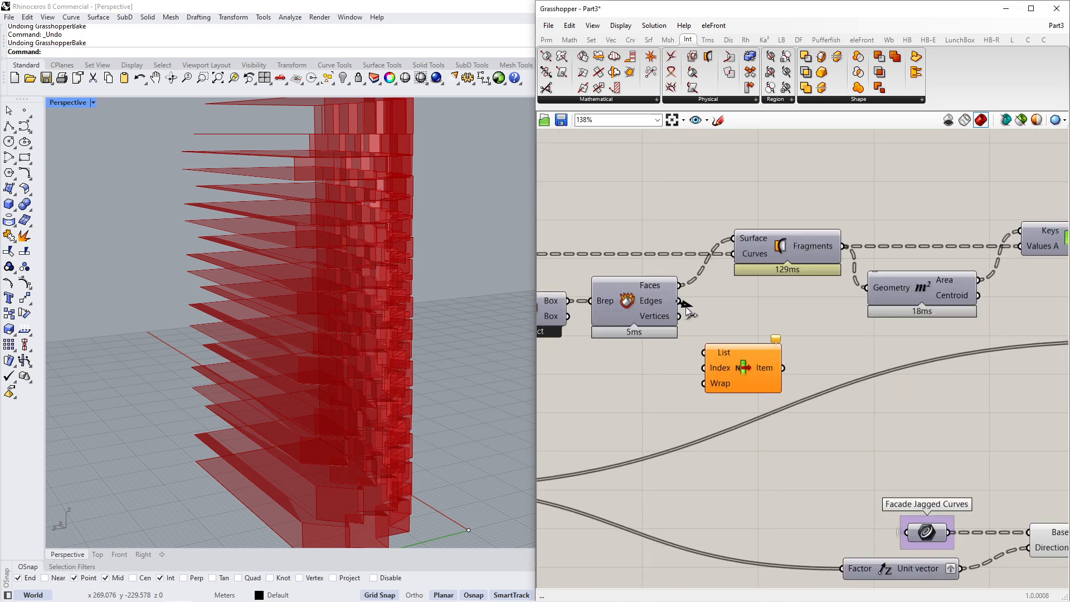
drag(679, 301, 704, 352)
right_drag(425, 359, 363, 366)
scroll(809, 372, up, 3)
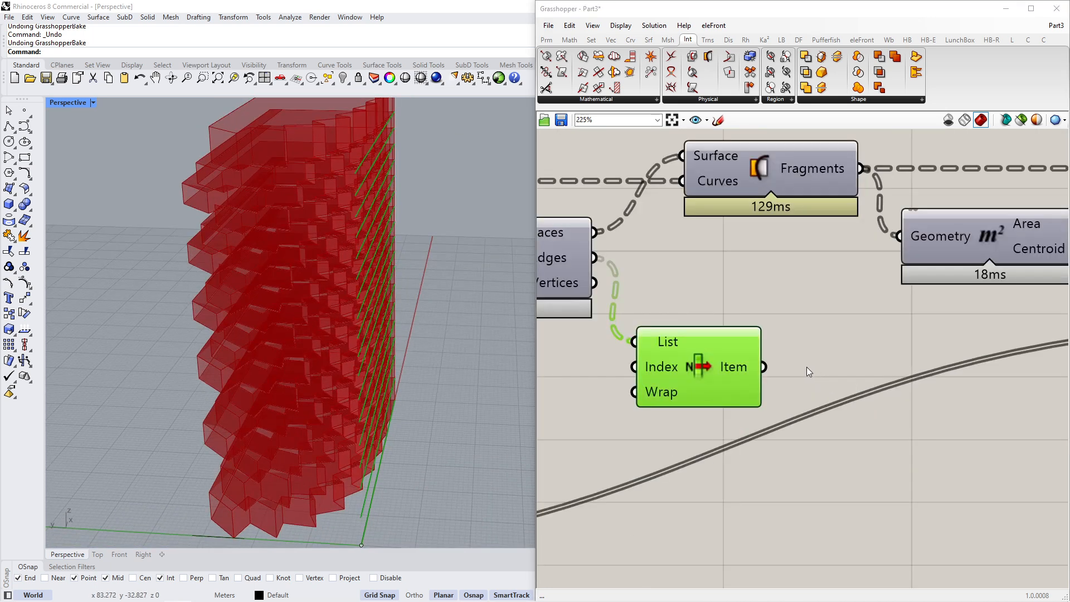
Expand the List Item component with outputs +1, +2 and +3, checking the matching box edges in the model.
scroll(749, 385, up, 3)
click(682, 424)
right_drag(524, 424, 360, 374)
scroll(668, 395, up, 2)
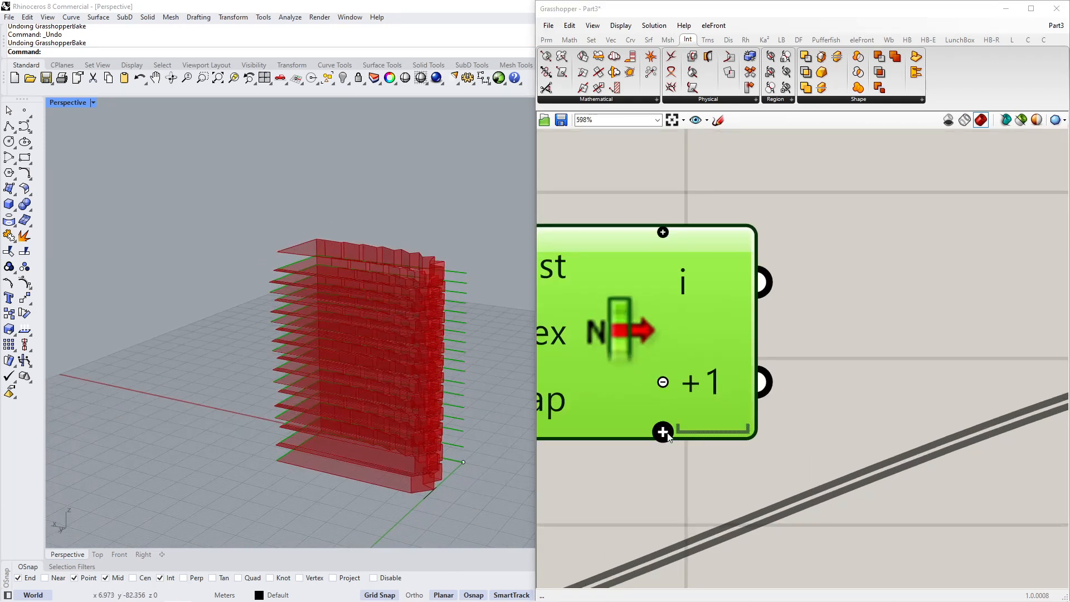
click(662, 432)
click(663, 432)
scroll(664, 438, down, 5)
mouse_move(357, 379)
right_down()
mouse_move(278, 389)
mouse_move(364, 379)
right_up()
scroll(685, 419, up, 4)
click(647, 450)
click(648, 450)
Add a Curve parameter and connect both the +1 and +2 outputs of List Item to it.
double_click(826, 343)
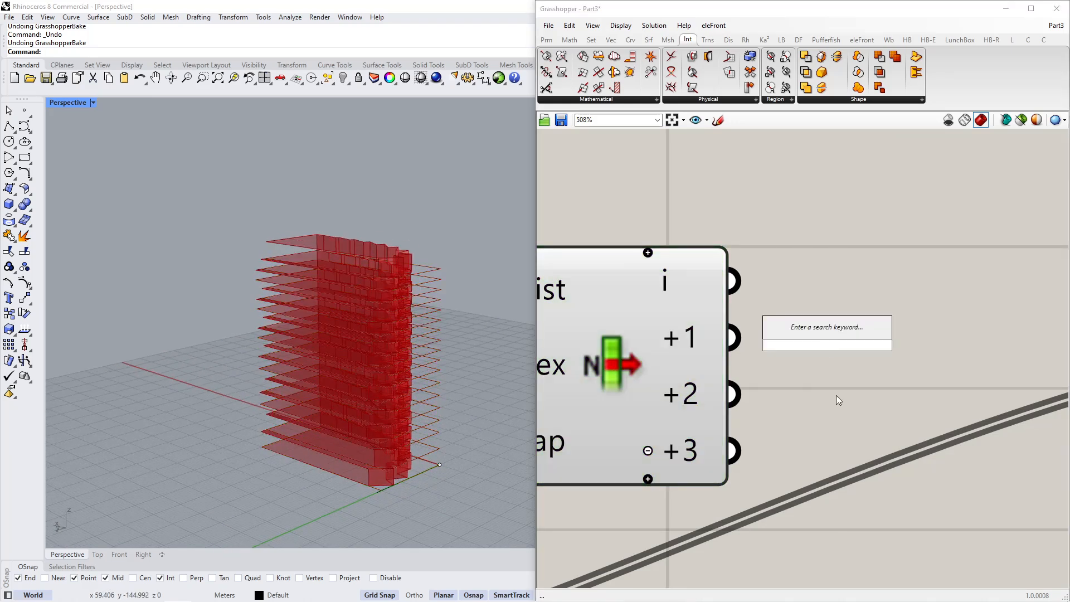
text(crv)
click(853, 332)
drag(731, 337, 803, 337)
right_drag(240, 352, 447, 329)
scroll(396, 276, up, 5)
drag(742, 380, 799, 366)
click(769, 393)
key(ctrl+z)
scroll(810, 364, down, 1)
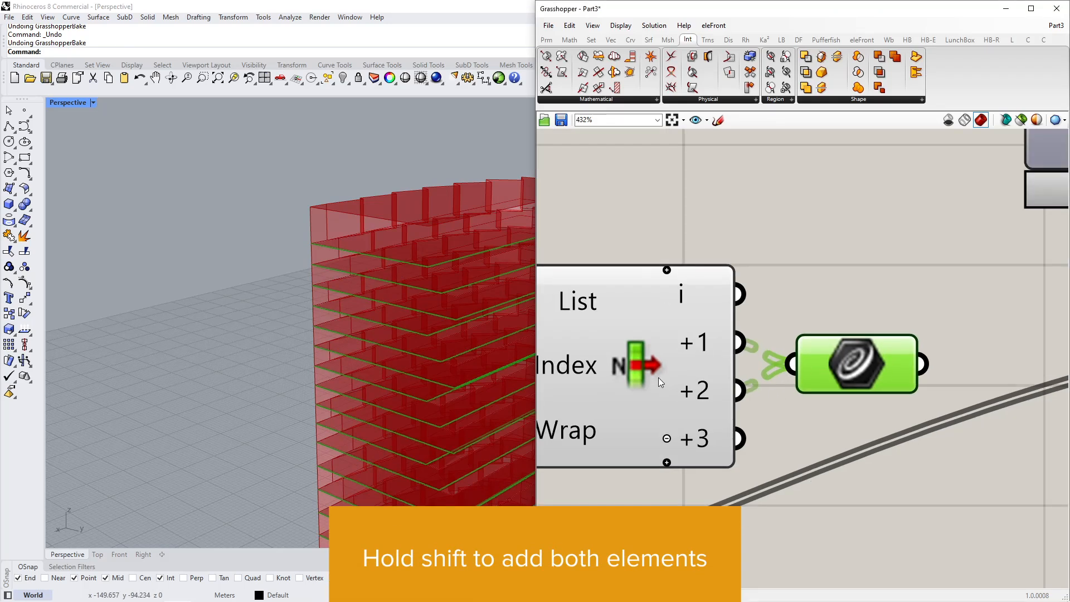
Turn off the List Item preview and move it with its Curve parameter below the Facade Jagged Curves extrusion.
click(635, 383)
middle_click(634, 383)
click(607, 355)
scroll(411, 272, down, 9)
right_drag(399, 284, 321, 312)
click(908, 346)
scroll(606, 282, down, 10)
drag(581, 267, 697, 334)
drag(657, 299, 735, 468)
scroll(760, 434, up, 3)
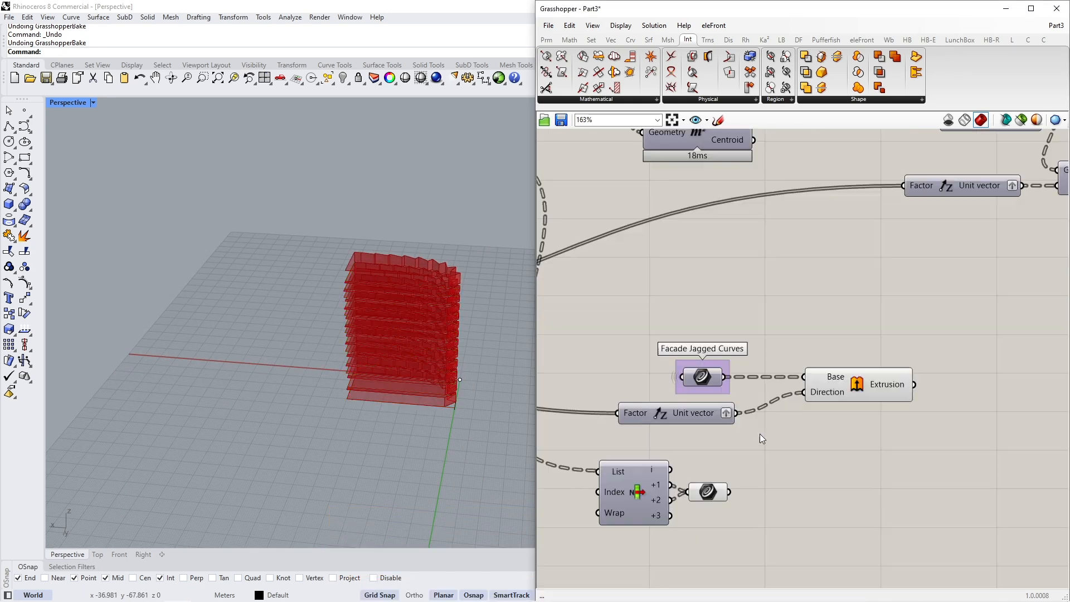
Duplicate the Extrude component, sharing the Unit Z direction, and feed its Base from the new Curve parameter.
click(681, 486)
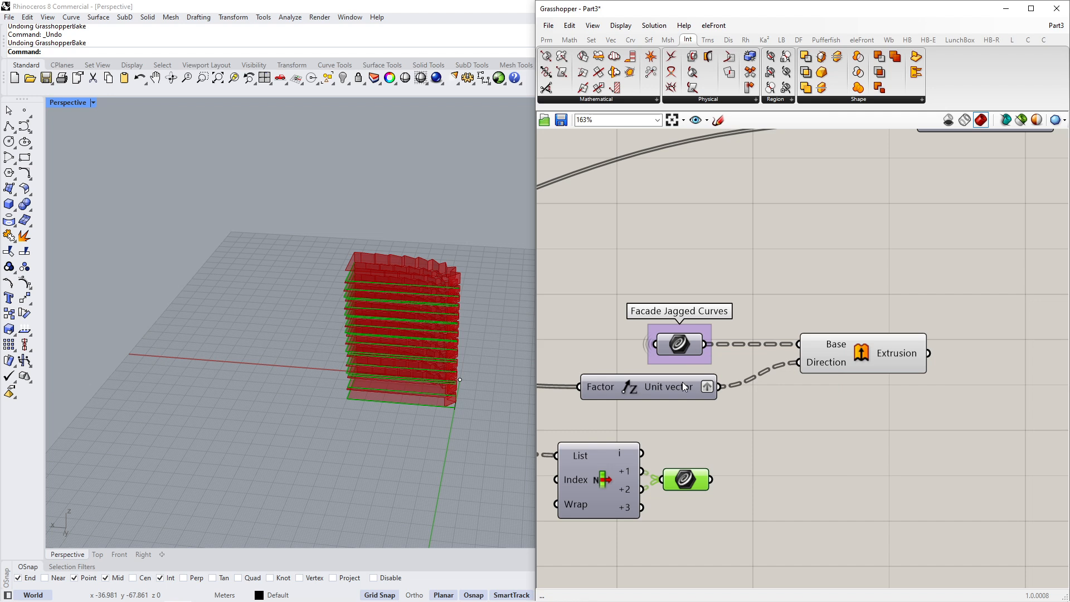
mouse_move(681, 386)
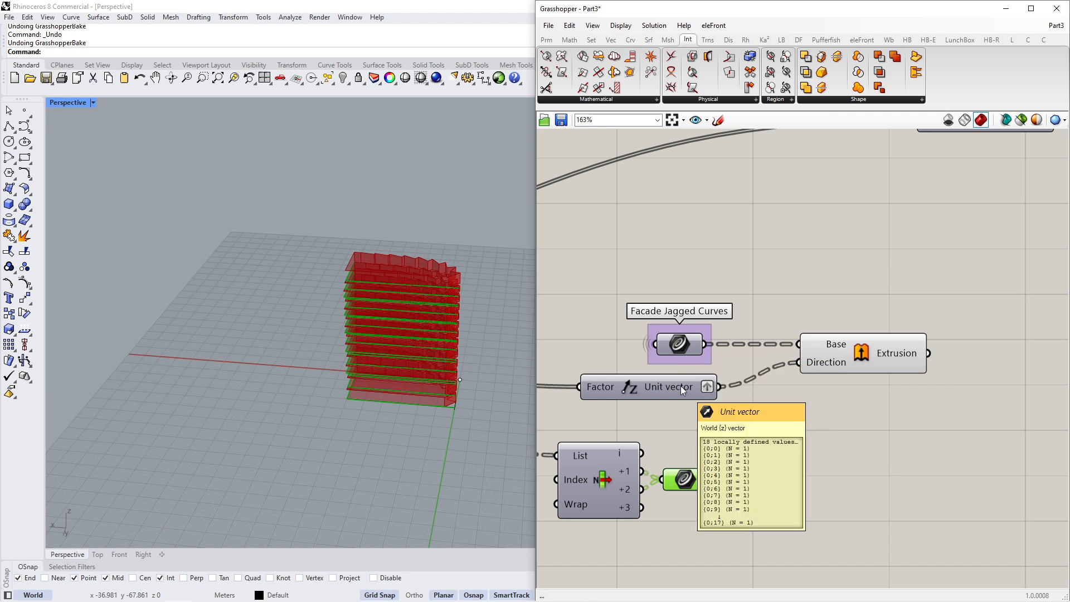
click(870, 362)
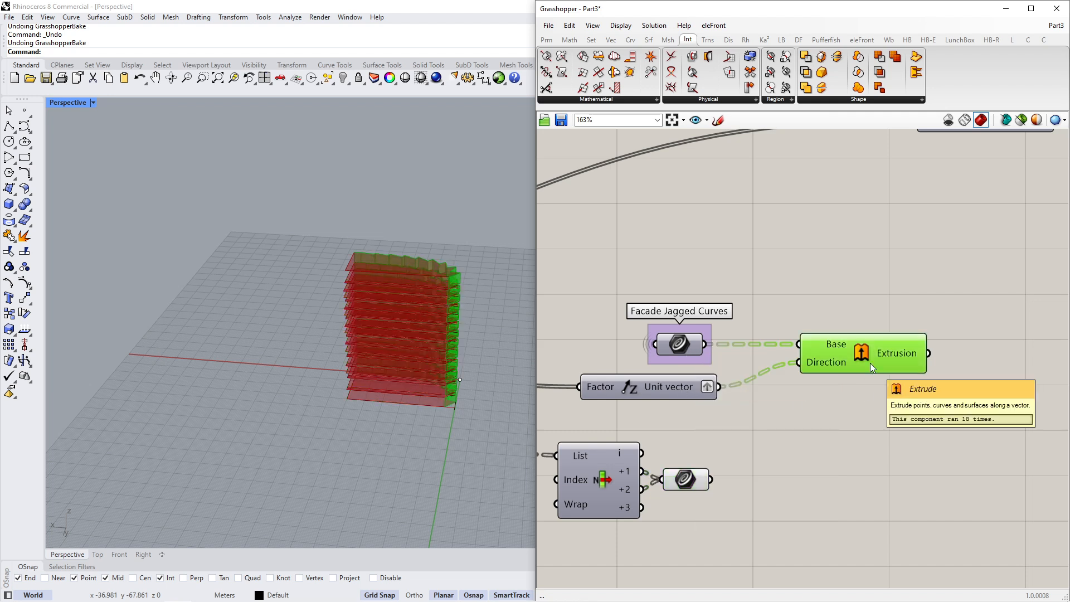
alt+drag(871, 363, 864, 474)
click(741, 455)
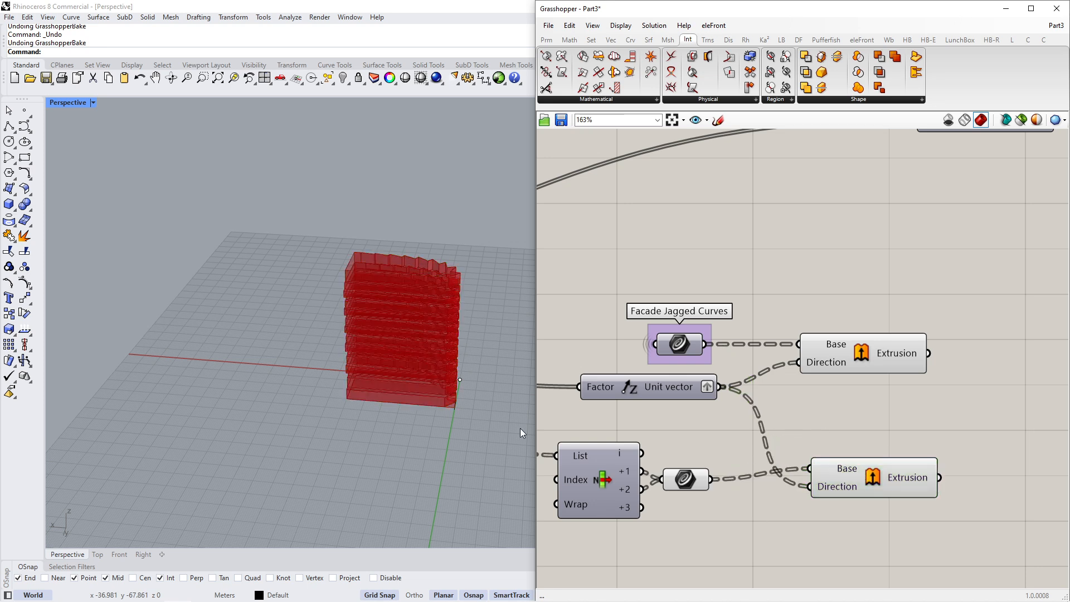
right_drag(520, 428, 223, 222)
scroll(384, 257, up, 5)
scroll(223, 222, down, 4)
click(888, 483)
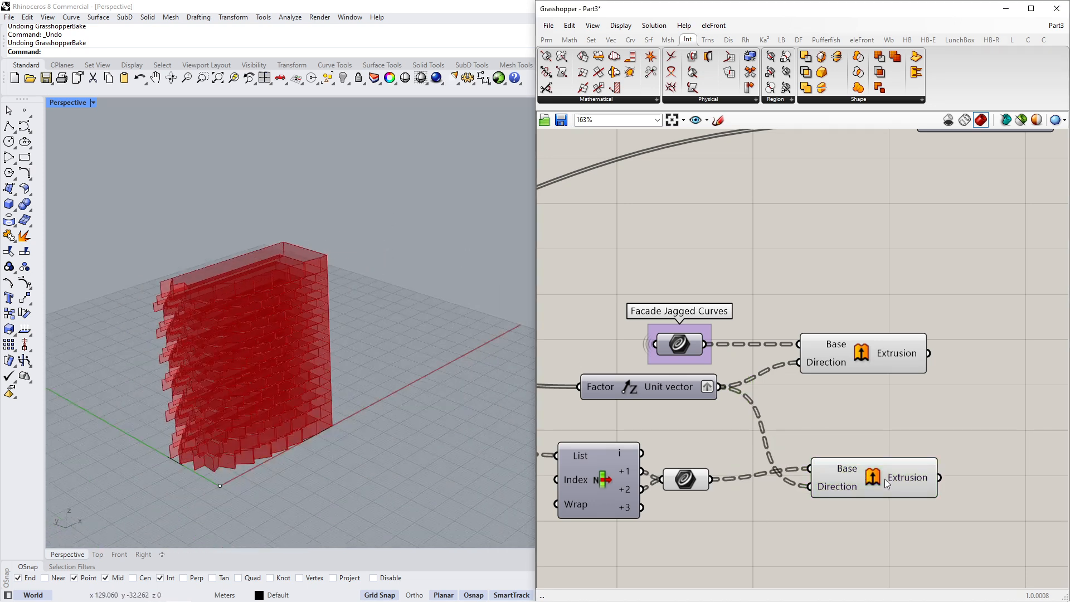
click(687, 479)
scroll(721, 453, down, 3)
click(825, 473)
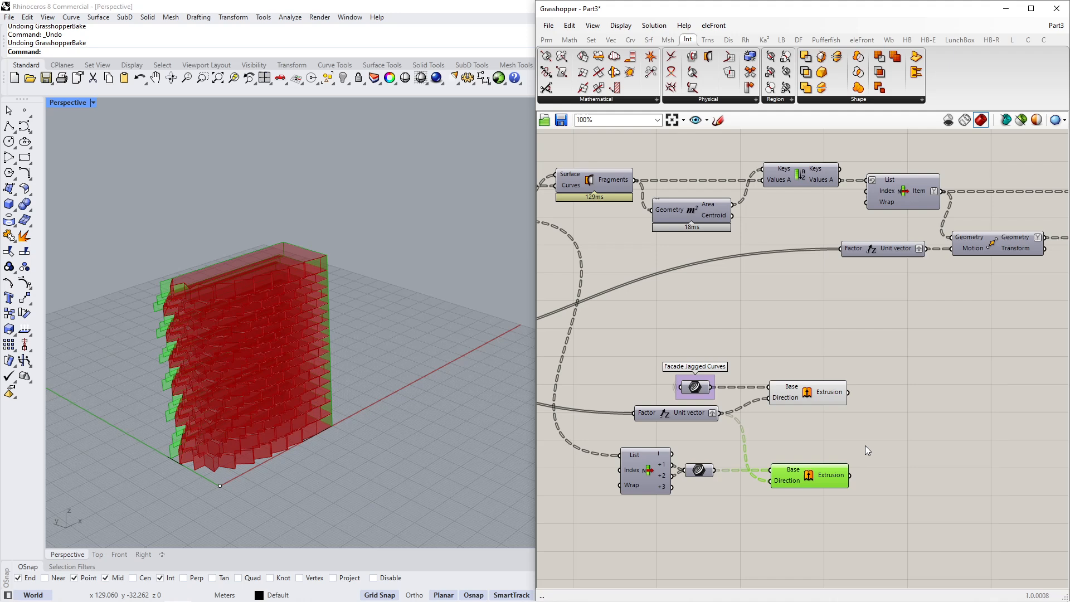
Add a Brep parameter below the floors output and feed it from the Facade Jagged Curves extrusion.
scroll(865, 446, down, 3)
scroll(959, 285, up, 4)
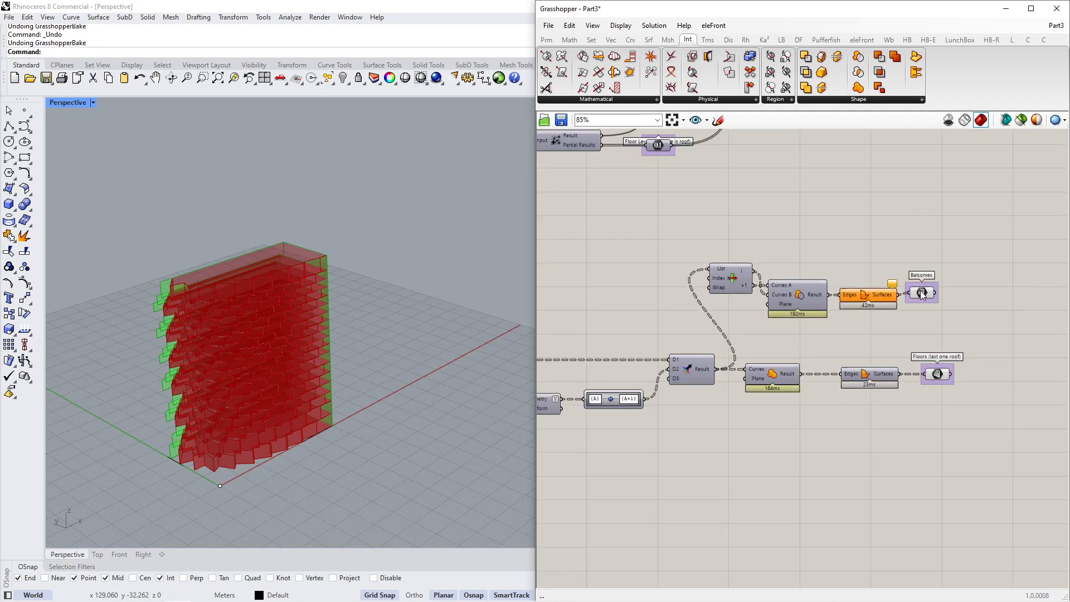
click(931, 297)
right_drag(853, 539, 871, 404)
double_click(873, 408)
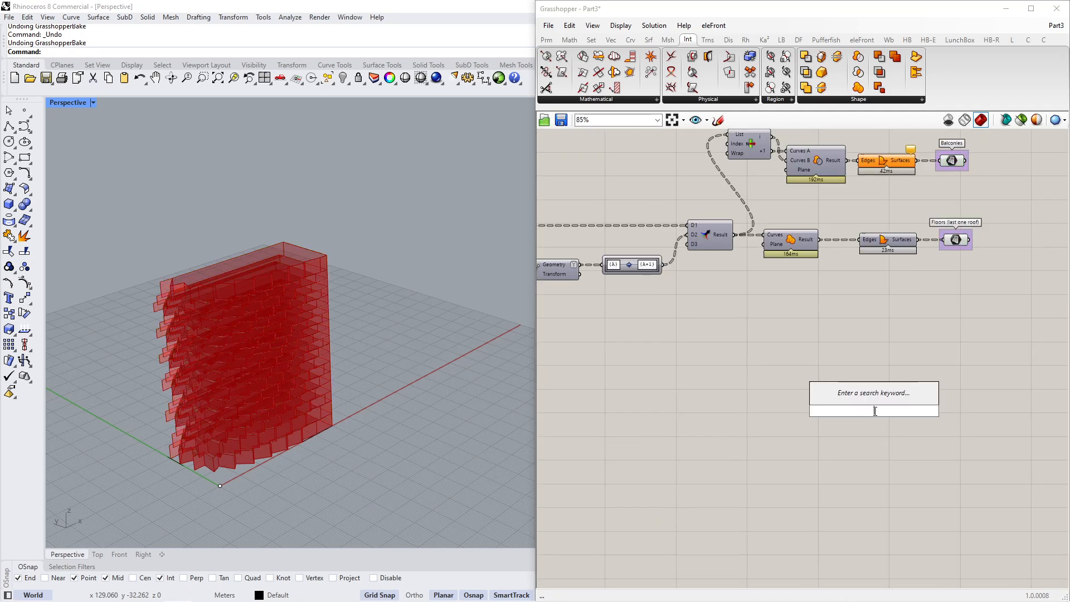
text(bre)
click(875, 384)
scroll(772, 382, down, 2)
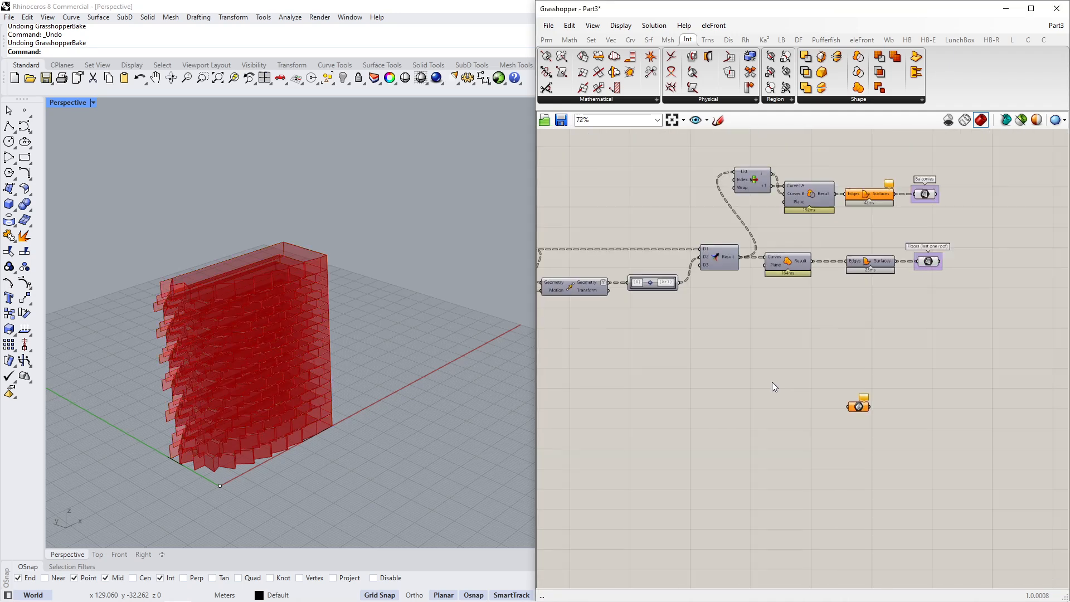
right_drag(613, 403, 818, 375)
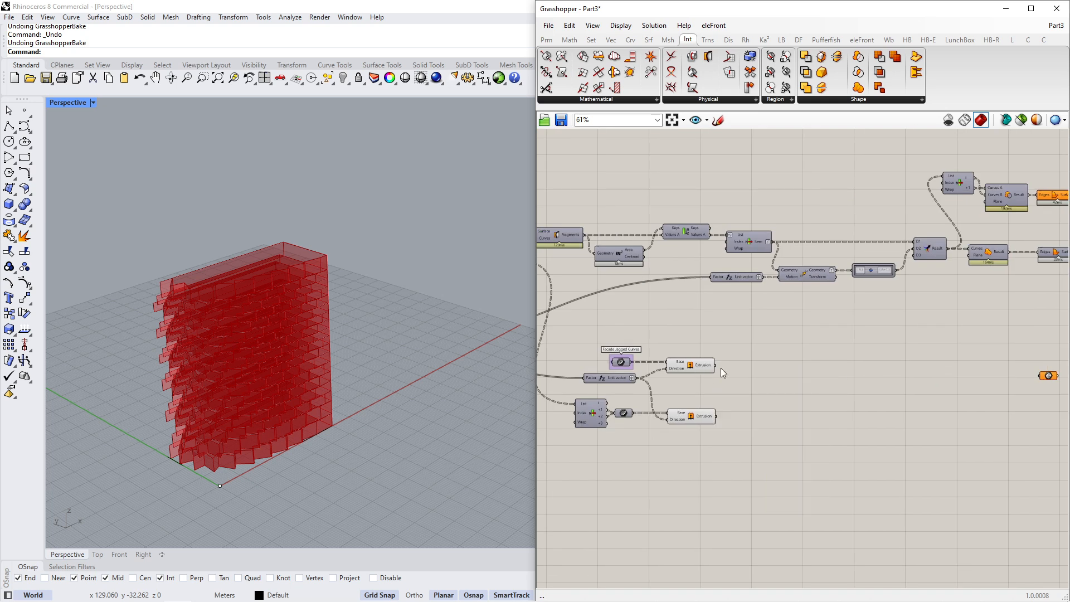
drag(731, 376, 1006, 369)
Group the new Brep parameter and label the group "Jagged Facade Surface".
scroll(1006, 369, up, 5)
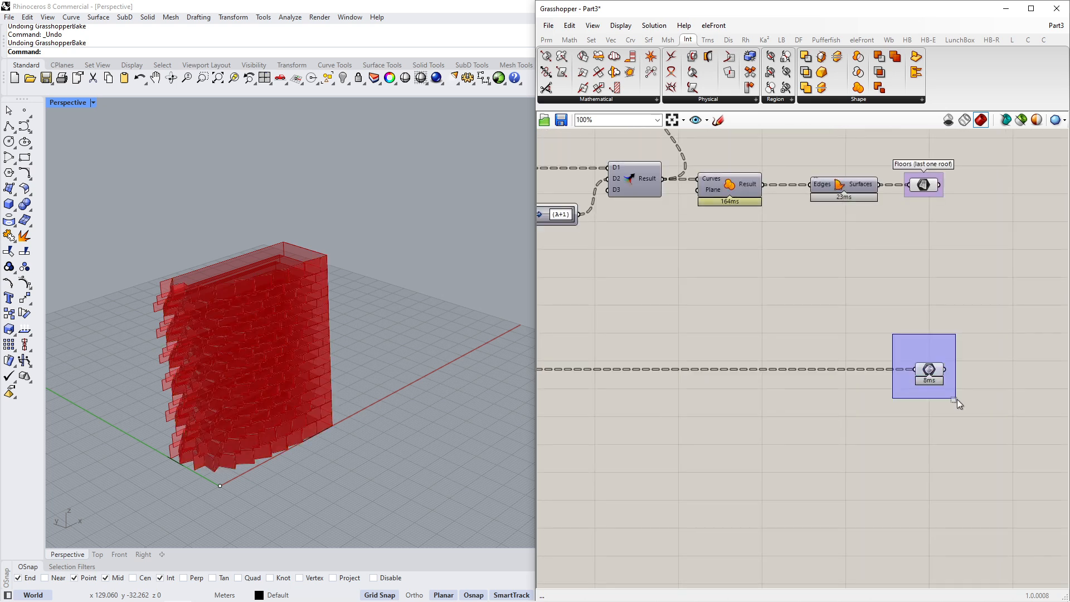
right_click(926, 366)
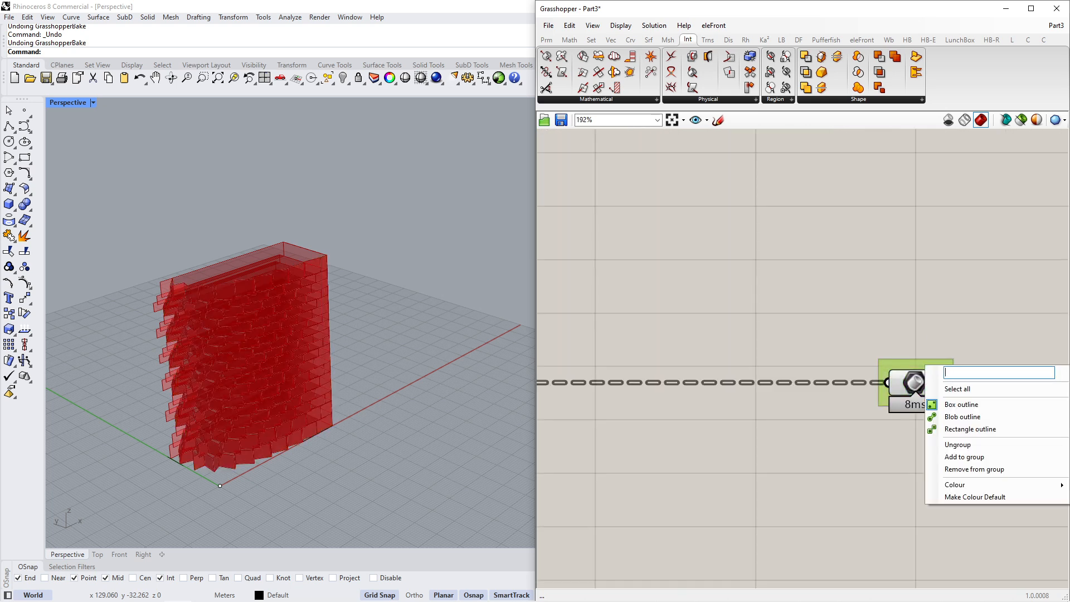
text(Jagged Facade Surface)
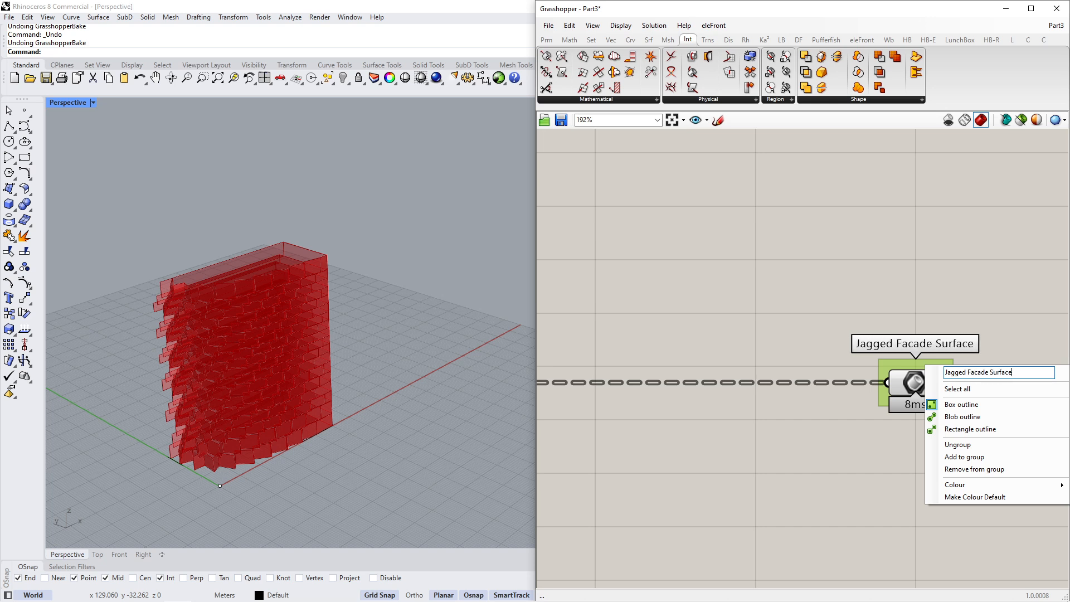
key(Return)
Turn off the preview of the jagged facade's Extrude component and duplicate the Jagged Facade Surface group below the original.
scroll(614, 309, down, 5)
click(613, 316)
middle_click(659, 337)
click(696, 305)
scroll(703, 317, down, 2)
right_drag(937, 272, 714, 247)
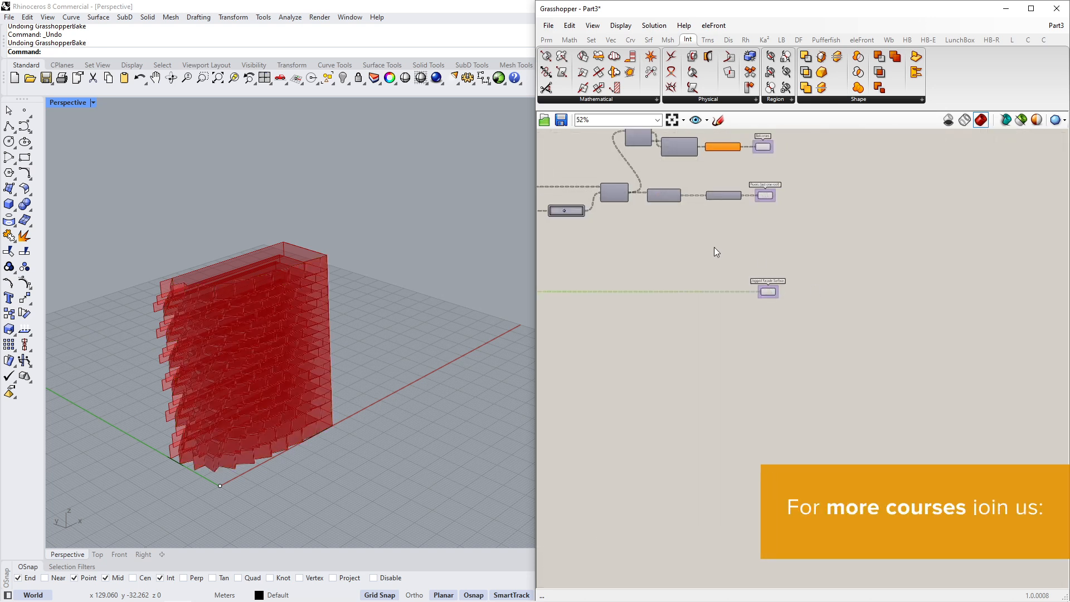
alt+drag(762, 292, 769, 337)
Join the second extrusion's surfaces with a Brep Join component and turn off that Extrude component's preview.
right_drag(769, 338, 963, 320)
scroll(617, 315, up, 7)
right_drag(617, 315, 734, 311)
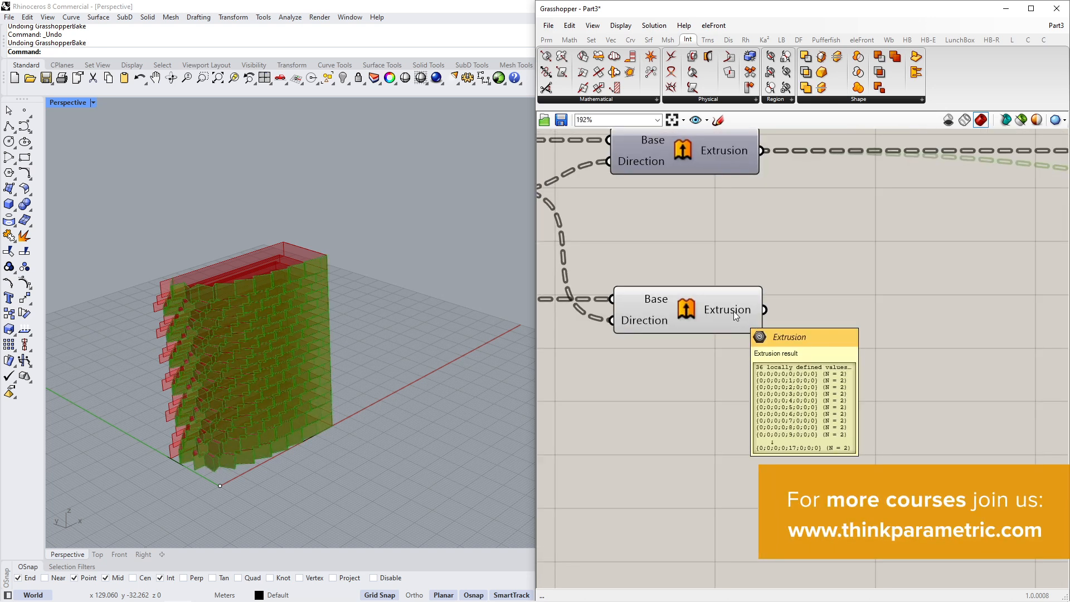
right_drag(733, 196, 723, 259)
mouse_move(727, 216)
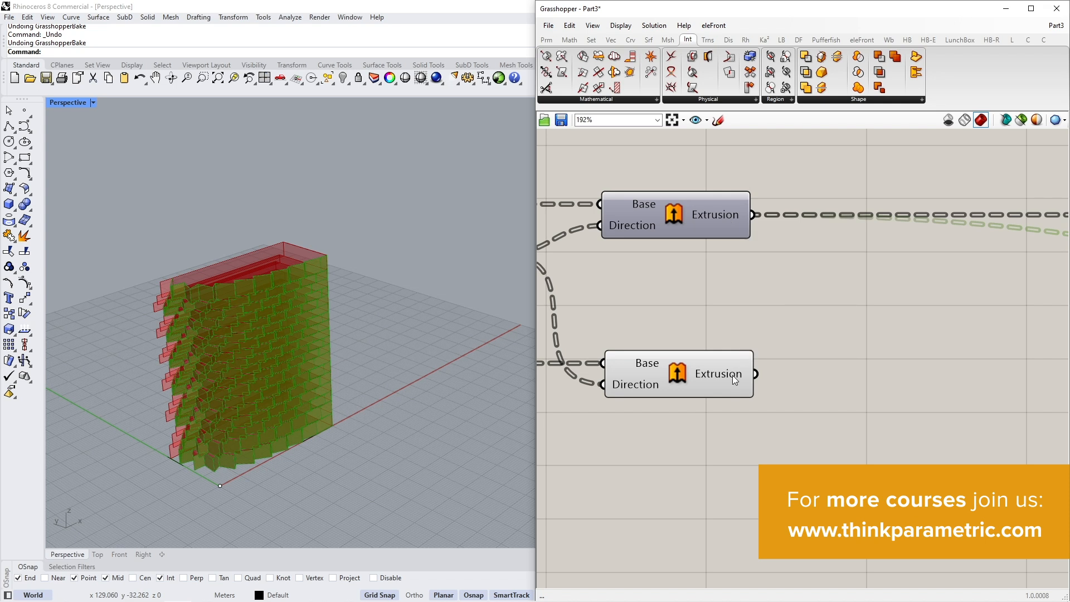
double_click(798, 374)
text(j)
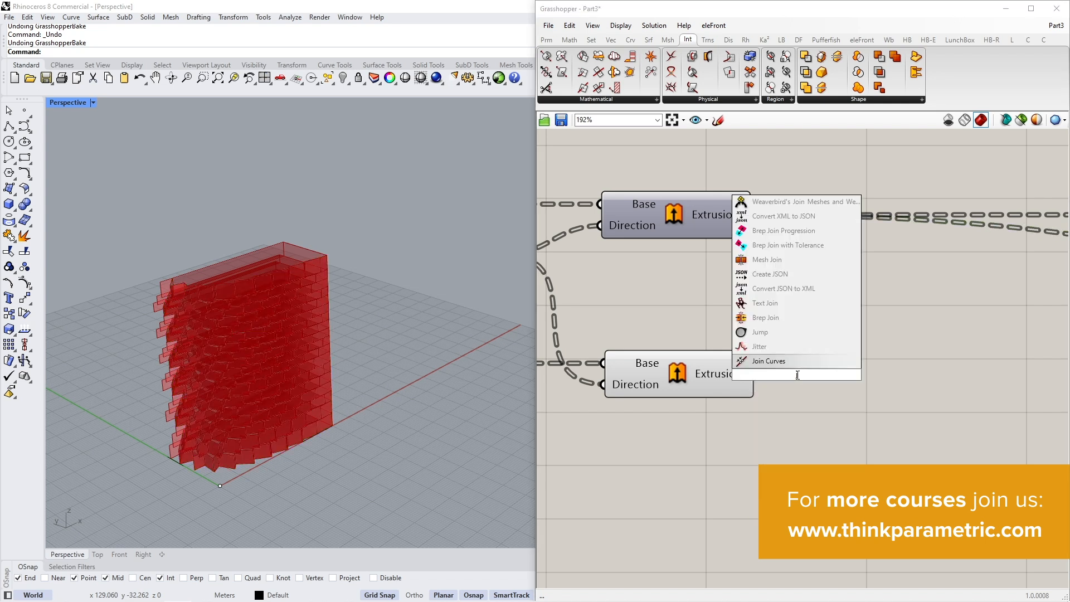
click(797, 319)
mouse_move(741, 377)
mouse_down()
mouse_move(791, 377)
mouse_move(755, 374)
mouse_up()
click(698, 380)
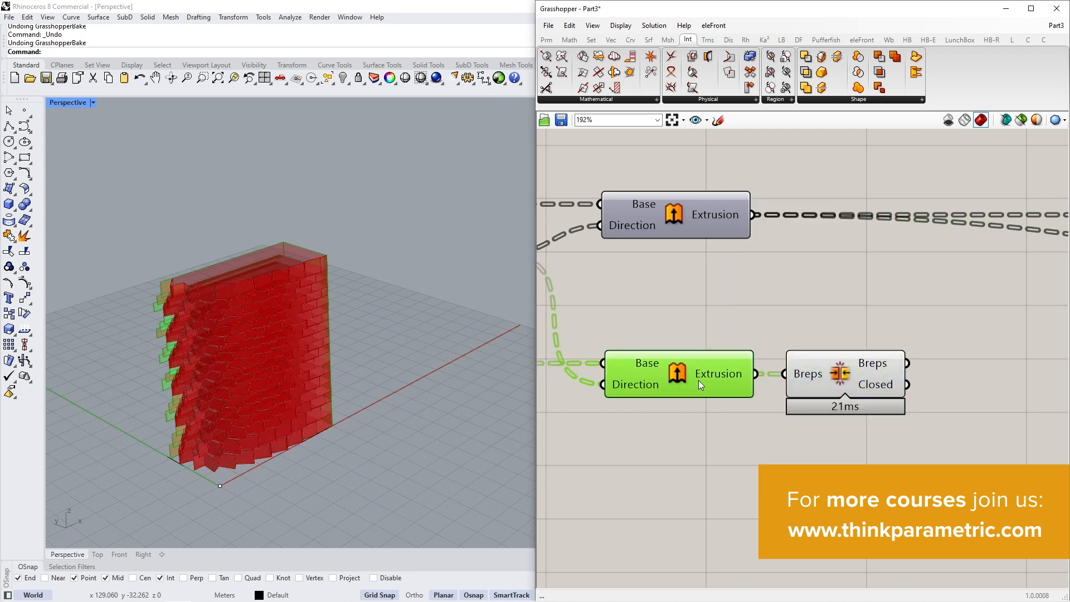
middle_click(697, 381)
Feed the duplicated Brep parameter from the Breps output of Brep Join and turn off the join component's preview.
scroll(737, 356, down, 6)
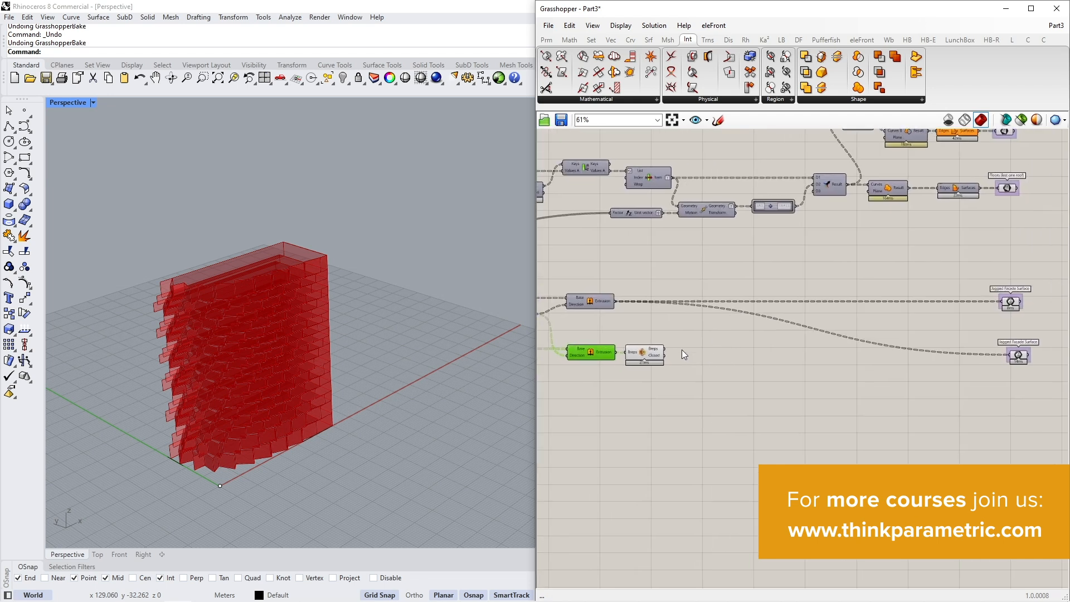
drag(665, 352, 1008, 354)
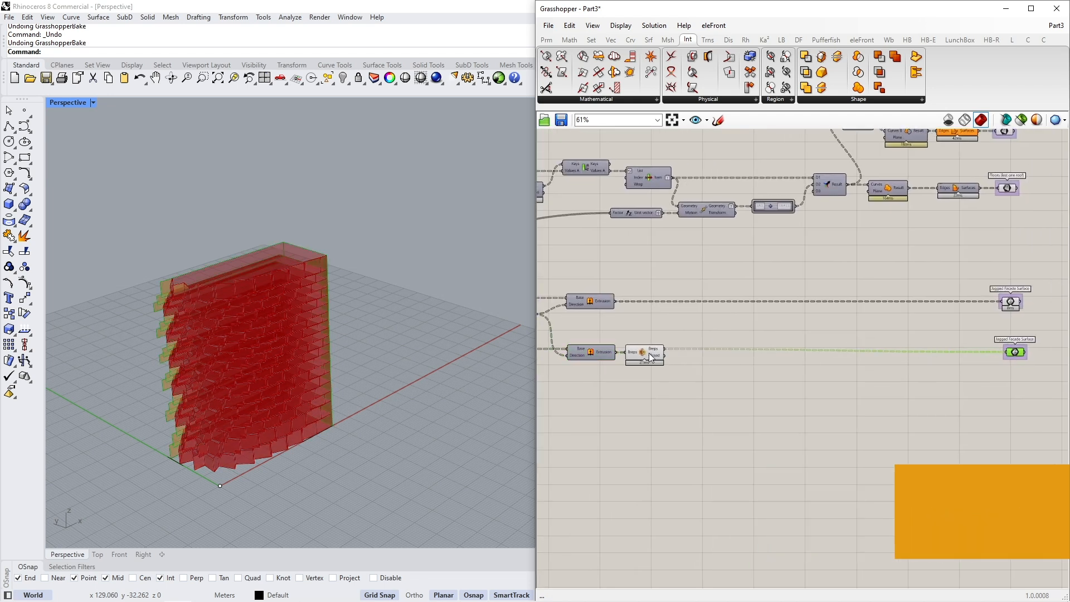
middle_click(686, 434)
Relabel the duplicated group "Back Facade Surface".
scroll(791, 371, up, 6)
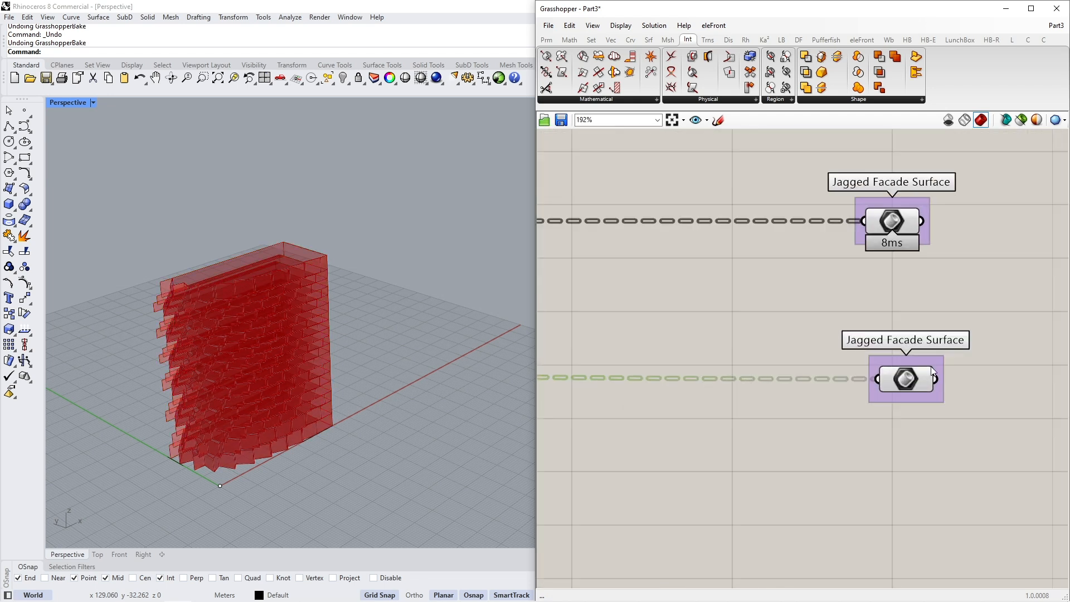
right_click(926, 363)
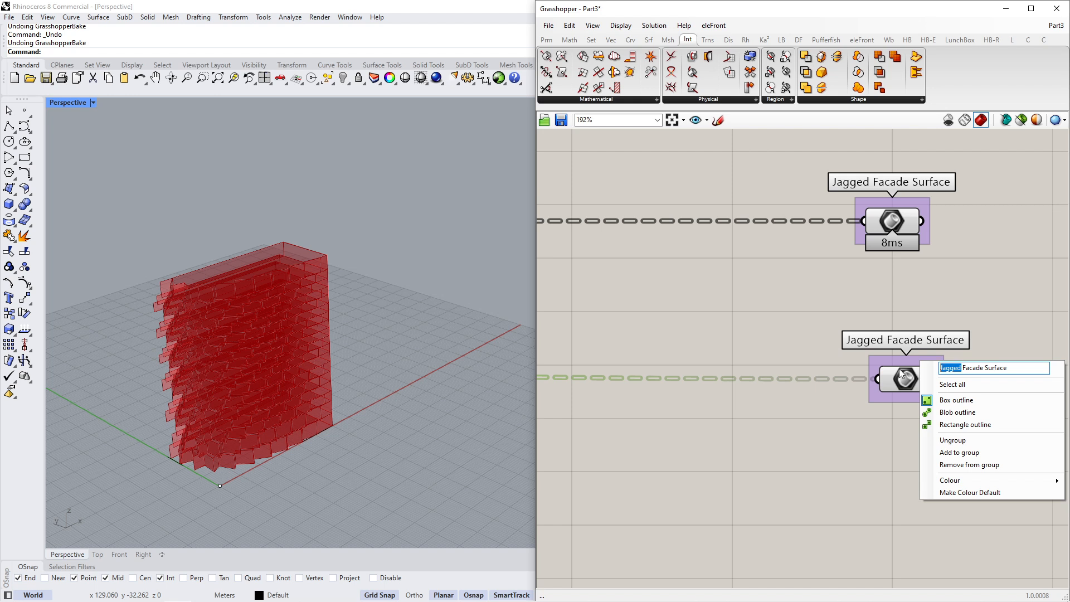
text(Back)
key(Return)
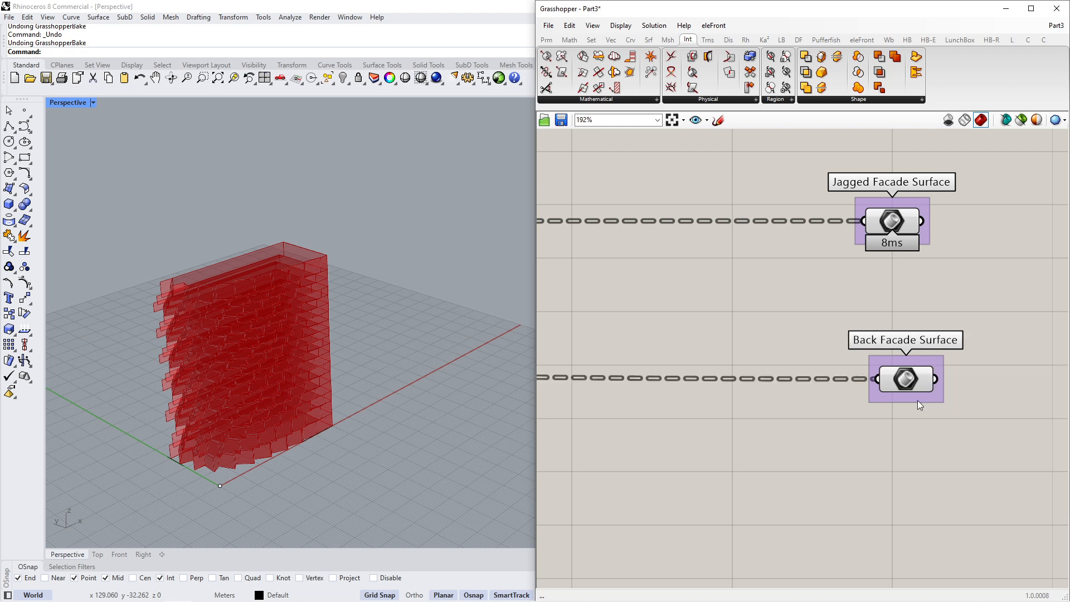
Line up the Jagged Facade Surface and Back Facade Surface groups beneath the floors group.
click(903, 381)
scroll(894, 382, down, 7)
scroll(846, 313, up, 2)
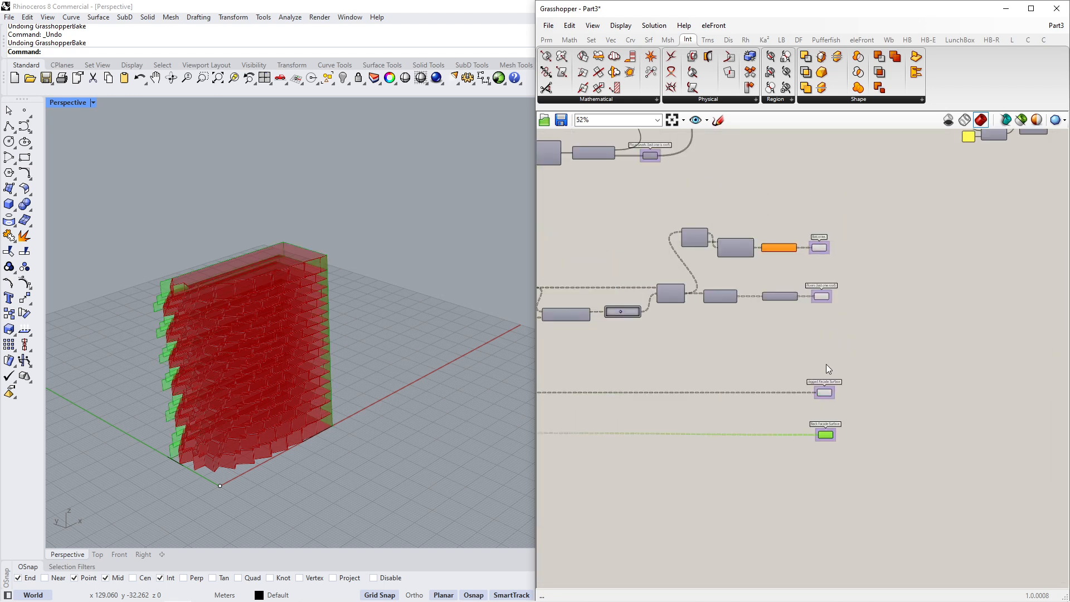
drag(759, 353, 870, 485)
click(820, 343)
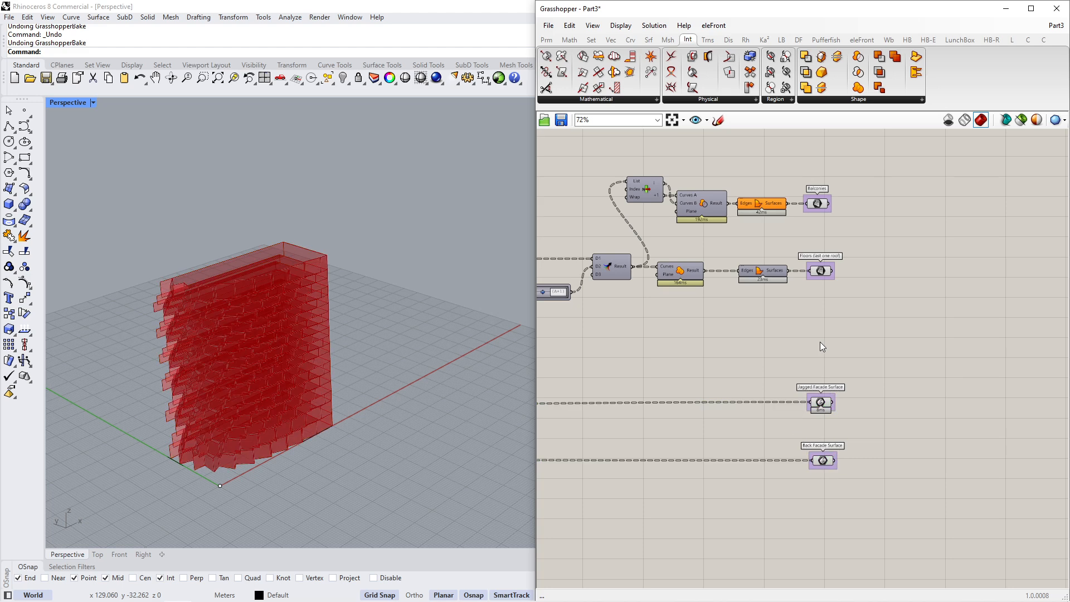
Turn off the preview of the Back Facade Surface parameter and view the jagged facade from several angles.
right_drag(277, 360, 211, 409)
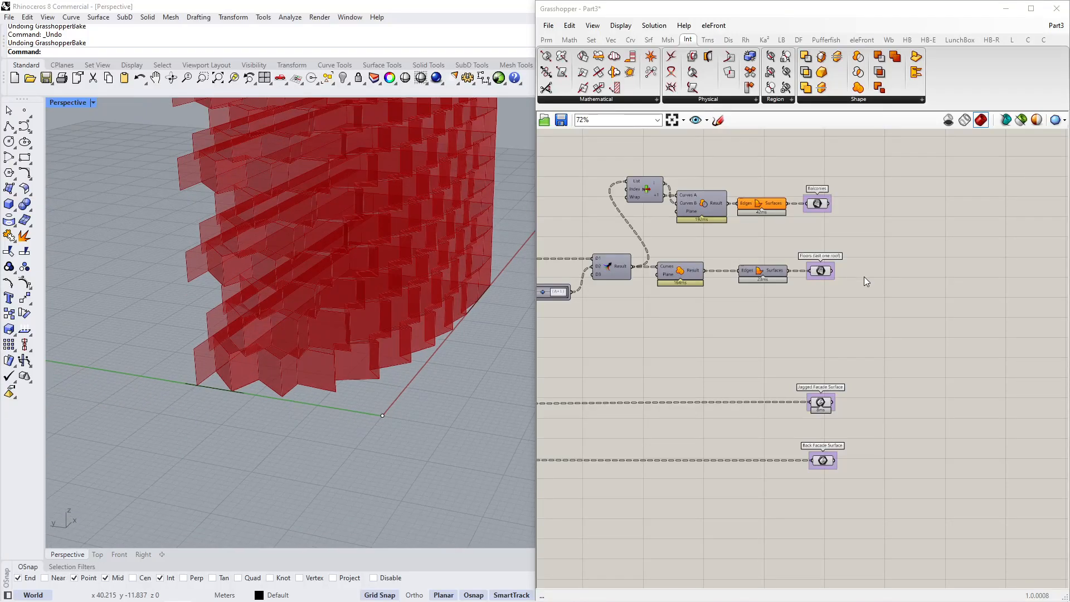
click(824, 467)
middle_click(827, 471)
click(860, 430)
right_drag(262, 312, 302, 453)
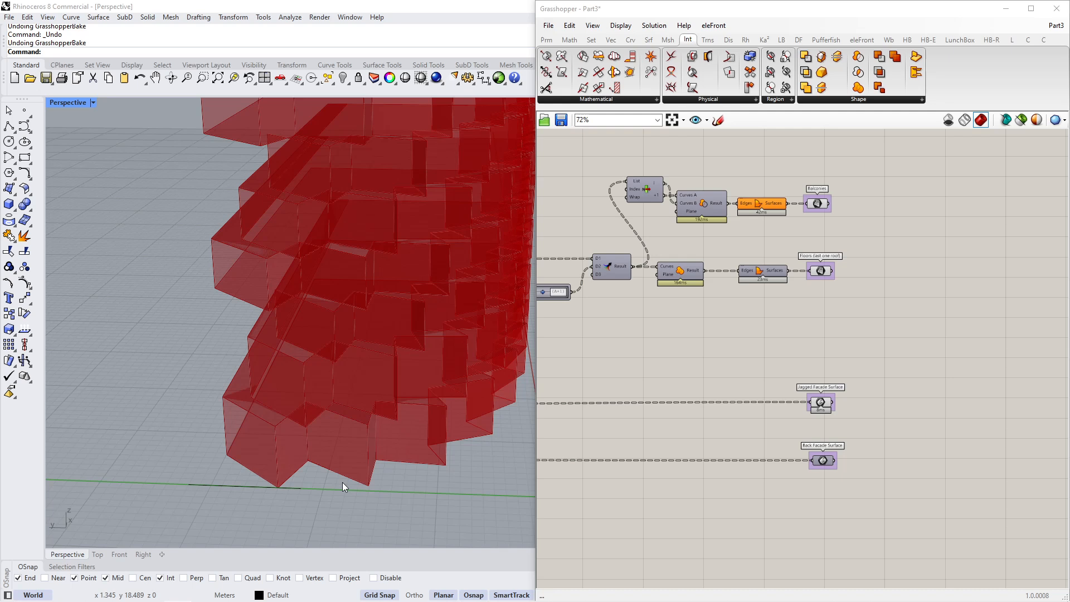
right_drag(257, 404, 310, 467)
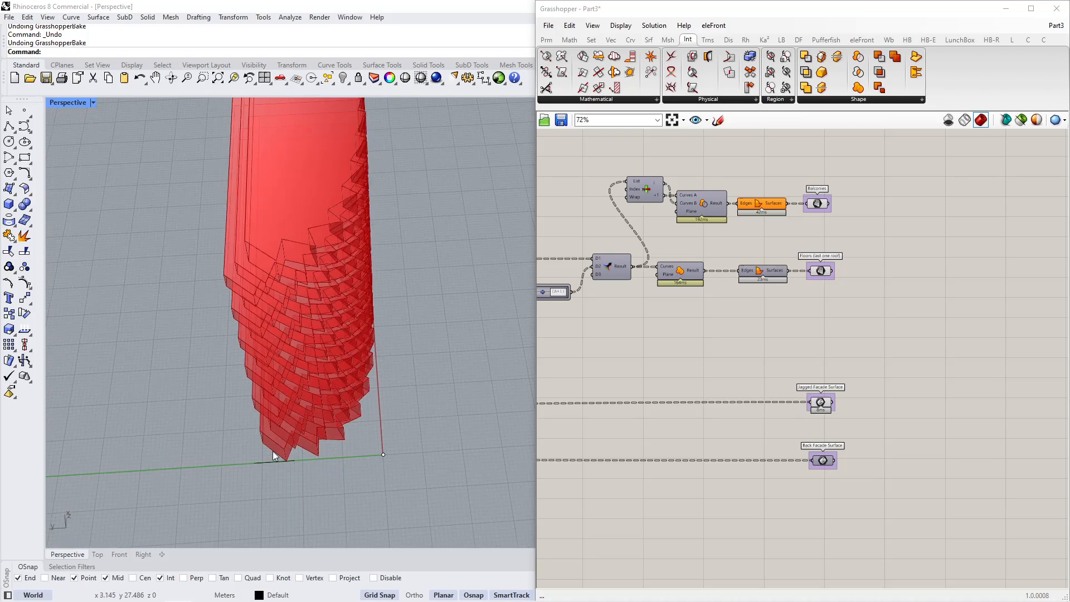
Rotate the facade input curve on the Y axis about its endpoint nearest the origin, angling it away from the axis.
right_drag(492, 419, 347, 396)
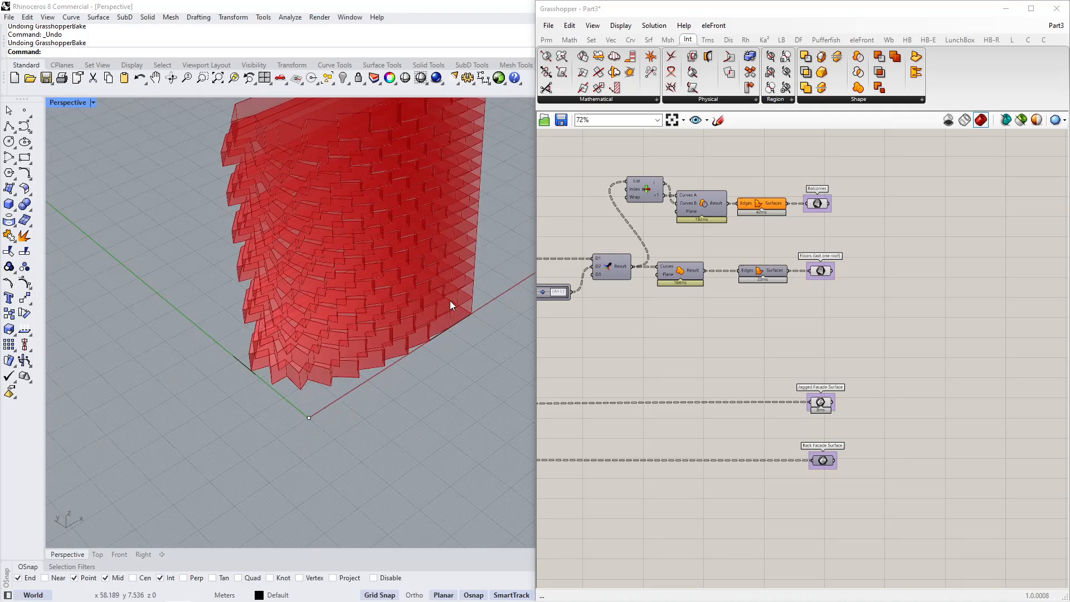
click(249, 373)
scroll(884, 337, down, 6)
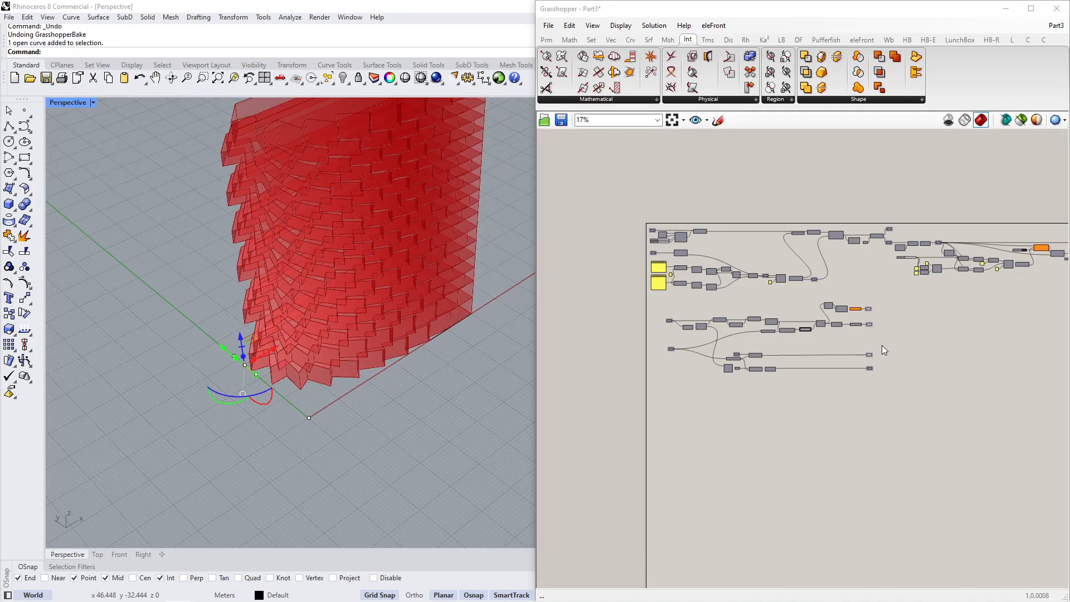
scroll(557, 248, up, 2)
right_drag(474, 296, 363, 326)
scroll(343, 310, up, 3)
scroll(363, 326, up, 2)
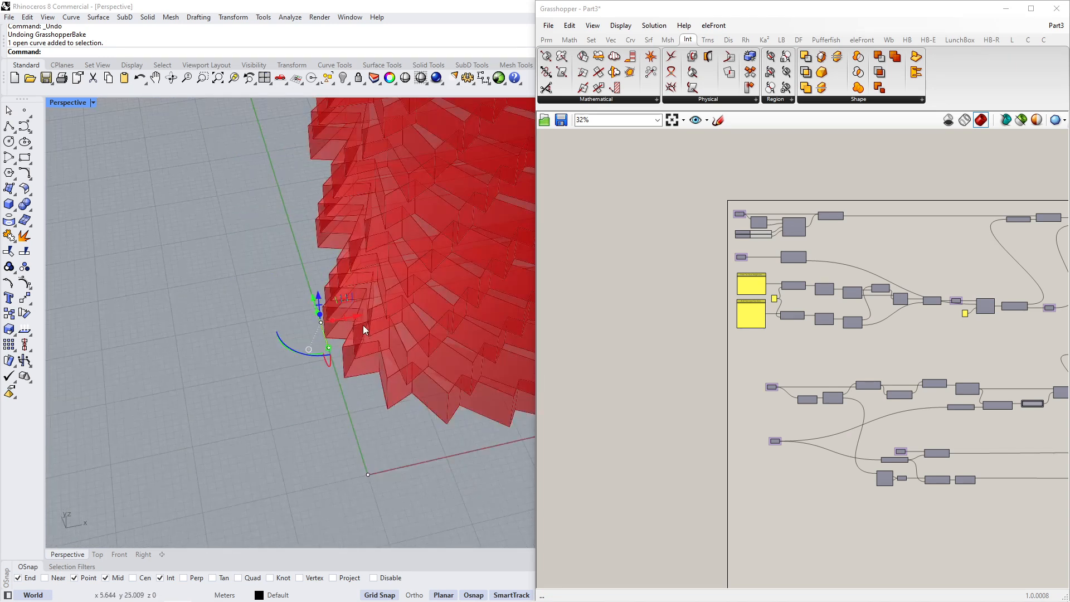
text(Rotate)
key(Return)
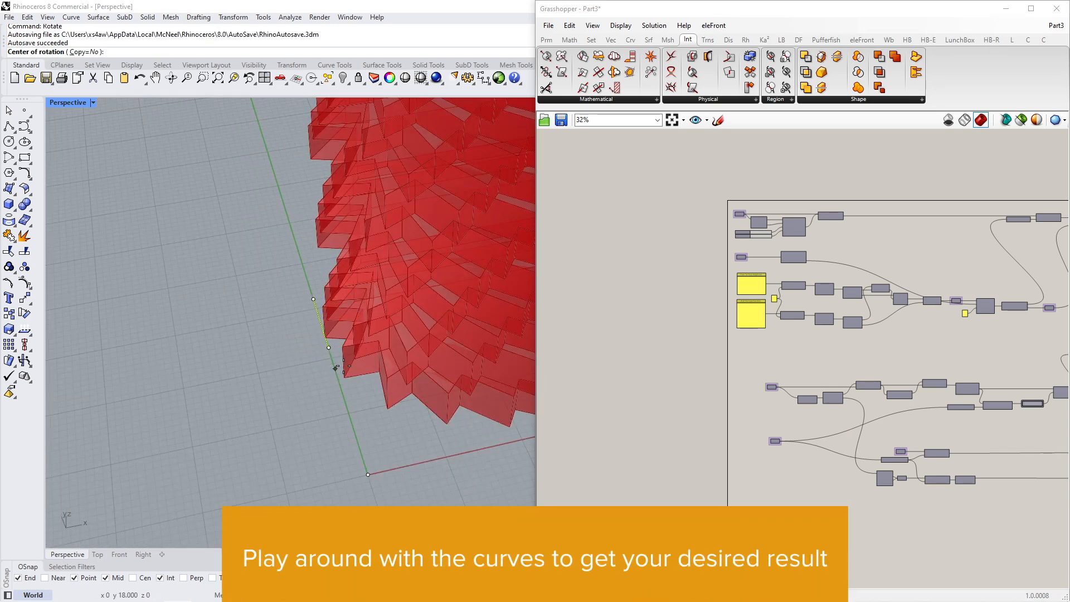
scroll(351, 360, up, 5)
click(308, 338)
click(284, 255)
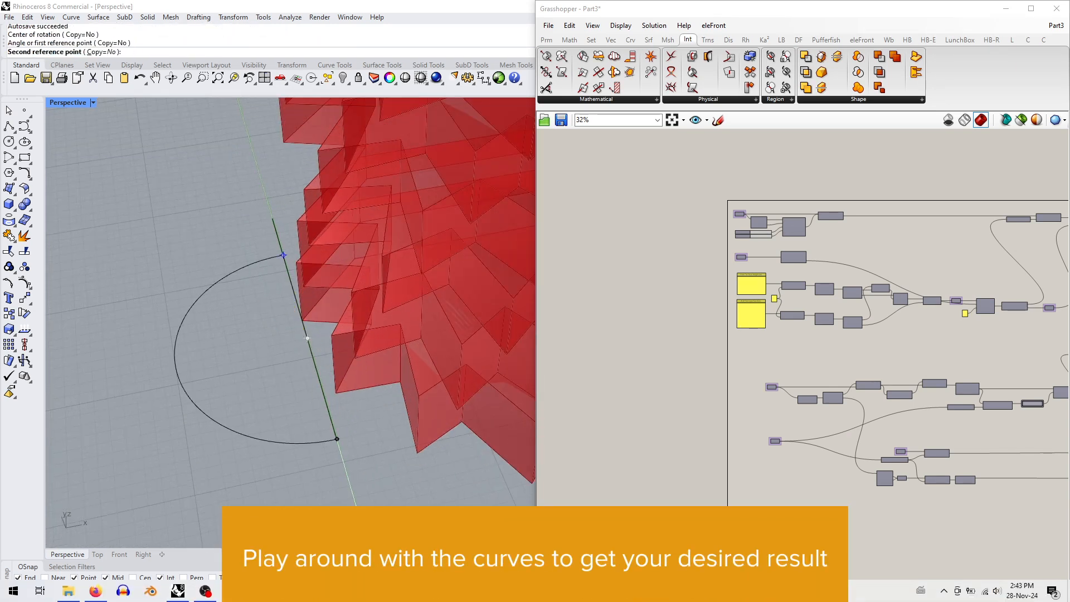
click(198, 231)
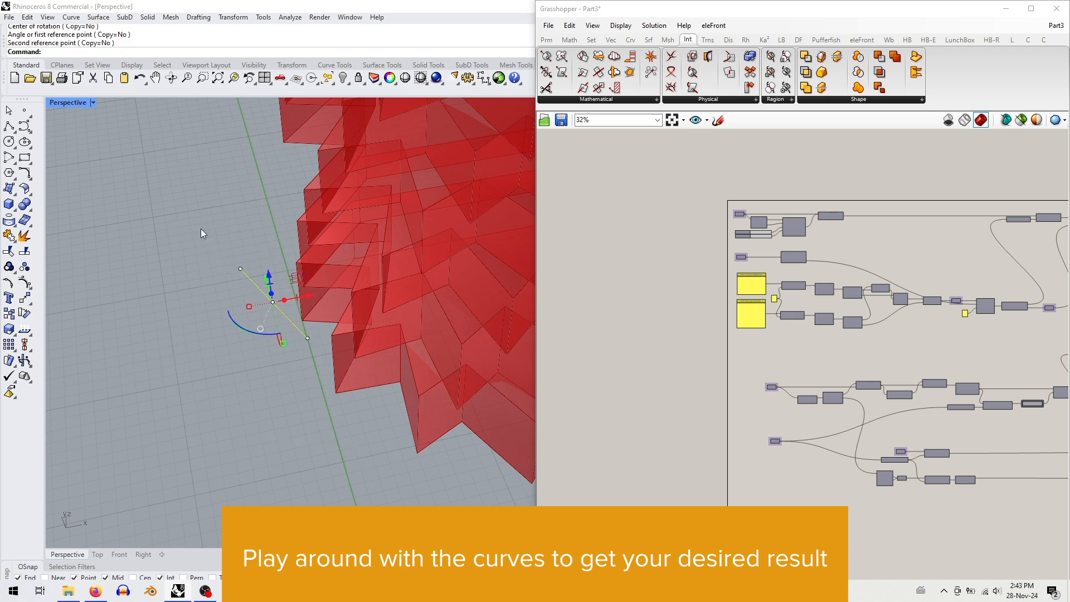
key(Escape)
Reassign the rotated curve and the input curve on the X axis to the facade input curves parameter.
scroll(261, 322, down, 5)
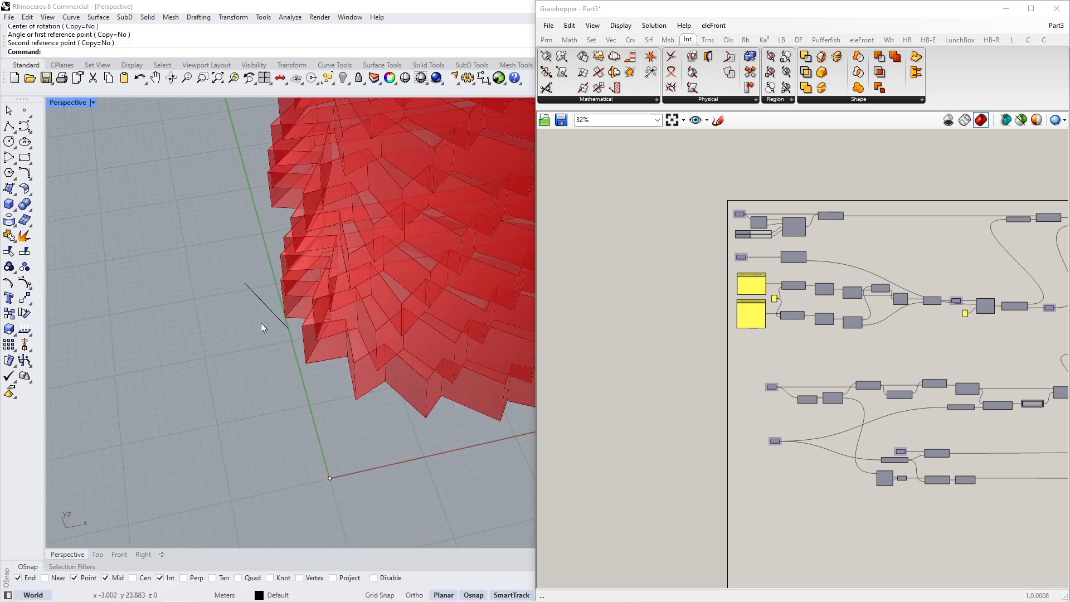
right_drag(309, 349, 313, 412)
scroll(744, 211, up, 7)
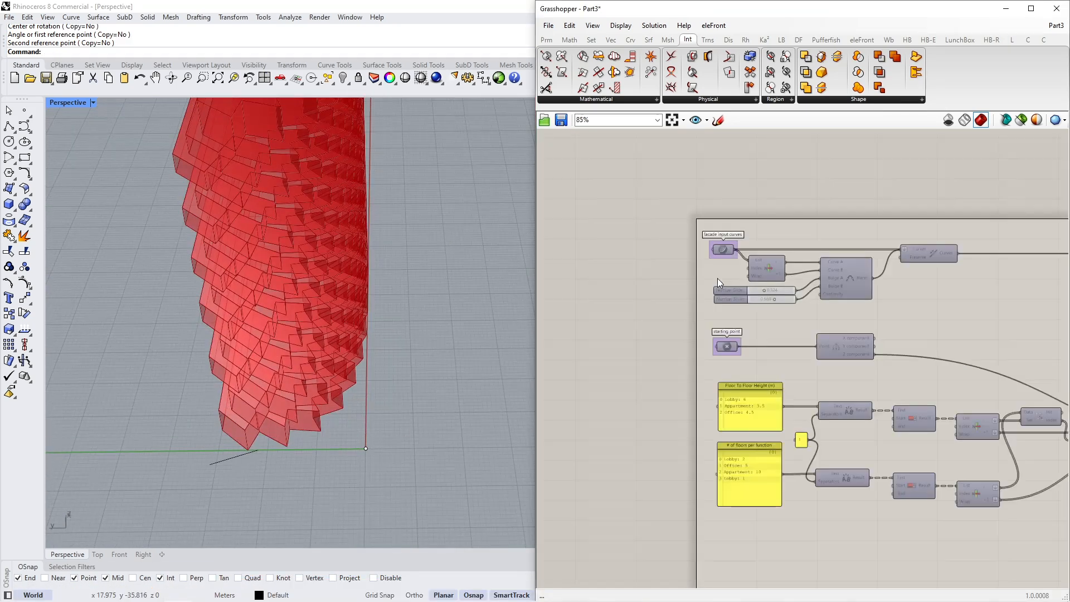
right_click(730, 223)
right_drag(424, 390, 337, 362)
click(259, 359)
shift+click(498, 320)
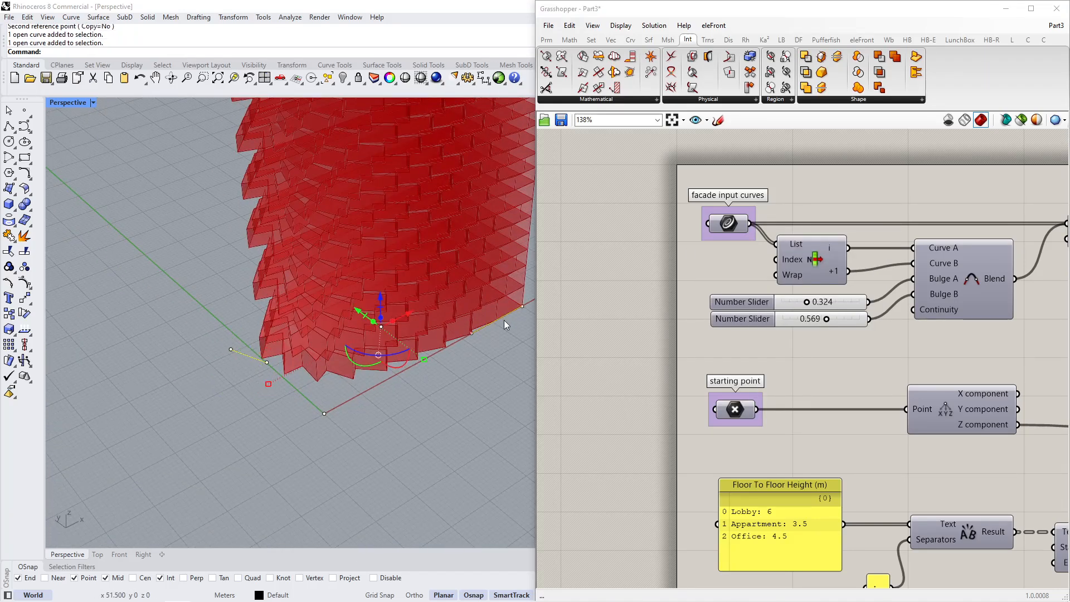
right_click(727, 230)
click(781, 387)
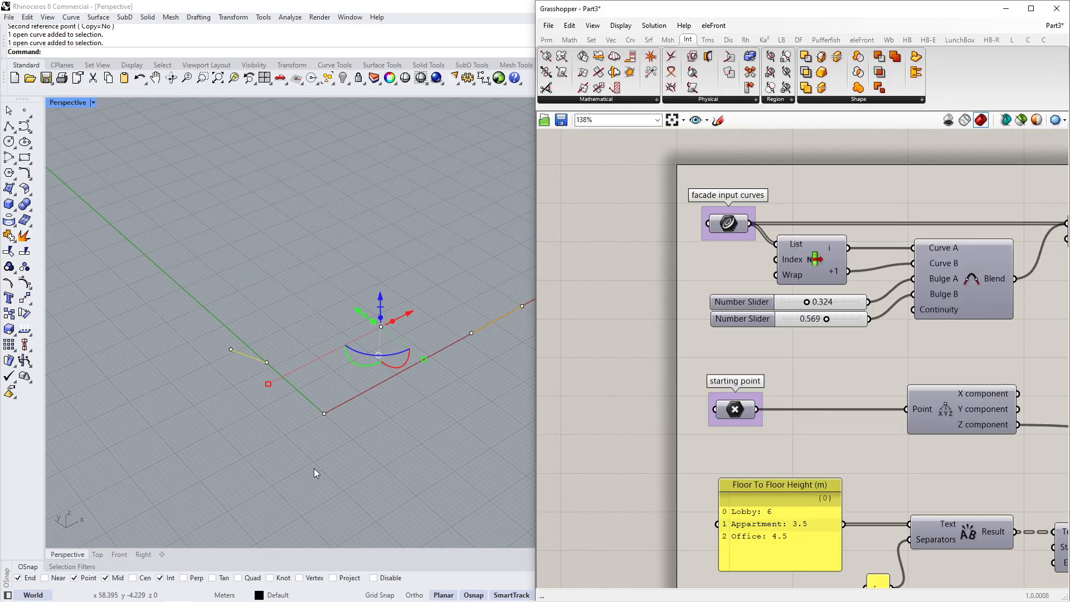
click(343, 462)
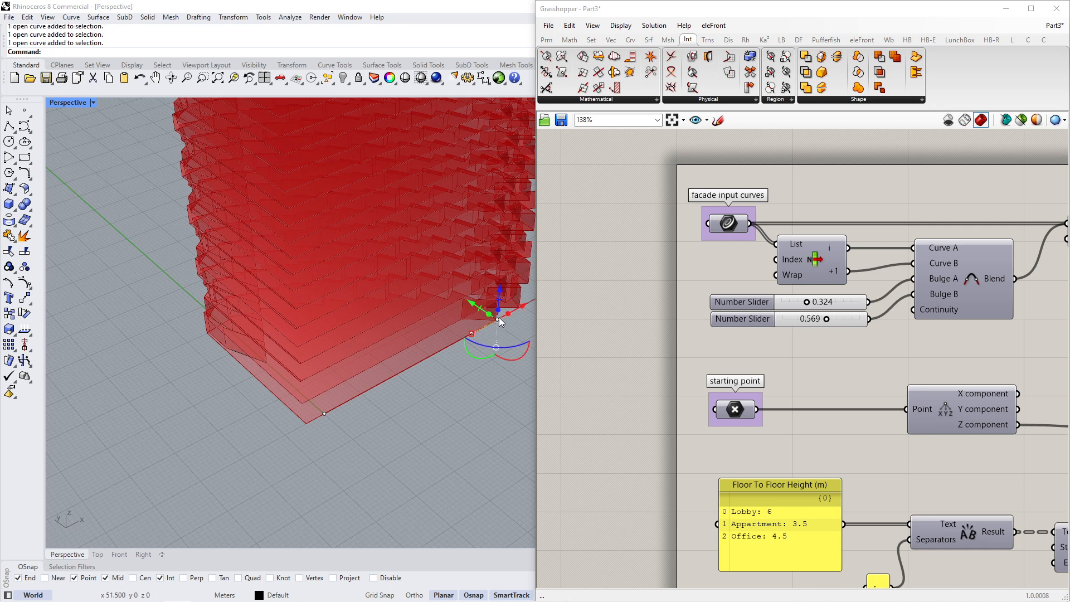
Flip the direction of both facade input curves, first the X-axis curve and then the rotated one.
text(flip)
key(Return)
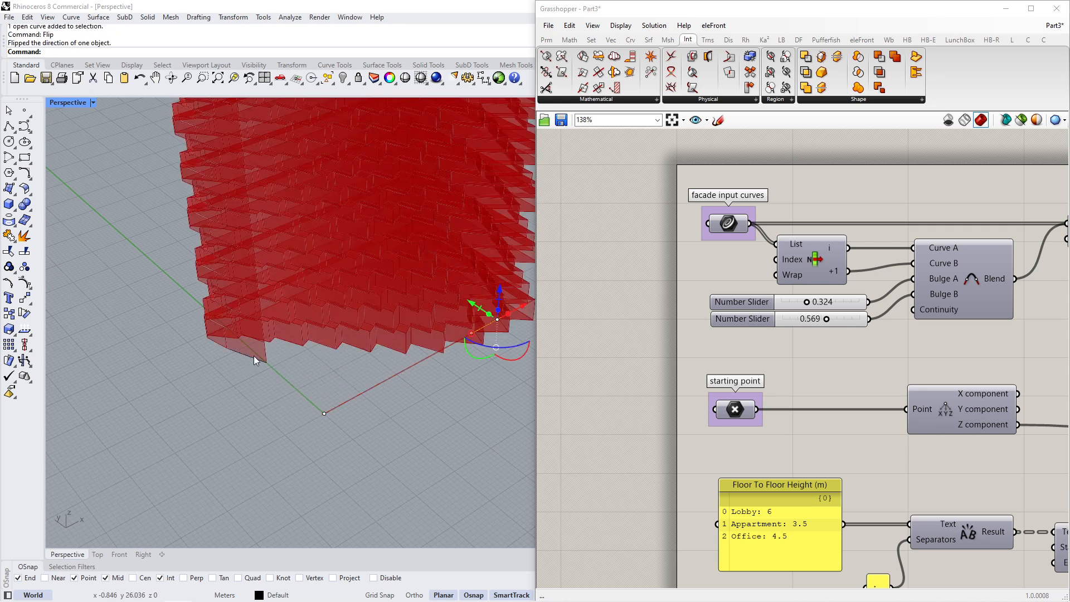
click(254, 358)
text(Flip)
key(Return)
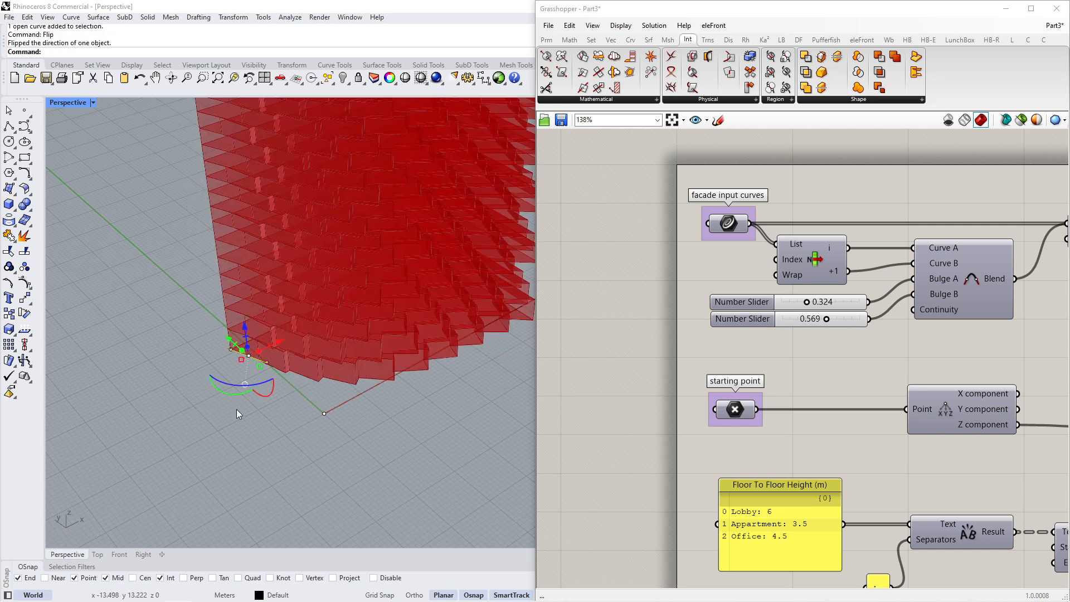
right_drag(237, 413, 373, 210)
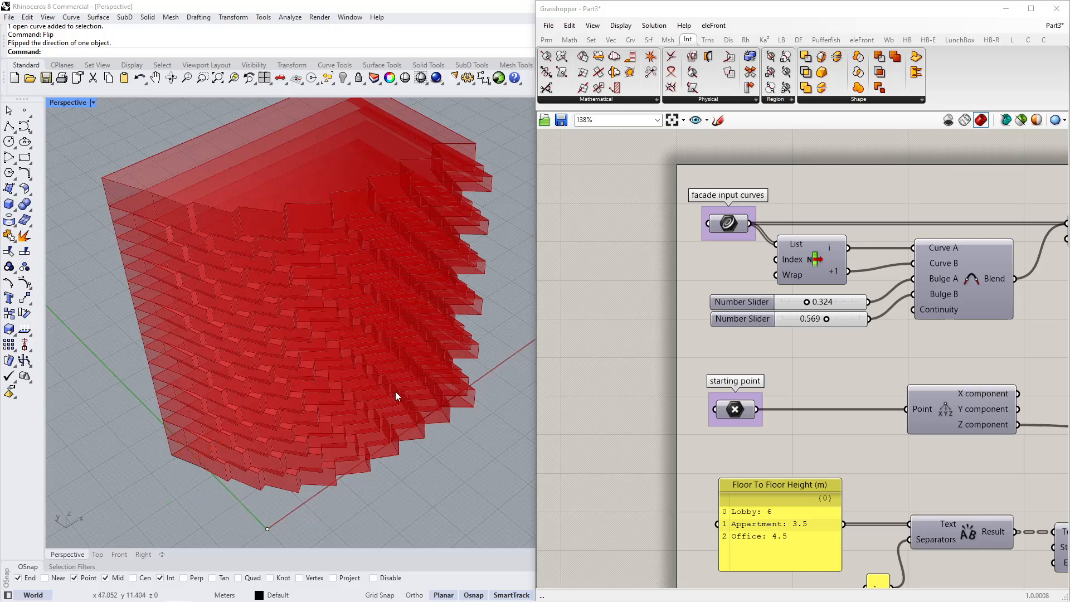
Move the second Flip Curve component out of line and feed the grouped curve parameter directly from the first Flip Curve.
right_drag(766, 320, 574, 307)
scroll(574, 307, down, 5)
right_drag(1003, 303, 664, 310)
scroll(959, 311, up, 3)
right_drag(959, 312, 616, 292)
scroll(844, 310, up, 3)
drag(698, 283, 706, 314)
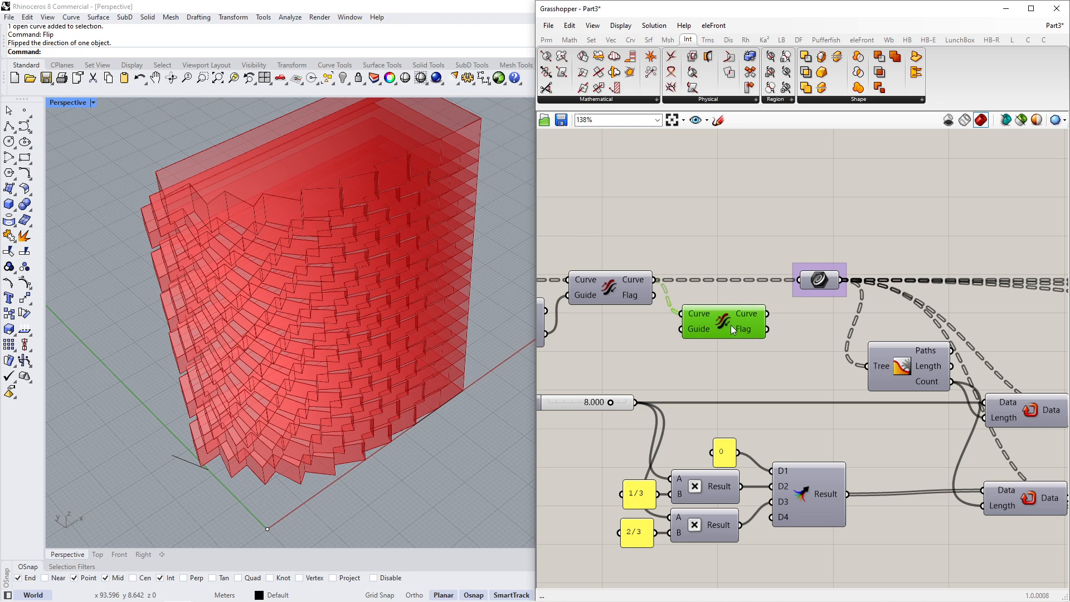
click(697, 295)
right_drag(697, 296, 794, 288)
Shift the rotated facade input curve slightly along the Y axis.
scroll(794, 289, down, 6)
right_drag(650, 309, 825, 255)
right_drag(334, 385, 304, 480)
click(287, 504)
scroll(429, 399, down, 6)
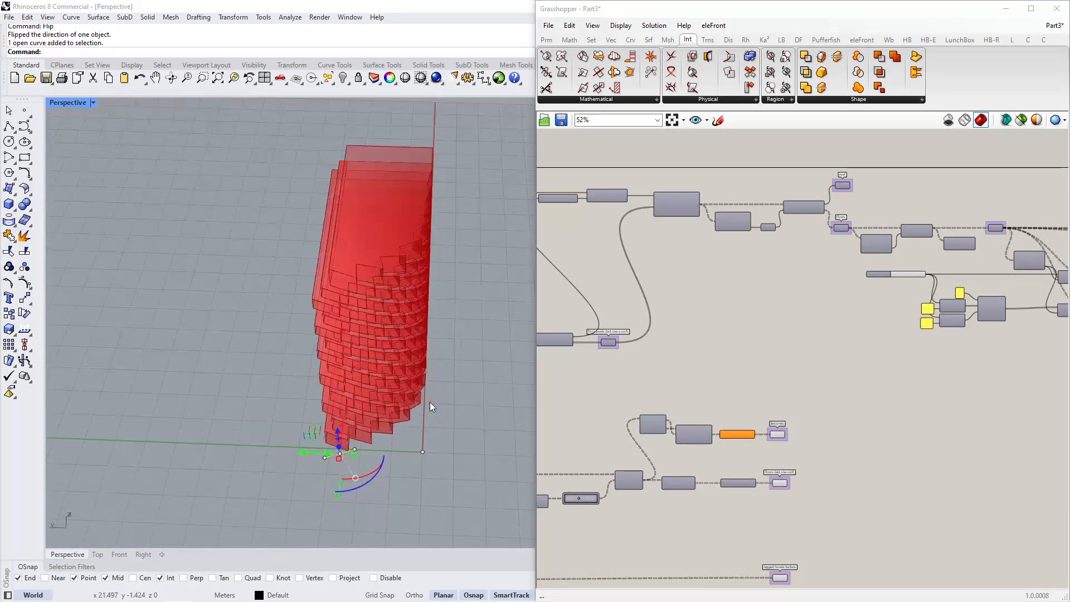
scroll(379, 446, up, 6)
right_drag(379, 446, 342, 440)
drag(283, 441, 299, 437)
right_drag(289, 479, 382, 264)
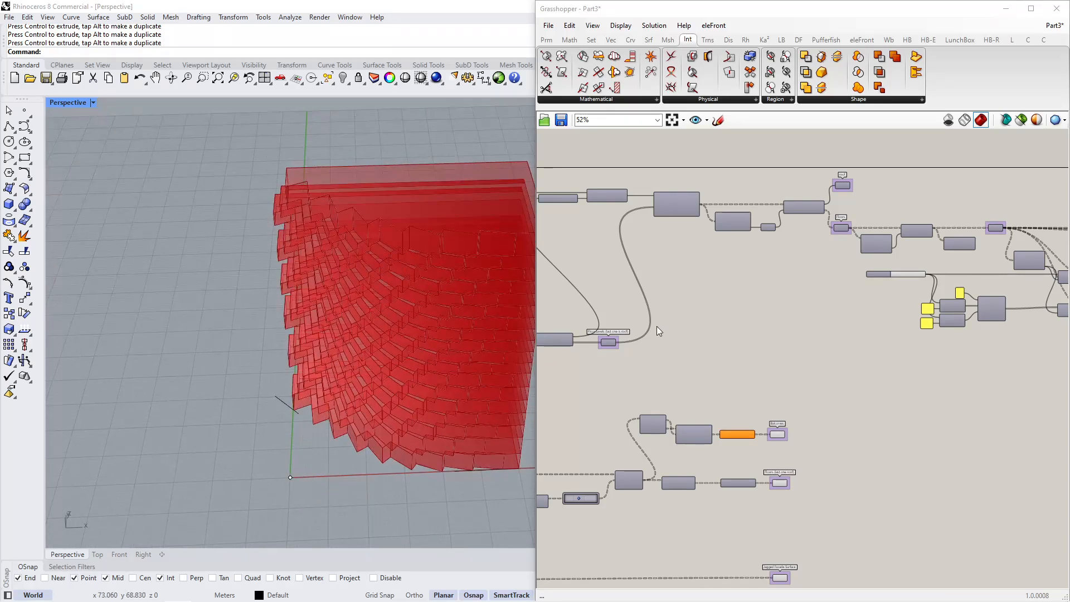
Turn on the preview of the Join Curves component that combines the input curves with their blend.
scroll(656, 326, up, 5)
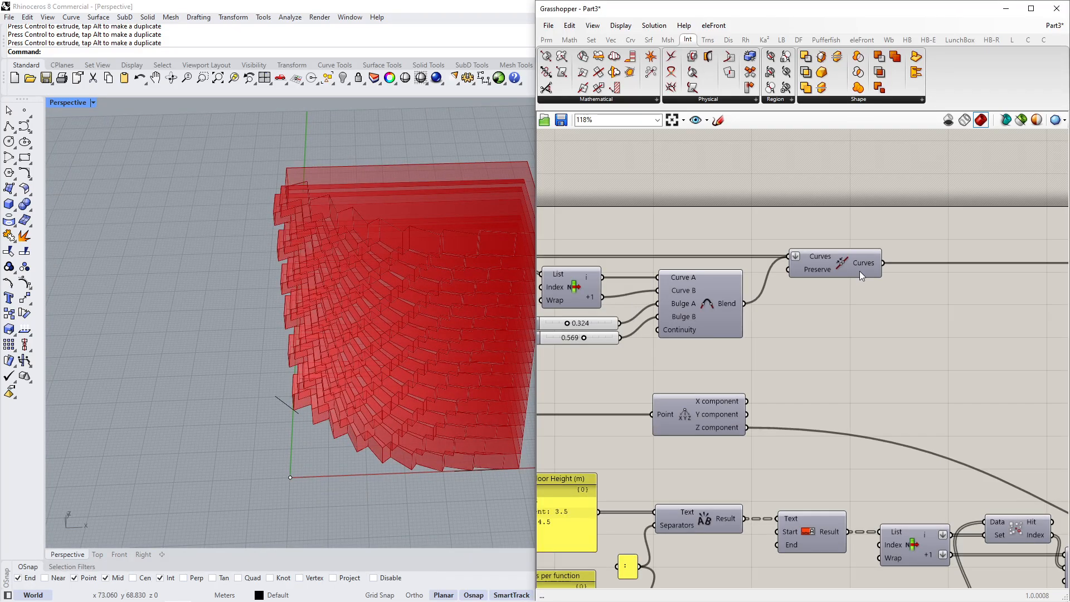
click(860, 272)
middle_click(812, 358)
click(839, 352)
right_drag(402, 482, 414, 438)
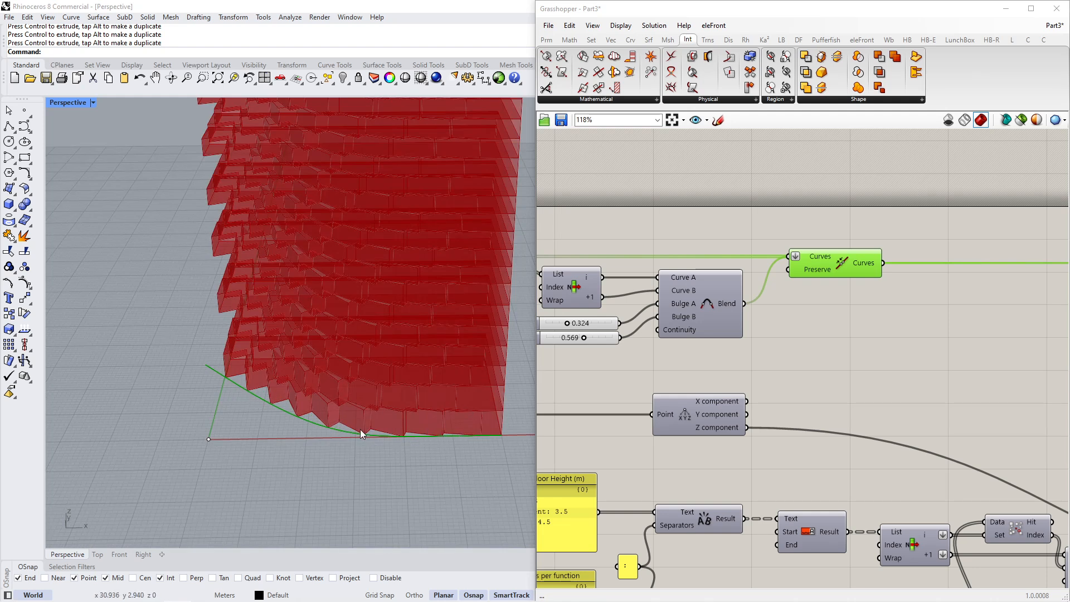
Set the blend curve's Bulge A to 0.487 and Bulge B to 0.675.
scroll(654, 329, up, 5)
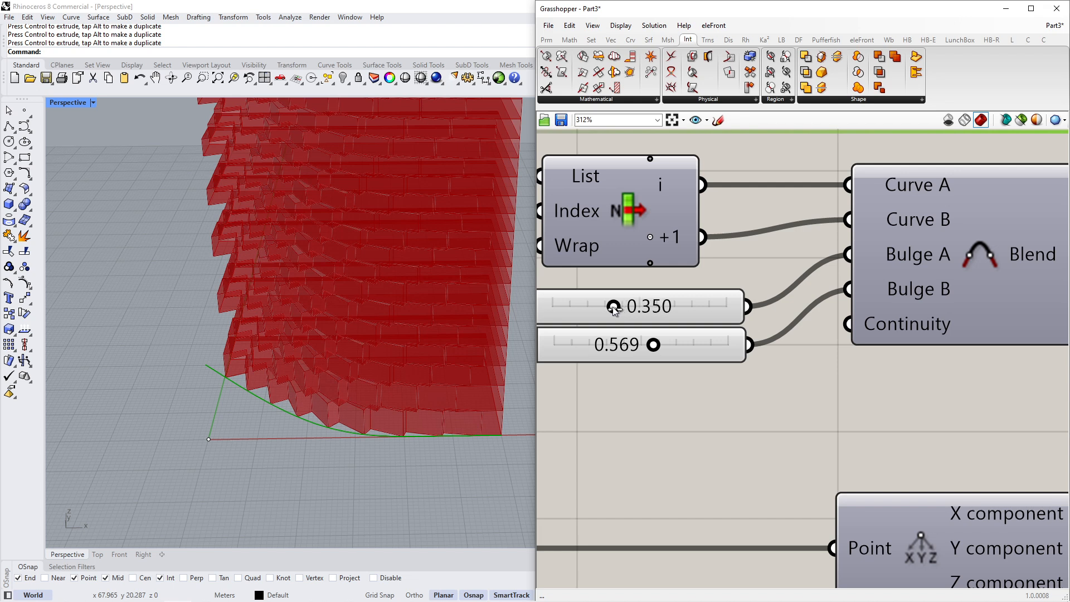
drag(623, 309, 628, 310)
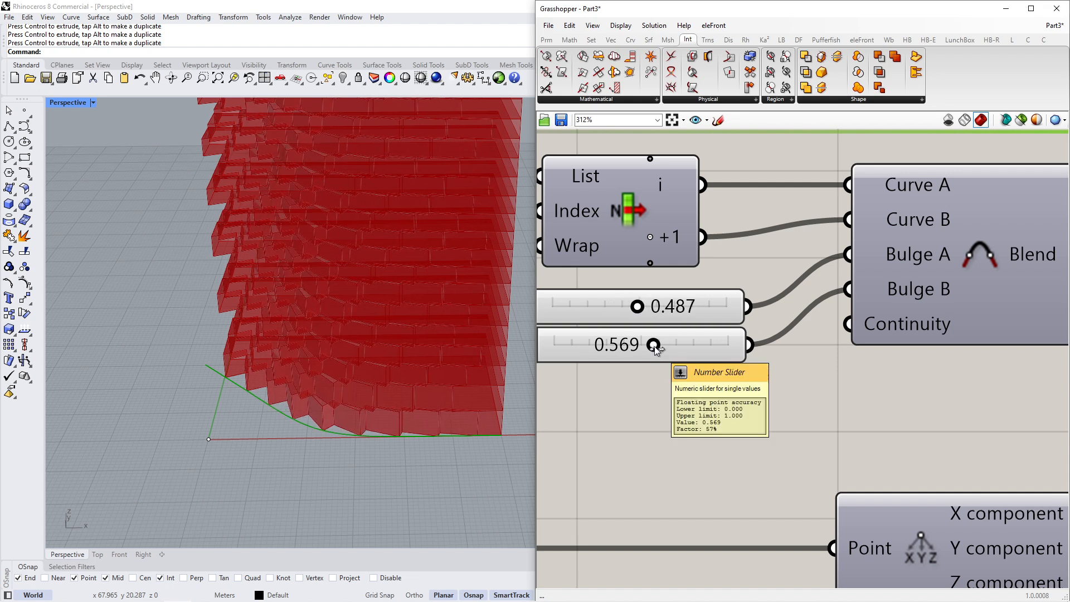
drag(673, 346, 674, 347)
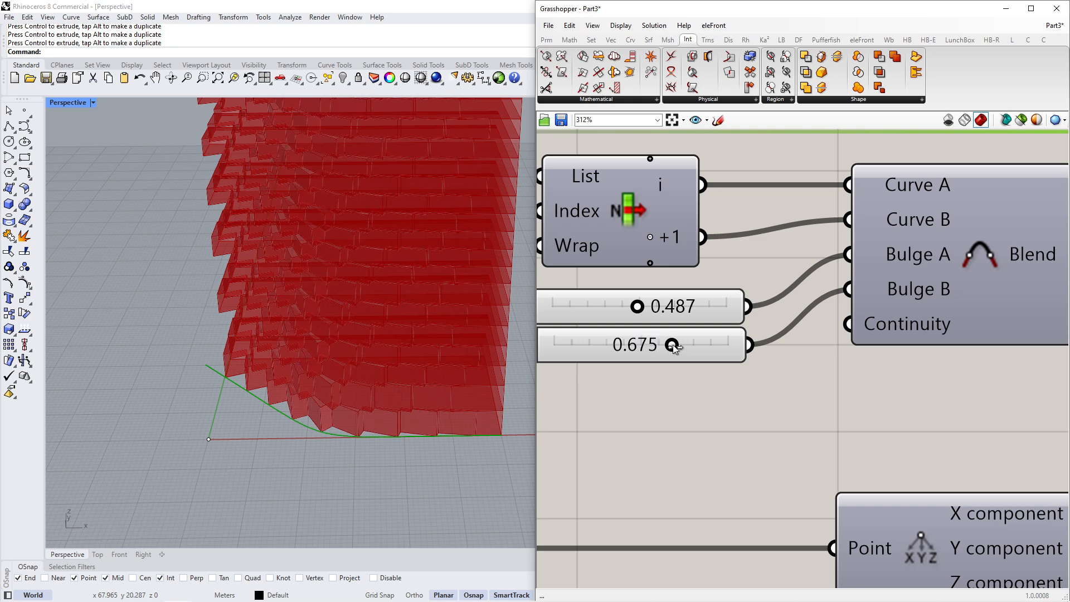
right_drag(444, 424, 409, 426)
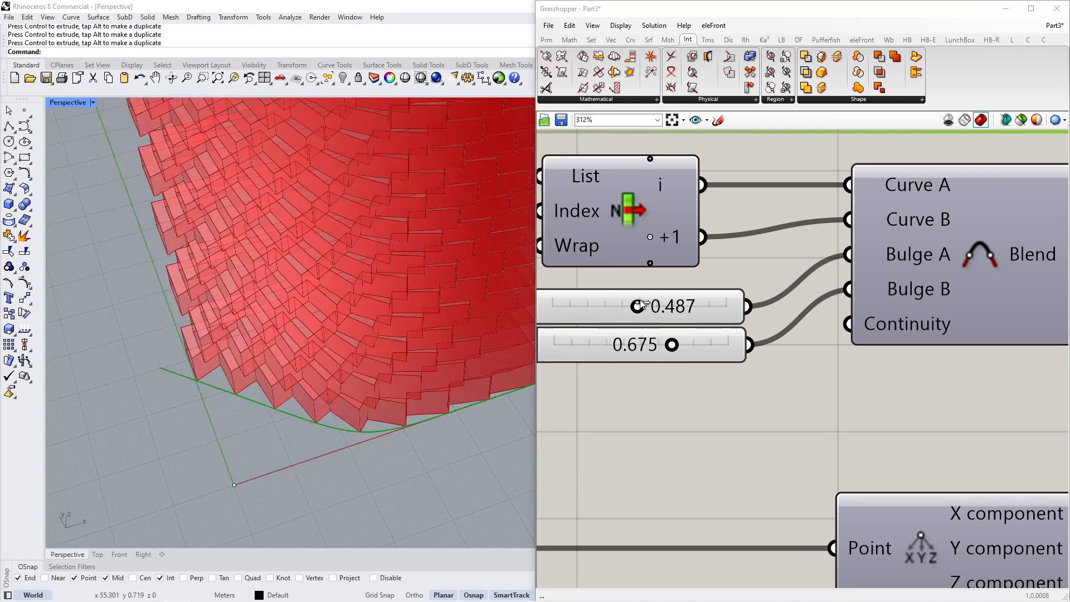
Reduce the blend curve's Bulge A to 0.388 and check the facade's curvature around the tower.
drag(636, 307, 604, 306)
scroll(383, 451, down, 6)
right_drag(373, 432, 390, 401)
scroll(646, 304, up, 1)
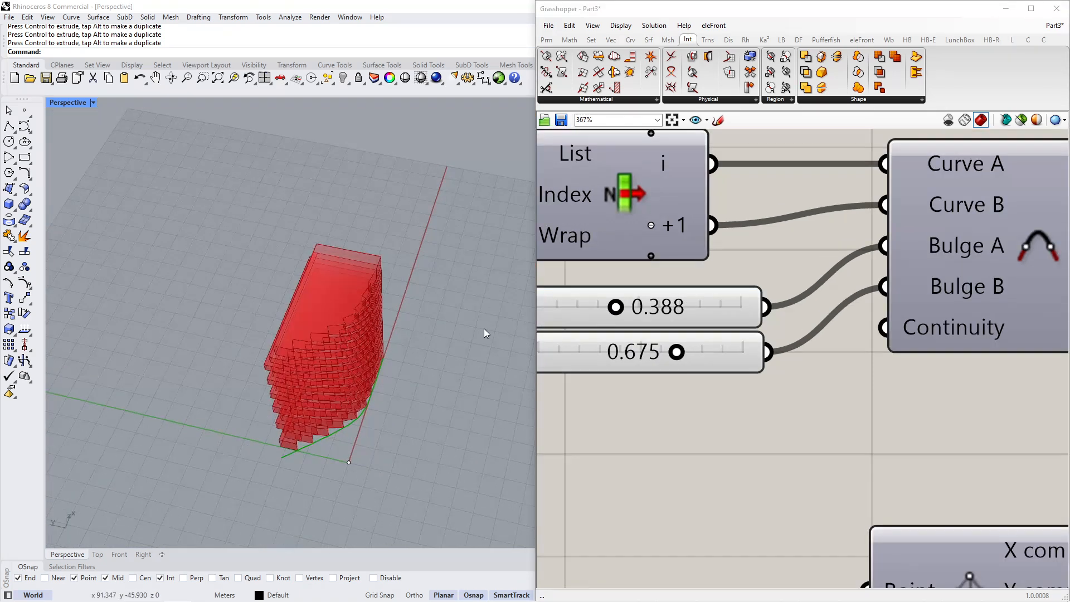
scroll(484, 329, up, 6)
right_drag(483, 329, 466, 356)
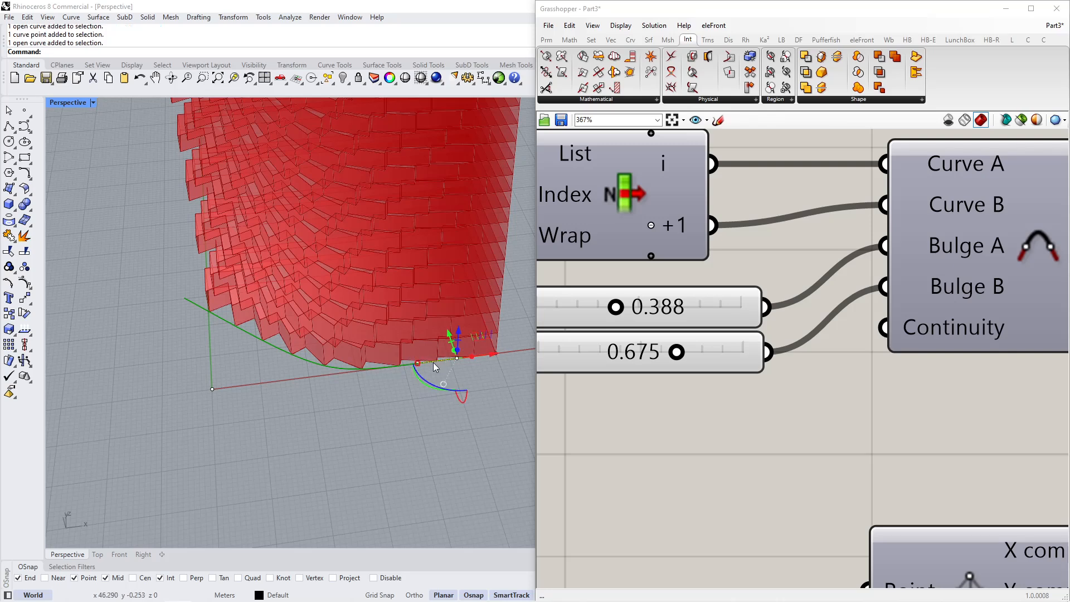
Adjust the input curve on the X axis with the gumball, and set Bulge A to 0.565 and Bulge B to 0.337.
drag(452, 356, 445, 423)
drag(676, 352, 657, 352)
drag(616, 307, 652, 307)
right_drag(415, 368, 432, 414)
drag(657, 352, 608, 352)
Move the rotated input curve near the Y axis slightly with the gumball and set Bulge A to 0.404.
right_drag(308, 413, 222, 441)
drag(279, 444, 274, 448)
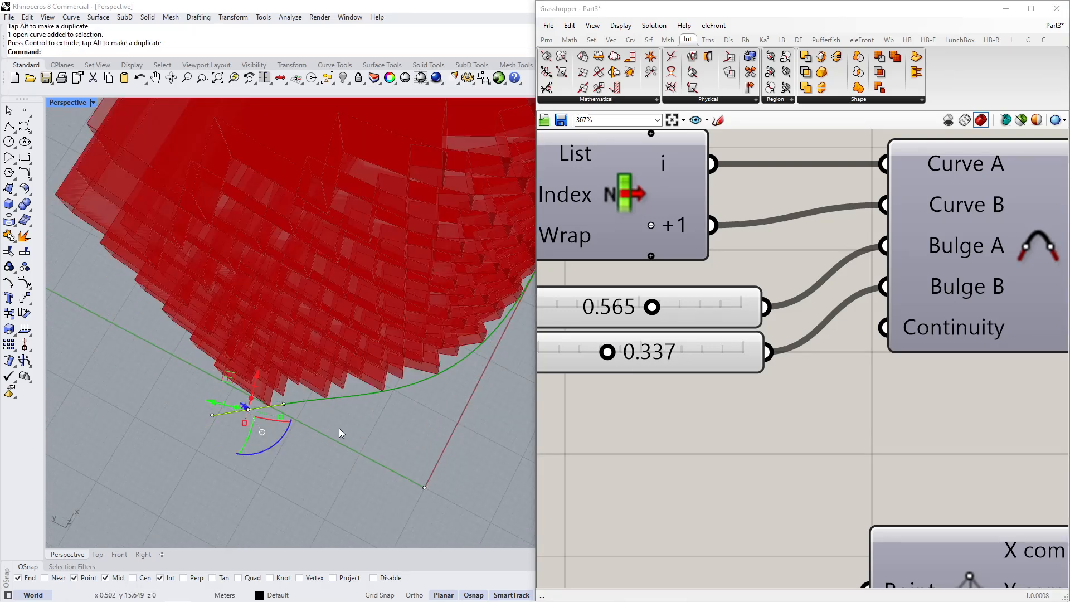
drag(654, 306, 620, 307)
click(393, 401)
Rotate the input curve near the Y axis with the gumball to refine the facade's end angle, and deselect it.
right_drag(393, 379, 380, 335)
scroll(336, 437, up, 6)
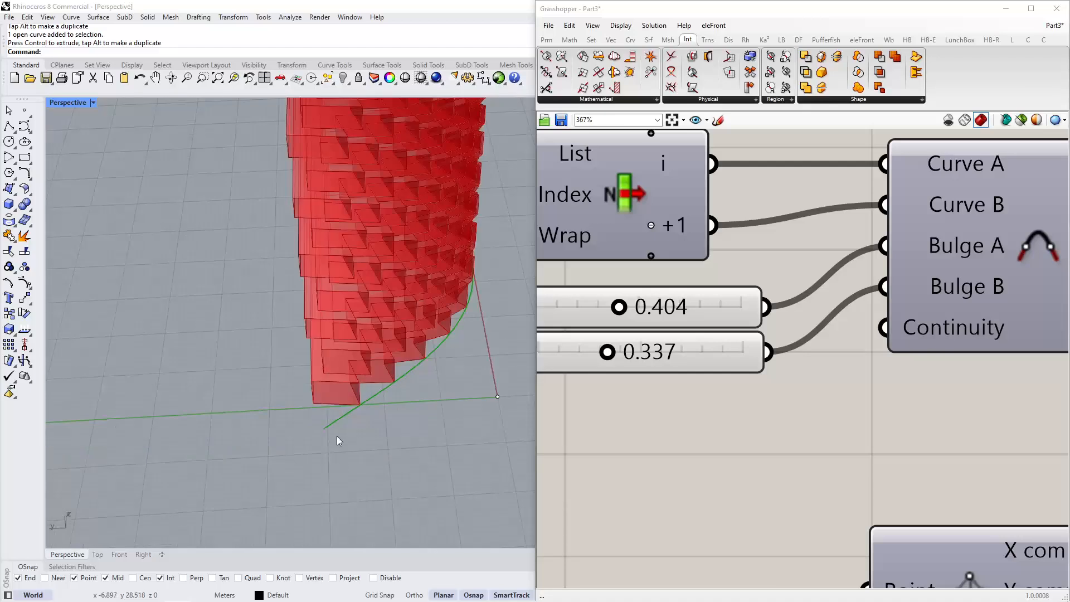
key(ctrl+a)
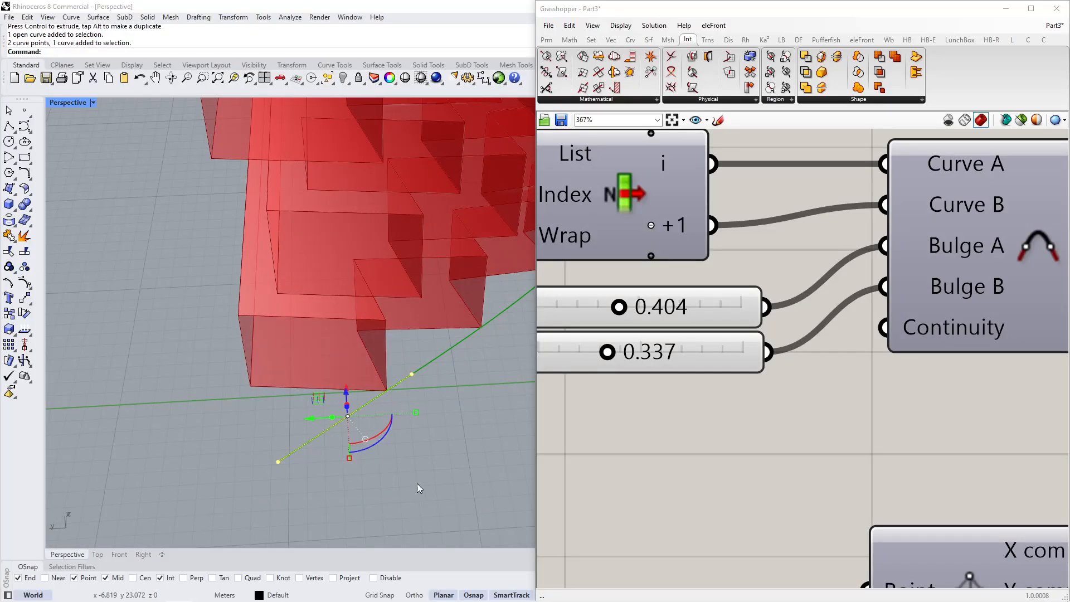
right_drag(417, 484, 378, 464)
scroll(377, 392, down, 3)
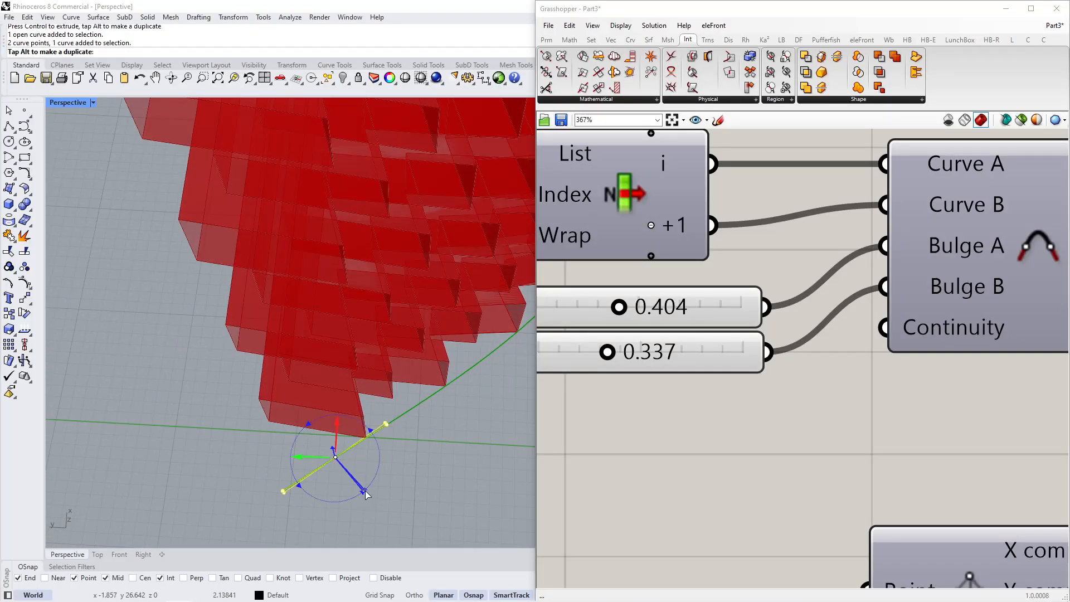
drag(365, 491, 395, 484)
key(Escape)
scroll(359, 240, down, 6)
right_drag(327, 406, 244, 366)
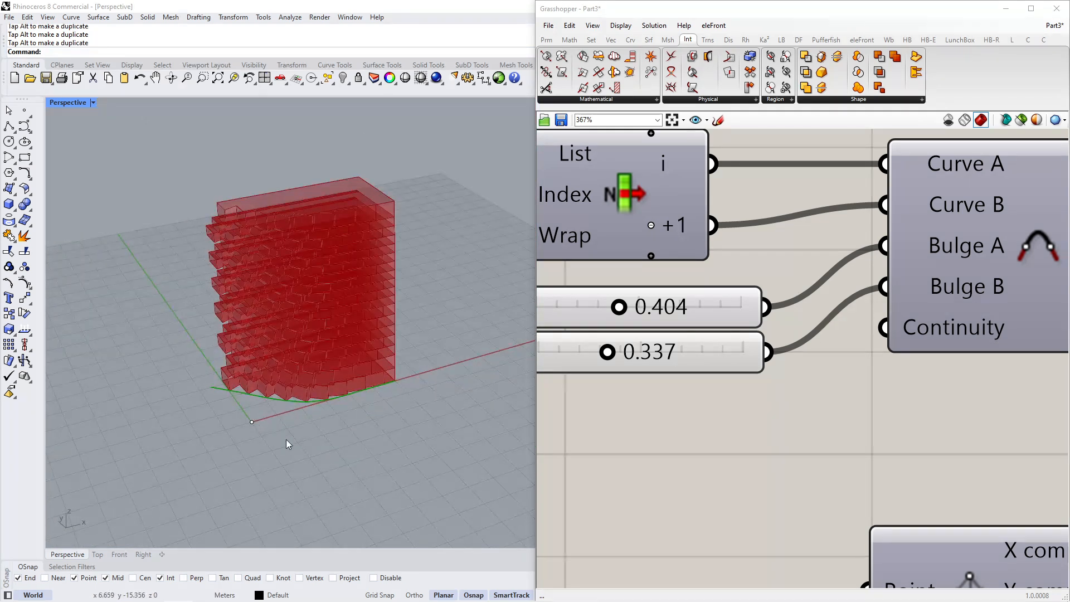
Turn off the preview of the Join Curves component.
scroll(632, 374, down, 8)
middle_click(784, 319)
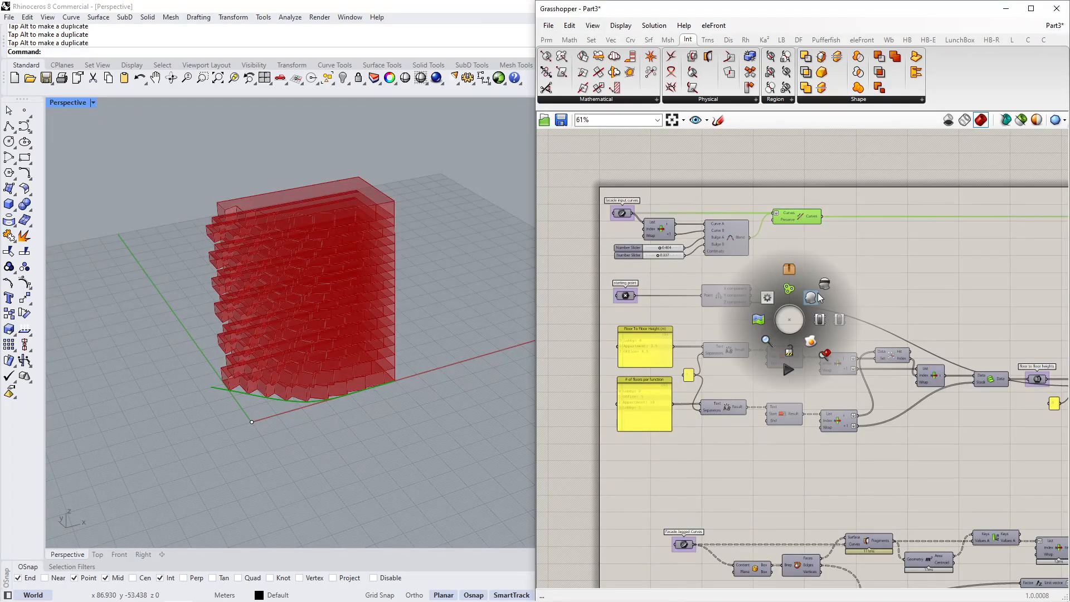
click(824, 284)
Examine the reshaped tower from several angles and review the balconies, floors, jagged facade and back facade output groups.
right_drag(312, 279, 296, 253)
scroll(296, 253, up, 5)
right_drag(349, 351, 327, 398)
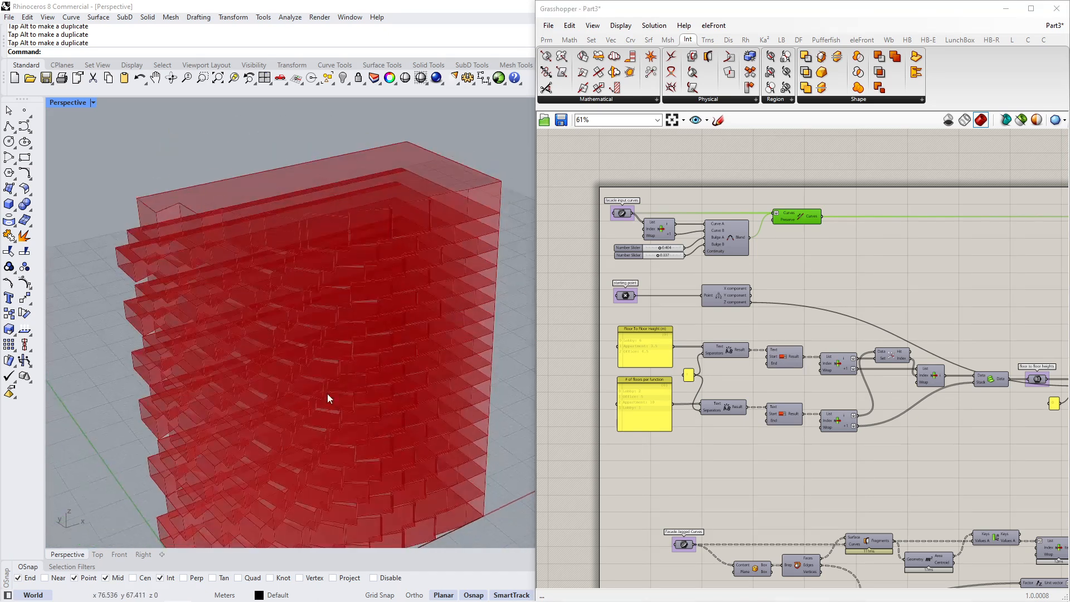
right_drag(293, 301, 363, 384)
scroll(308, 332, down, 9)
scroll(334, 384, up, 6)
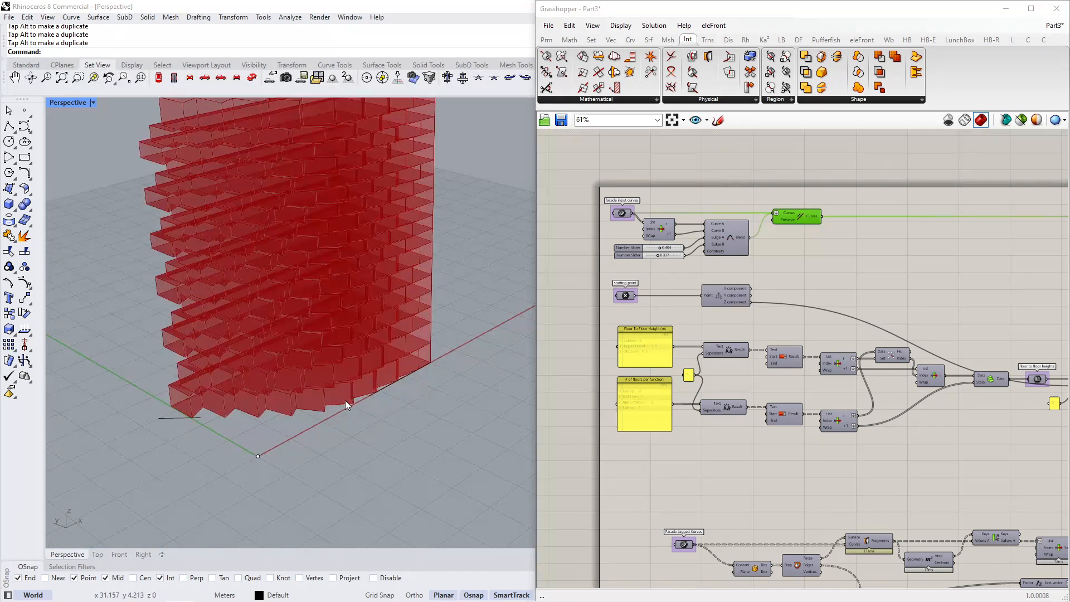
scroll(782, 504, down, 3)
right_drag(782, 504, 717, 262)
right_drag(812, 410, 568, 377)
scroll(814, 323, up, 4)
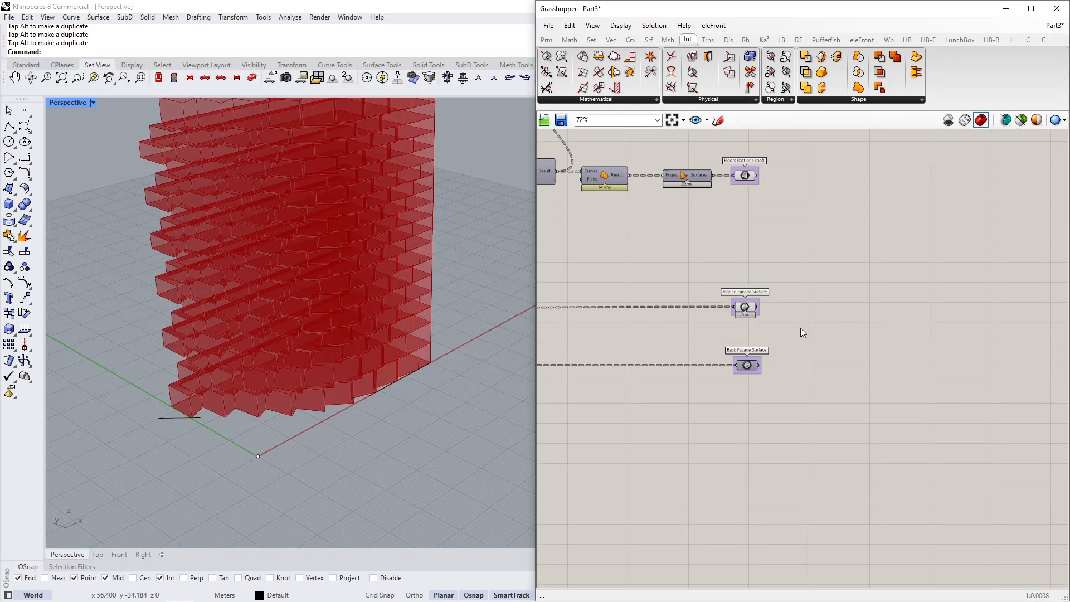
right_drag(801, 328, 799, 399)
right_drag(793, 228, 795, 273)
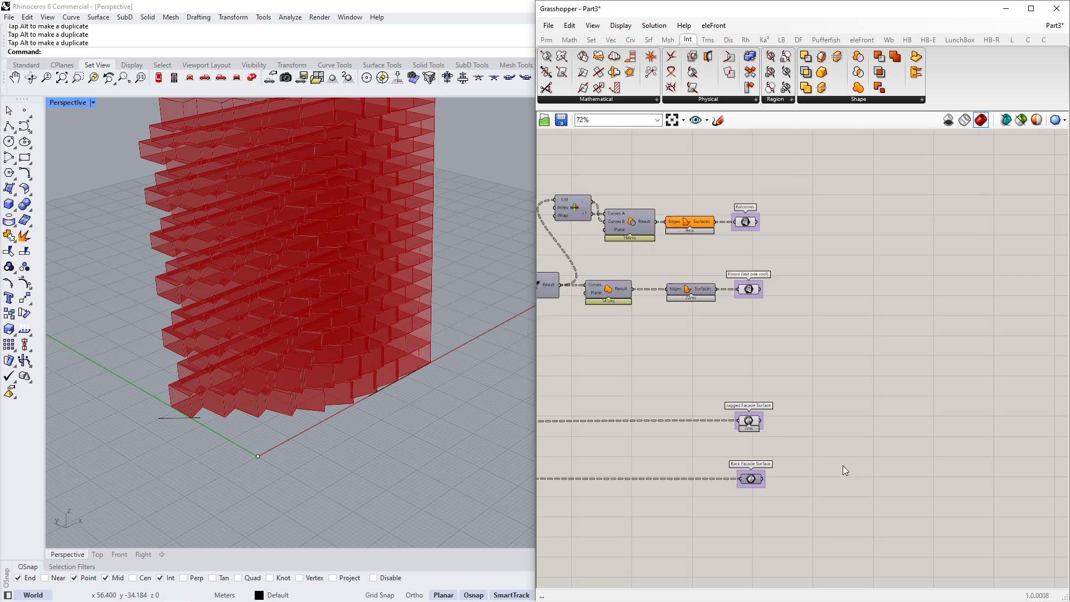
Inspect the jagged facade output and turn off the preview of the floors, jagged facade and back facade output groups.
right_drag(843, 466, 834, 453)
click(741, 408)
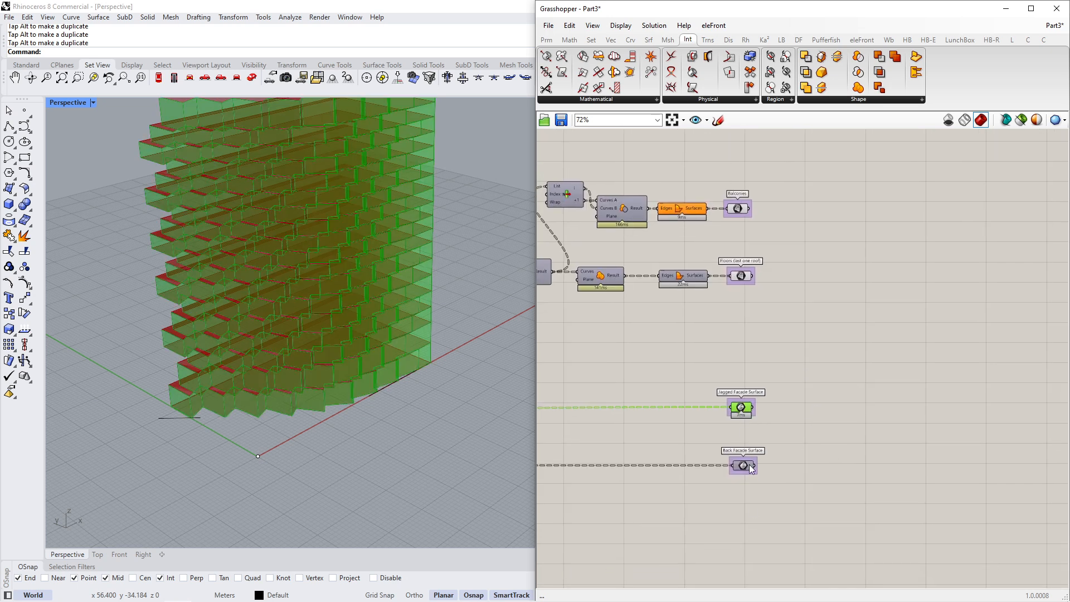
scroll(429, 389, up, 6)
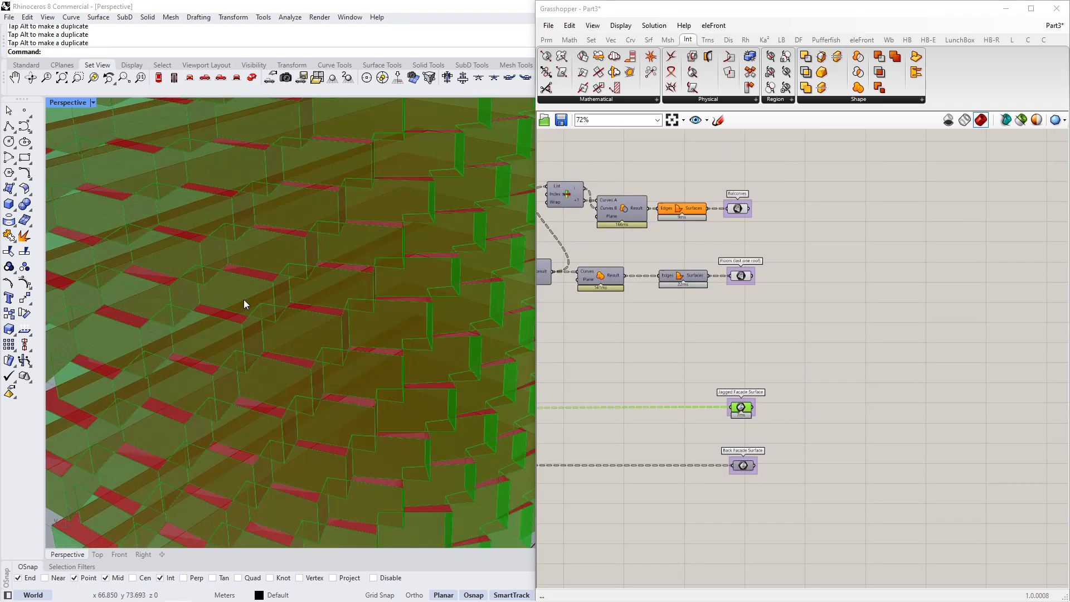
scroll(310, 297, down, 2)
scroll(301, 302, up, 3)
drag(719, 240, 800, 510)
middle_click(796, 501)
click(824, 479)
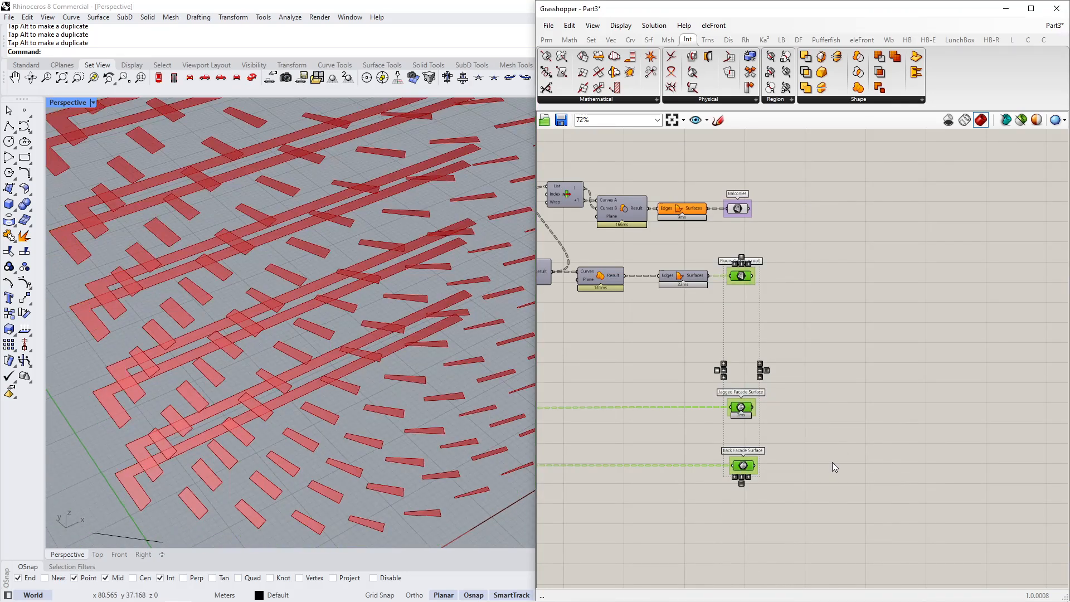
Highlight the Balconies output and examine how its surfaces taper along the facade from several angles.
click(741, 211)
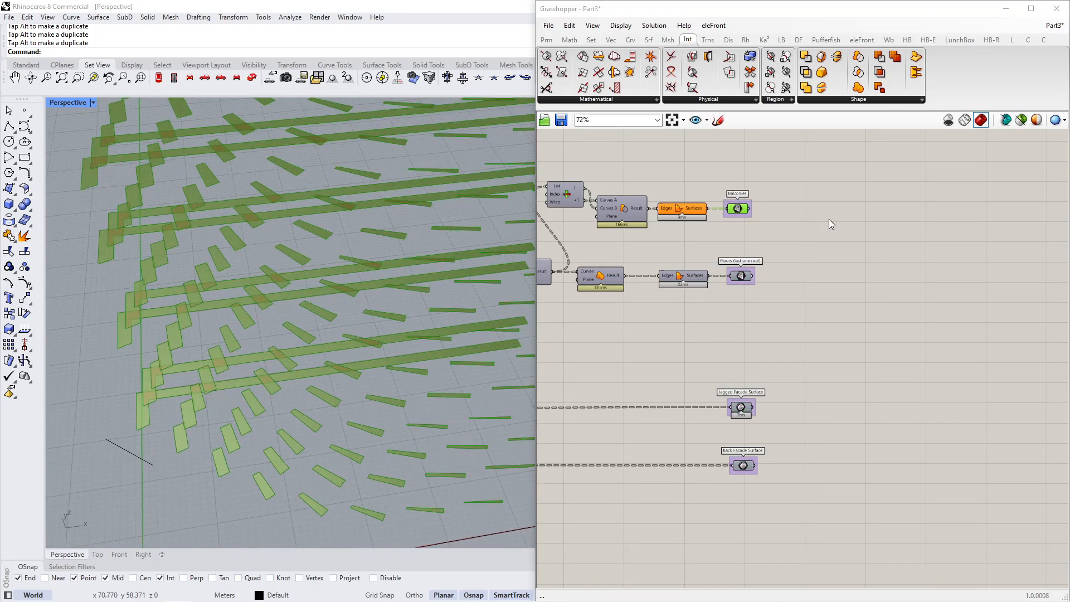
right_drag(356, 296, 245, 206)
scroll(244, 206, down, 3)
scroll(216, 240, up, 8)
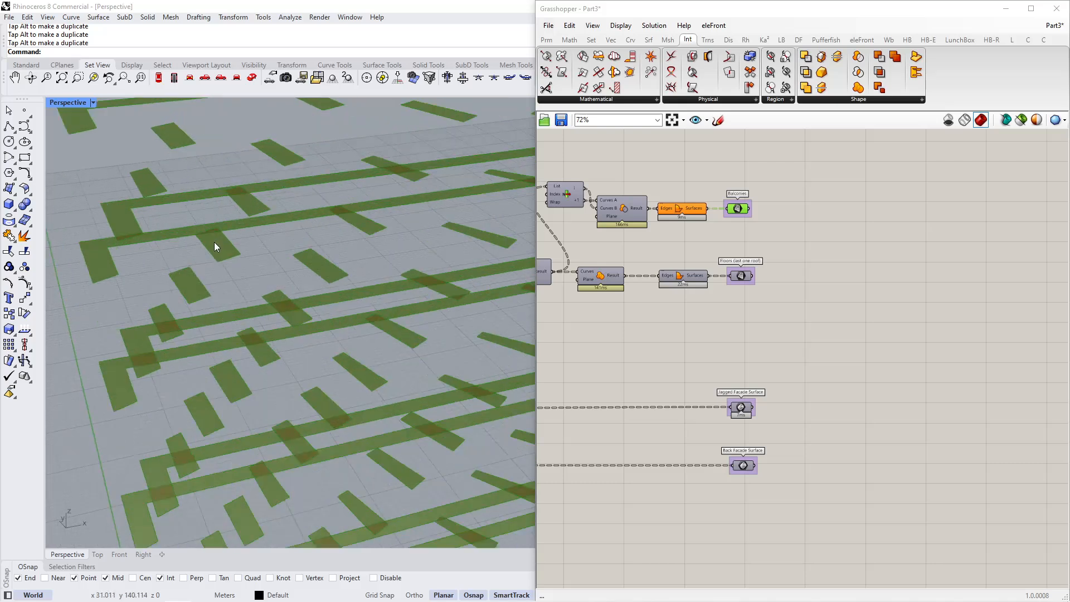
scroll(215, 244, down, 2)
right_drag(329, 312, 439, 314)
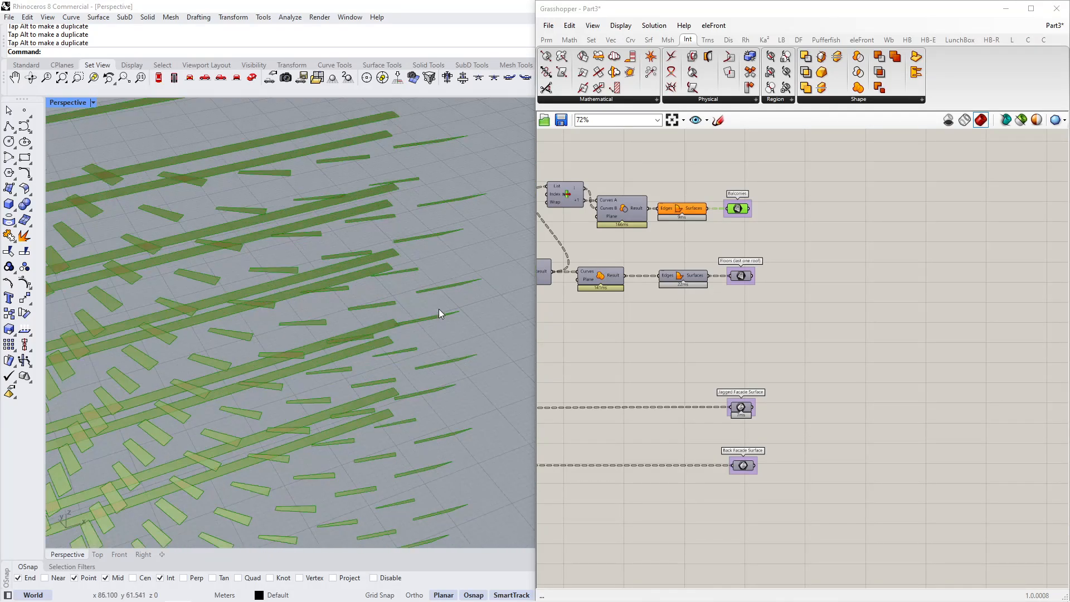
scroll(641, 289, down, 3)
Set the threshold slider feeding y of the if(x≥y,1,x) expression to 0.702.
right_drag(725, 259, 755, 380)
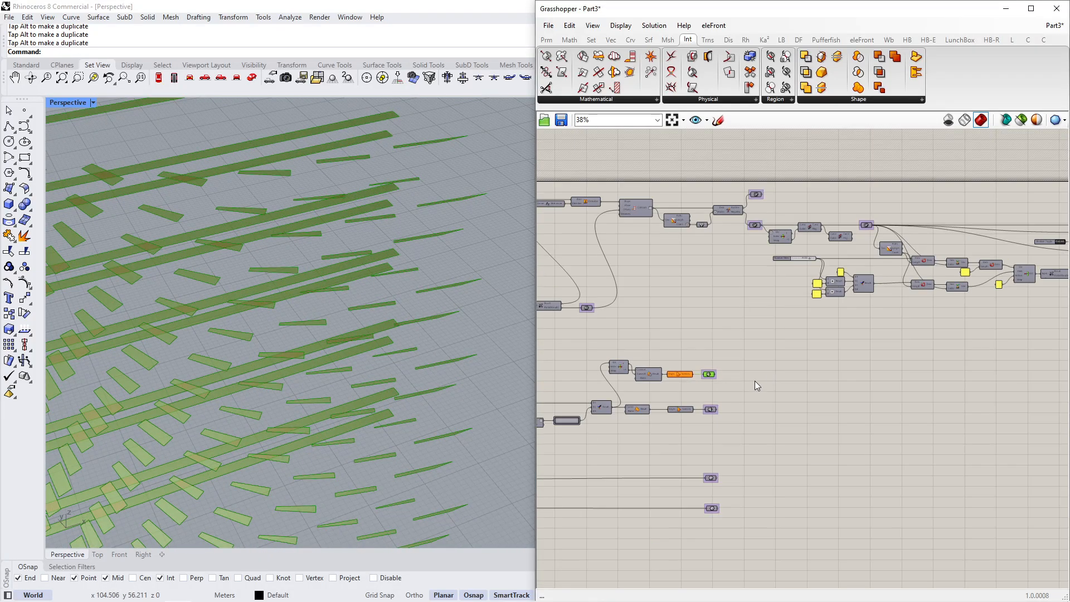
right_drag(976, 301, 686, 337)
scroll(932, 276, up, 3)
scroll(794, 336, up, 3)
right_drag(976, 320, 461, 319)
scroll(735, 309, down, 3)
scroll(734, 309, down, 1)
right_drag(1041, 339, 891, 350)
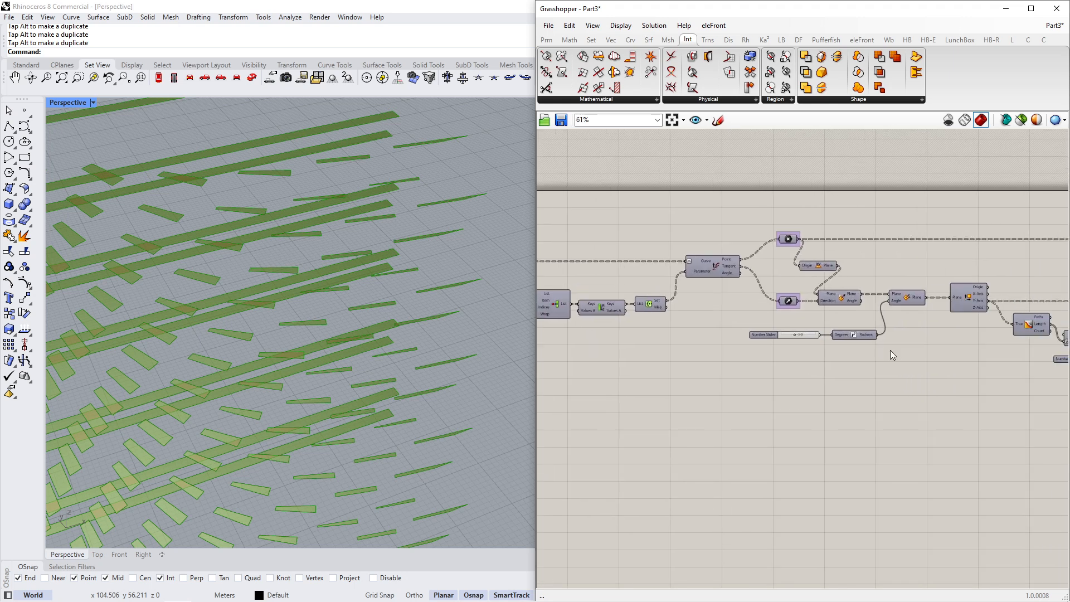
right_drag(998, 335, 821, 340)
right_drag(978, 353, 863, 356)
scroll(863, 356, up, 4)
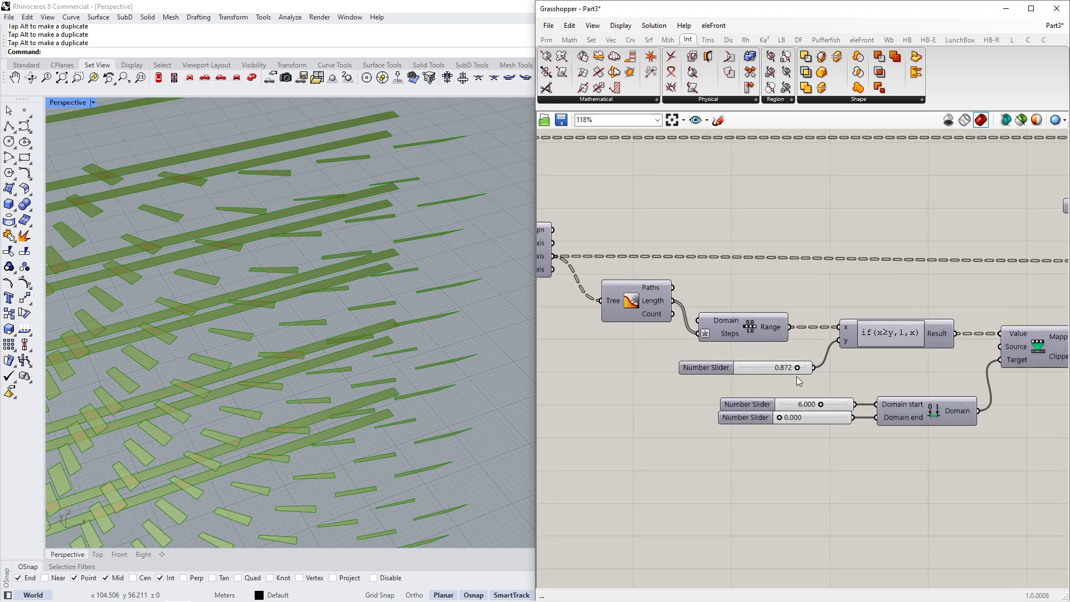
scroll(799, 381, up, 5)
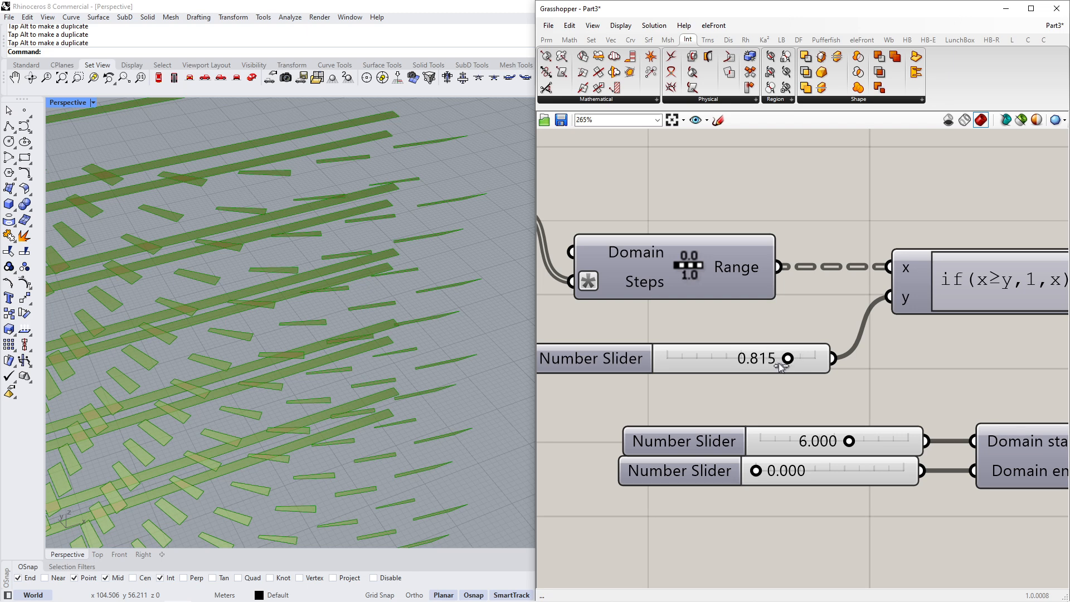
drag(781, 366, 403, 222)
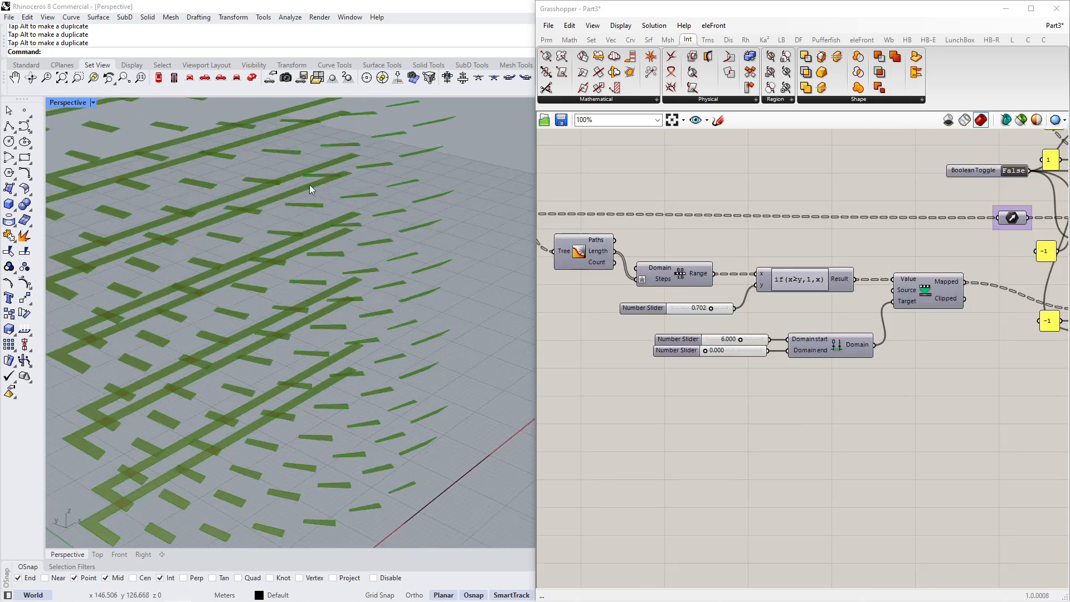
Examine the whole stack of adjusted balconies and return to the labelled output groups in the definition.
scroll(314, 361, down, 3)
scroll(251, 257, up, 2)
scroll(853, 327, down, 5)
right_drag(624, 390, 976, 323)
scroll(976, 324, up, 2)
middle_click(899, 287)
middle_click(899, 294)
click(933, 258)
scroll(917, 337, up, 3)
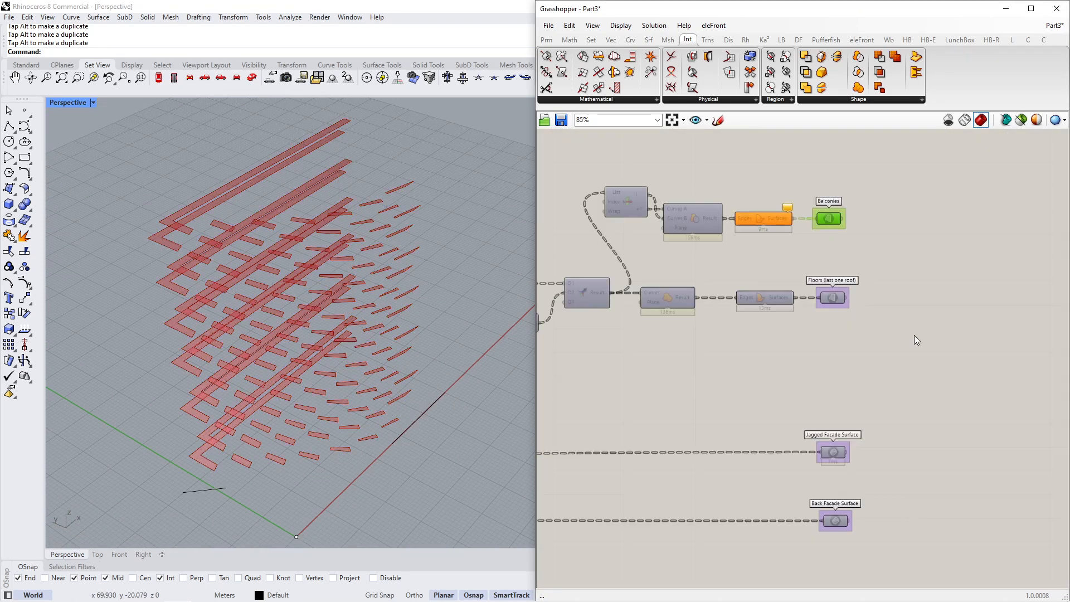
Turn the preview of the floors, jagged facade and back facade output groups back on and review the complete tower.
right_drag(915, 339, 888, 308)
drag(767, 216, 865, 521)
middle_click(863, 517)
click(884, 494)
click(894, 500)
right_drag(356, 423, 313, 369)
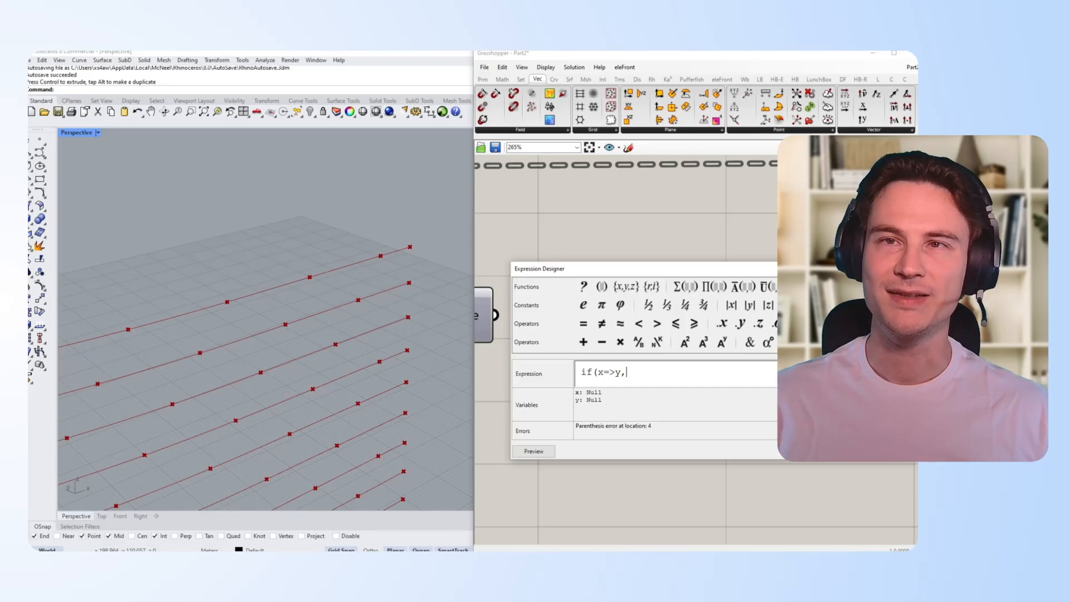
Complete the conditional formula in the Expression Designer as if(x=>y,1,x).
text(,x)
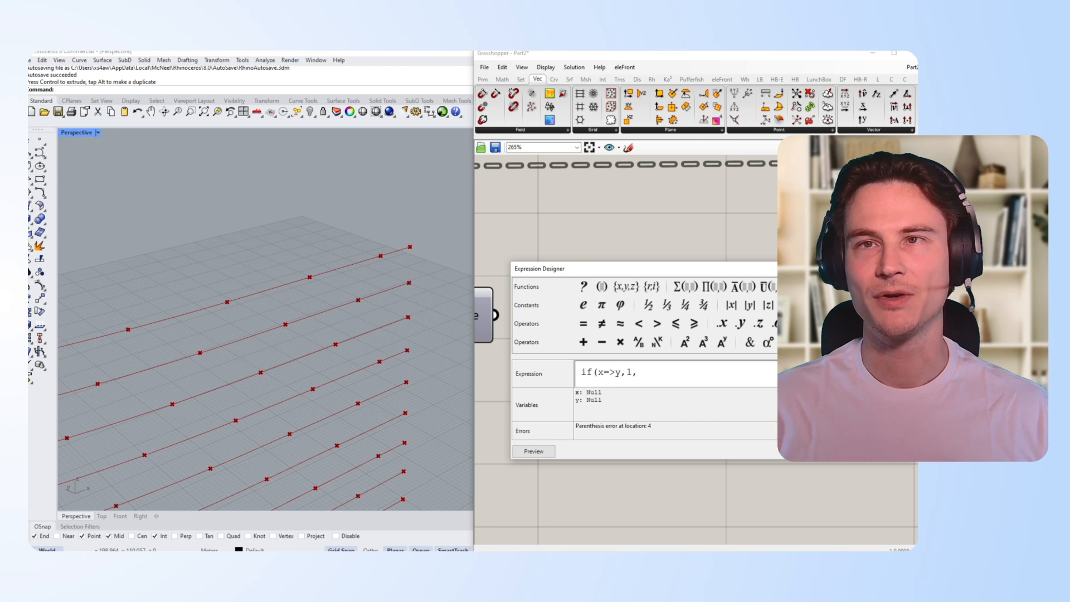
text())
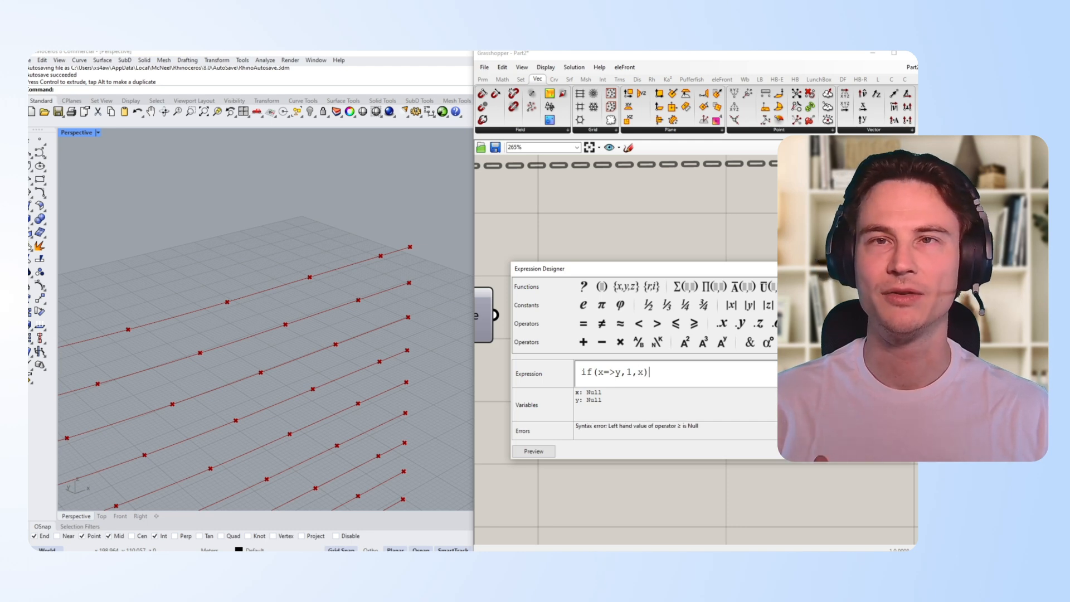
key(Return)
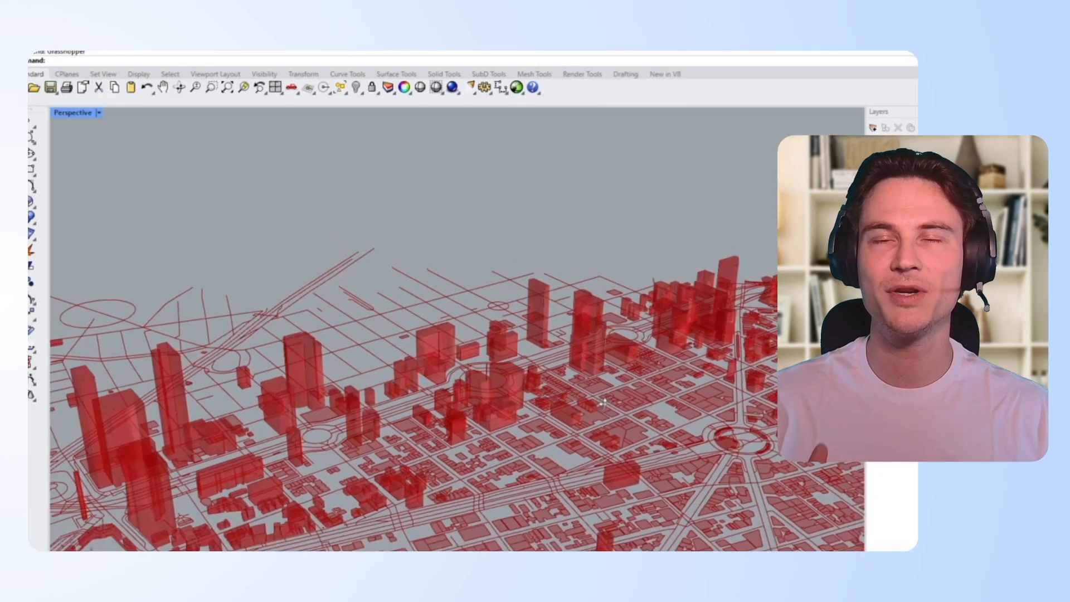
right_drag(617, 394, 461, 375)
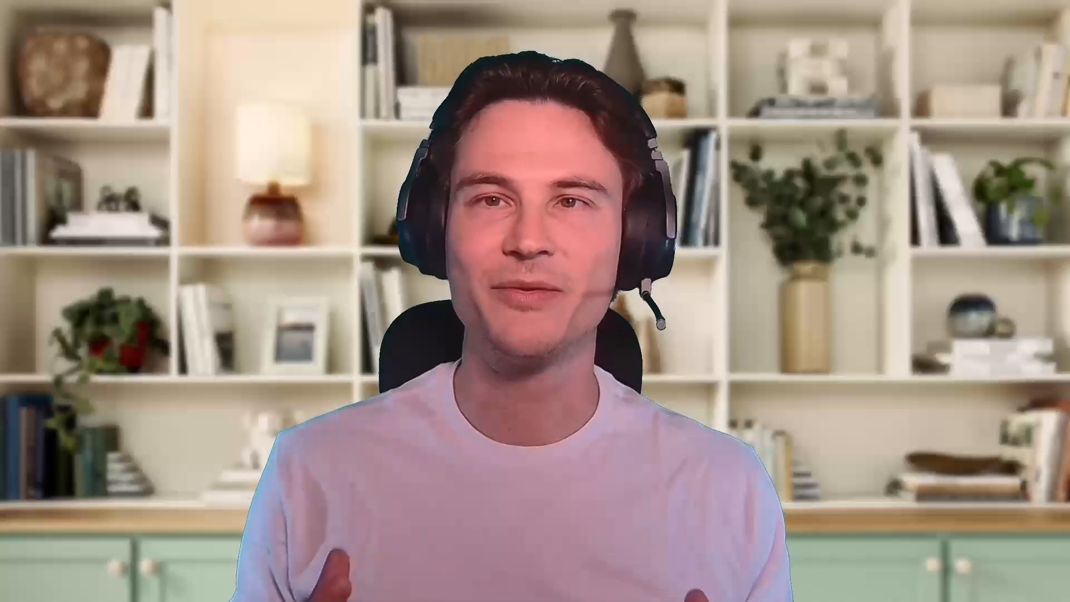